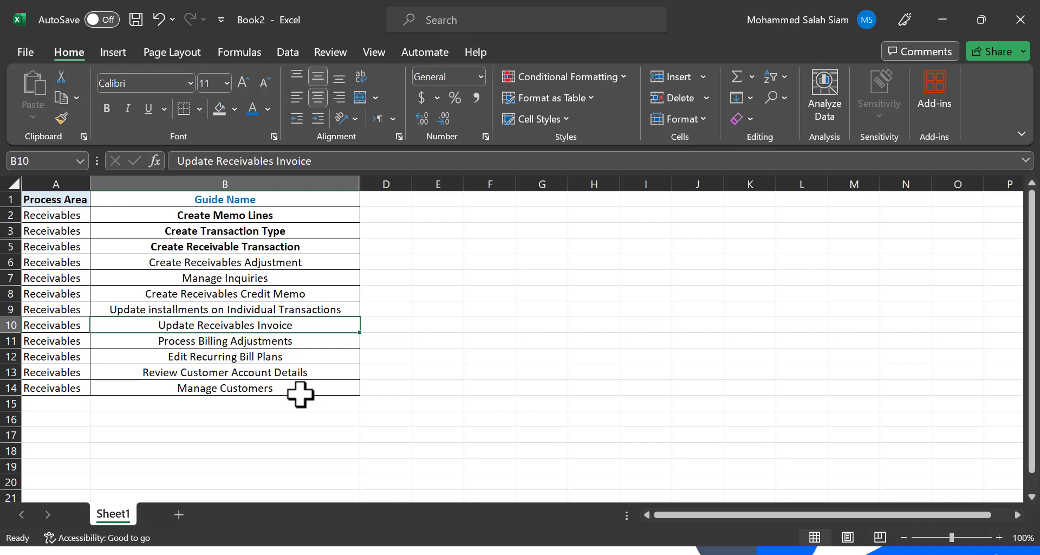
Unhide the Job Role column beside the guide names and select its first manager and specialist entry.
left_click(300, 393)
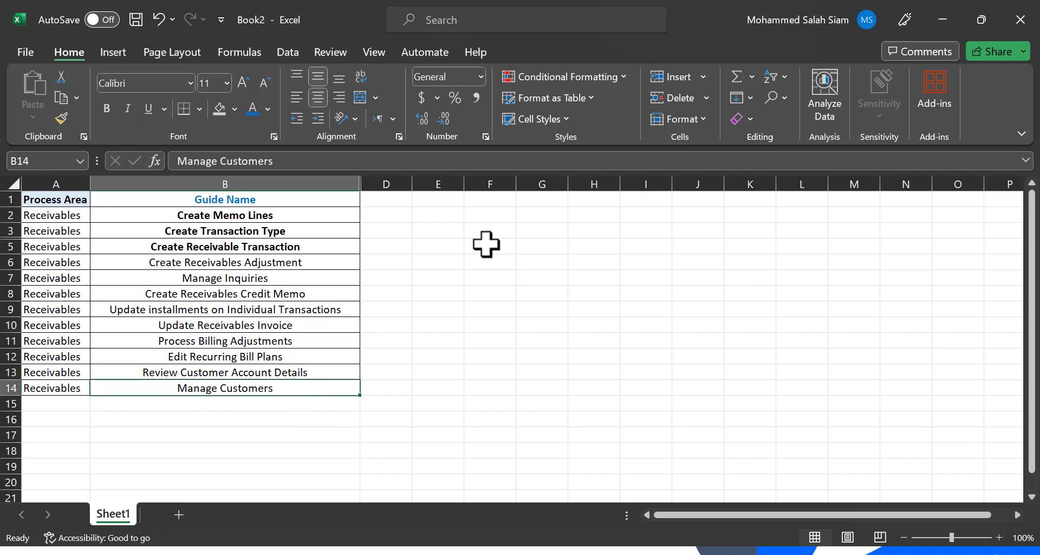
right_click(363, 184)
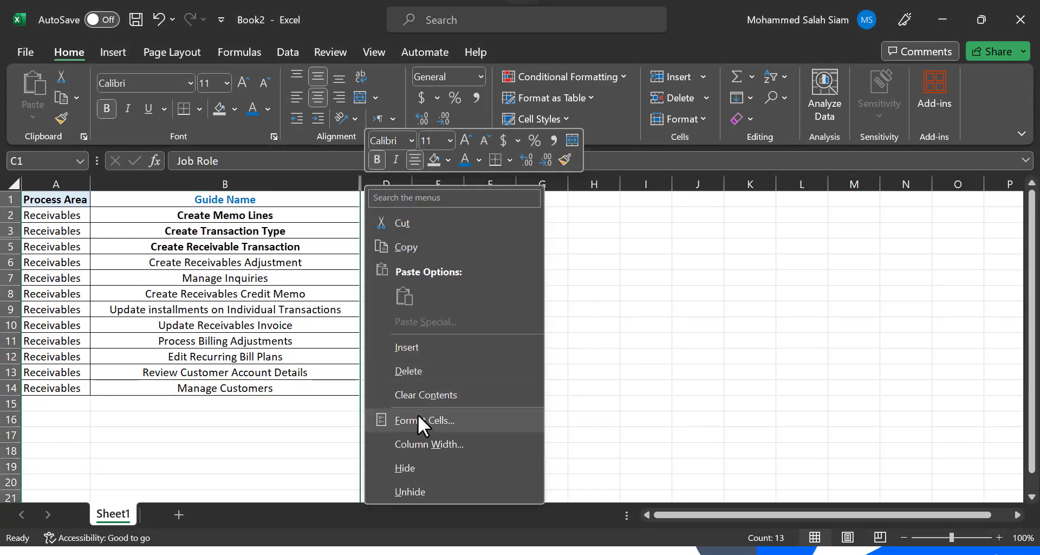
left_click(412, 491)
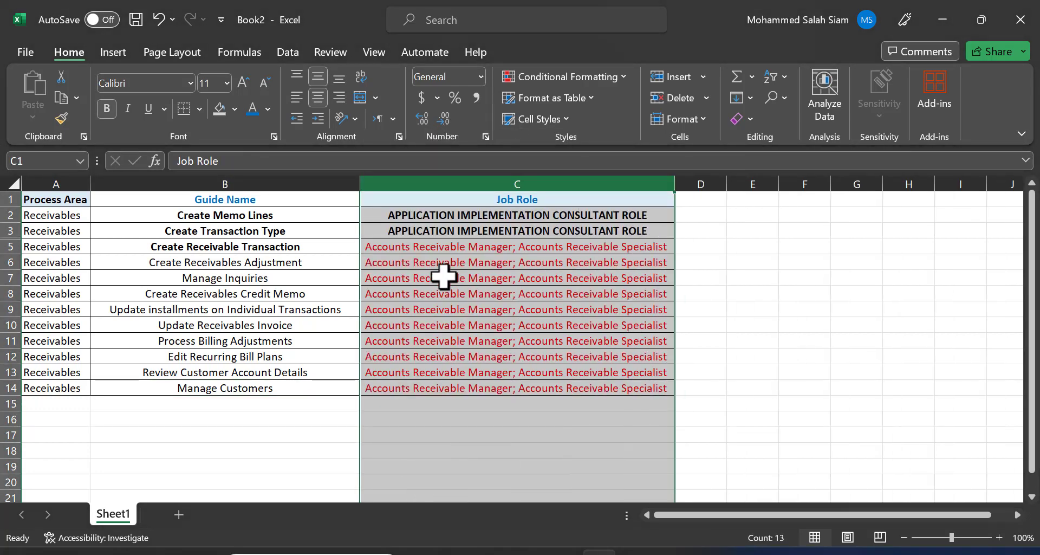
left_click(410, 214)
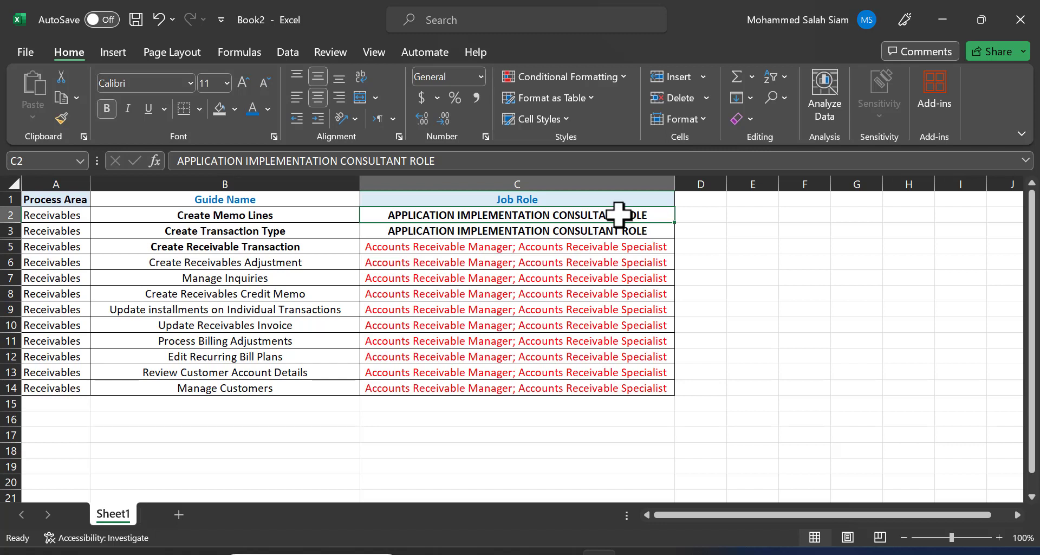
left_click(498, 247)
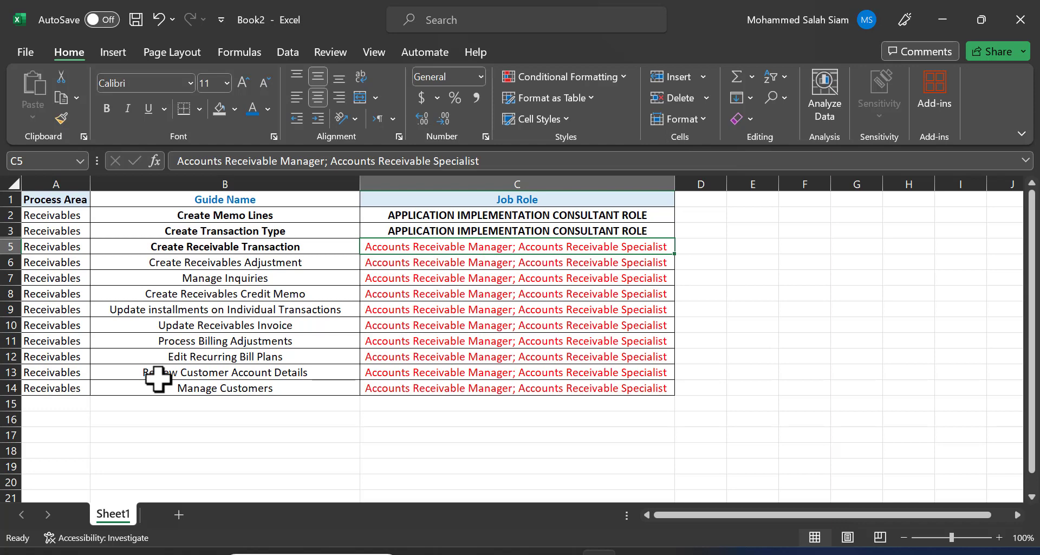
Switch to the Oracle Fusion Cloud Applications window in Google Chrome.
key("alt+Tab")
key("alt+Tab")
key("alt+Tab")
key("alt+Tab")
key("alt+Tab")
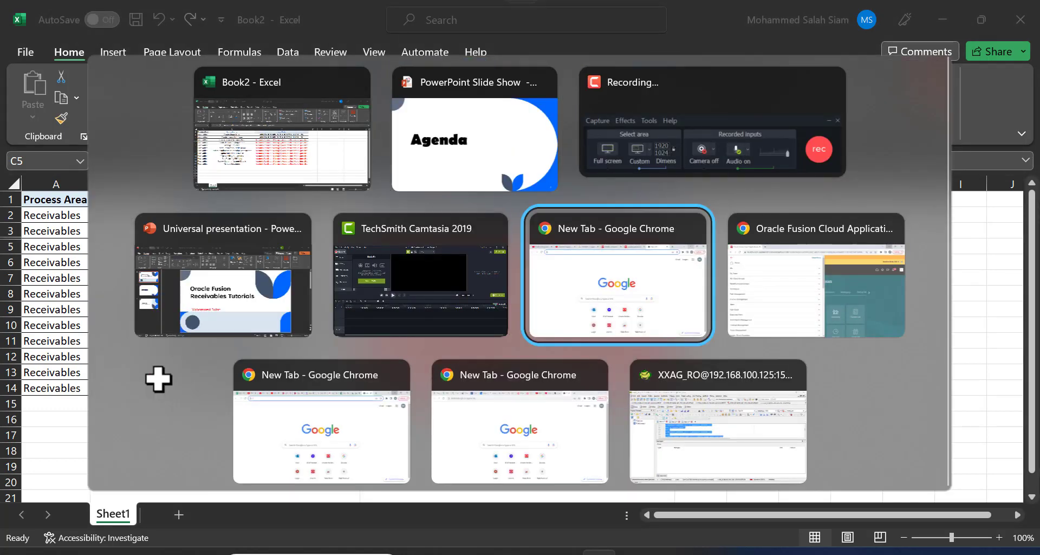
key("alt+Tab")
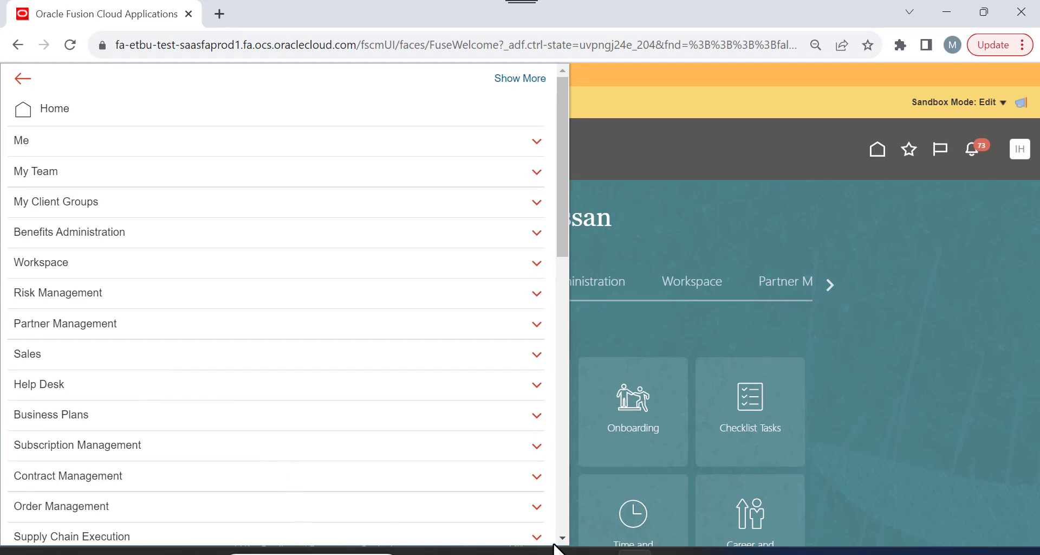
Launch Excel with a new blank workbook.
left_click(323, 551)
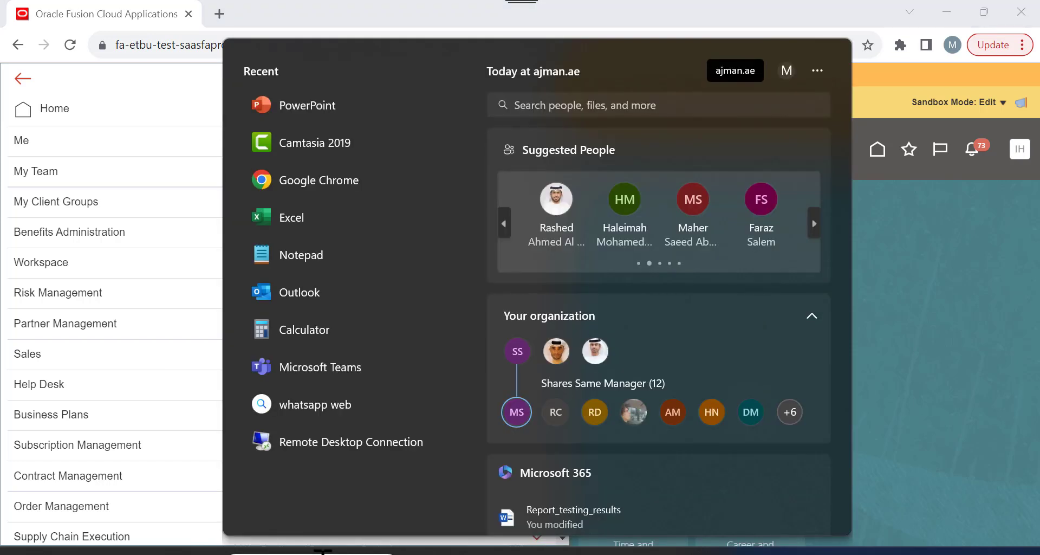
type("ex")
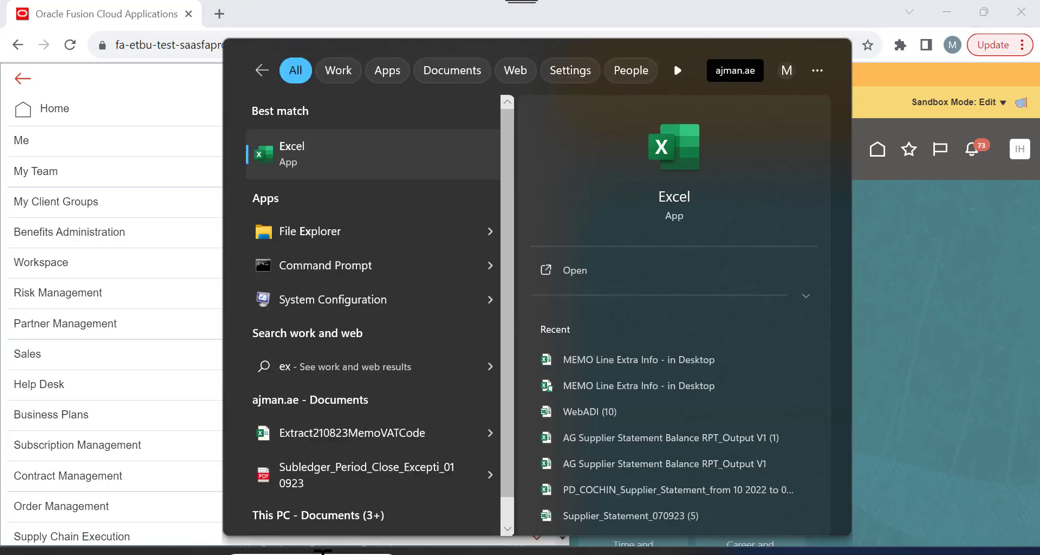
key("Return")
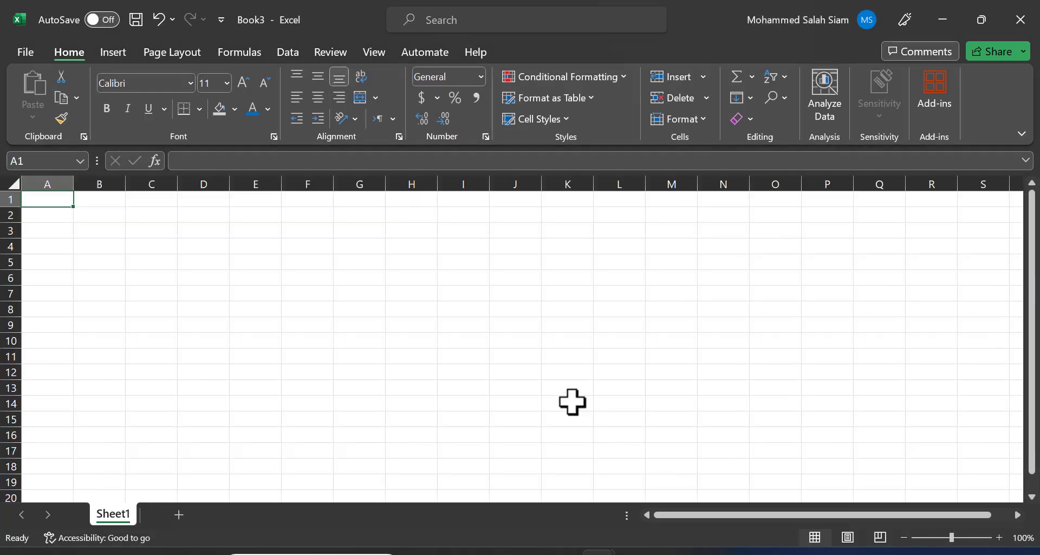
Enter "create customer" in cell F5 and fit column F to its text.
left_click(318, 261)
type("c")
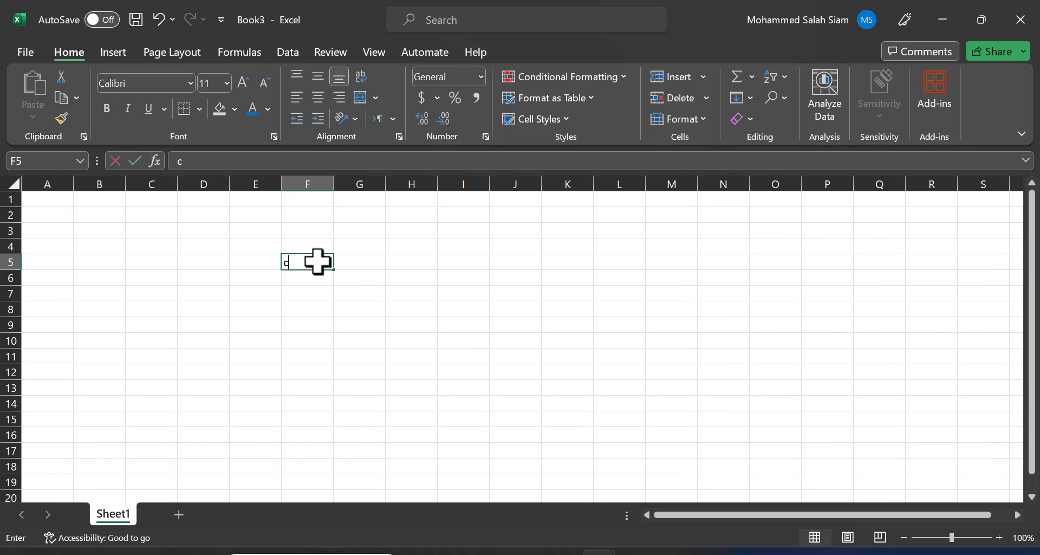
type("reate c")
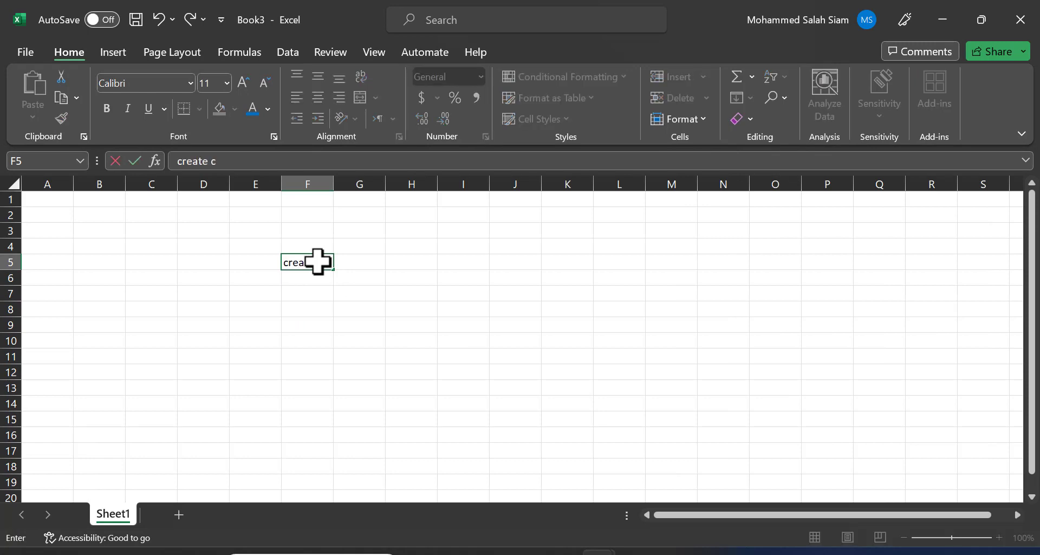
type("ustomer")
double_click(333, 183)
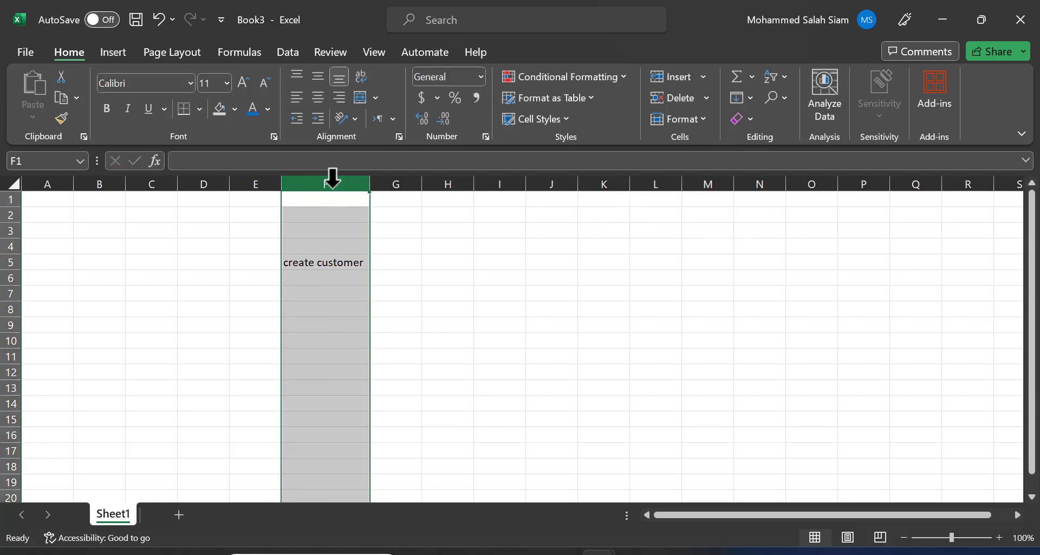
left_click(389, 276)
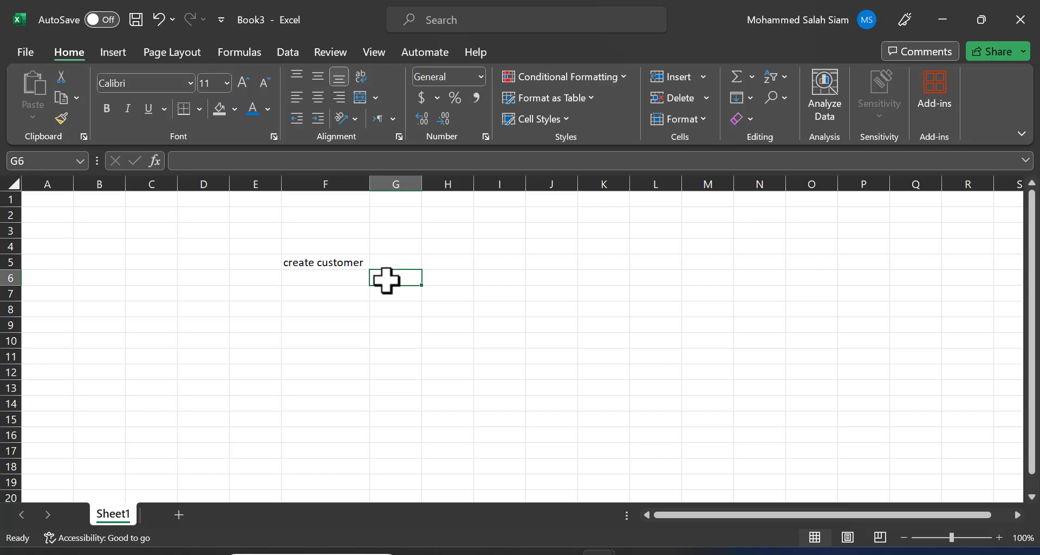
Enter "create memo line" in cell G6 and fit column G to its text.
type("c")
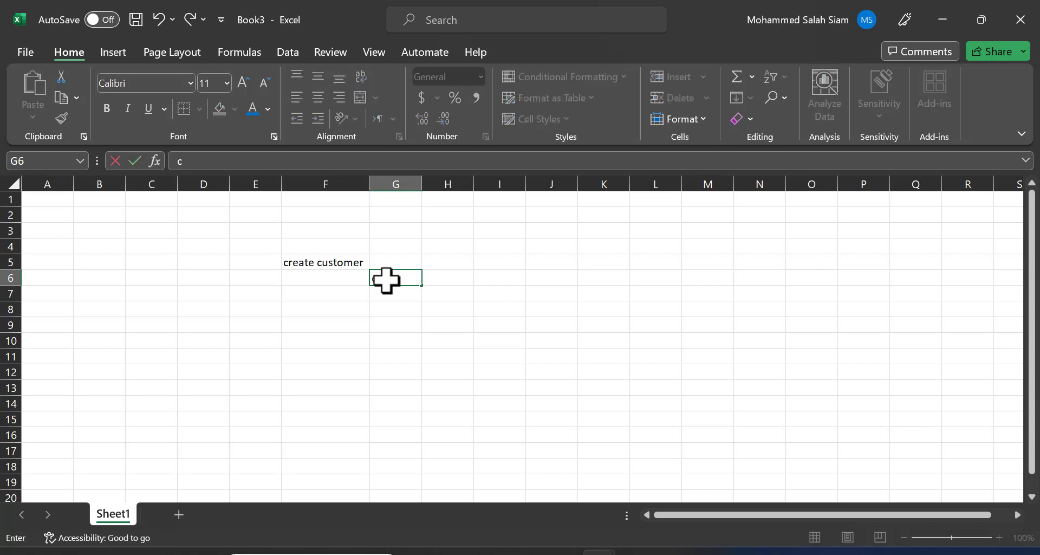
type("reate memo line")
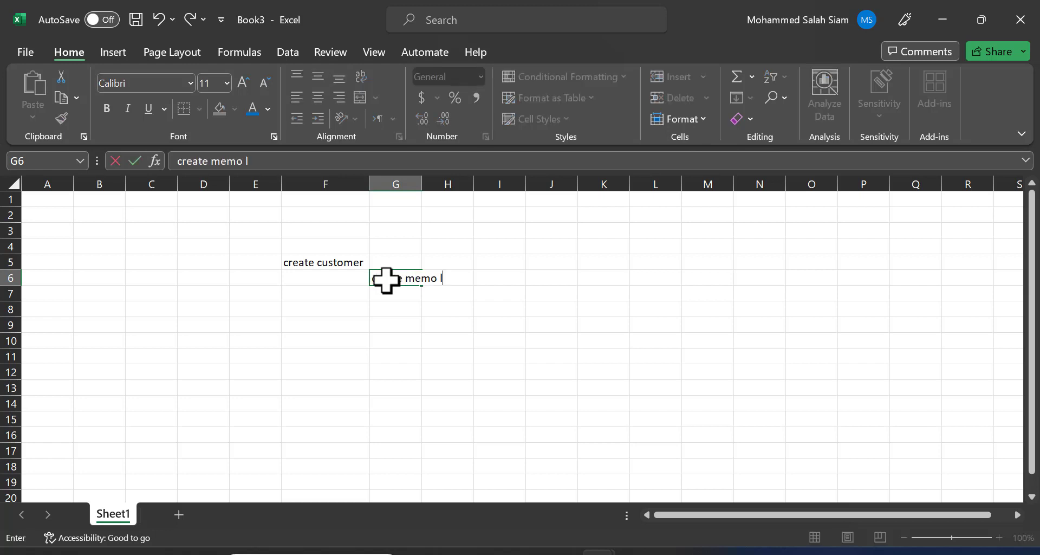
left_click(444, 300)
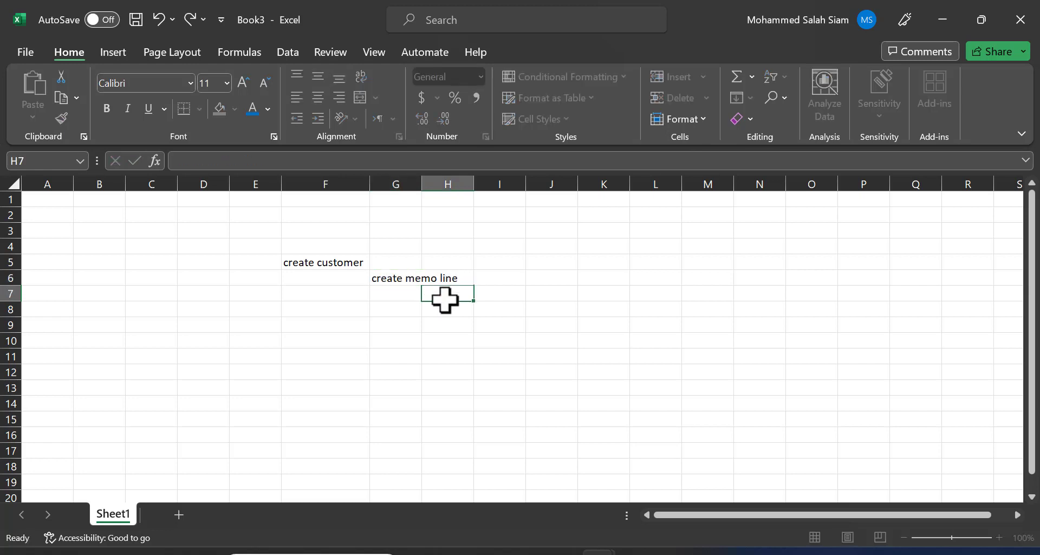
double_click(423, 184)
Enter "transaction type" in cell H7 and "system of receibales" in cell H9.
type("tr")
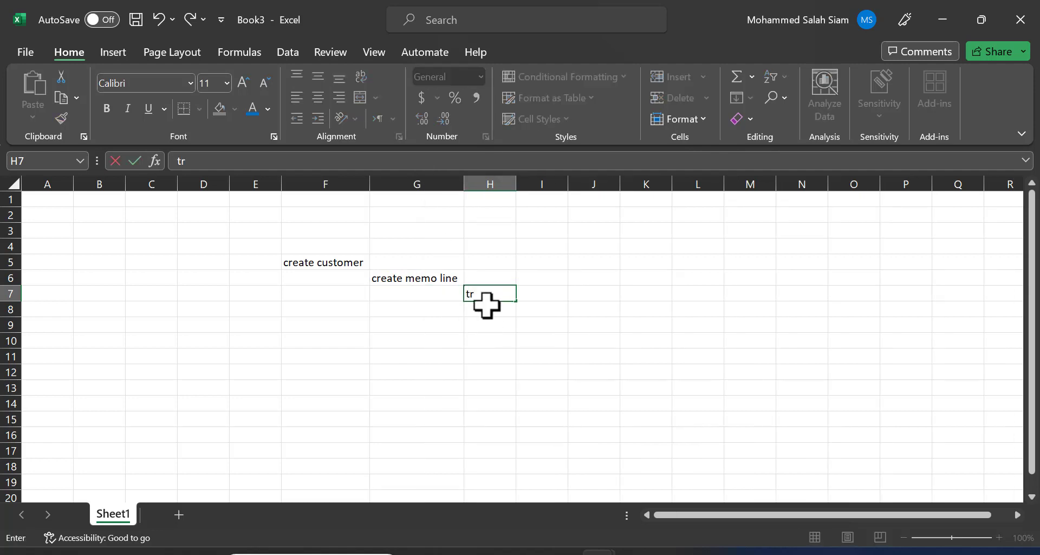
type("ansaction type")
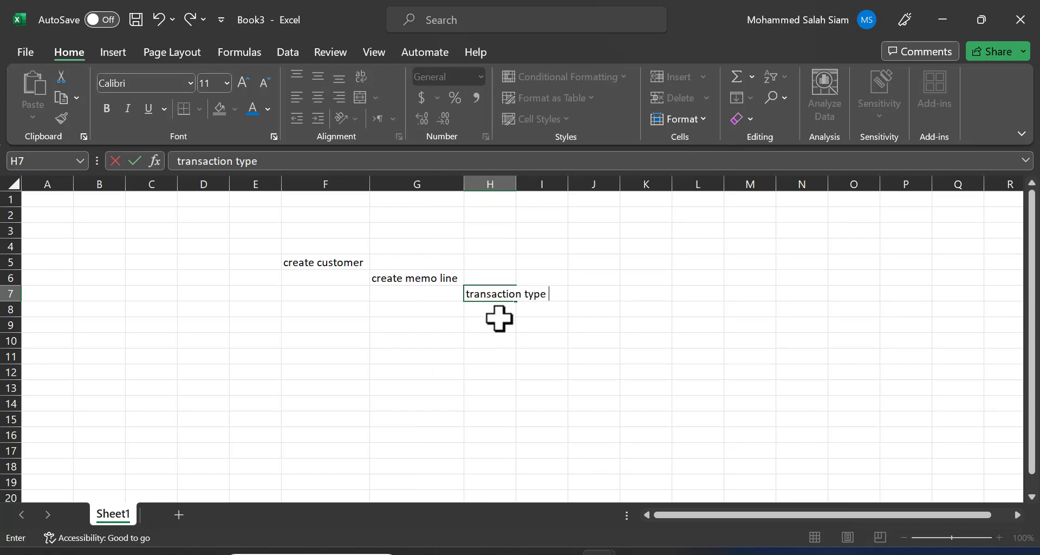
left_click(498, 318)
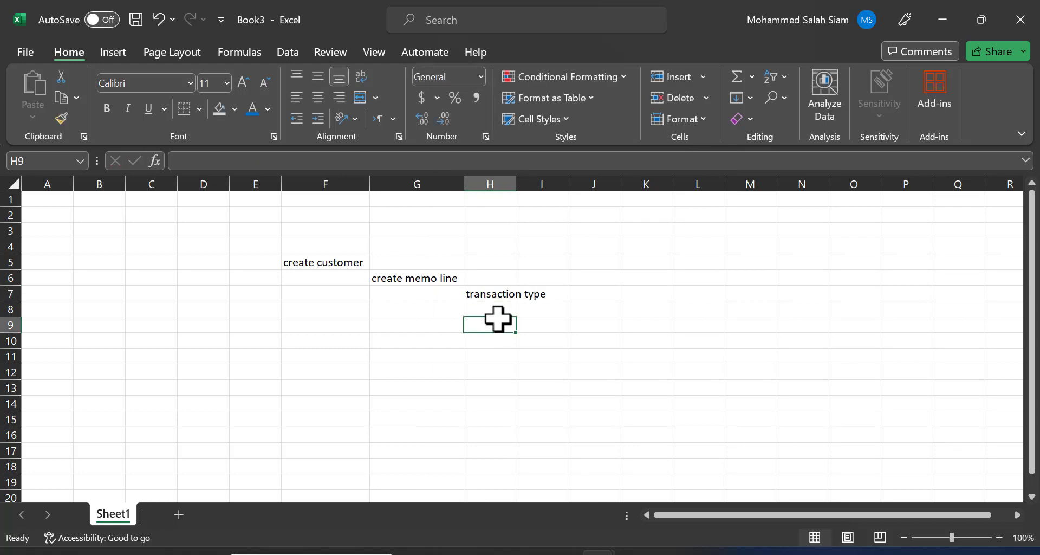
type("system")
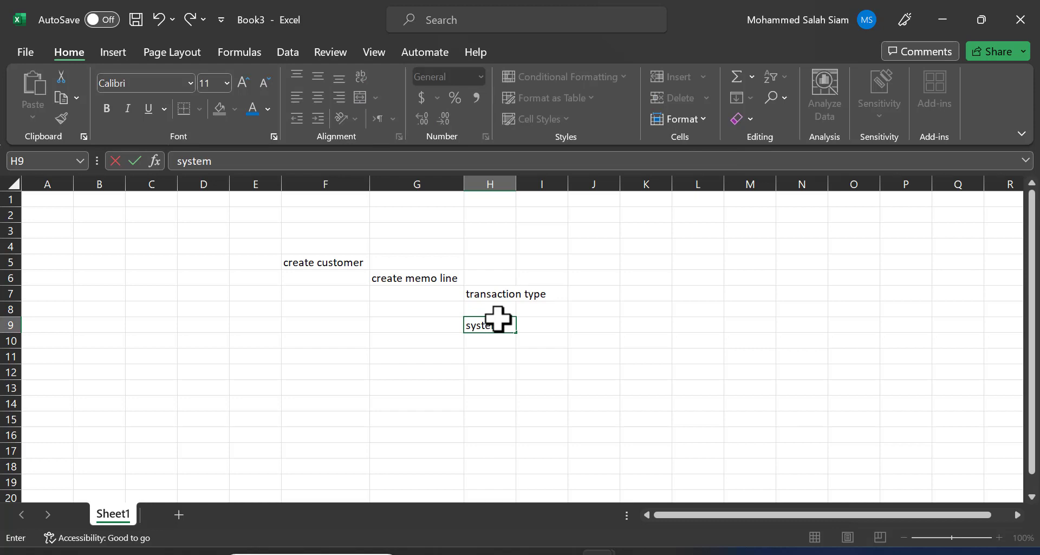
type(" of receibales")
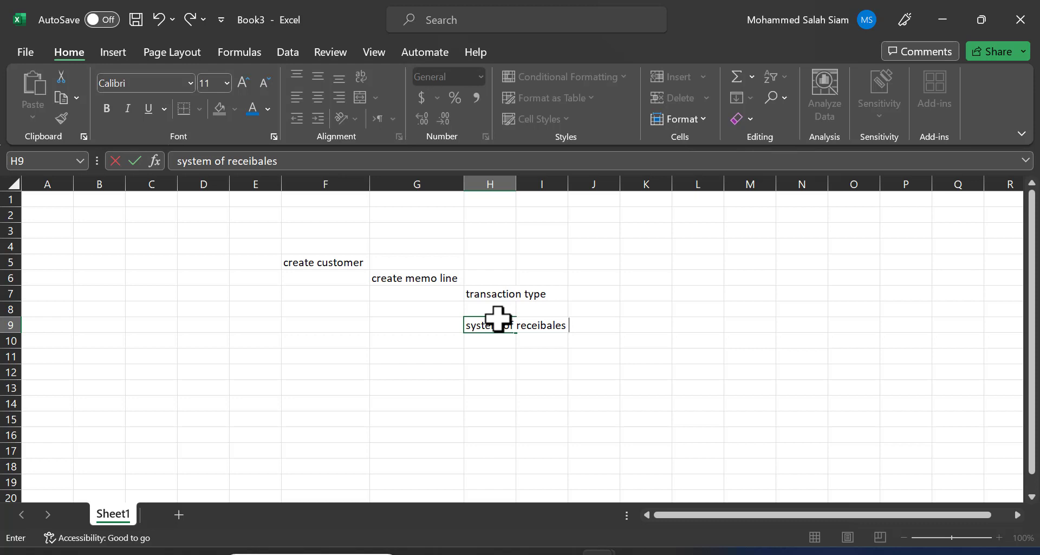
left_click(335, 262)
left_click(431, 279)
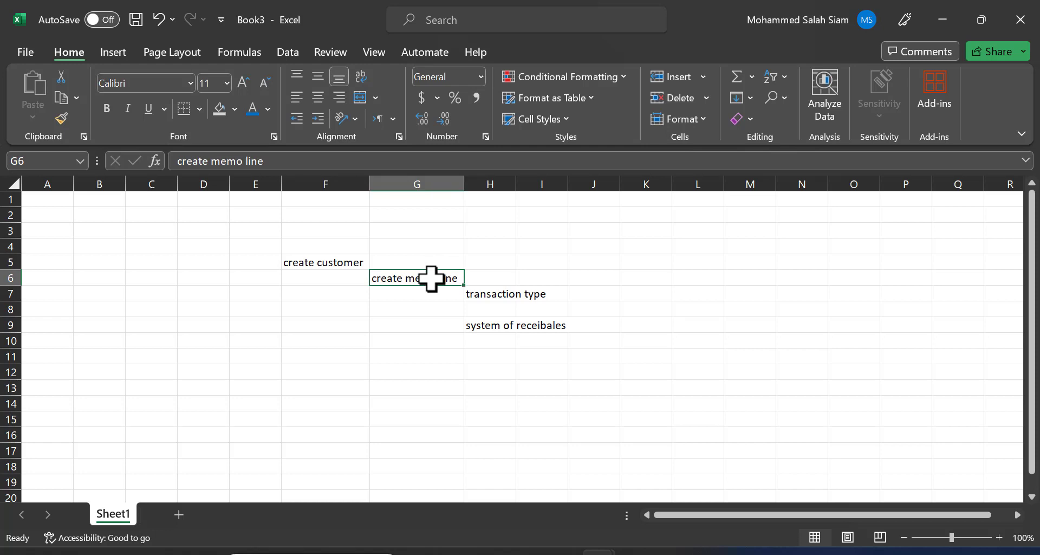
left_click(488, 293)
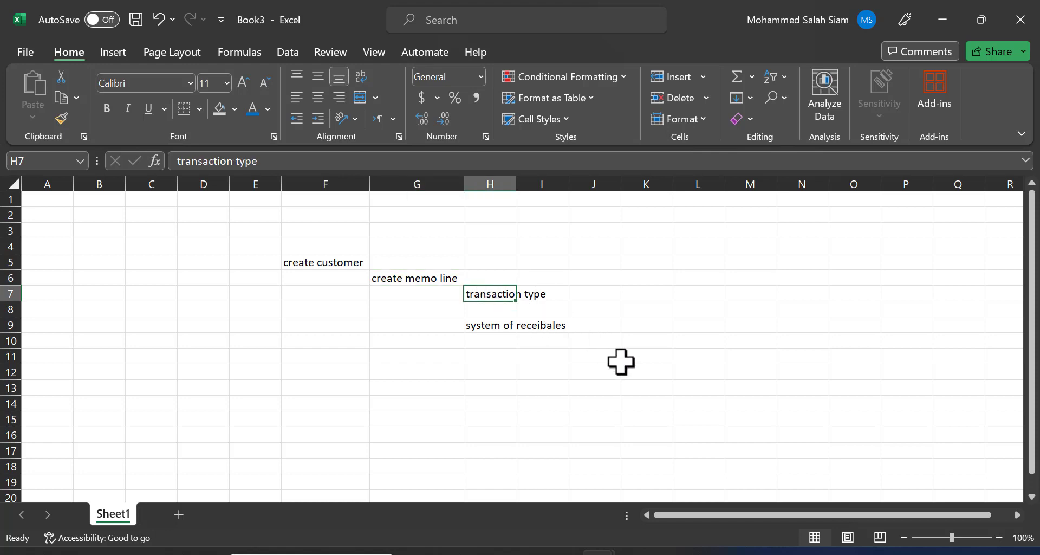
Switch to Oracle Fusion Cloud Applications in Chrome and open Setup and Maintenance under My Enterprise.
key("alt+Tab")
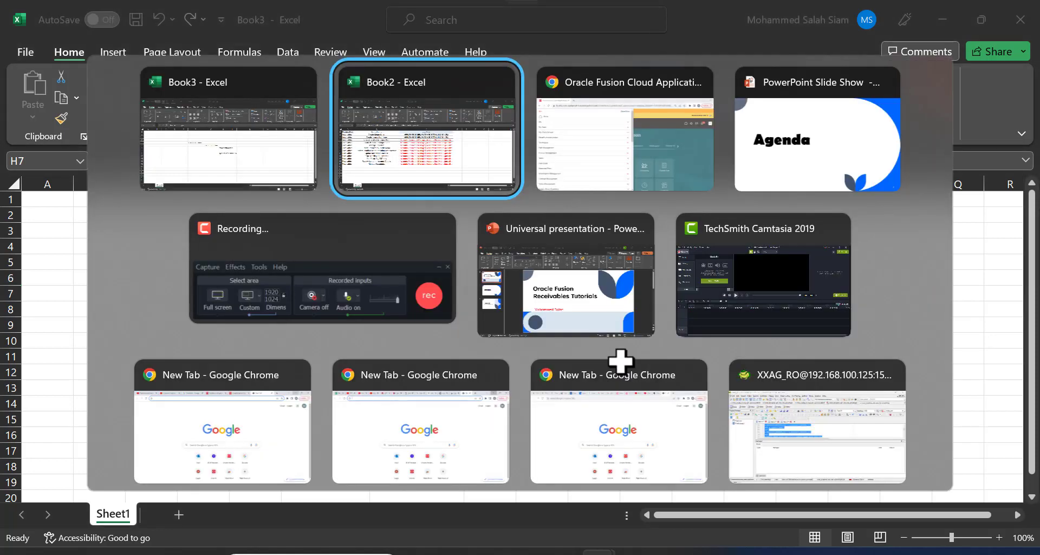
key("Tab")
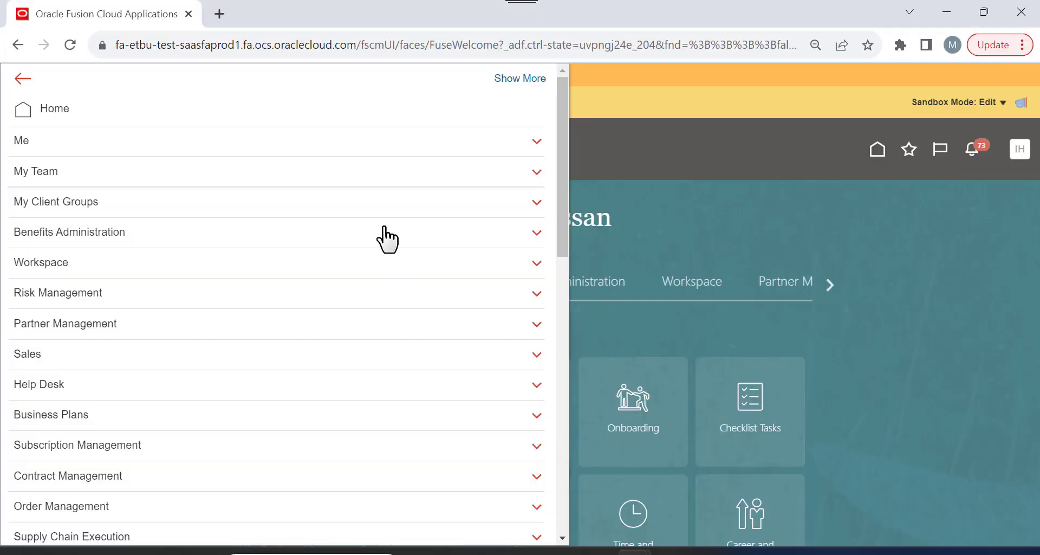
scroll(292, 204, "down", 12)
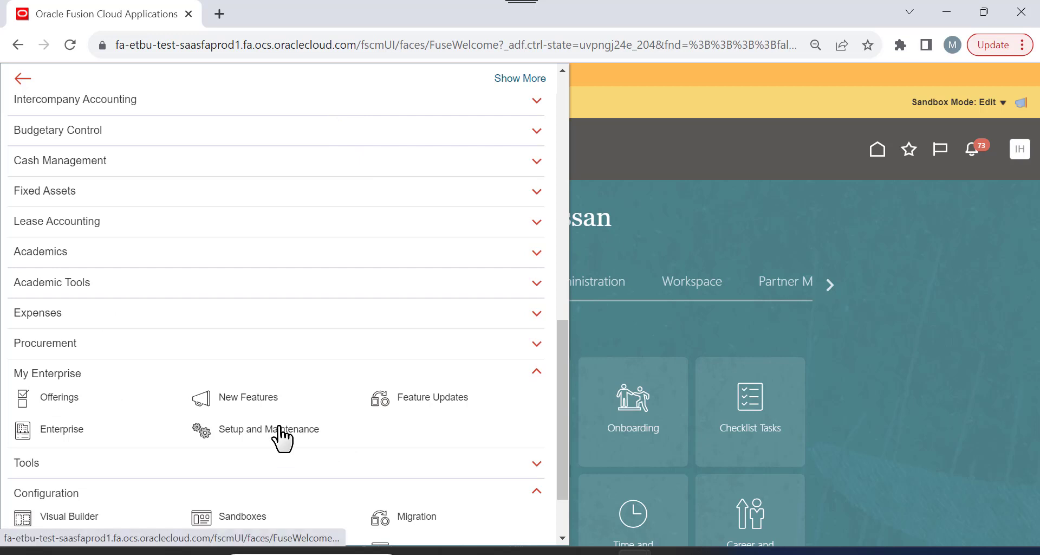
left_click(395, 222)
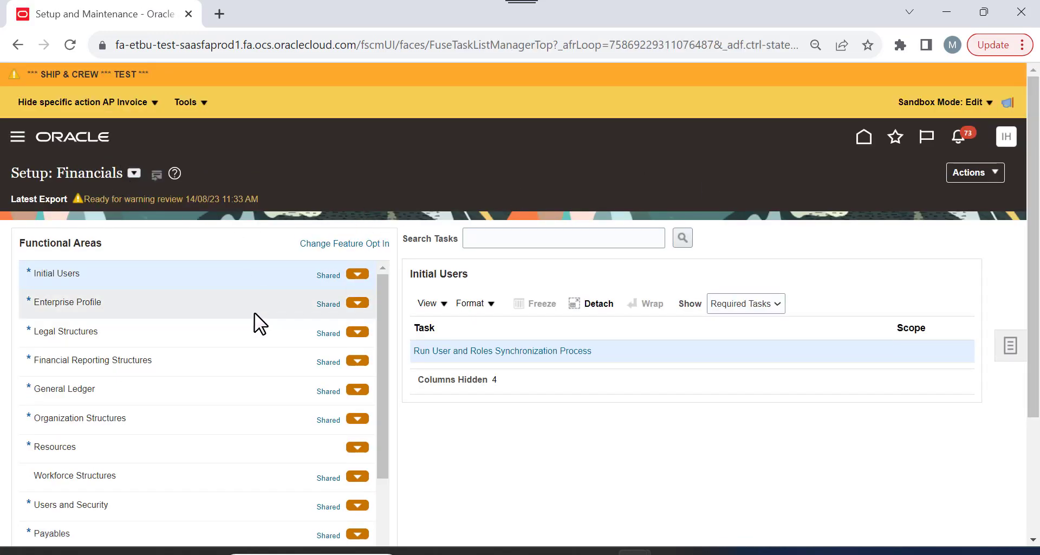
Show the setup tasks of the Receivables functional area in the Financials setup.
scroll(255, 322, "down", 5)
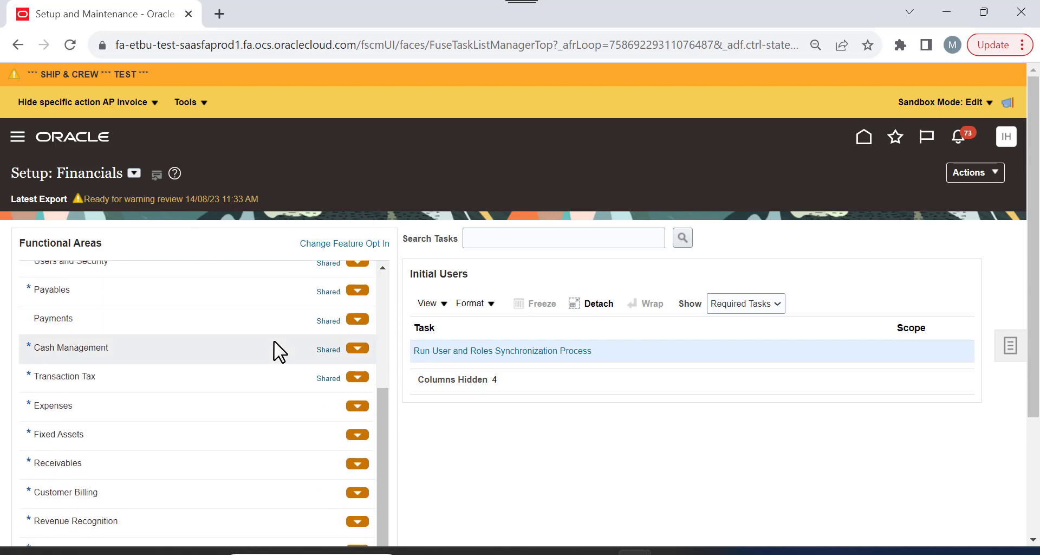
scroll(274, 340, "down", 2)
scroll(274, 339, "down", 1)
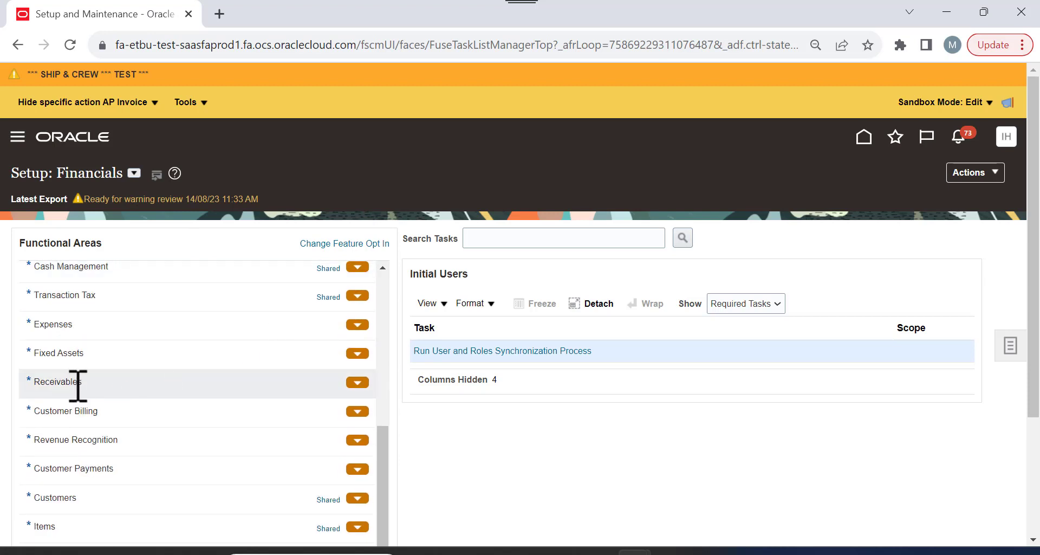
left_click(76, 384)
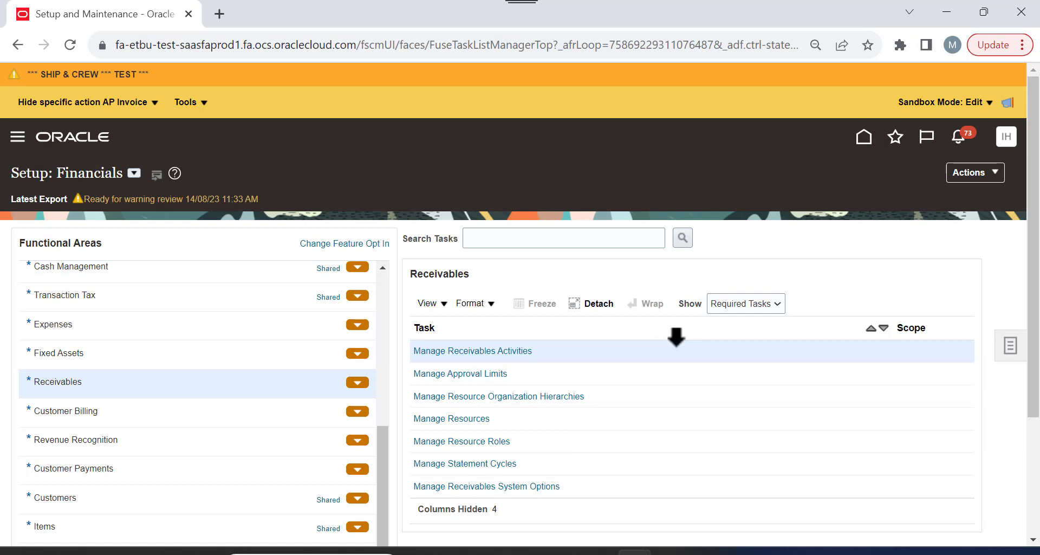
Set the Receivables task list to show All Tasks.
left_click(759, 307)
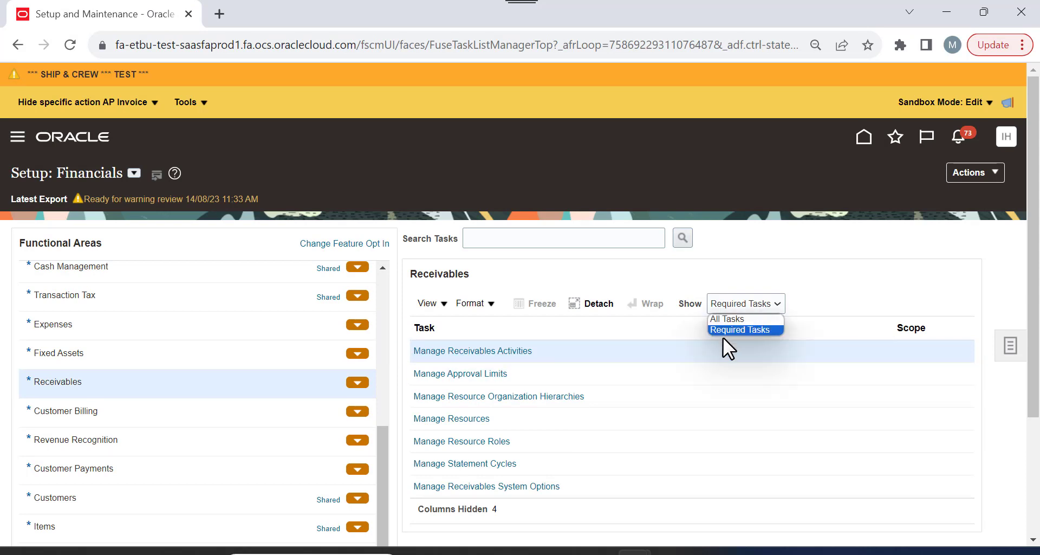
left_click(755, 263)
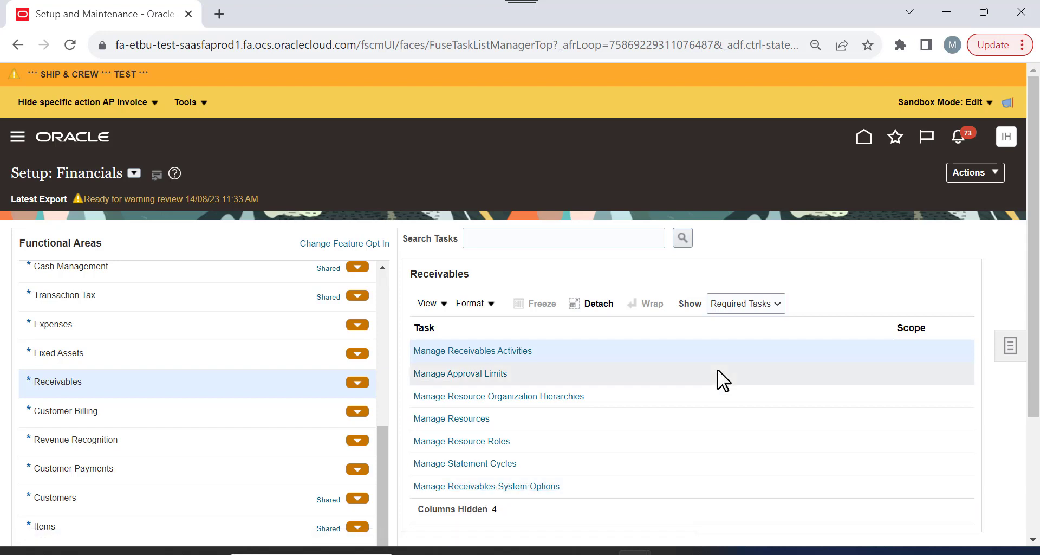
left_click(750, 304)
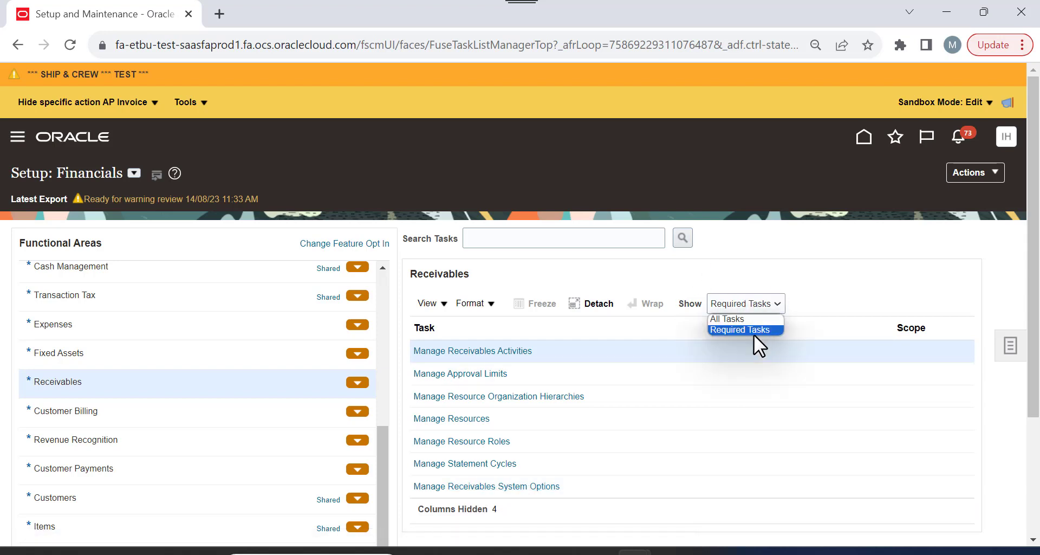
left_click(736, 320)
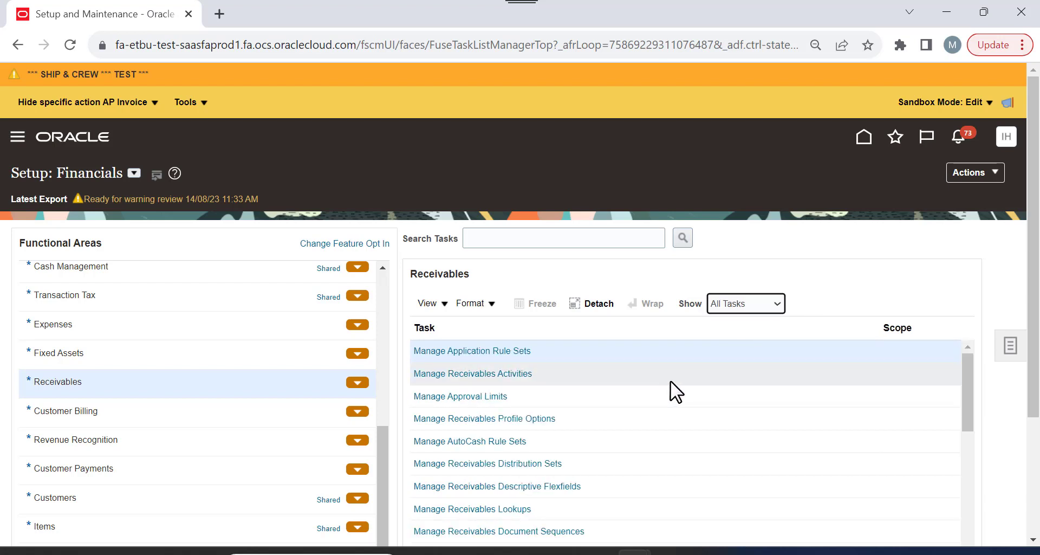
Look through the Receivables setup tasks and search the tasks for "%memo%lin%".
scroll(667, 380, "down", 3)
scroll(740, 320, "down", 2)
scroll(740, 320, "down", 5)
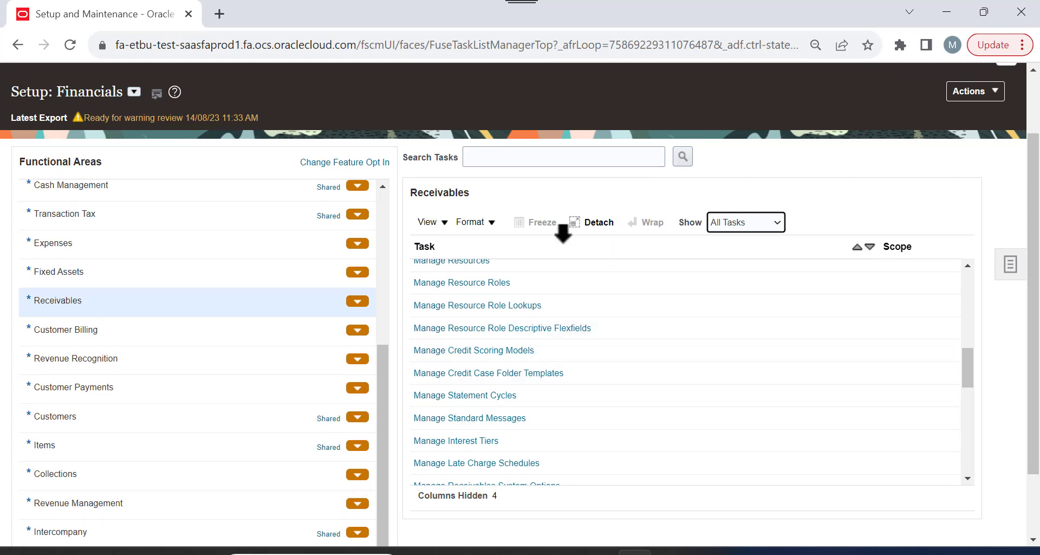
left_click(540, 157)
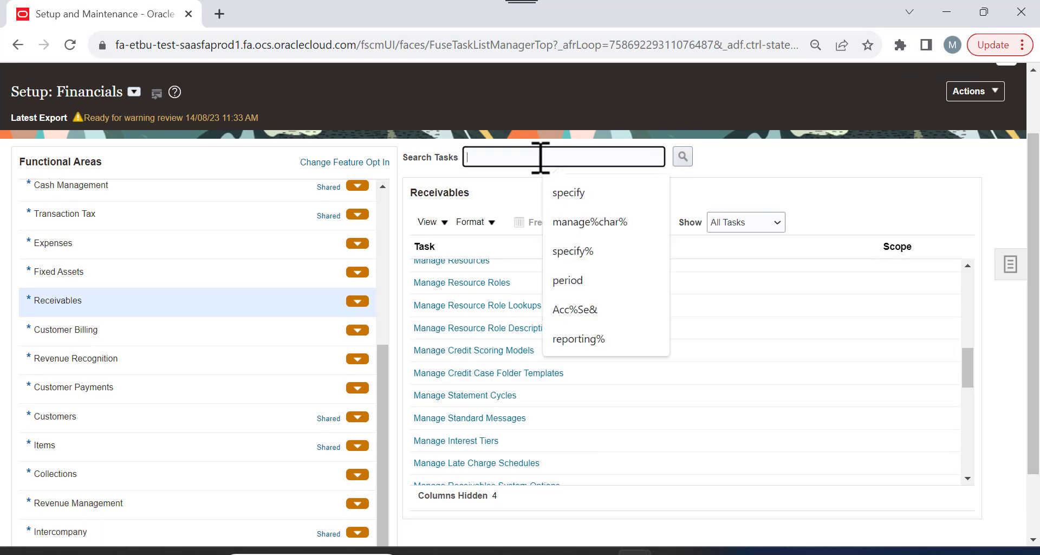
type("%mem")
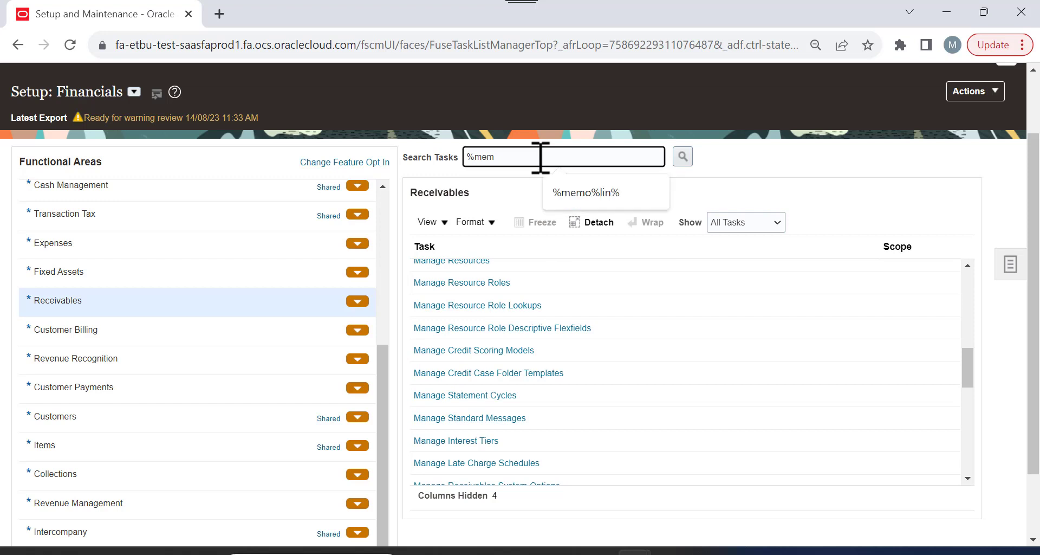
type("o%lin%")
left_click(658, 179)
left_click(673, 161)
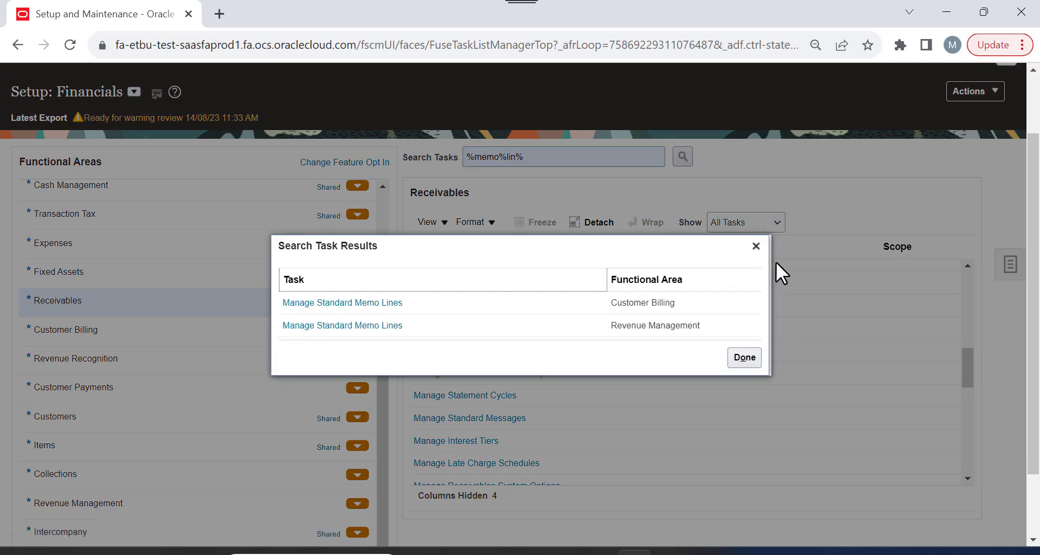
left_click(753, 245)
Search the setup tasks for "%transaction%type%" and close the results.
double_click(510, 164)
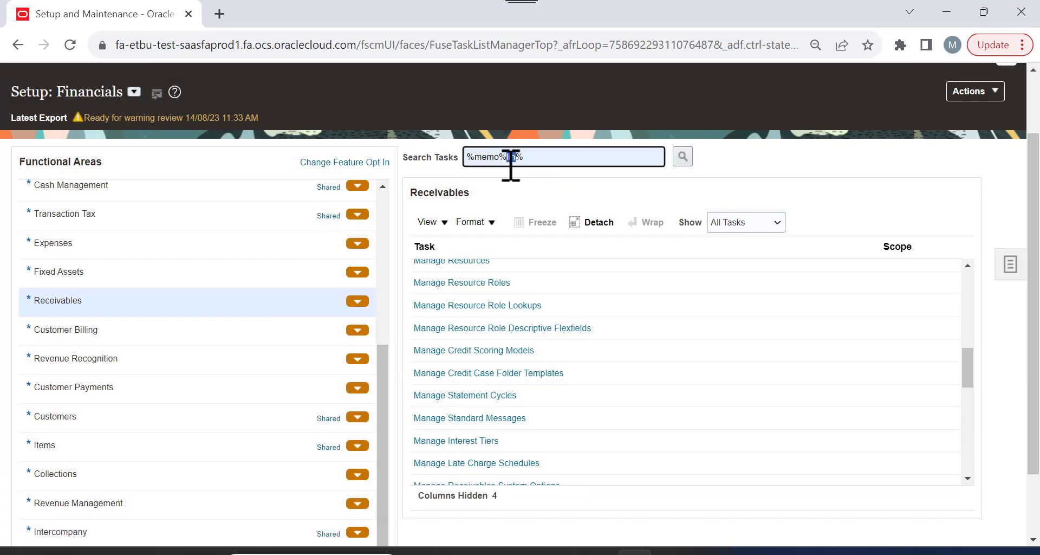
triple_click(511, 164)
type("%tr")
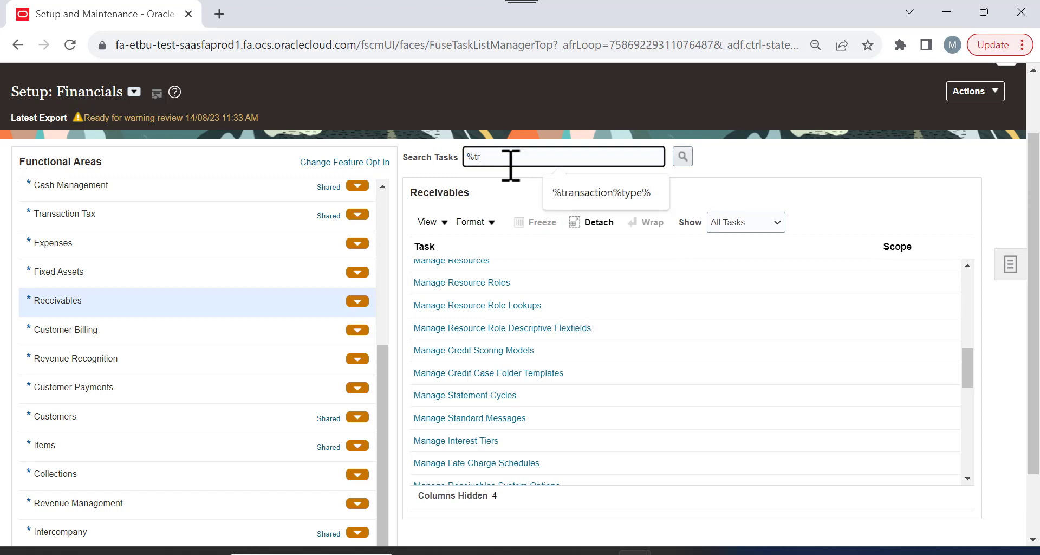
type("ansaction%type%")
left_click(569, 191)
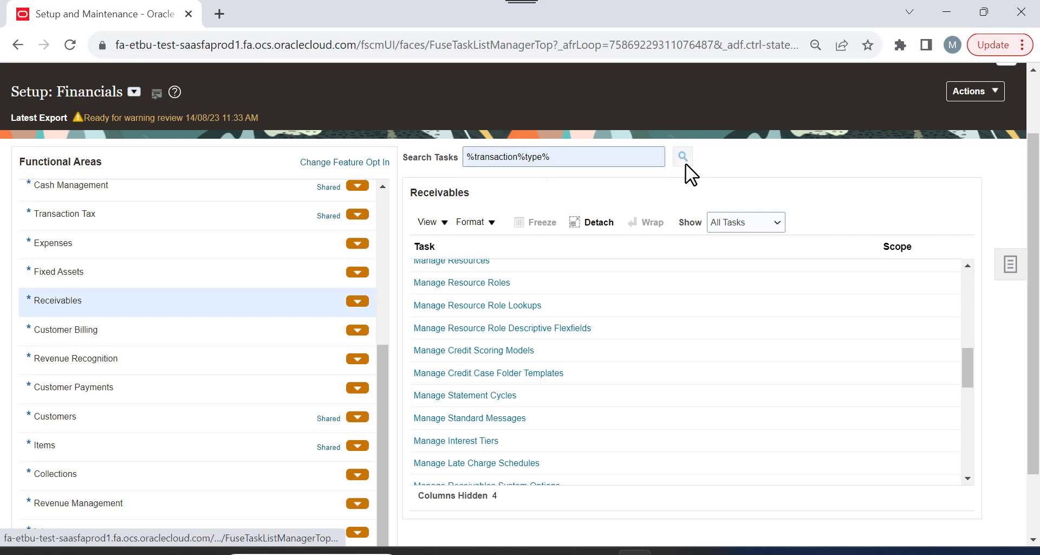
left_click(684, 164)
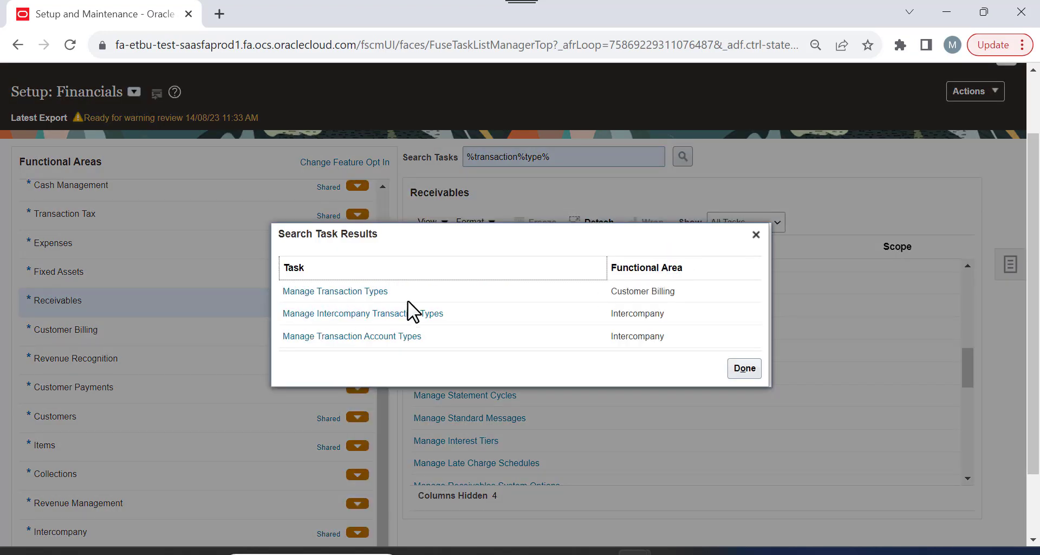
left_click(756, 234)
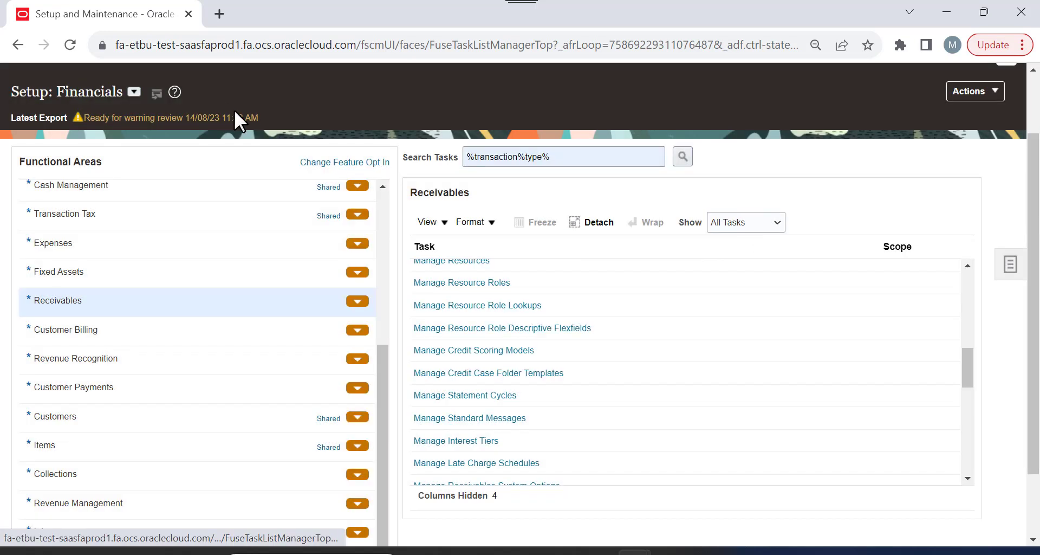
Duplicate the Setup and Maintenance browser tab and open the Billing work area of Receivables from the home page there.
right_click(139, 13)
left_click(202, 125)
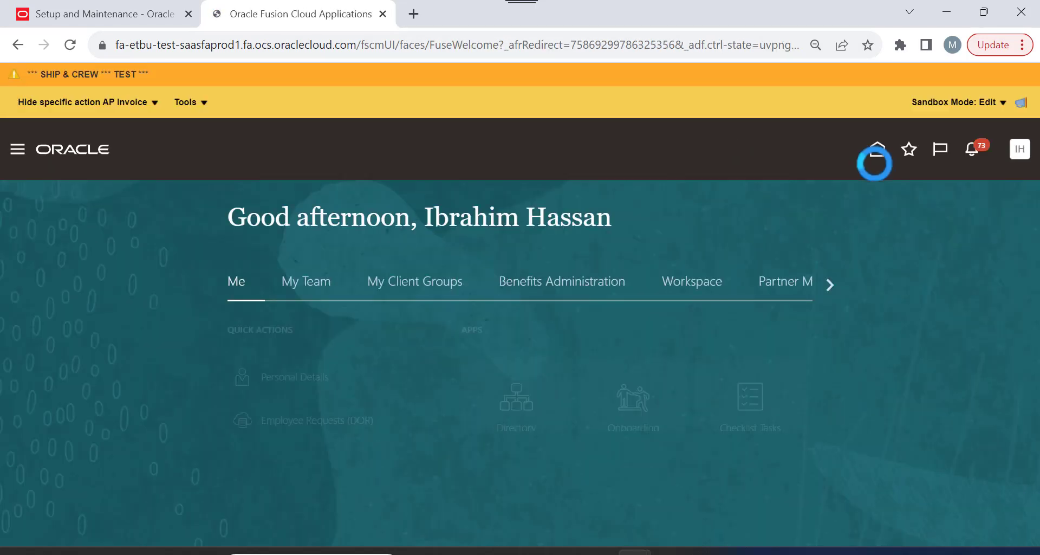
scroll(587, 288, "down", 3)
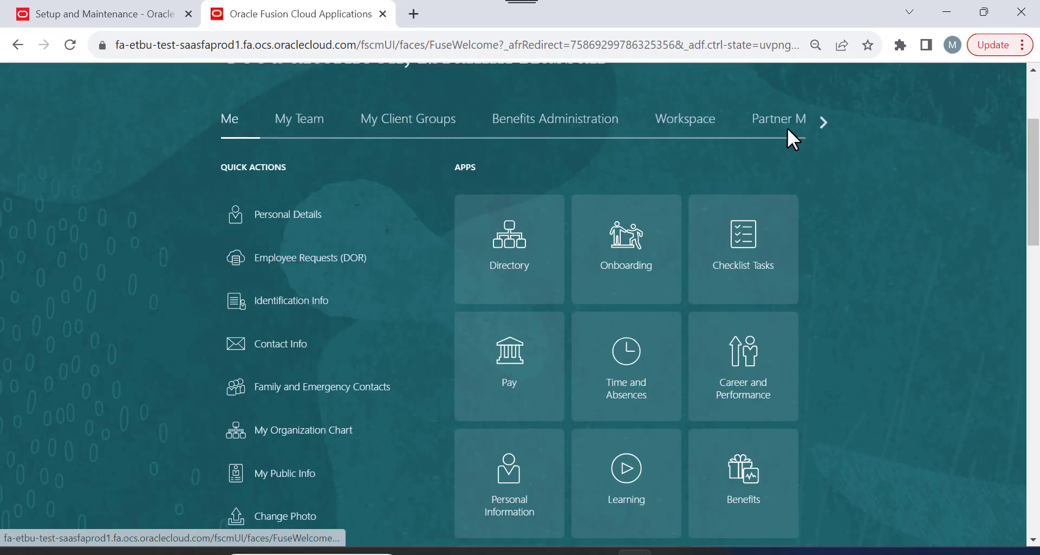
left_click(819, 122)
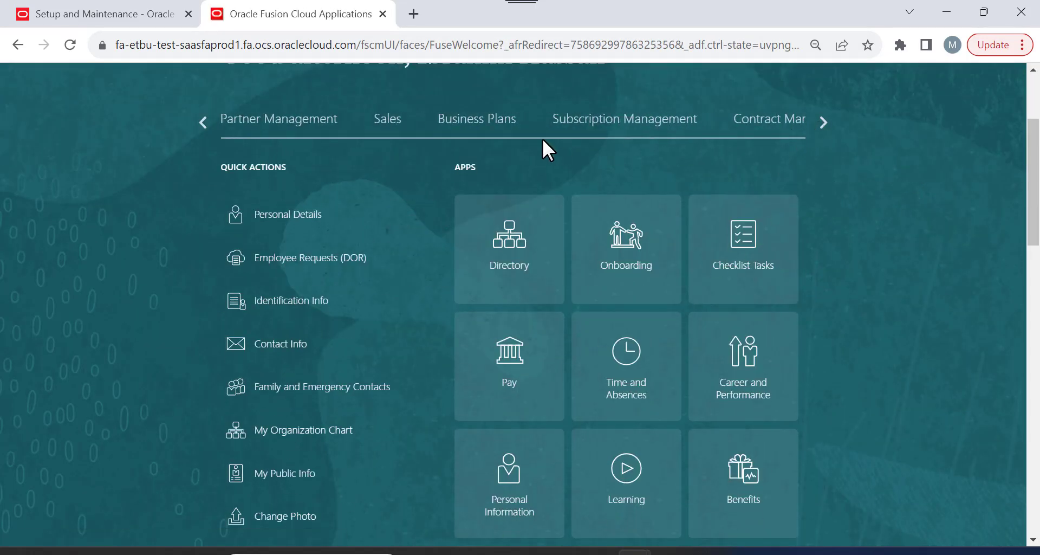
left_click(825, 124)
left_click(825, 124)
left_click(704, 120)
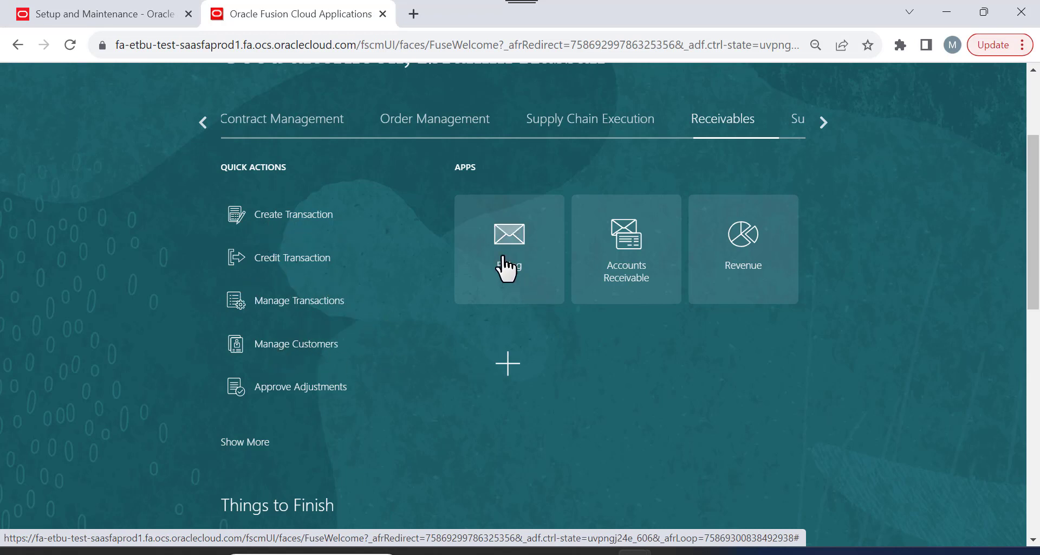
left_click(627, 256)
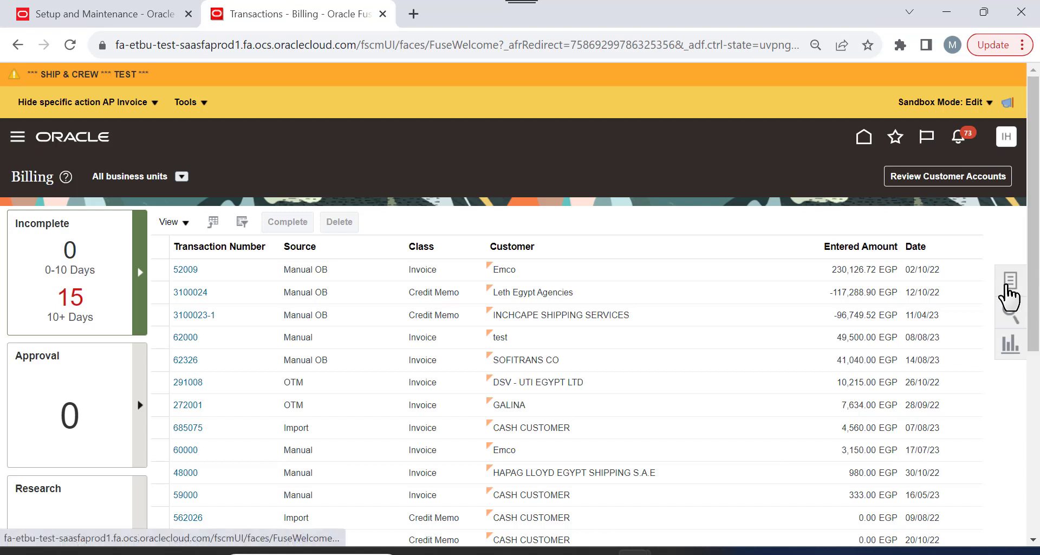
Start a new organization customer from the Billing tasks and name it "customer 1".
left_click(1008, 287)
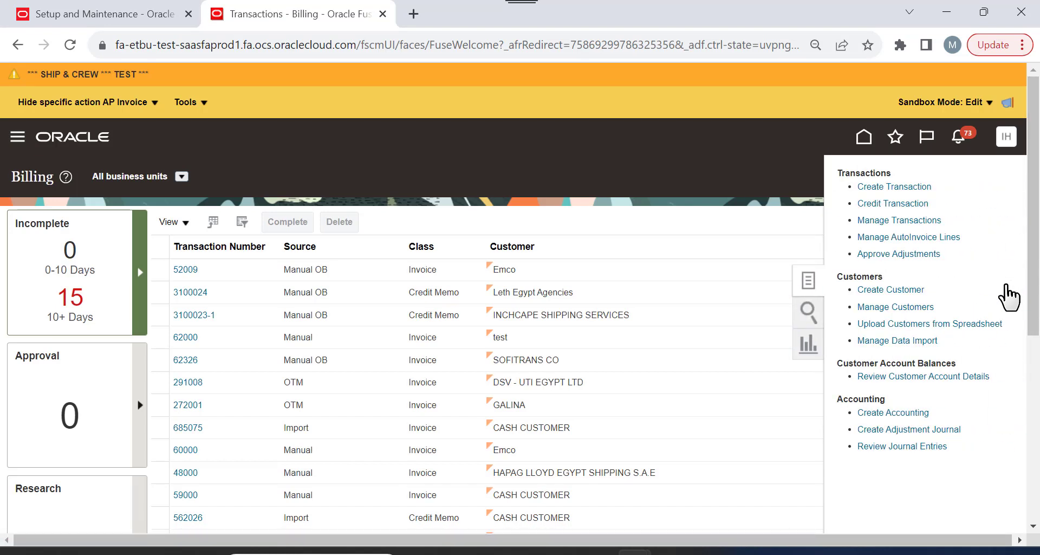
left_click(892, 291)
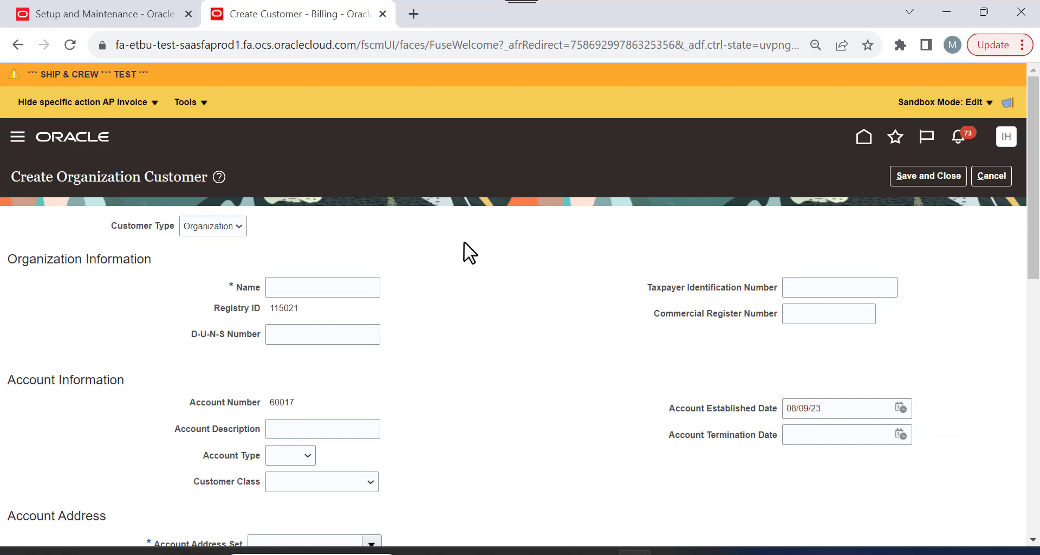
scroll(484, 249, "down", 1)
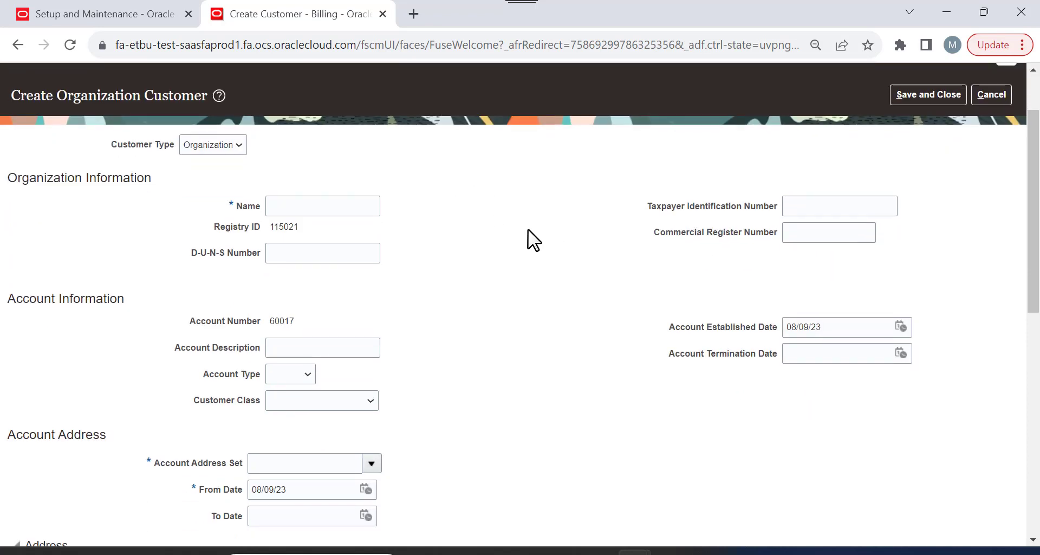
left_click(208, 148)
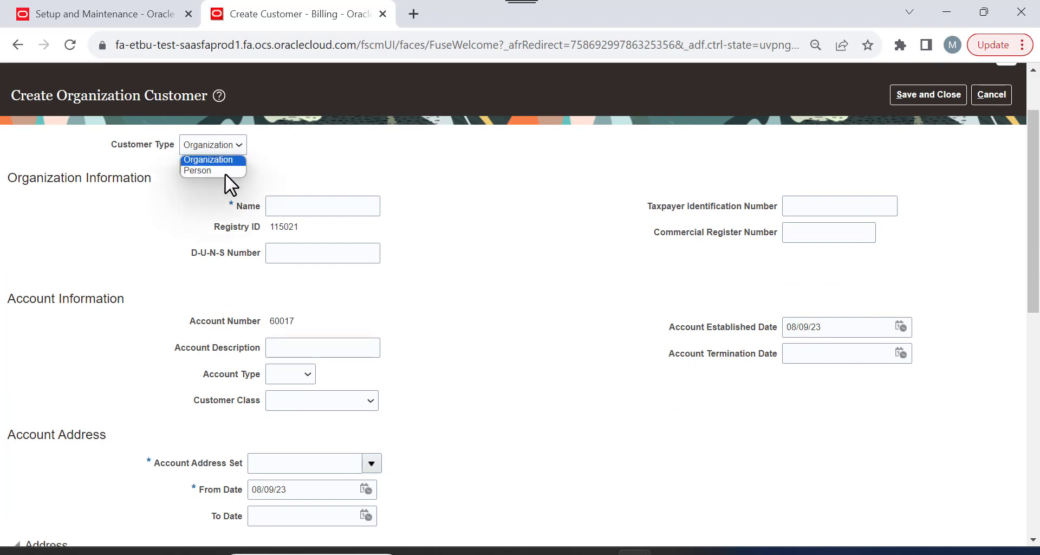
left_click(349, 165)
left_click(297, 203)
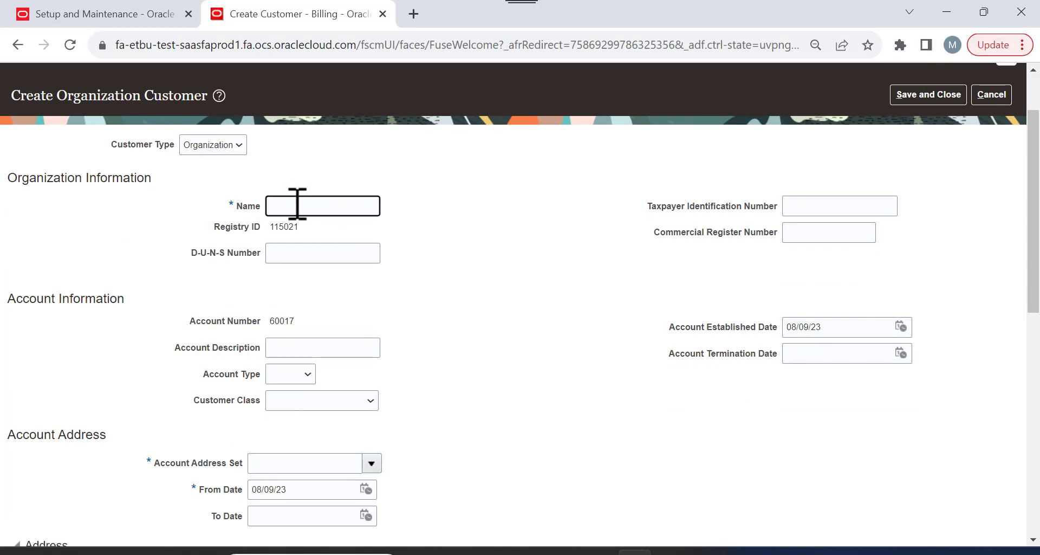
type("customer 1")
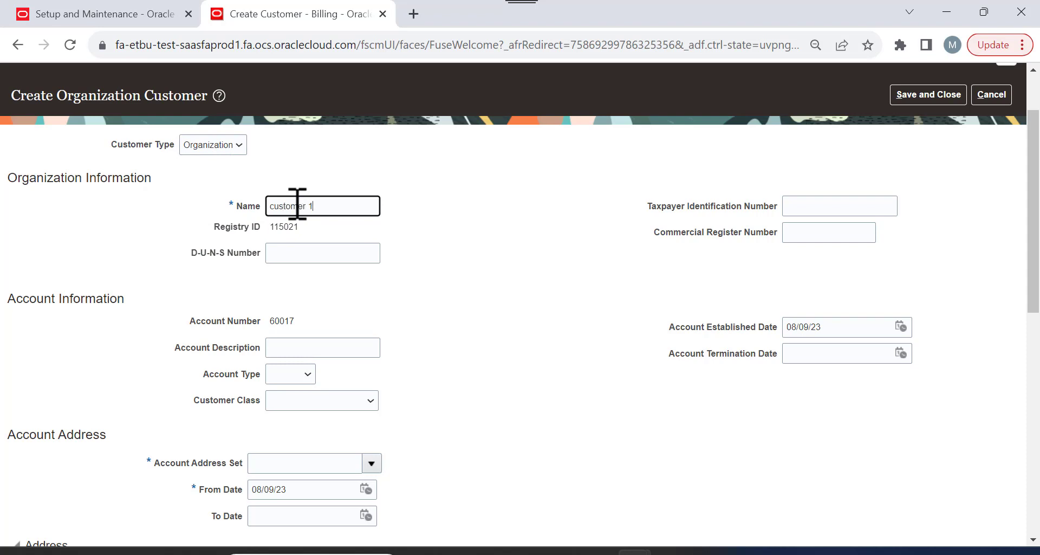
left_click(333, 252)
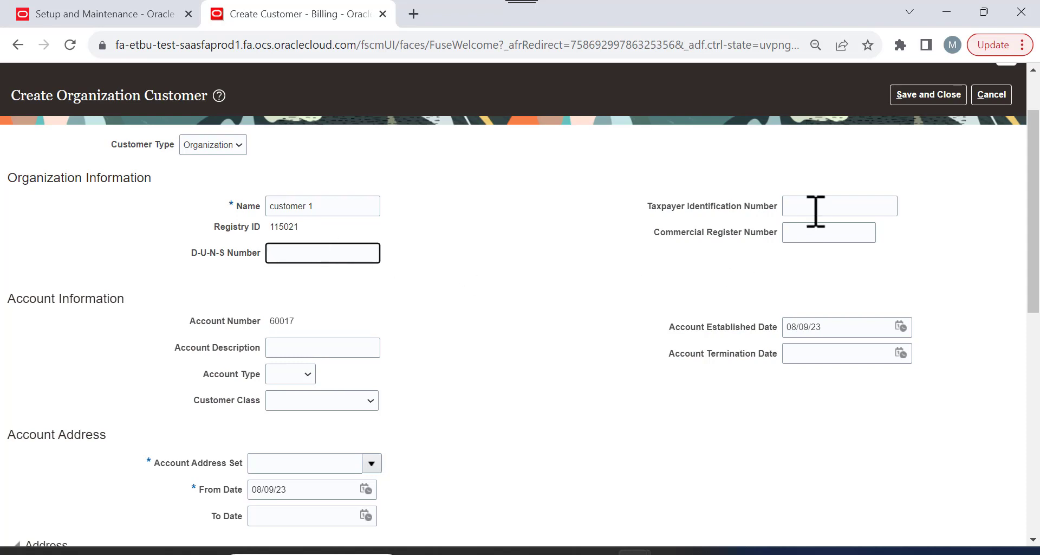
Enter "customer 1" as the account description in the new customer's account information.
scroll(747, 279, "down", 3)
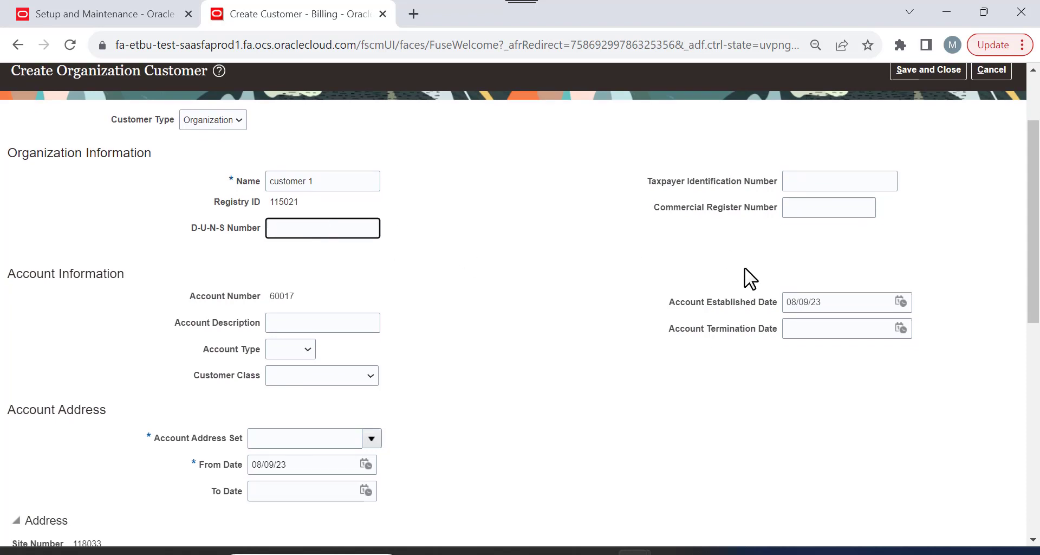
left_click(338, 262)
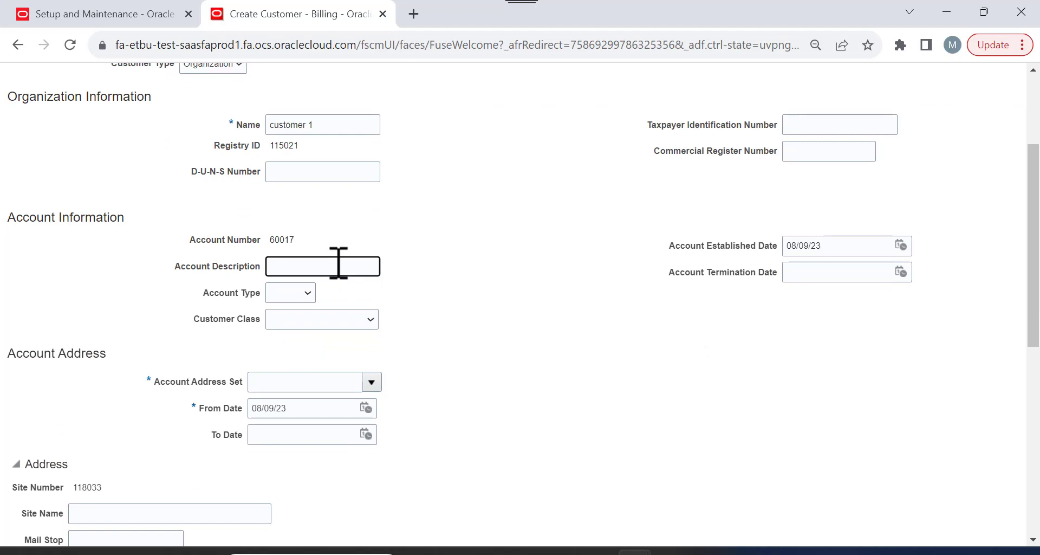
type("customer 1")
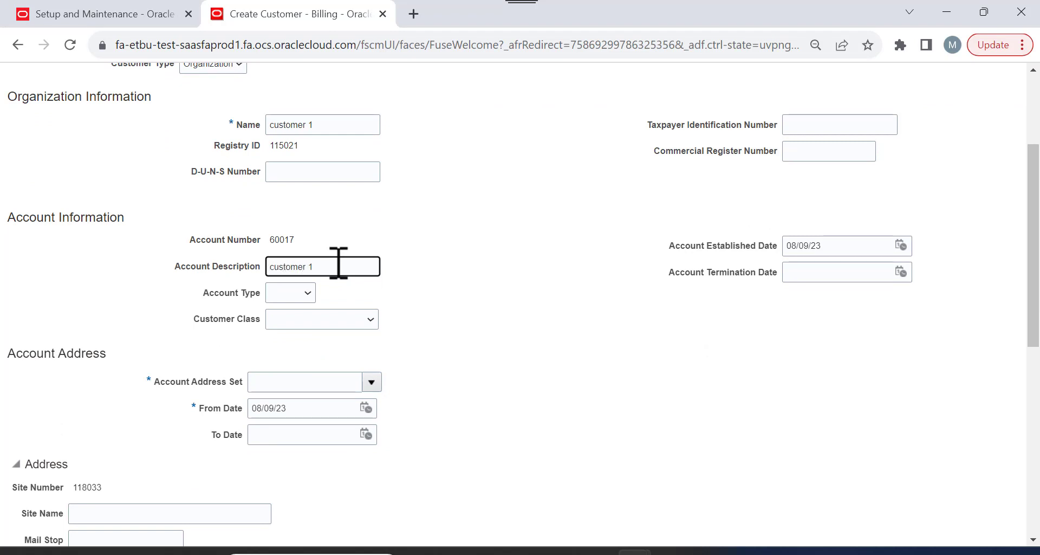
left_click(391, 230)
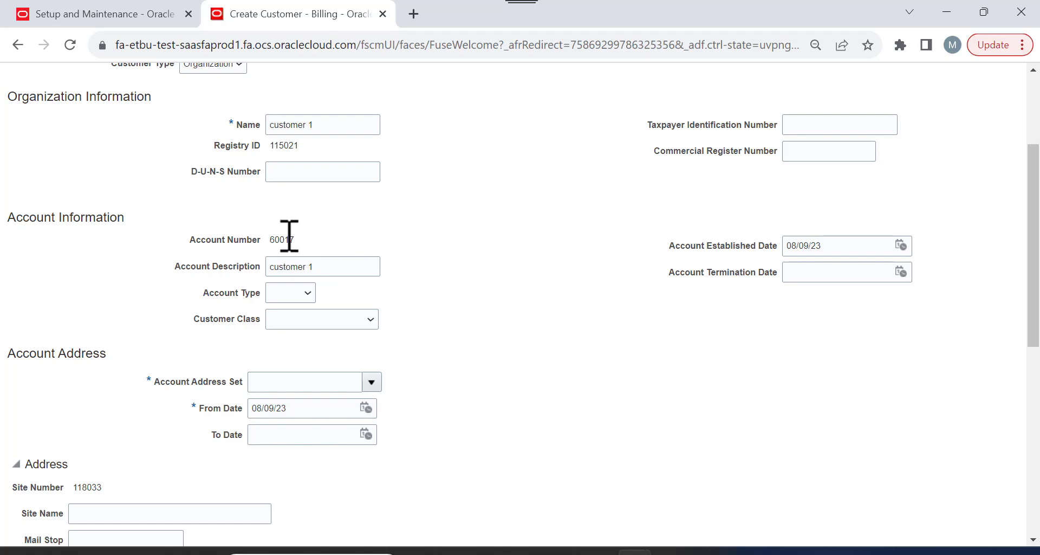
Set the account type to External and the customer class to Public sector companies.
left_click(304, 296)
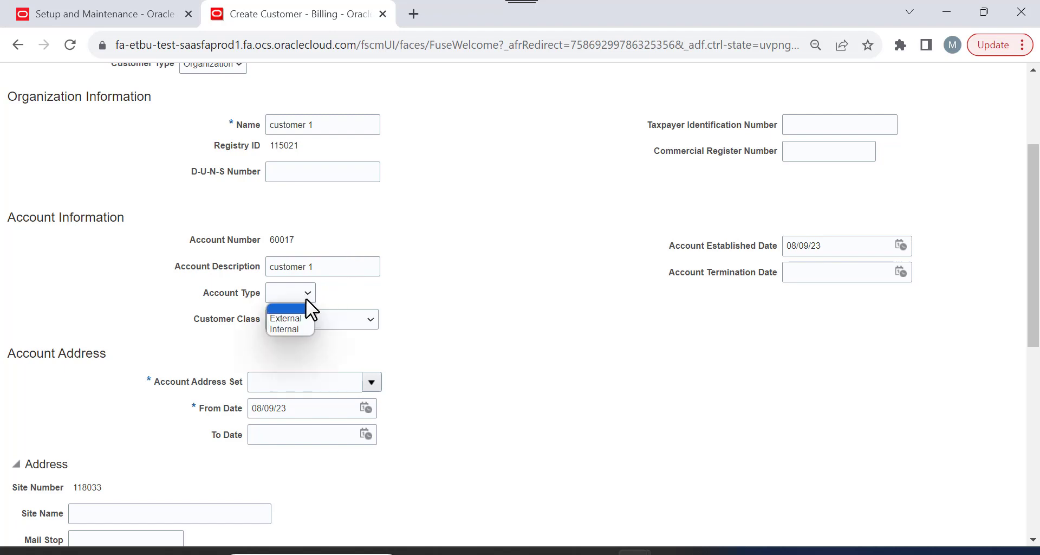
left_click(304, 318)
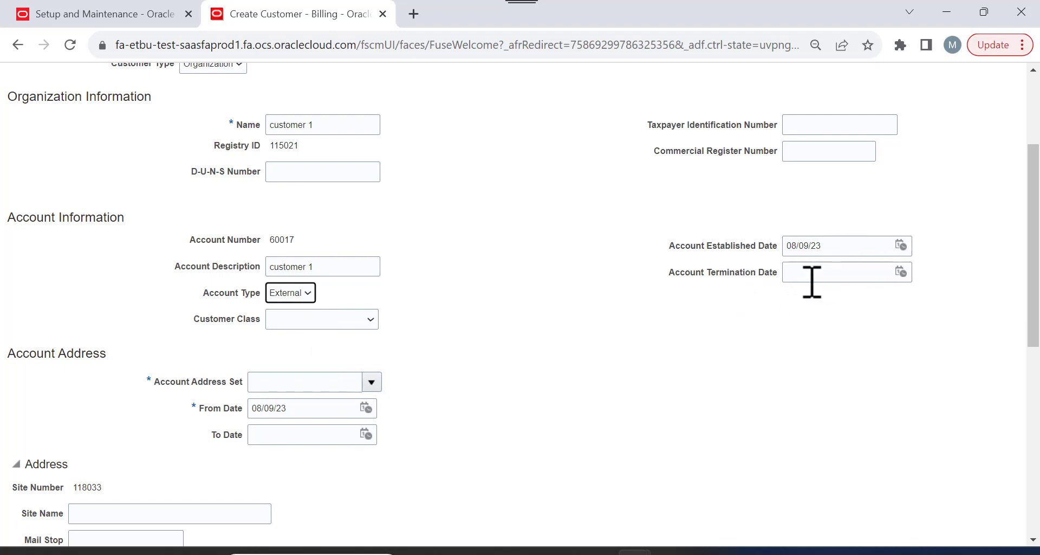
scroll(364, 237, "up", 3)
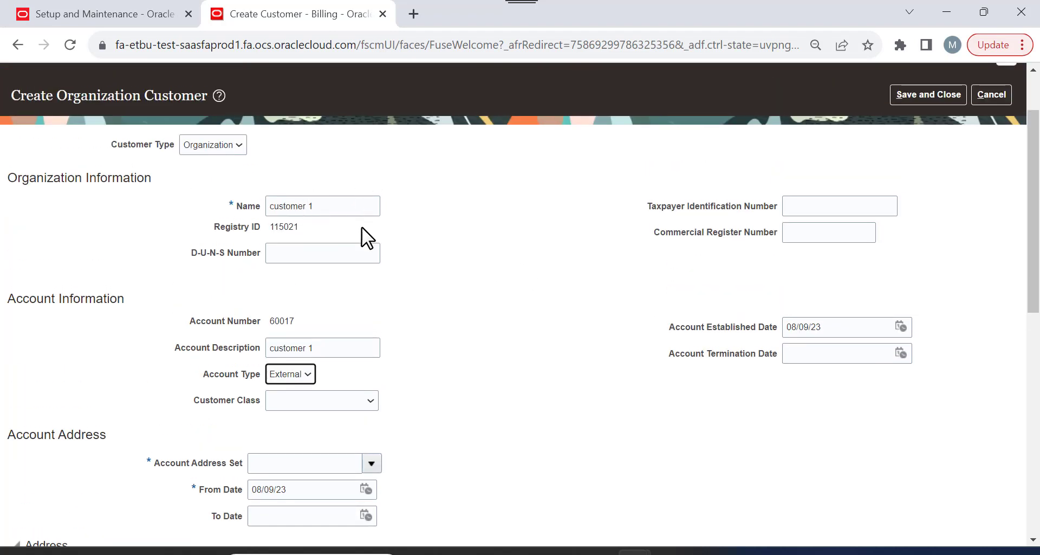
scroll(789, 214, "down", 5)
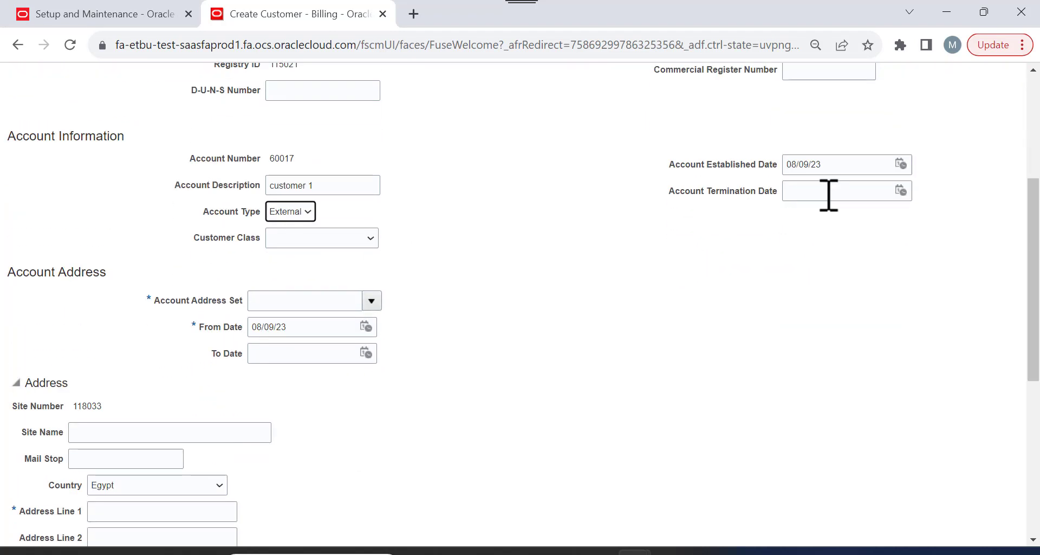
left_click(300, 237)
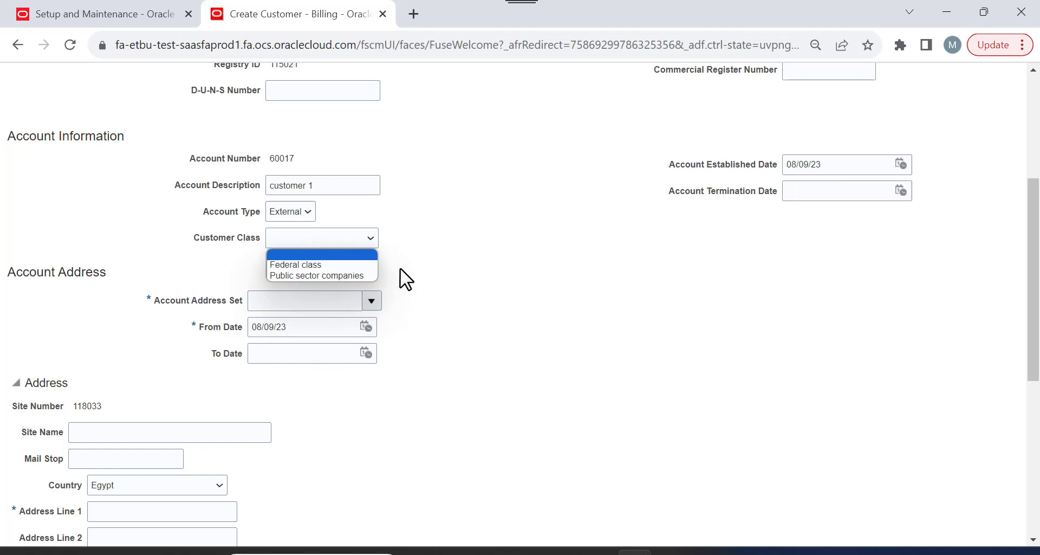
left_click(337, 275)
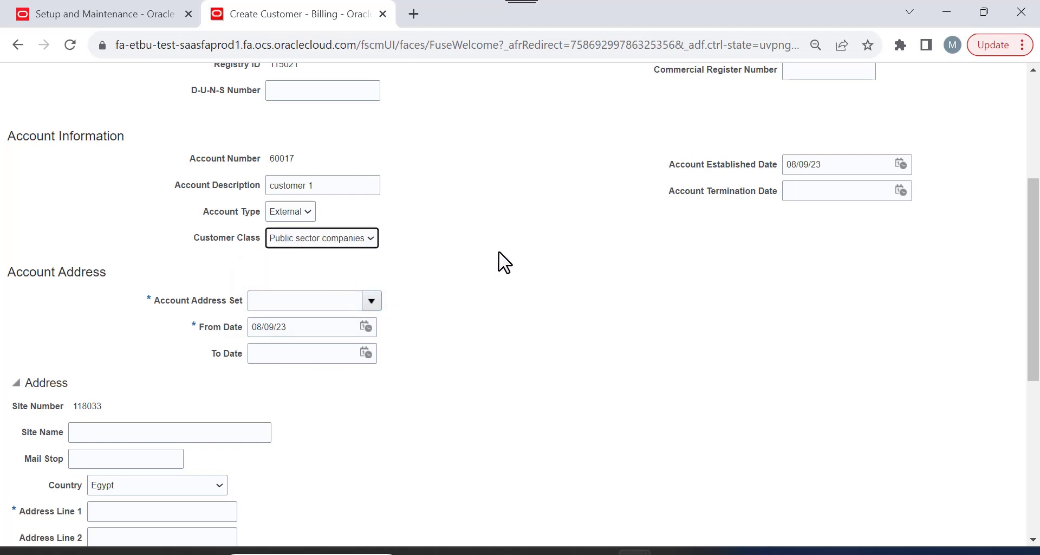
Choose SHIPCREWDS as the account address set for the new customer.
scroll(499, 257, "down", 2)
left_click(370, 219)
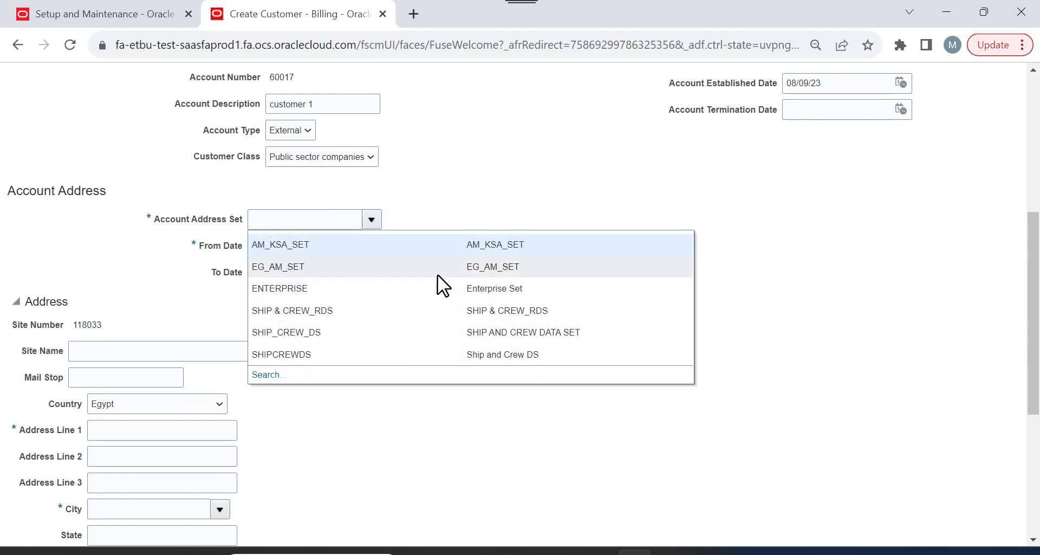
left_click(428, 354)
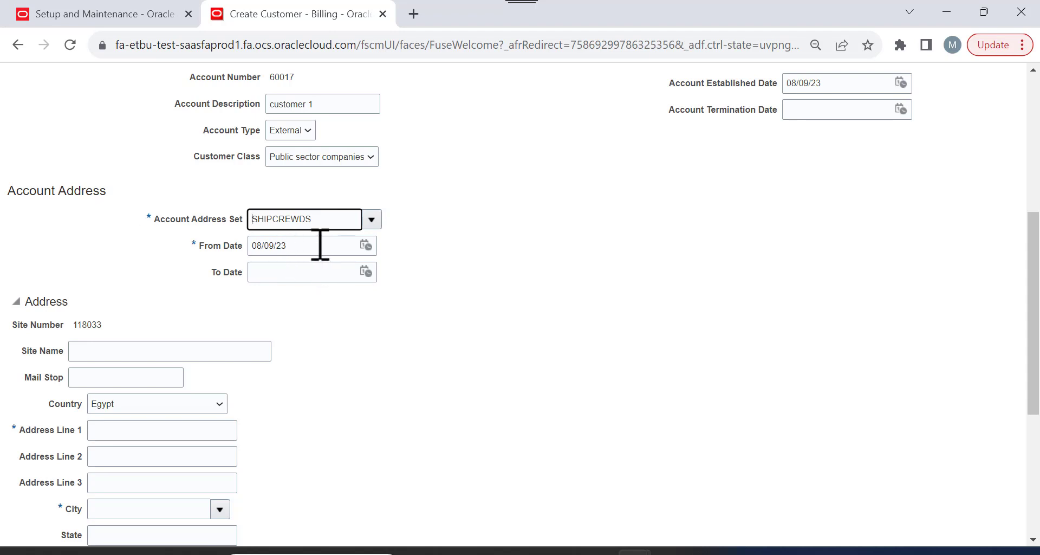
Enter "customer1" as the site name in the new customer's address.
scroll(398, 283, "down", 3)
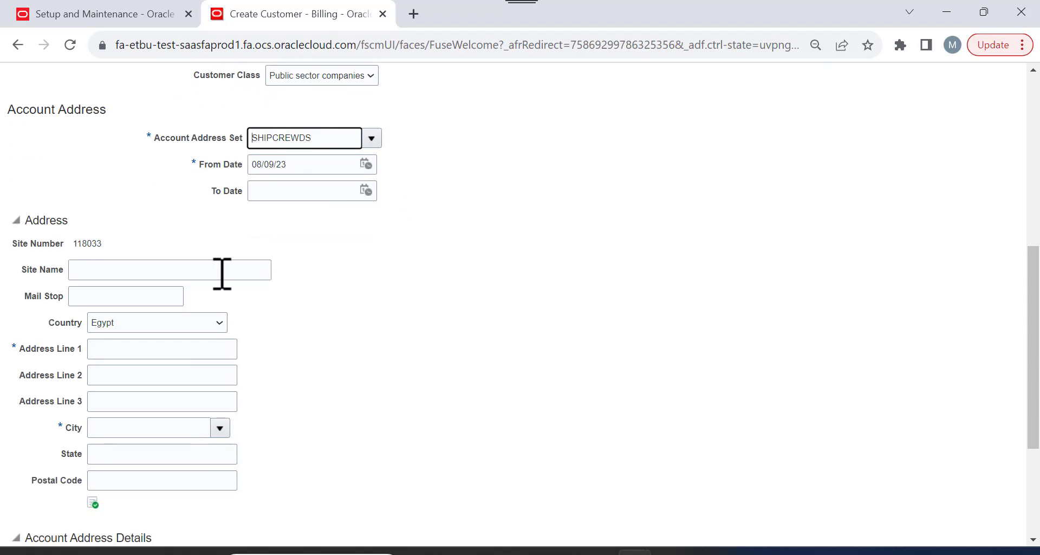
left_click(185, 269)
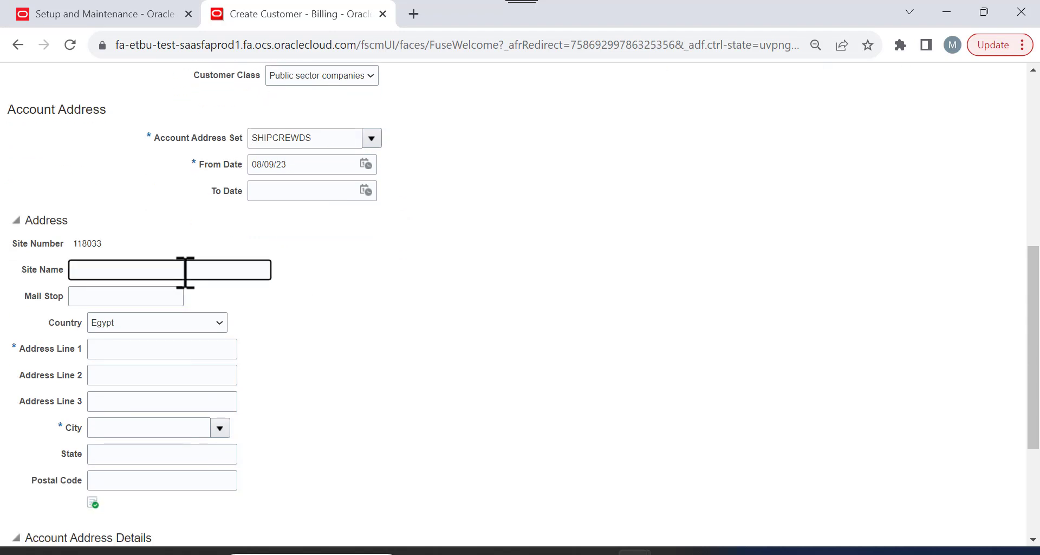
type("customer1")
scroll(184, 273, "down", 3)
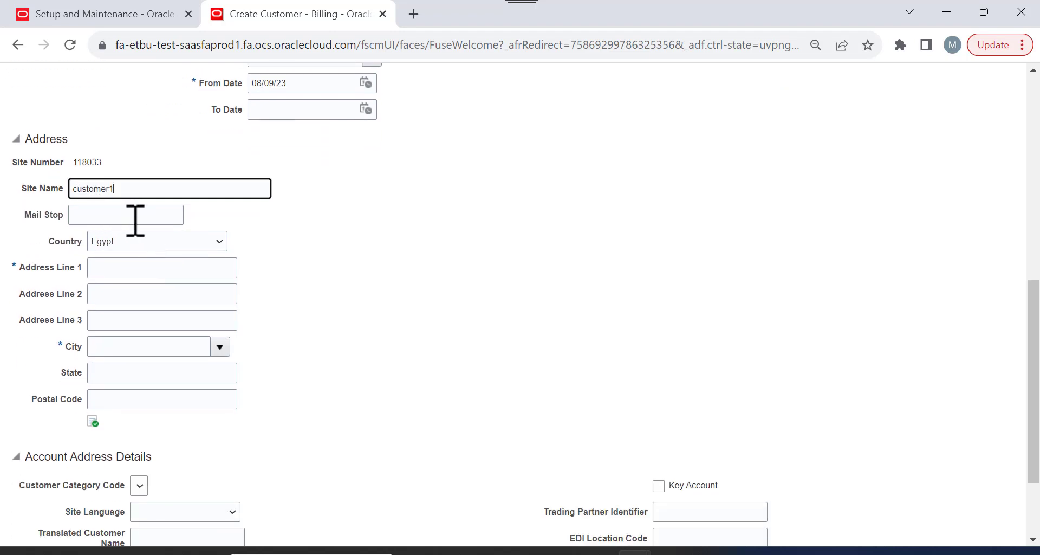
left_click(147, 242)
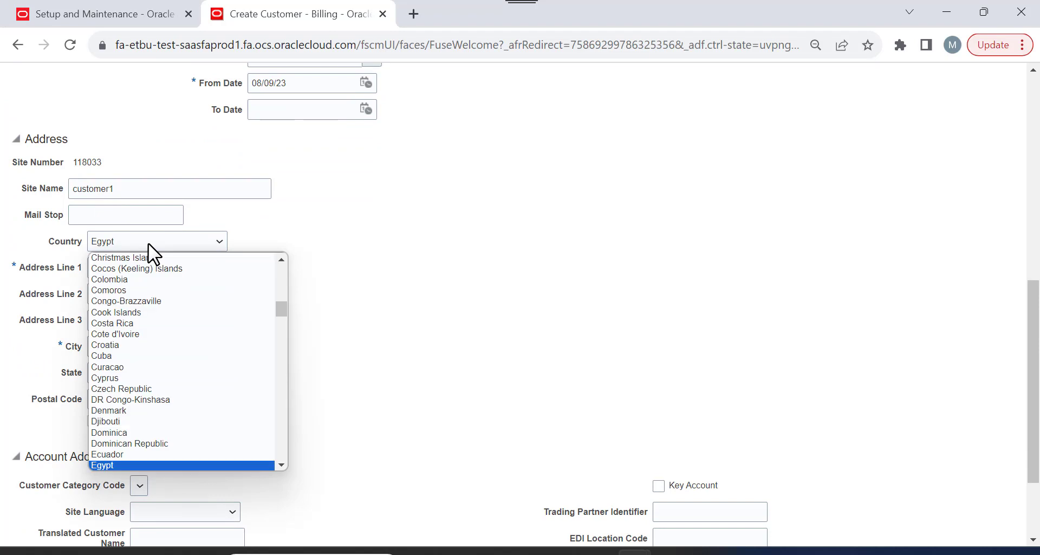
scroll(216, 330, "down", 10)
left_click(427, 249)
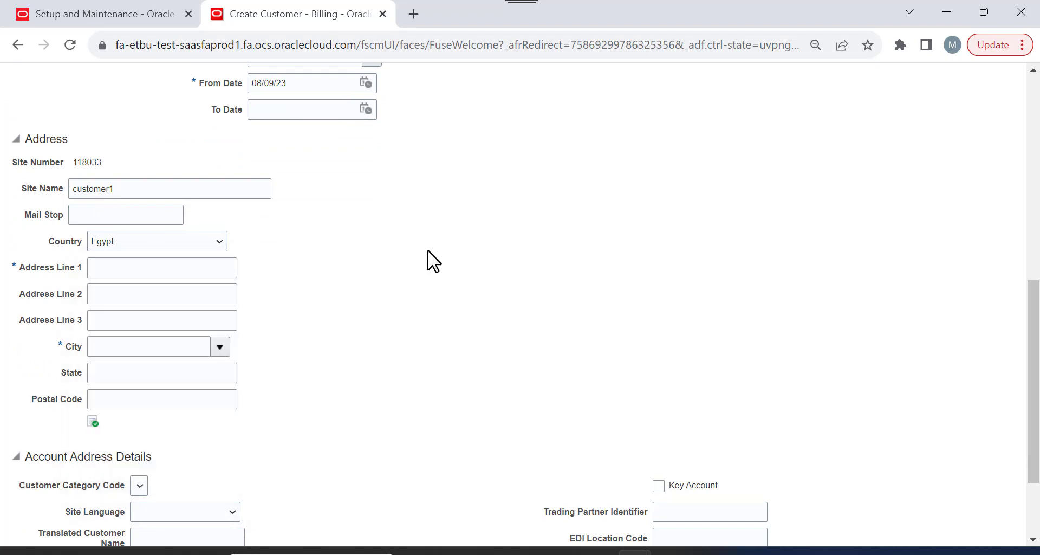
Enter "cairo" as address line 1 and choose Alexandria as the city of the customer's address.
left_click(163, 274)
type("c")
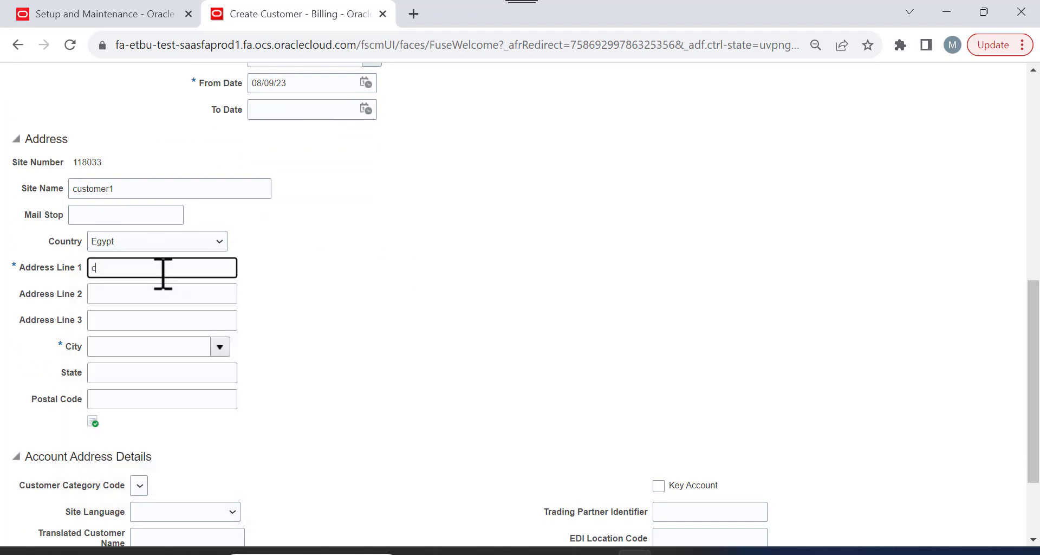
type("airo")
key("Tab")
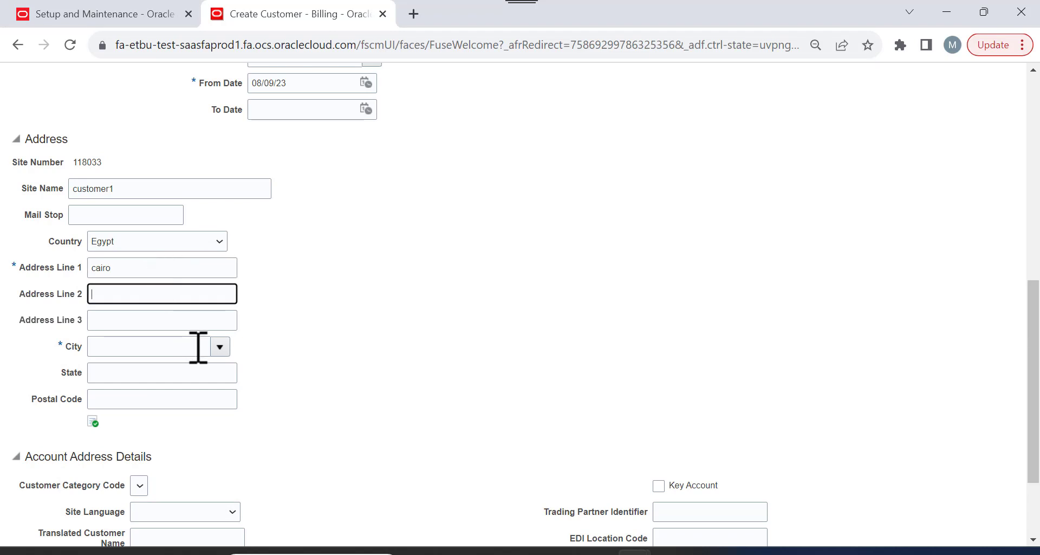
left_click(219, 347)
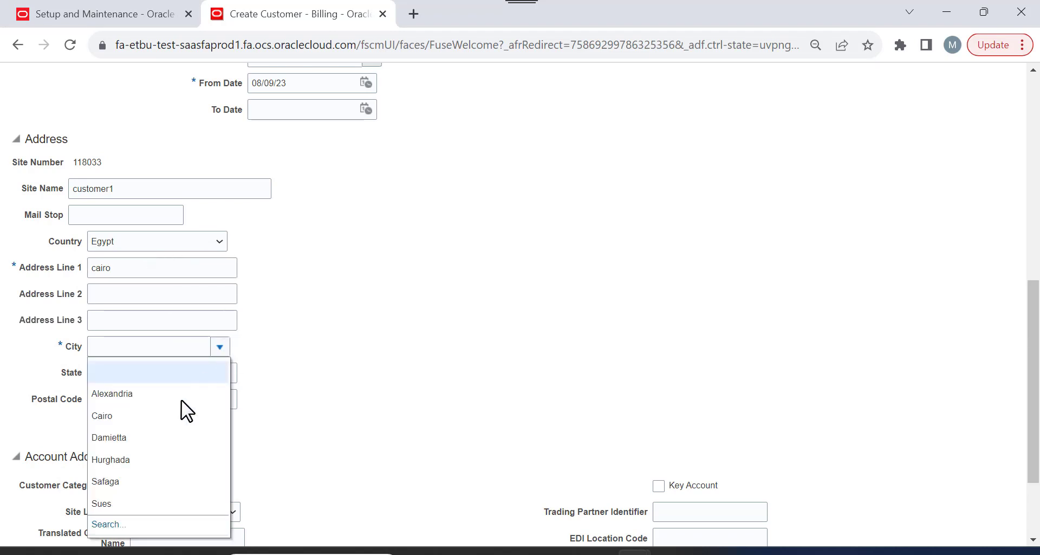
left_click(168, 392)
Add an address purpose to the customer site and set it to Bill to.
scroll(229, 350, "down", 2)
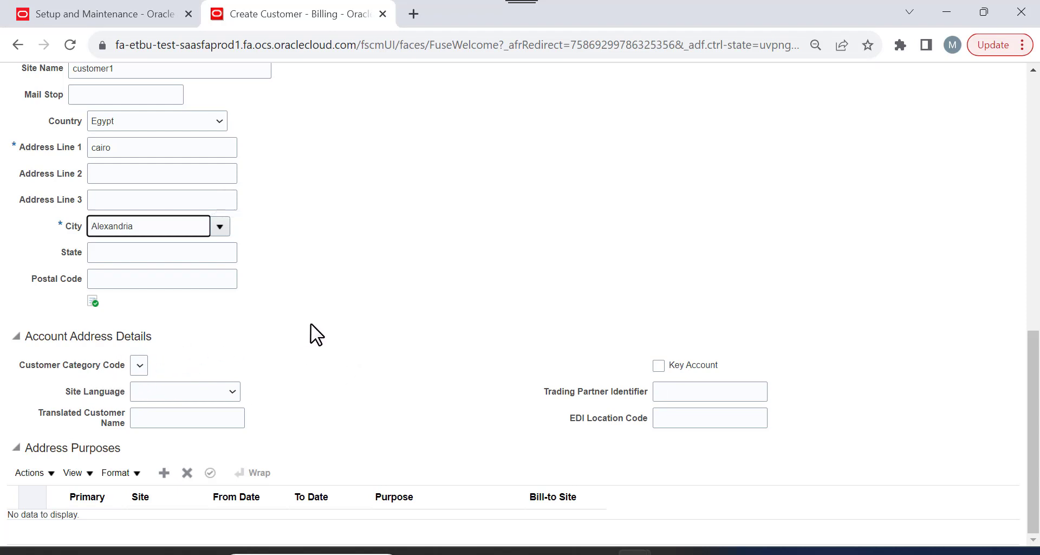
left_click(163, 473)
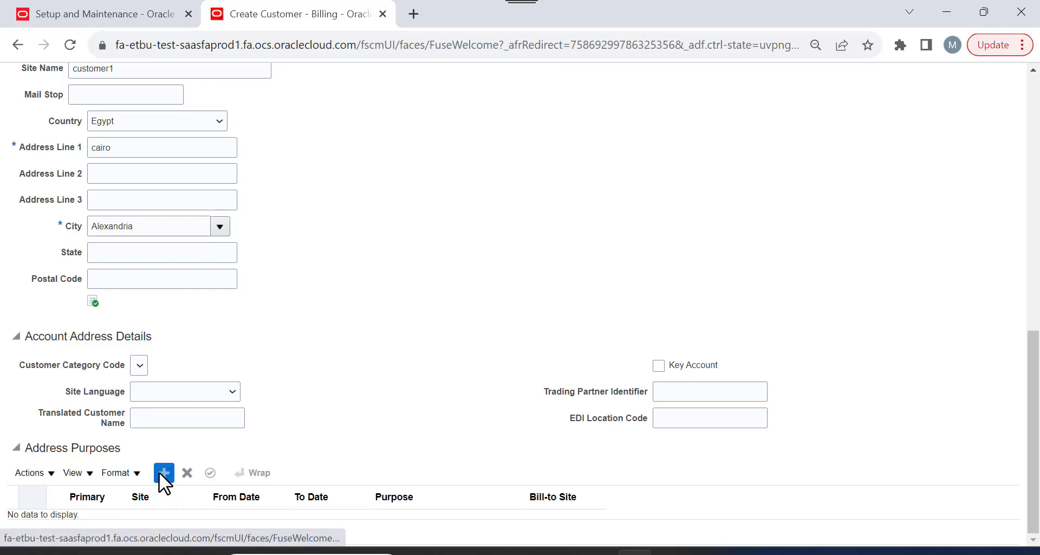
scroll(435, 295, "down", 1)
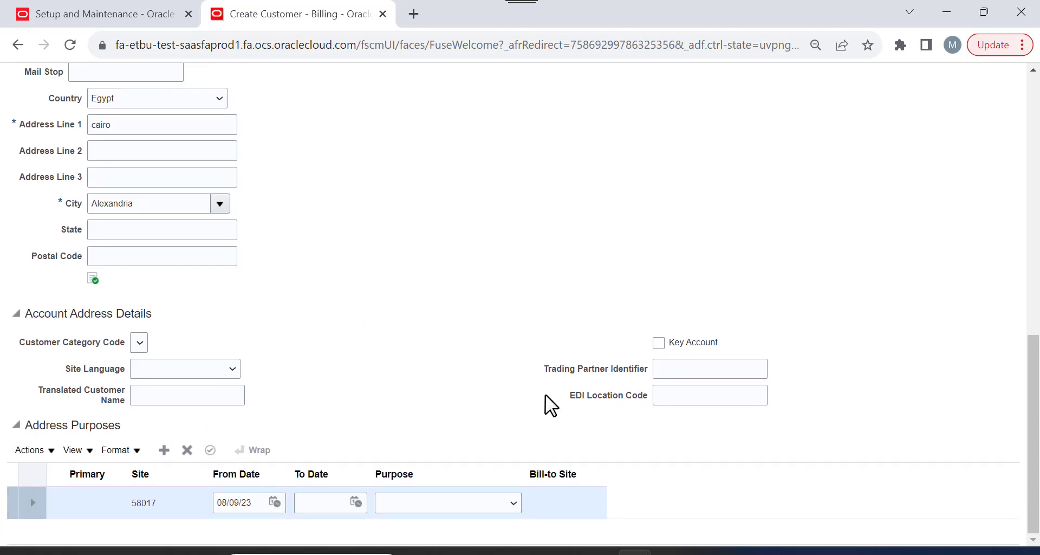
left_click(513, 502)
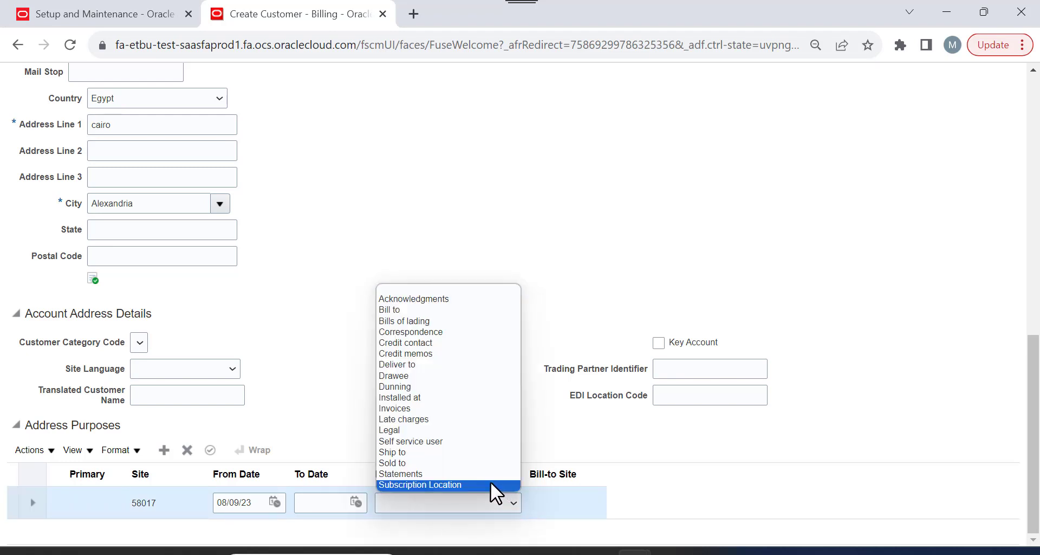
left_click(402, 311)
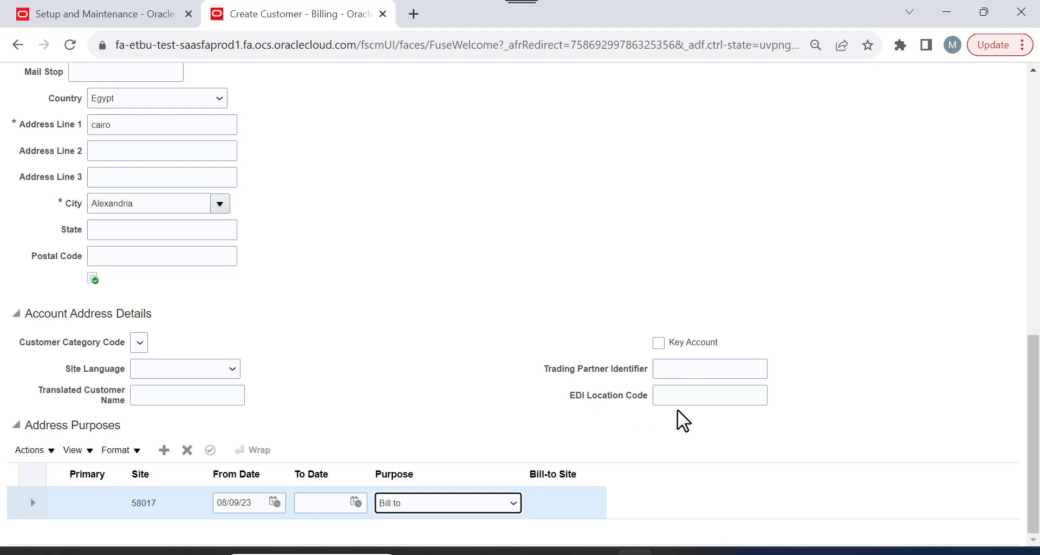
Add a second address purpose set to Ship to and choose the cairo, ALEXANDRIA address as its bill-to site.
left_click(164, 450)
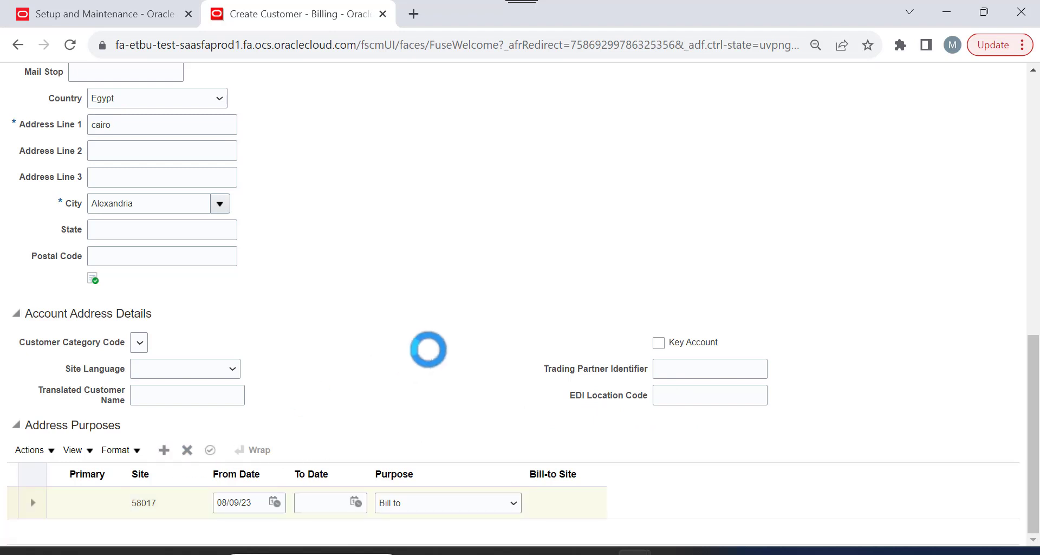
left_click(513, 470)
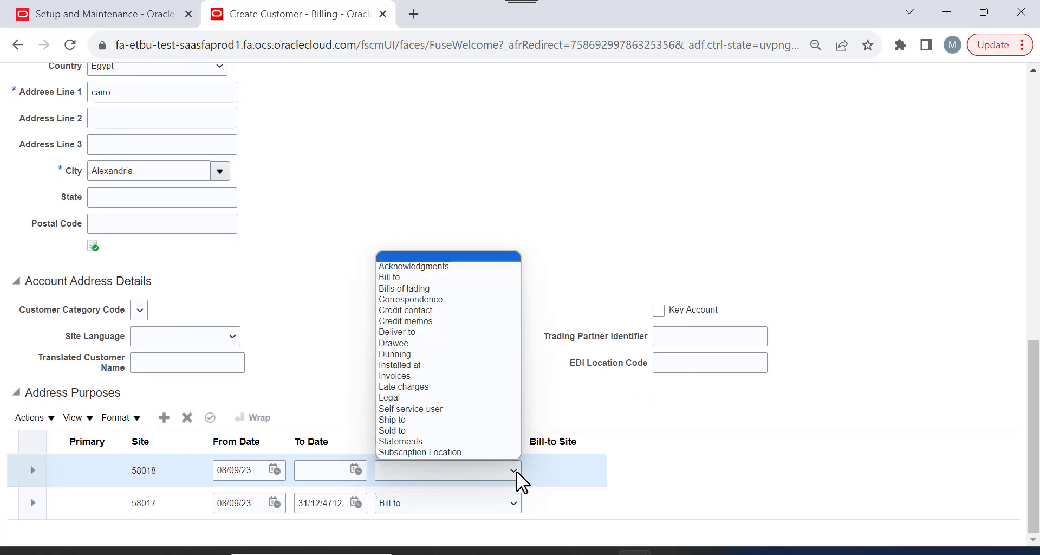
left_click(454, 420)
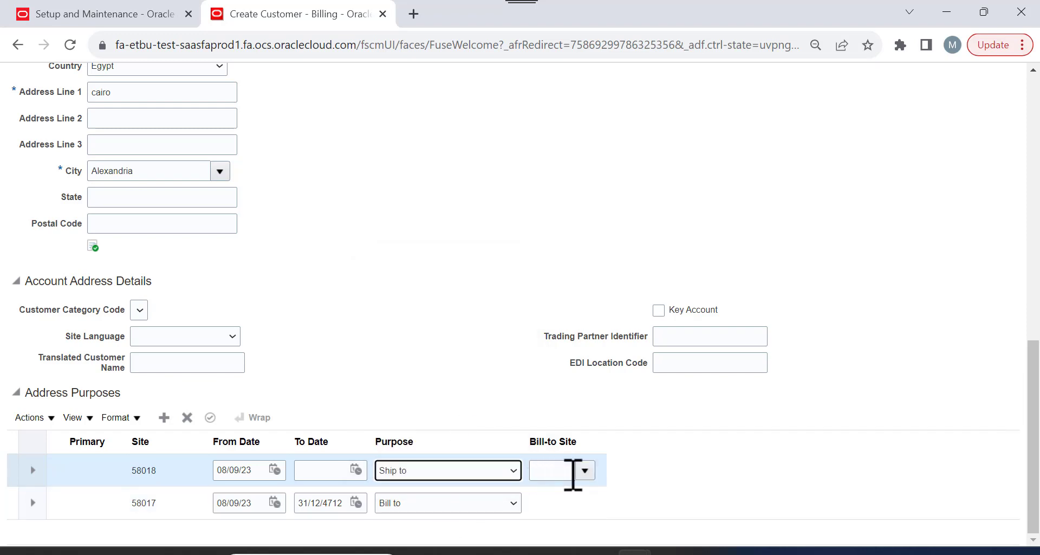
left_click(585, 470)
left_click(133, 426)
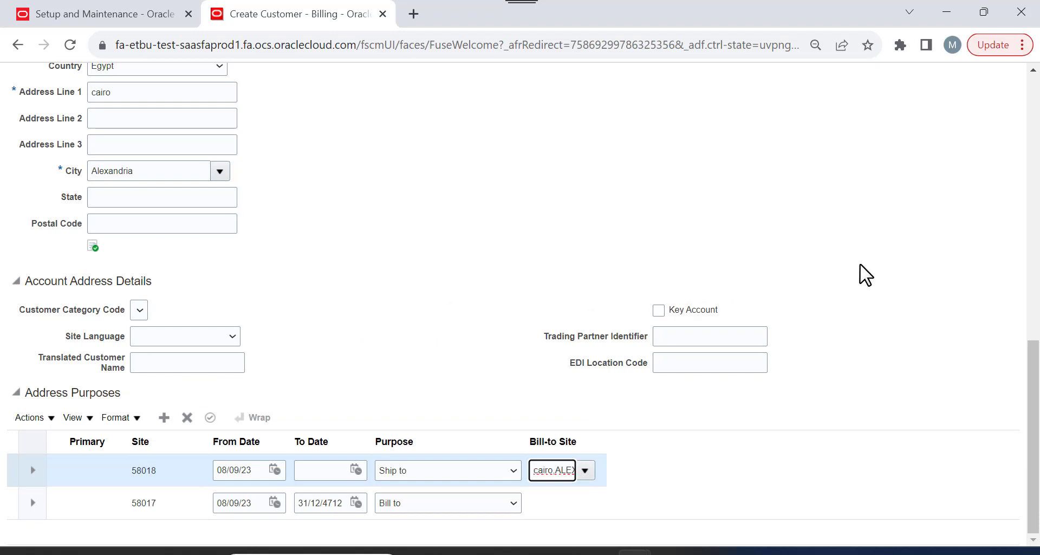
Review the entries of the new organization customer, and save and close it.
scroll(860, 264, "up", 12)
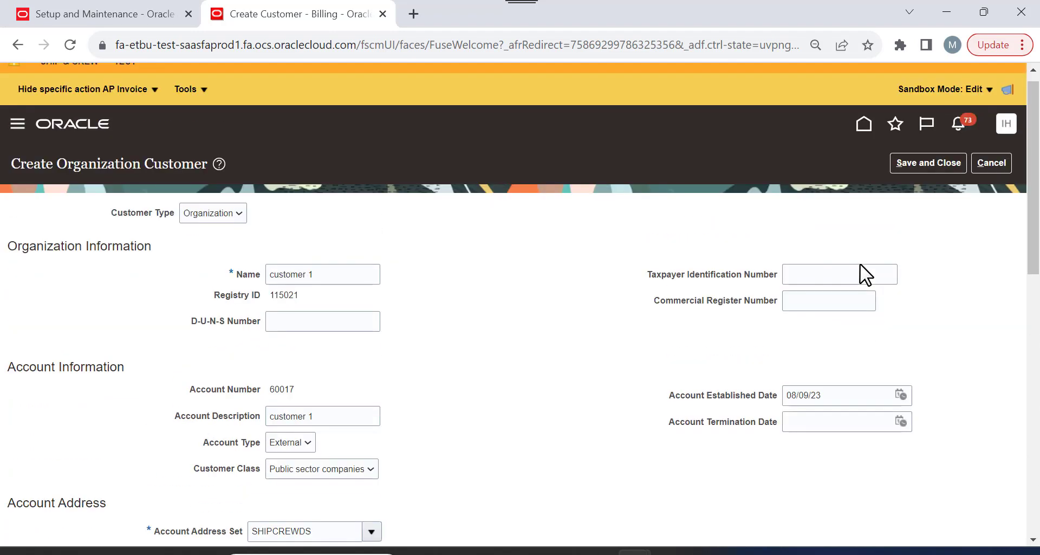
scroll(585, 284, "down", 6)
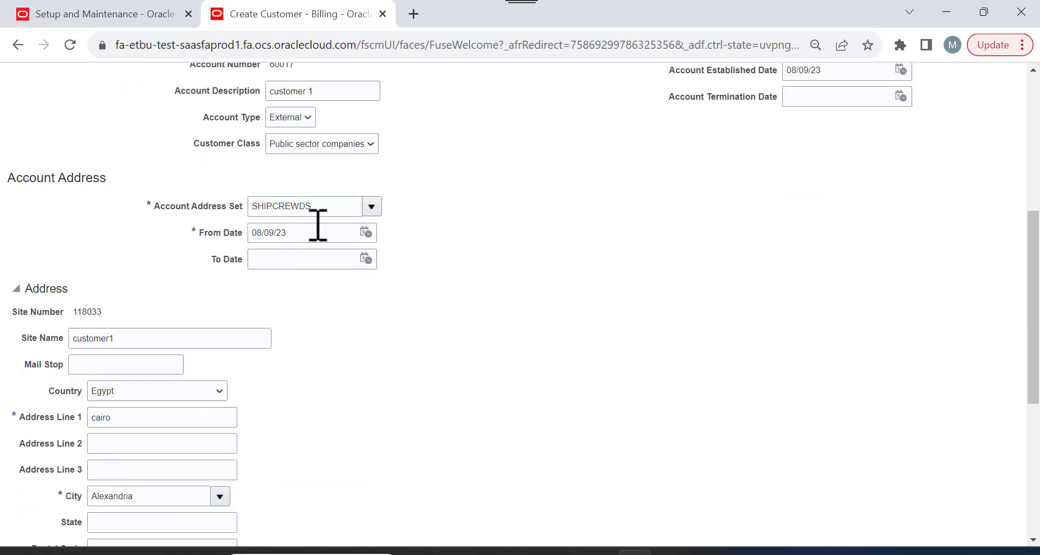
scroll(514, 297, "down", 3)
scroll(520, 297, "down", 3)
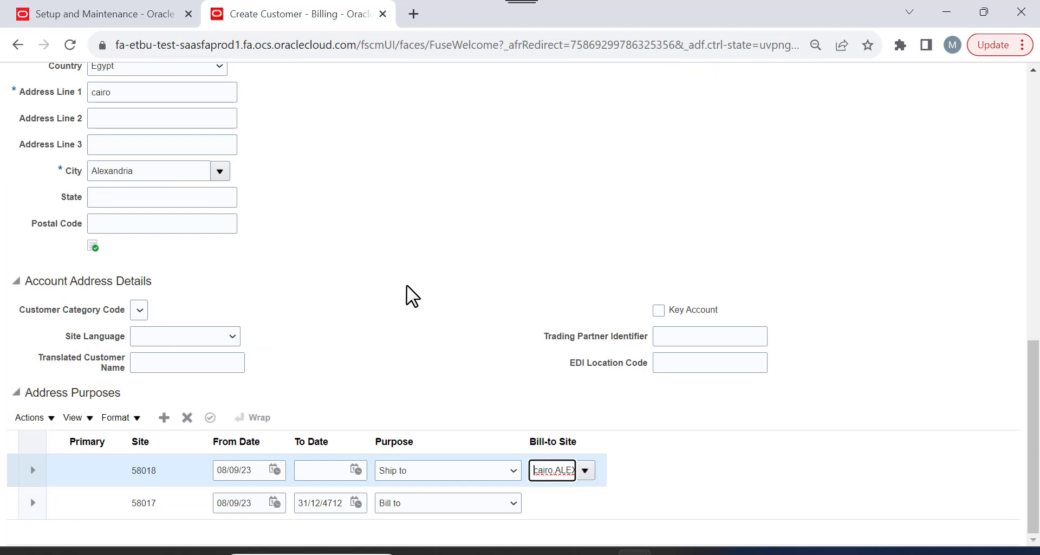
scroll(479, 281, "up", 12)
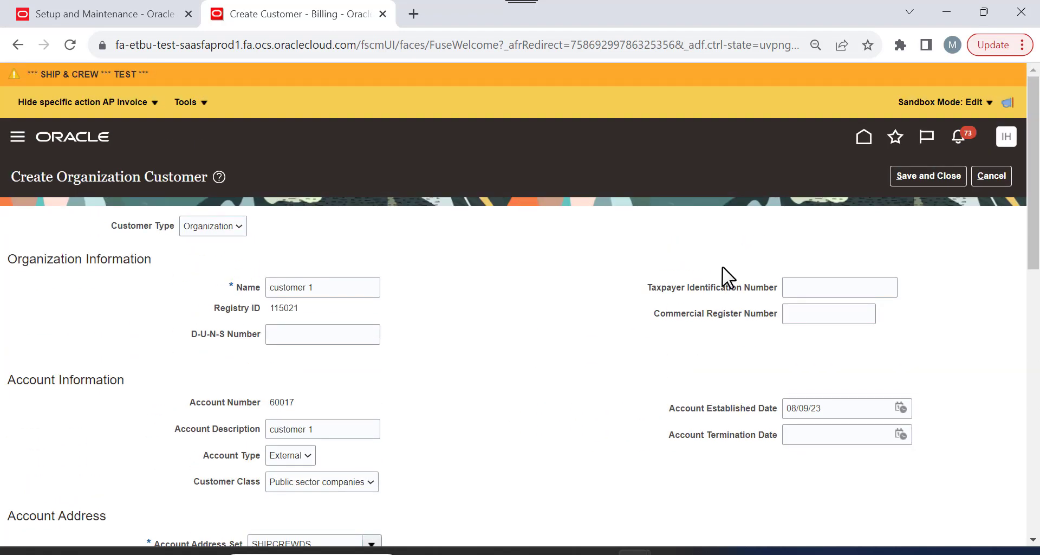
left_click(928, 176)
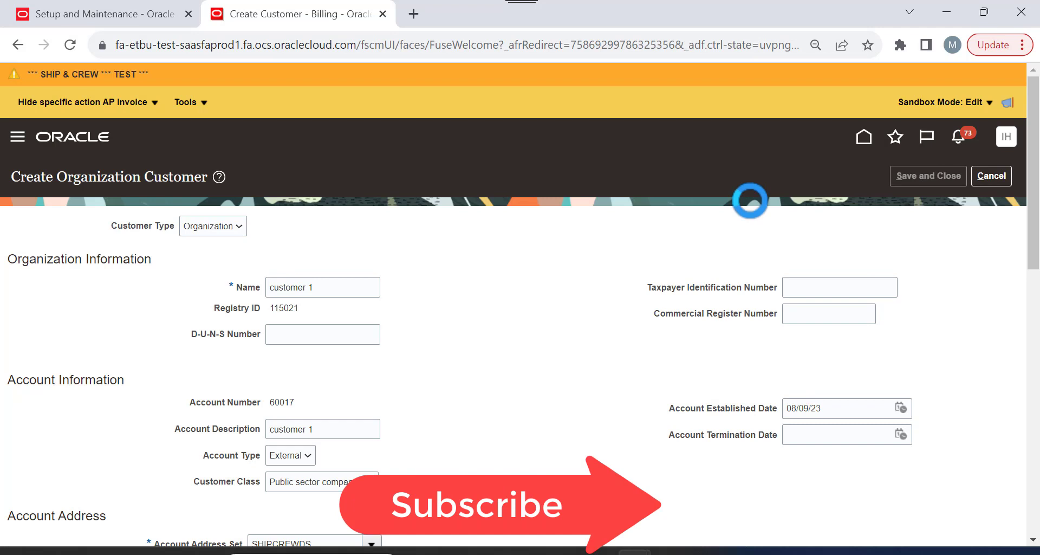
Examine the new customer's account and site in Manage Customers and try to open the account.
scroll(750, 201, "down", 2)
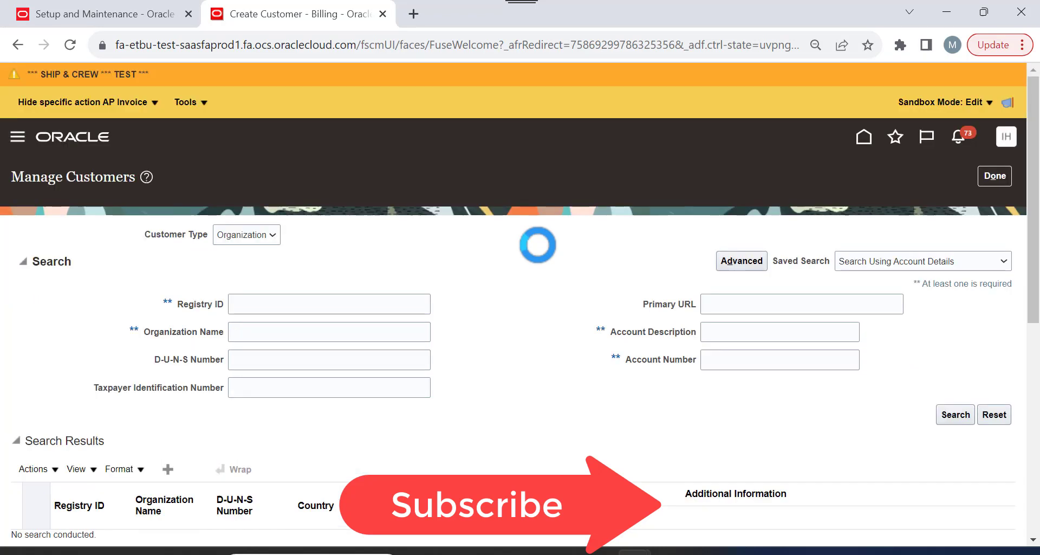
scroll(518, 261, "down", 6)
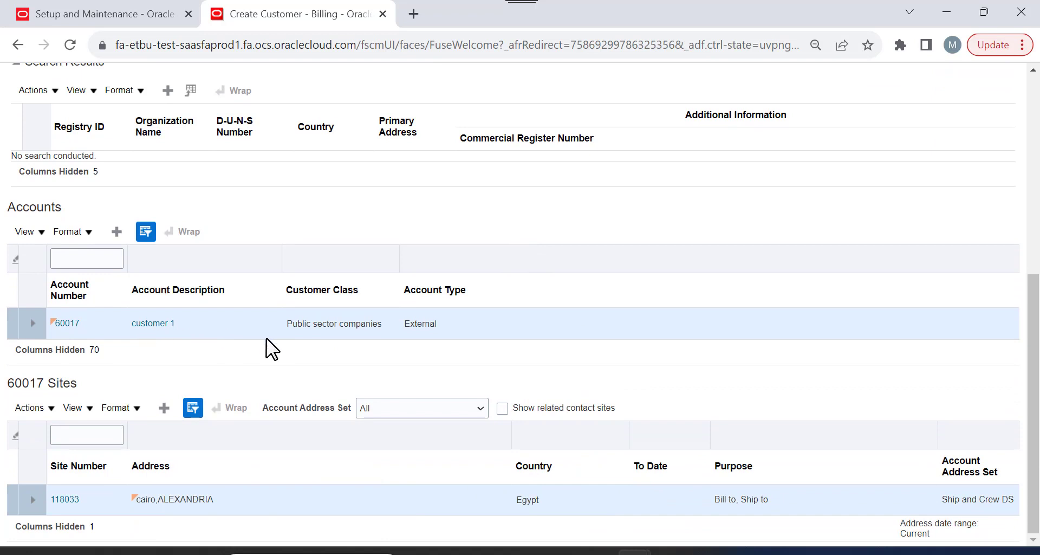
left_click(67, 331)
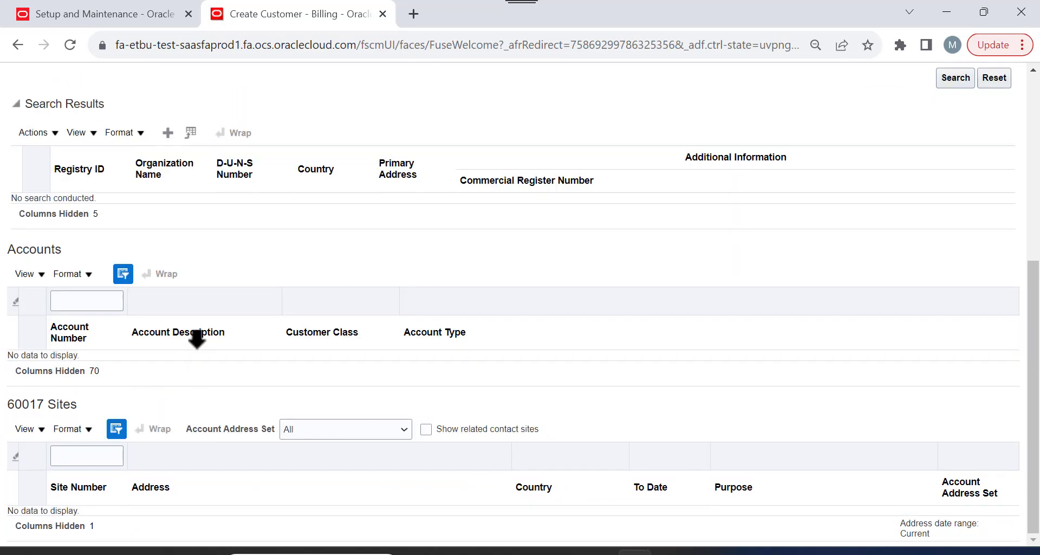
Search the organization customers for the organization name "customer1".
scroll(249, 341, "up", 6)
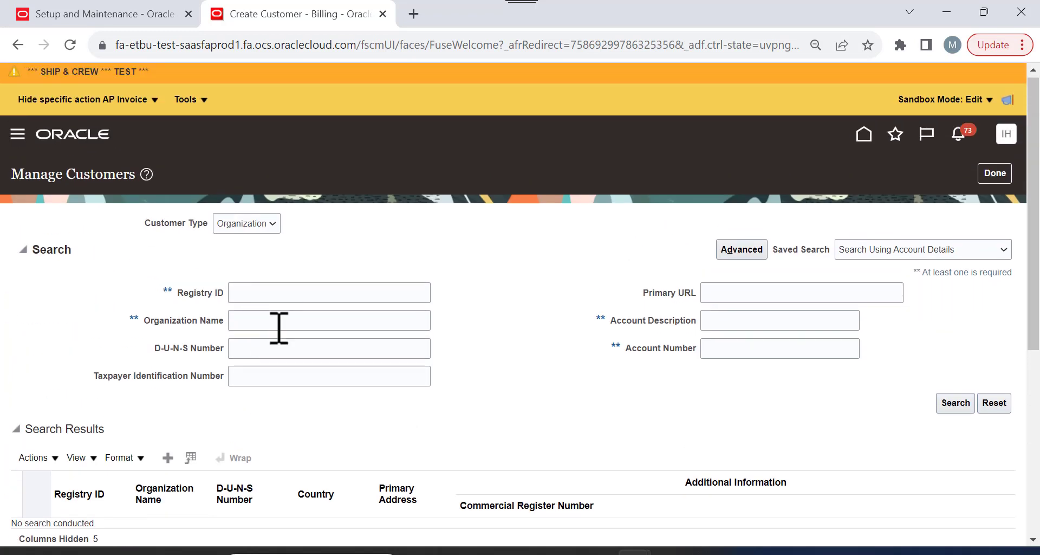
left_click(279, 327)
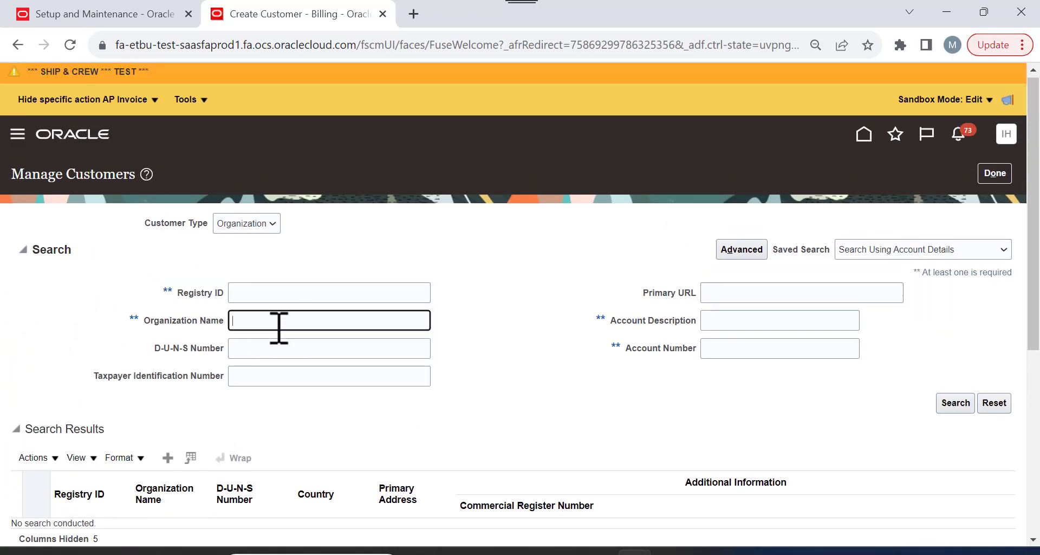
type("customer1")
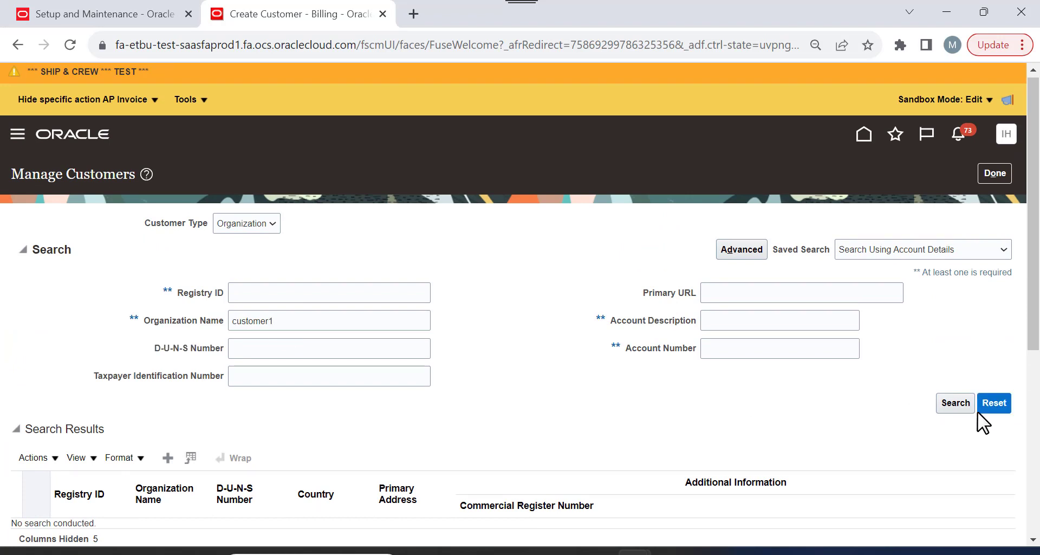
left_click(956, 403)
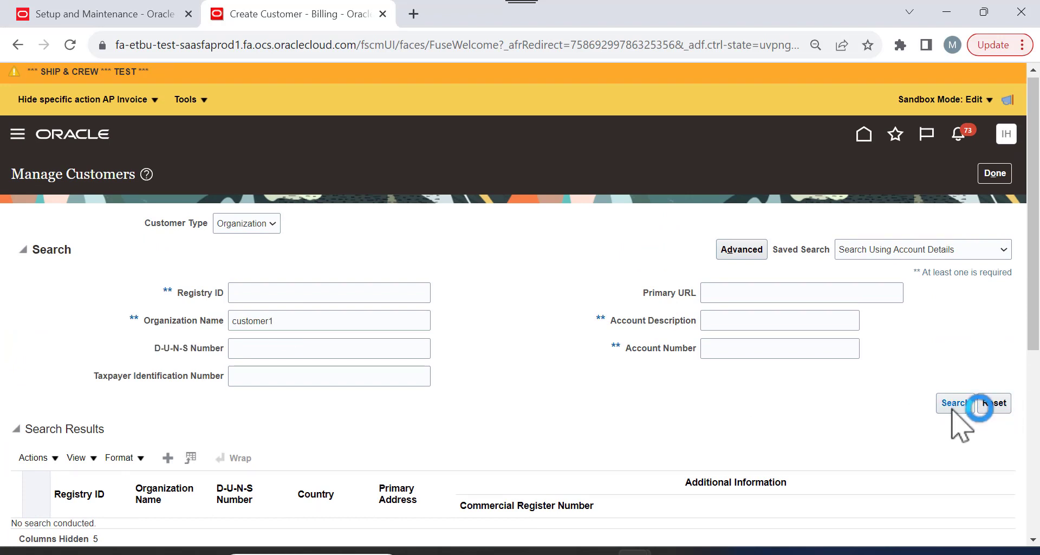
left_click(308, 329)
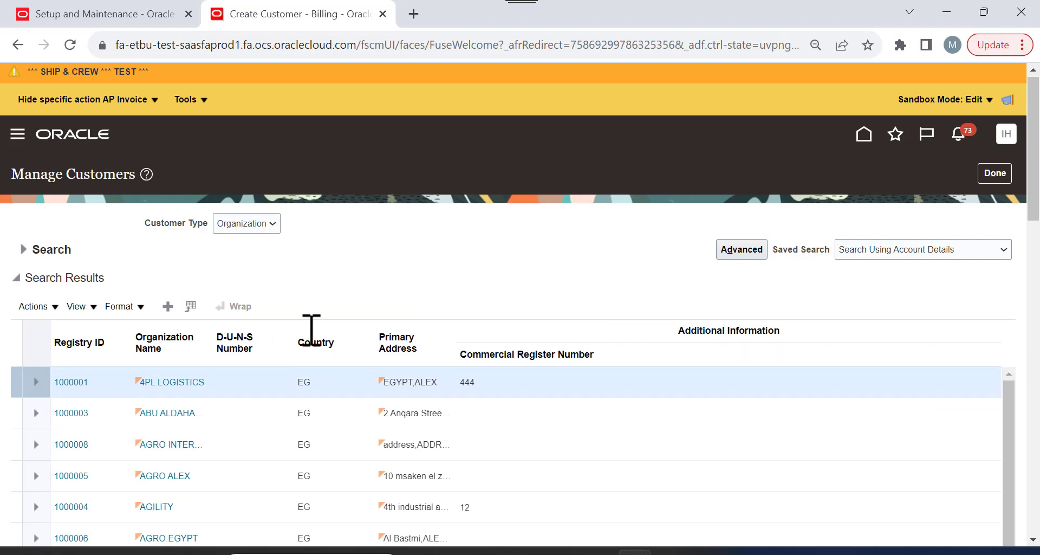
Leave the customer search results and reopen Manage Customers from the home page's Receivables quick actions.
left_click(994, 173)
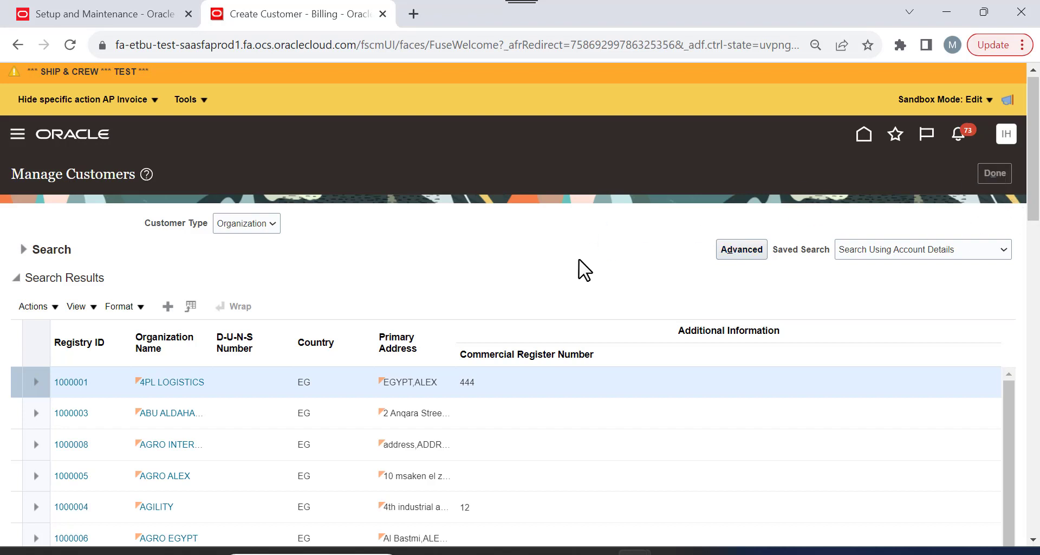
left_click(865, 139)
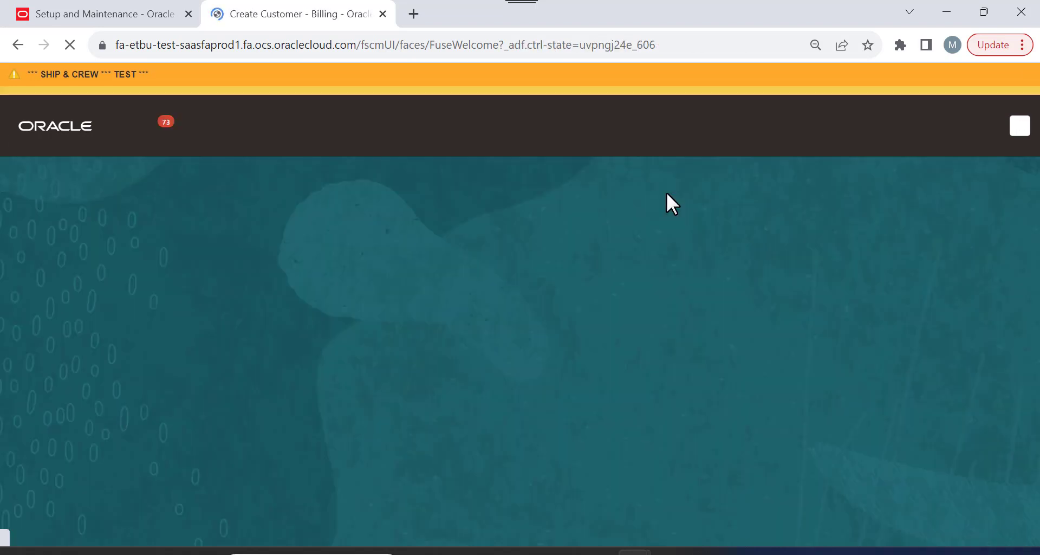
scroll(794, 287, "down", 1)
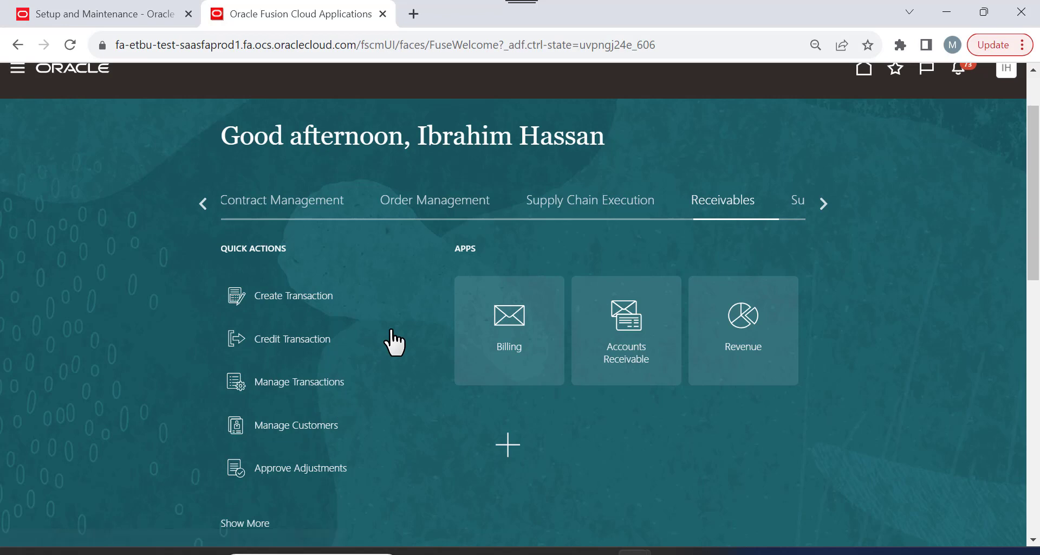
scroll(395, 329, "down", 1)
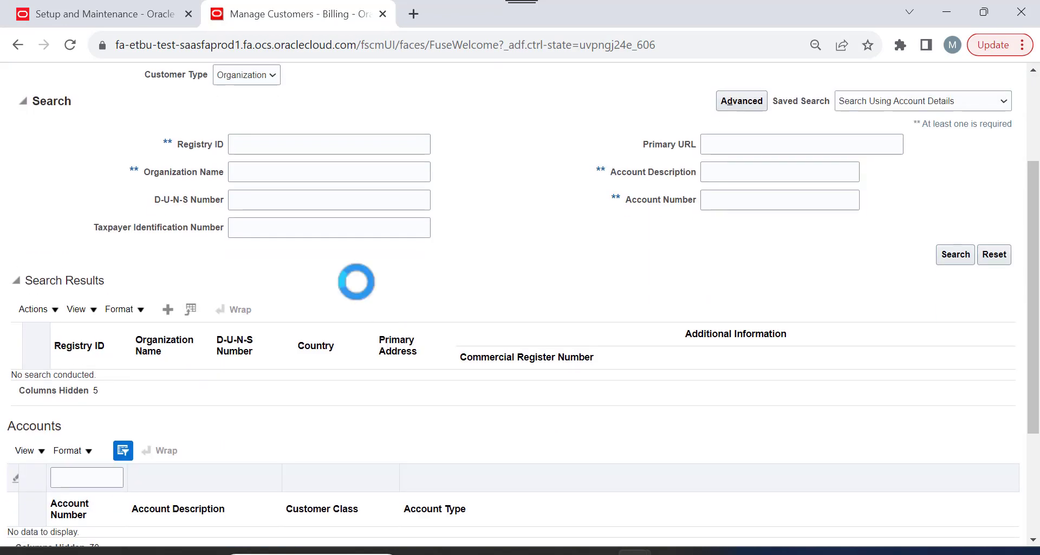
Search the organization customers for the name "customer1" and open the bill-to site of its account.
left_click(294, 178)
type("customer1")
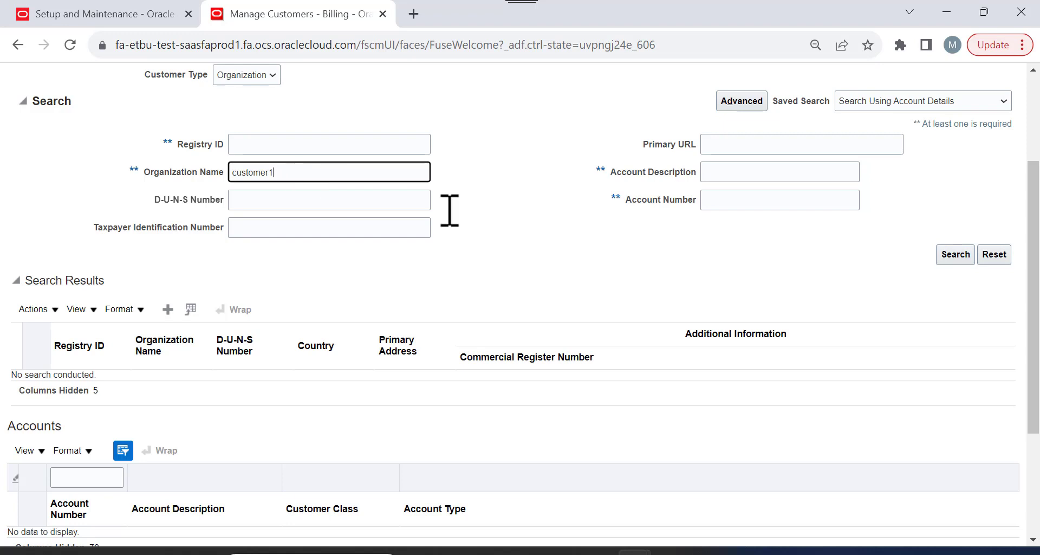
left_click(941, 252)
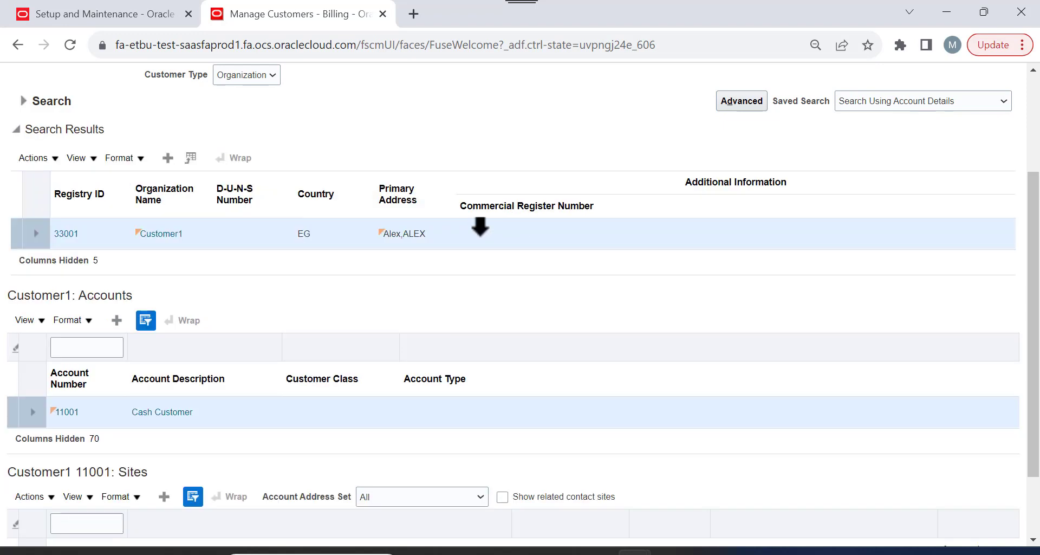
scroll(347, 265, "down", 2)
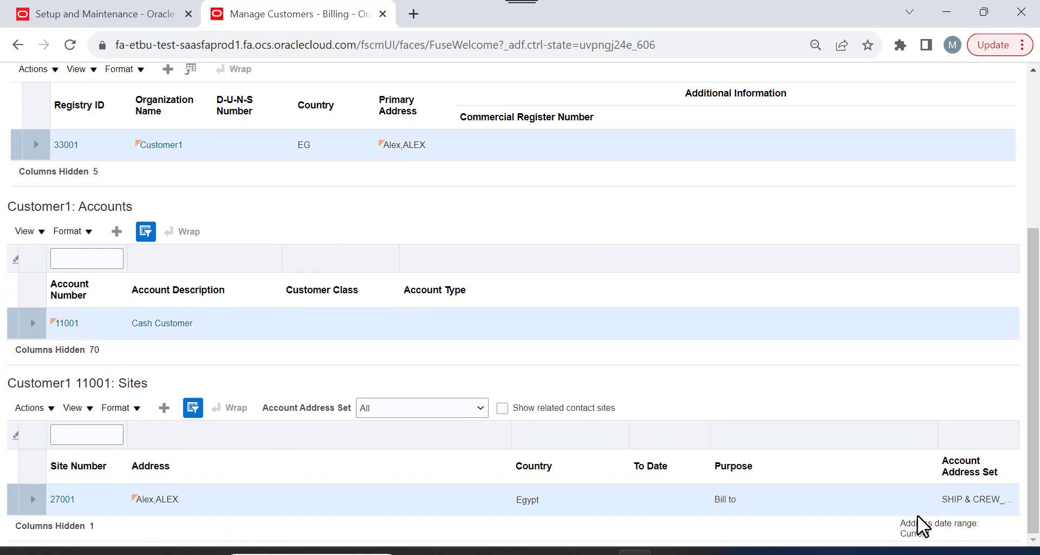
left_click(53, 502)
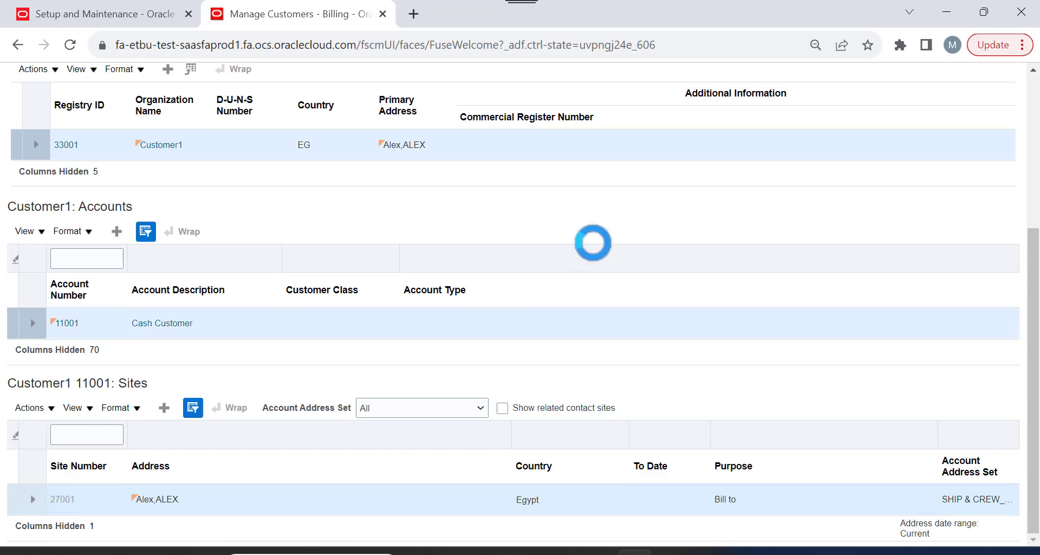
Add a reference accounts record for the business unit SHIP AND CREW_BU to the customer site.
scroll(601, 245, "down", 10)
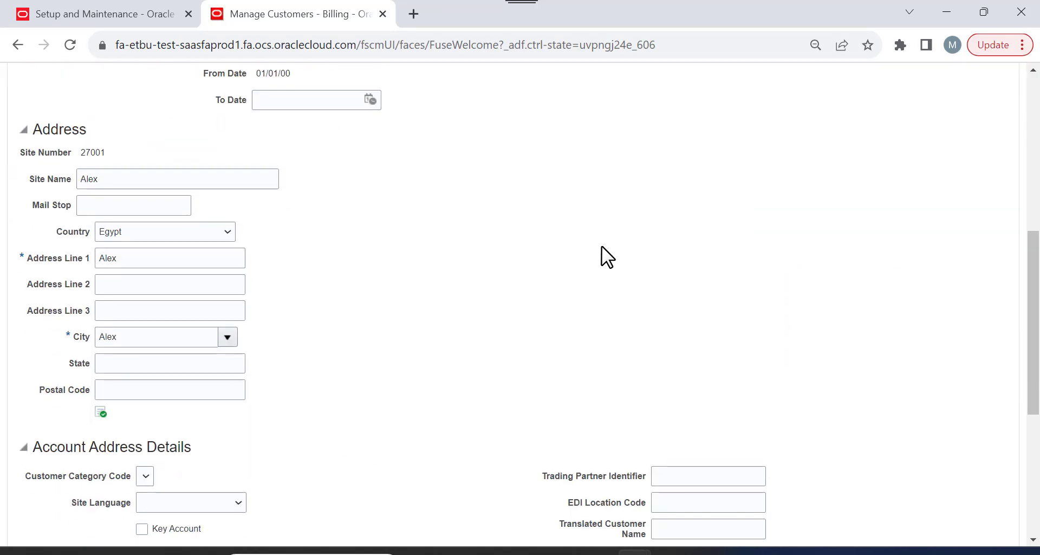
scroll(421, 287, "down", 2)
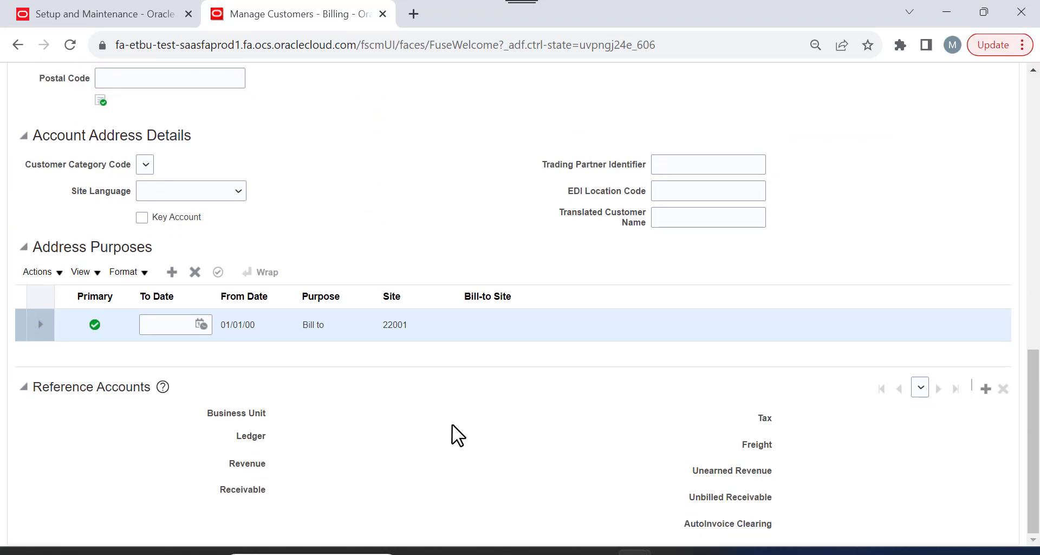
left_click(984, 389)
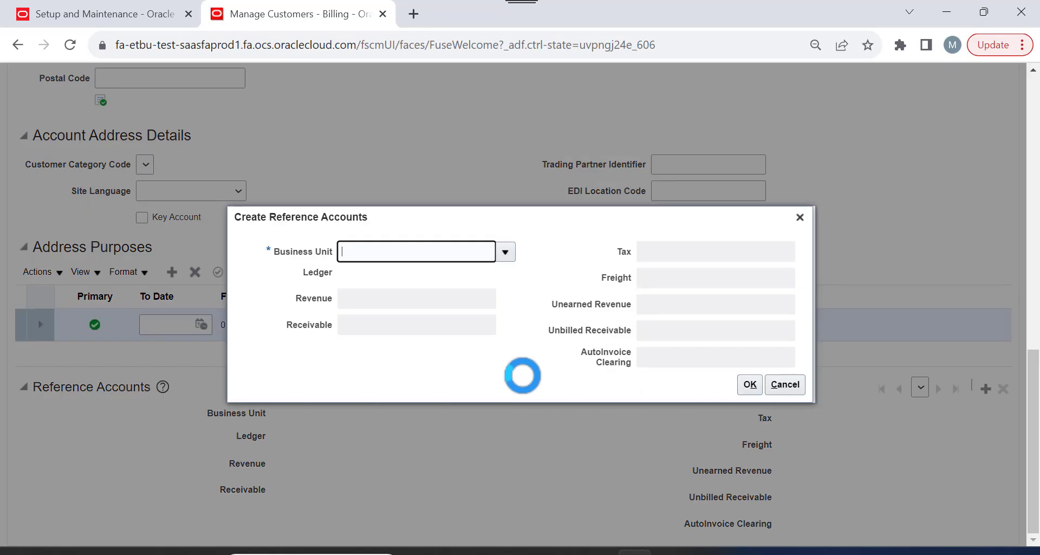
left_click(505, 251)
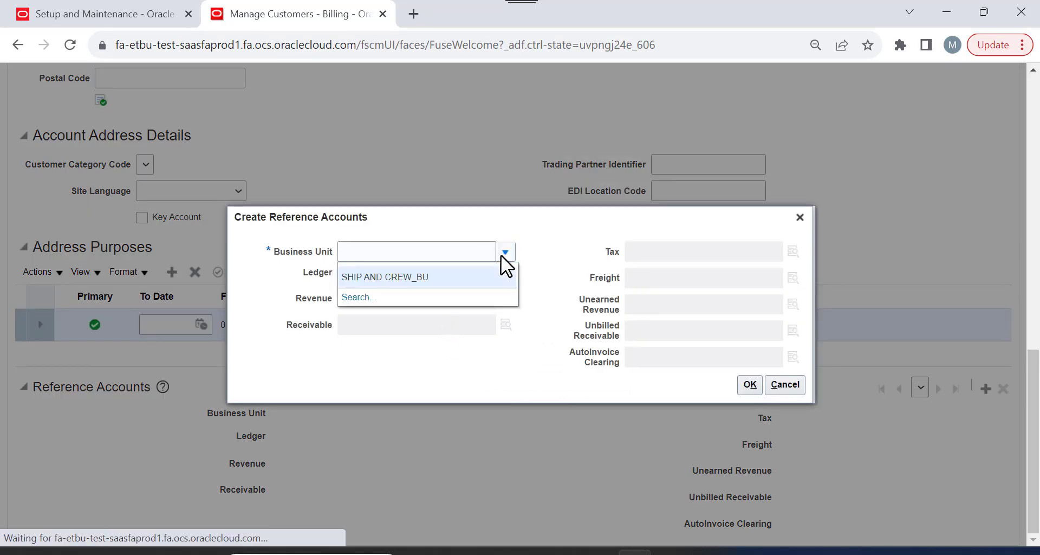
left_click(433, 283)
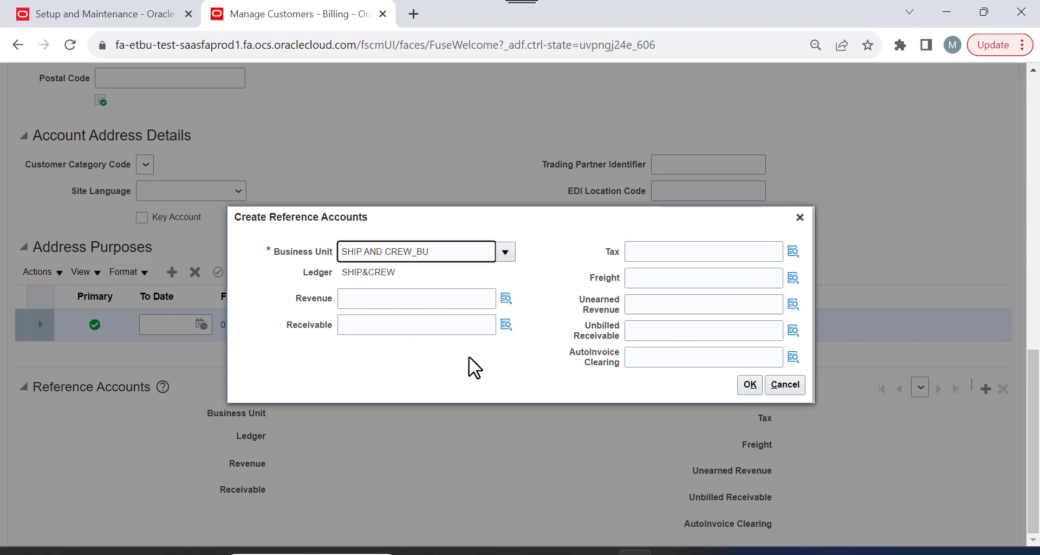
left_click(748, 385)
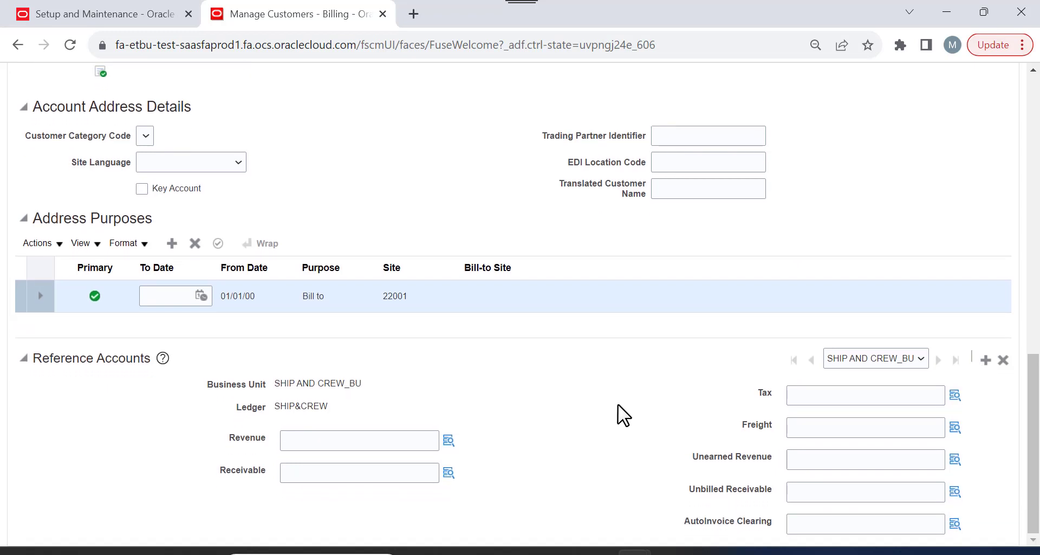
Examine the site's organization information, address, account address details, address purposes and reference accounts.
scroll(576, 378, "up", 3)
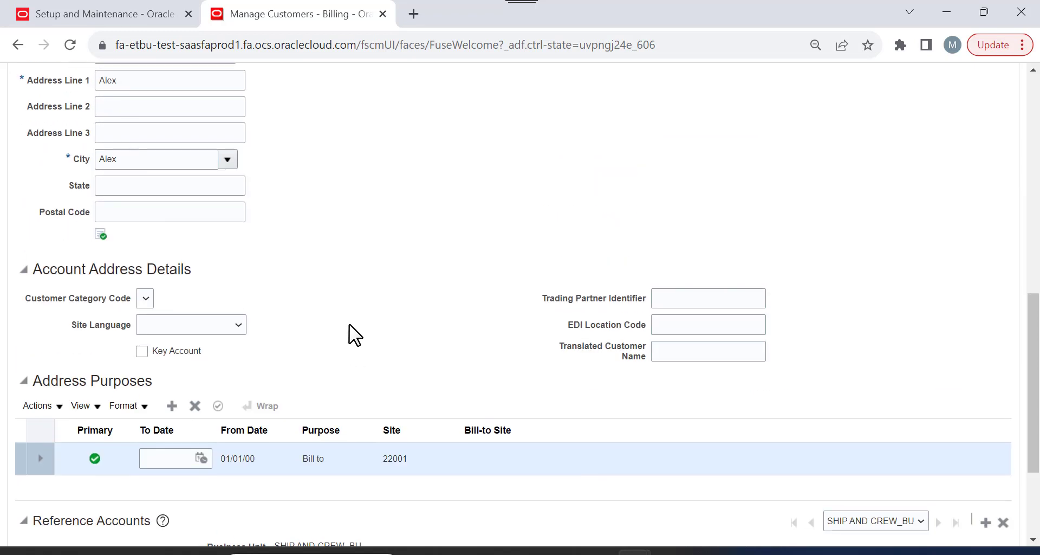
scroll(348, 323, "up", 4)
scroll(434, 276, "down", 7)
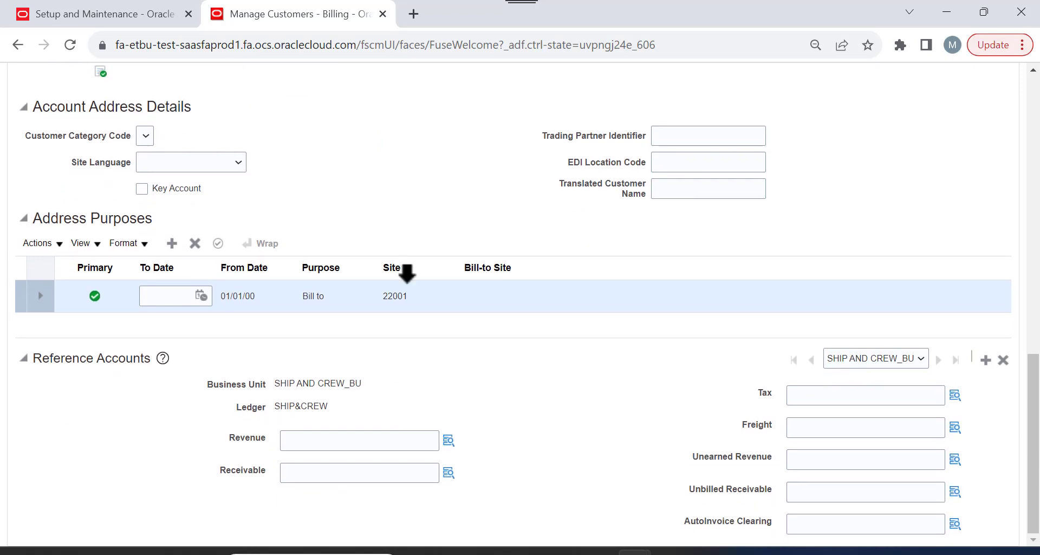
scroll(356, 357, "up", 2)
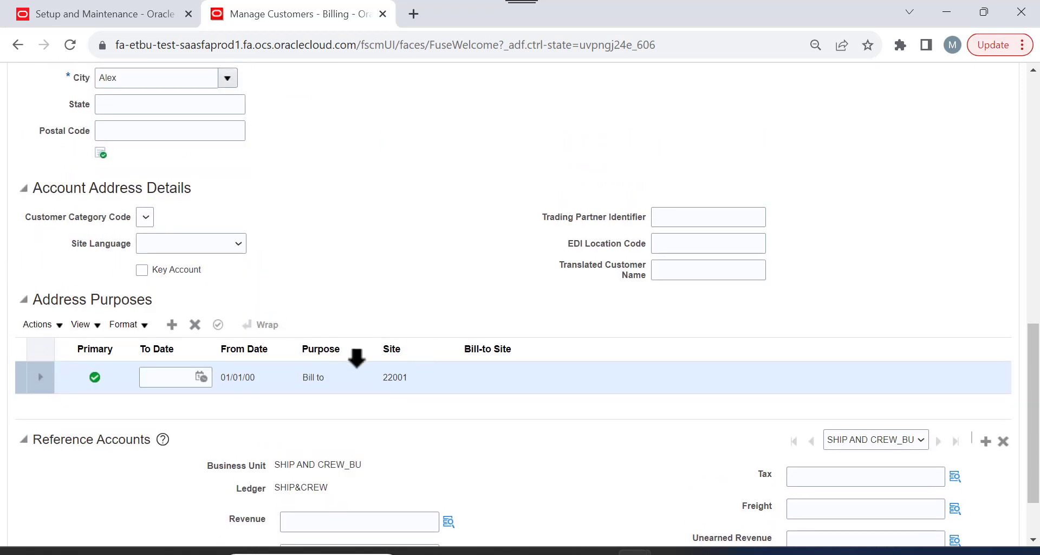
scroll(403, 284, "up", 2)
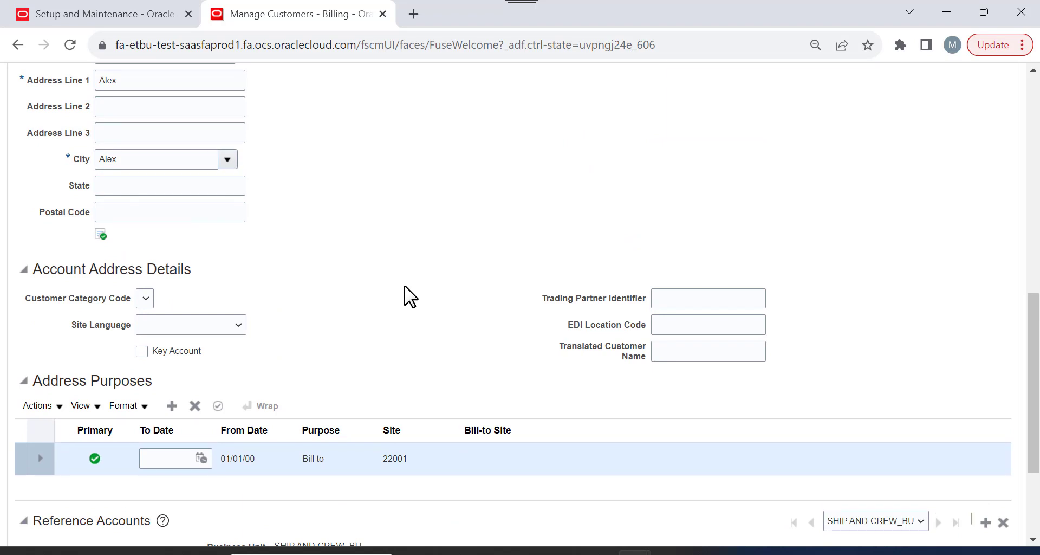
scroll(404, 286, "up", 6)
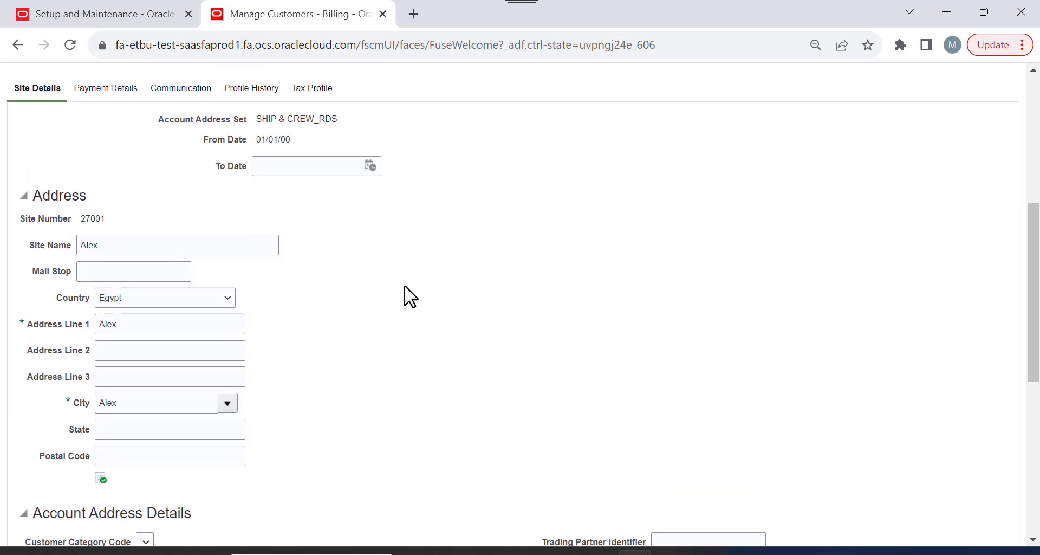
scroll(404, 285, "up", 2)
scroll(628, 265, "up", 6)
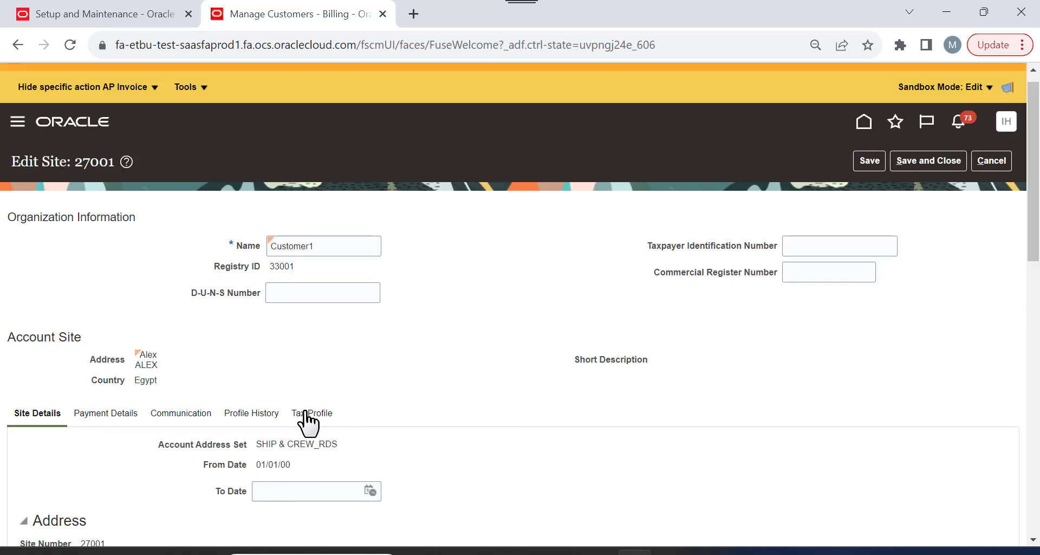
scroll(376, 420, "down", 3)
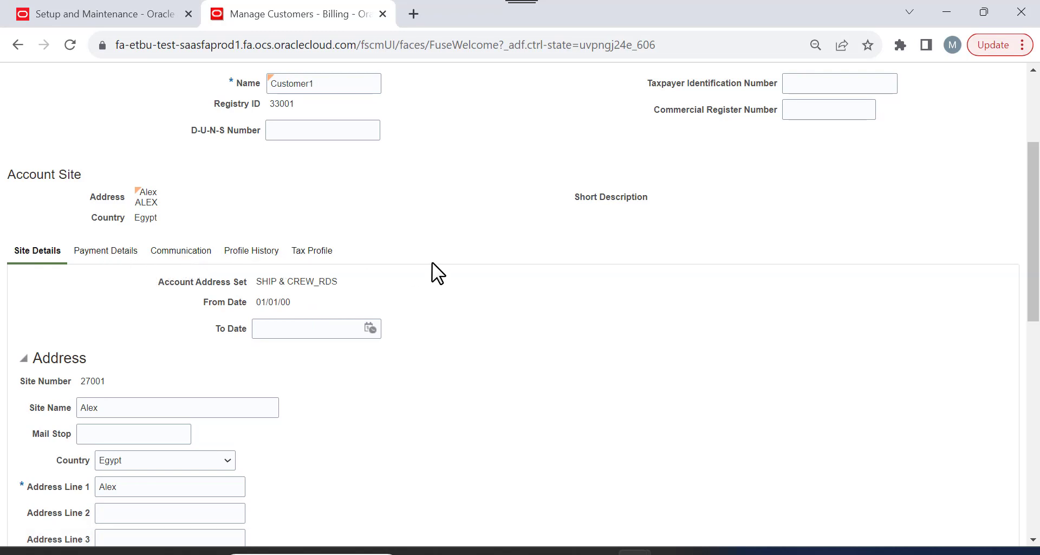
scroll(435, 284, "down", 5)
scroll(437, 288, "up", 7)
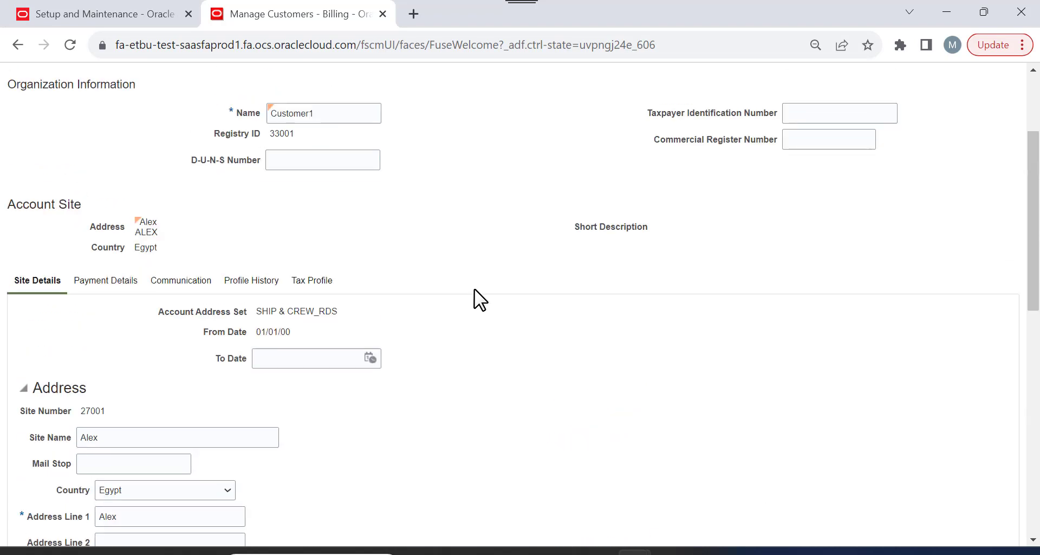
Set the city in the site's address to Alexandria and save the site.
left_click(873, 75)
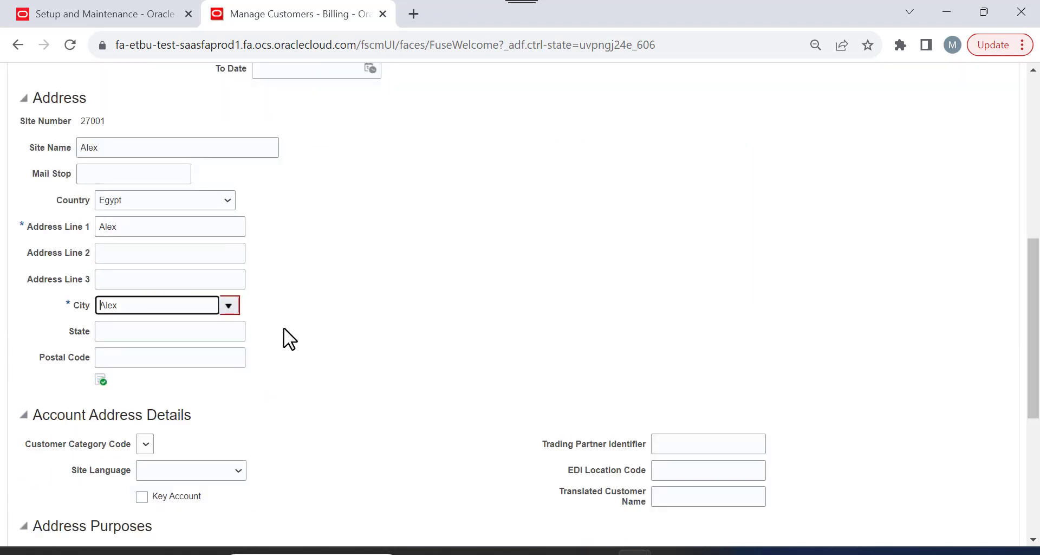
left_click(187, 278)
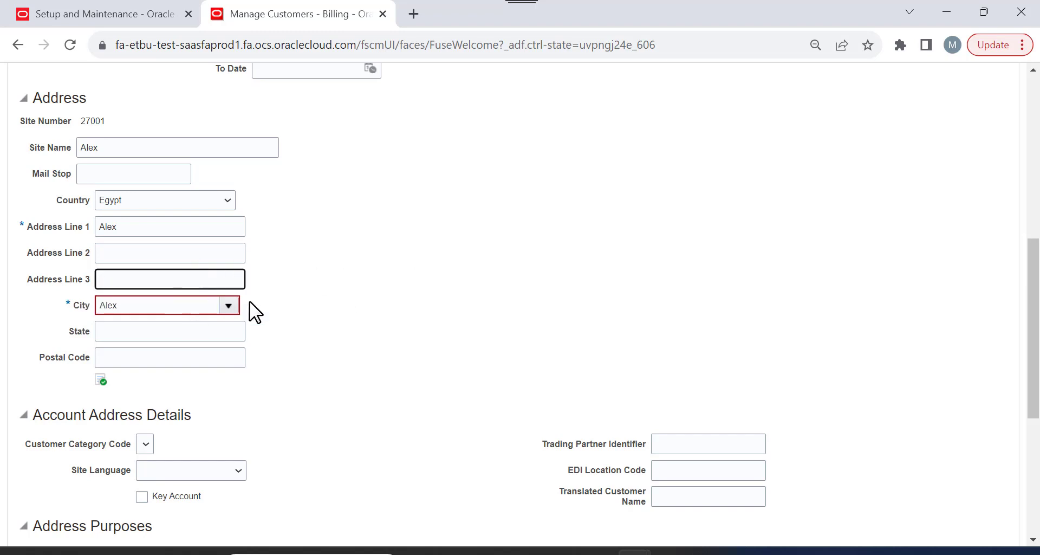
left_click(228, 306)
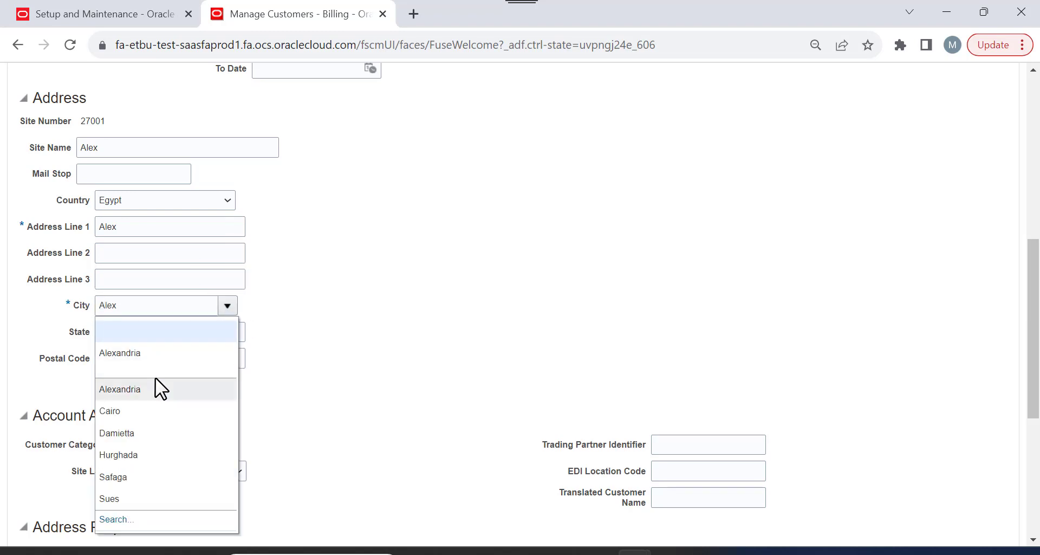
left_click(157, 356)
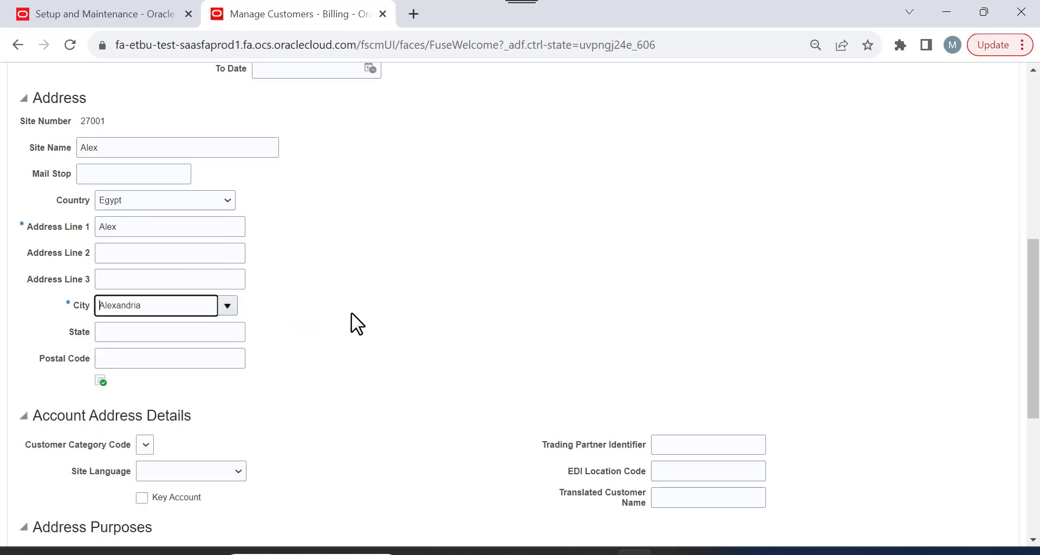
scroll(710, 256, "up", 6)
scroll(711, 257, "up", 2)
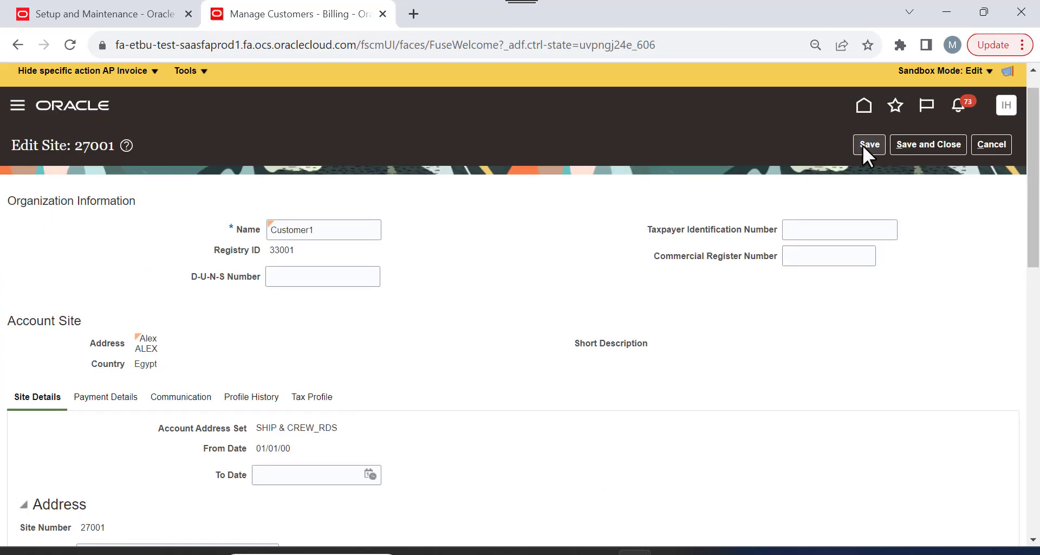
left_click(862, 145)
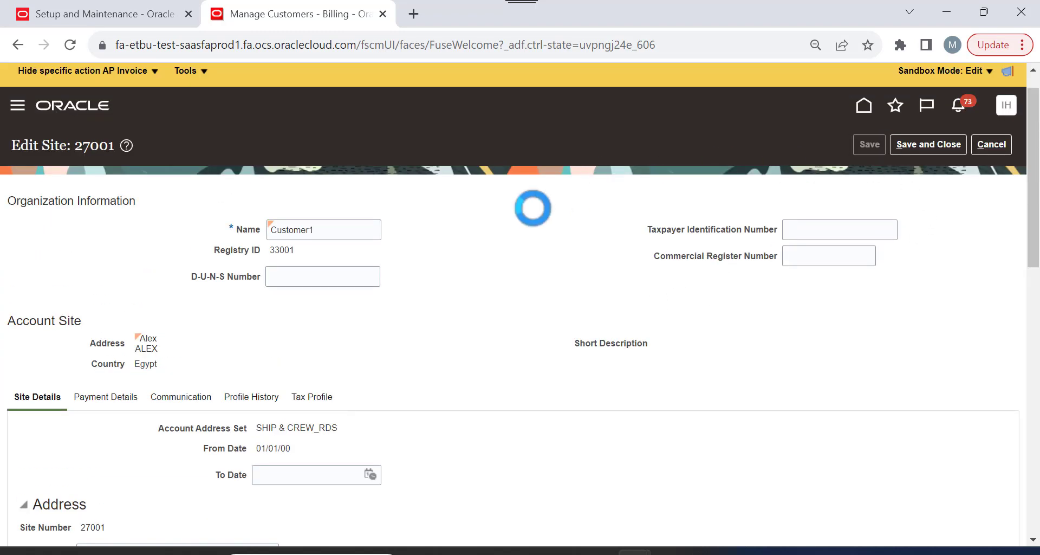
Review the edited site, save and close it, and leave Manage Customers.
scroll(541, 216, "down", 6)
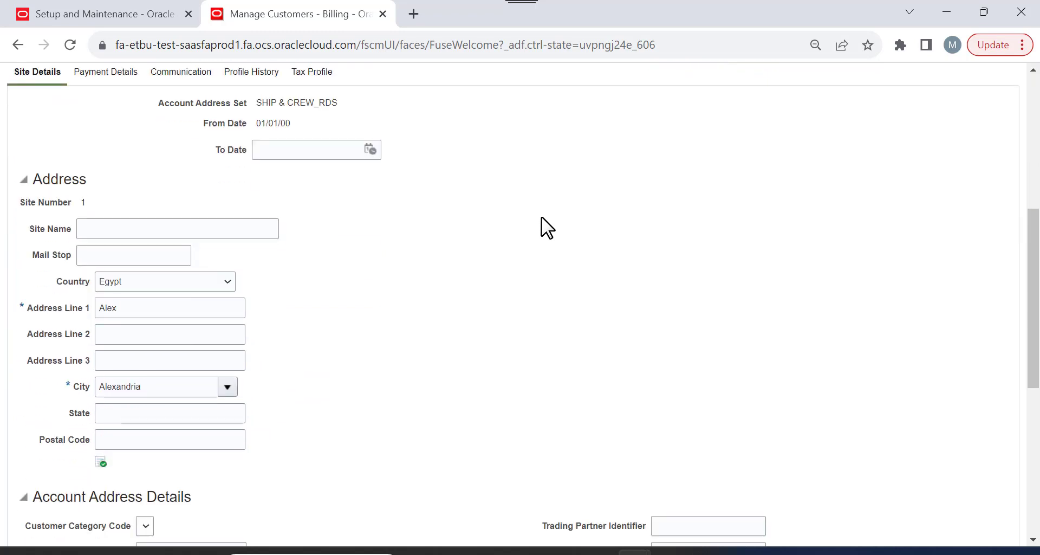
scroll(541, 216, "up", 5)
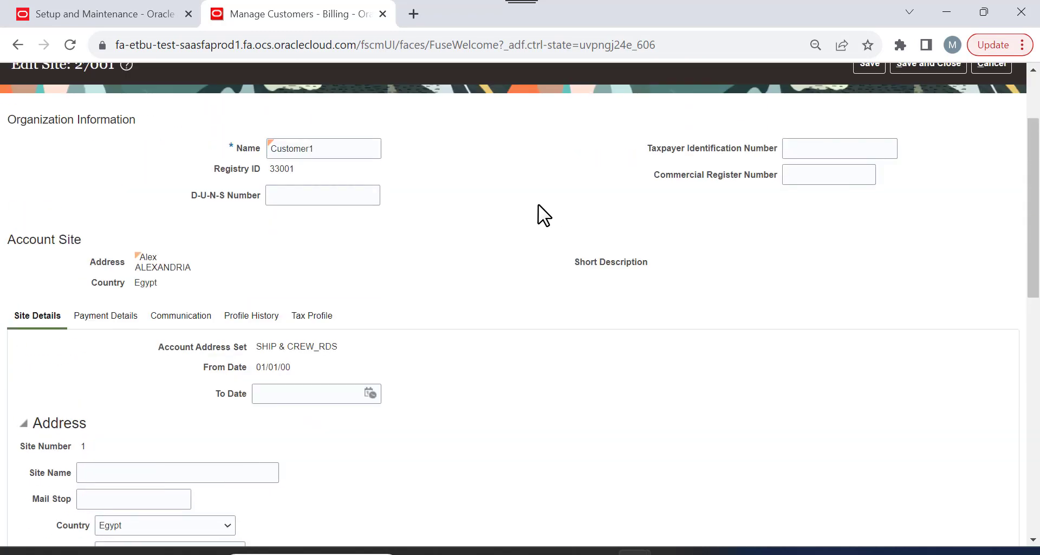
scroll(538, 204, "up", 1)
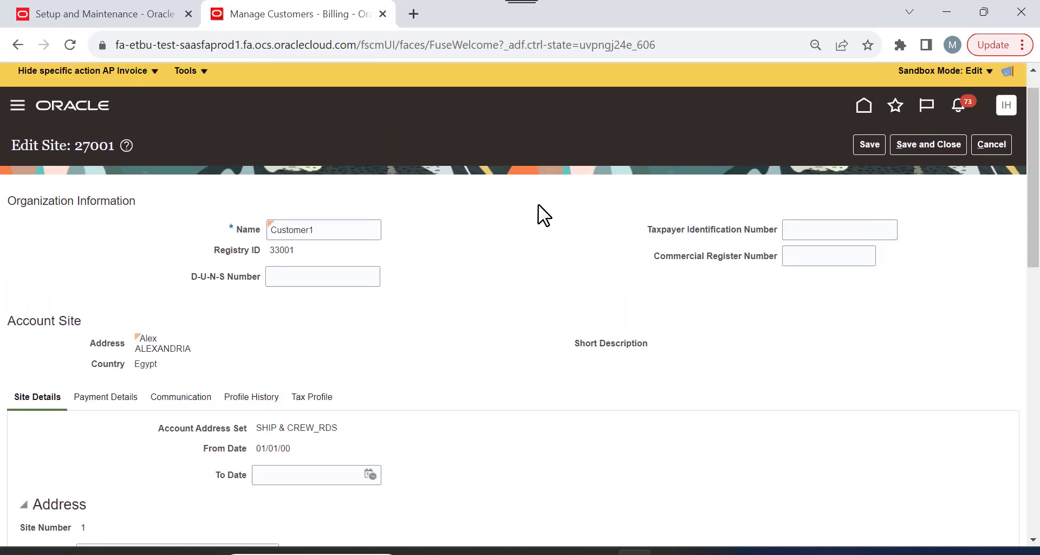
scroll(538, 203, "down", 3)
scroll(538, 203, "down", 10)
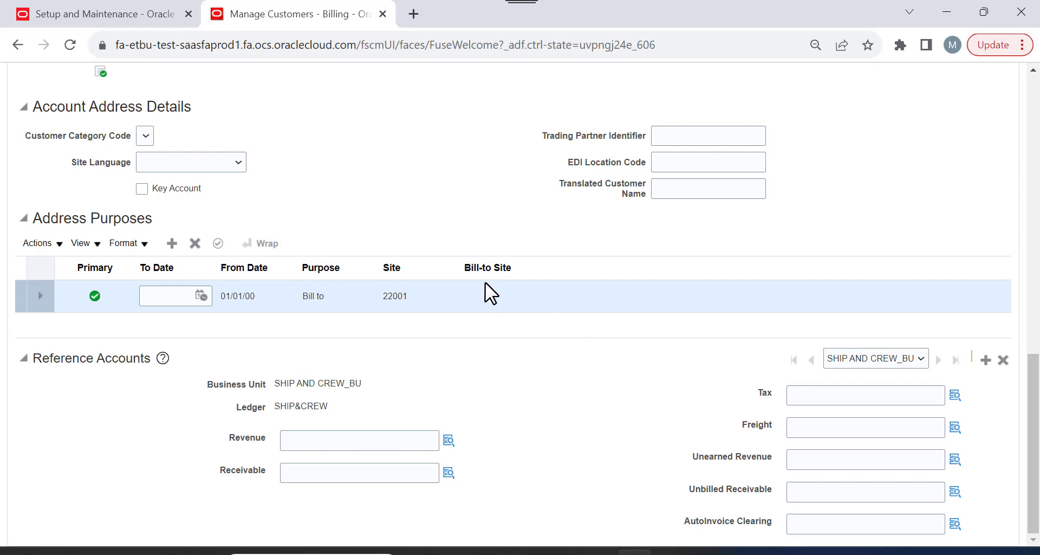
scroll(388, 203, "up", 10)
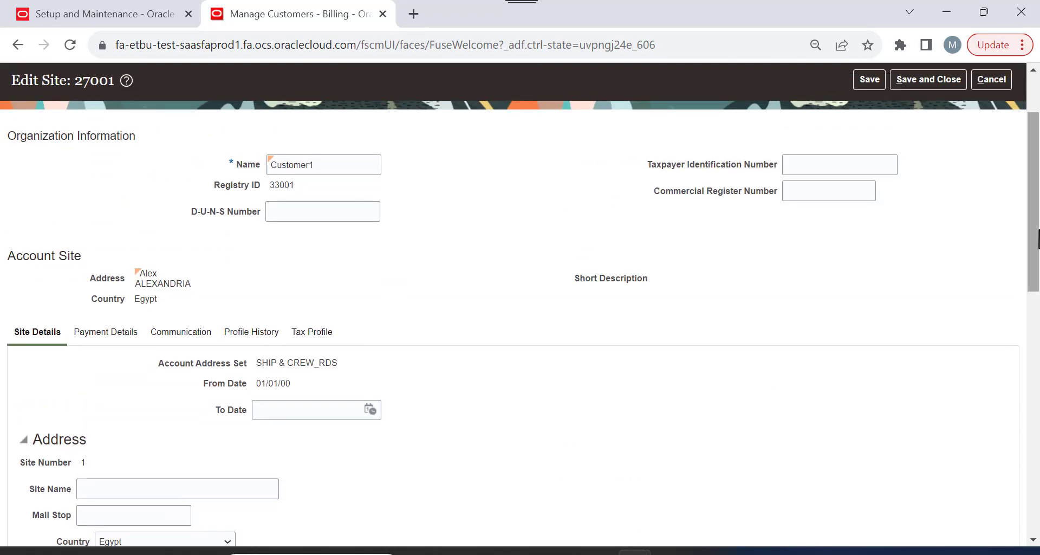
left_click(922, 90)
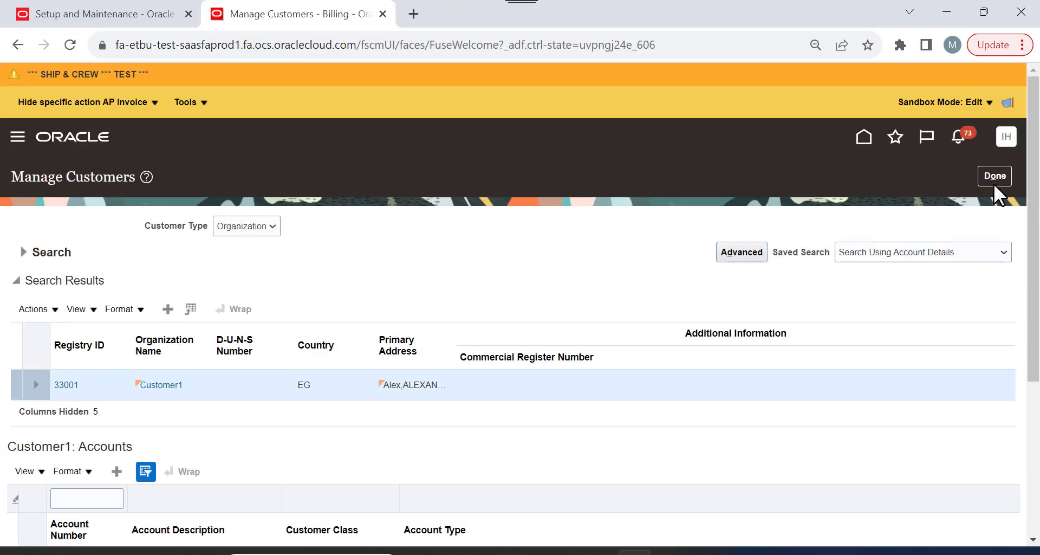
left_click(994, 176)
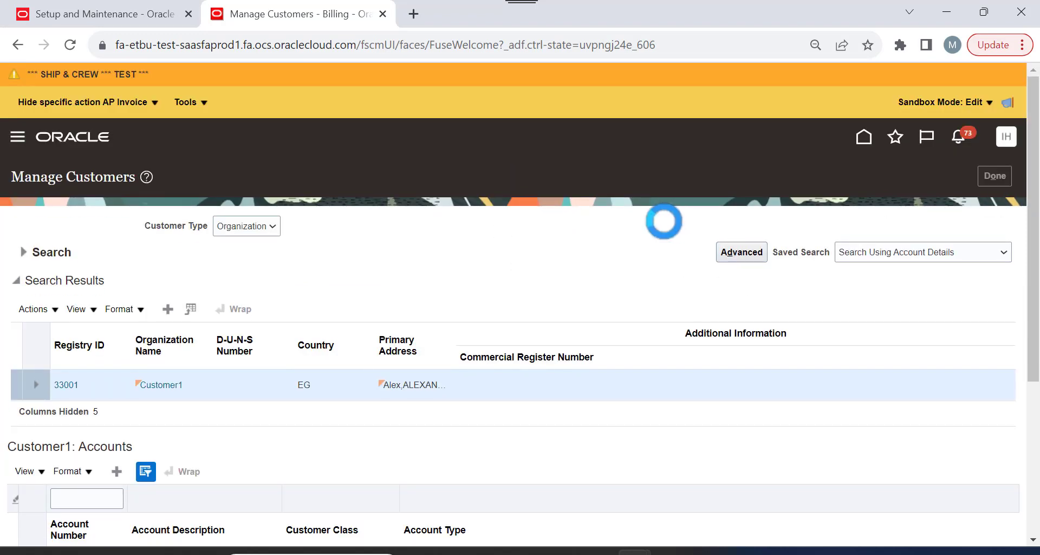
In Setup and Maintenance, search the setup tasks for %transaction%type% and open the Customer Billing task Manage Transaction Types.
left_click(102, 13)
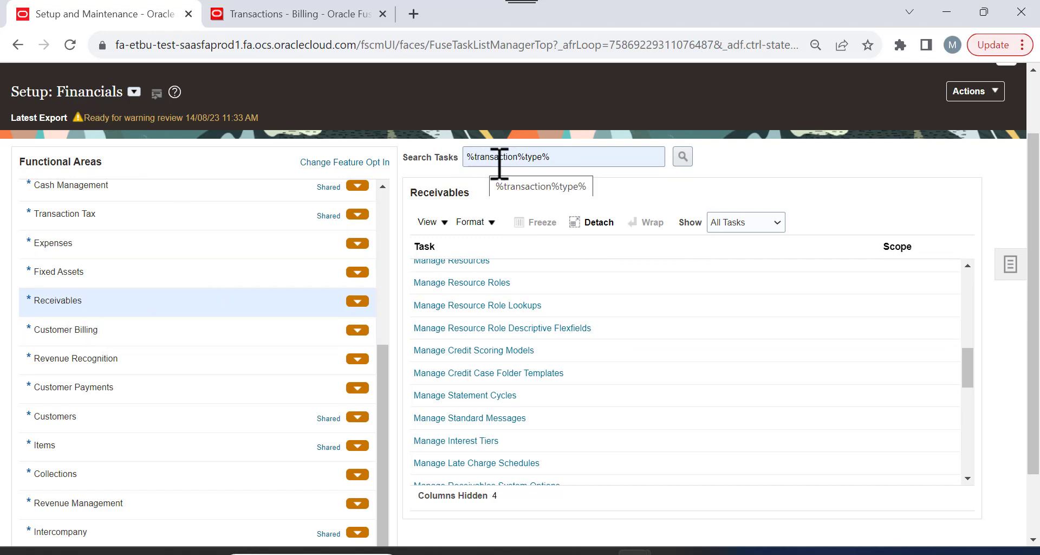
left_click(683, 157)
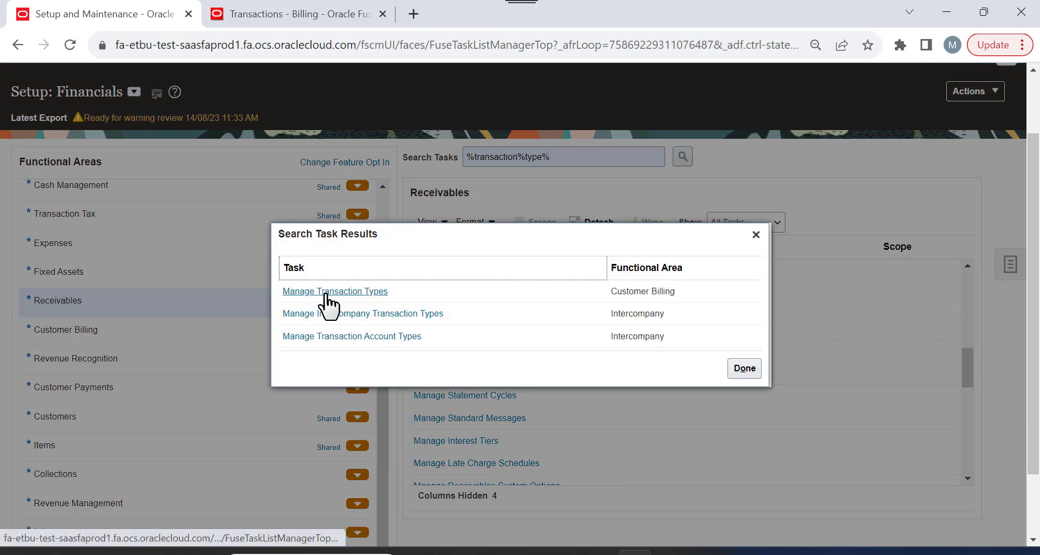
left_click(325, 293)
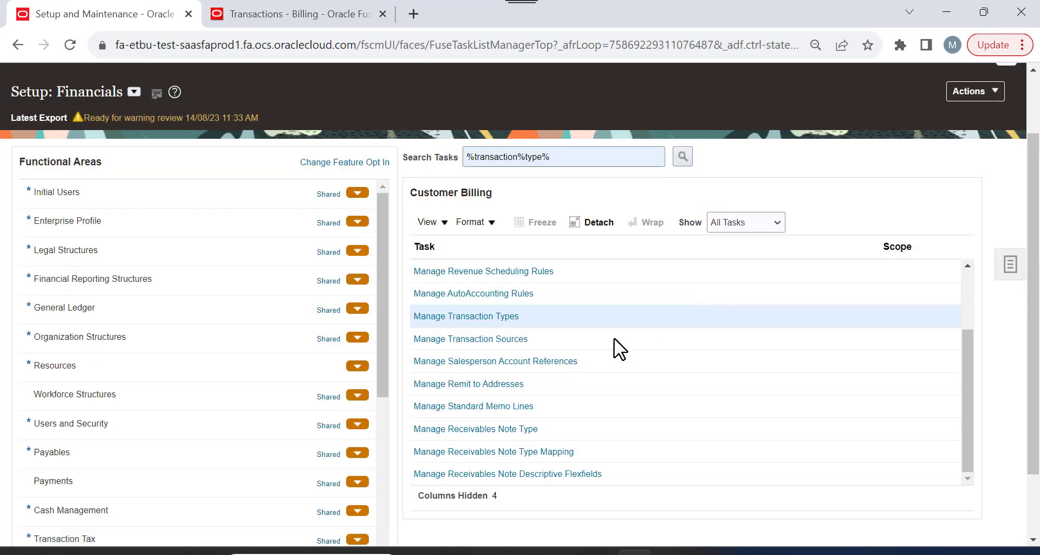
left_click(461, 315)
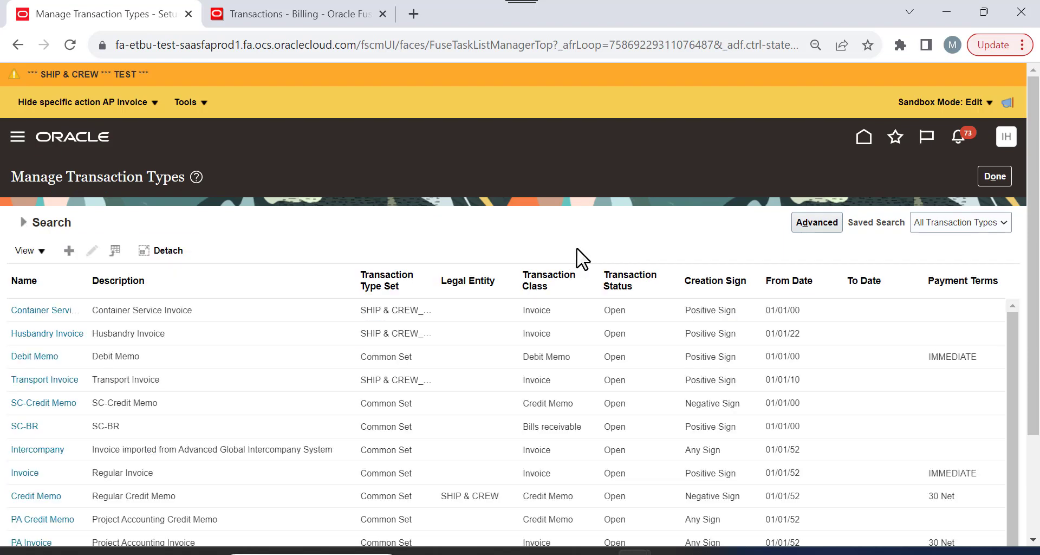
Open the Debit Memo transaction type and examine its legal entity choices, transaction status options and application rule set.
scroll(542, 241, "down", 2)
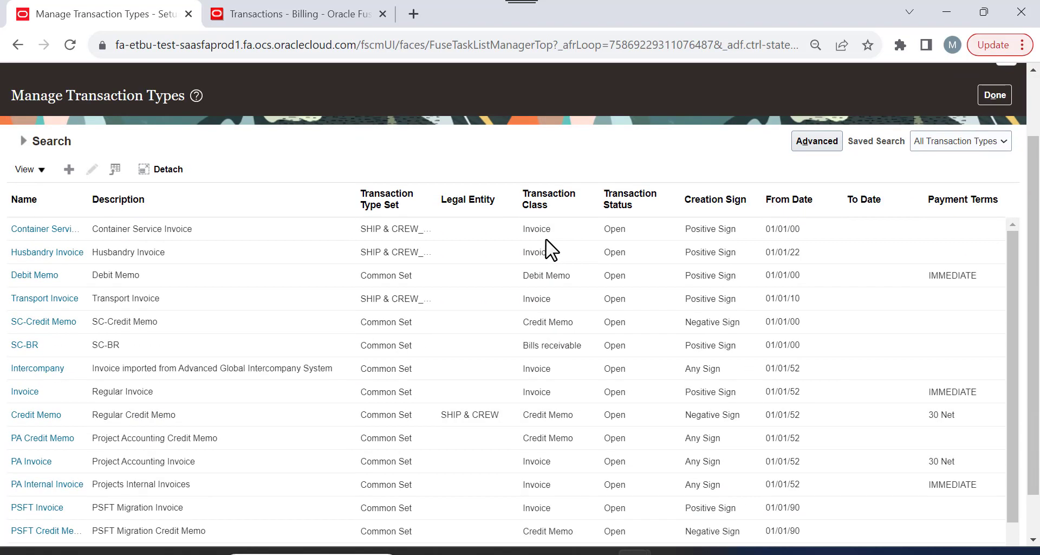
left_click(27, 275)
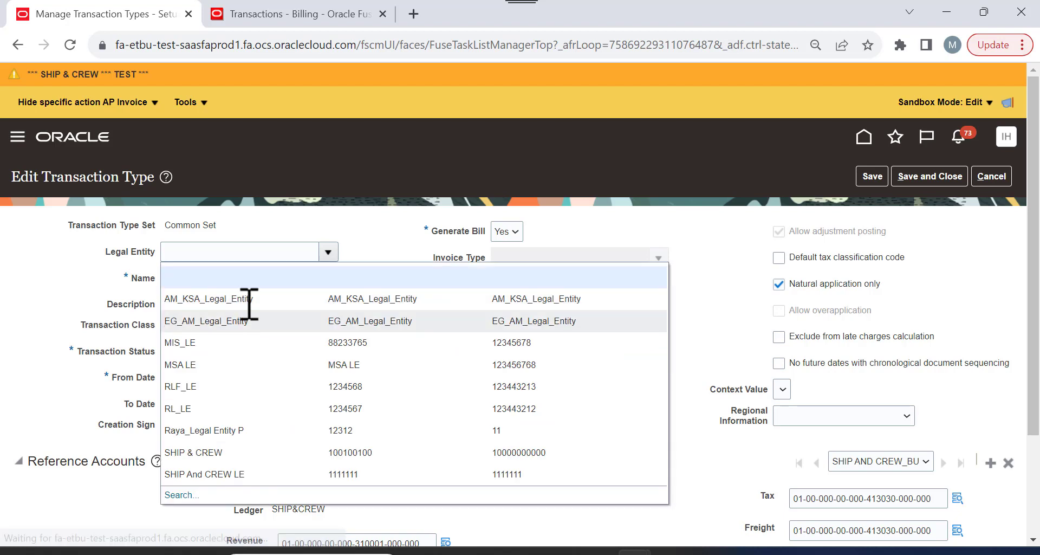
left_click(47, 272)
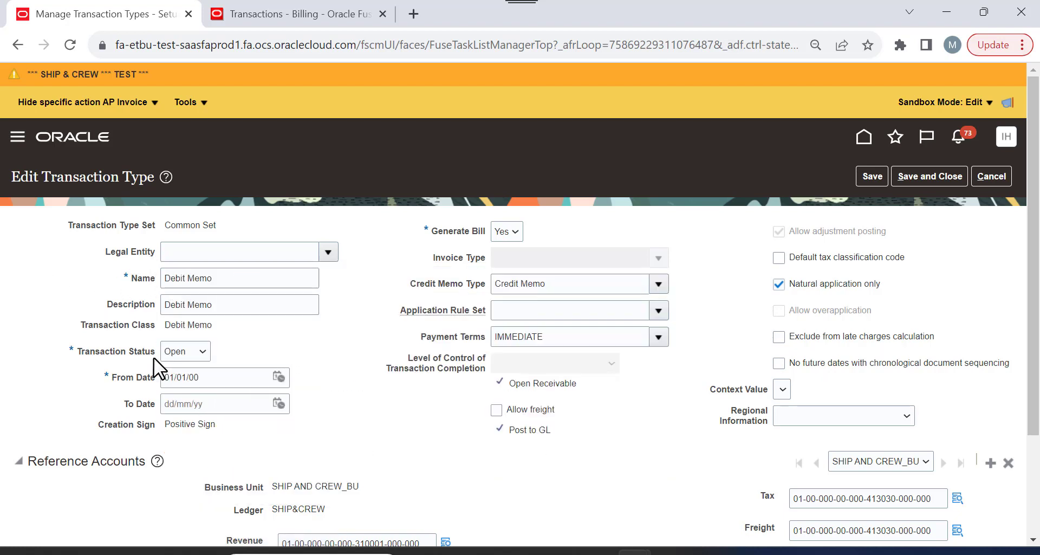
left_click(199, 355)
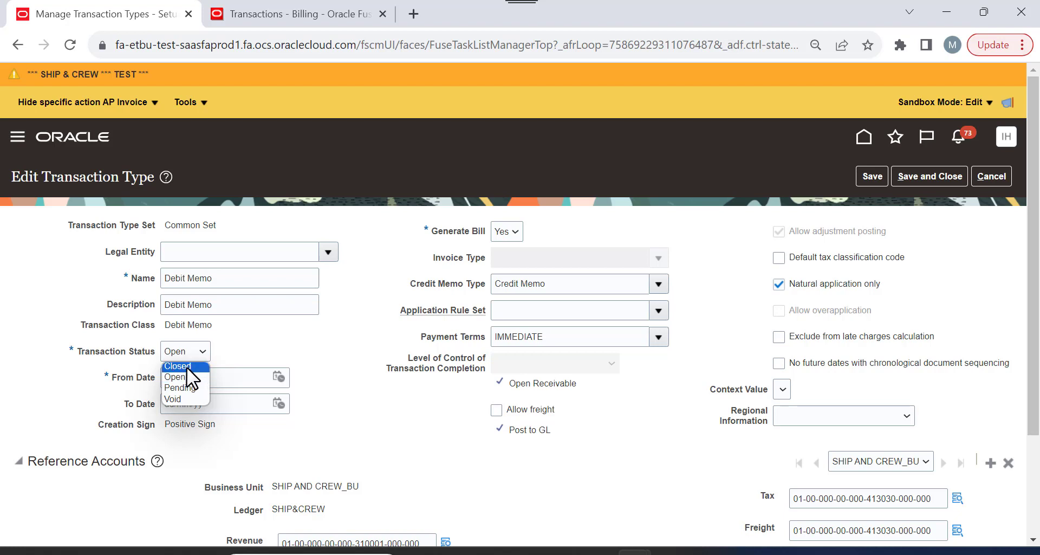
left_click(205, 375)
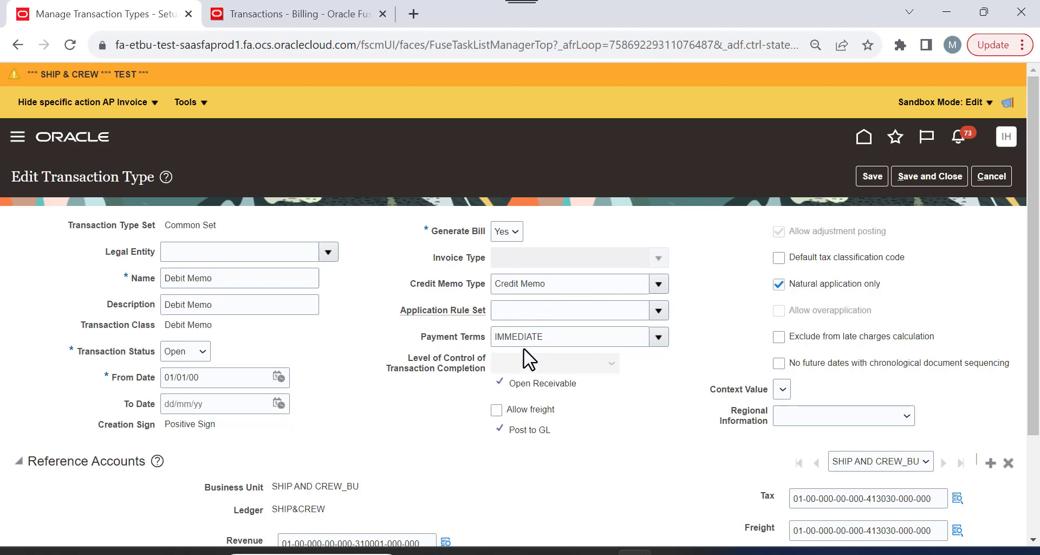
left_click(565, 311)
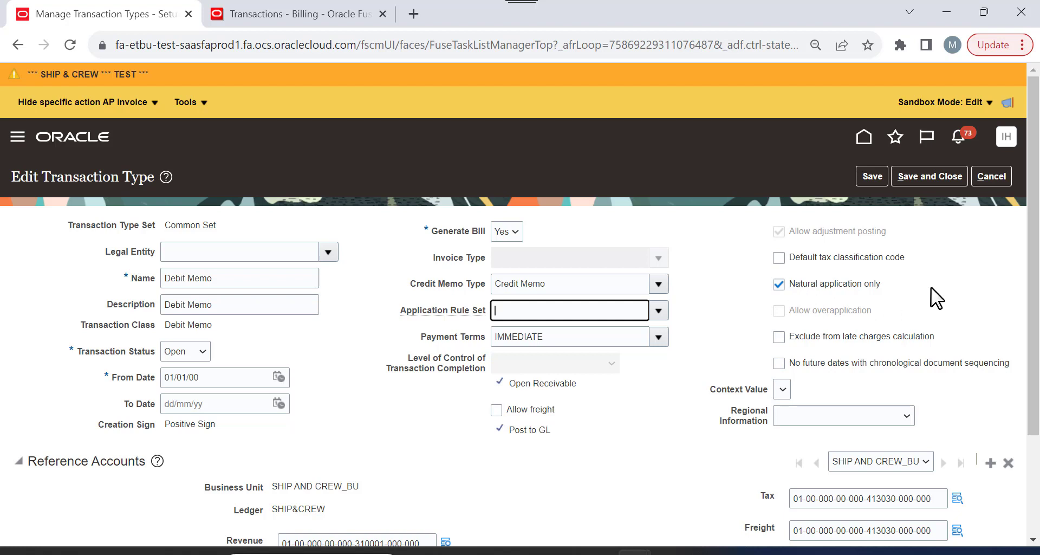
Review the Debit Memo type's reference accounts and general settings, and leave it without saving.
scroll(968, 264, "down", 3)
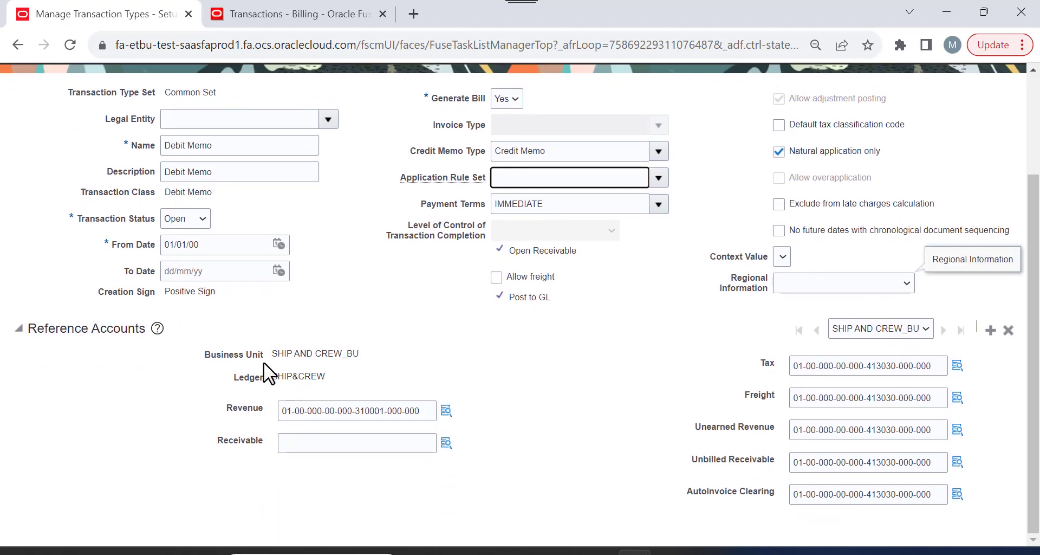
scroll(248, 206, "up", 2)
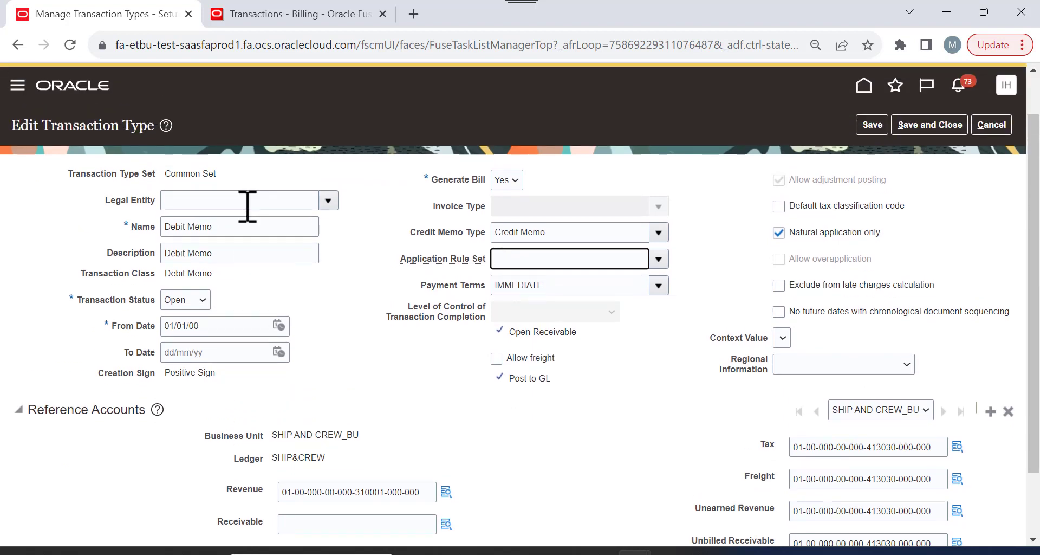
scroll(325, 314, "down", 2)
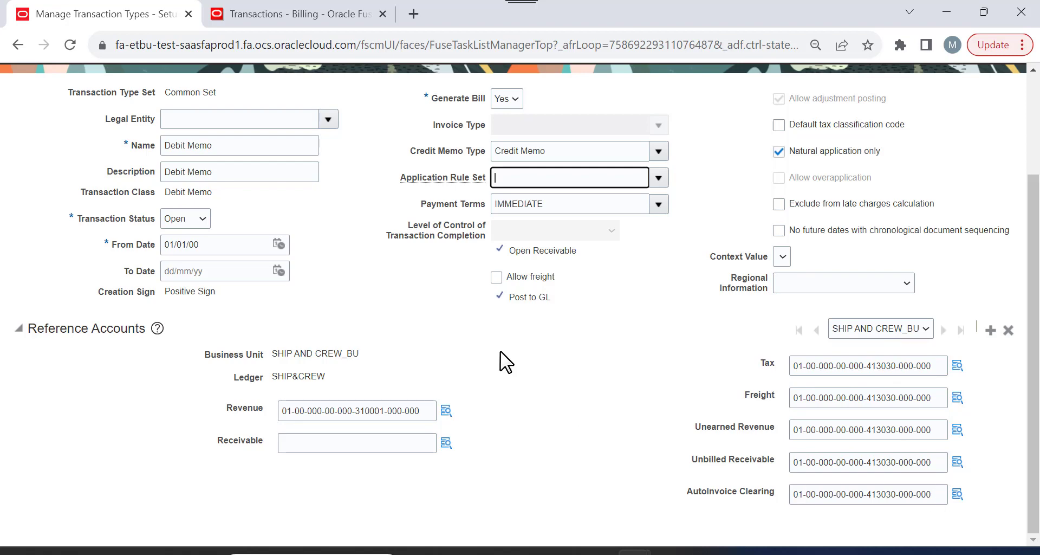
scroll(605, 371, "up", 3)
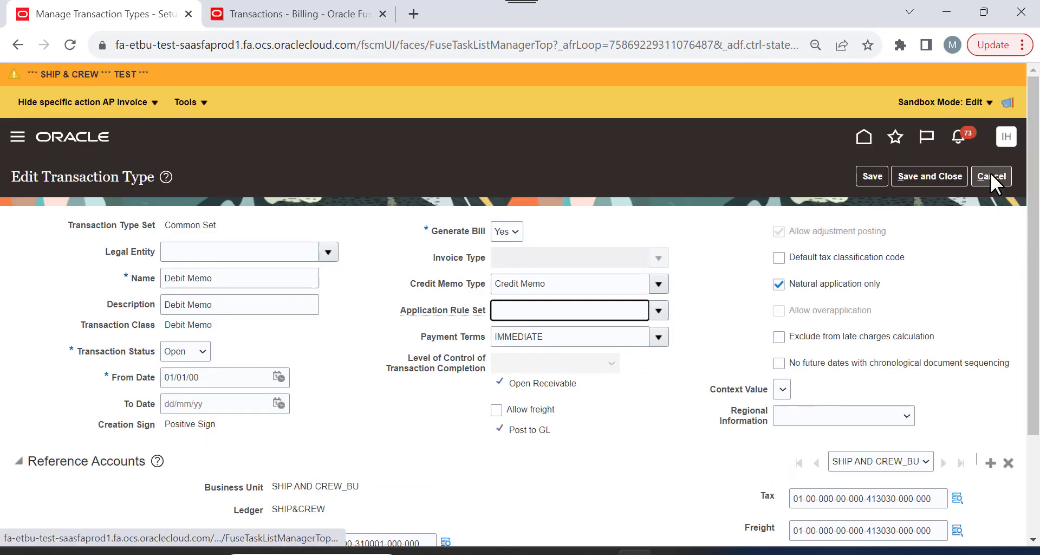
scroll(955, 262, "down", 3)
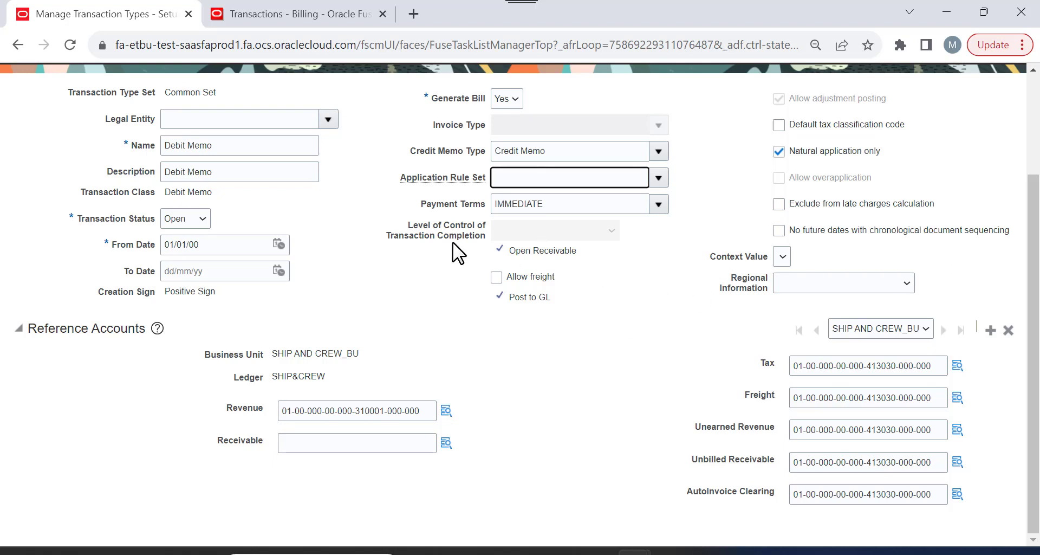
scroll(650, 292, "up", 3)
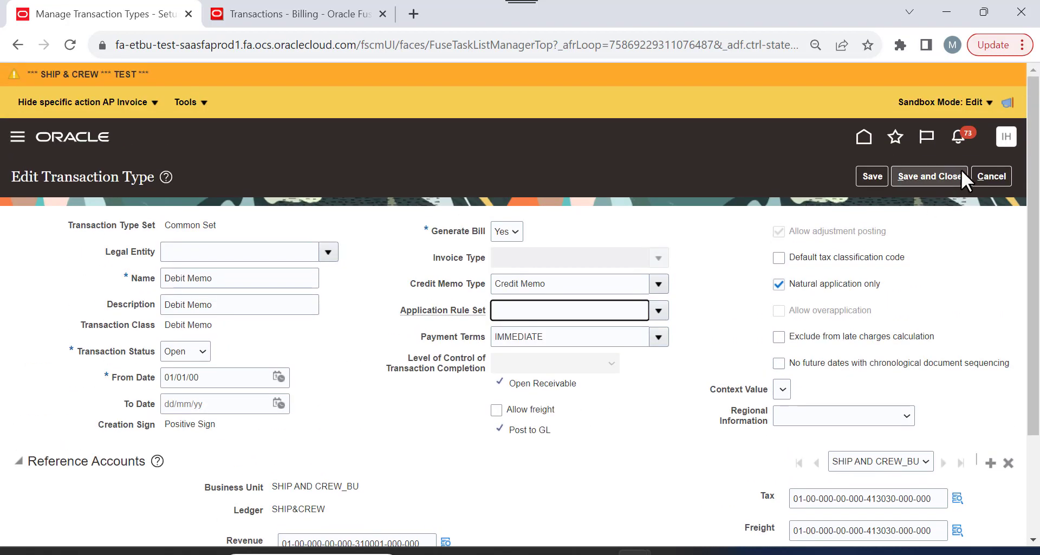
left_click(988, 177)
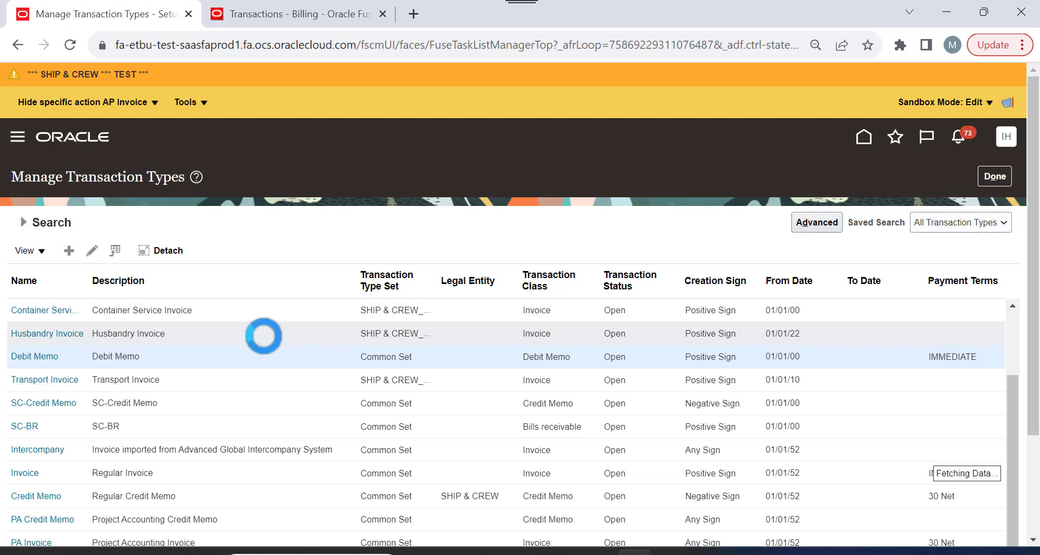
Open the regular Invoice transaction type, review its settings and reference accounts, and leave it without saving.
scroll(30, 487, "down", 2)
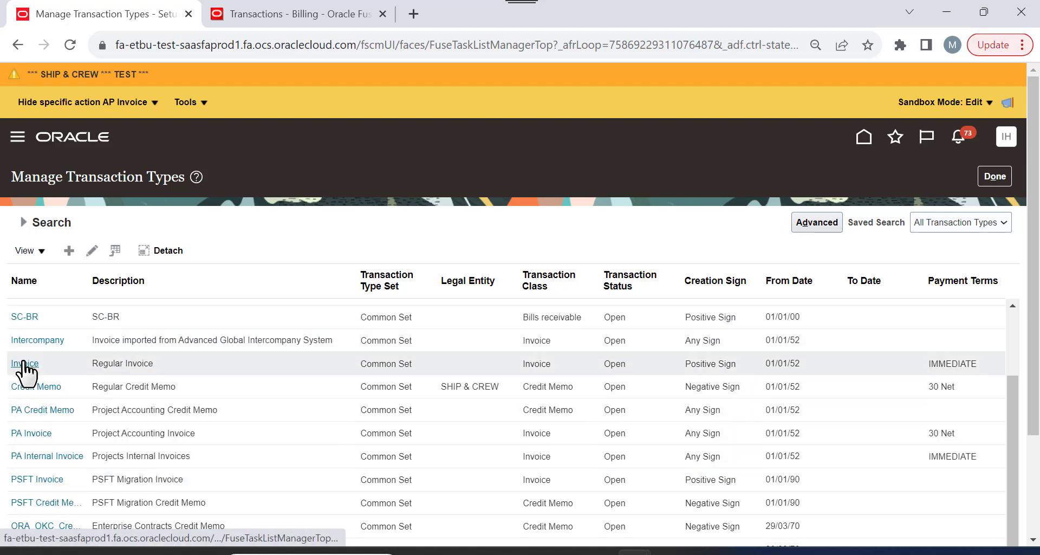
left_click(21, 363)
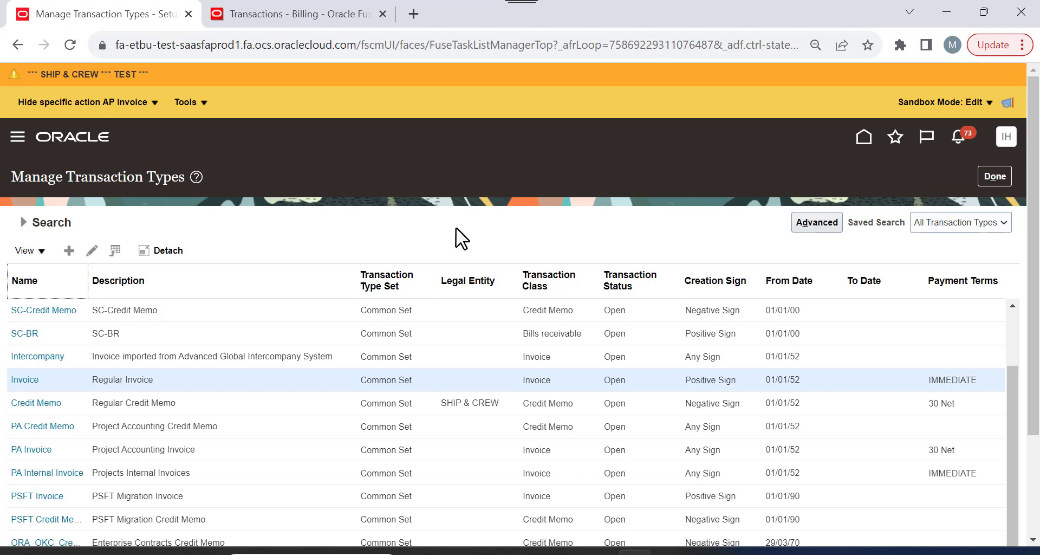
left_click(28, 380)
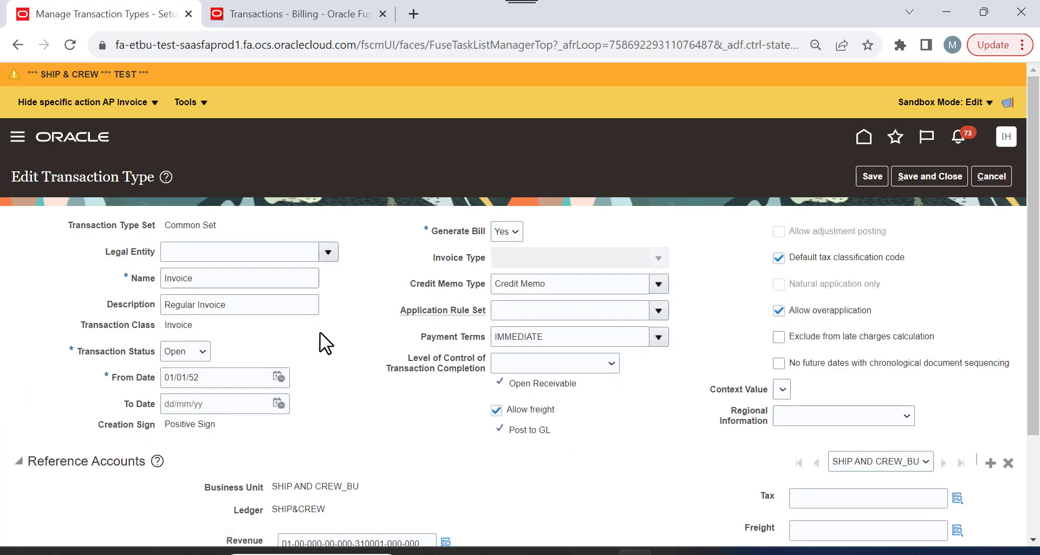
scroll(350, 332, "down", 1)
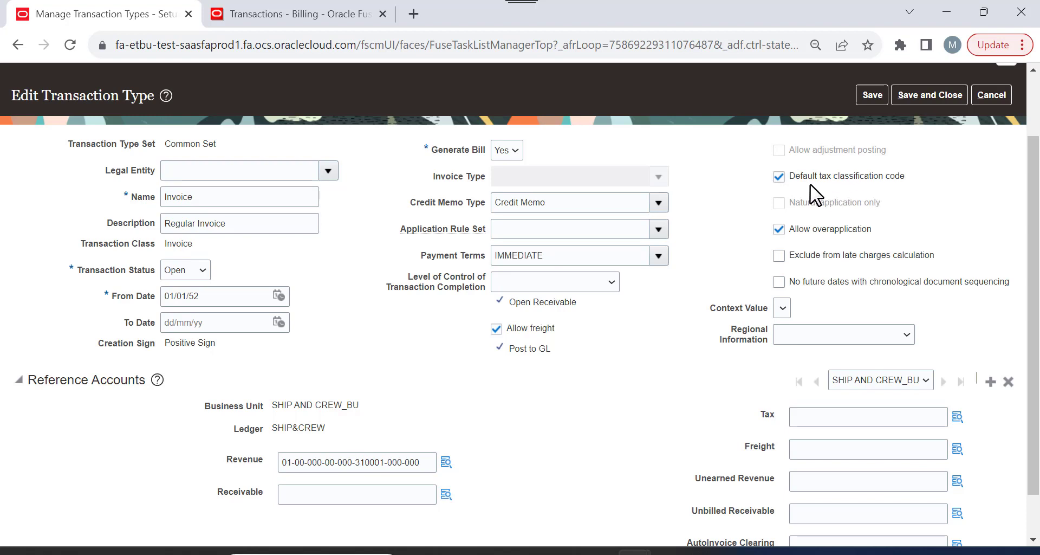
scroll(867, 254, "down", 1)
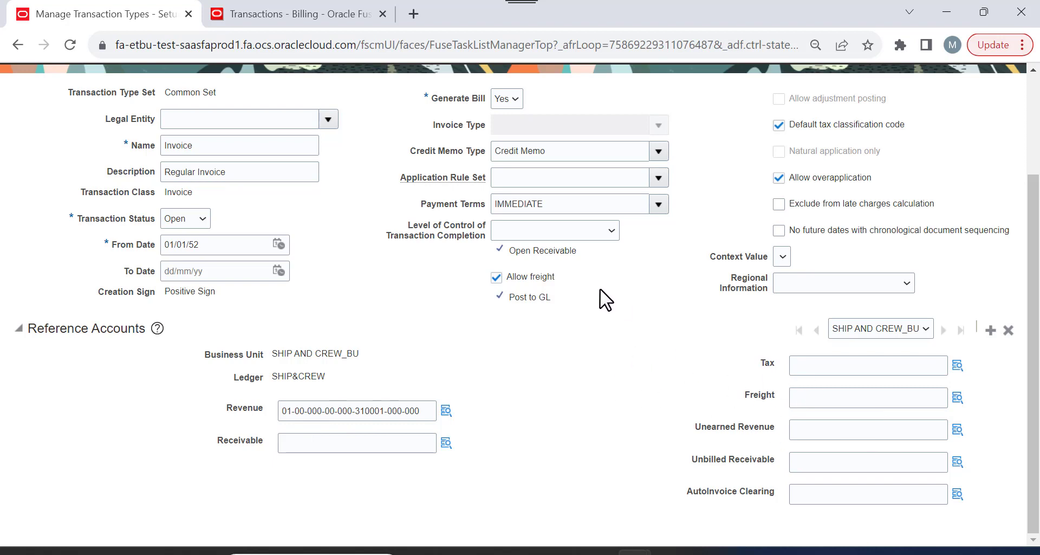
scroll(359, 242, "up", 2)
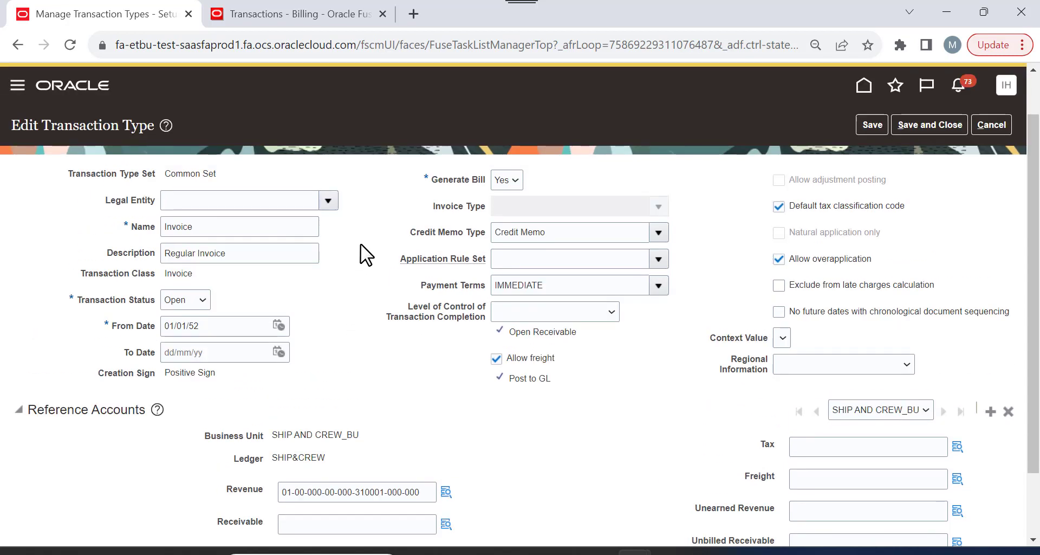
left_click(991, 126)
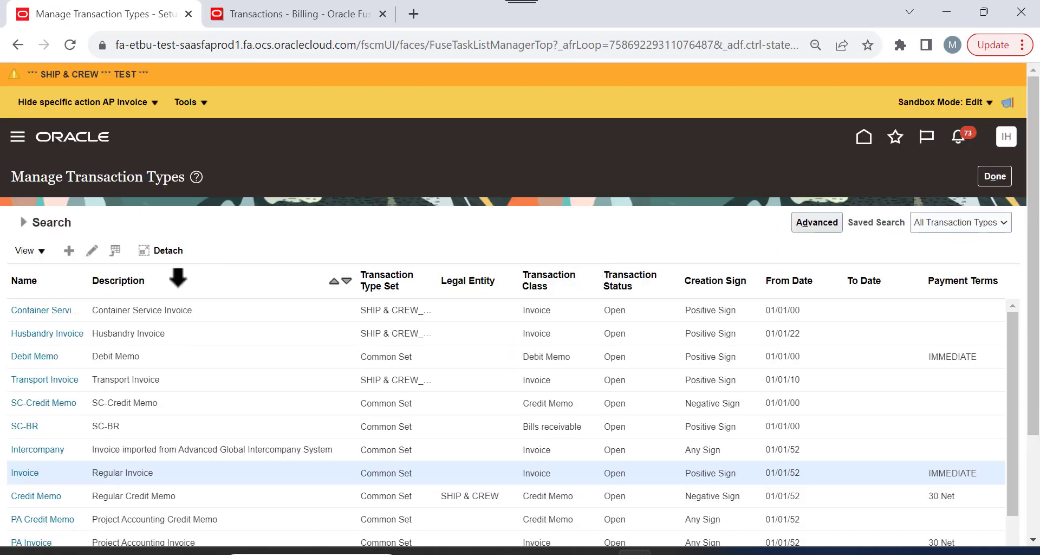
Start a new transaction type in the Common Set and name it test.
left_click(69, 250)
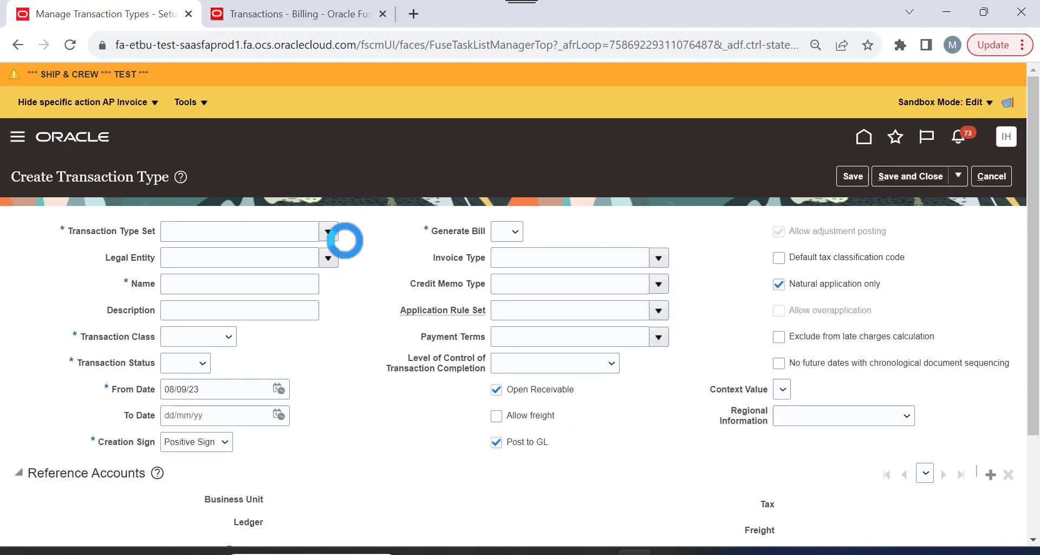
left_click(327, 232)
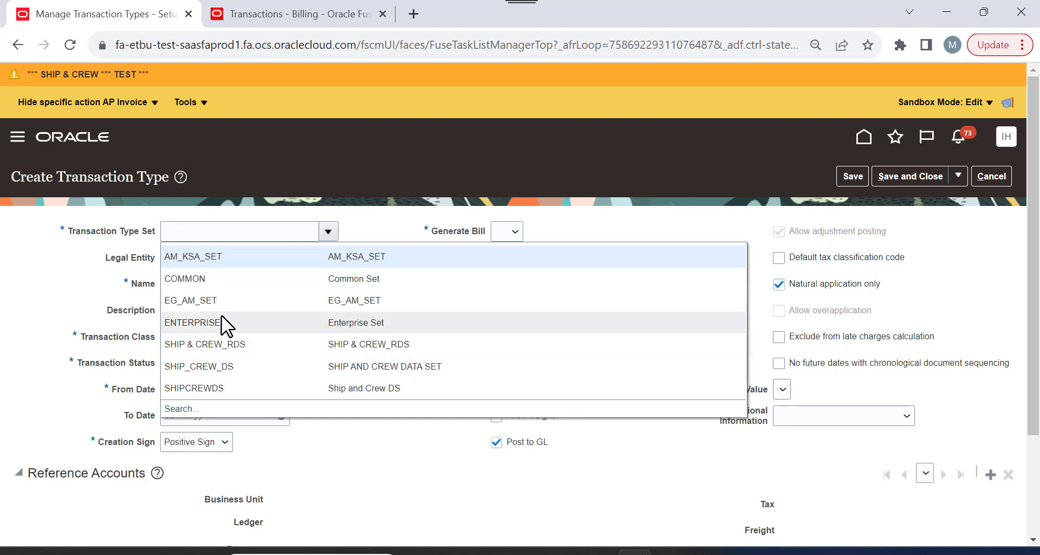
left_click(204, 279)
left_click(274, 284)
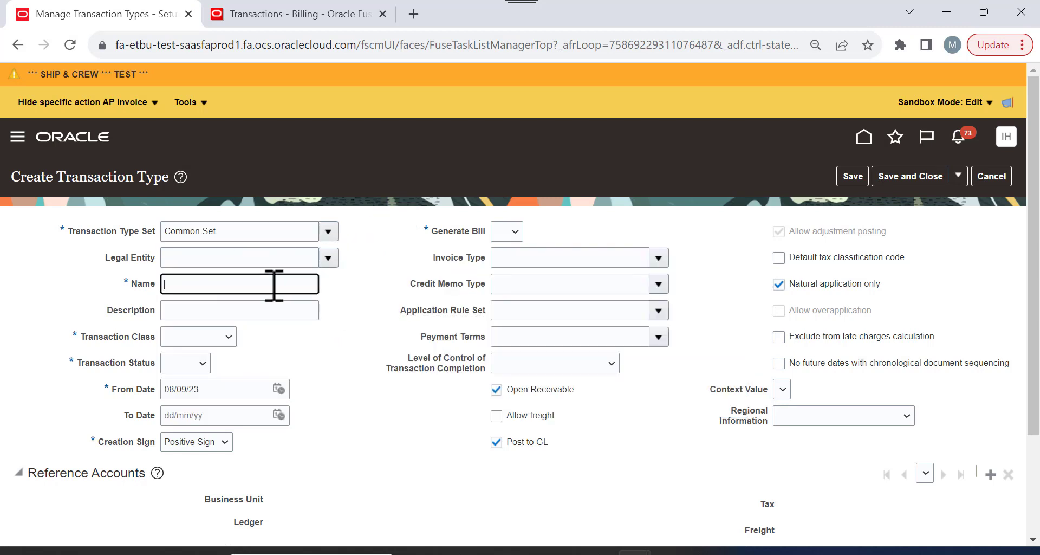
type("test")
key("Tab")
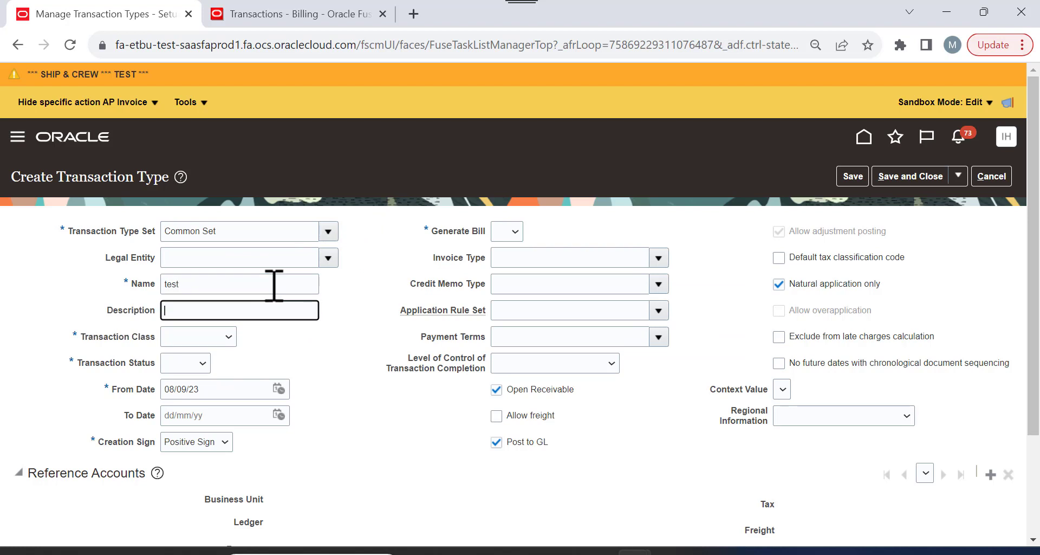
Set the new type's transaction class to Invoice and its transaction status to Open.
left_click(210, 339)
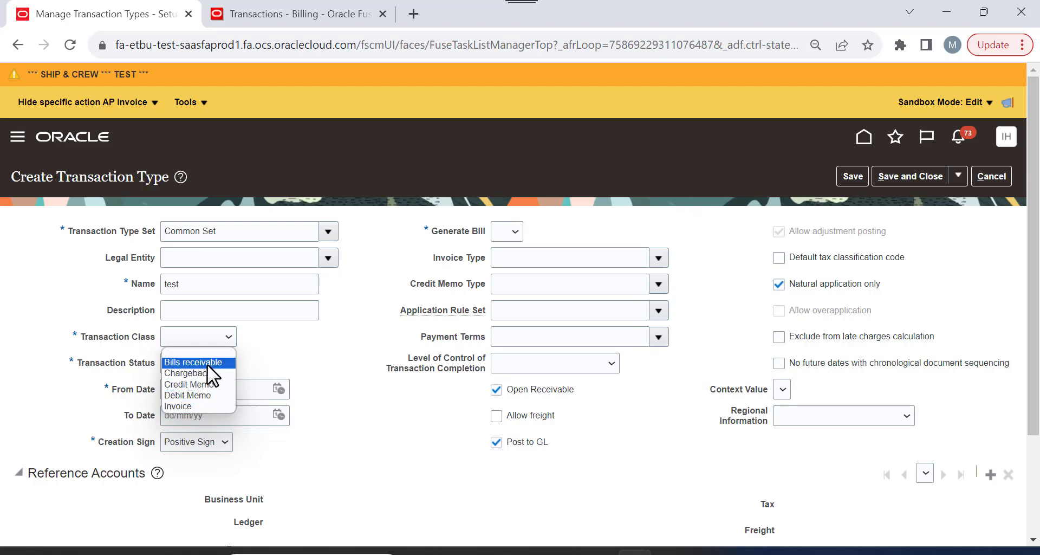
left_click(193, 402)
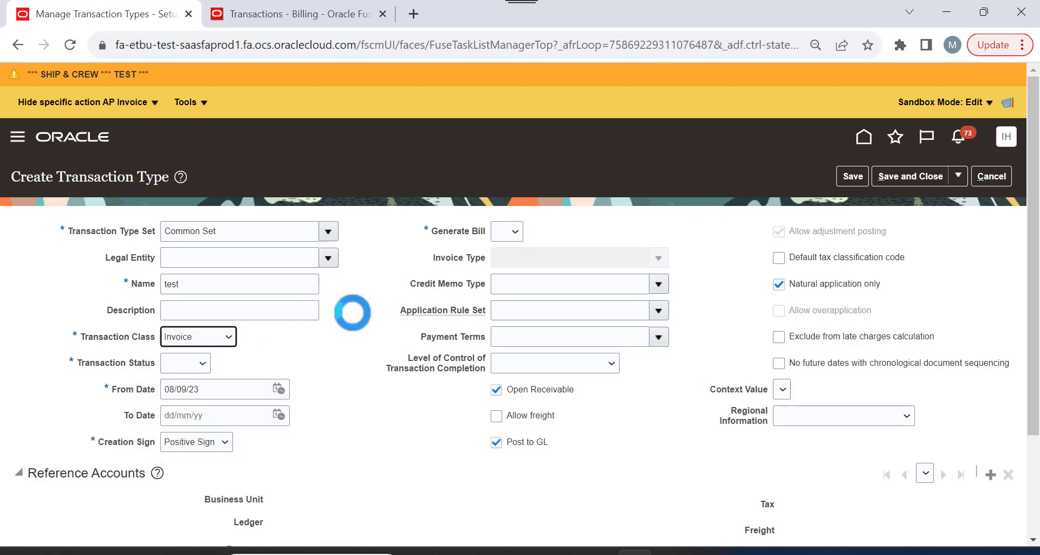
left_click(200, 359)
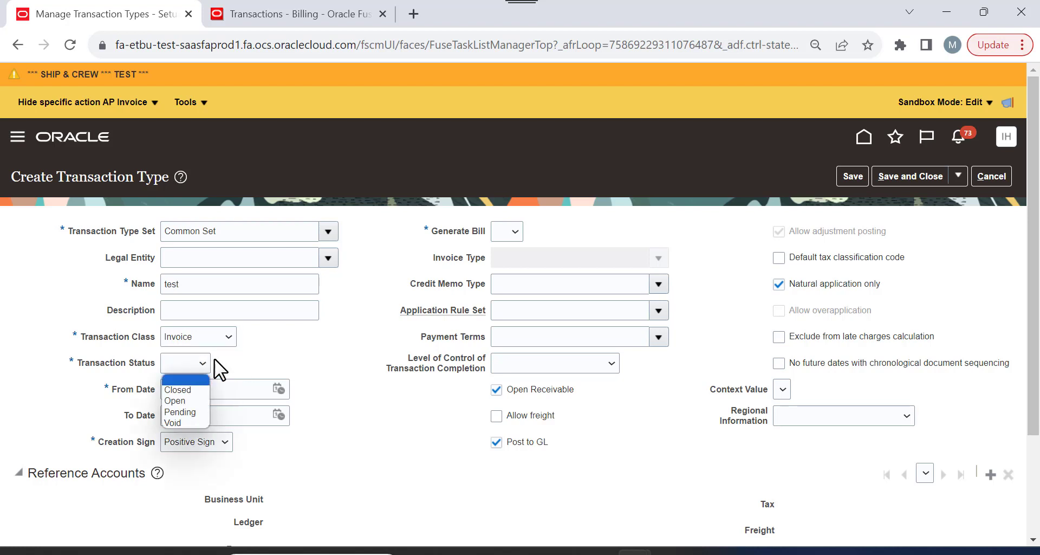
left_click(204, 399)
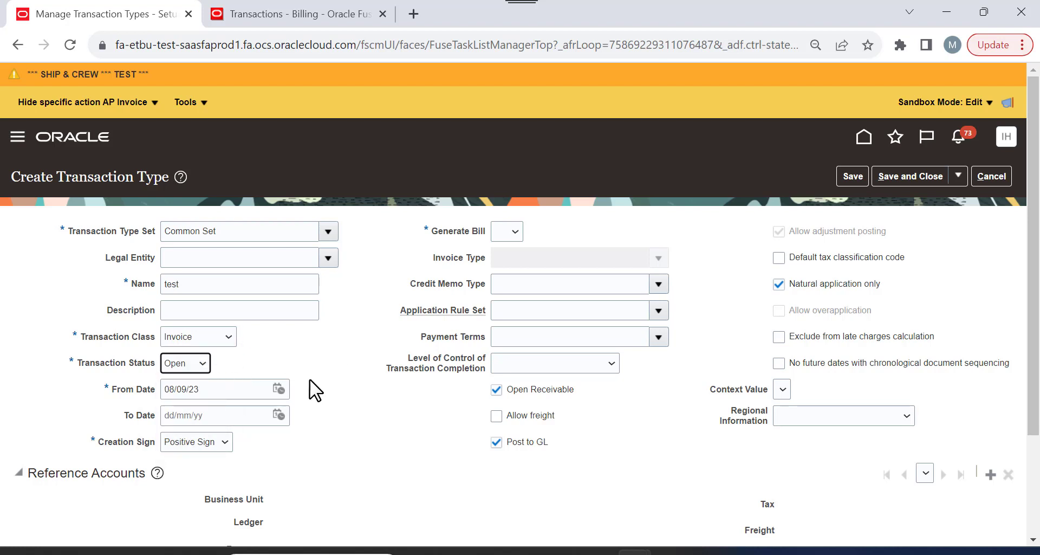
Examine the new type's from date, creation sign, generate bill, credit memo type and application rule set options.
left_click(203, 389)
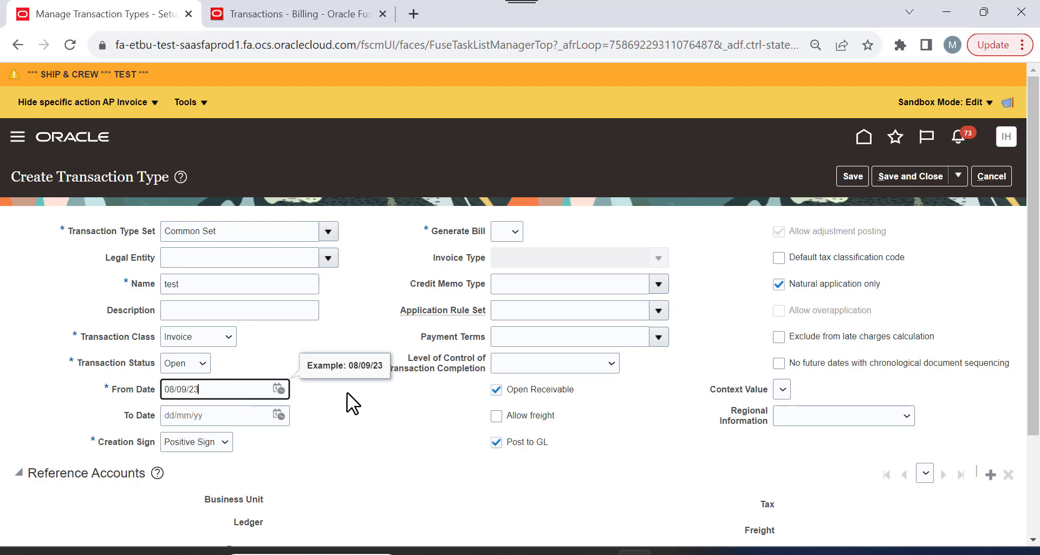
left_click(212, 441)
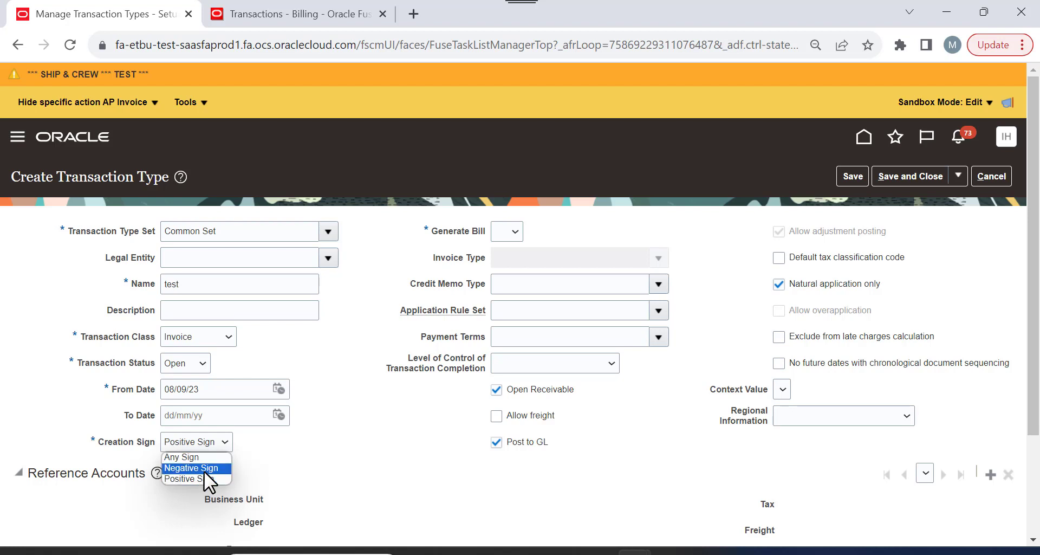
left_click(391, 386)
left_click(515, 231)
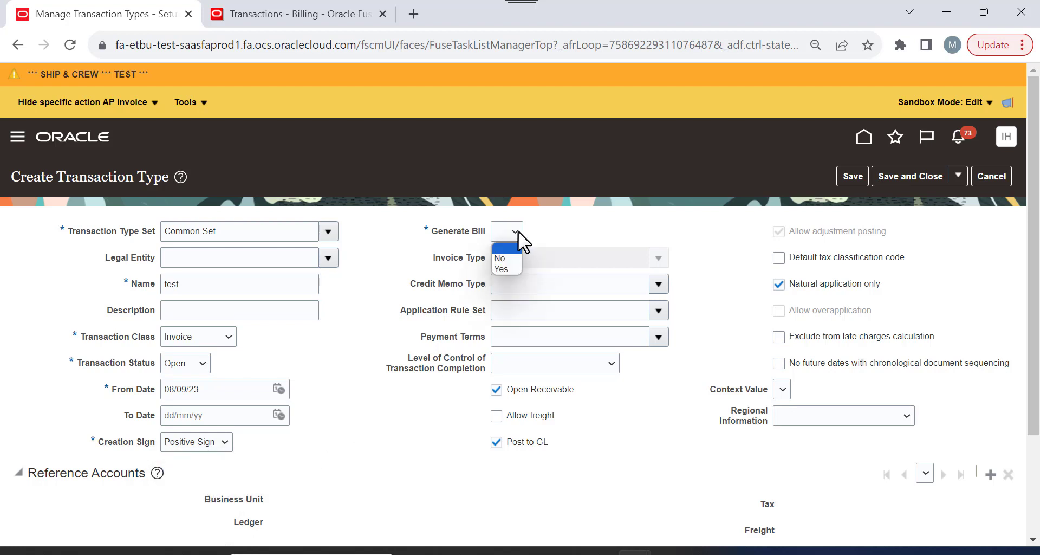
left_click(577, 227)
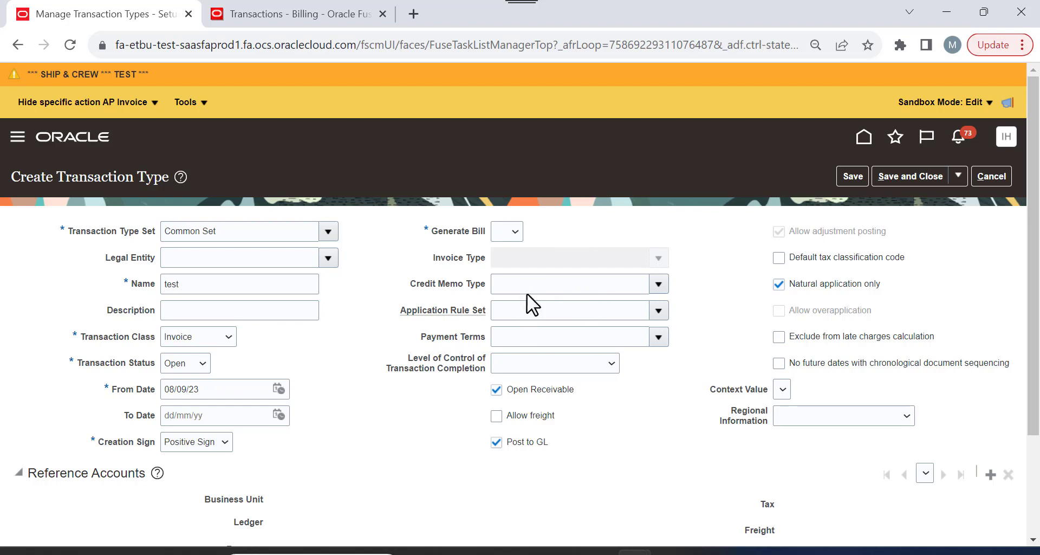
left_click(587, 282)
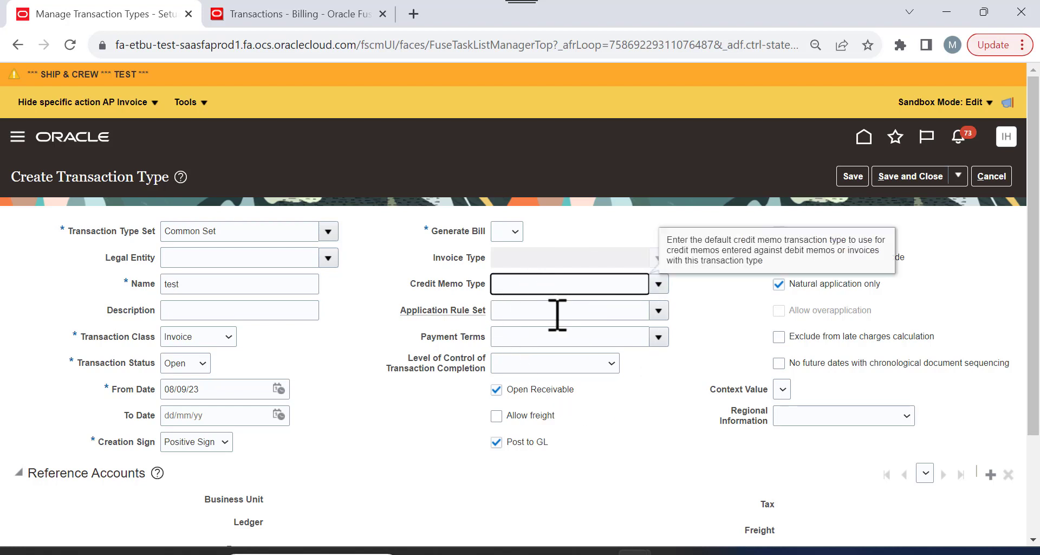
left_click(653, 312)
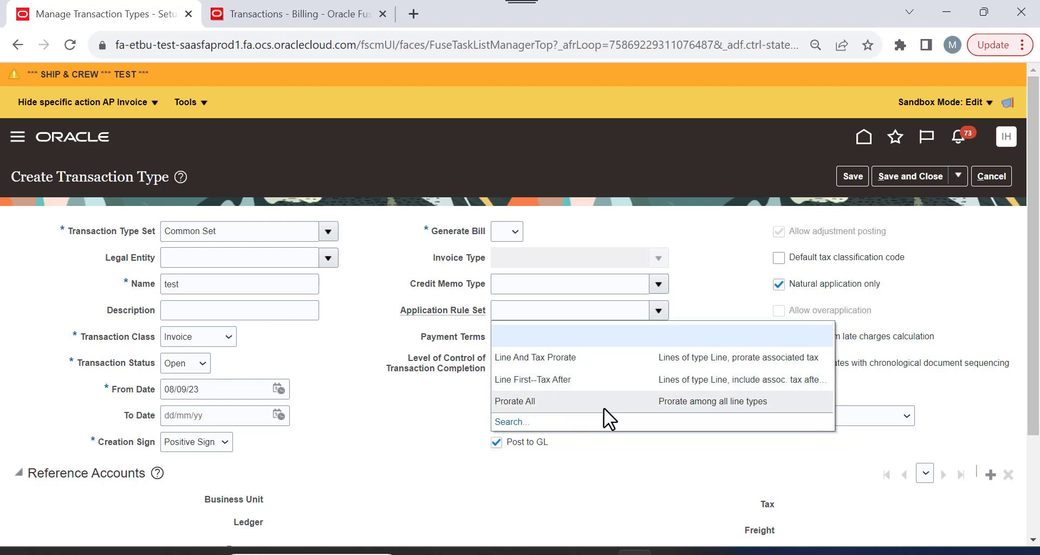
left_click(411, 424)
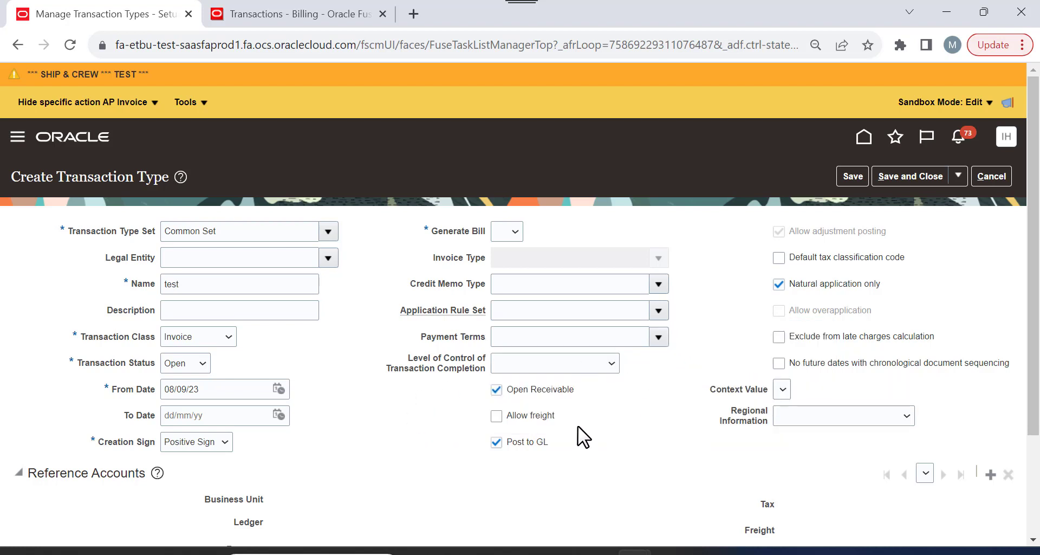
Leave the new transaction type unsaved, close transaction type management and return to the Financials setup tasks.
scroll(871, 421, "down", 2)
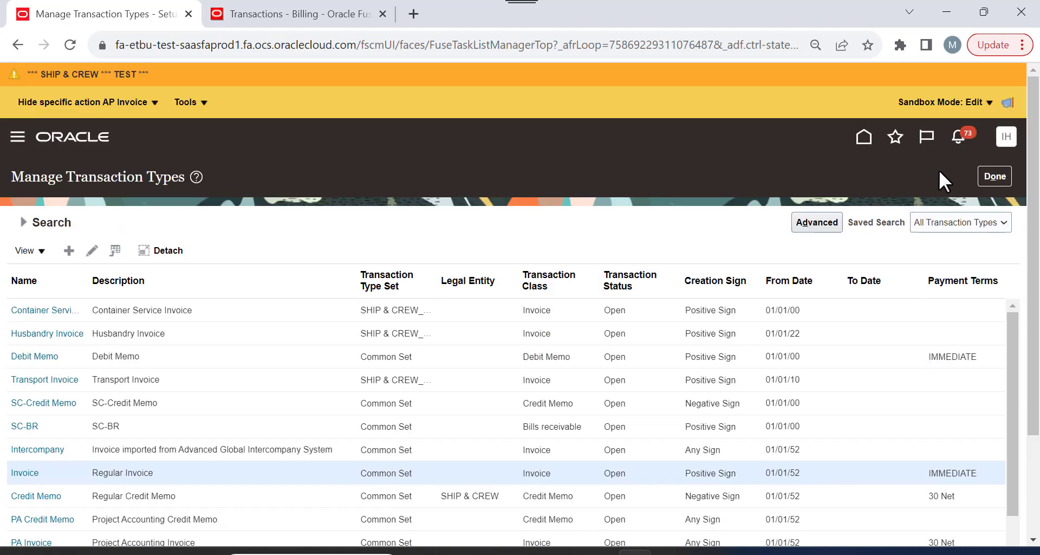
left_click(1000, 183)
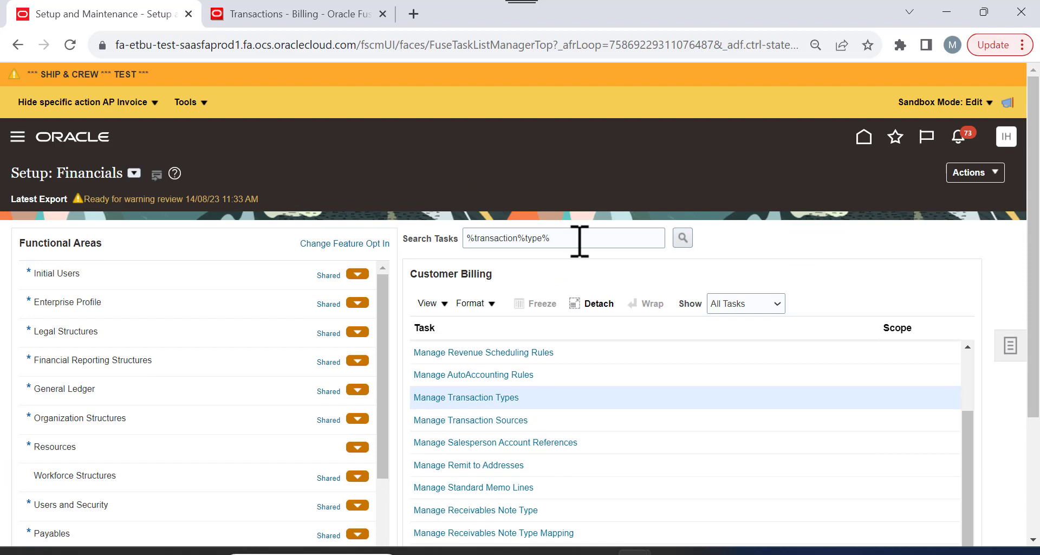
Search the setup tasks for %memo%lin% and open Manage Standard Memo Lines from the Customer Billing area.
triple_click(579, 239)
key("BackSpace")
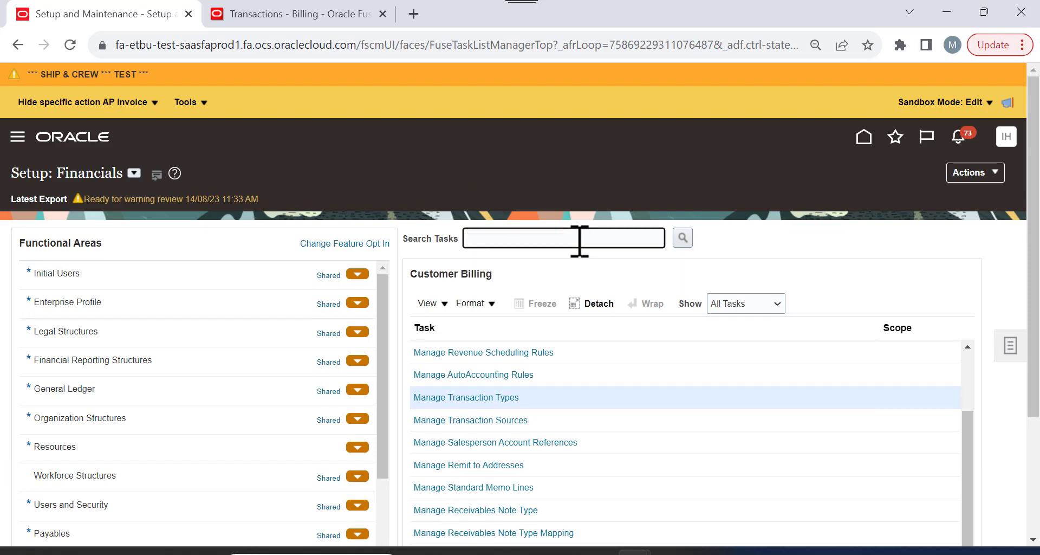
type("%memo%lin%")
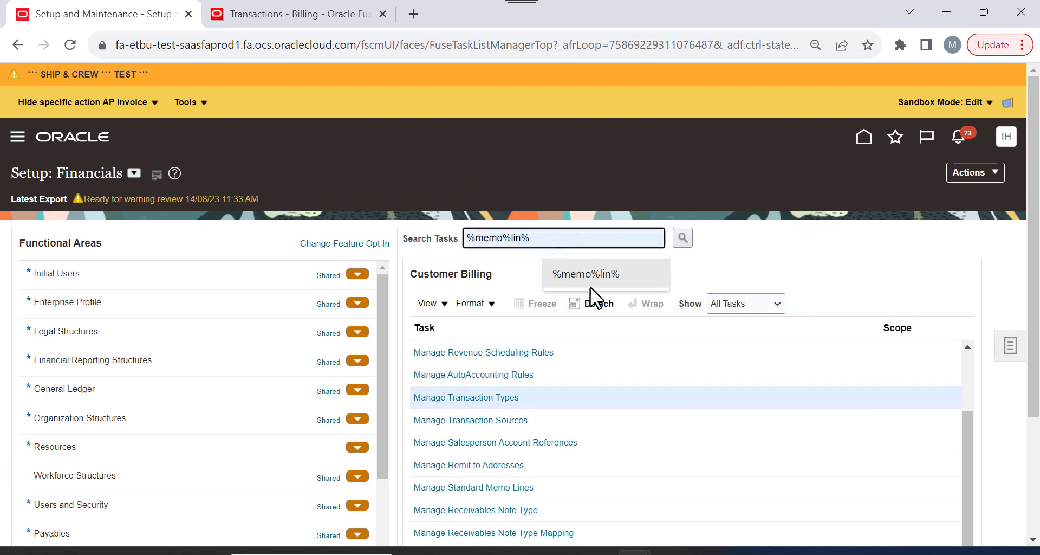
left_click(585, 276)
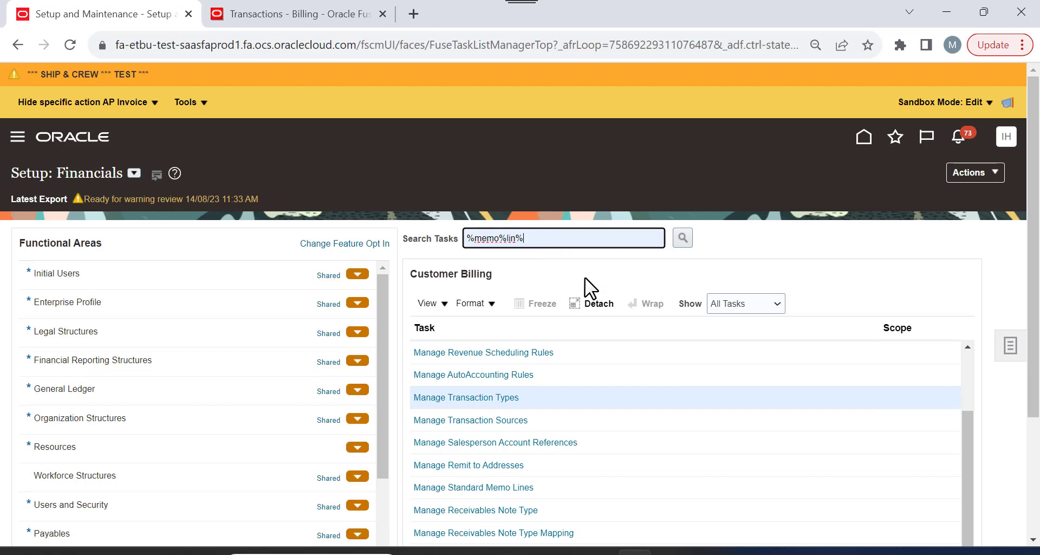
left_click(683, 237)
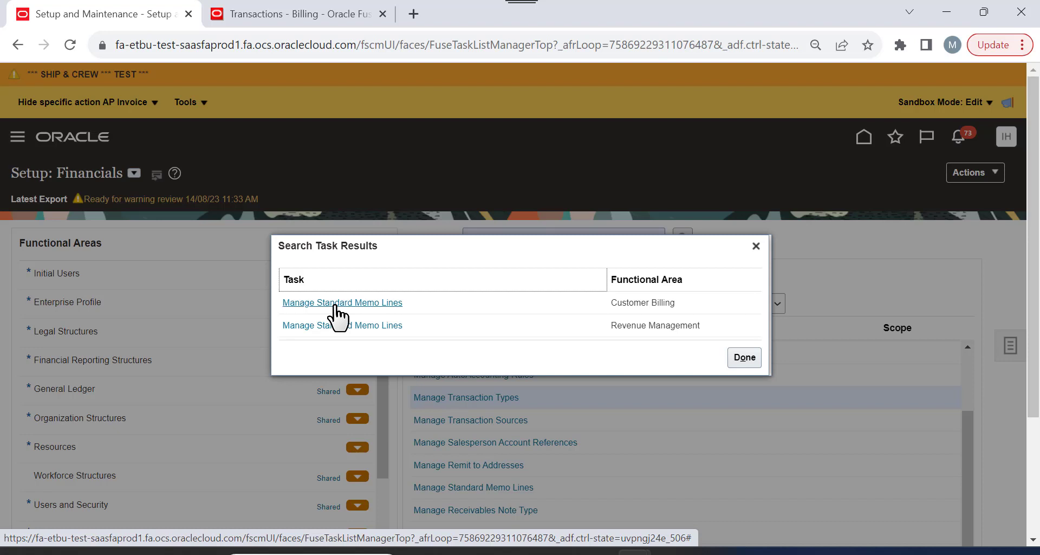
left_click(335, 303)
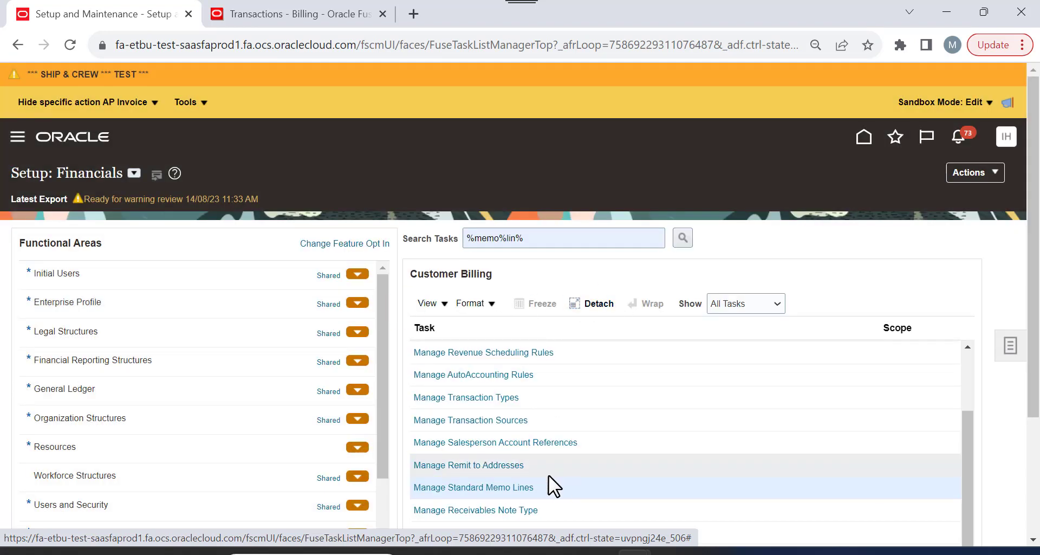
left_click(515, 487)
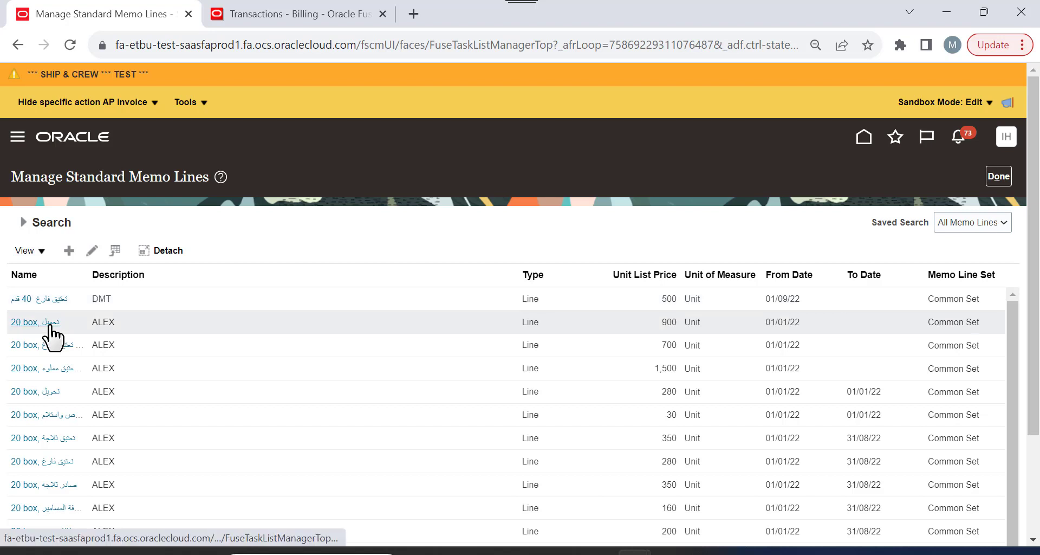
Open the ALEX "20 box, تحميل" memo line, review its price, unit and revenue account, and leave it without saving.
left_click(50, 325)
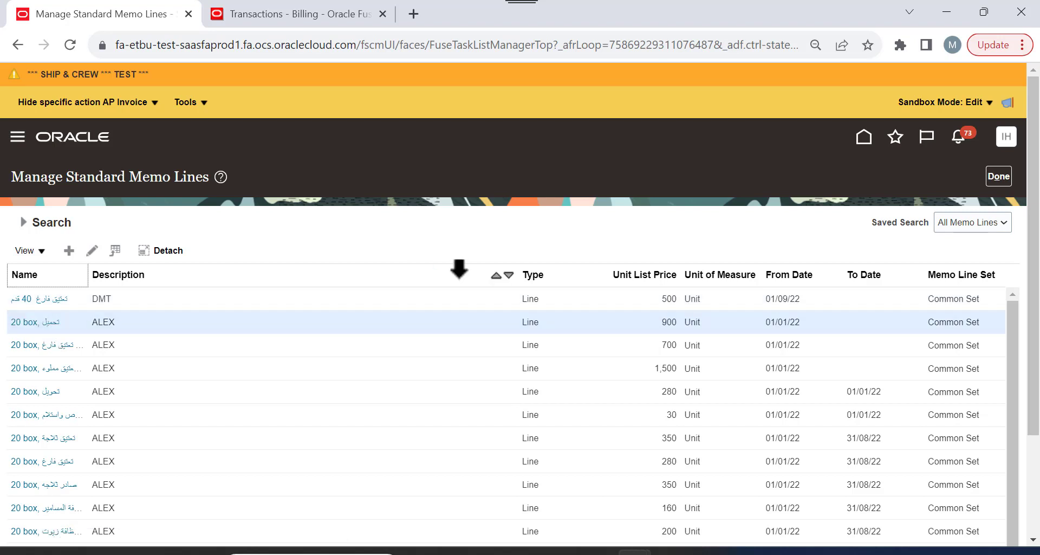
scroll(520, 258, "down", 2)
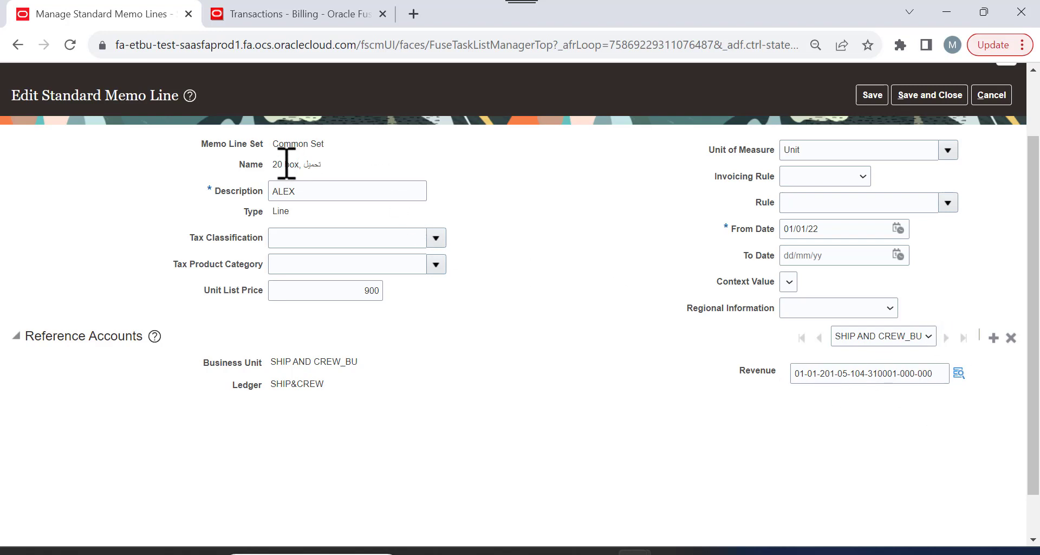
left_click(995, 98)
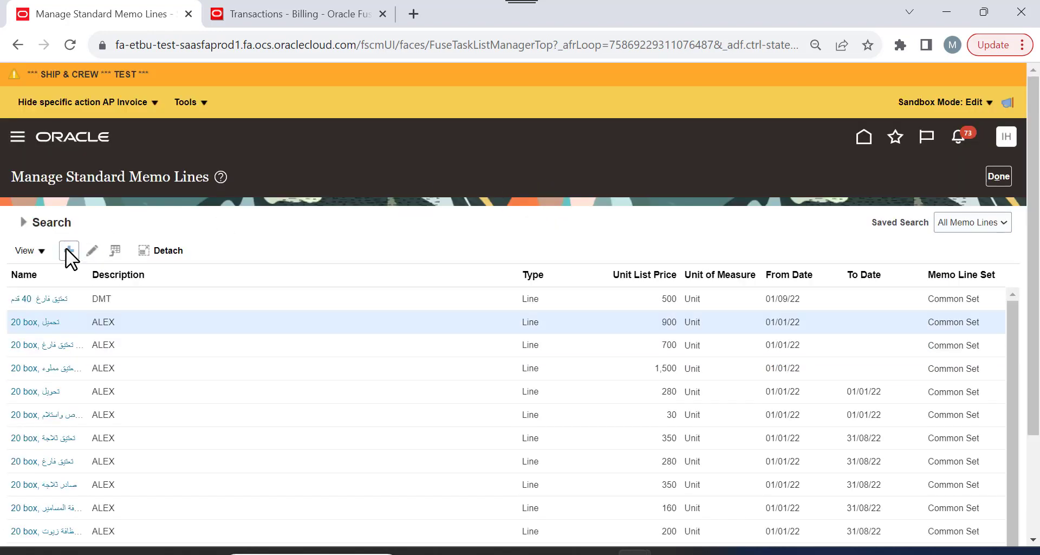
Start a new standard memo line in the Common Set and name it memo line1.
left_click(68, 250)
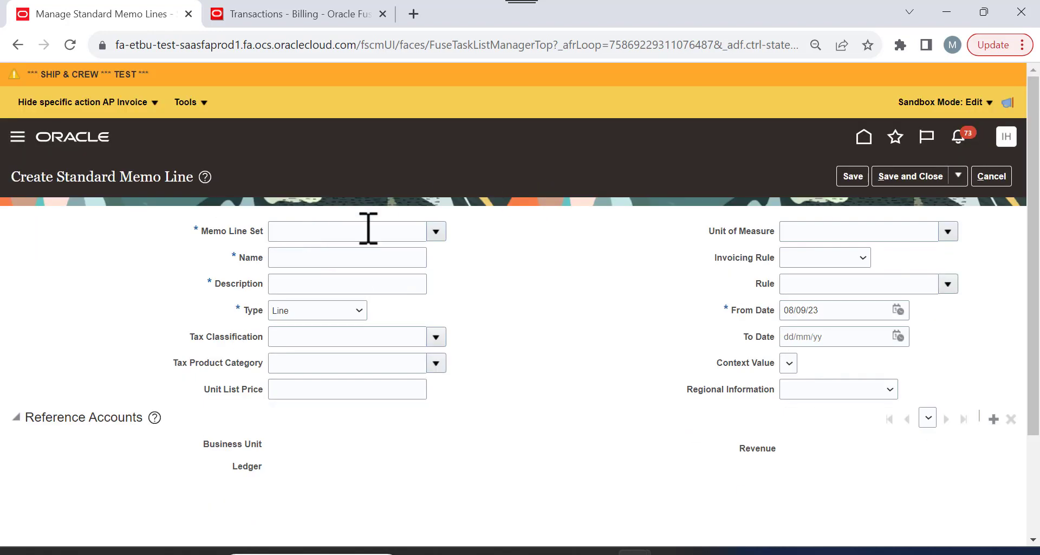
left_click(434, 231)
left_click(358, 274)
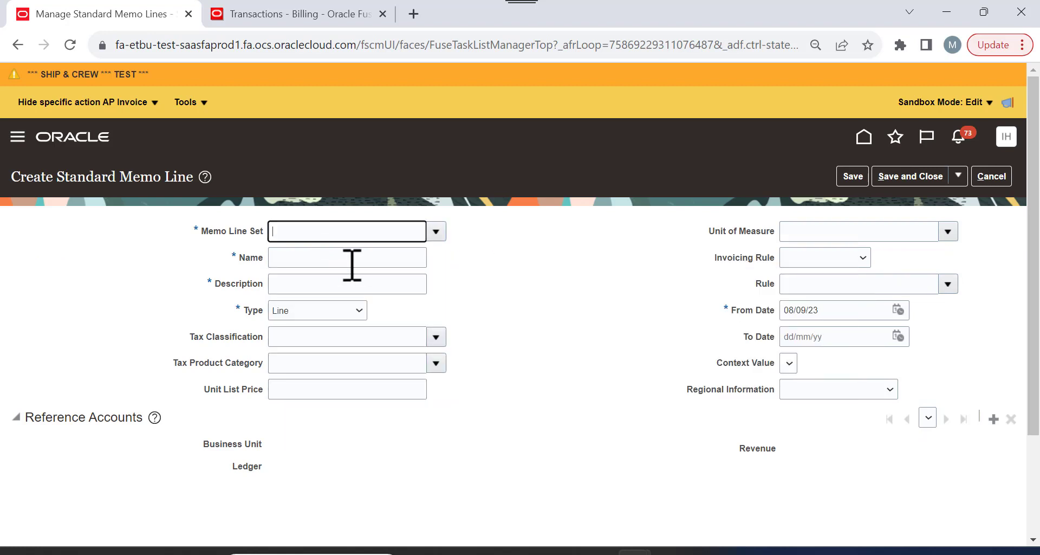
left_click(343, 257)
type("mem")
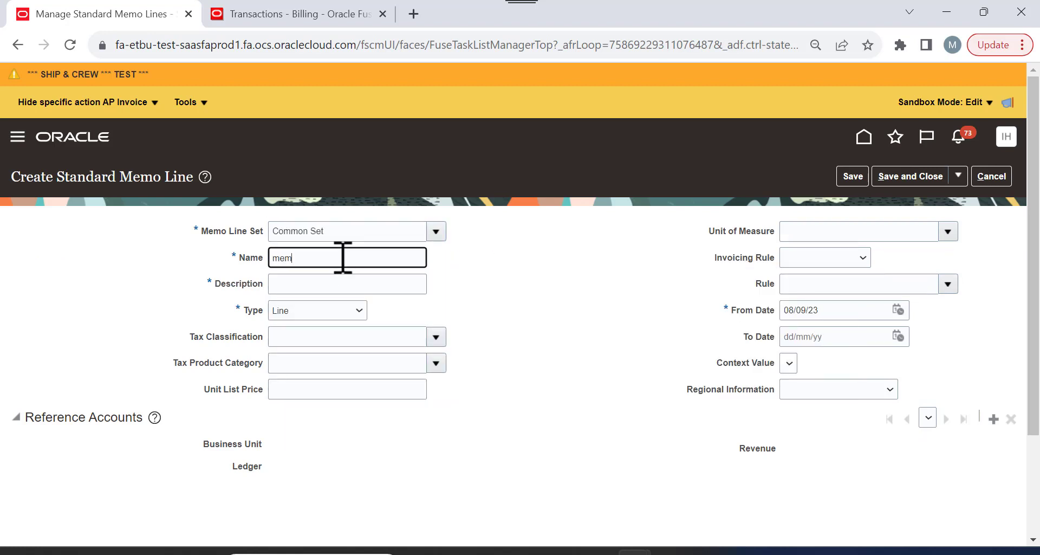
type("o line1")
Examine the type and tax classification options available for the new memo line.
left_click(321, 307)
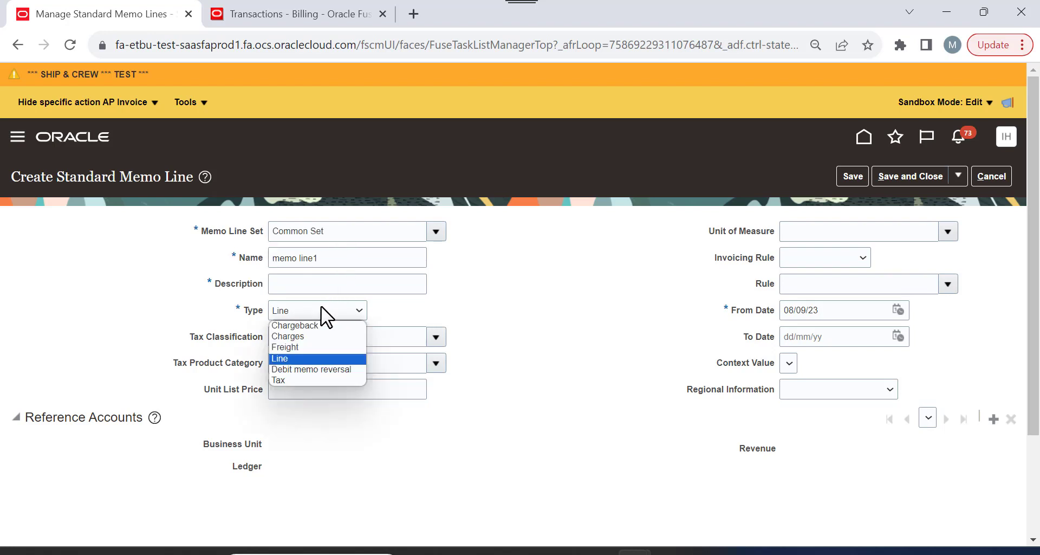
left_click(321, 307)
left_click(320, 307)
left_click(323, 306)
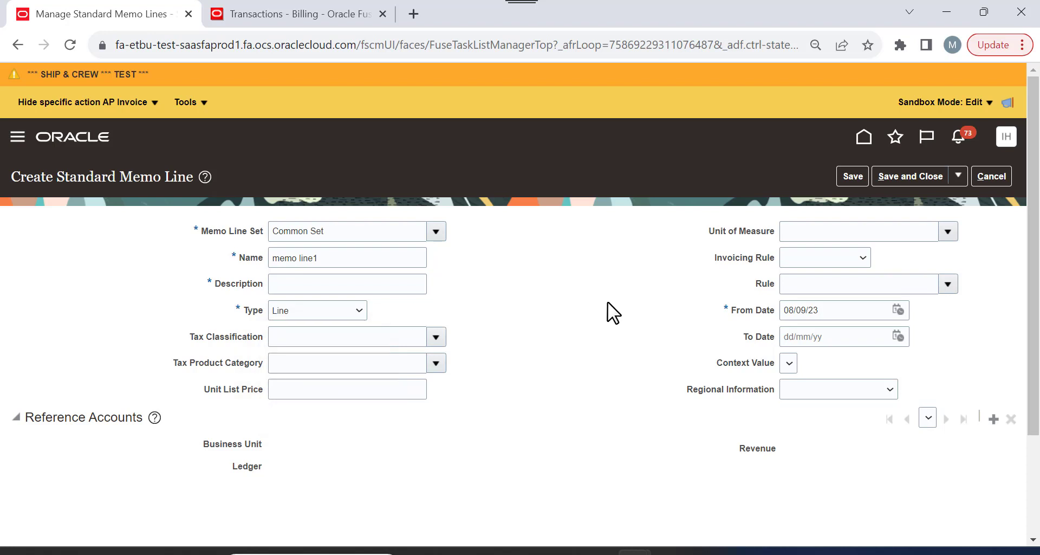
left_click(436, 336)
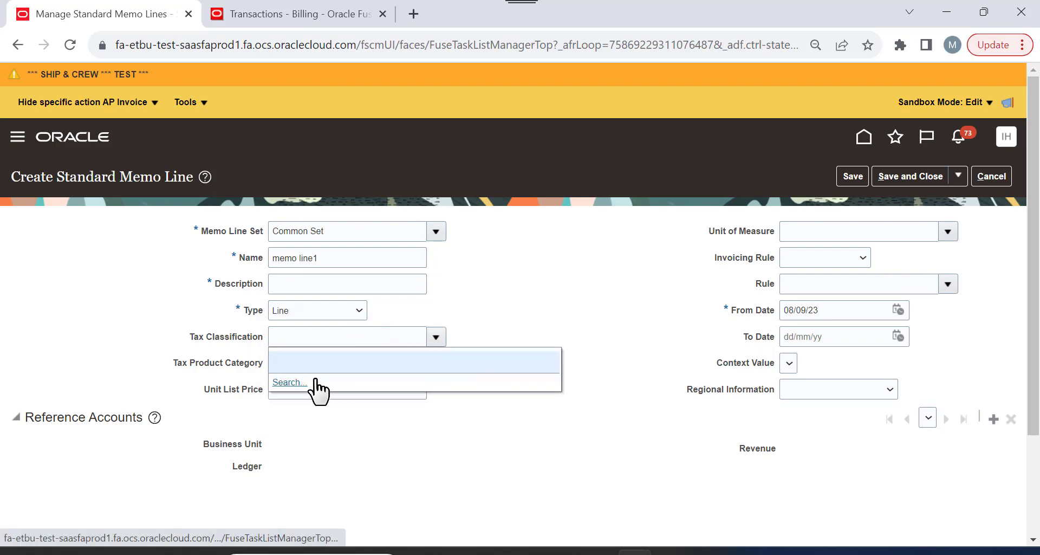
left_click(477, 289)
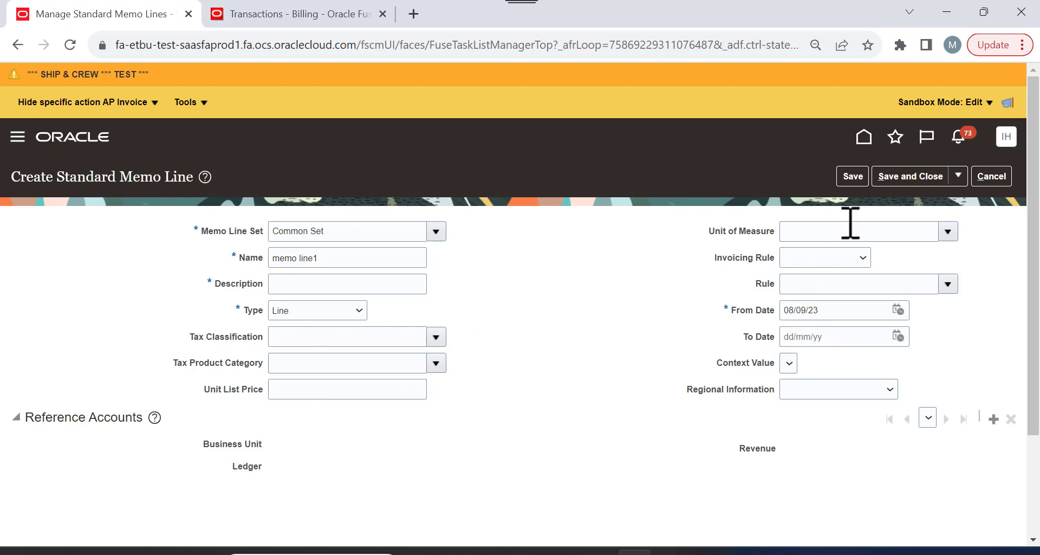
Set the memo line's unit of measure to Piece and review the available revenue scheduling rules.
left_click(949, 230)
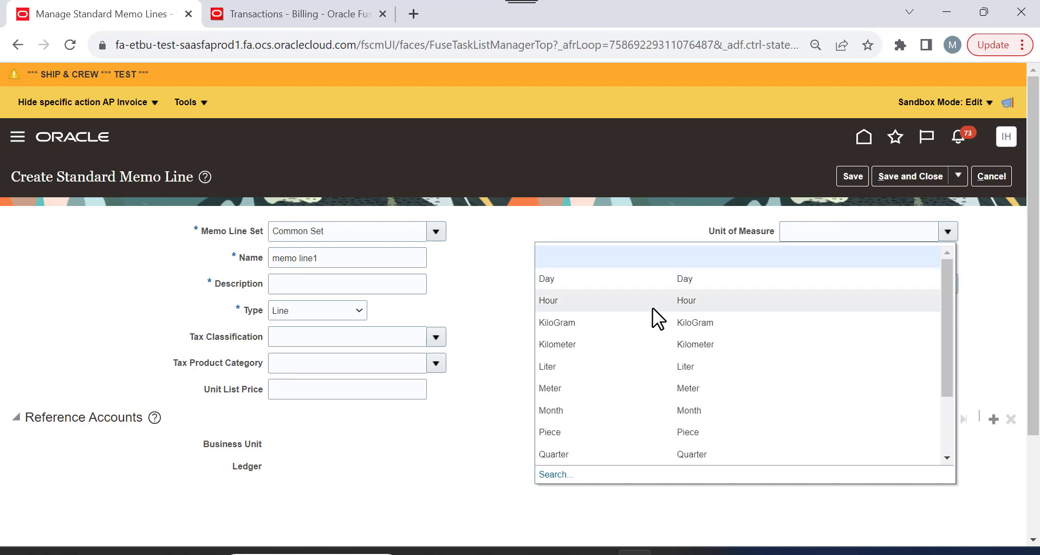
left_click(615, 432)
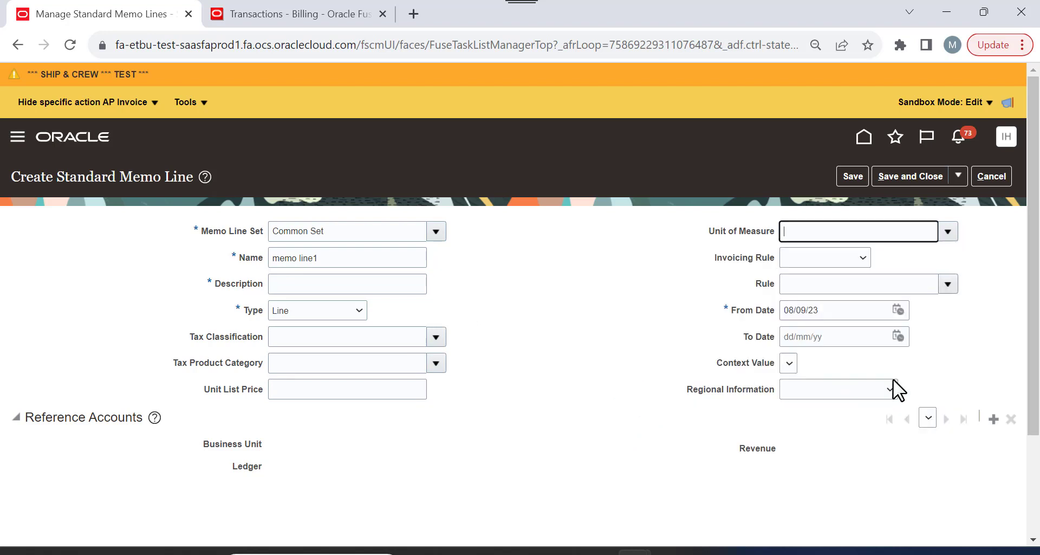
left_click(947, 283)
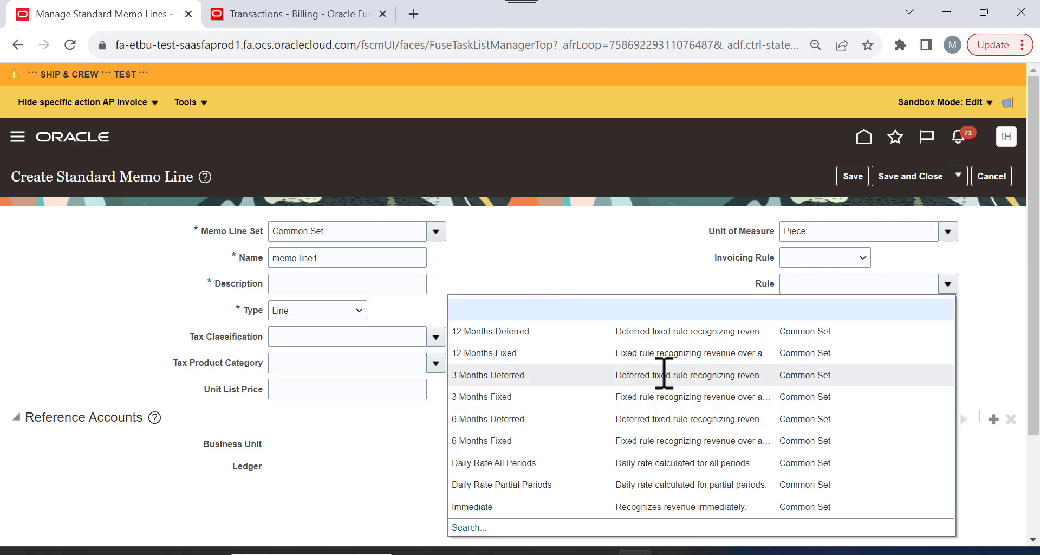
left_click(521, 215)
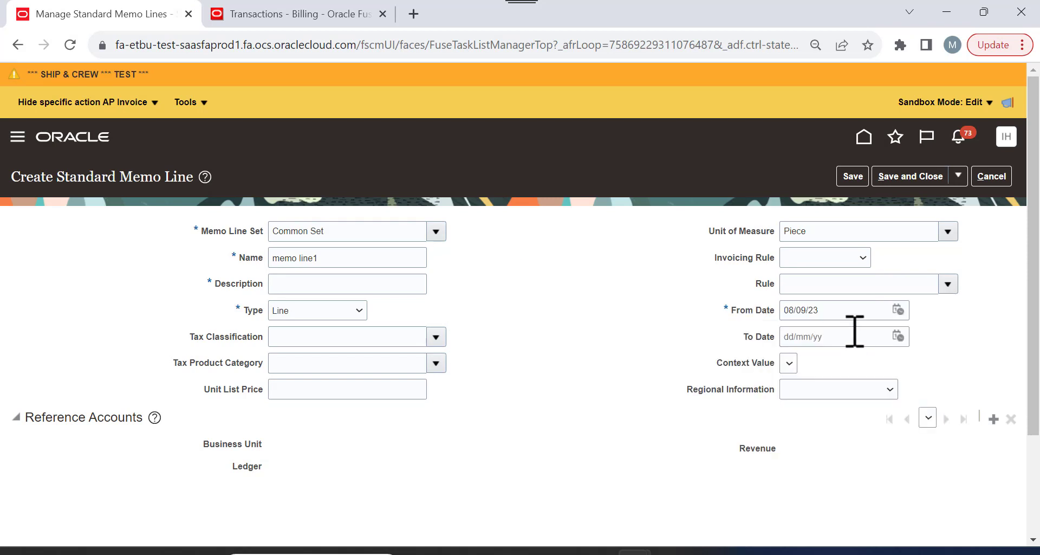
Start a reference account for business unit SHIP AND CREW_BU, view the revenue account segments, and discard it.
left_click(994, 420)
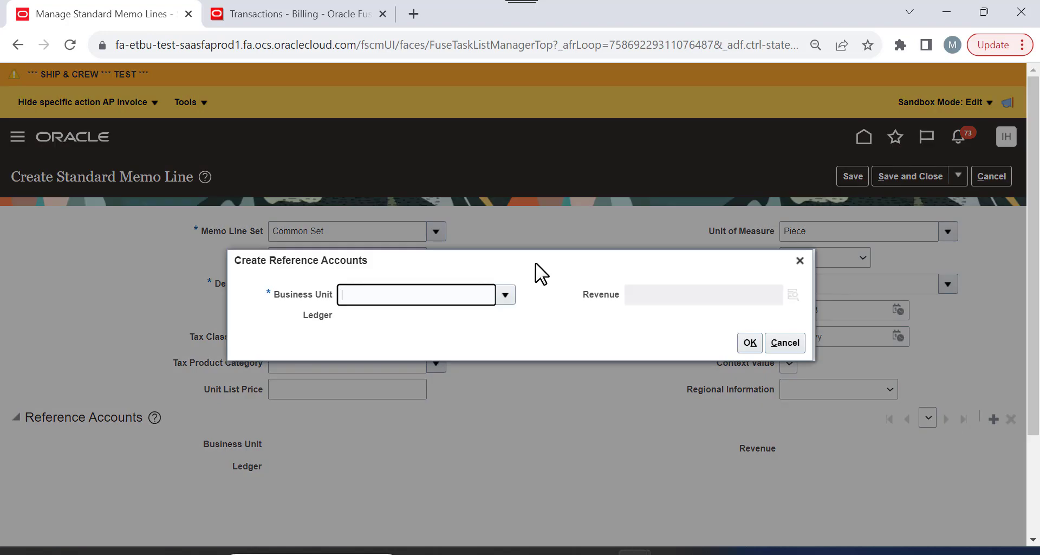
left_click(504, 295)
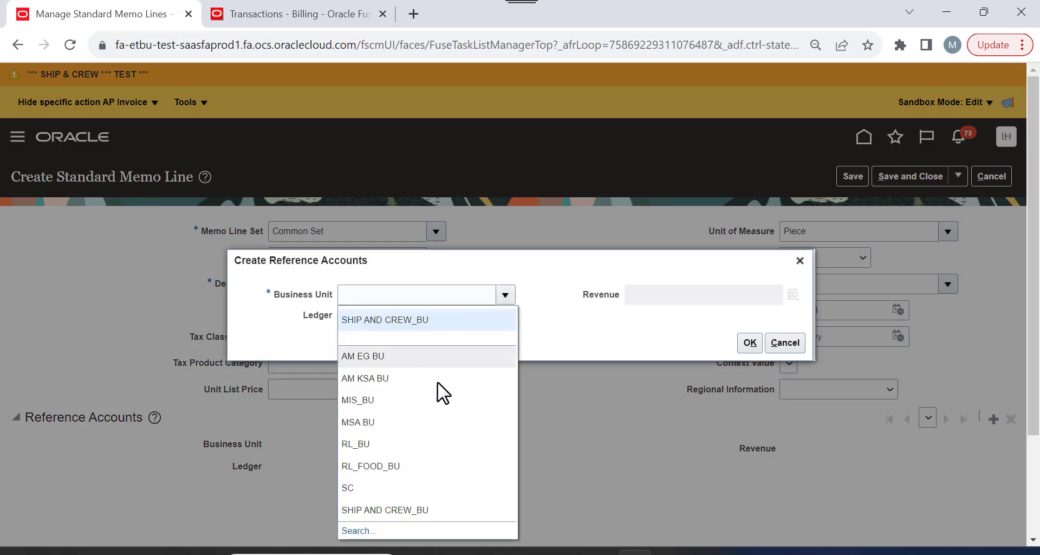
left_click(405, 331)
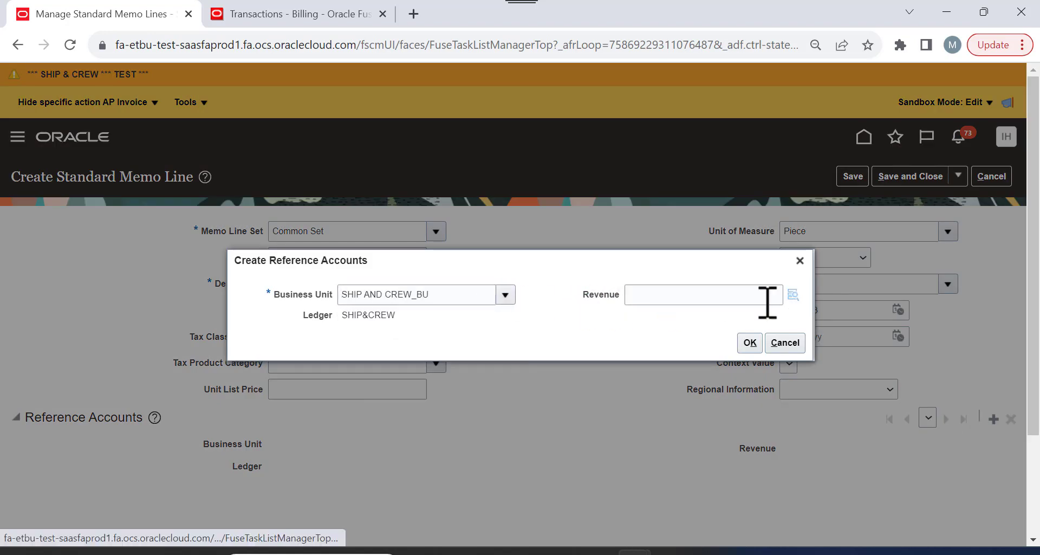
left_click(766, 297)
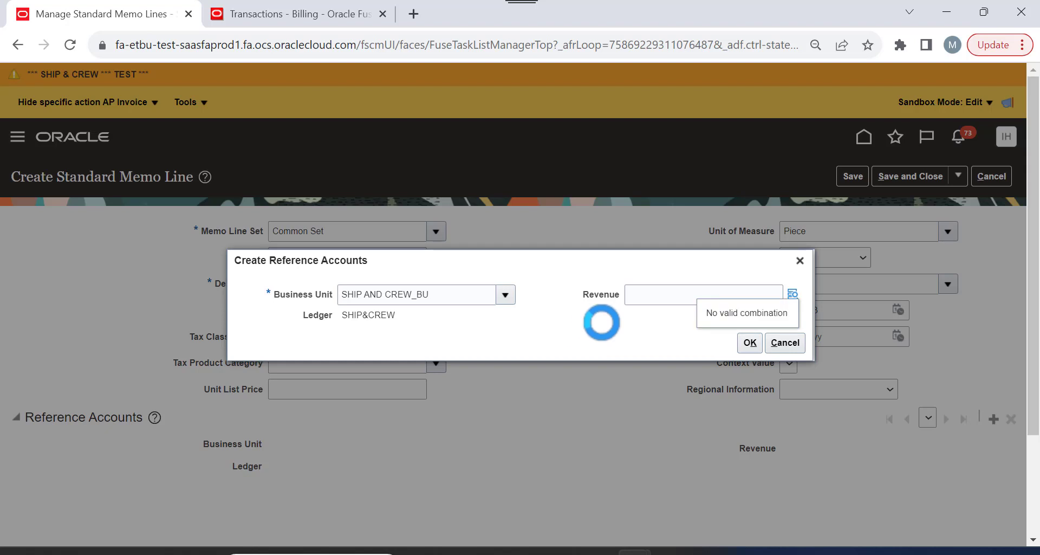
left_click(793, 294)
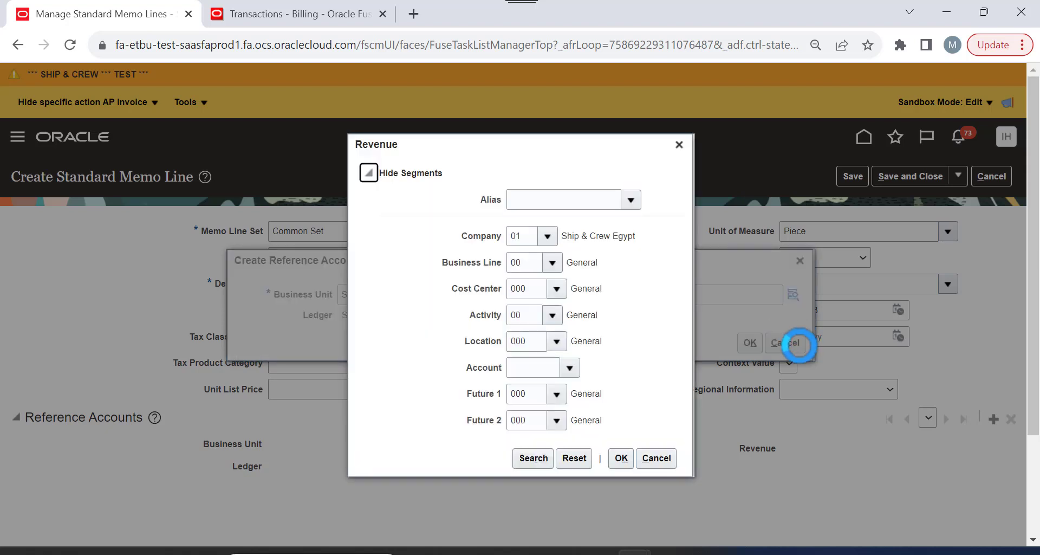
left_click(683, 143)
left_click(798, 260)
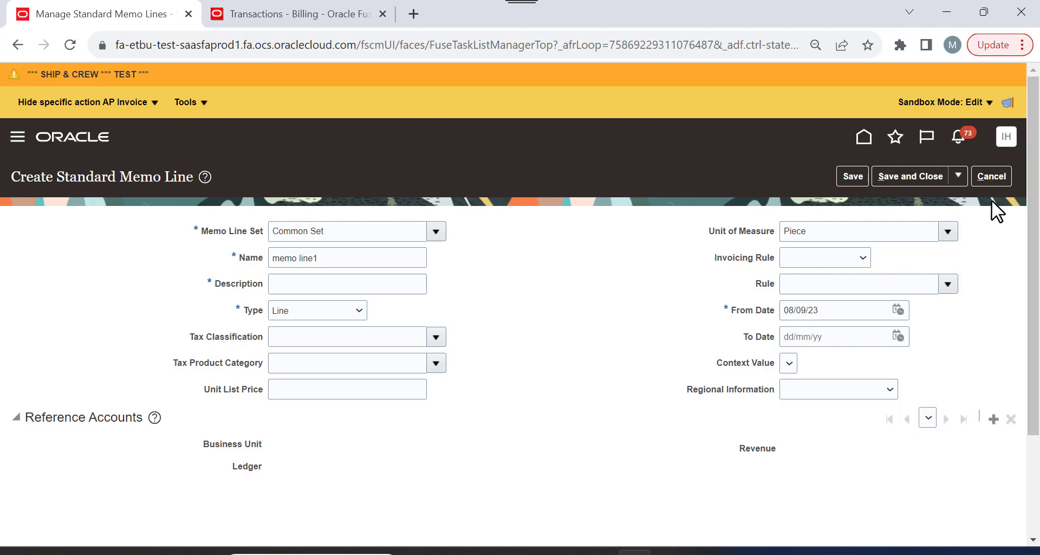
Cancel the new memo line and return from standard memo line management to the Financials setup tasks.
left_click(989, 177)
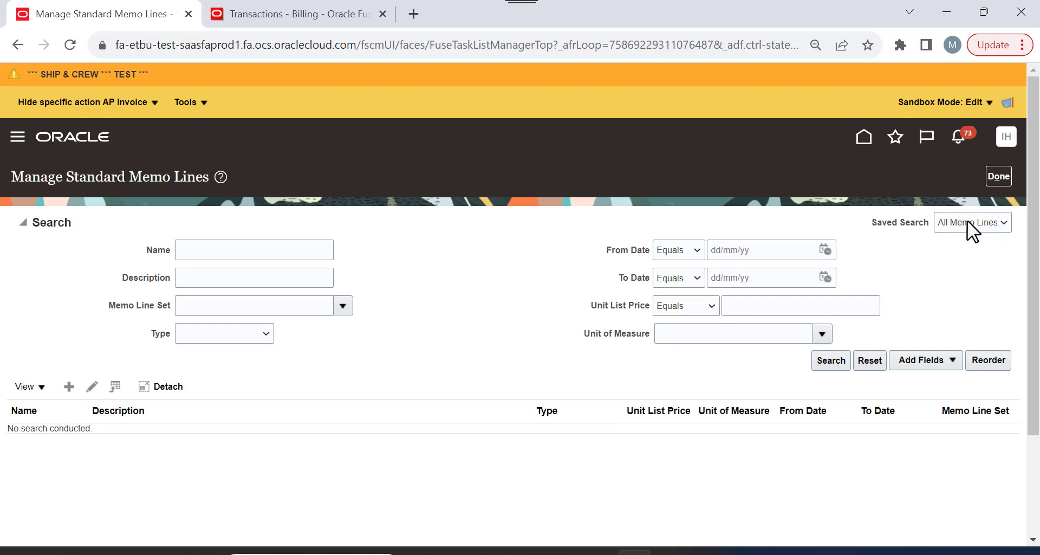
left_click(998, 177)
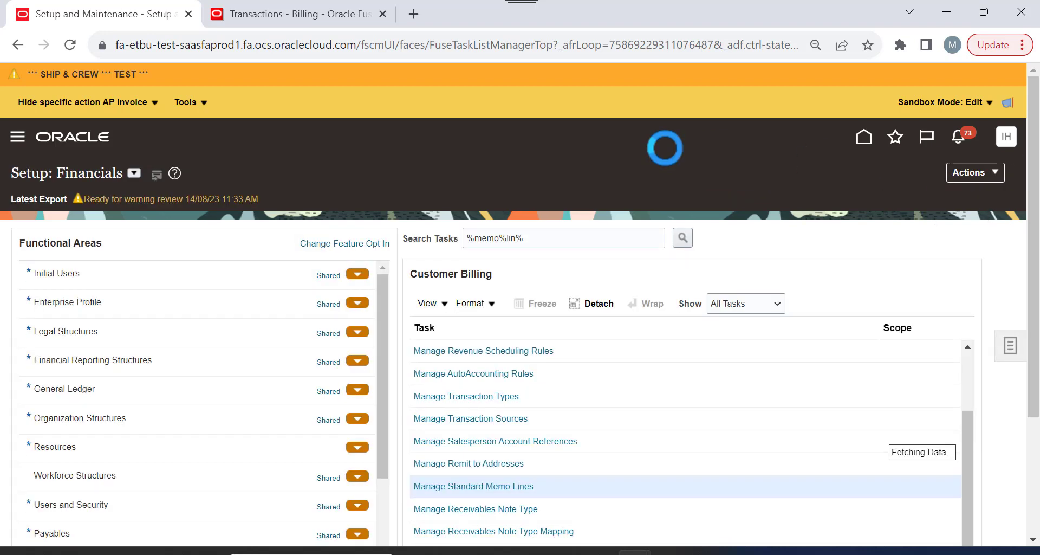
Search the setup tasks for %autoaccounting% and open Manage AutoAccounting Rules.
triple_click(577, 238)
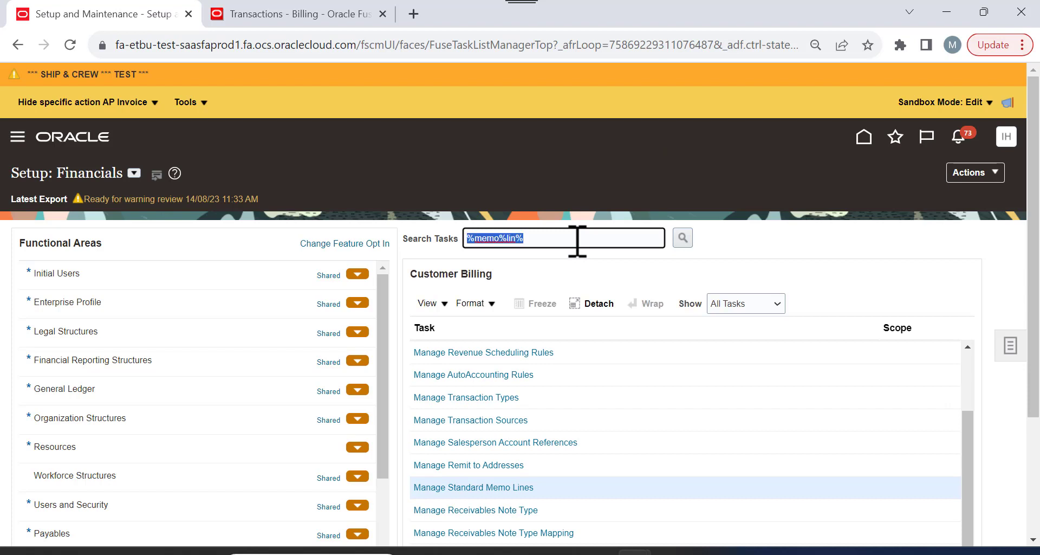
type("%aut")
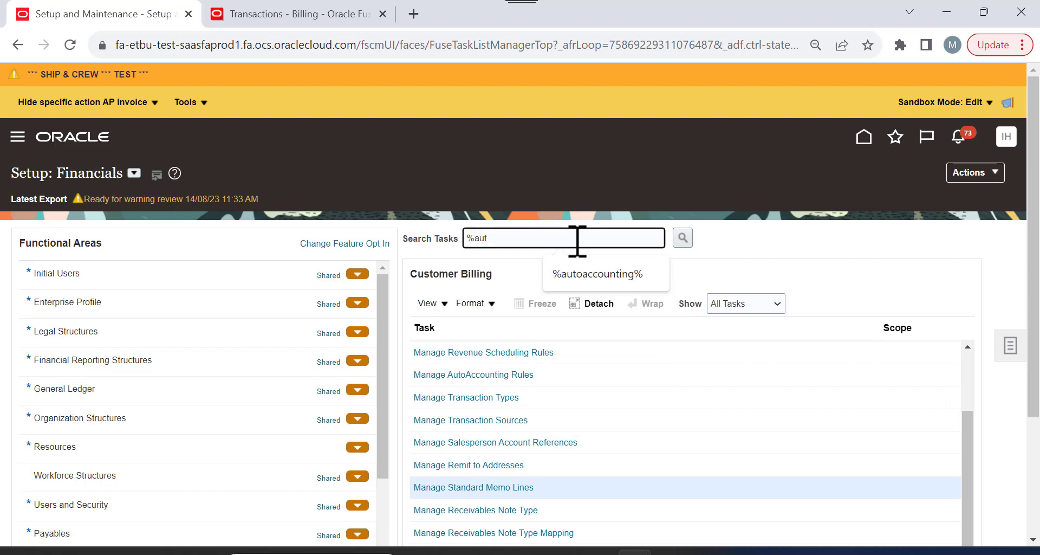
left_click(587, 269)
left_click(682, 236)
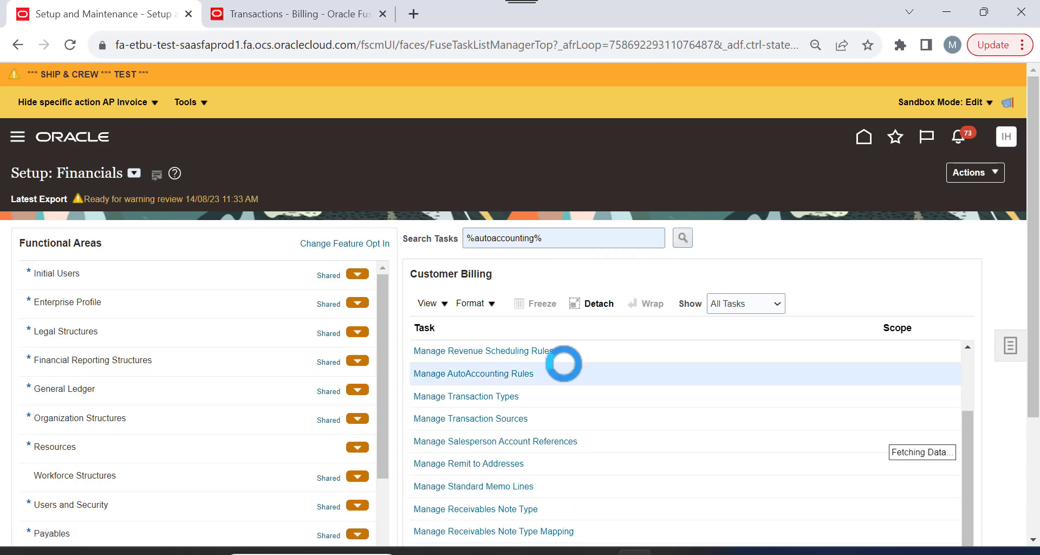
left_click(460, 375)
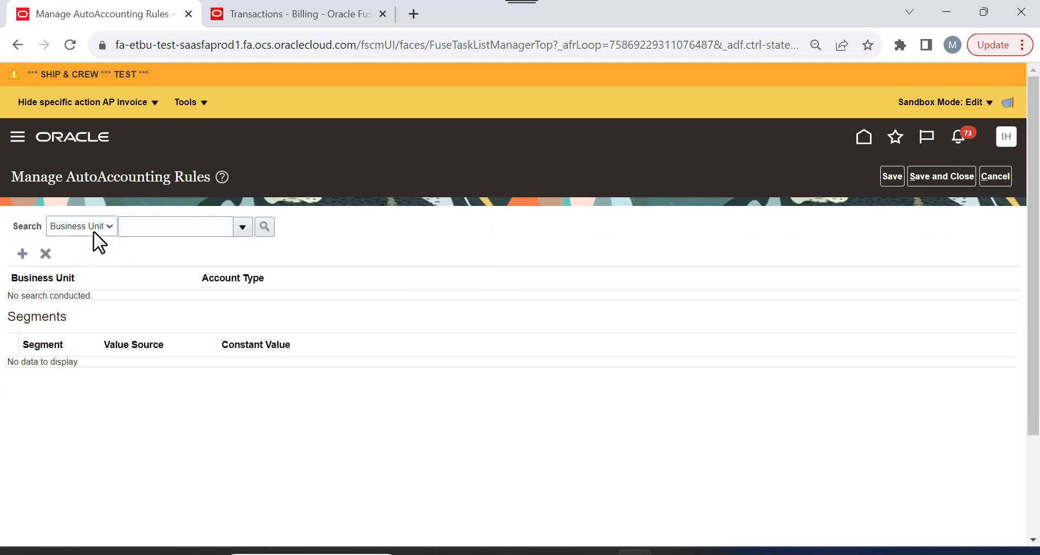
Search the AutoAccounting rules for business unit SHIP AND CREW_BU and review the account types.
left_click(242, 222)
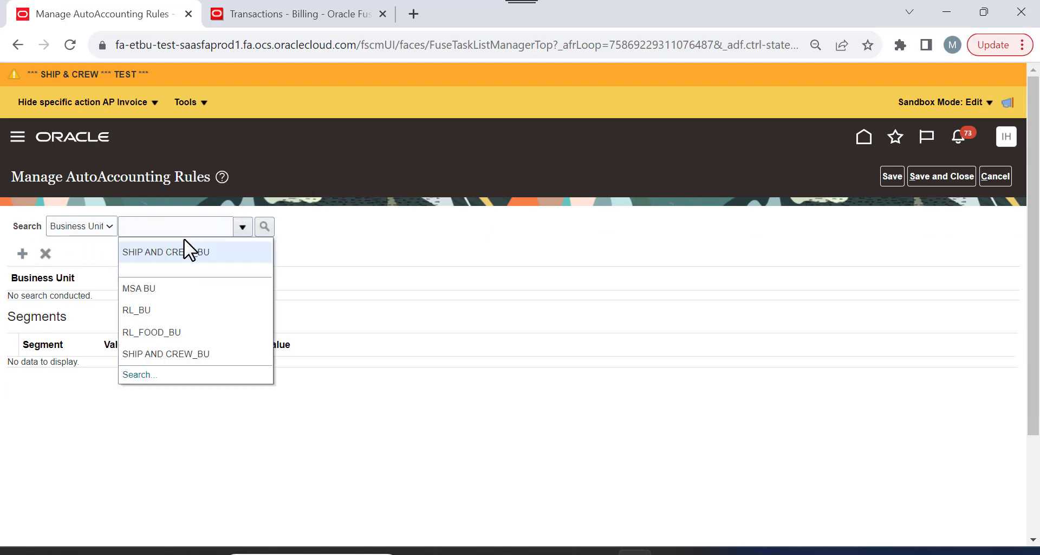
left_click(184, 253)
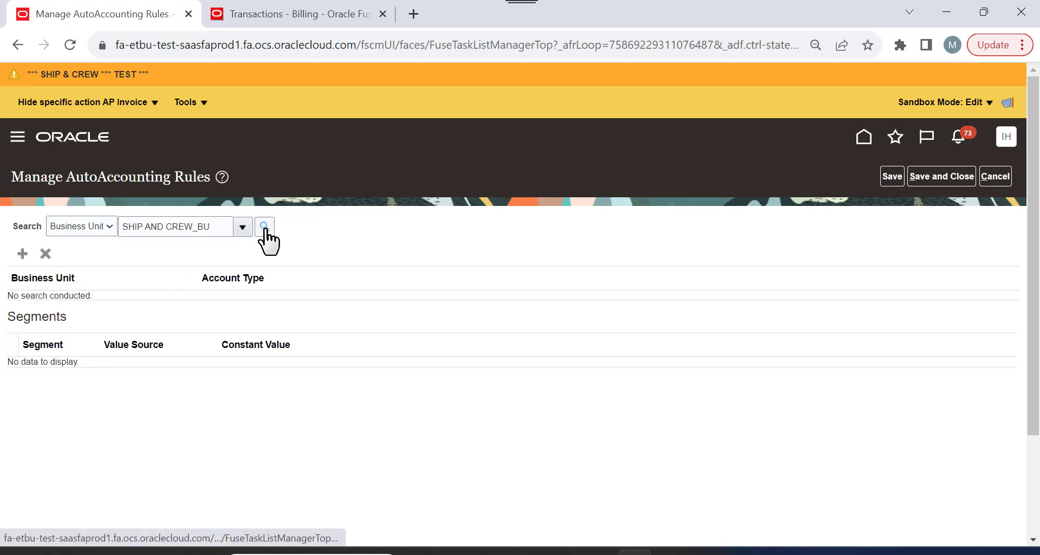
left_click(265, 227)
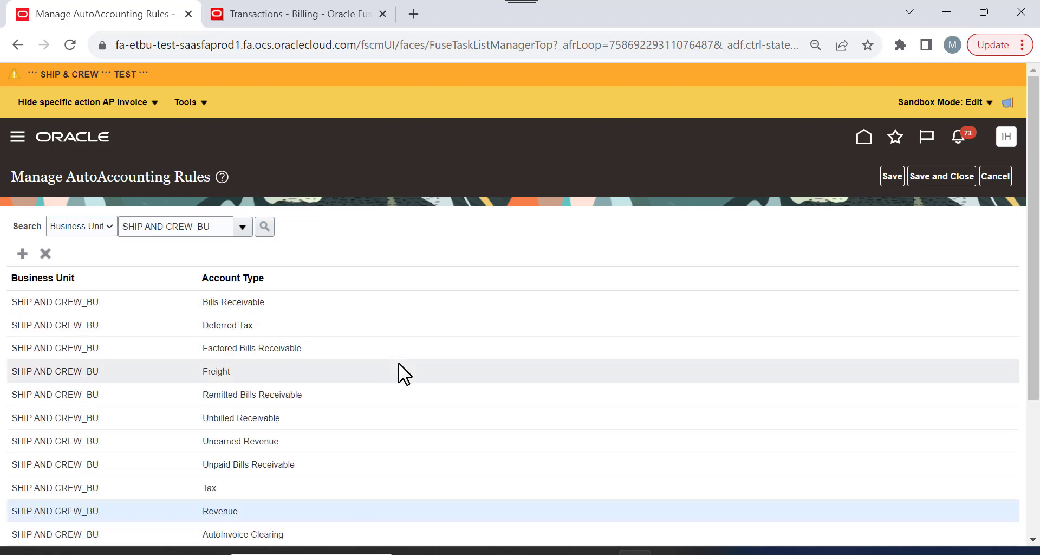
scroll(401, 360, "down", 3)
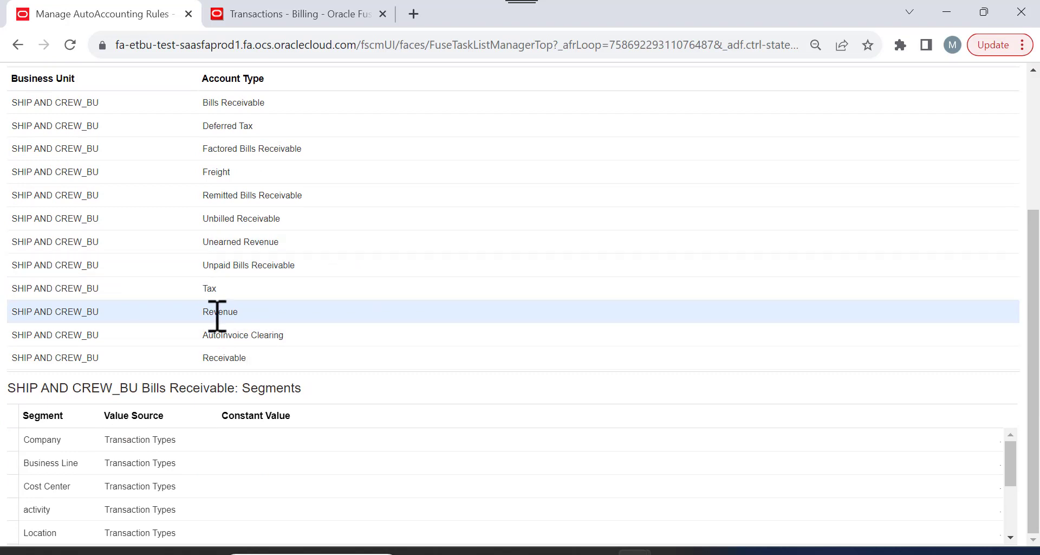
scroll(299, 197, "up", 1)
scroll(299, 197, "down", 1)
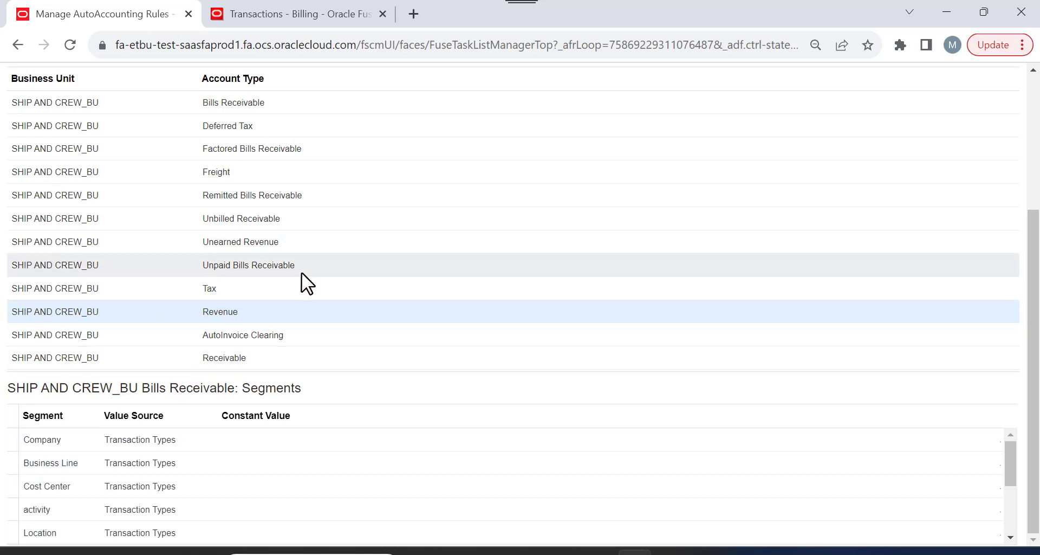
scroll(273, 277, "up", 2)
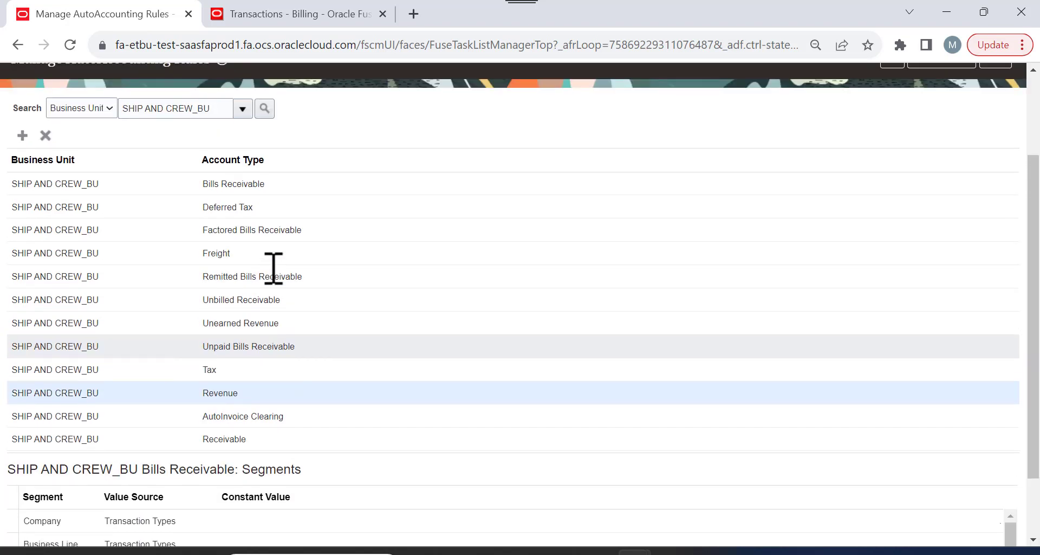
Select the Bills Receivable rule and the Unearned Revenue rule in turn to review their segments.
left_click(243, 184)
scroll(382, 301, "down", 2)
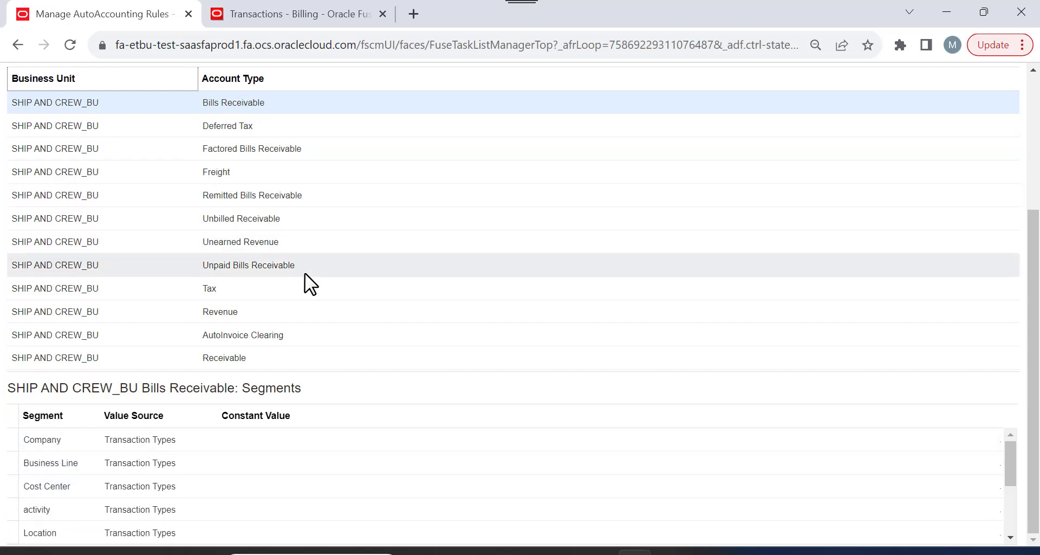
left_click(261, 241)
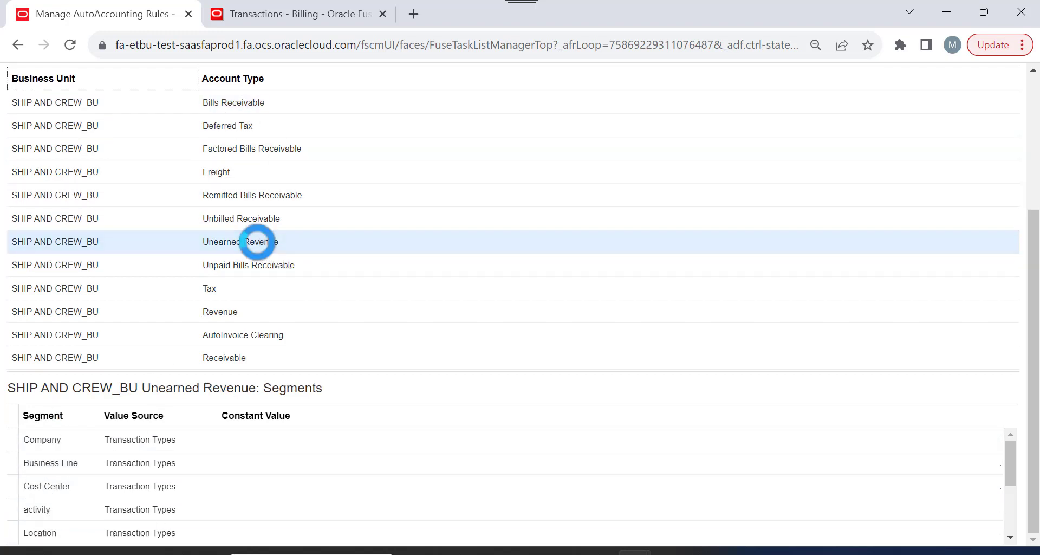
scroll(125, 459, "down", 1)
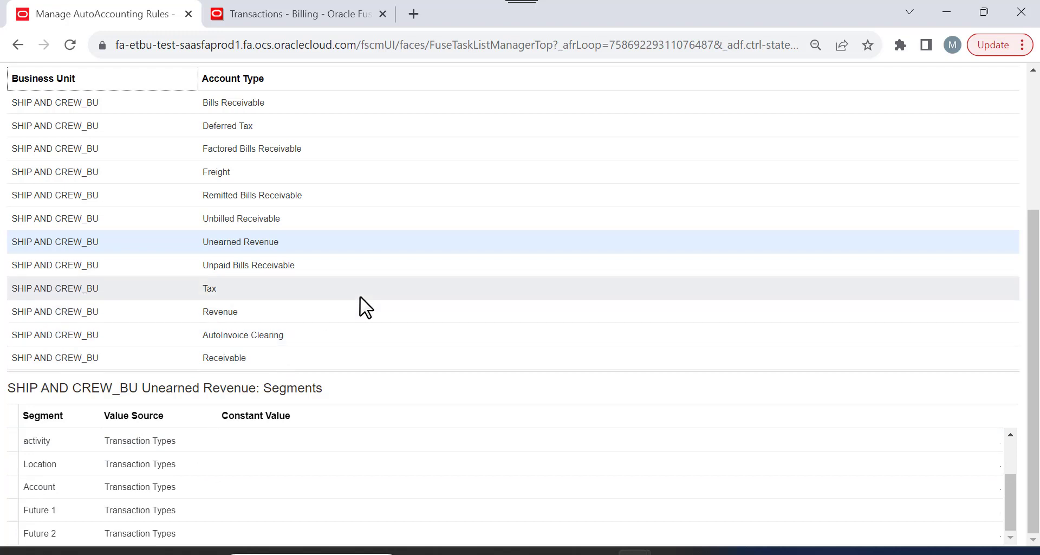
scroll(360, 295, "up", 3)
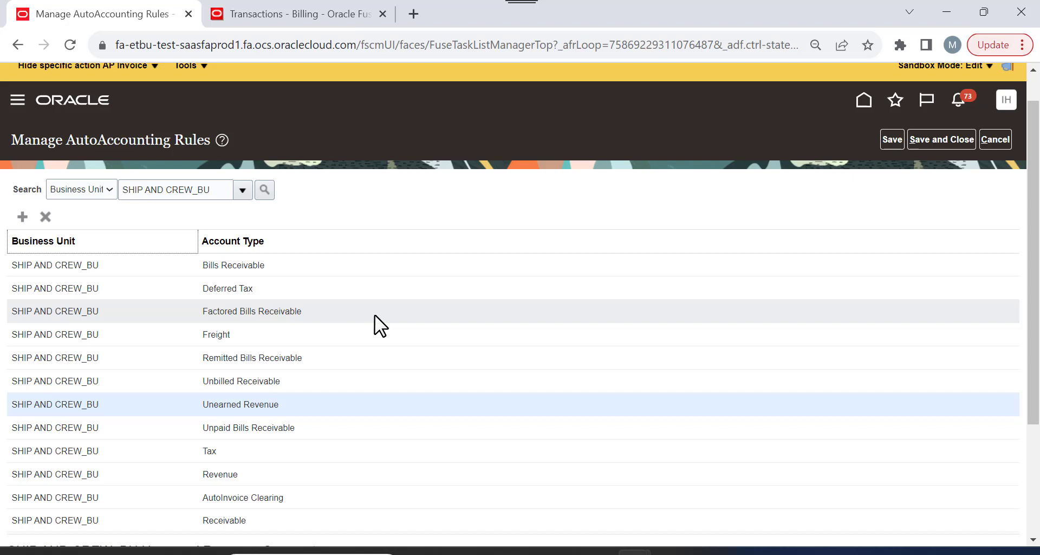
scroll(356, 288, "down", 3)
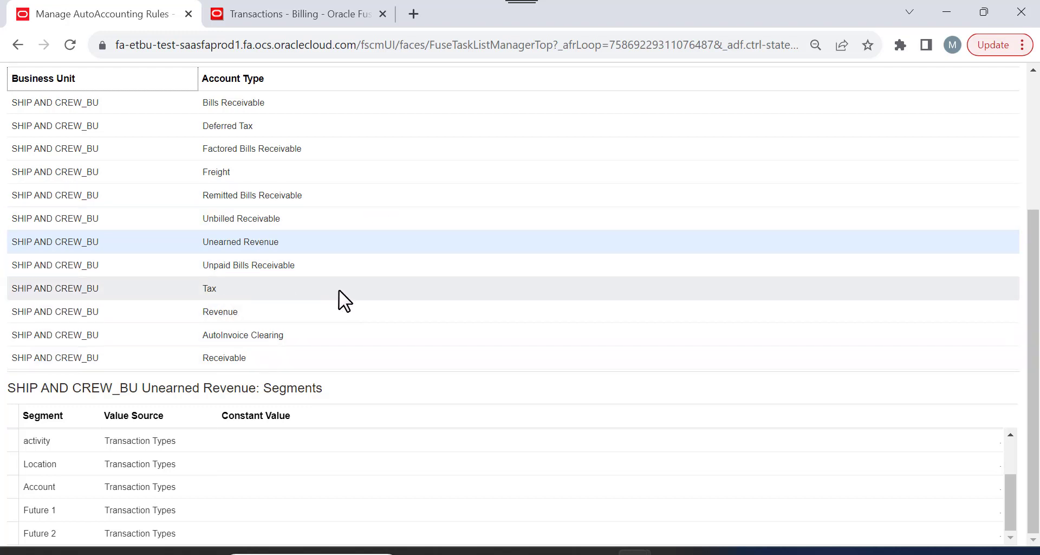
scroll(320, 267, "up", 1)
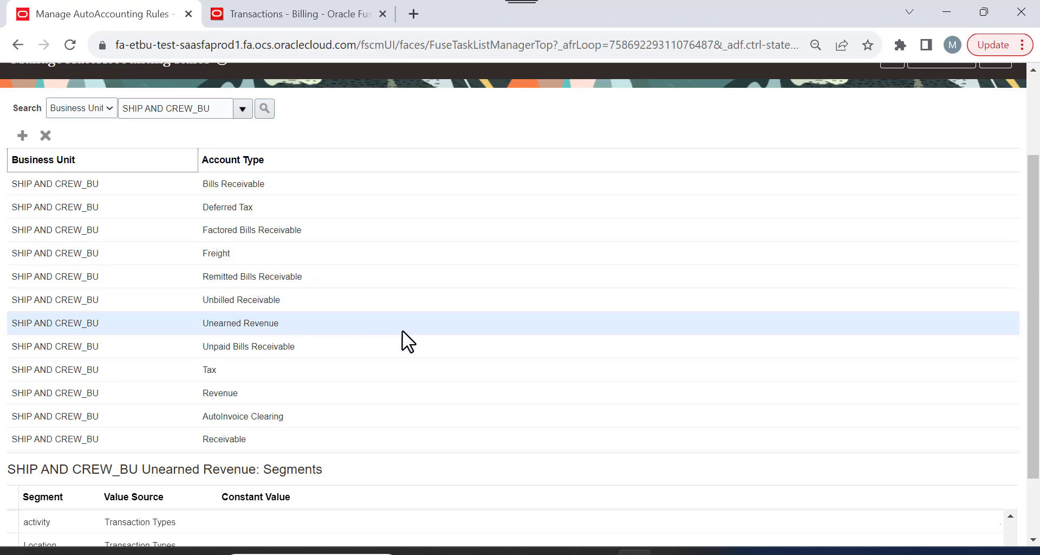
scroll(313, 323, "down", 2)
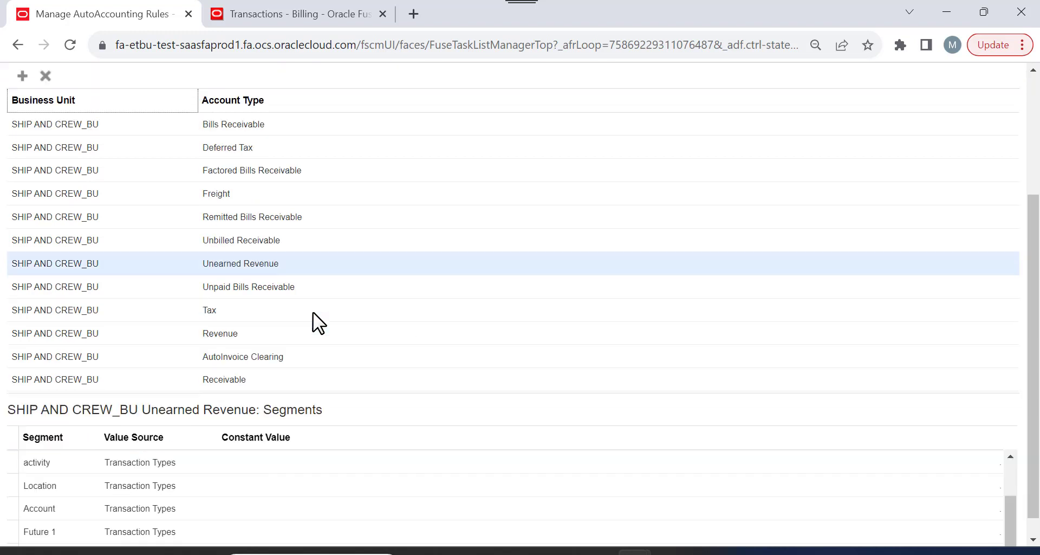
scroll(435, 278, "up", 2)
scroll(433, 274, "up", 2)
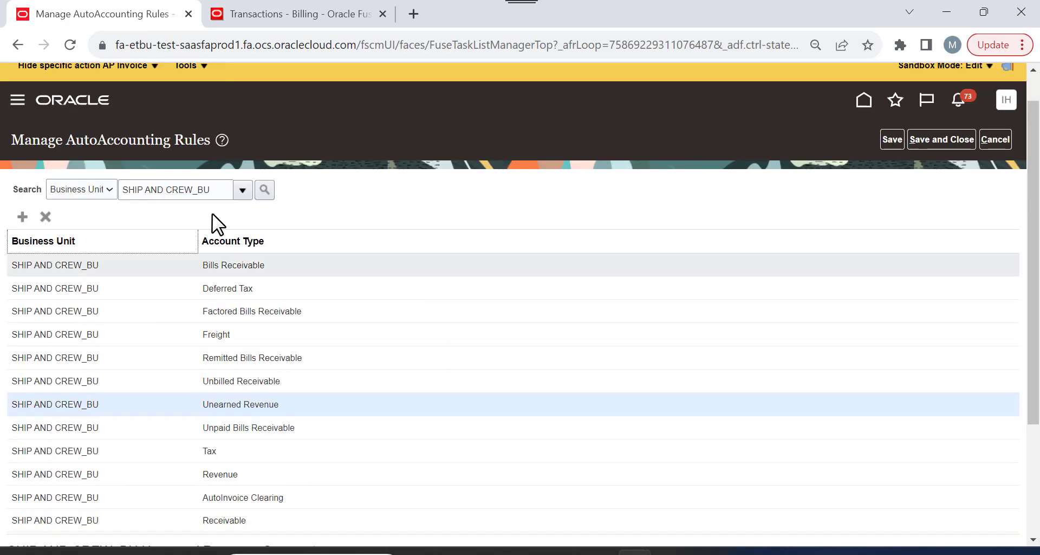
Examine the value source assigned to each segment of the SHIP AND CREW_BU Unearned Revenue rule.
left_click(241, 191)
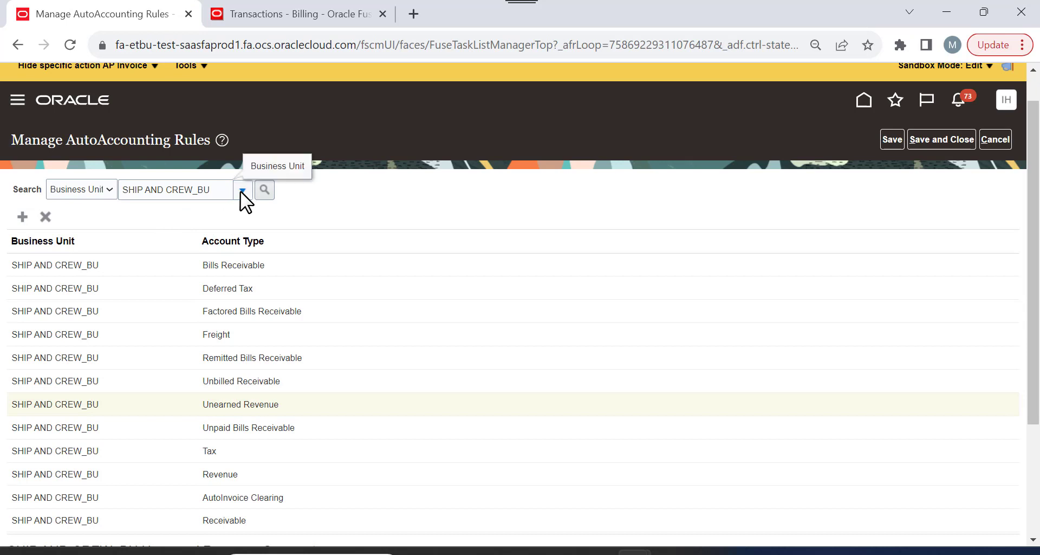
left_click(389, 204)
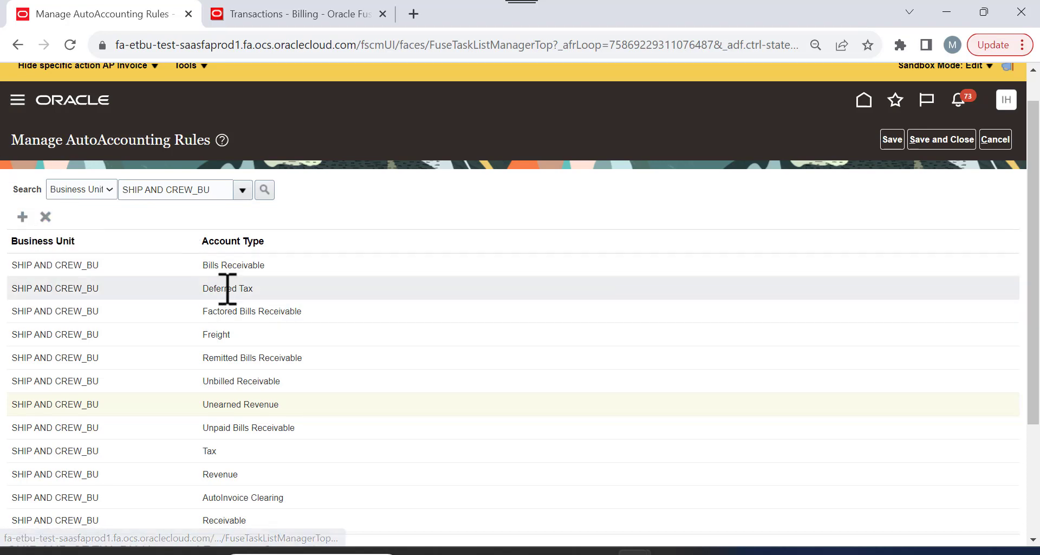
scroll(239, 295, "down", 3)
scroll(196, 271, "up", 4)
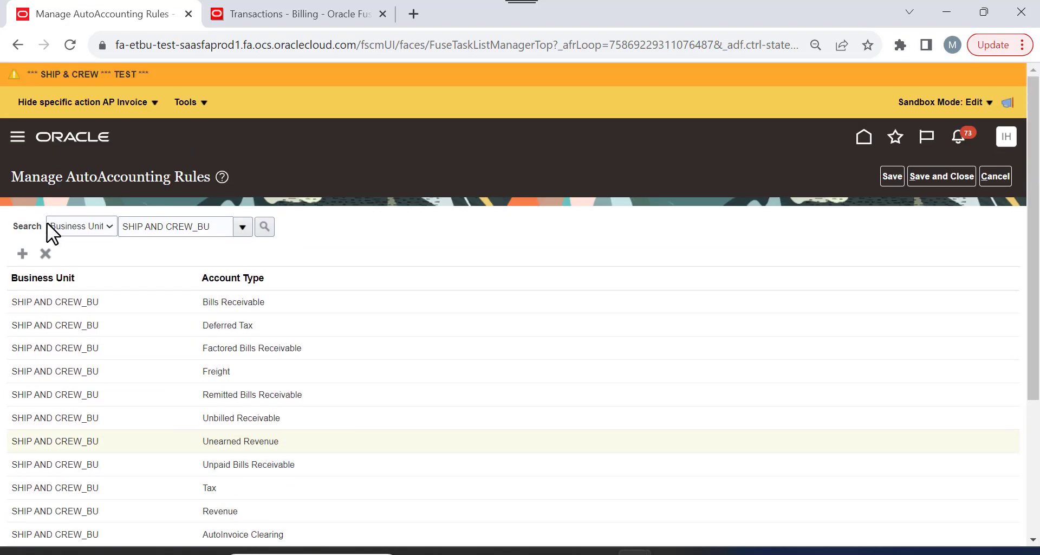
scroll(245, 307, "down", 4)
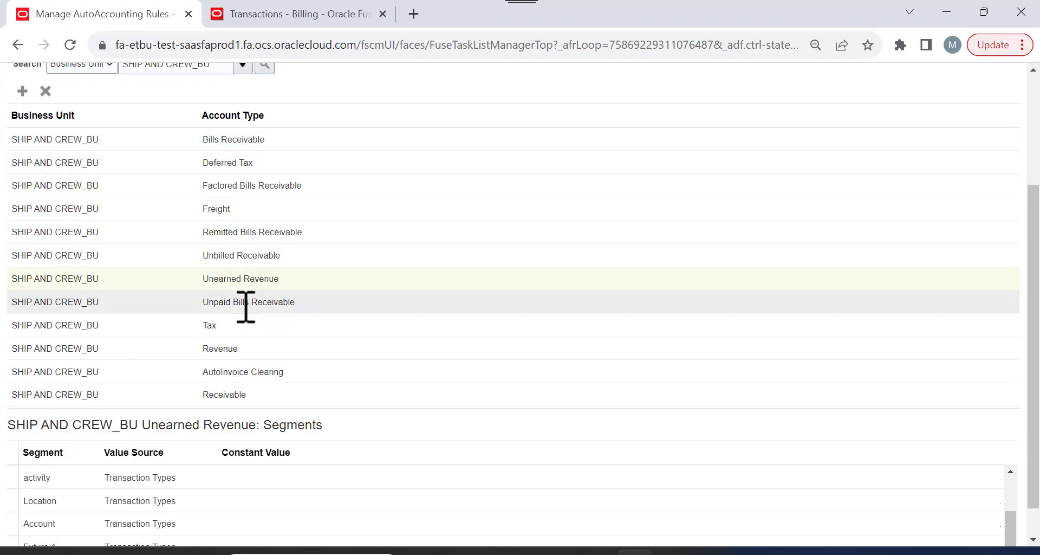
left_click(158, 458)
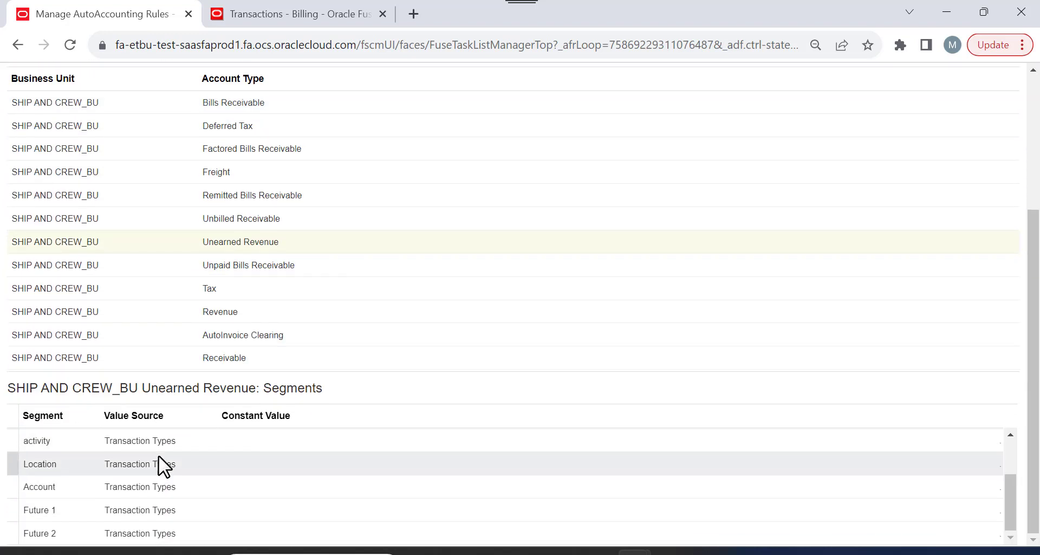
left_click(151, 450)
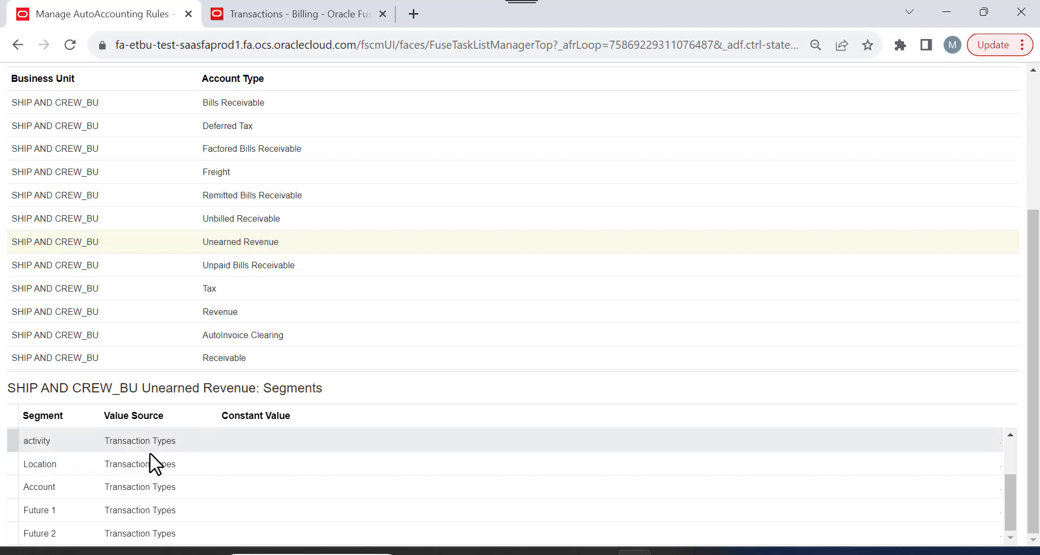
scroll(446, 318, "up", 4)
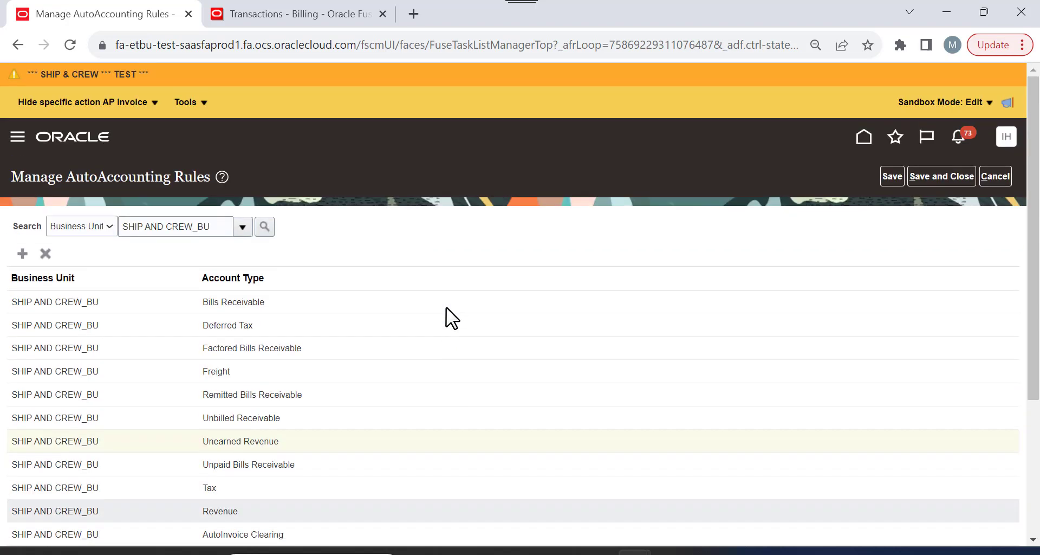
Cancel out of AutoAccounting rule management and switch to the Book2 workbook in Excel to review the first three guide names.
left_click(1003, 179)
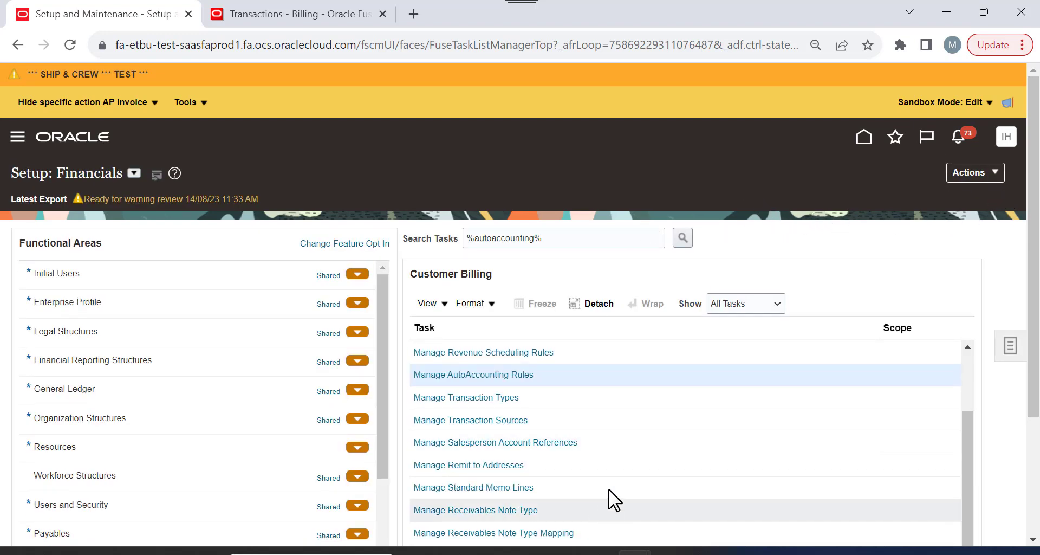
mouse_move(598, 551)
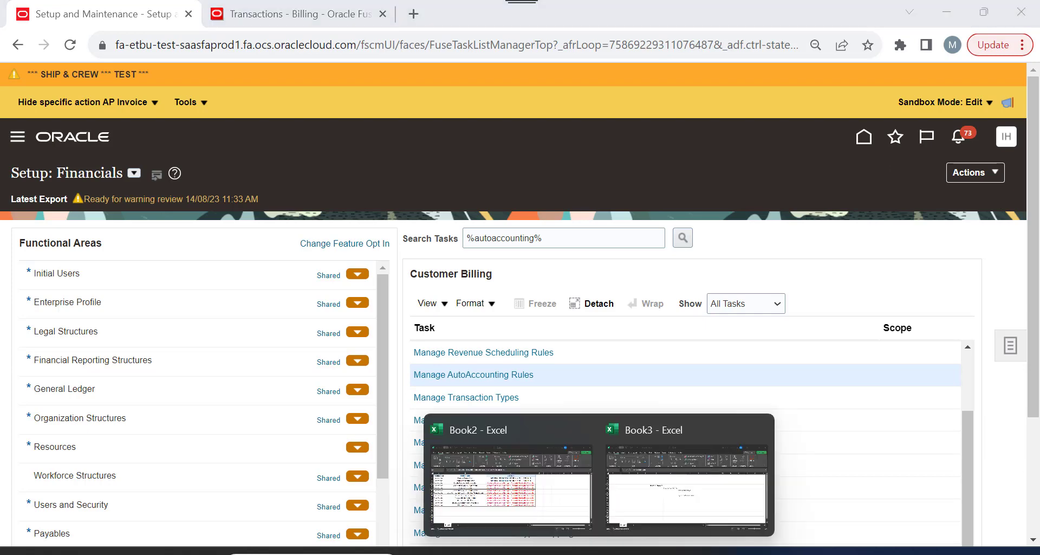
left_click(662, 504)
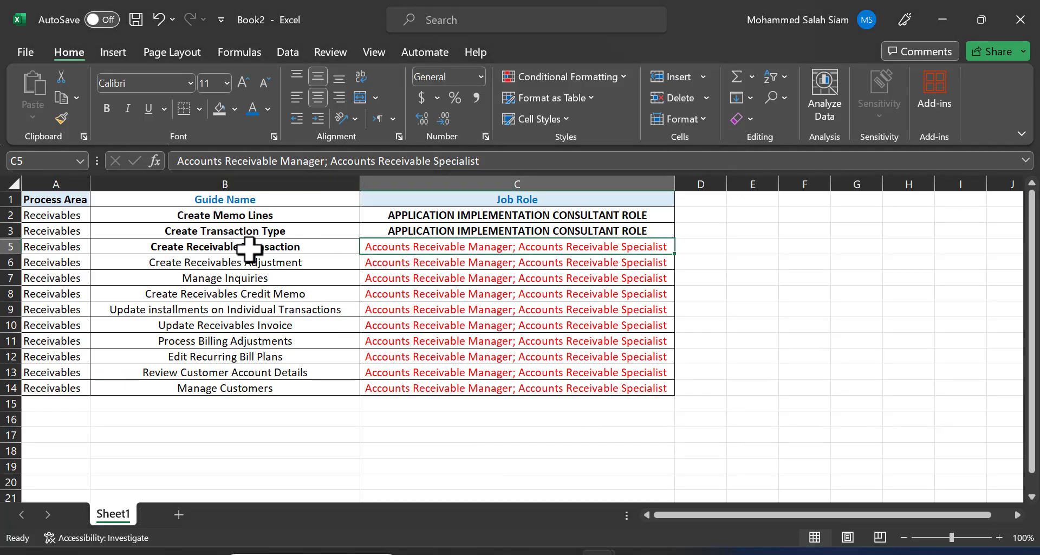
left_click_drag(234, 213, 318, 247)
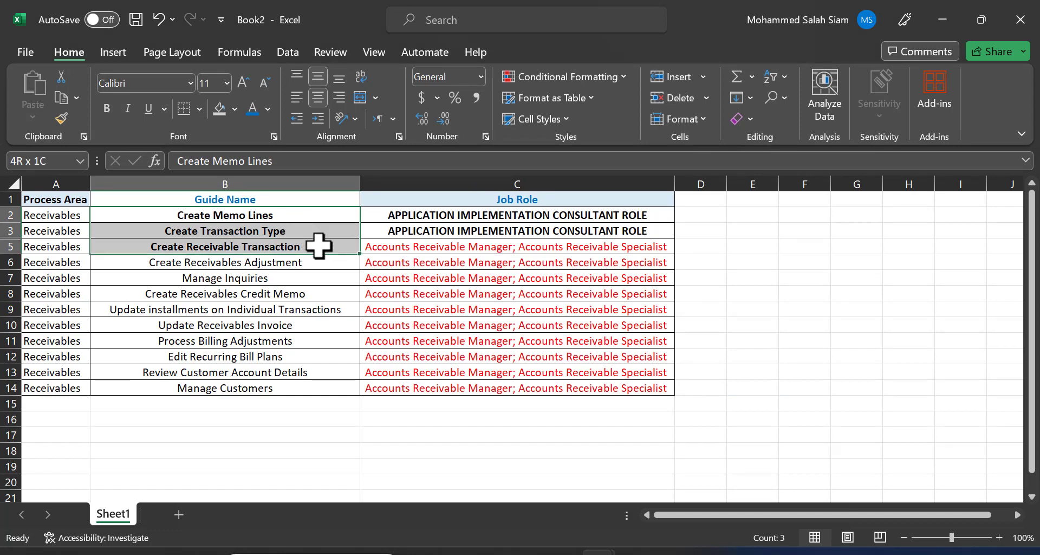
Insert a row above Create Receivable Transaction and enter the guide name "autoaccounting manage role" in B5.
right_click(10, 247)
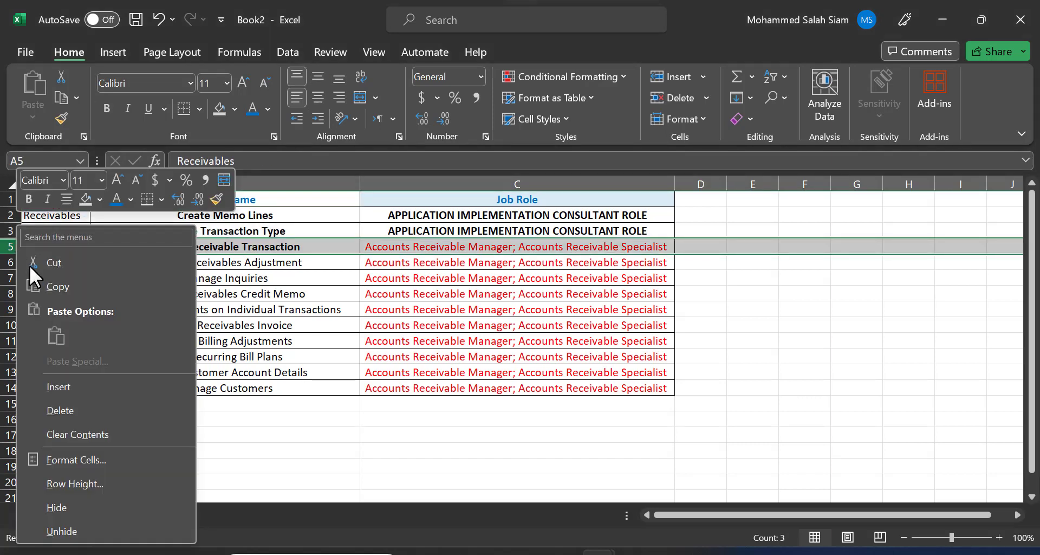
left_click(79, 386)
left_click(198, 246)
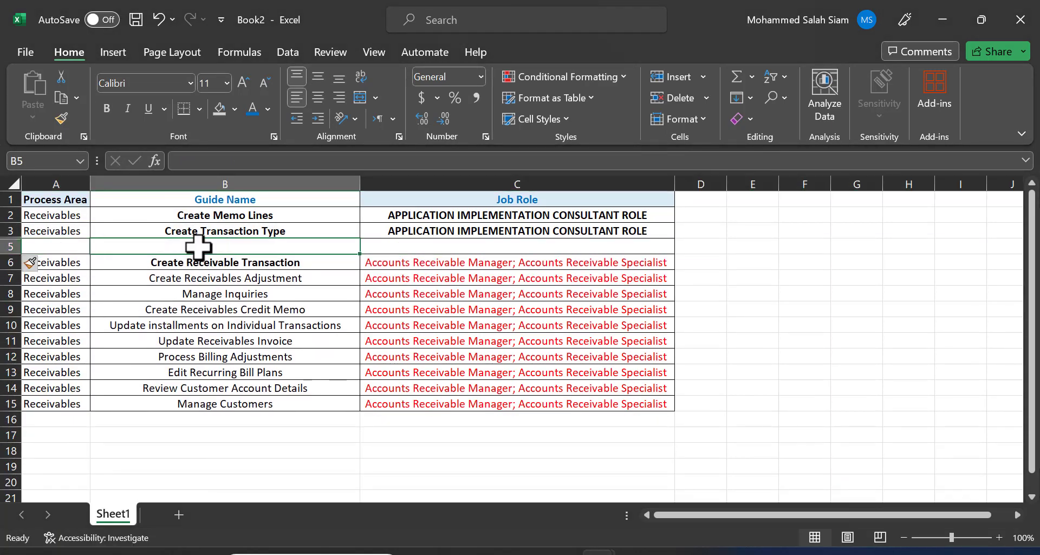
type("auto")
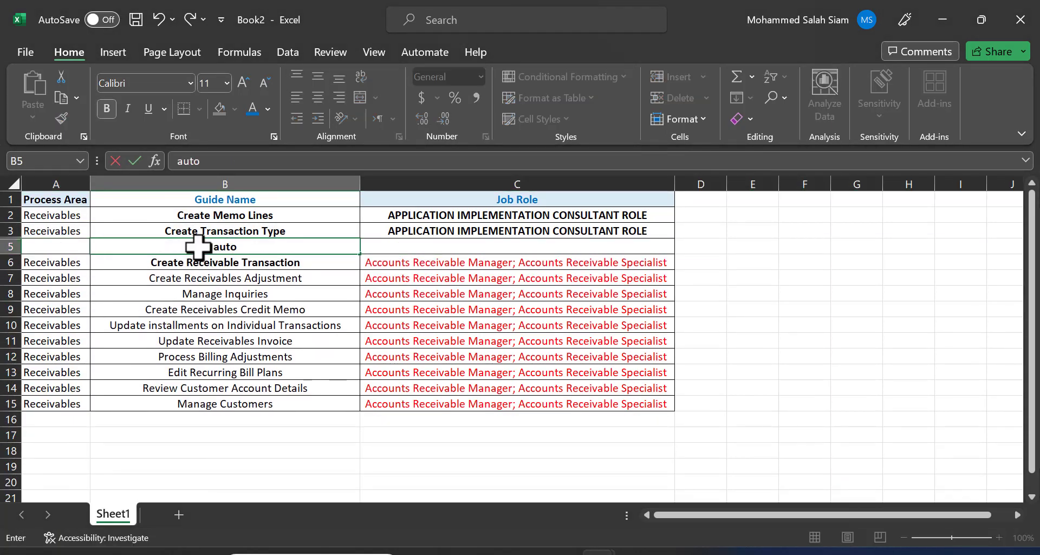
type("accounting")
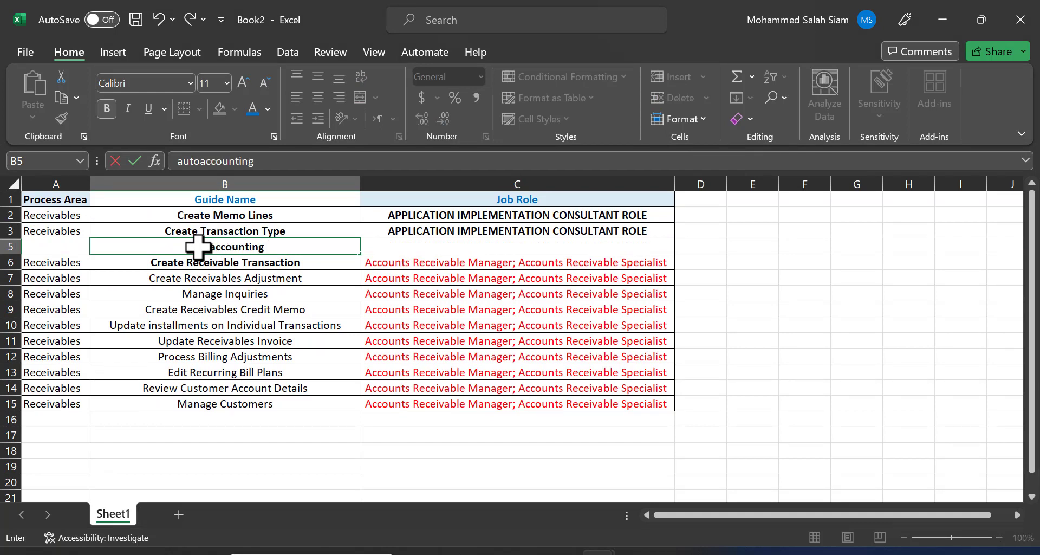
type(" manage")
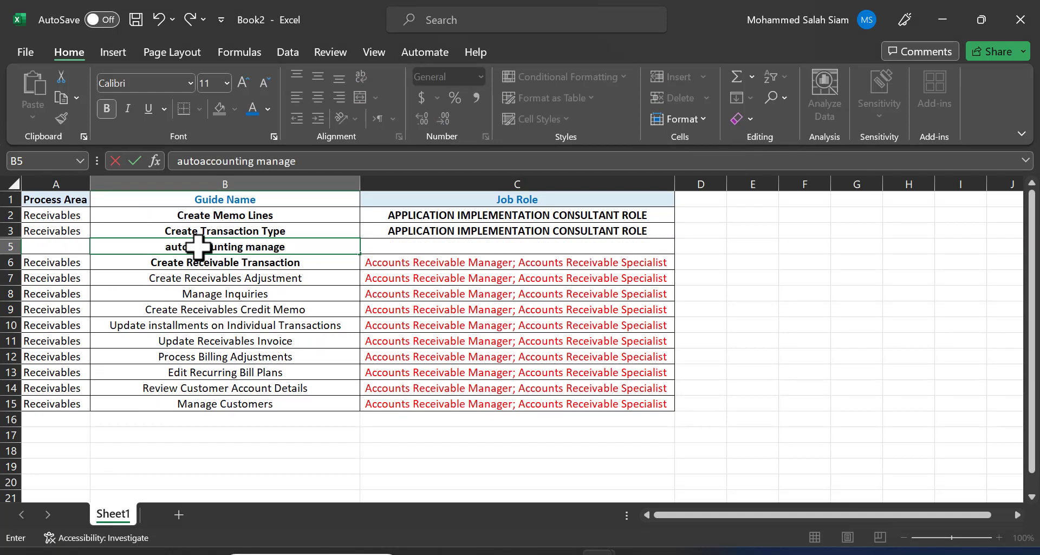
type(" role")
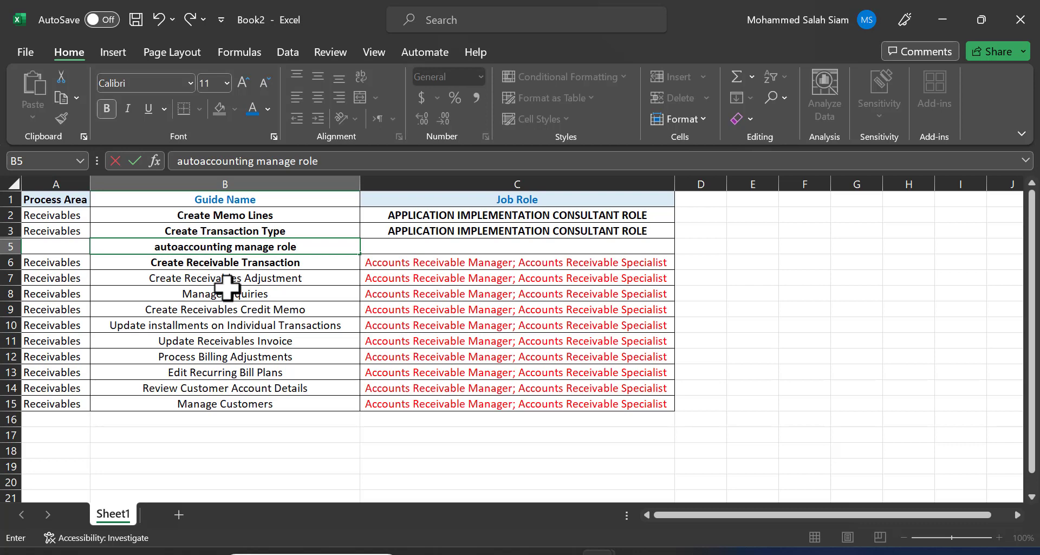
left_click(246, 292)
Enter Receivables as the process area of the new autoaccounting row in A5.
left_click(56, 248)
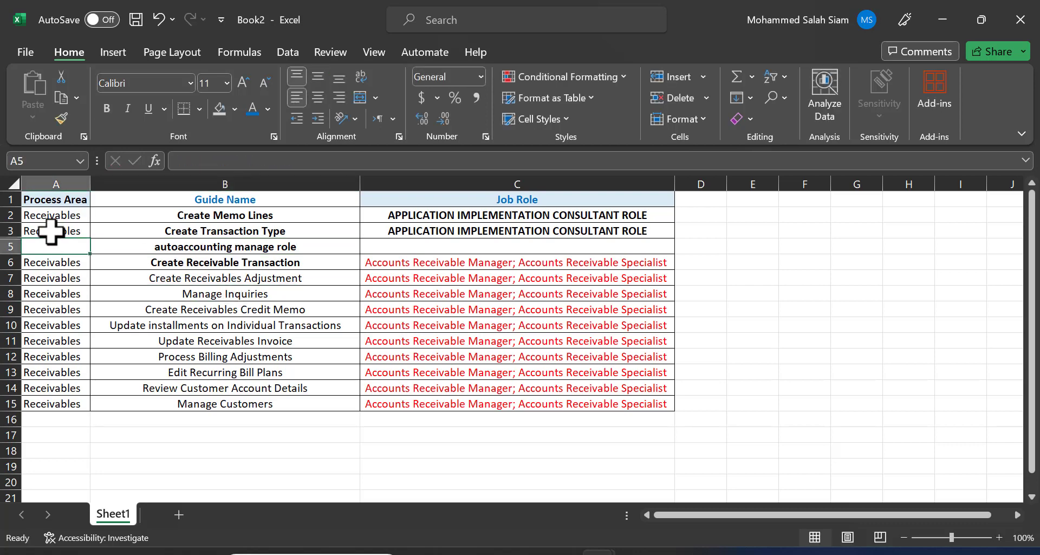
type("receivables")
left_click(174, 262)
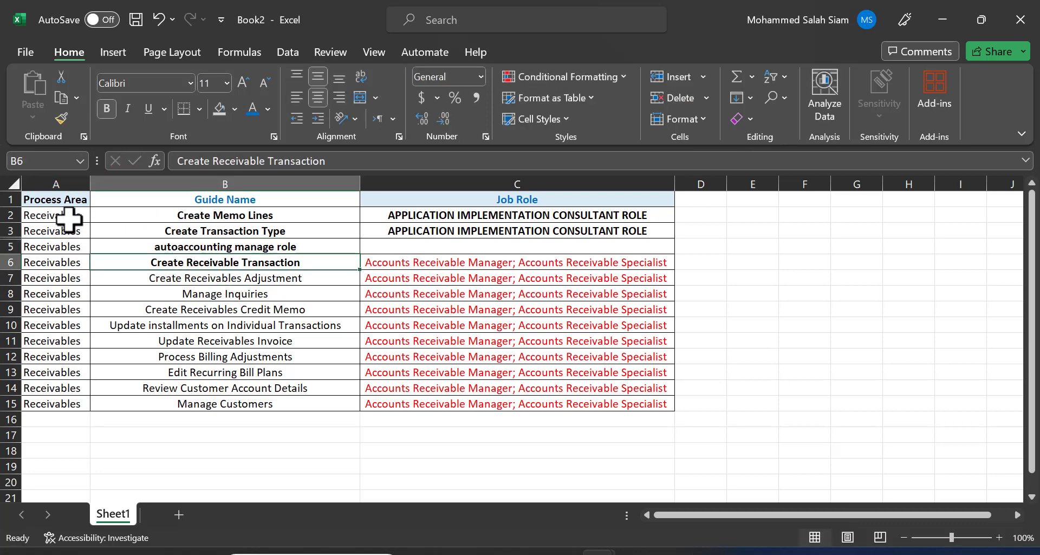
Fill the rows from Create Memo Lines through Create Receivable Transaction (A2:C6) with green.
left_click(69, 215)
left_click_drag(195, 241, 433, 266)
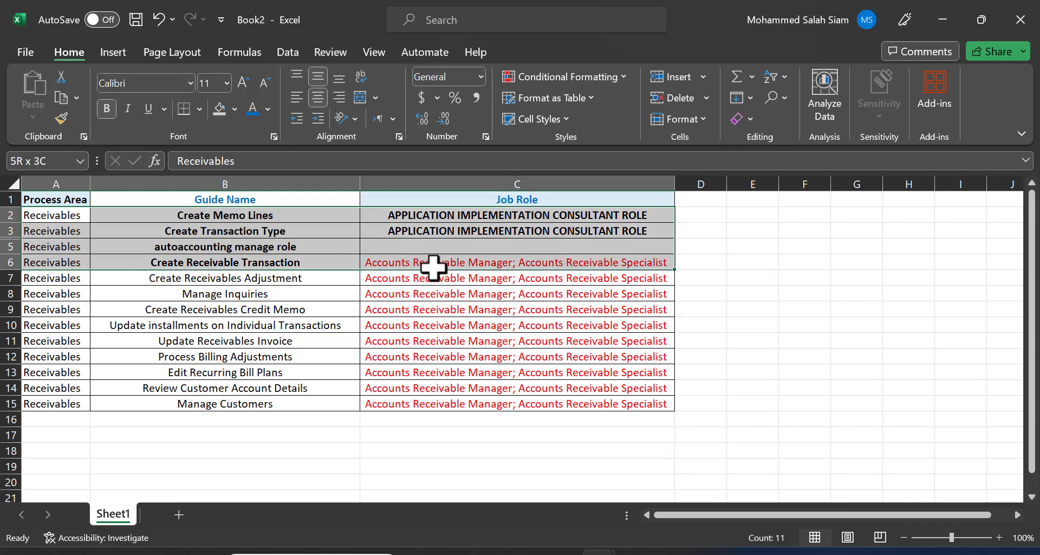
left_click(234, 109)
left_click(288, 262)
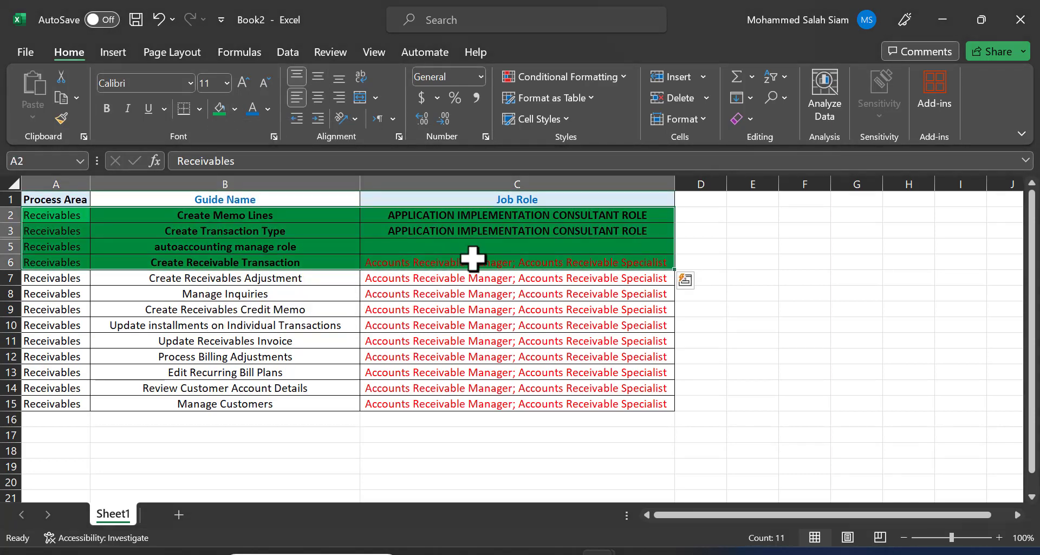
Copy the APPLICATION IMPLEMENTATION CONSULTANT ROLE job role from C3 into C5 for the autoaccounting manage role row.
left_click(459, 264)
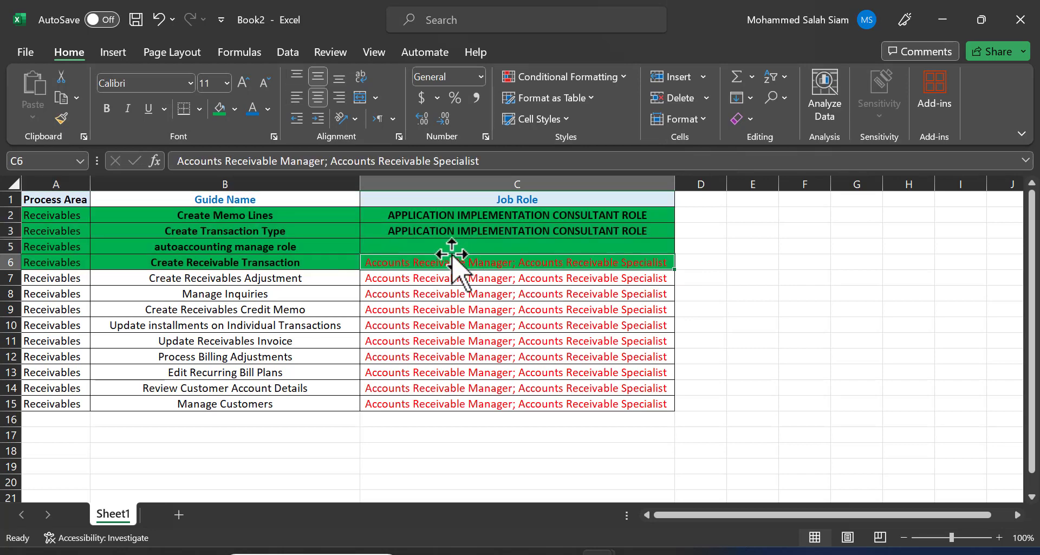
left_click(427, 231)
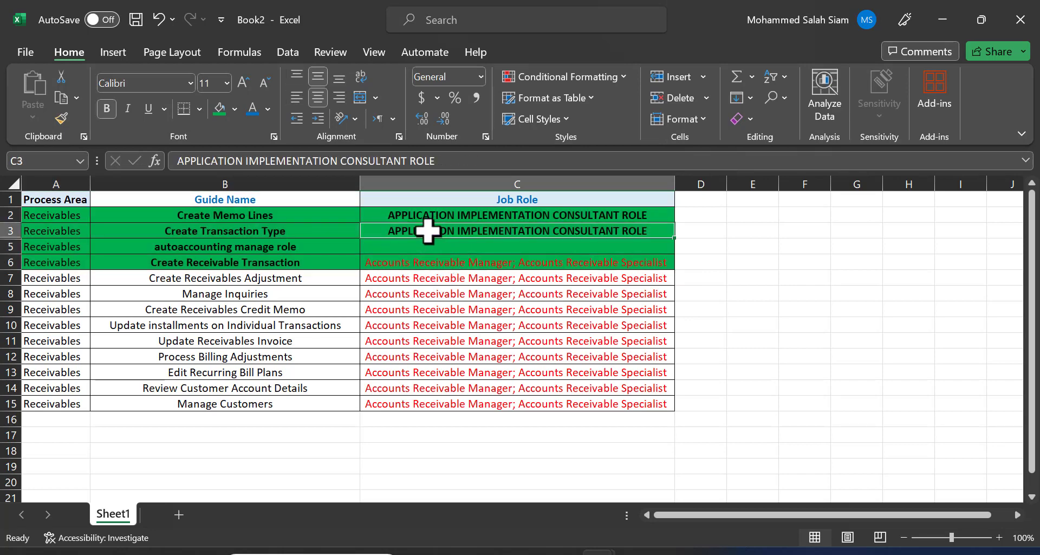
key("ctrl+c")
left_click(419, 247)
key("ctrl+v")
left_click(544, 294)
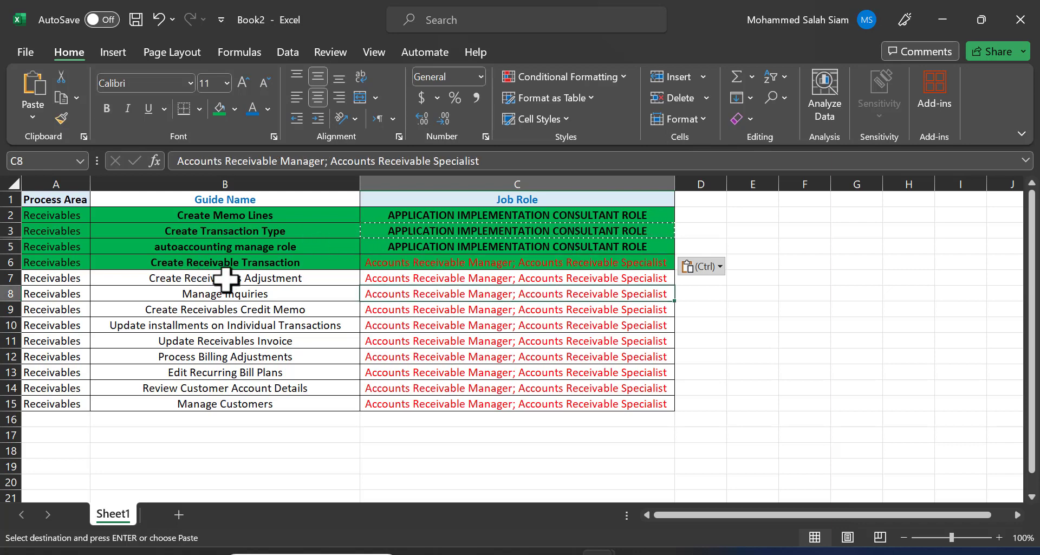
Replace the fill of the Create Receivable Transaction row (row 6) with the lightest grey.
left_click(279, 262)
left_click(10, 262)
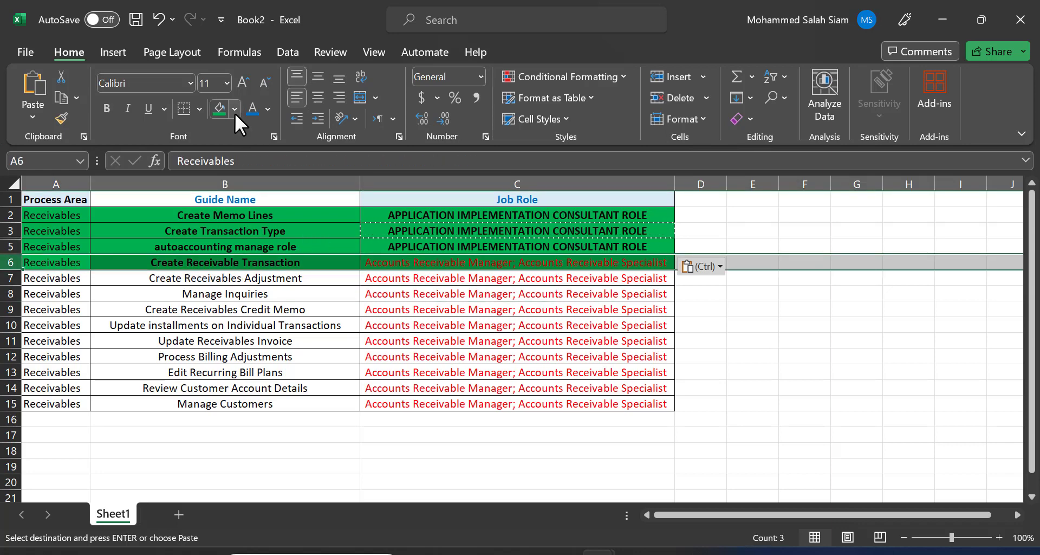
left_click(235, 113)
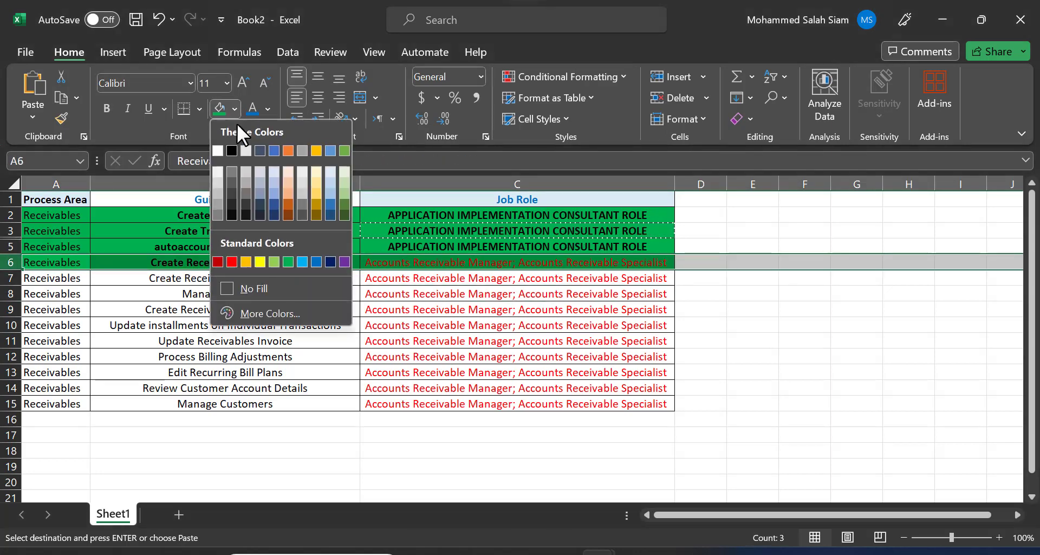
left_click(217, 173)
left_click(336, 274)
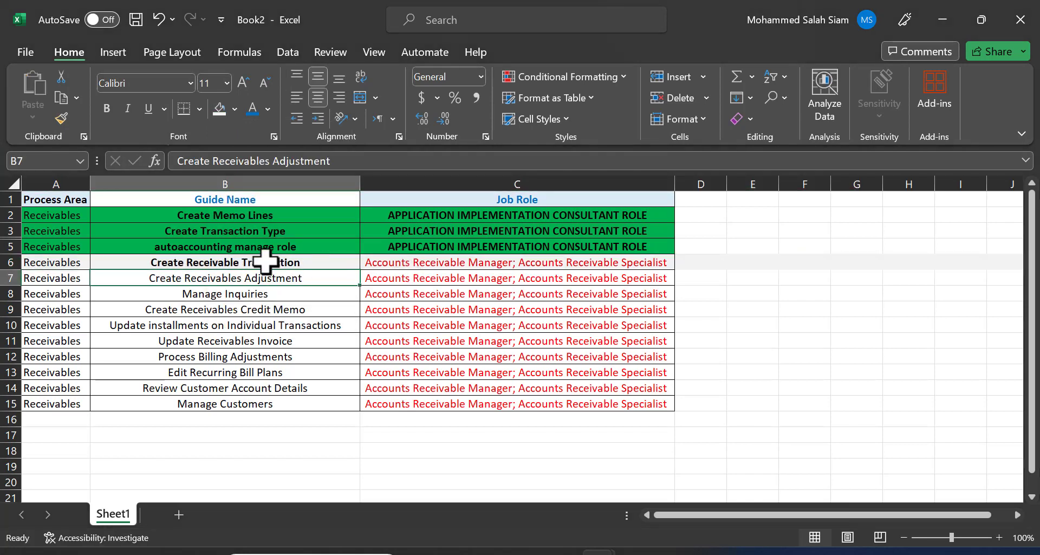
left_click(295, 263)
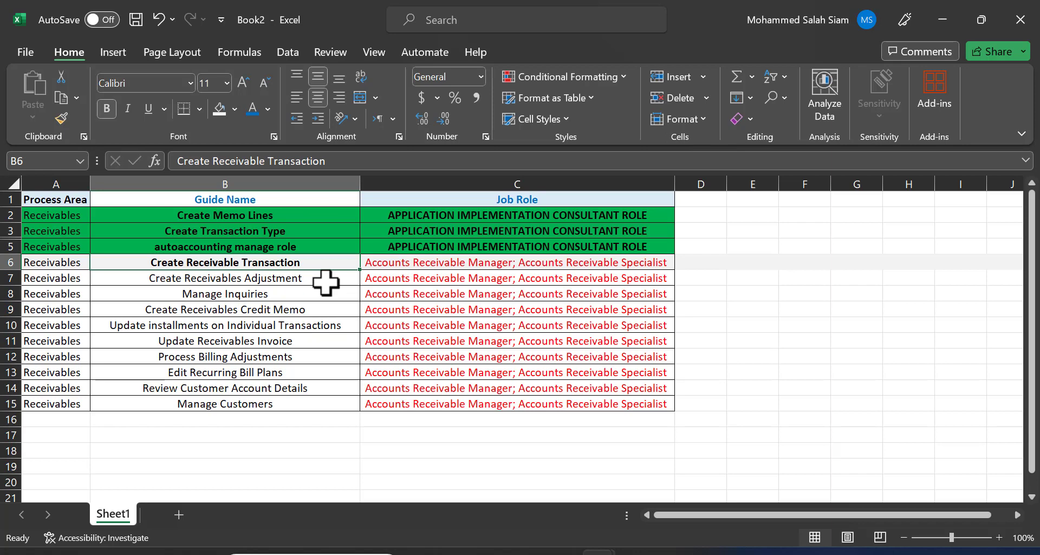
Switch to Oracle Fusion in the browser and reopen the Billing work area from the Receivables apps on the home page.
key("alt+Tab")
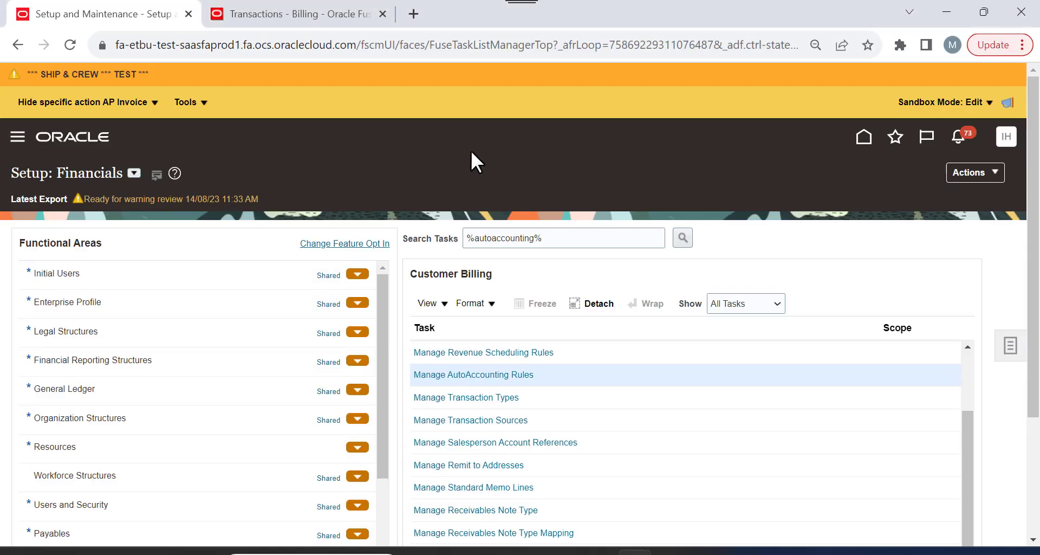
left_click(303, 11)
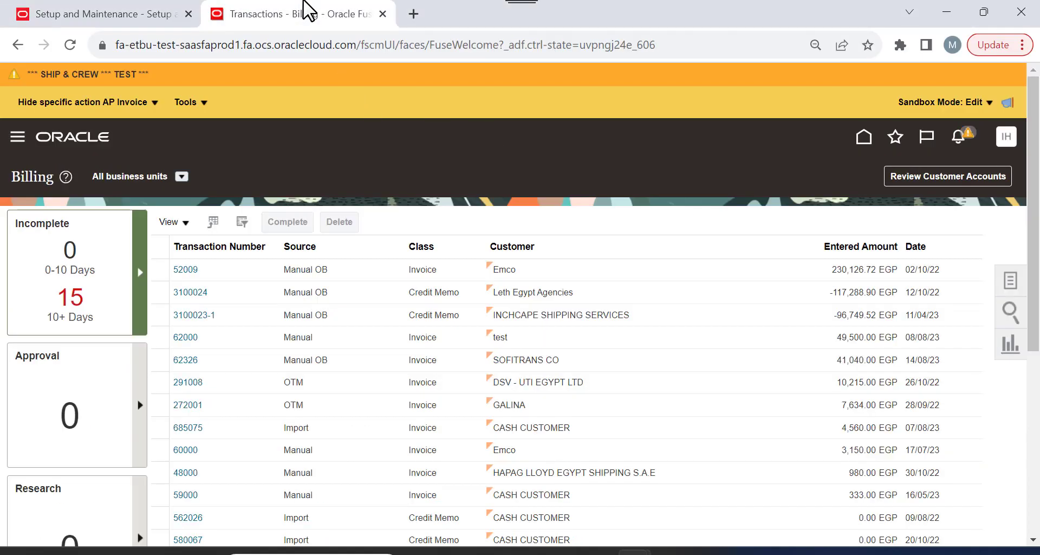
left_click(865, 142)
scroll(639, 251, "down", 2)
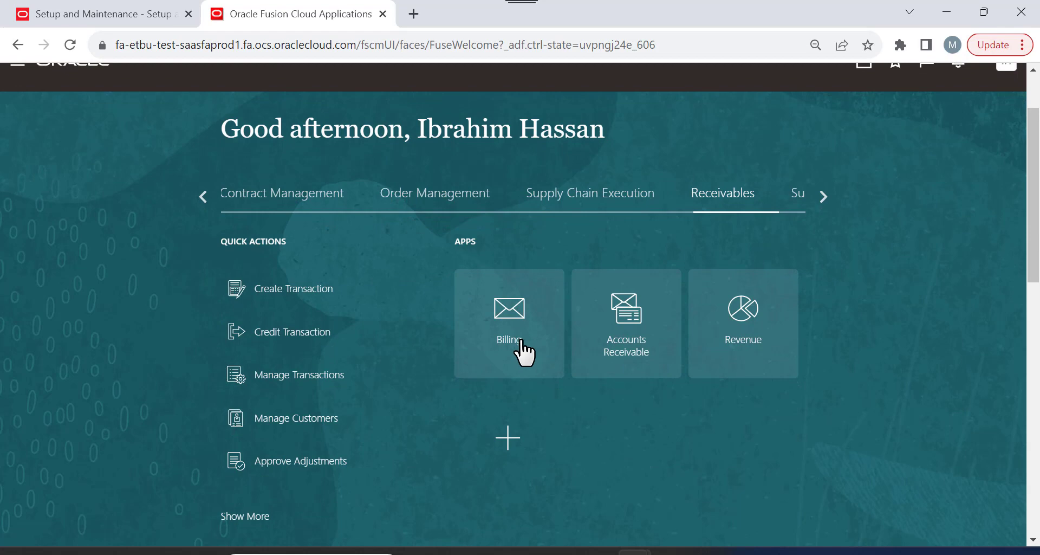
left_click(501, 346)
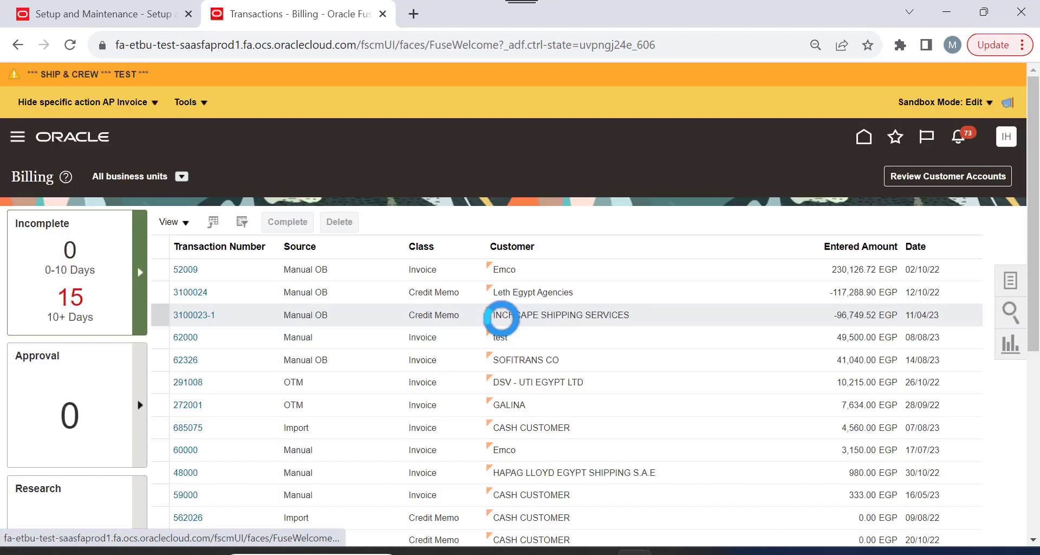
left_click(863, 137)
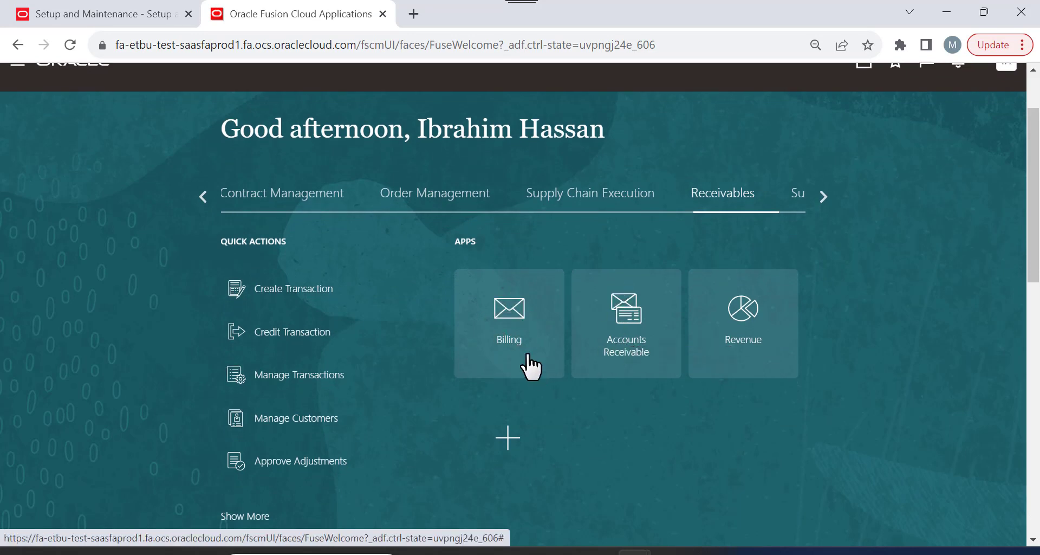
left_click(508, 320)
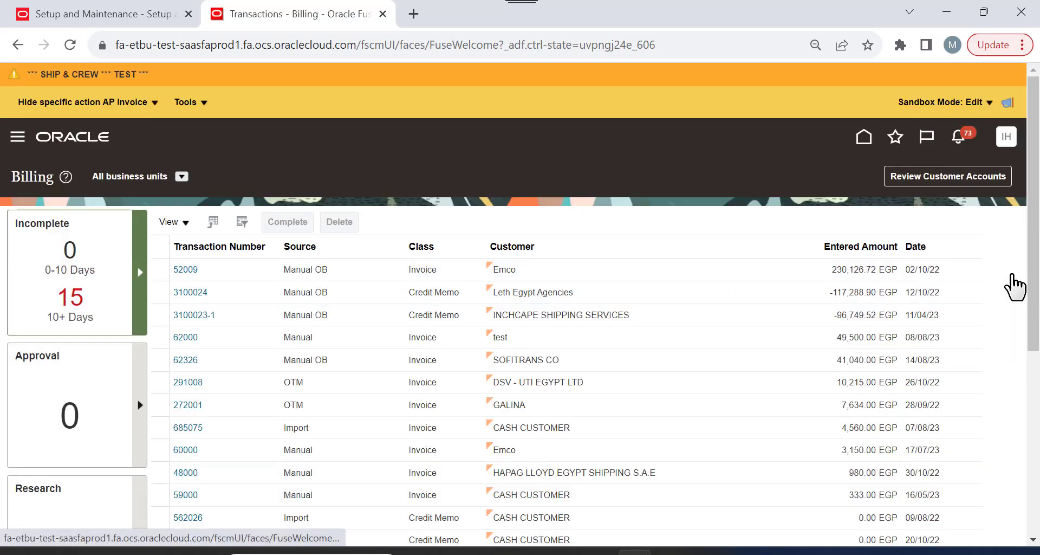
Start creating a new transaction from the Billing tasks and look over the blank form.
left_click(1011, 280)
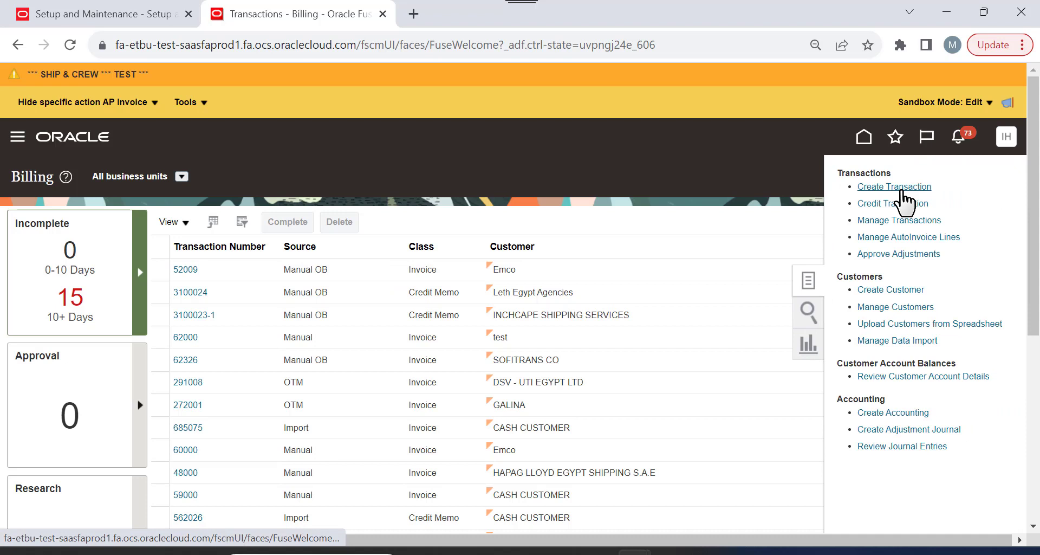
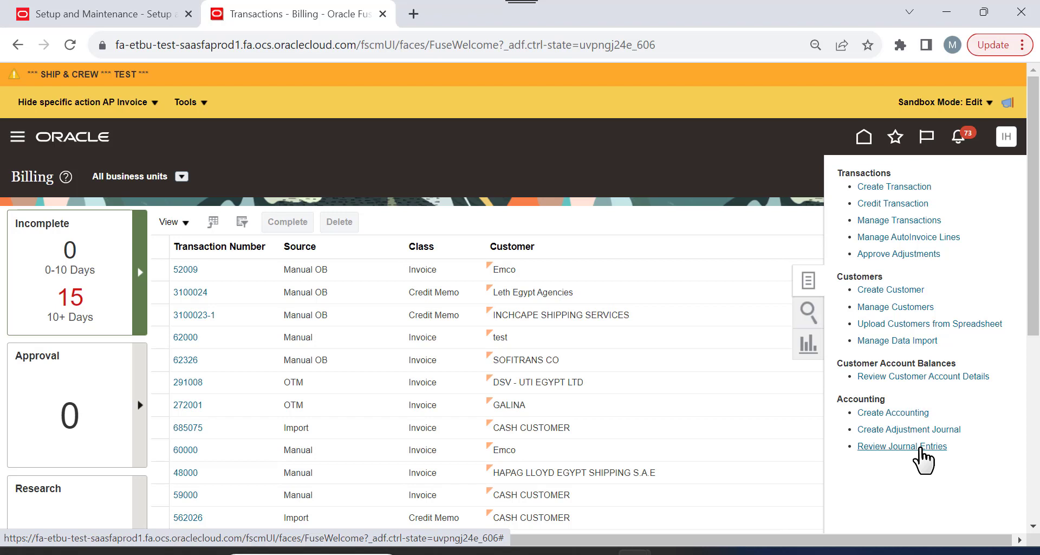
left_click(900, 188)
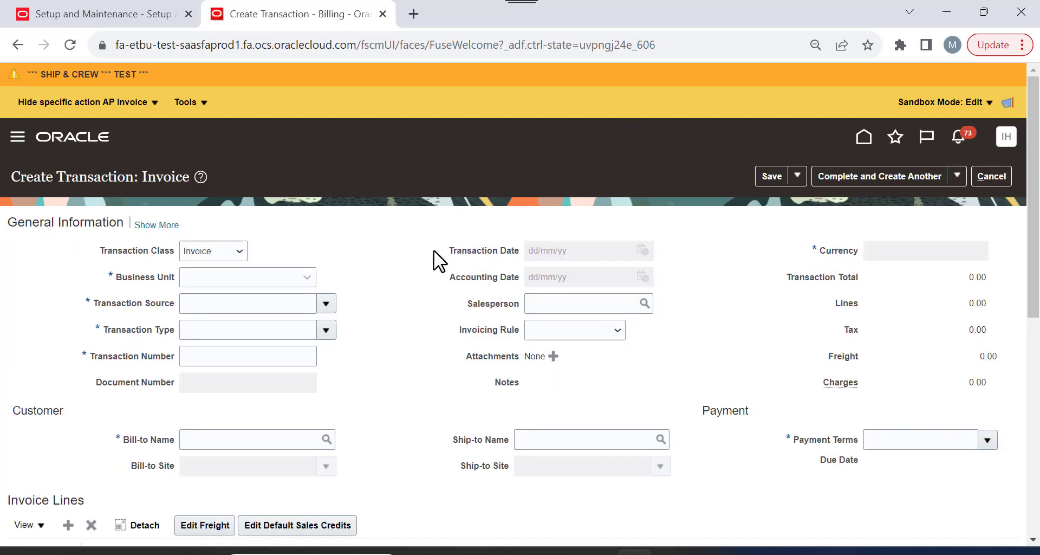
scroll(422, 255, "down", 2)
scroll(202, 261, "up", 3)
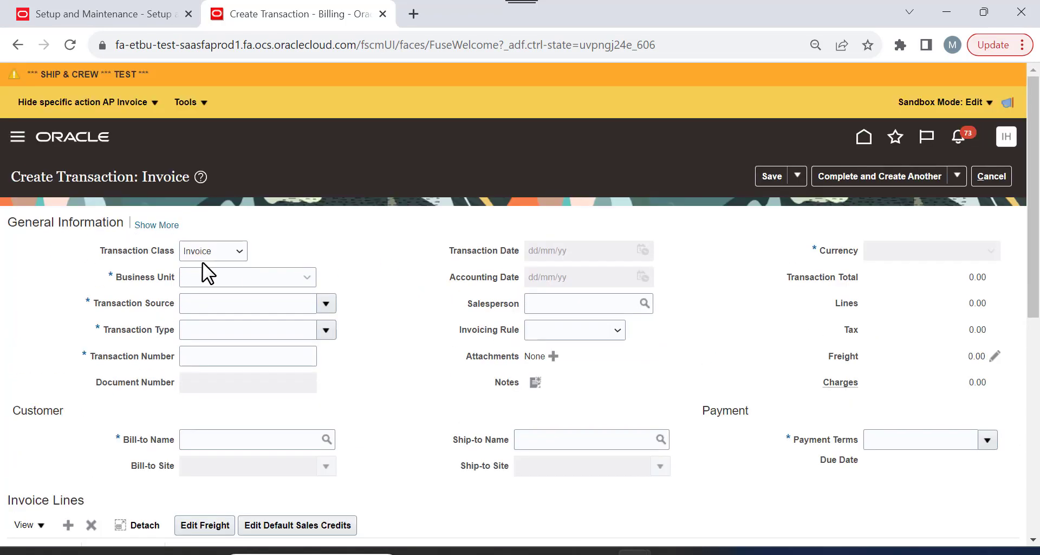
Keep Invoice as the transaction class and set the business unit to SHIP AND CREW_BU.
left_click(227, 252)
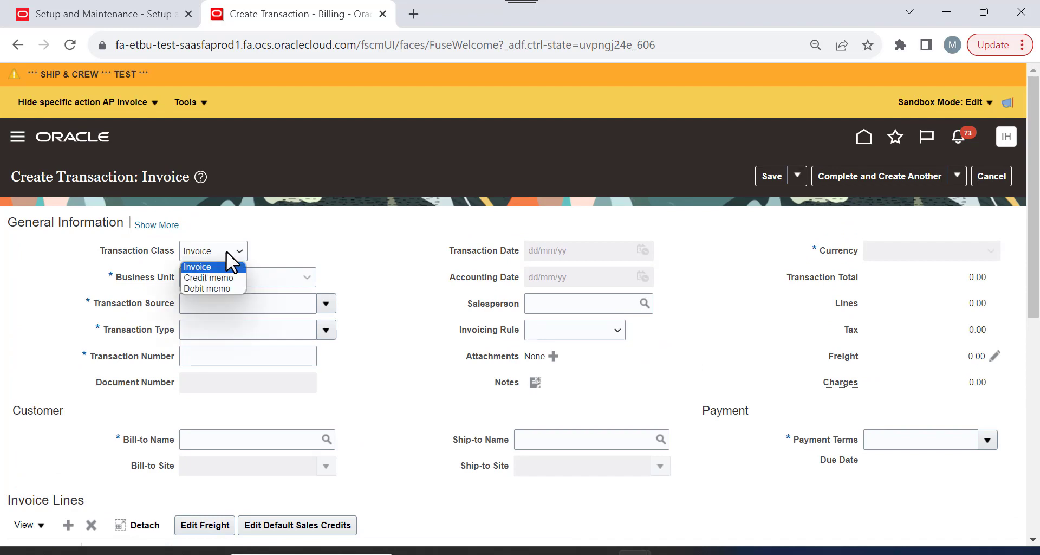
left_click(303, 269)
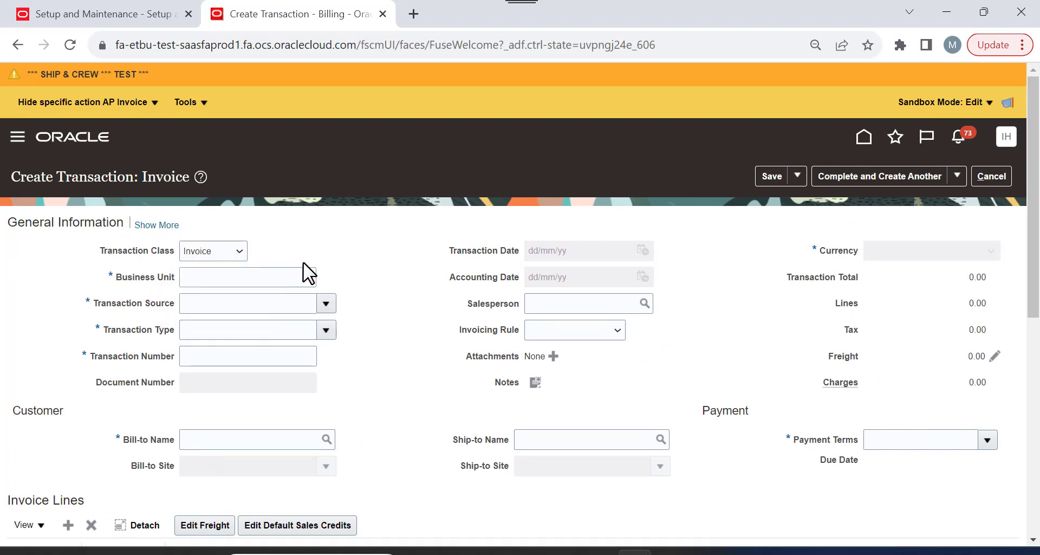
left_click(293, 275)
left_click(255, 369)
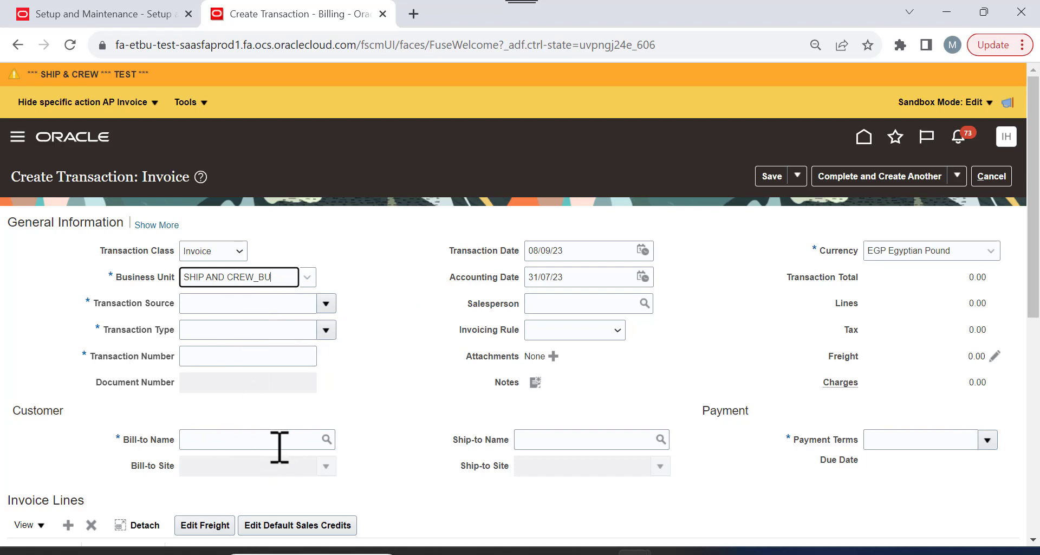
Set the transaction source to Manual and the transaction type to Invoice, leaving the invoicing rule blank.
left_click(327, 303)
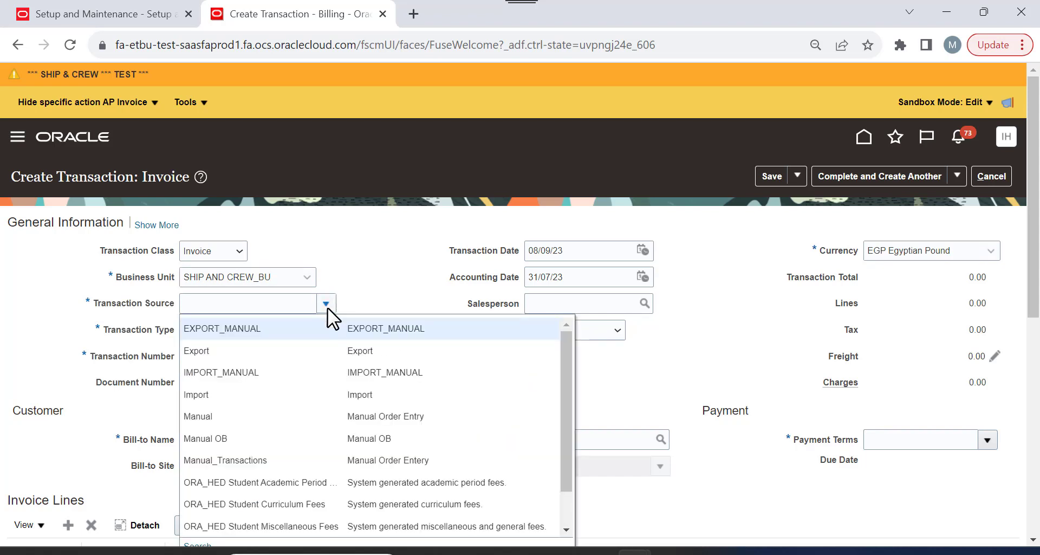
left_click(247, 416)
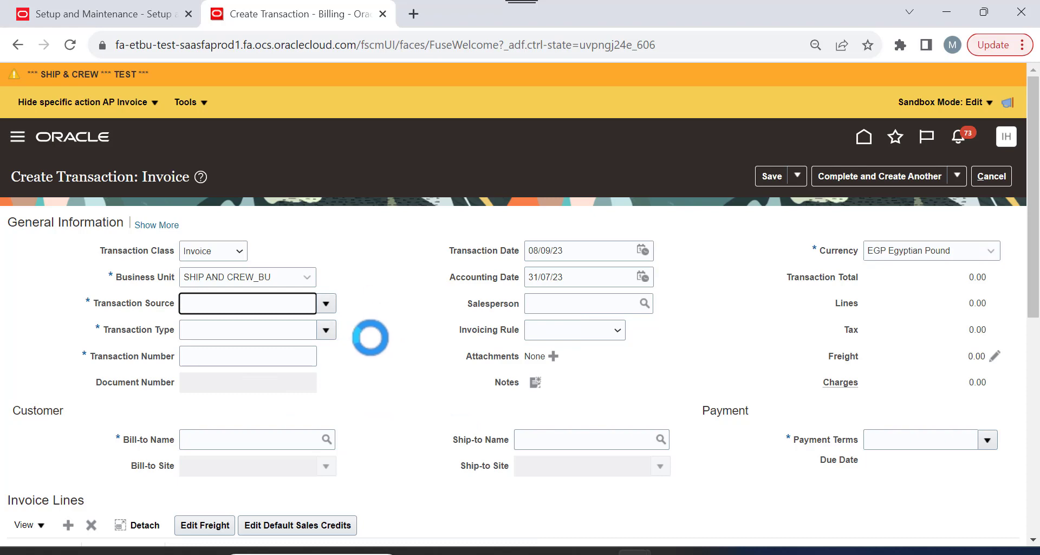
left_click(326, 330)
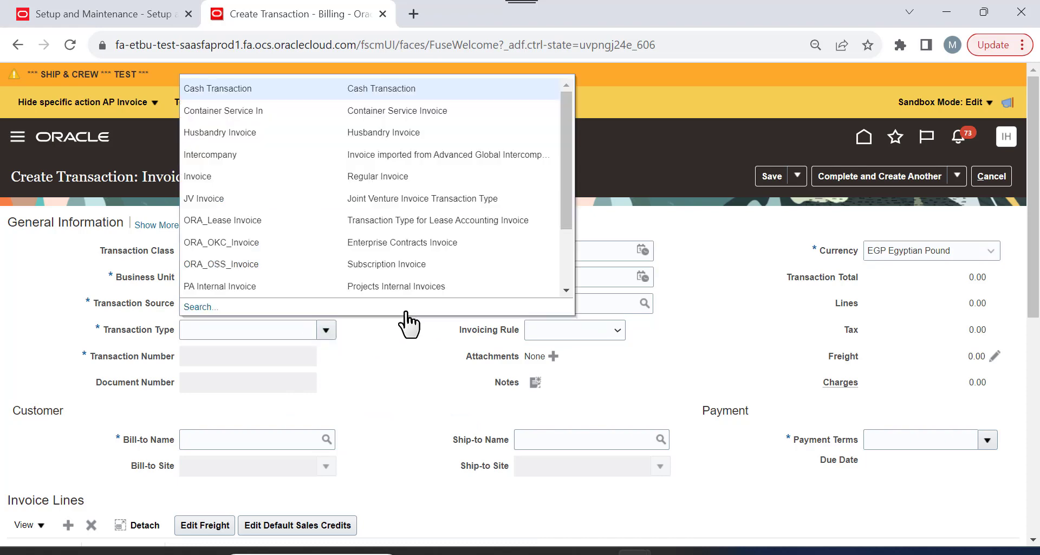
scroll(290, 186, "down", 5)
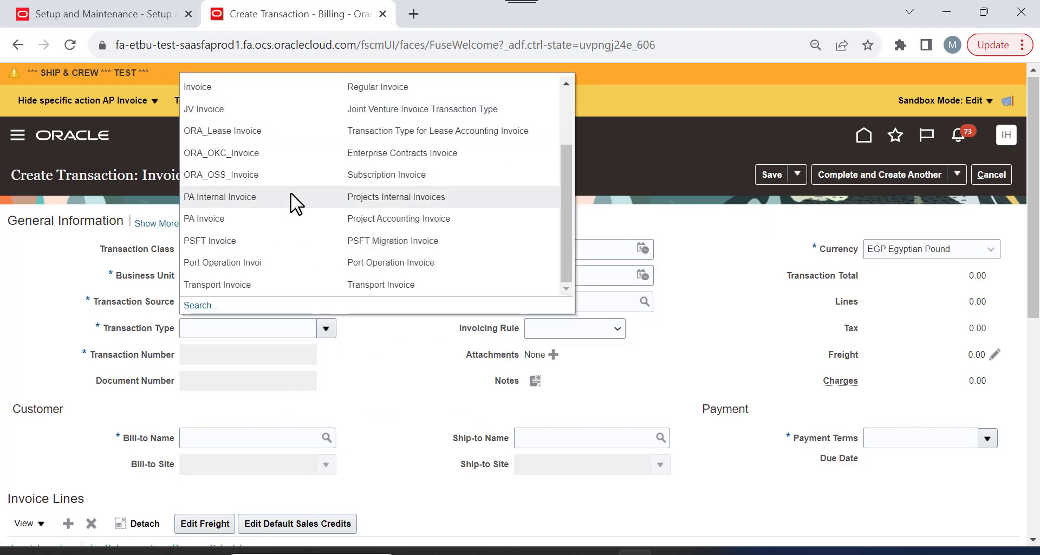
scroll(287, 190, "up", 5)
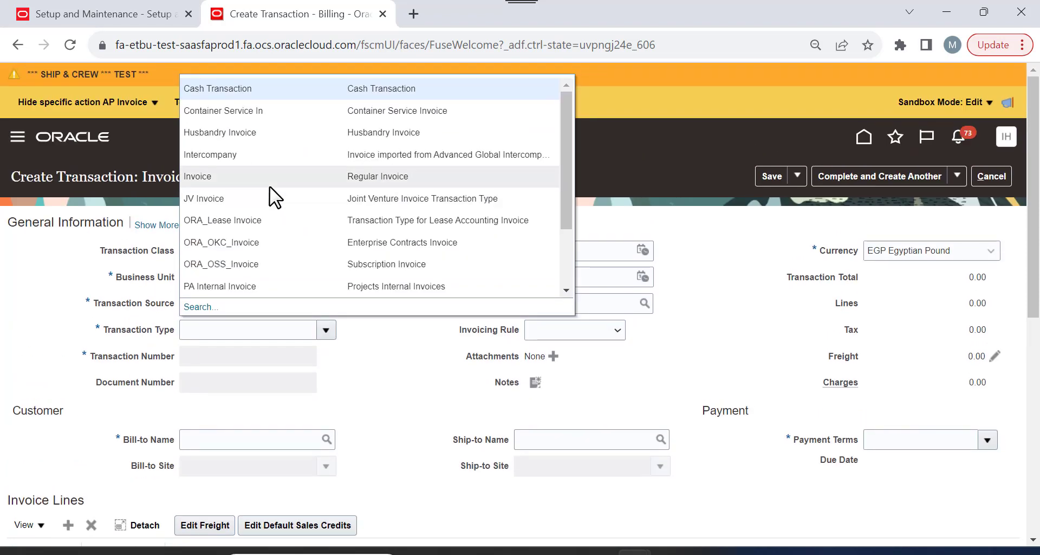
left_click(269, 181)
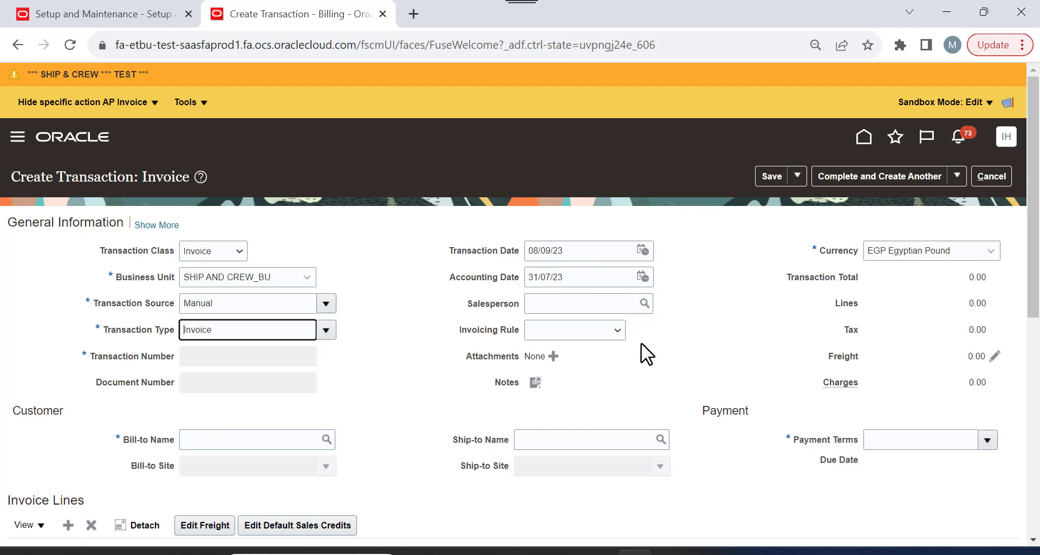
left_click(617, 331)
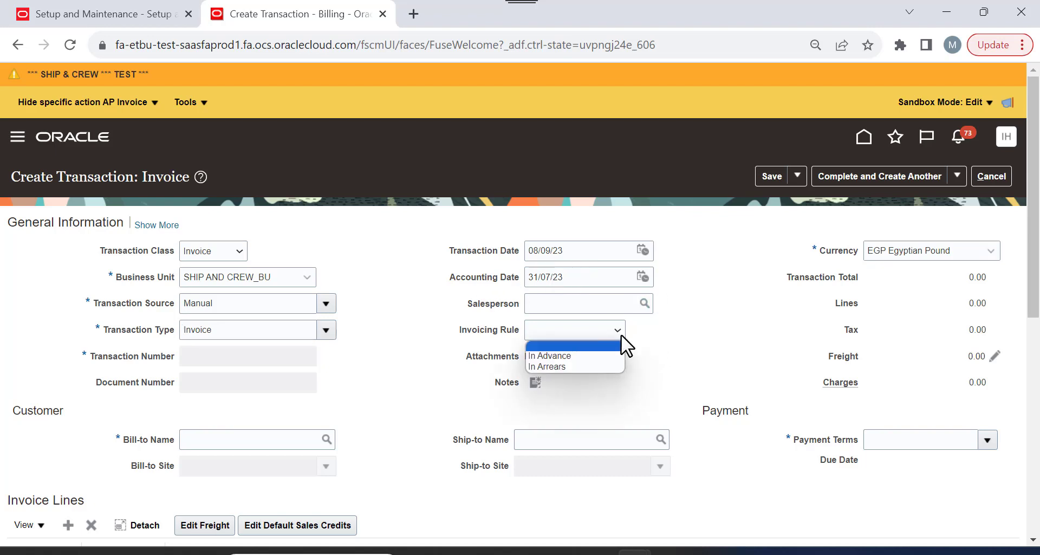
left_click(717, 273)
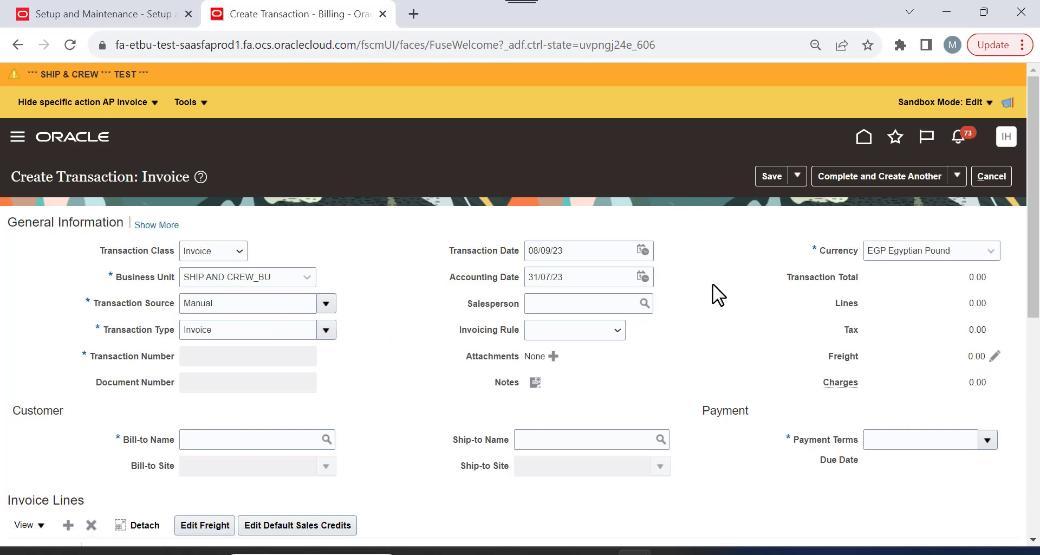
Open the customer search for the Bill-to Name and try to run it without any criteria.
scroll(713, 283, "down", 1)
scroll(716, 291, "down", 3)
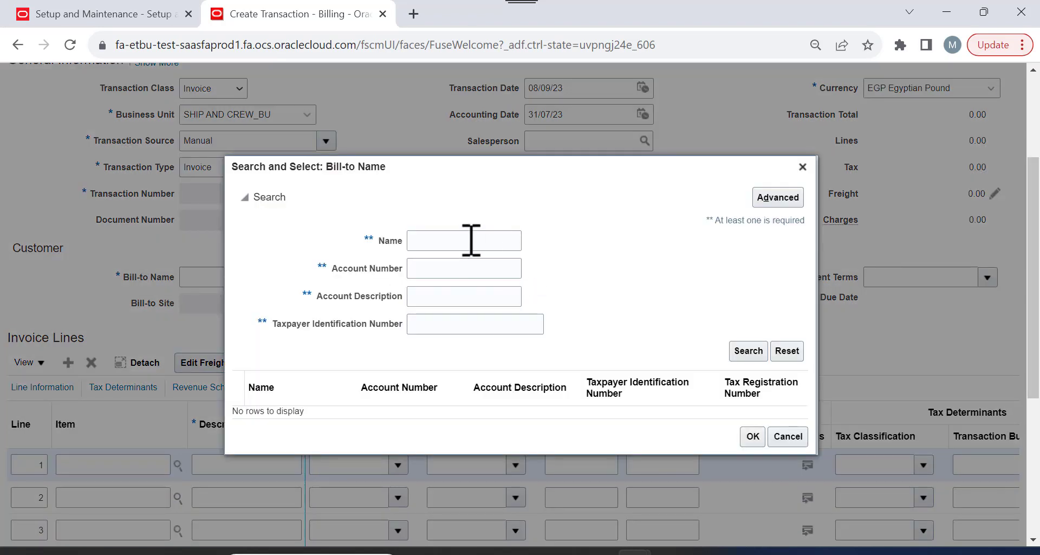
left_click(471, 240)
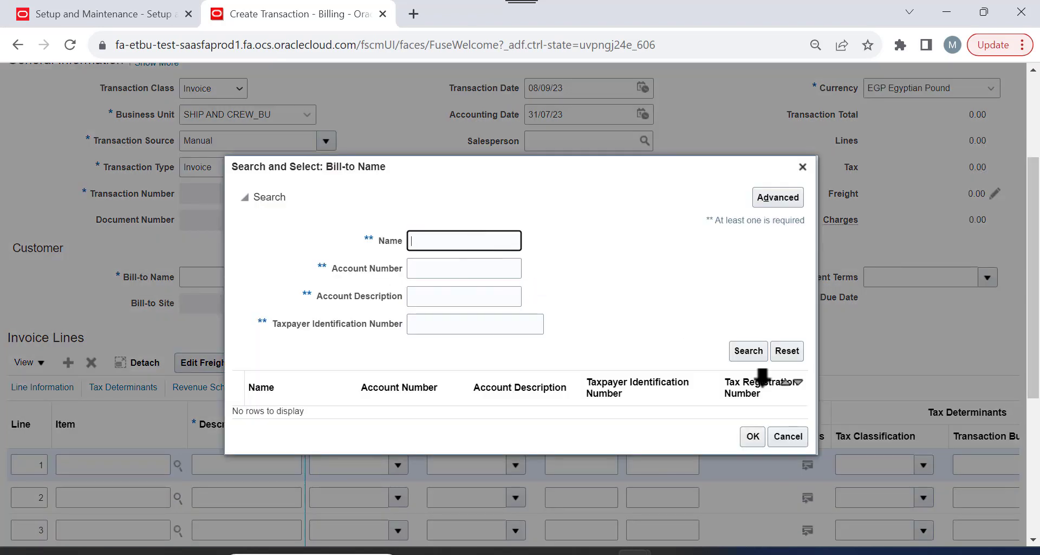
left_click(731, 351)
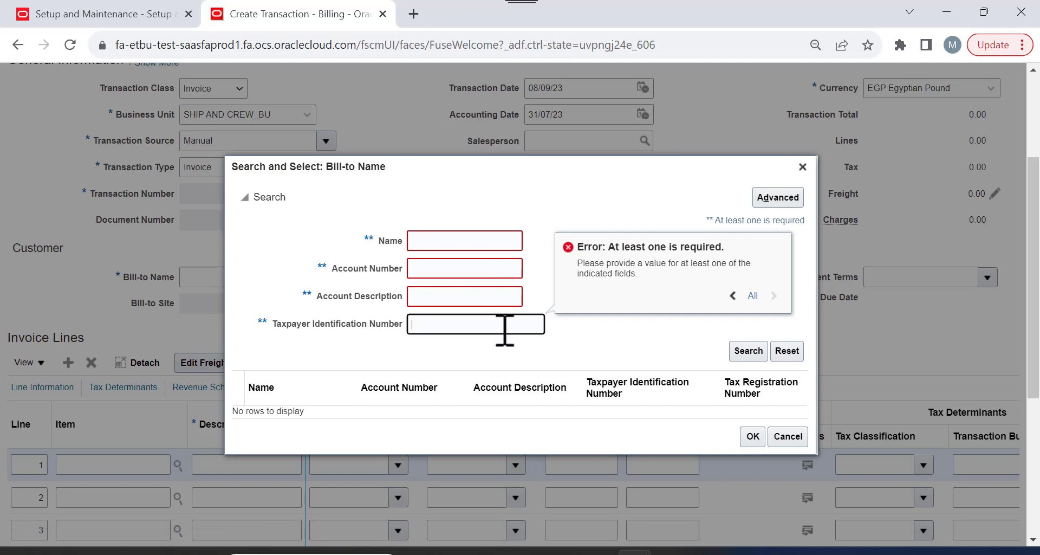
Try to search the bill-to customers by the short name values "c" and "a%".
left_click(423, 240)
type("c")
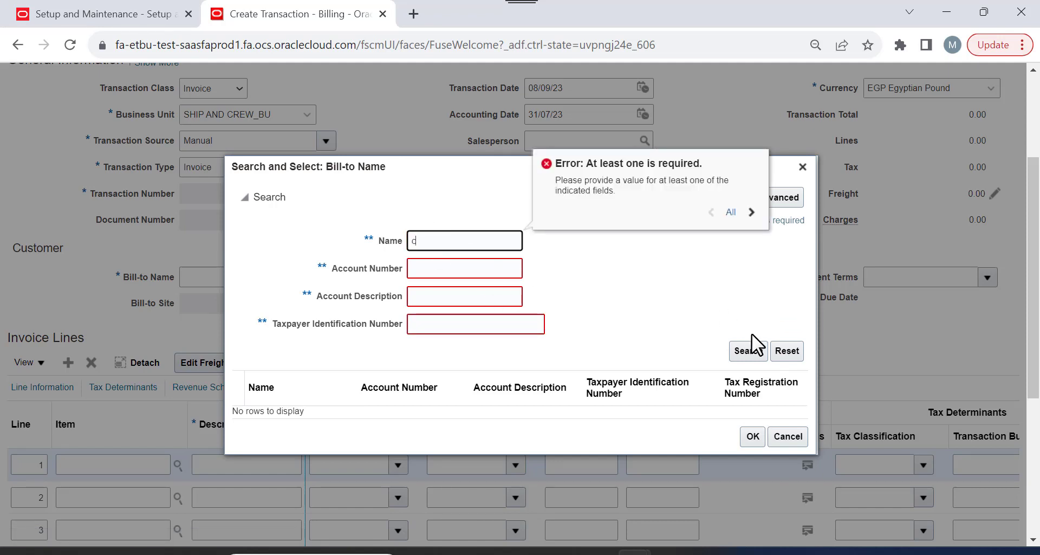
left_click(748, 352)
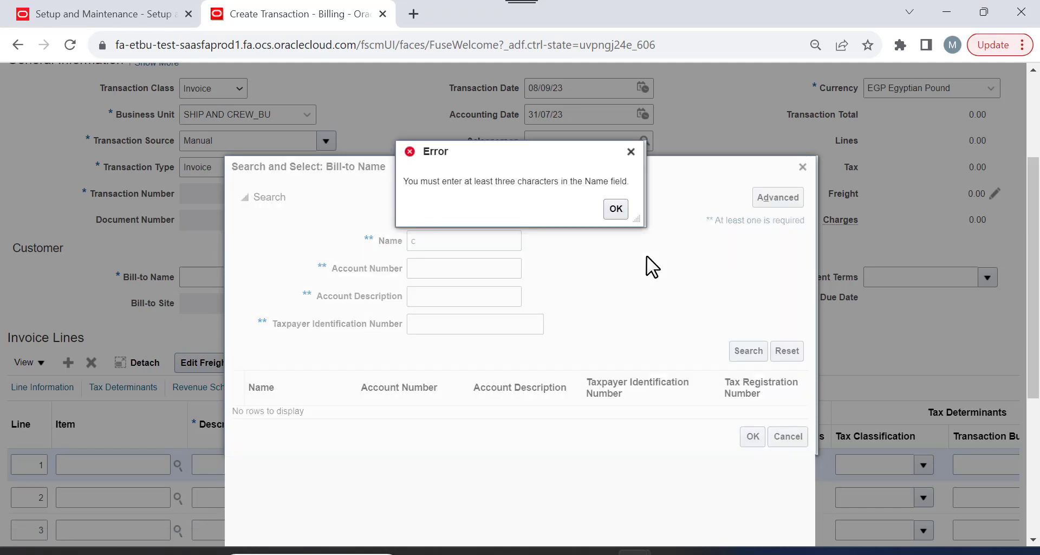
left_click(615, 209)
left_click(489, 246)
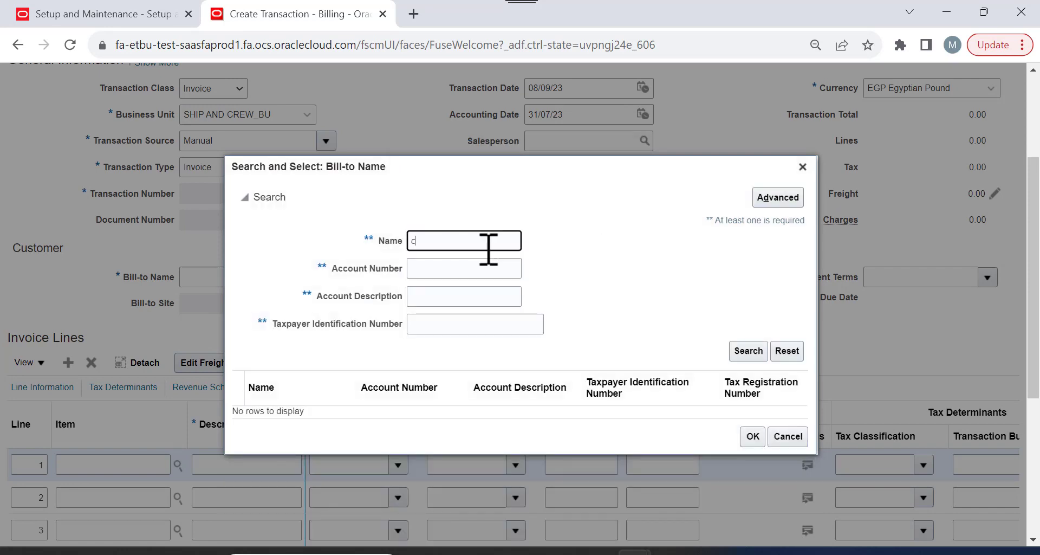
type("a%")
left_click(740, 352)
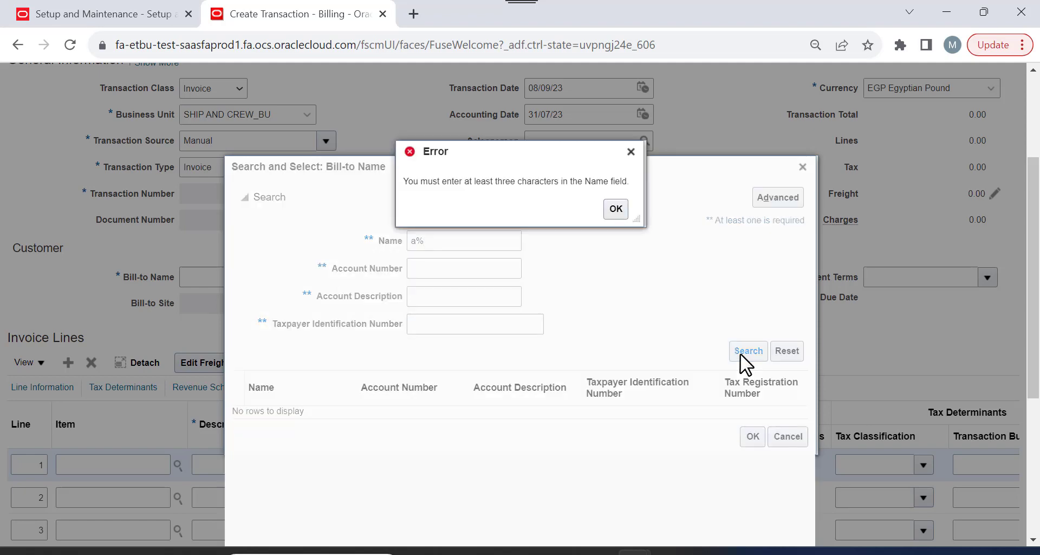
left_click(615, 210)
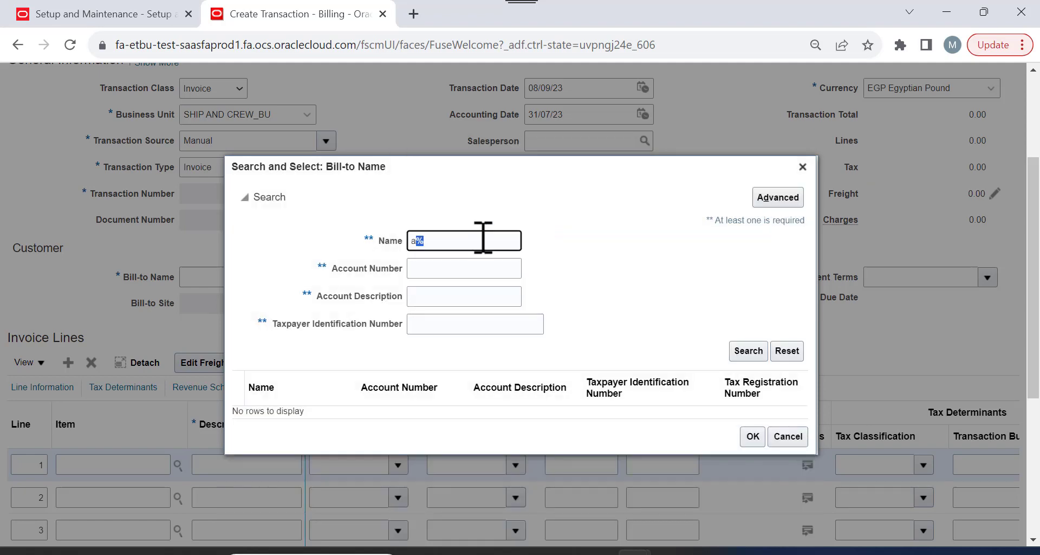
Search the bill-to customers for customer1 and select Customer1 with the Cash Customer account as the Bill-to Name.
key("BackSpace")
type("customer1")
left_click(737, 350)
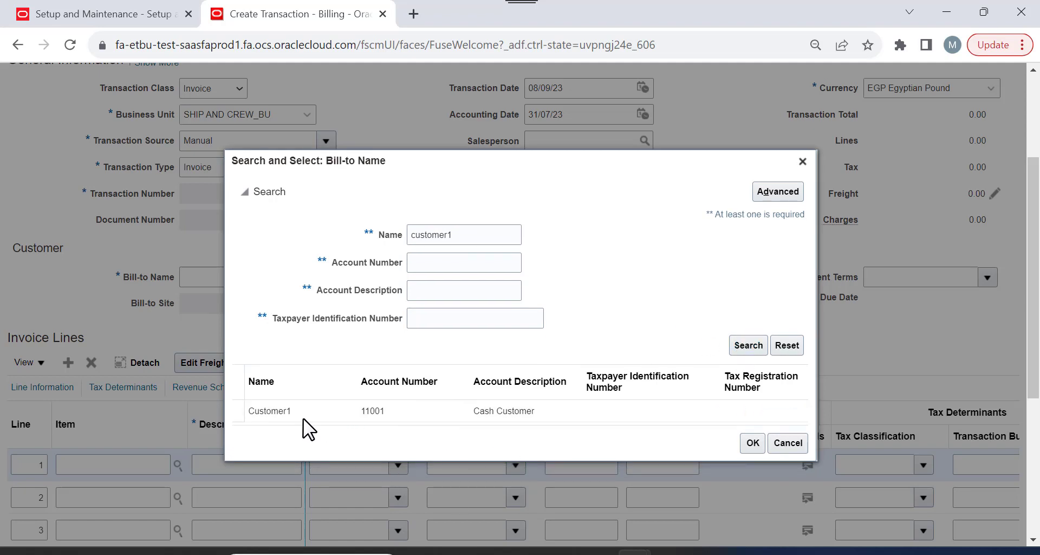
left_click(281, 414)
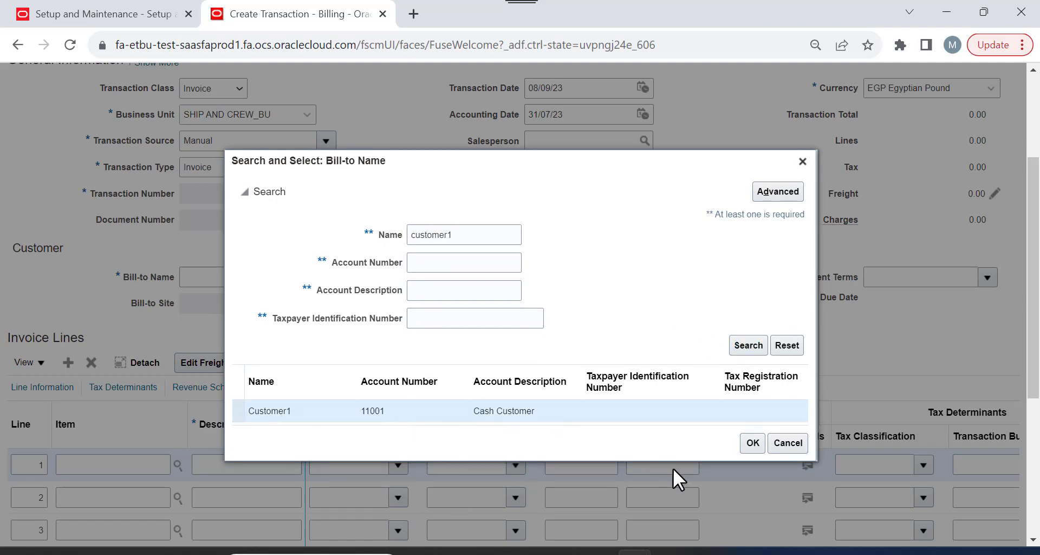
left_click(745, 444)
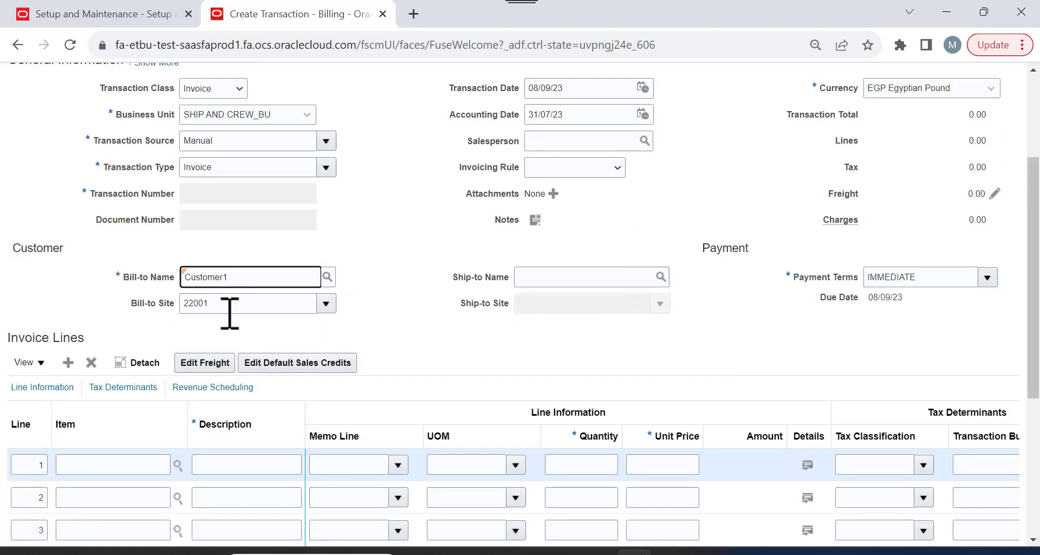
Try an empty Ship-to Name search and the suggested value test, and clear the ship-to customer again.
left_click(660, 278)
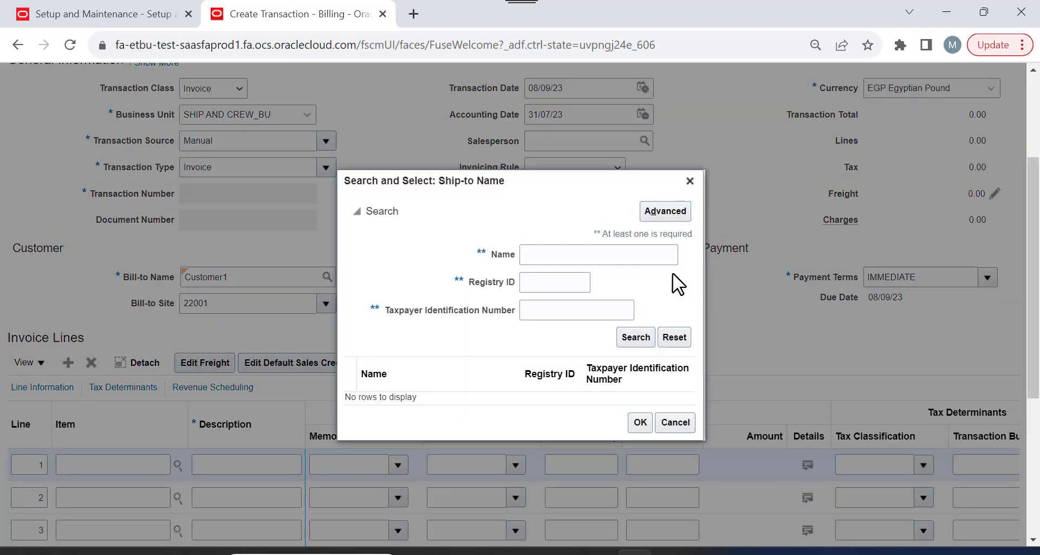
left_click(638, 341)
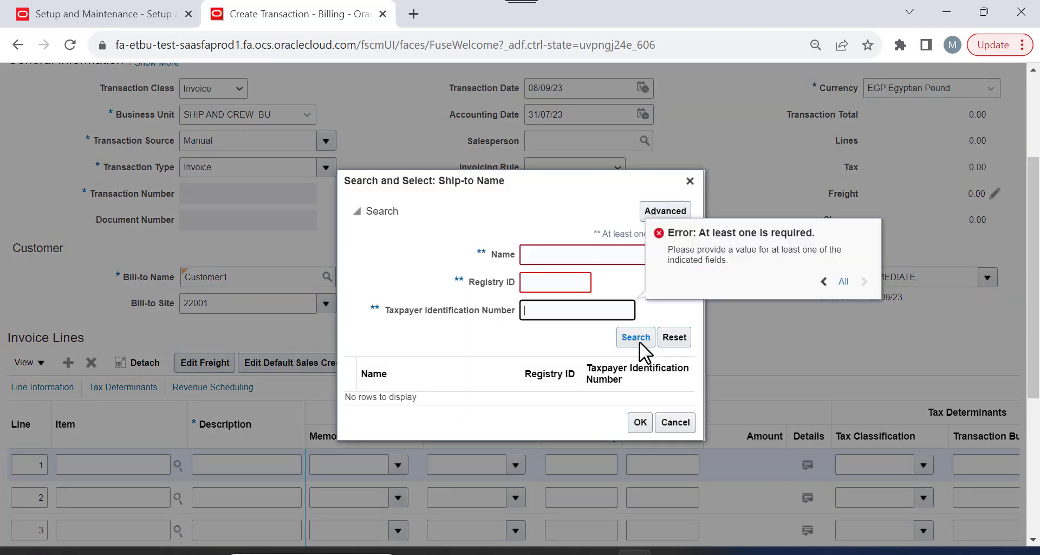
left_click(670, 422)
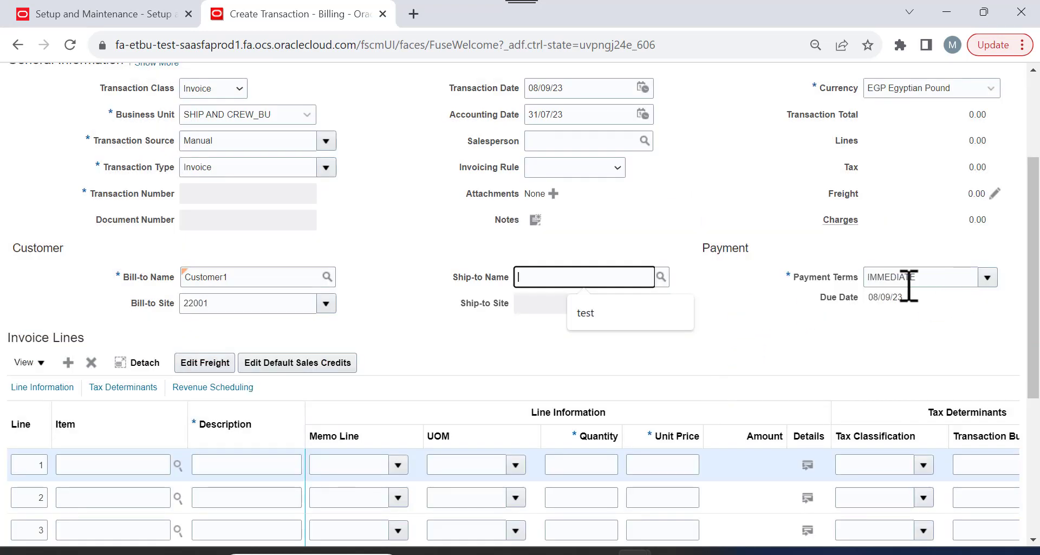
left_click(616, 317)
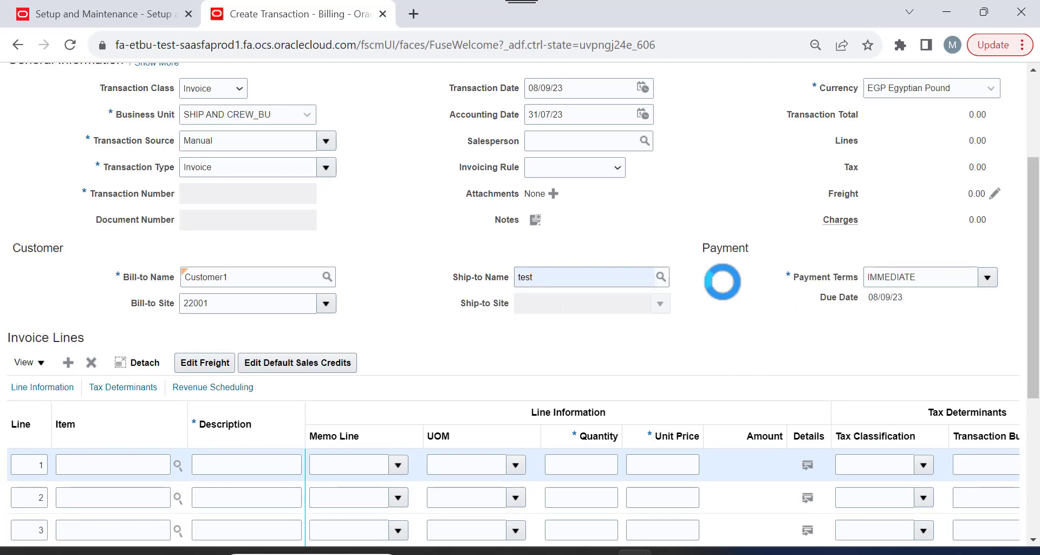
double_click(613, 276)
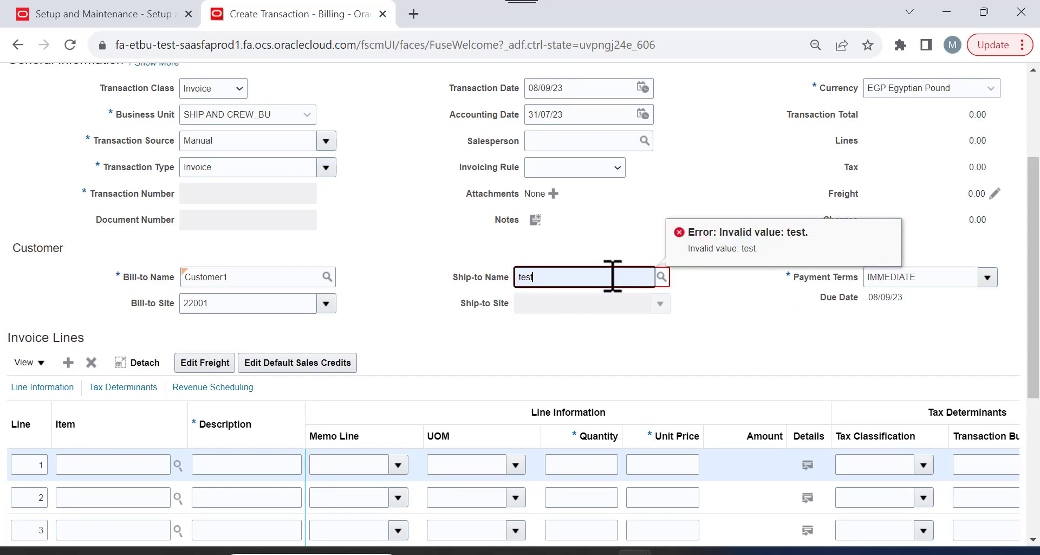
key("BackSpace")
left_click(698, 303)
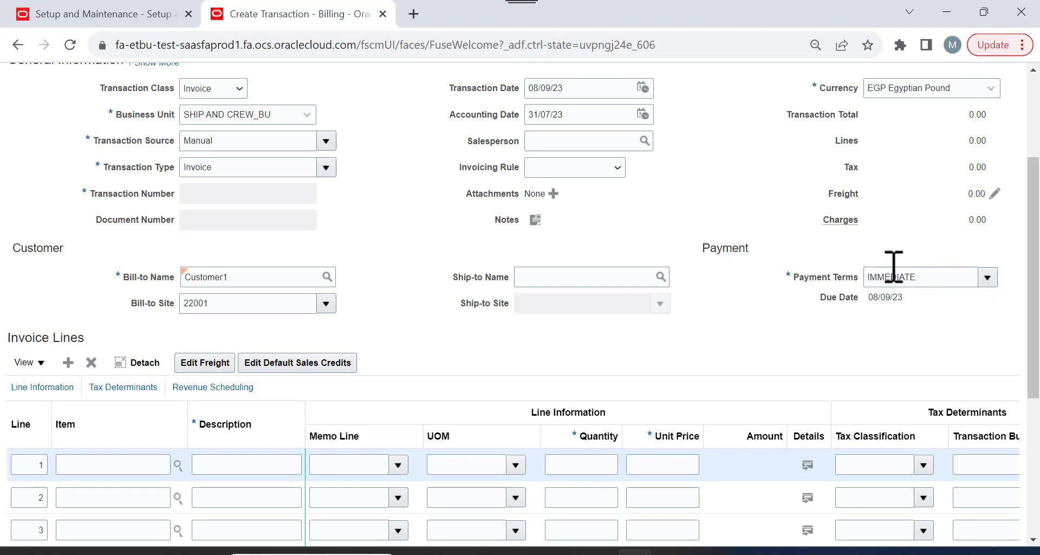
Fill invoice line 1 with the ALEX memo line "20 box, تحميل" and a quantity of 12.
scroll(762, 253, "up", 2)
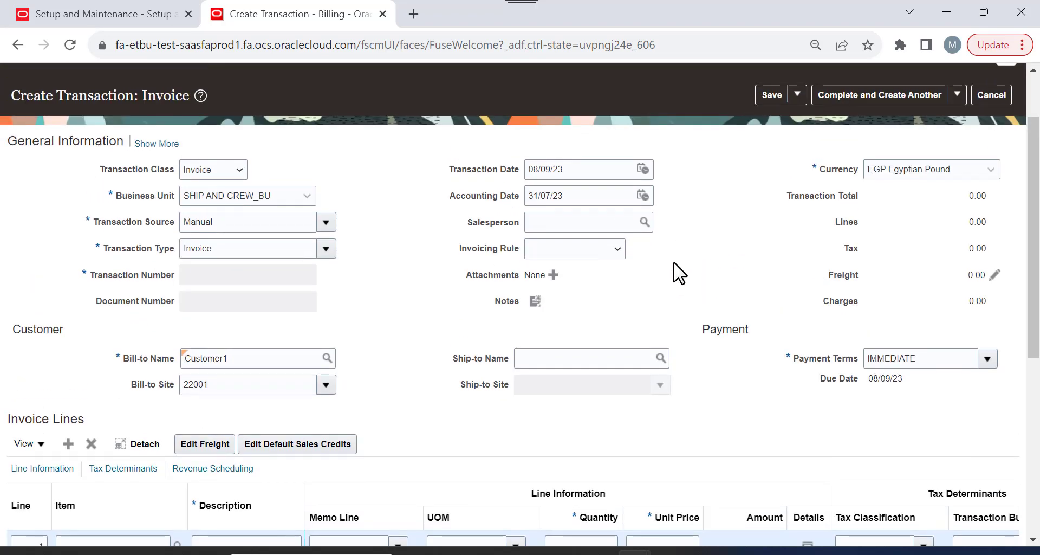
scroll(674, 261, "down", 5)
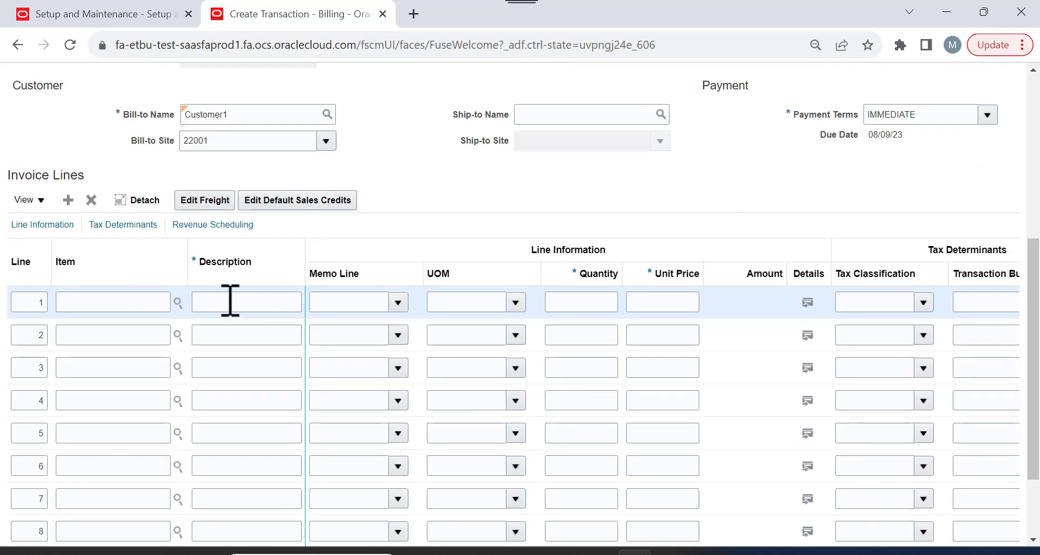
left_click(144, 307)
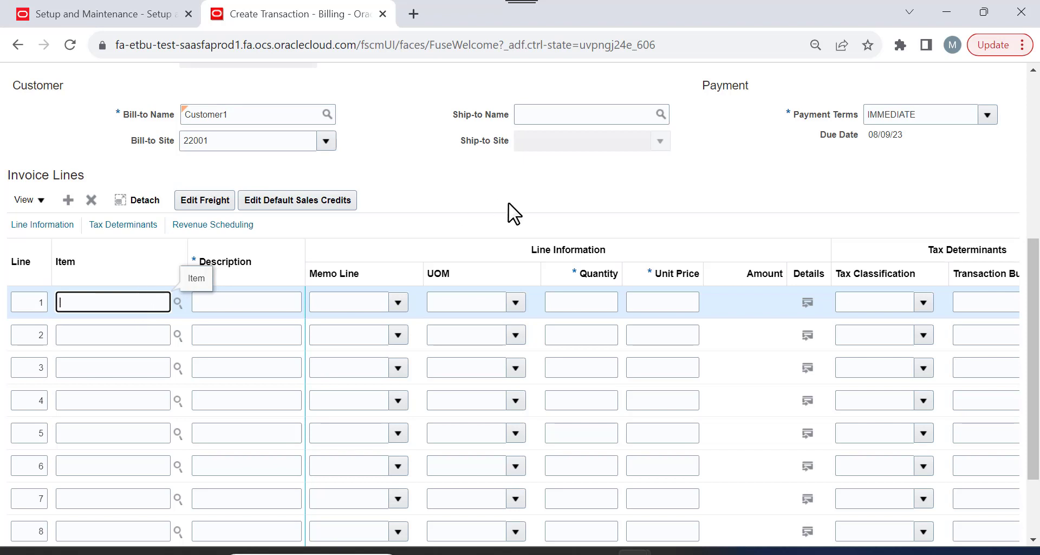
left_click(265, 302)
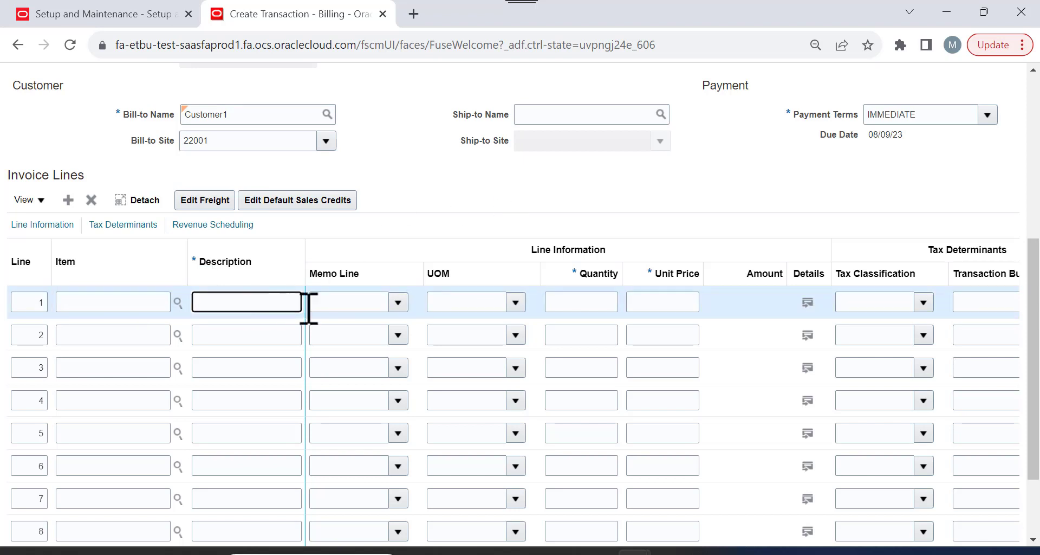
left_click(399, 301)
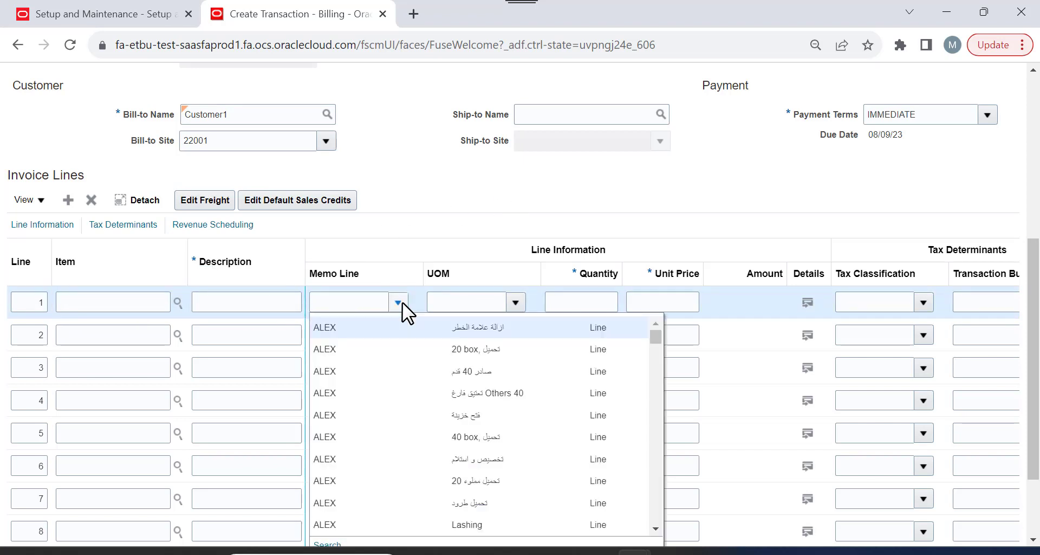
left_click(457, 354)
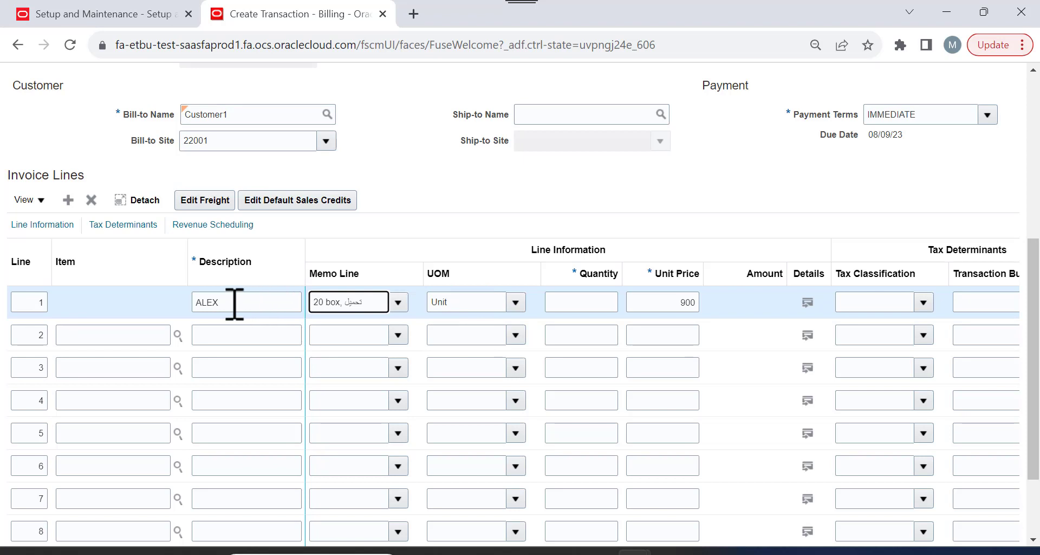
left_click(607, 302)
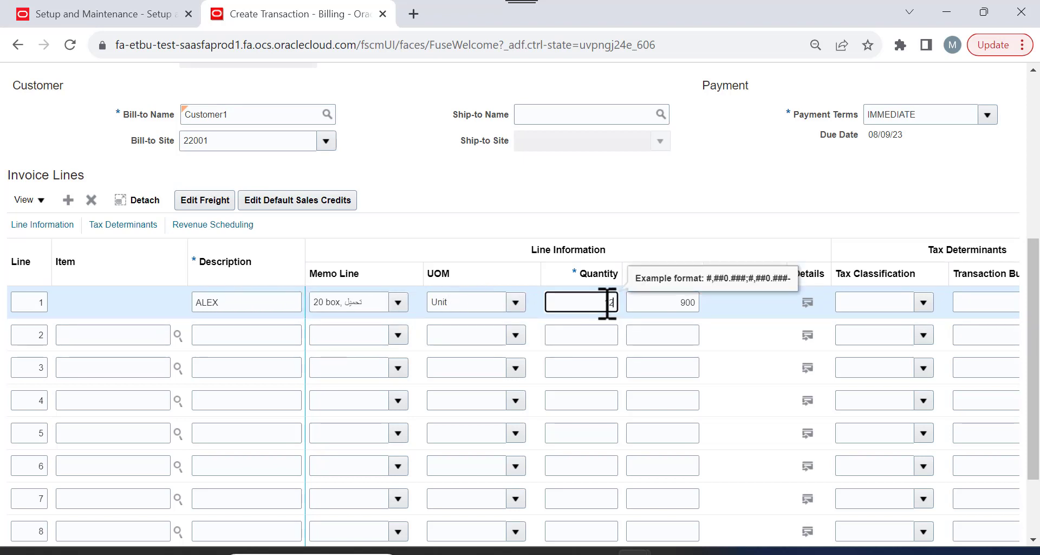
key("Tab")
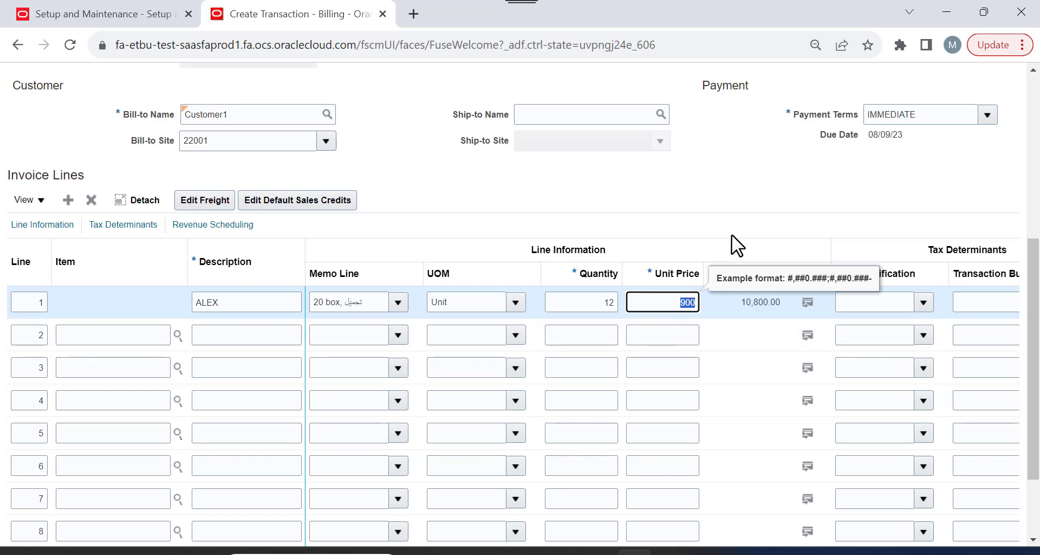
Fill invoice line 2 with the ALEX memo line "Others 40 تعتيق فارغ", quantity 10 and unit price 10.
scroll(1023, 361, "down", 2)
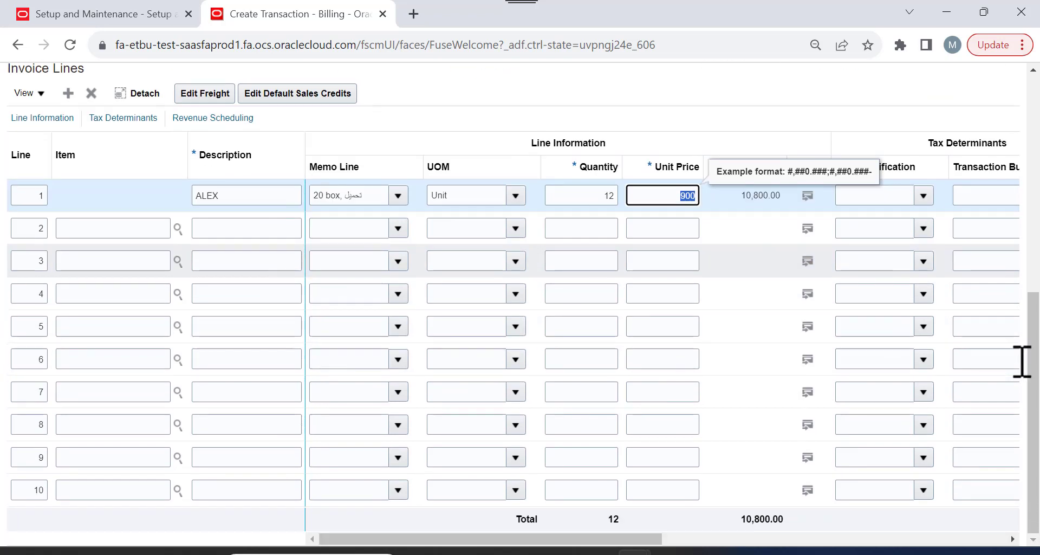
left_click_drag(617, 539, 775, 541)
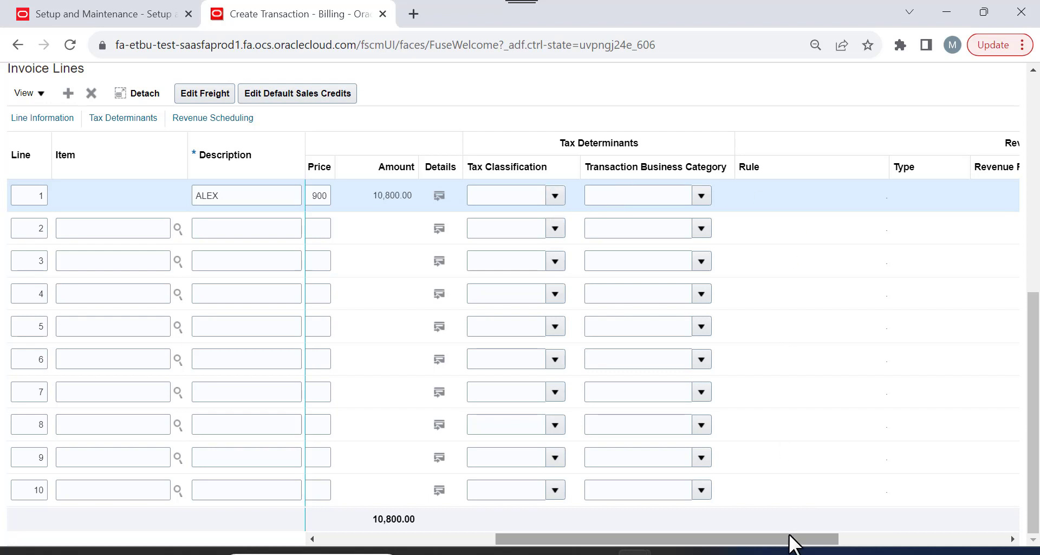
left_click_drag(789, 540, 471, 547)
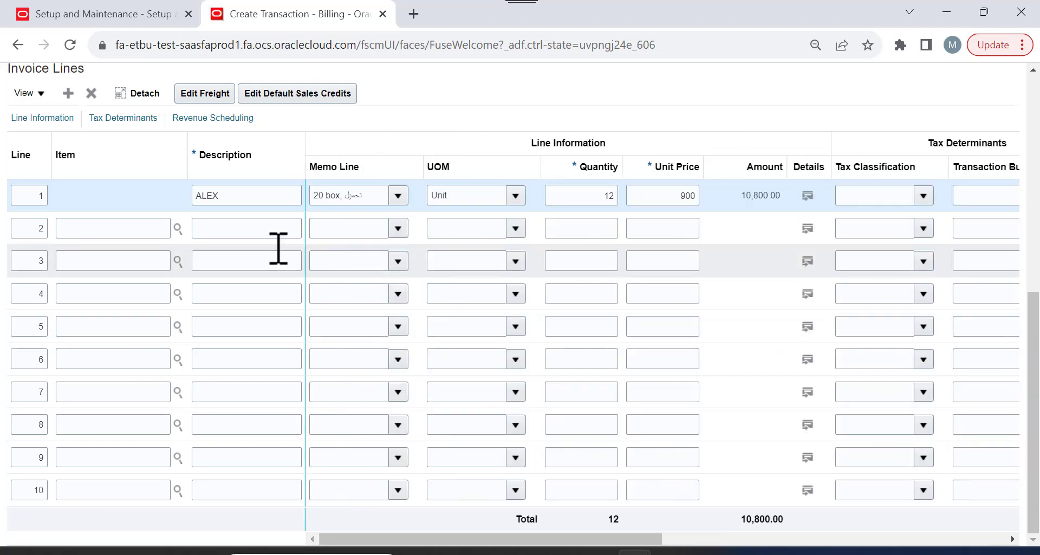
left_click(267, 228)
left_click(399, 228)
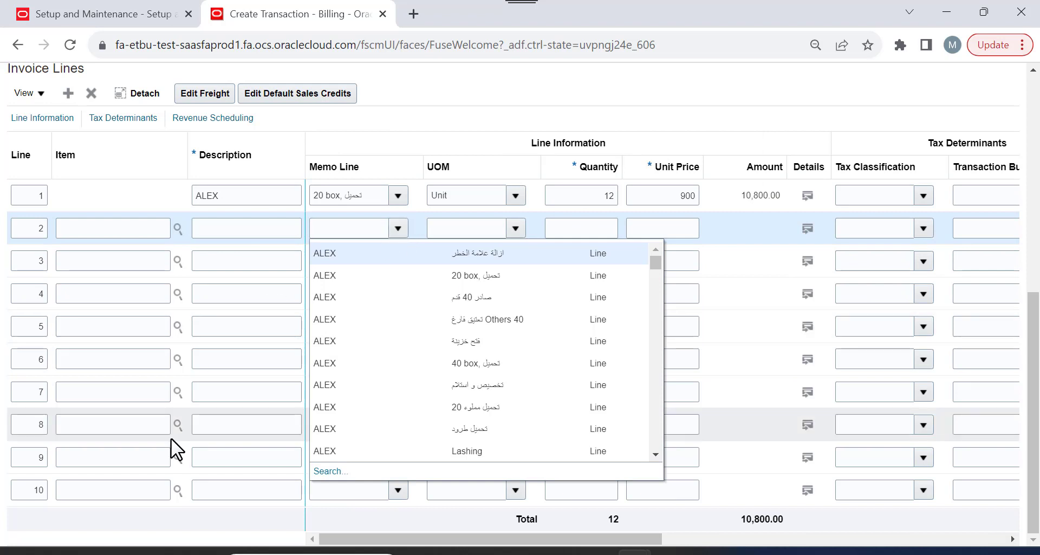
left_click(496, 319)
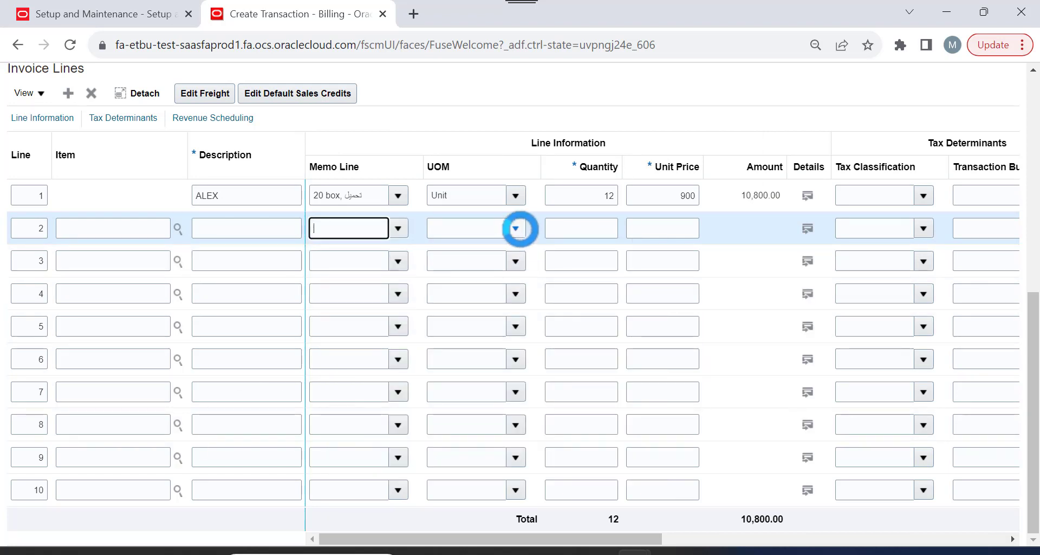
left_click(575, 227)
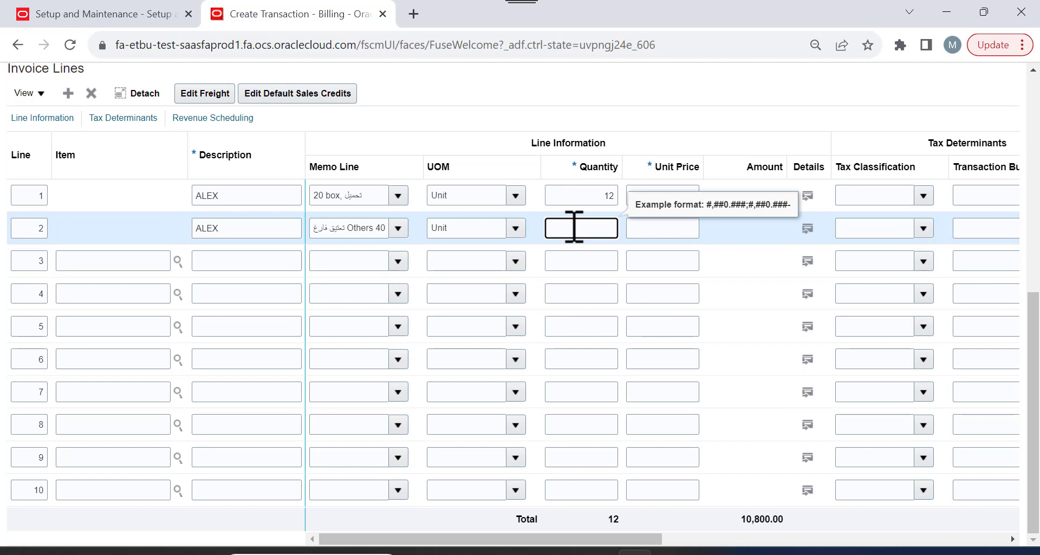
type("10")
key("Tab")
type("1")
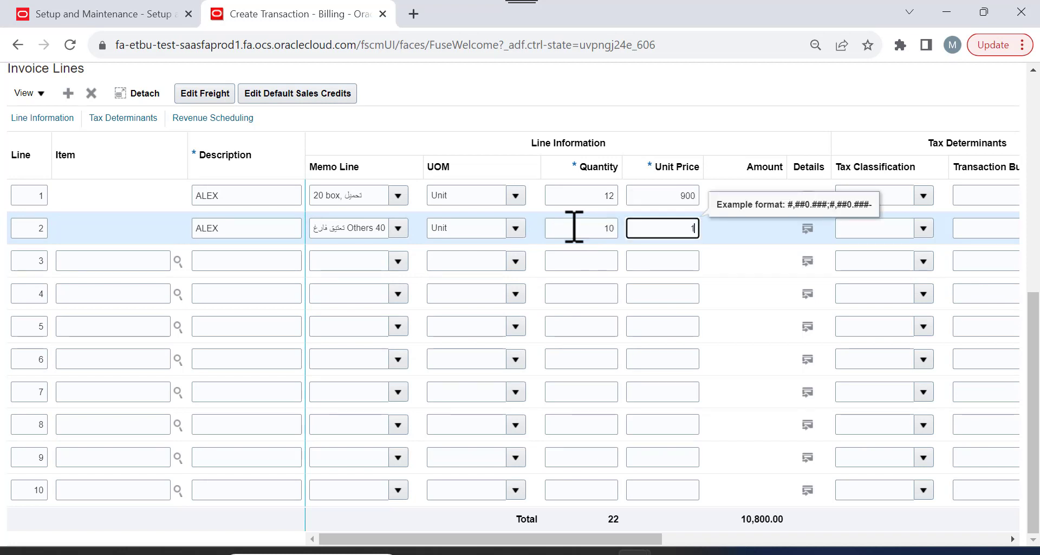
type("0")
key("Tab")
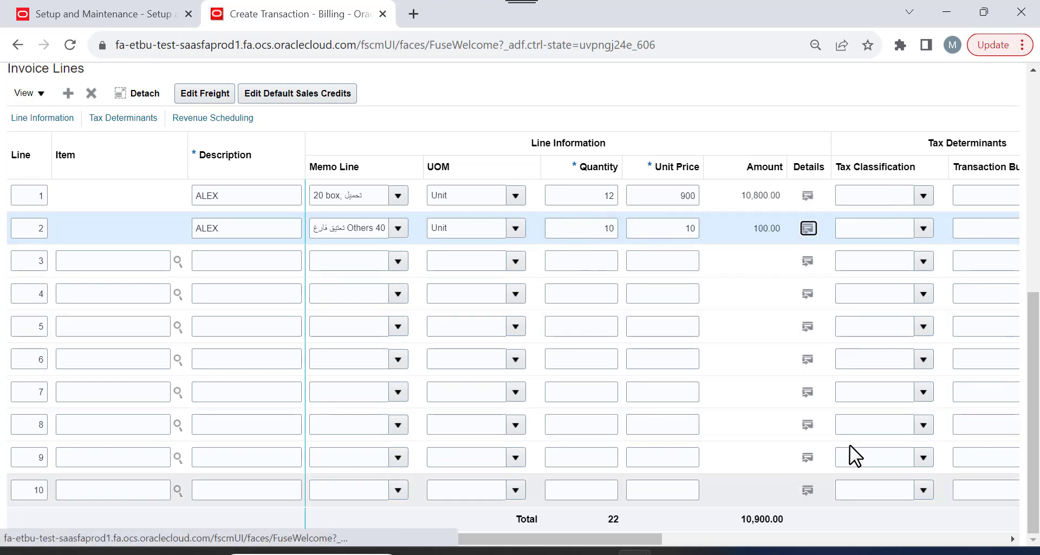
Check the invoice lines and header information, and save the transaction.
left_click(703, 538)
left_click(521, 538)
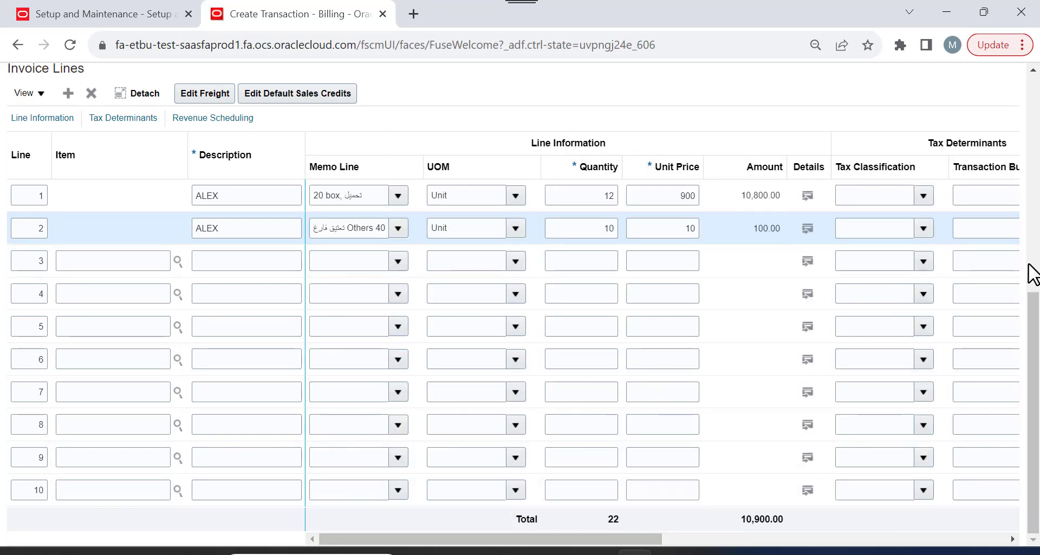
scroll(1028, 271, "up", 3)
scroll(390, 214, "up", 5)
scroll(585, 304, "down", 3)
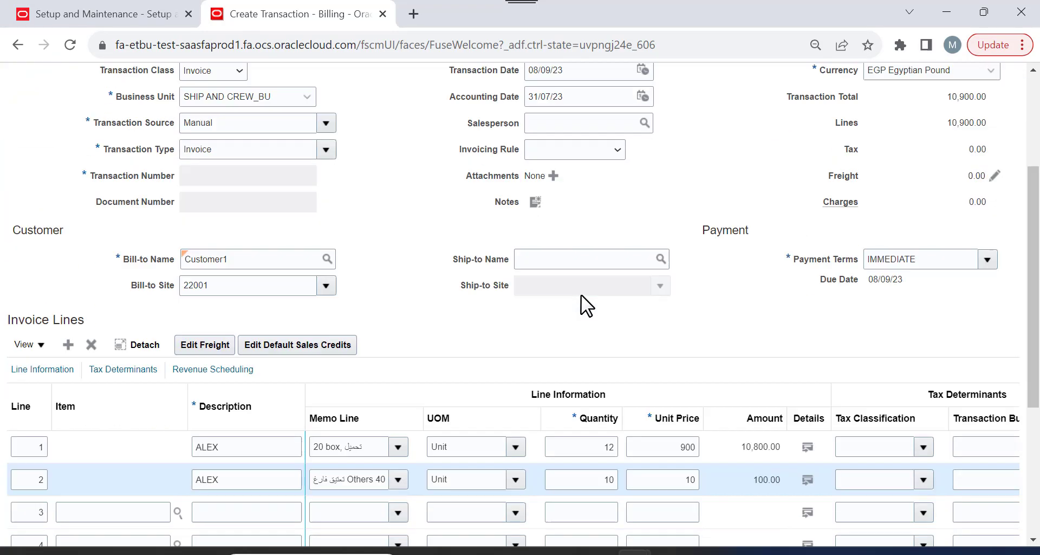
scroll(431, 357, "down", 2)
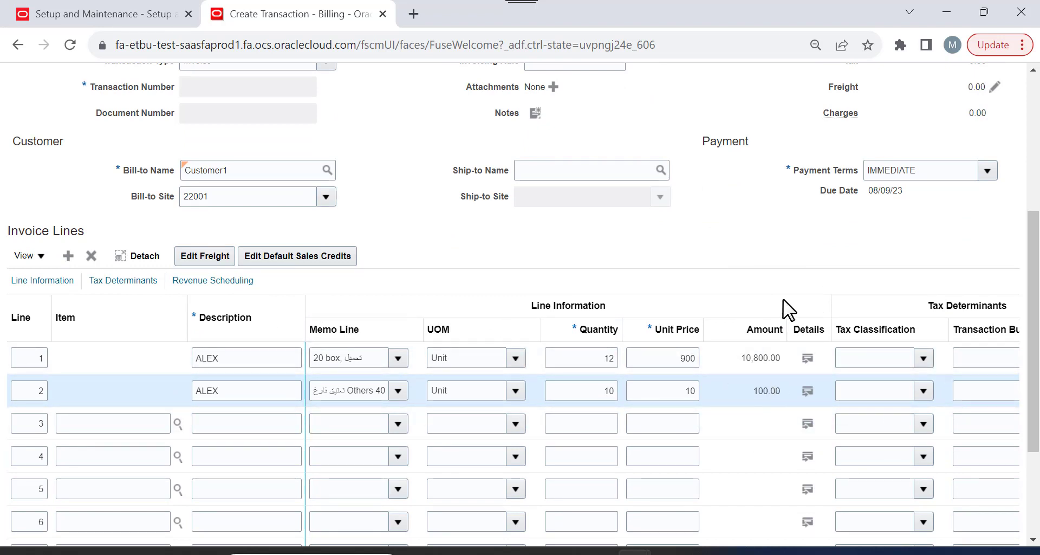
scroll(753, 257, "up", 5)
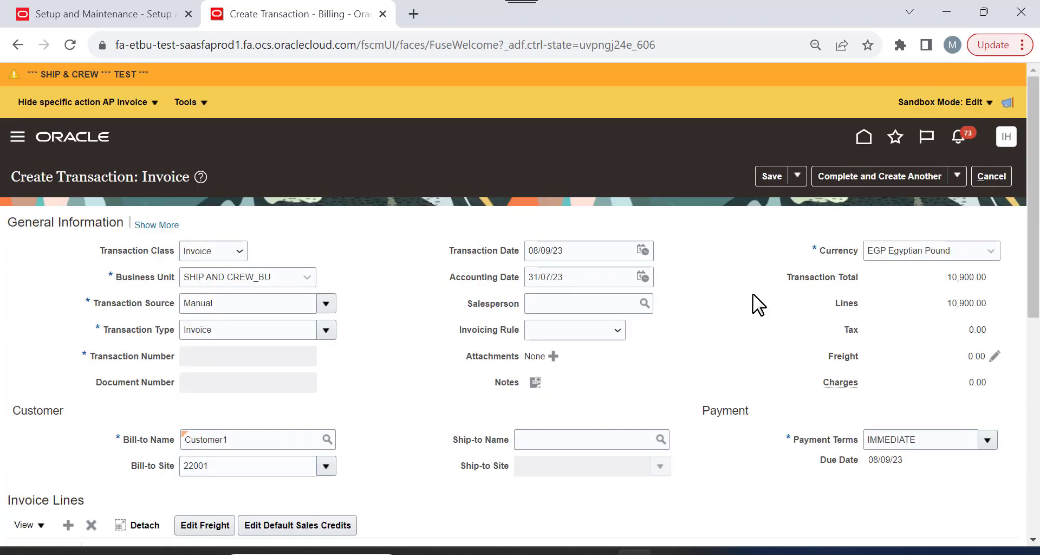
scroll(752, 292, "down", 3)
scroll(752, 293, "up", 3)
left_click(763, 176)
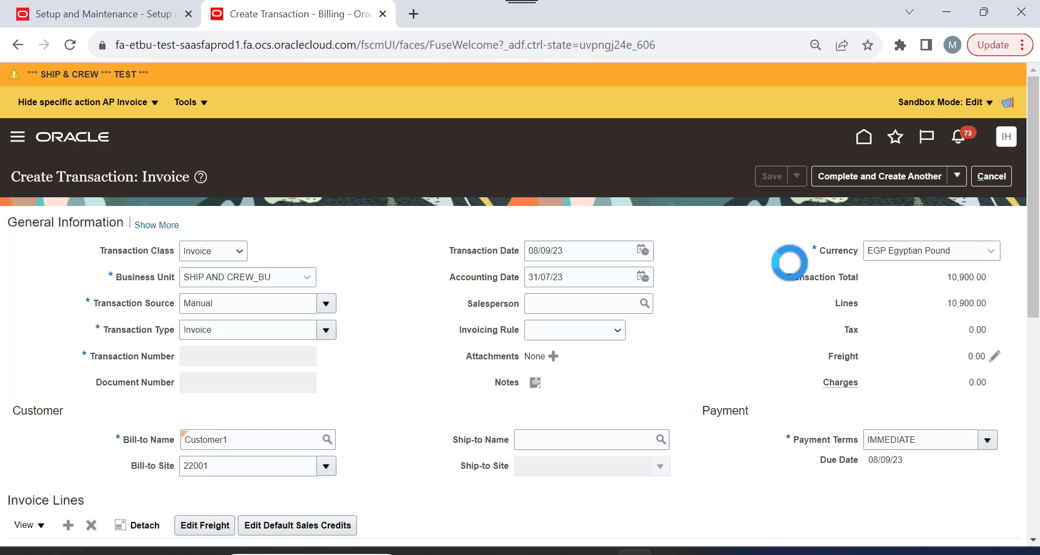
Examine the saved invoice's general information, status and two invoice lines.
scroll(751, 284, "down", 2)
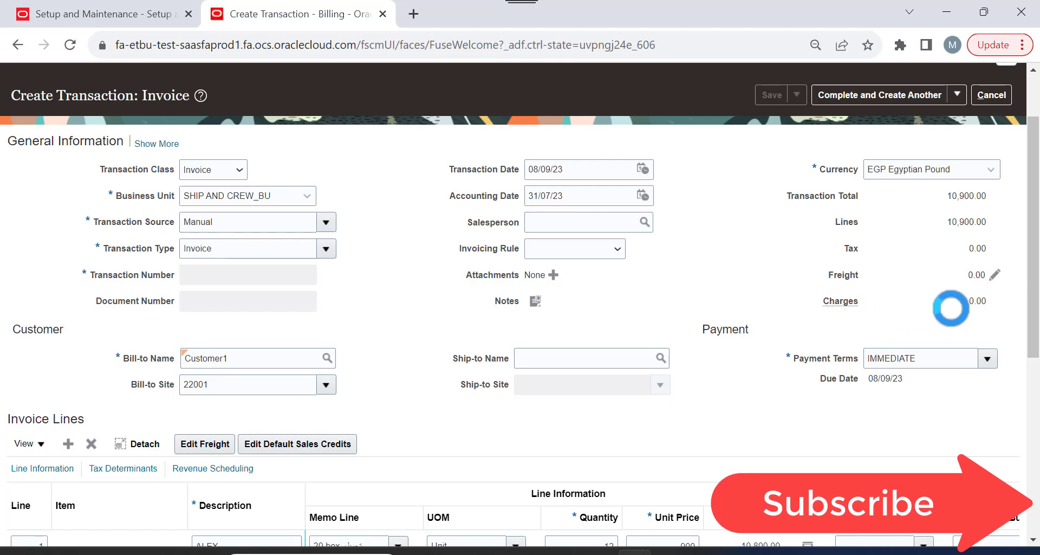
scroll(693, 303, "down", 5)
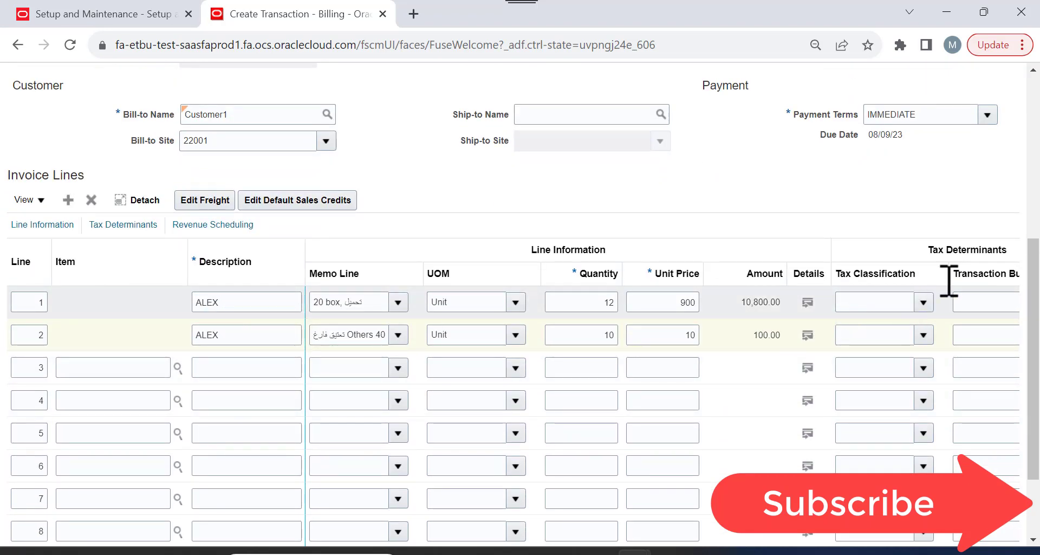
scroll(655, 336, "up", 6)
scroll(691, 301, "down", 2)
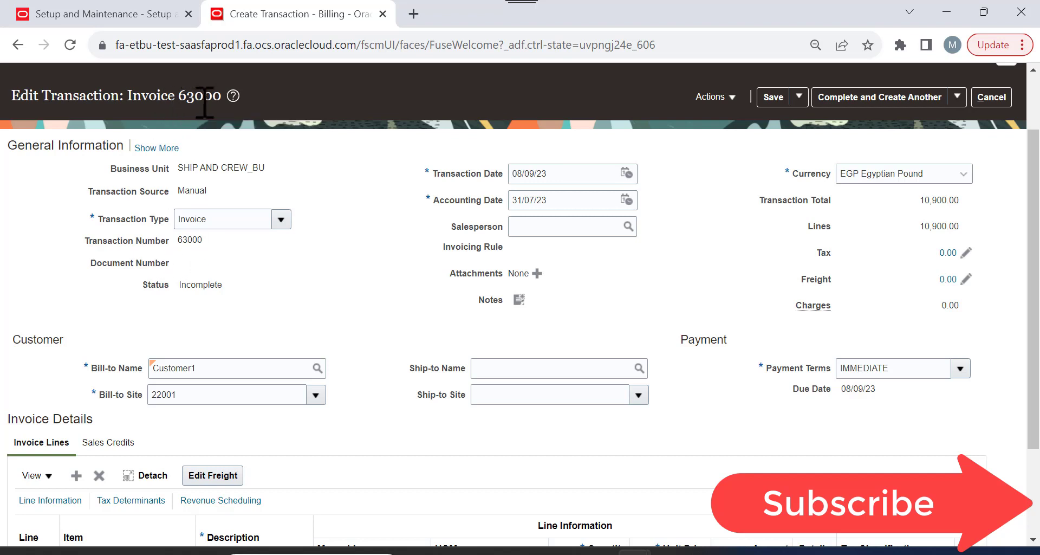
scroll(758, 256, "down", 3)
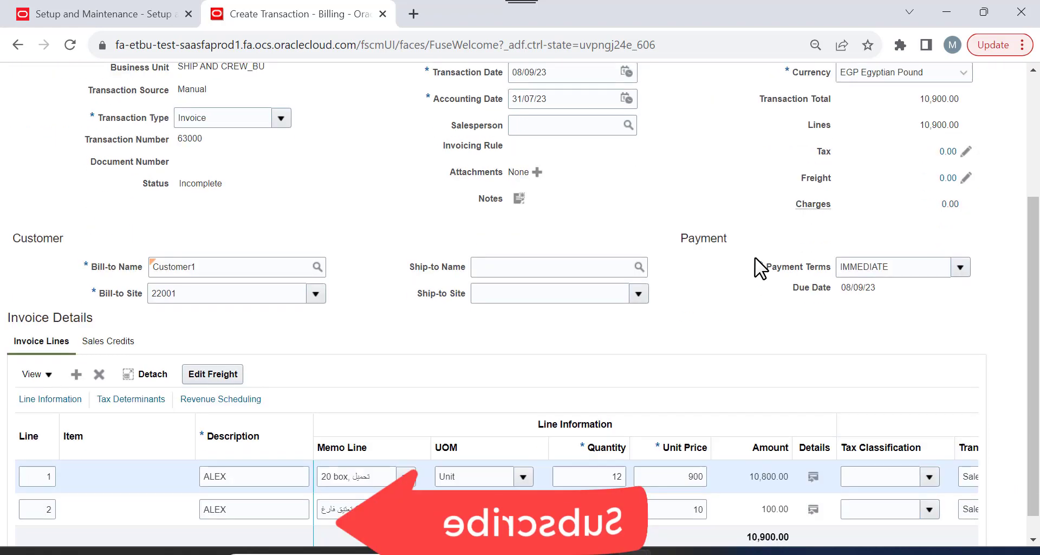
double_click(192, 157)
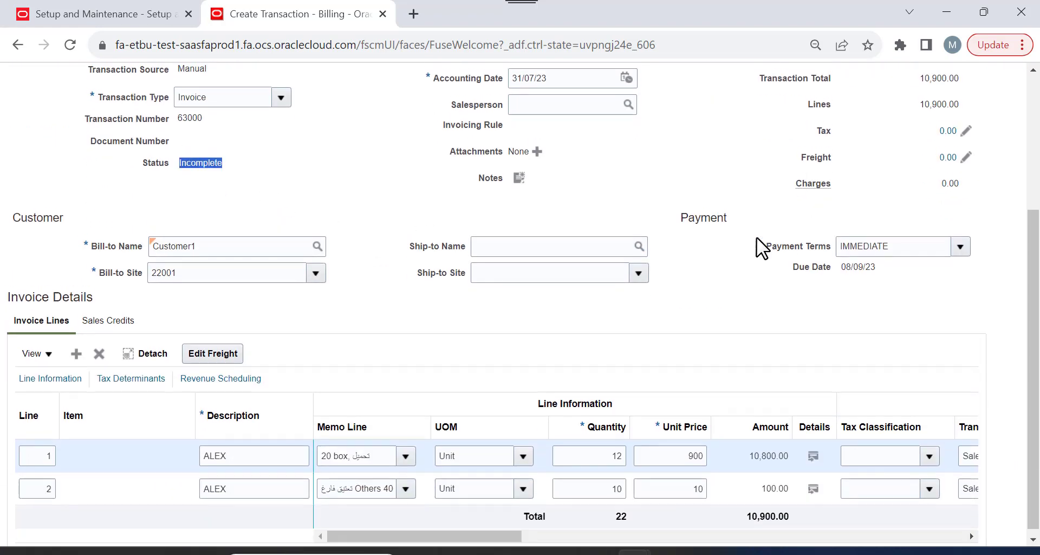
scroll(756, 236, "up", 3)
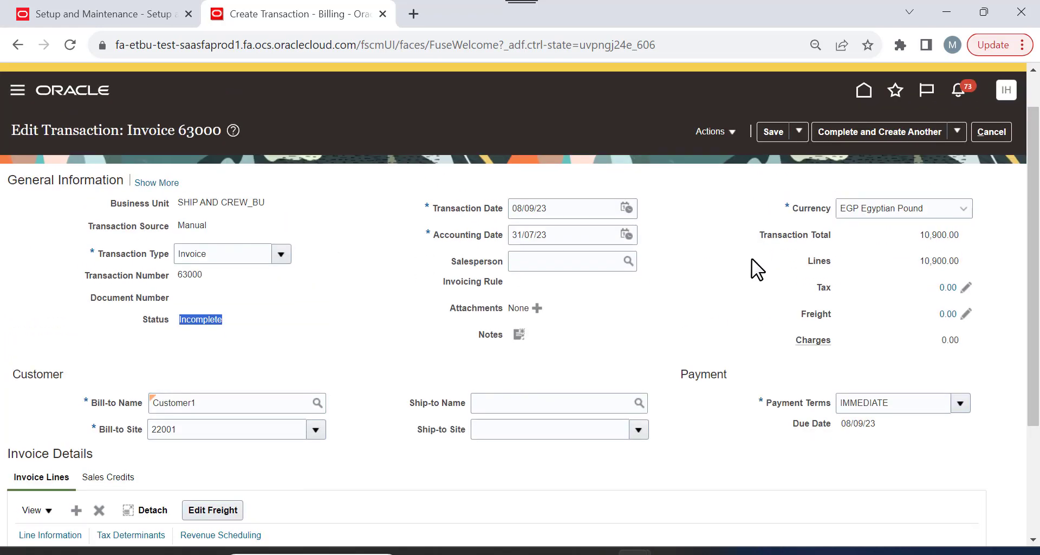
left_click(727, 130)
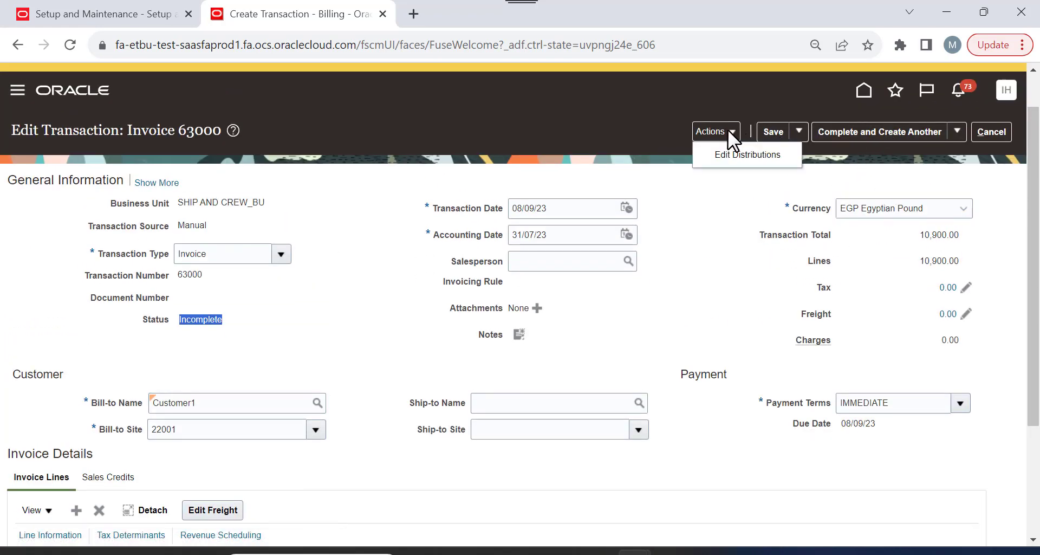
left_click(747, 190)
left_click(802, 136)
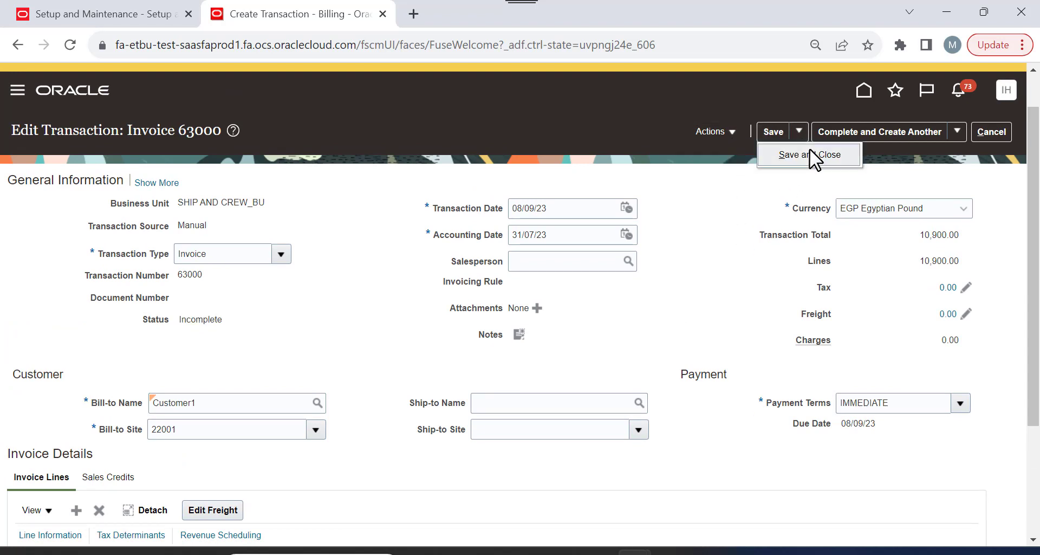
left_click(755, 218)
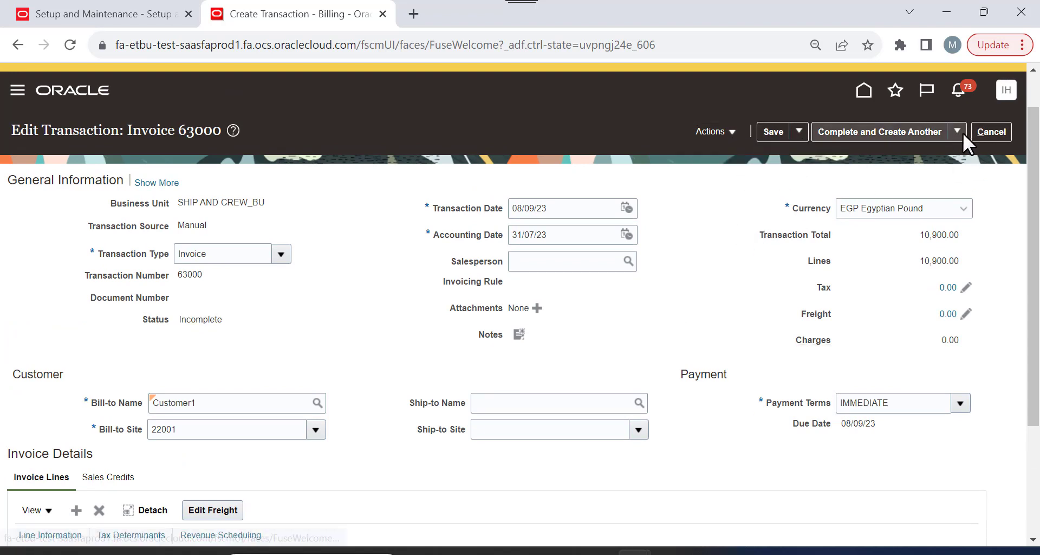
Try to complete the invoice with the Complete and Review option, and dismiss the resulting message.
left_click(957, 131)
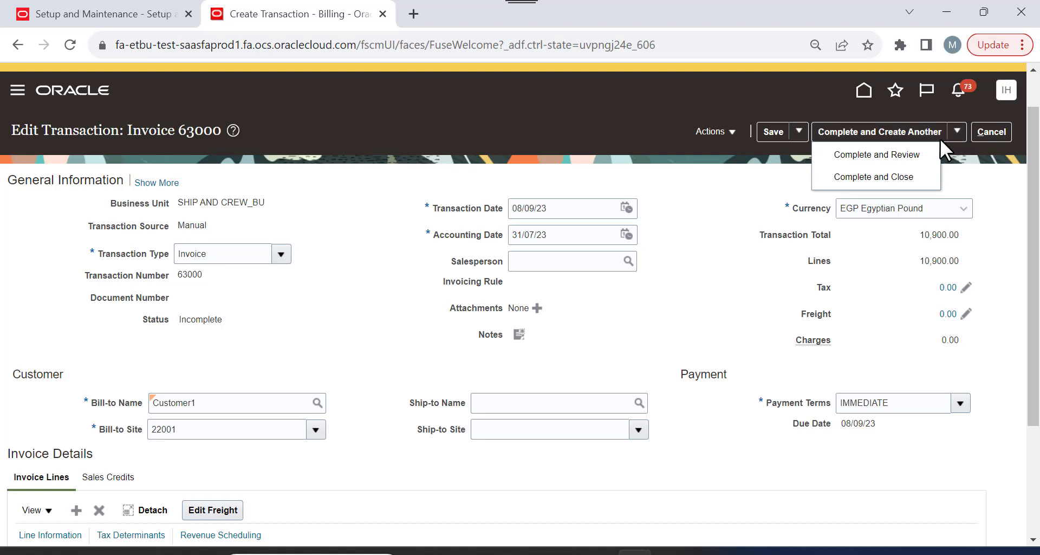
left_click(885, 155)
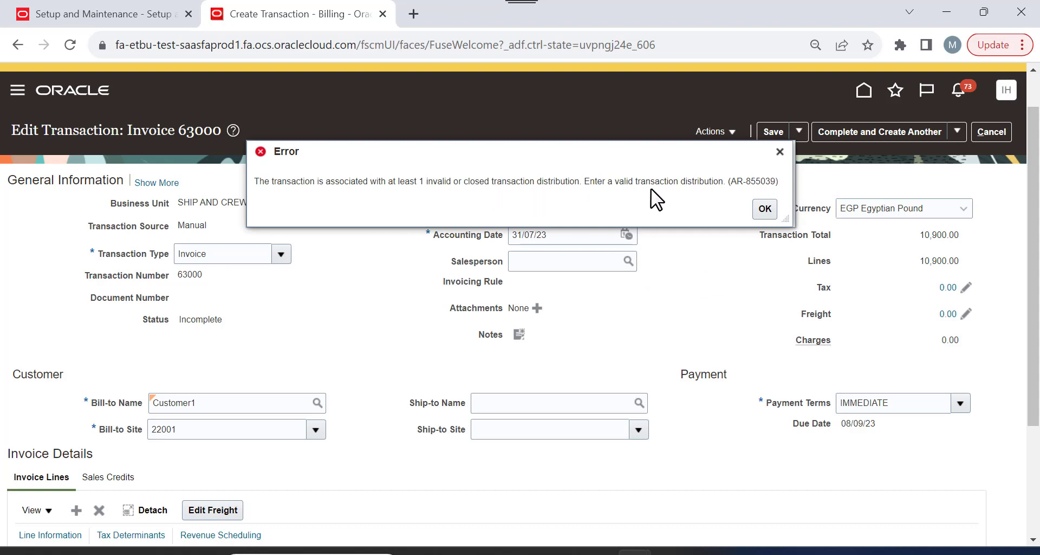
left_click(764, 210)
Edit the invoice distributions, setting the Receivable line's Account segment to 111104 Fith Flour Dublex, and save them.
left_click(719, 135)
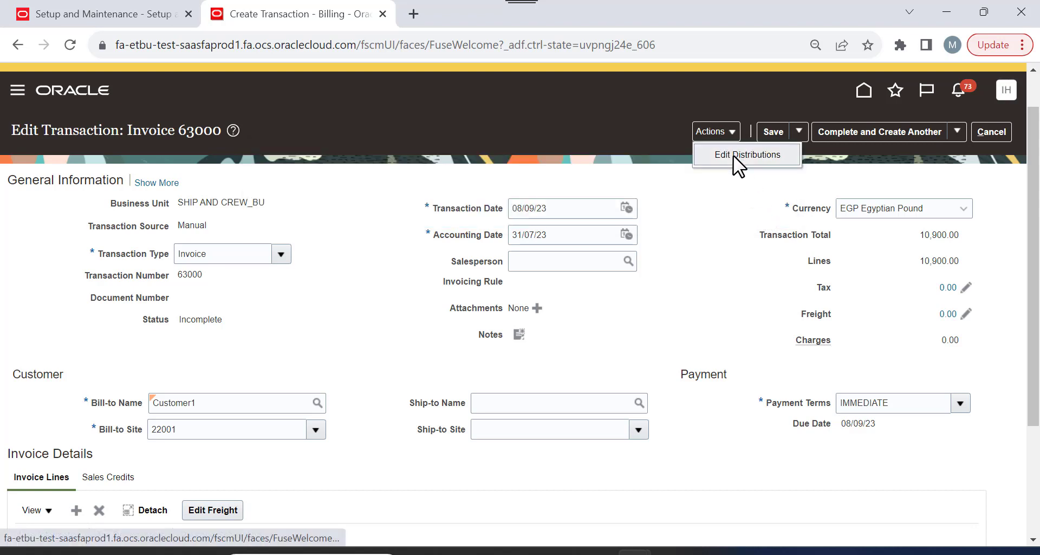
left_click(733, 155)
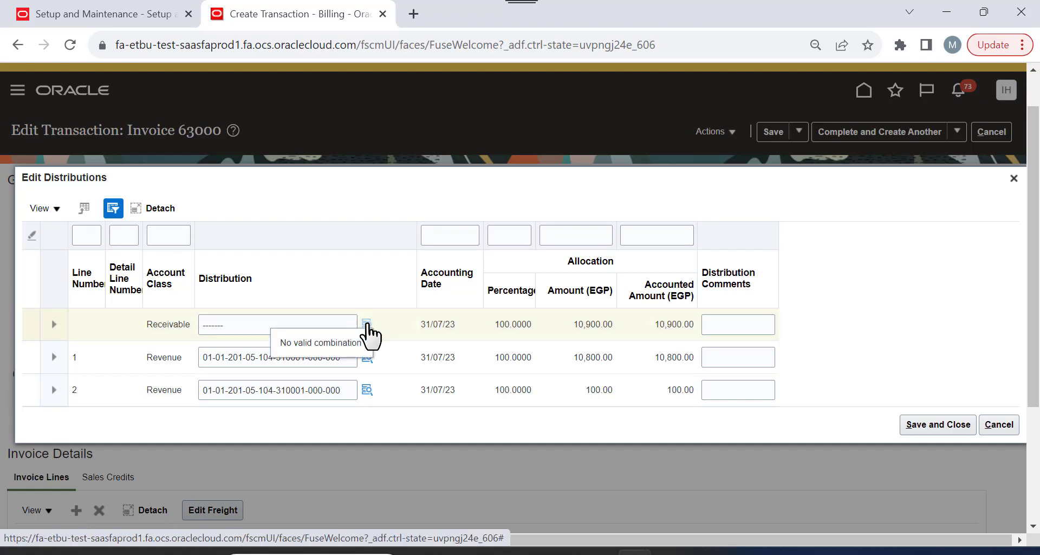
left_click(367, 326)
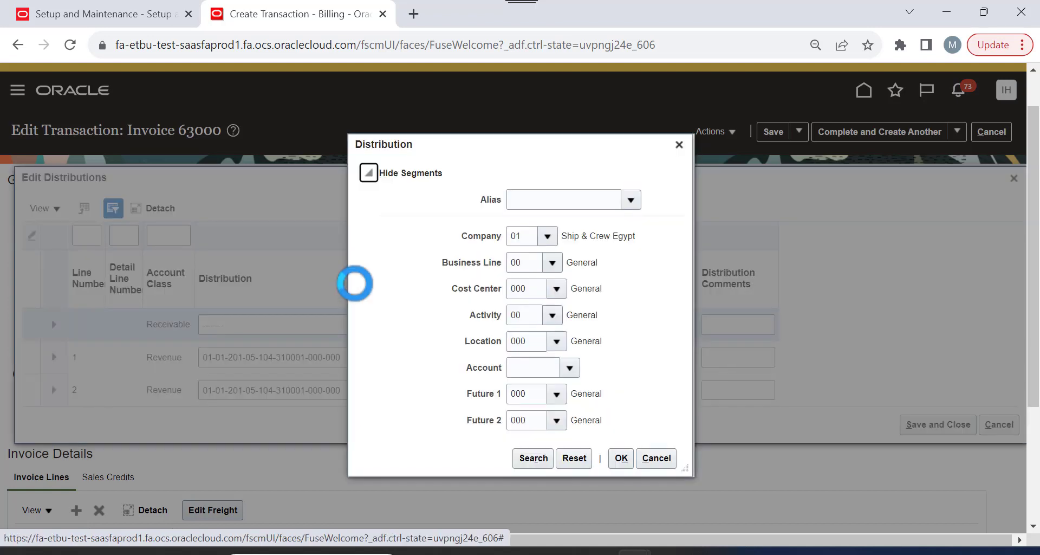
left_click(570, 367)
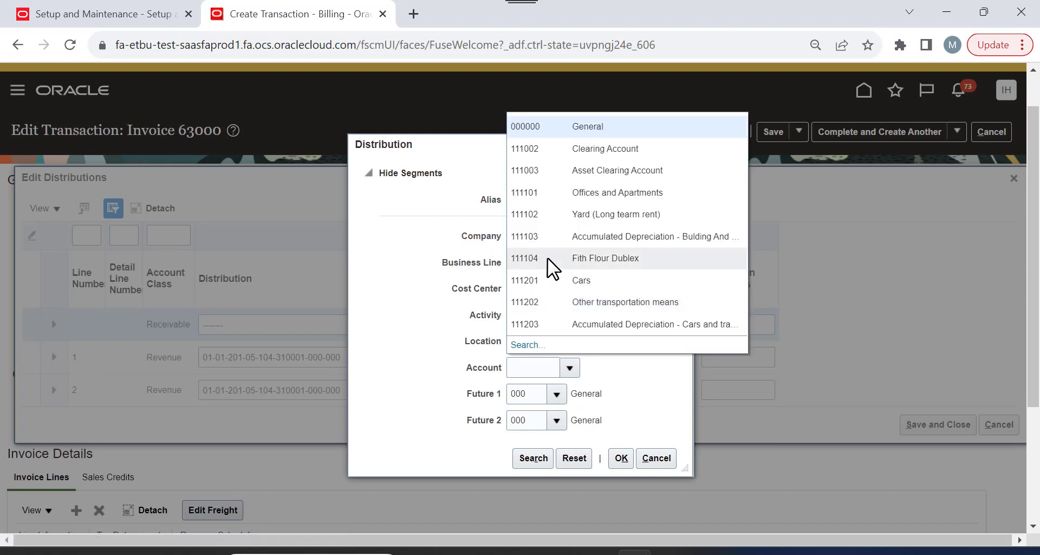
left_click(598, 241)
left_click(618, 461)
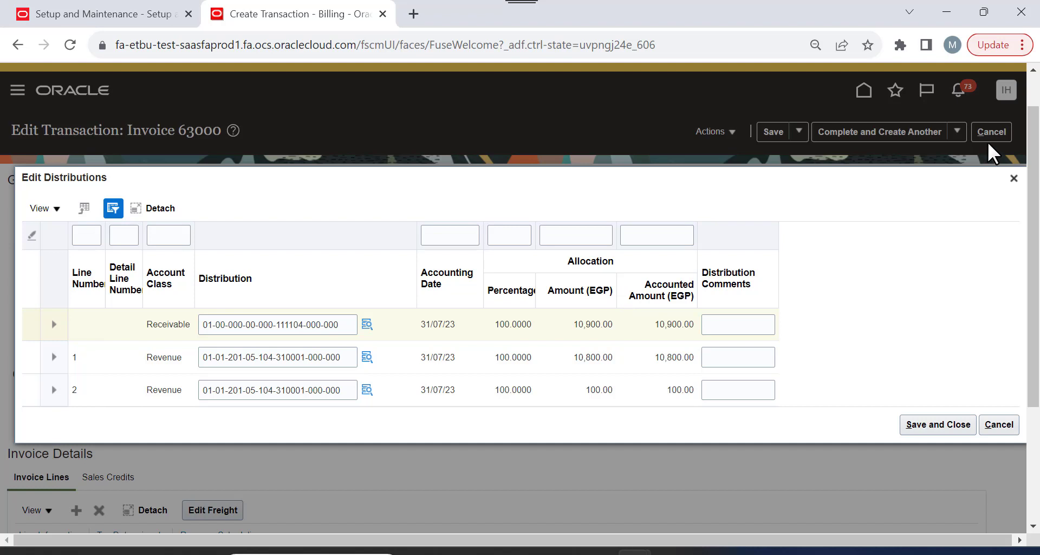
left_click(941, 424)
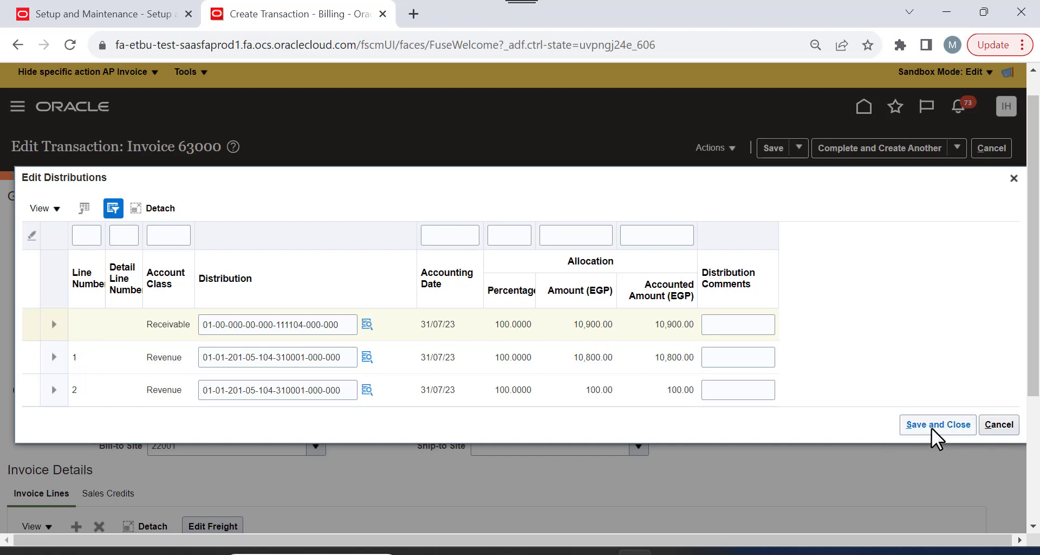
left_click(947, 427)
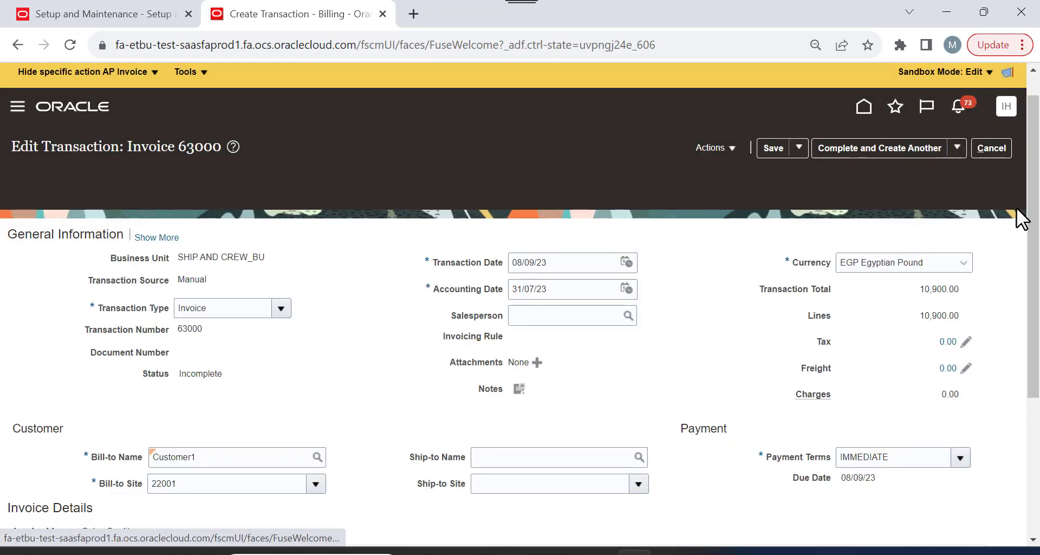
left_click(1014, 180)
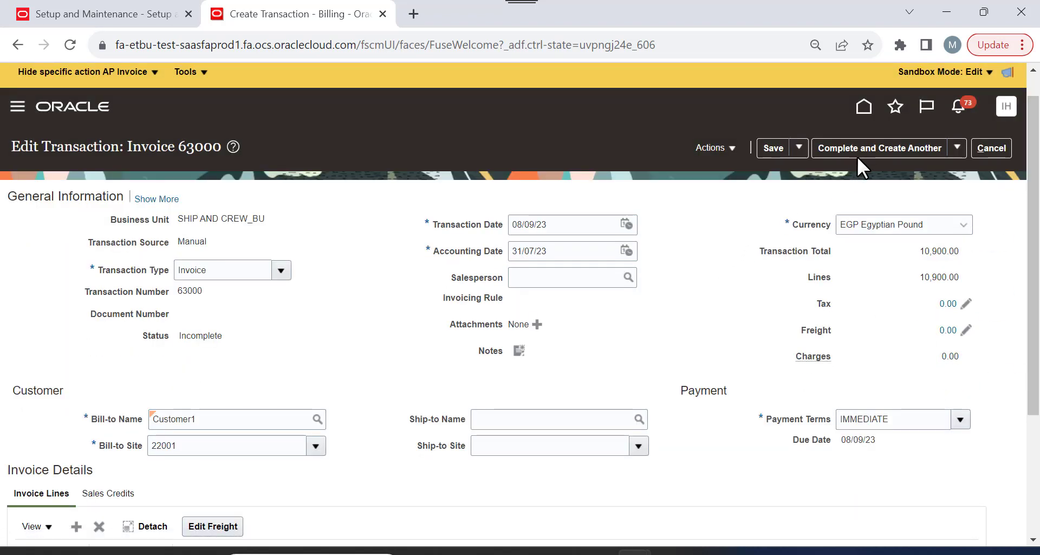
Complete the invoice with the Complete and Review option and check its status and document number.
left_click(957, 147)
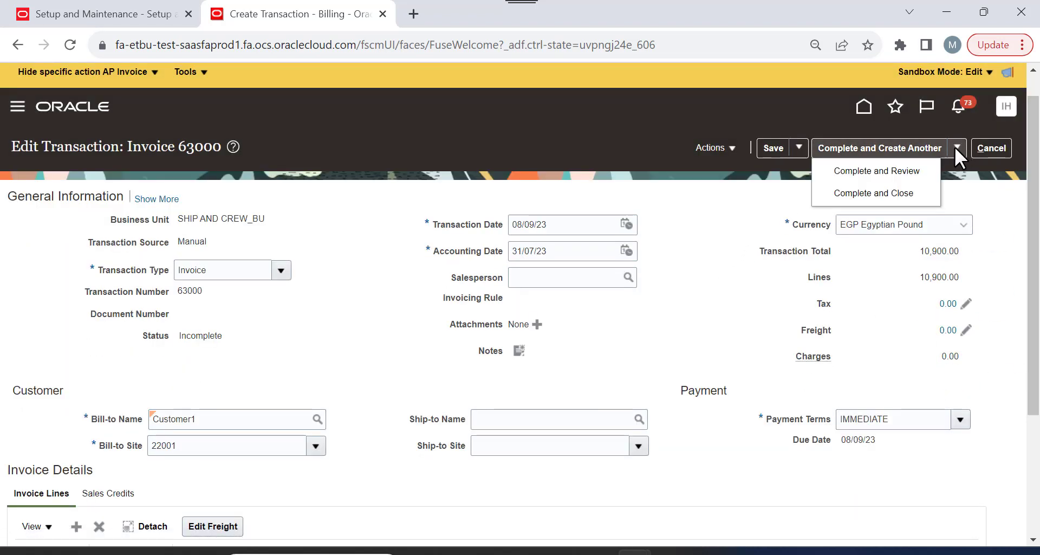
left_click(899, 170)
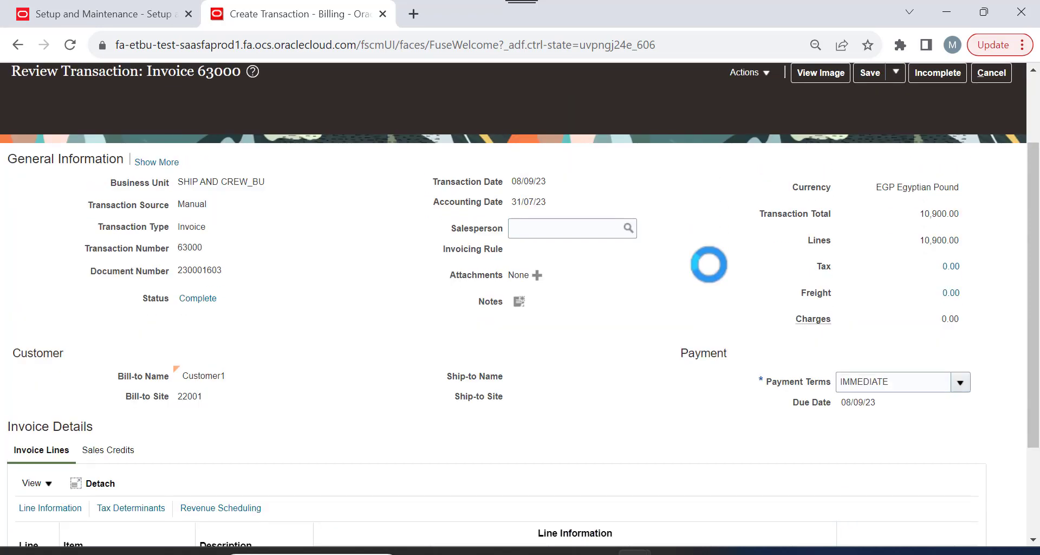
scroll(709, 264, "down", 1)
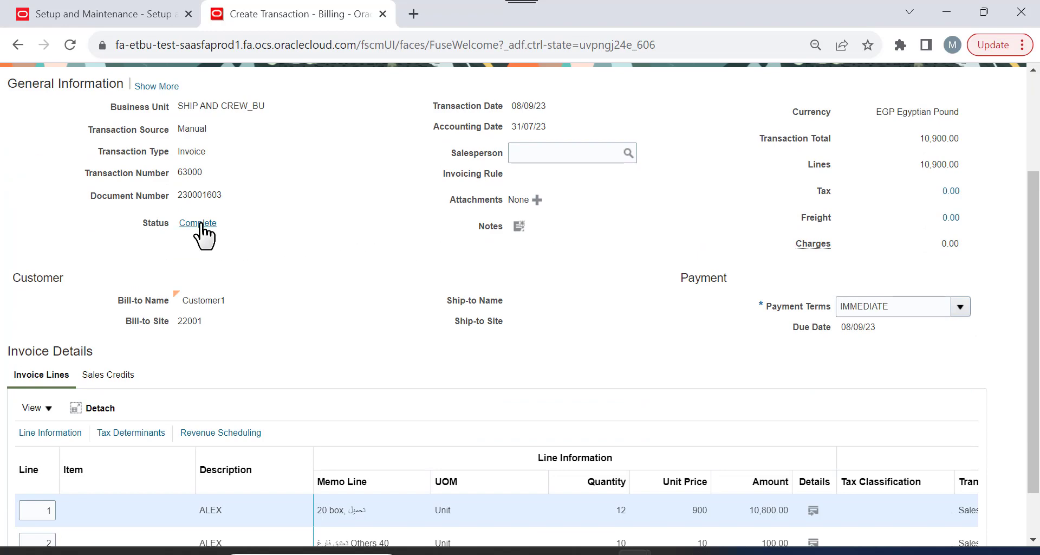
scroll(305, 234, "up", 2)
Expand the completed invoice's general information and examine its bill-to, sold-to and paying customer details.
left_click(145, 231)
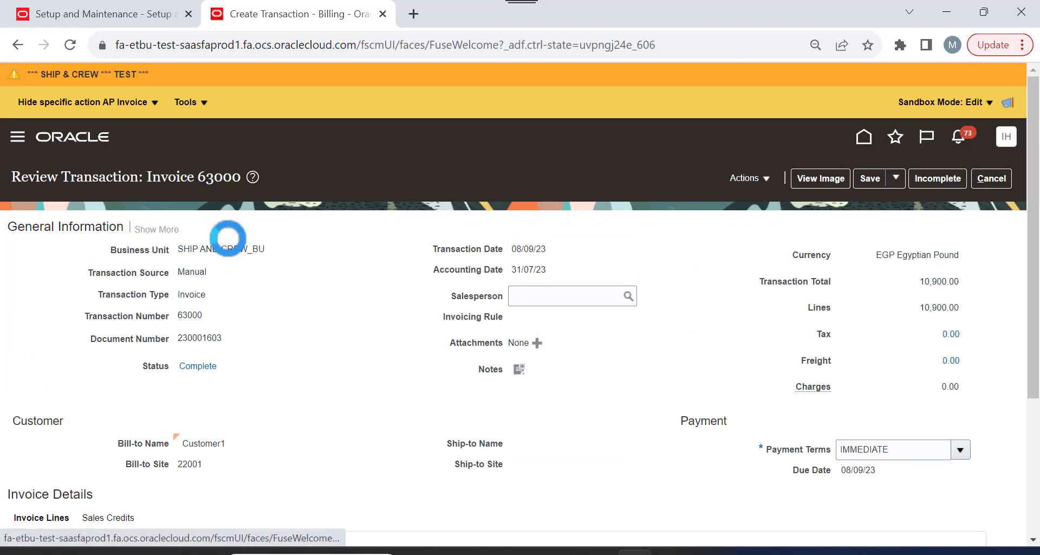
scroll(352, 259, "down", 1)
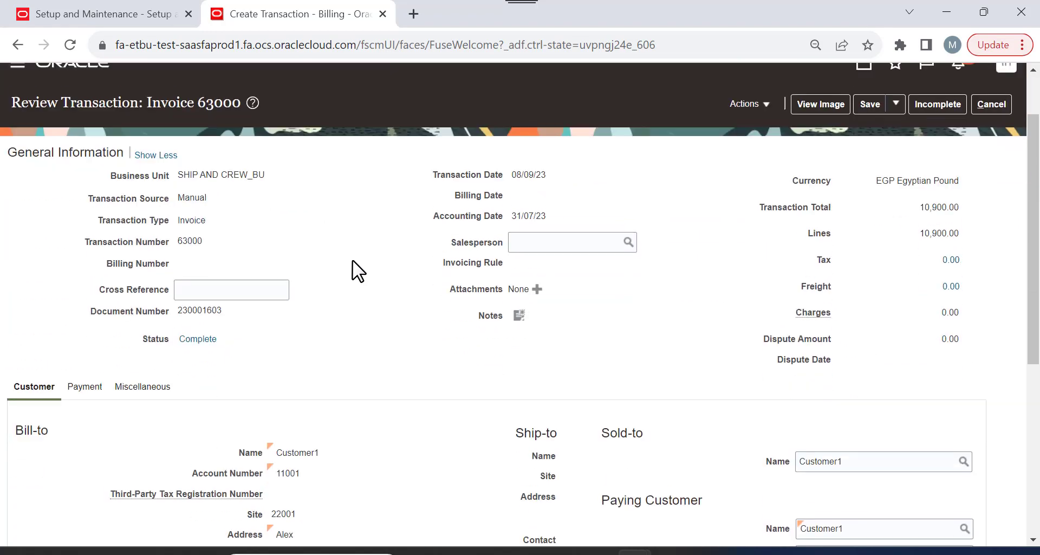
scroll(372, 242, "down", 5)
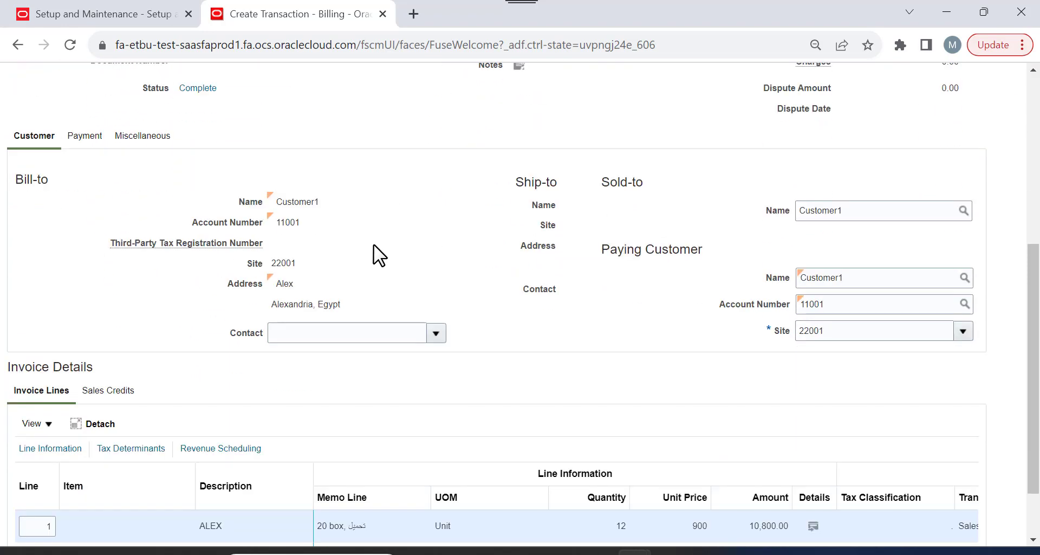
scroll(515, 353, "up", 5)
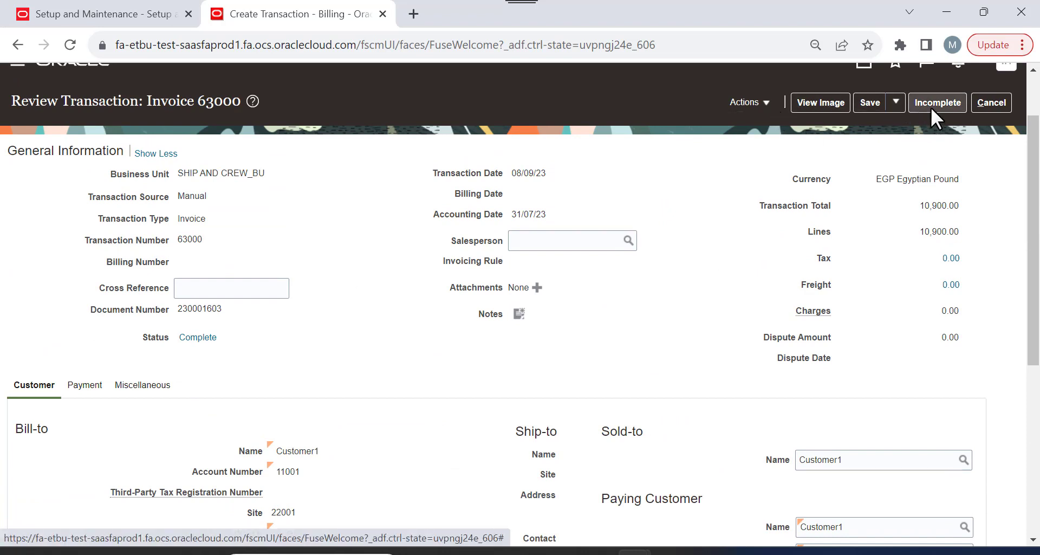
Account the completed invoice in draft and view its accounting lines.
left_click(759, 105)
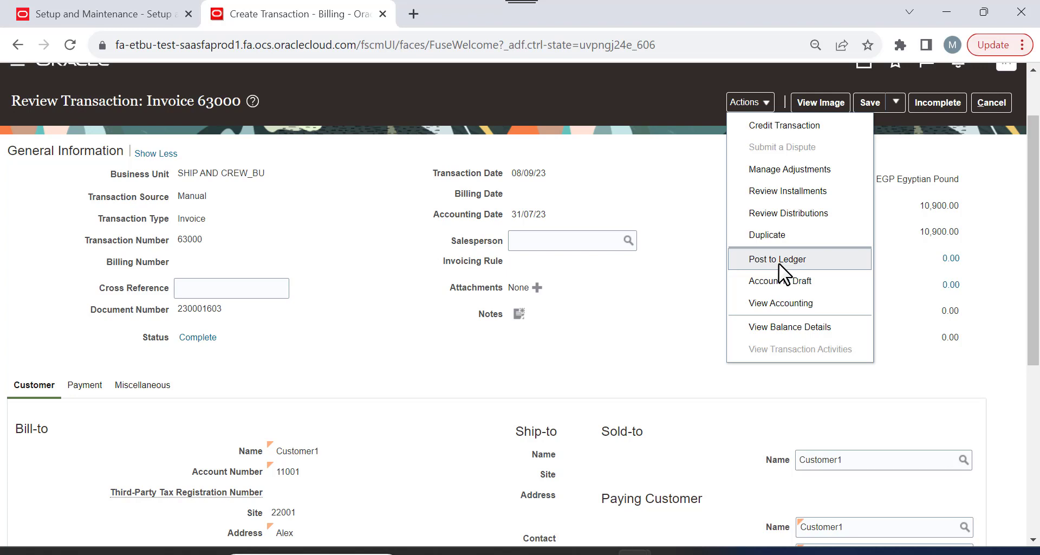
left_click(774, 293)
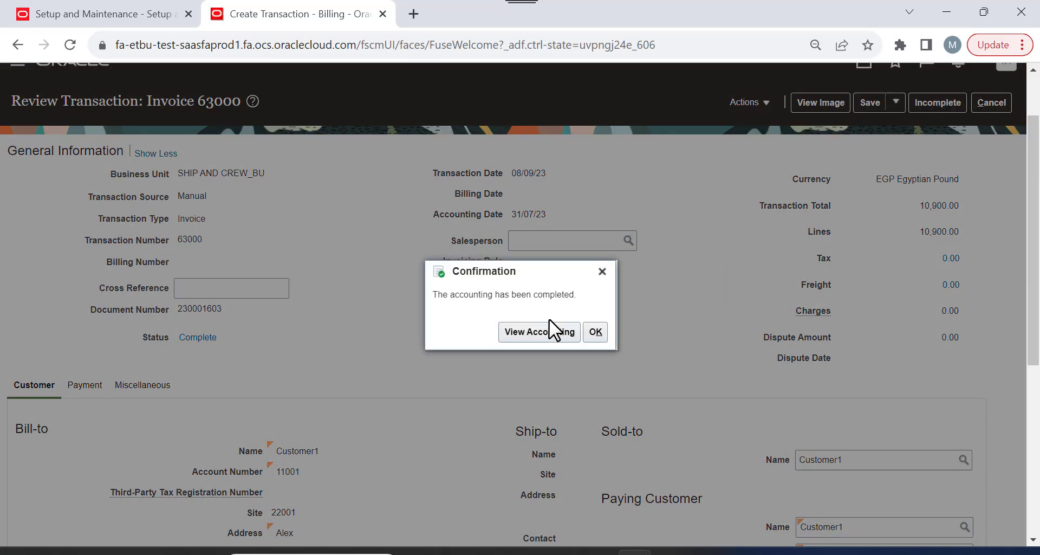
left_click(545, 333)
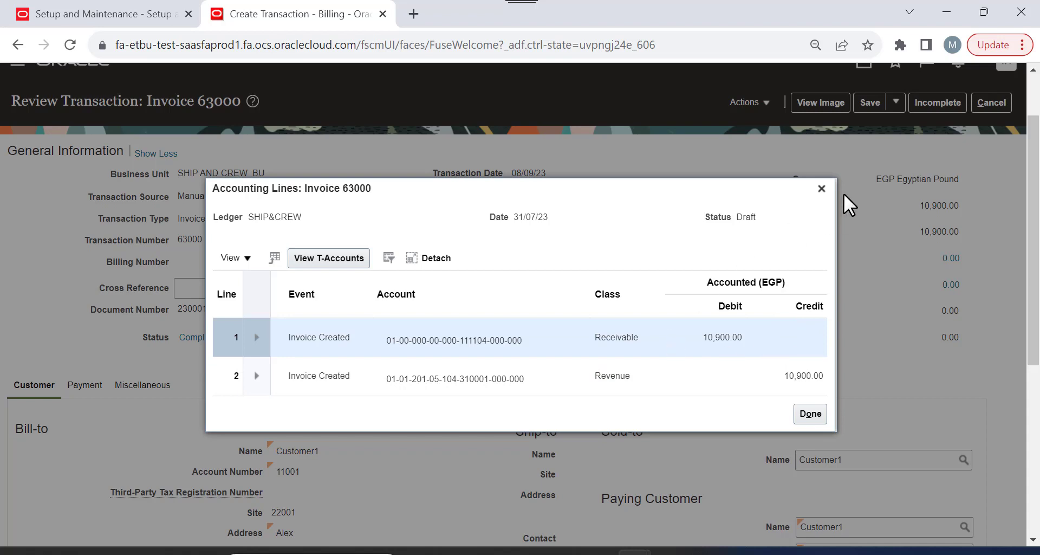
Close the draft accounting lines and set the reviewed invoice back to incomplete.
left_click(822, 188)
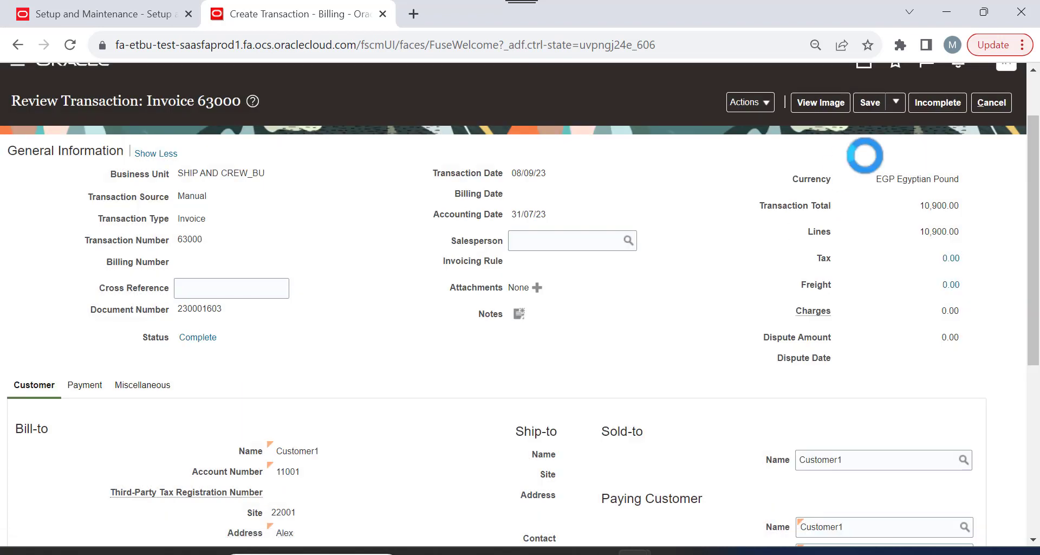
left_click(747, 104)
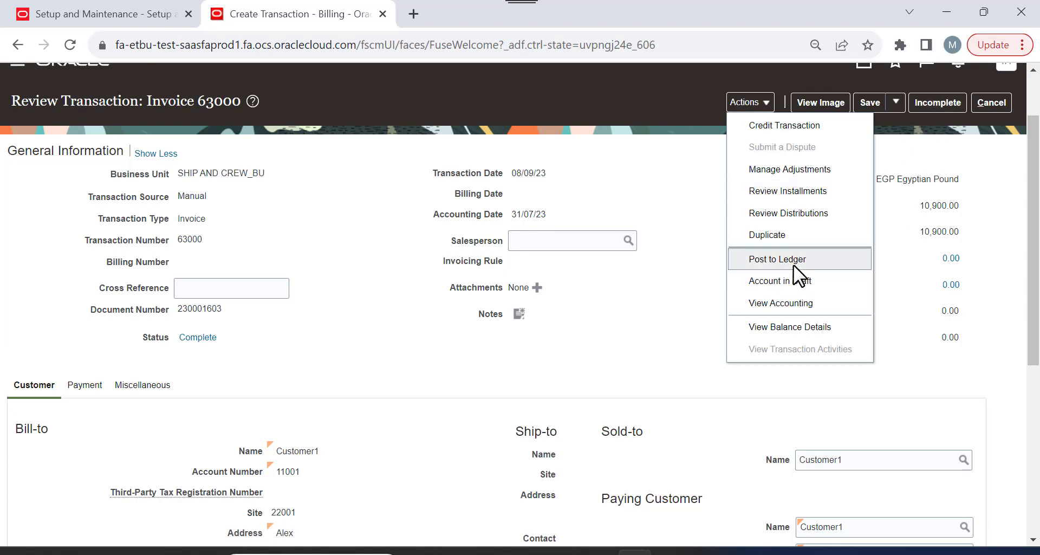
left_click(701, 253)
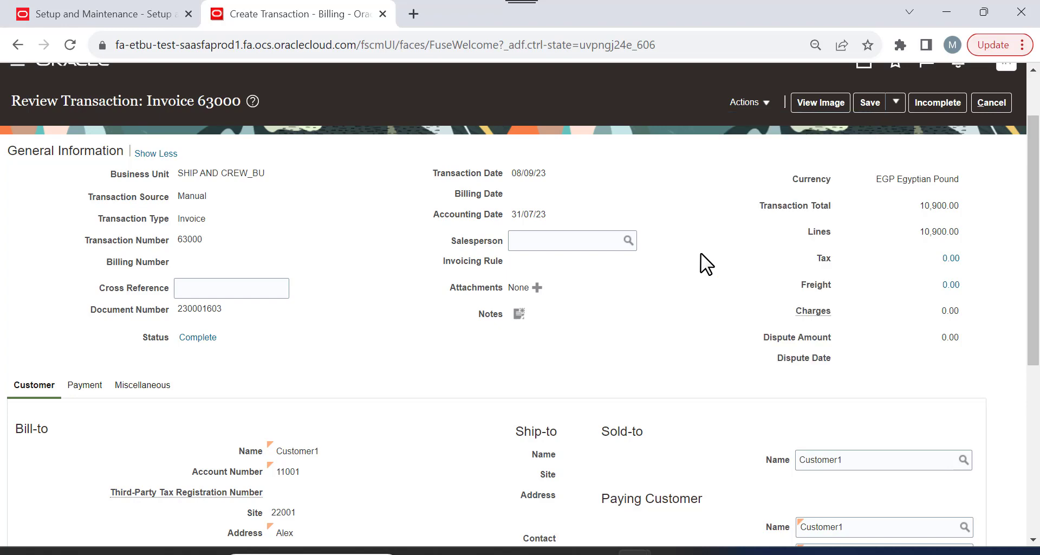
scroll(700, 252, "up", 2)
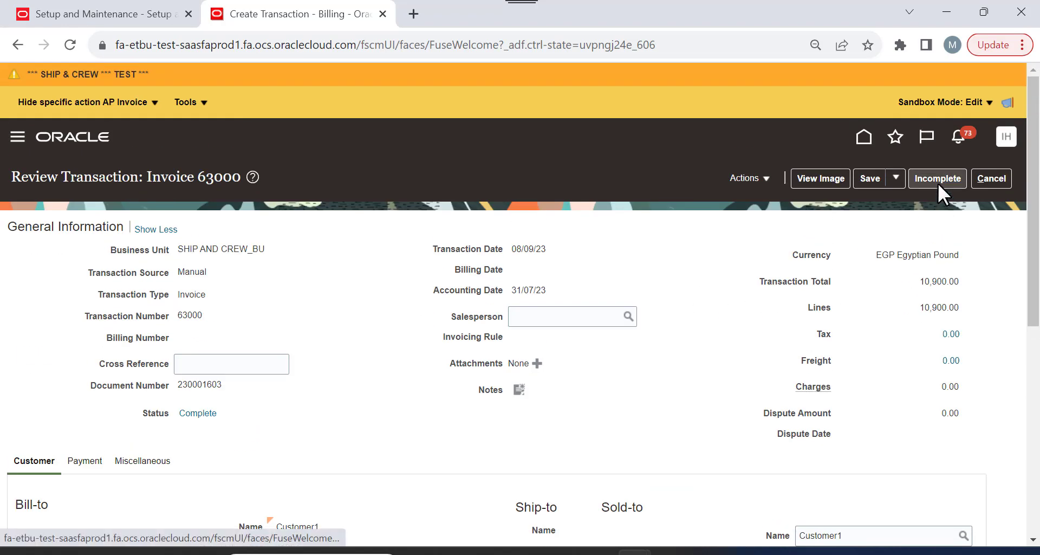
left_click(937, 183)
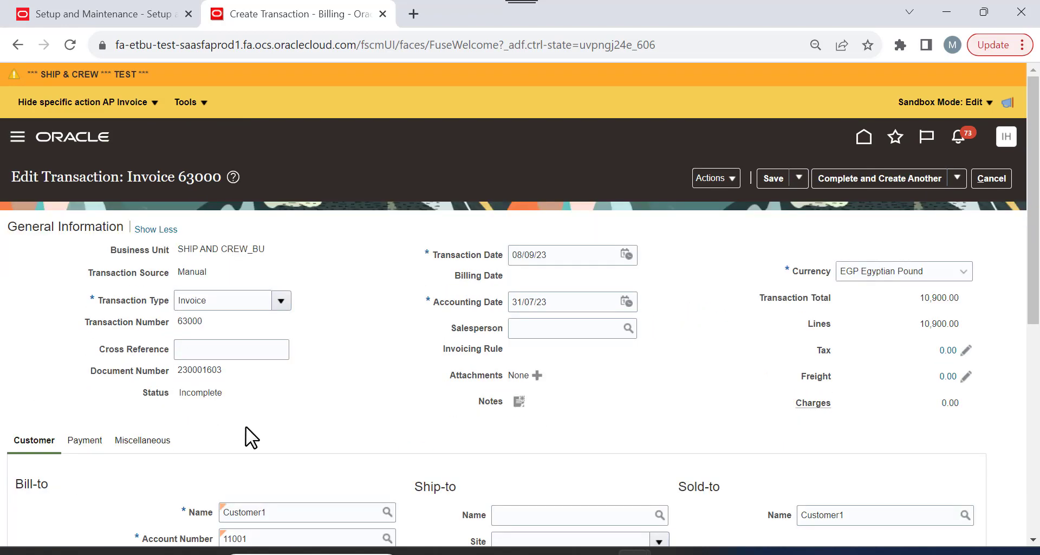
Examine the incomplete invoice's editable general information, customer details, invoice lines and status.
scroll(349, 353, "down", 8)
scroll(362, 346, "down", 1)
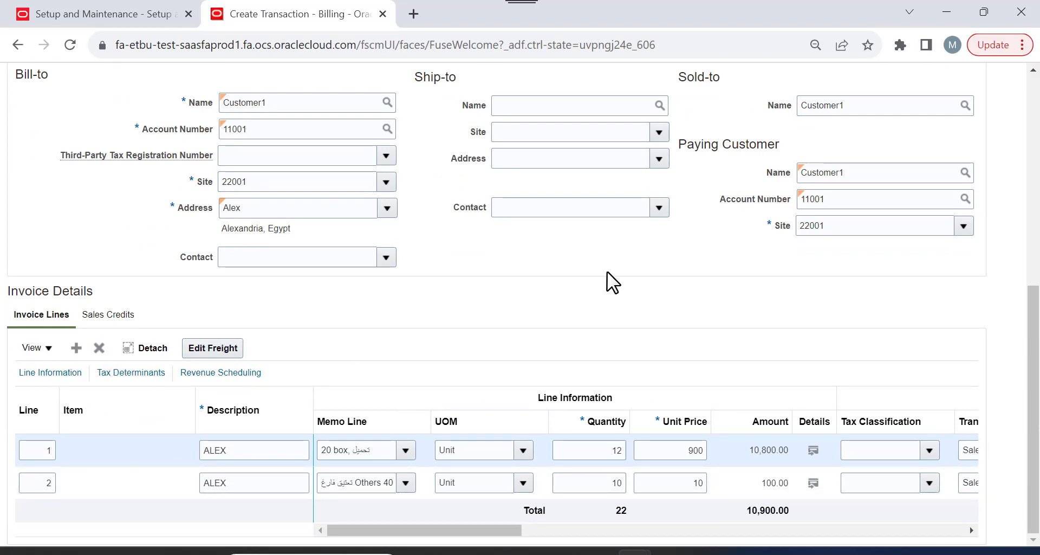
scroll(609, 271, "up", 3)
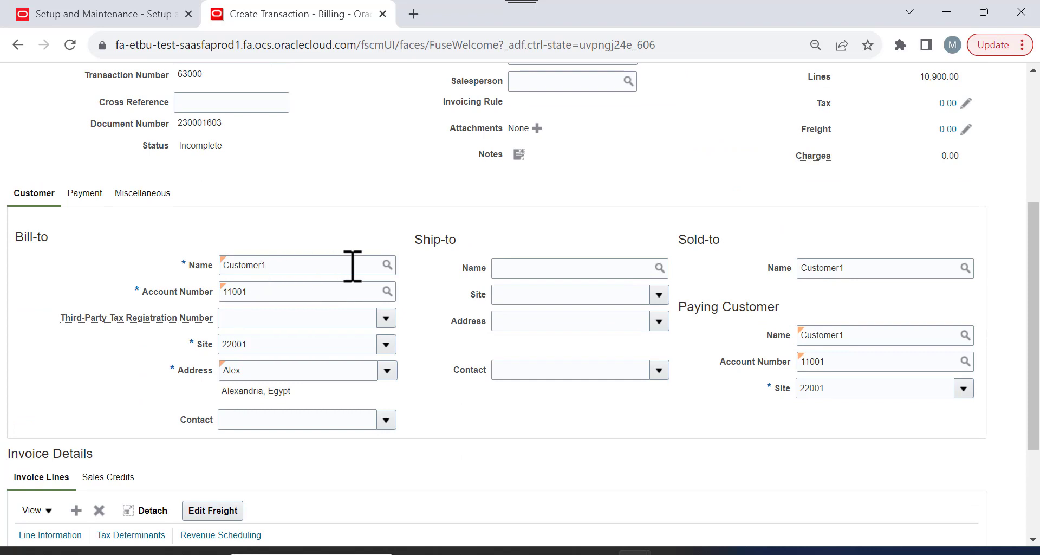
scroll(396, 270, "up", 3)
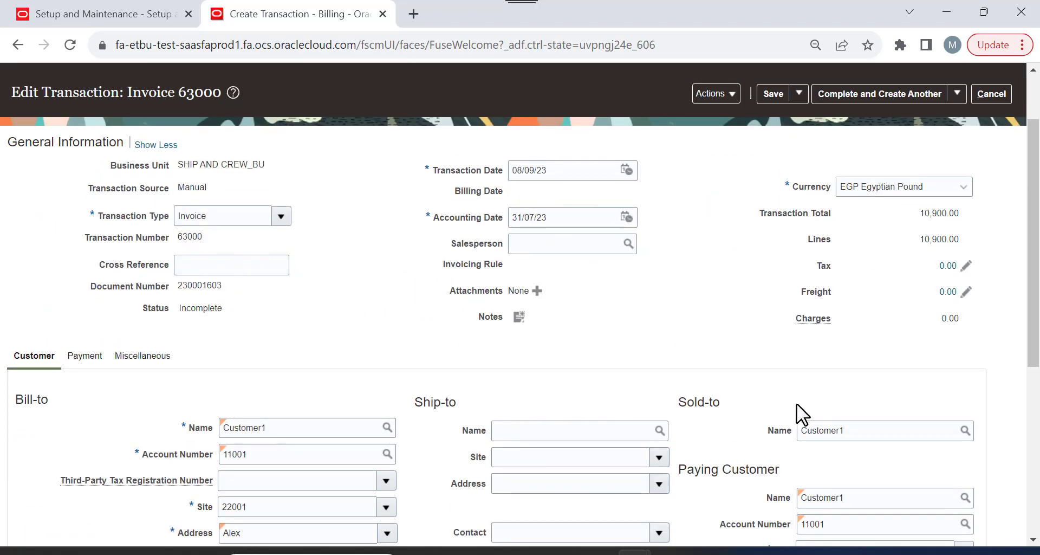
scroll(796, 403, "down", 6)
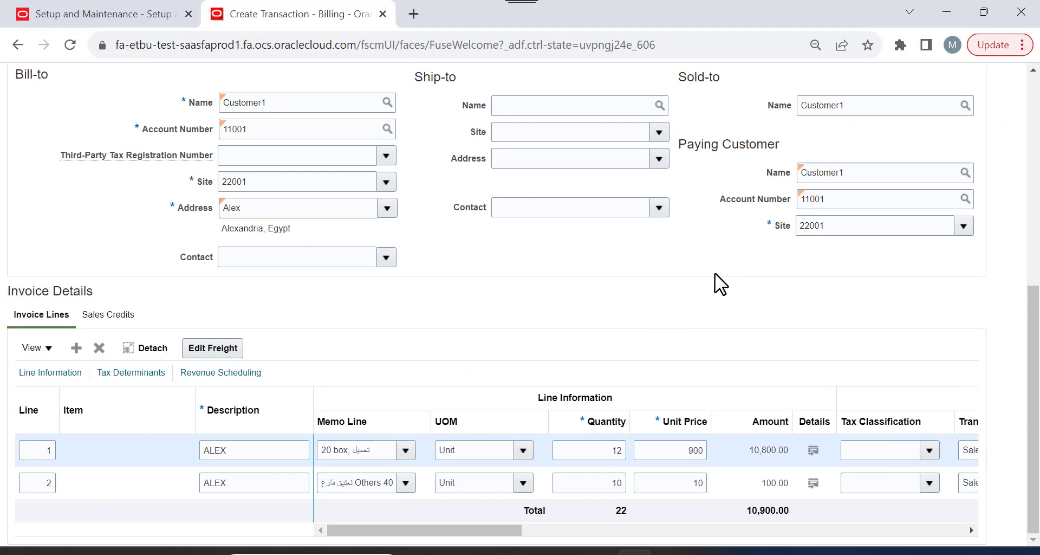
scroll(718, 287, "up", 6)
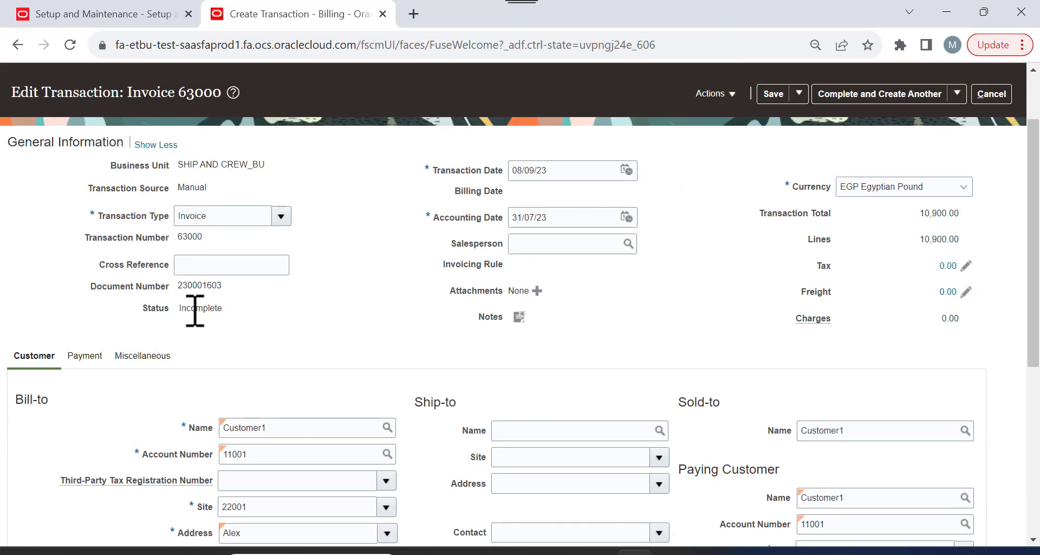
double_click(195, 308)
Complete and review the invoice, and post it to the ledger.
left_click(957, 98)
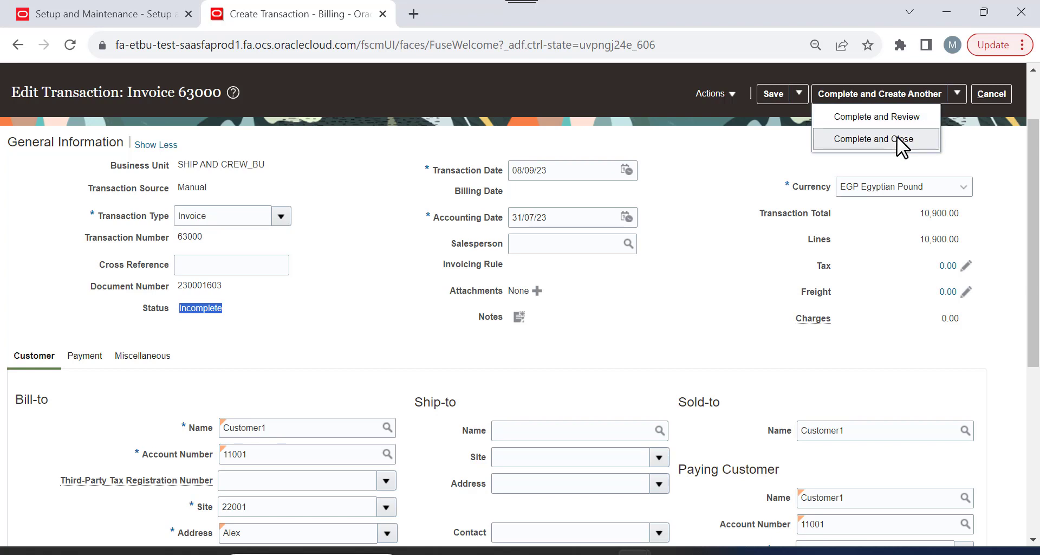
left_click(872, 117)
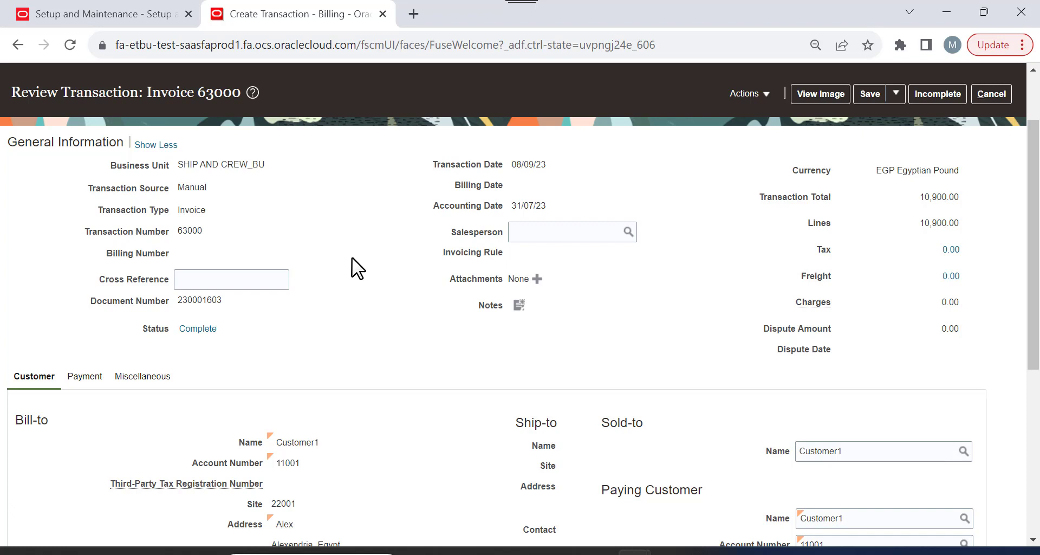
left_click(746, 96)
left_click(807, 264)
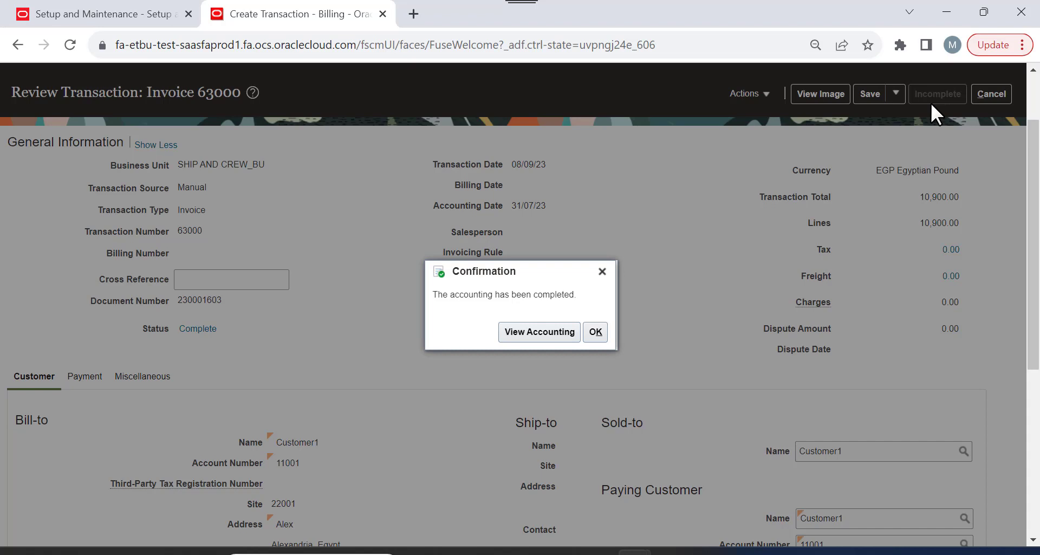
left_click(596, 332)
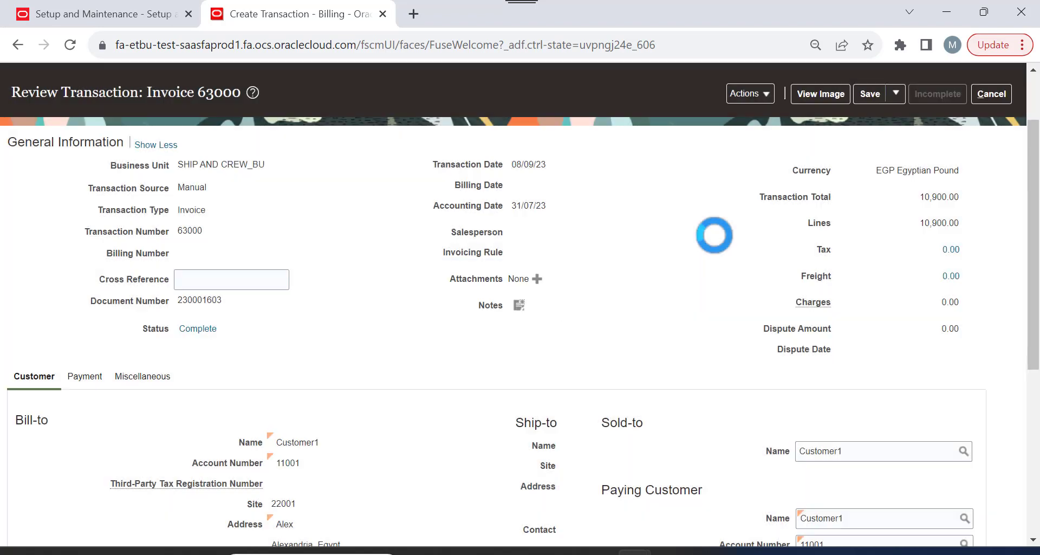
Check the actions available for the posted invoice, and return to the Billing overview without saving further changes.
left_click(766, 95)
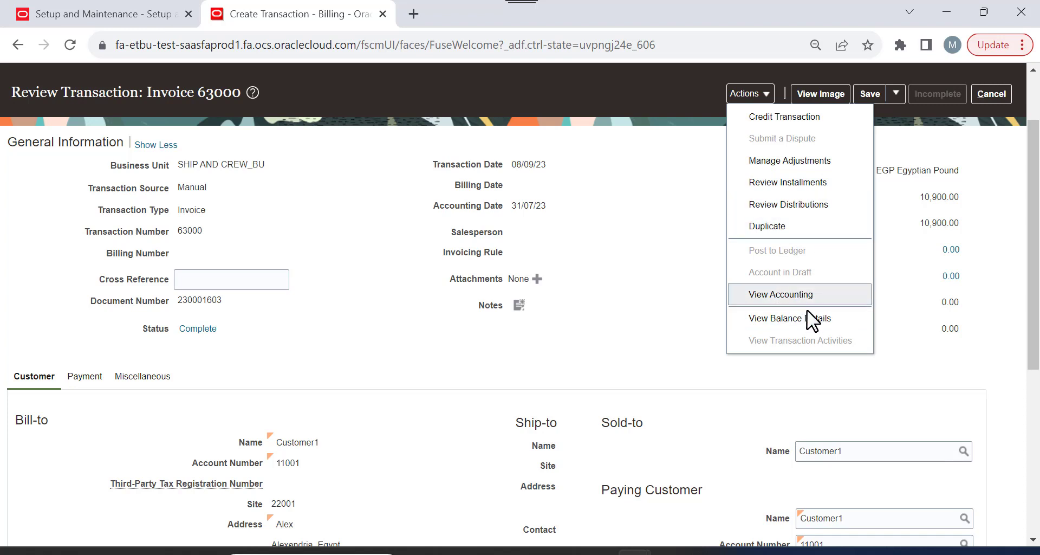
left_click(659, 193)
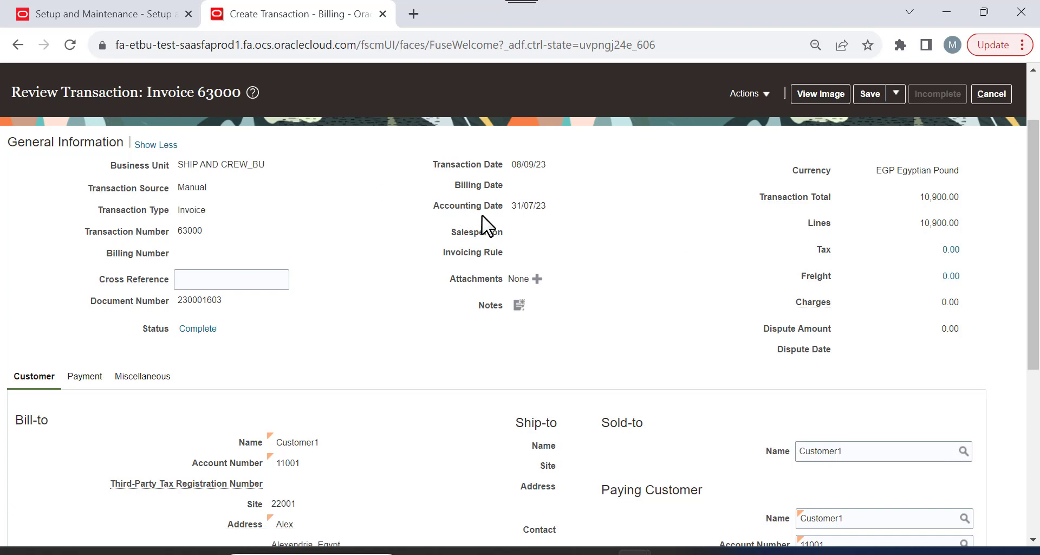
left_click(989, 95)
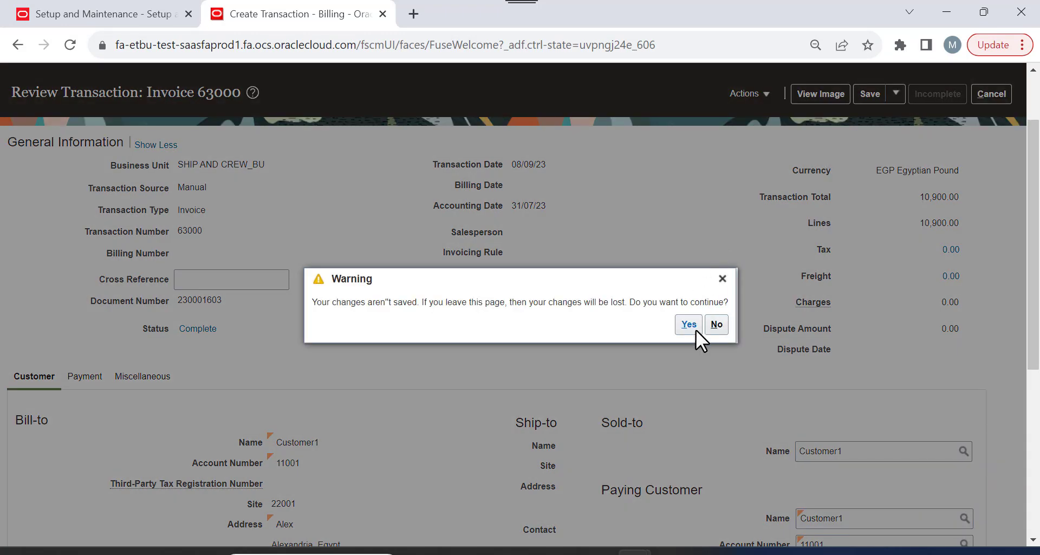
left_click(694, 327)
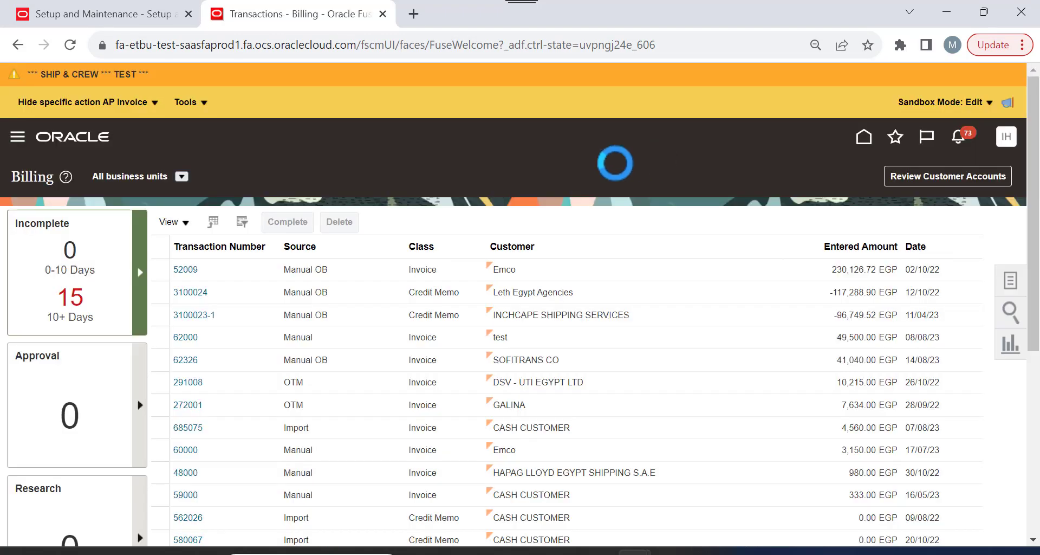
Create a new transaction and set its transaction class to Credit memo.
left_click(1010, 282)
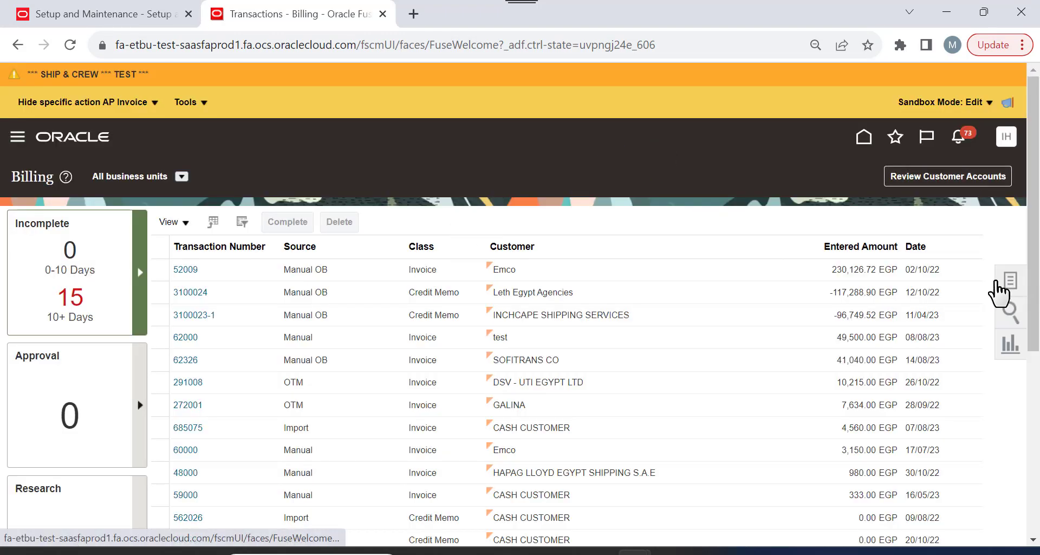
left_click(896, 187)
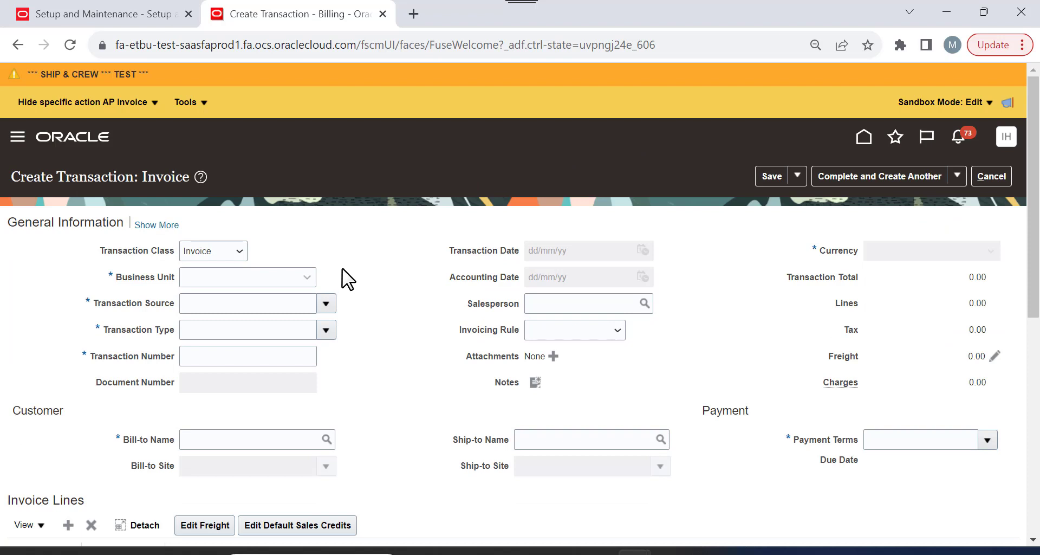
left_click(310, 274)
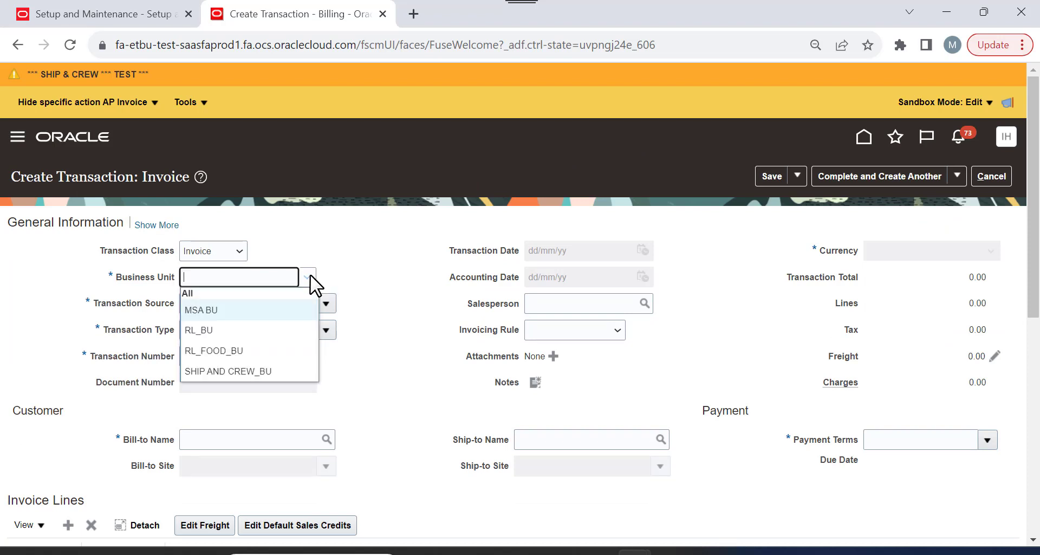
left_click(255, 363)
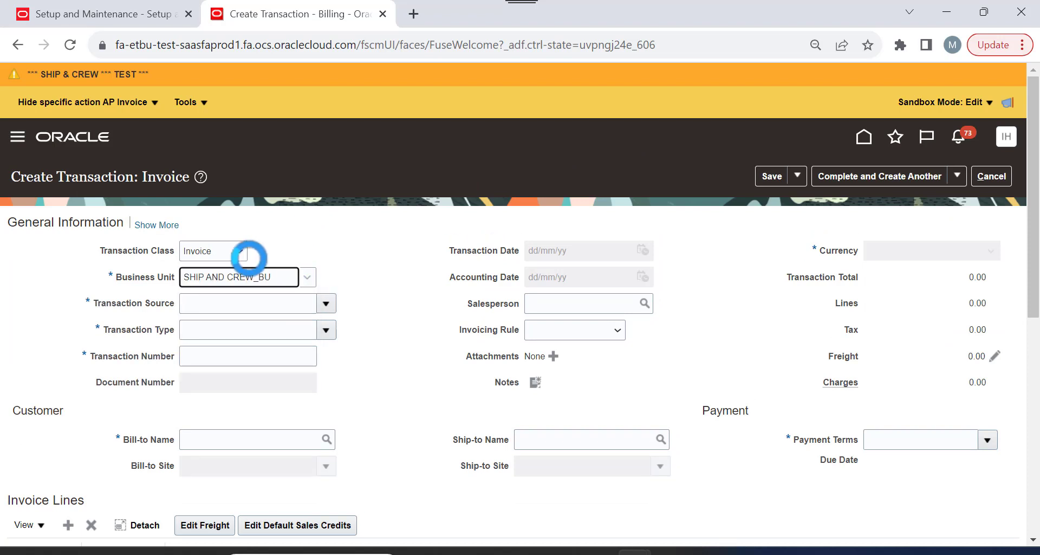
left_click(239, 250)
left_click(213, 277)
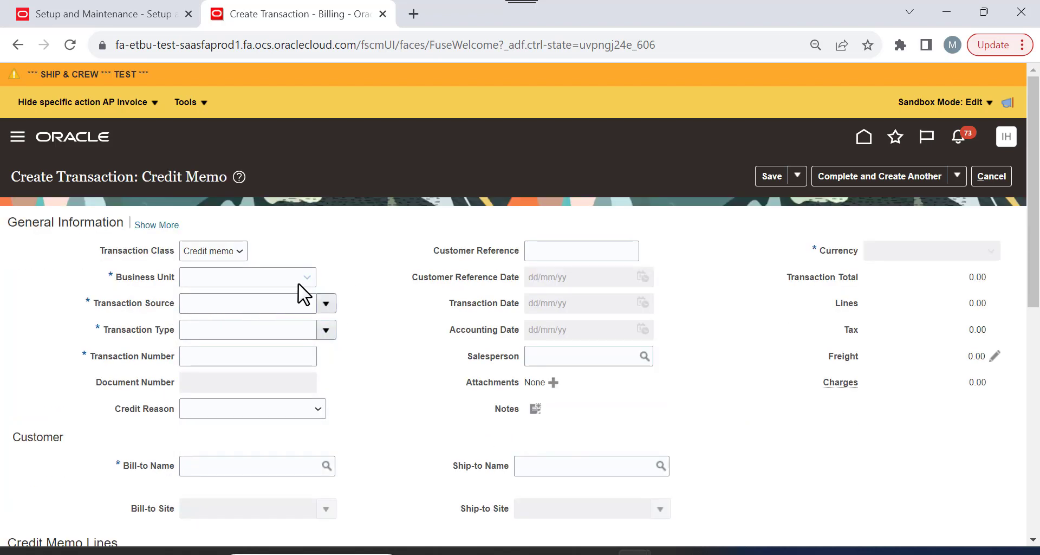
Set the credit memo's business unit to SHIP AND CREW_BU, transaction source to Manual and transaction type to Credit Memo.
left_click(304, 274)
left_click(263, 366)
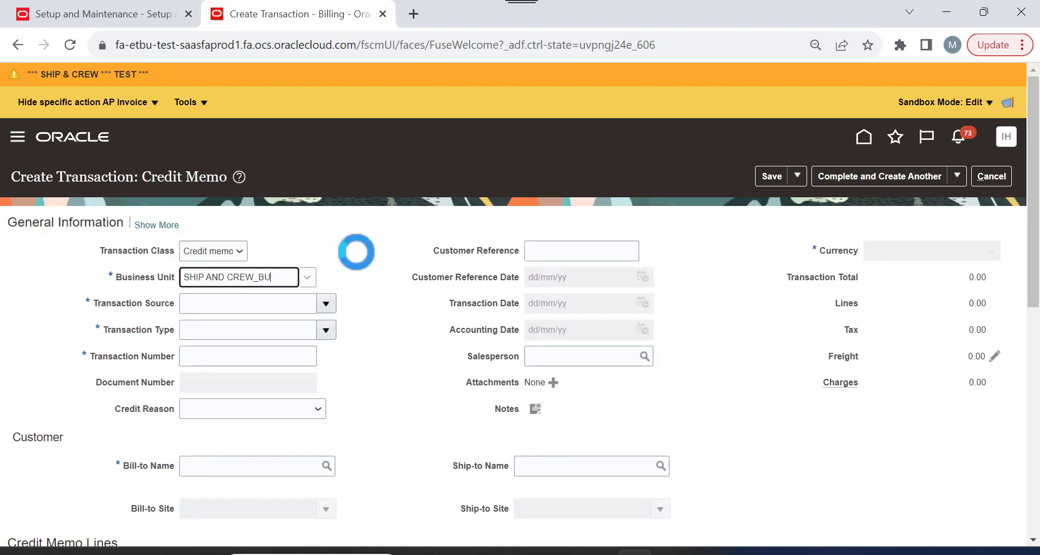
left_click(329, 306)
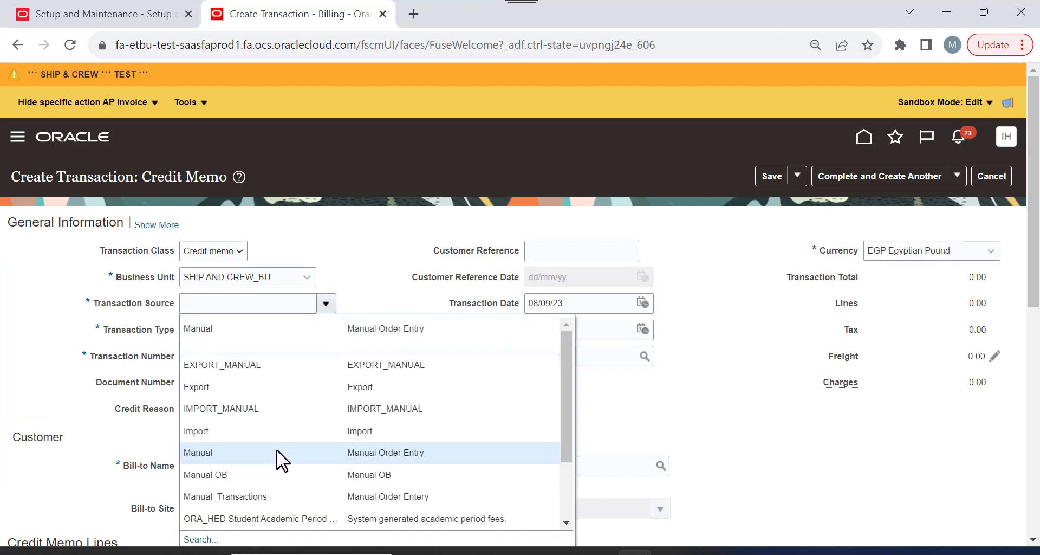
left_click(276, 451)
left_click(326, 330)
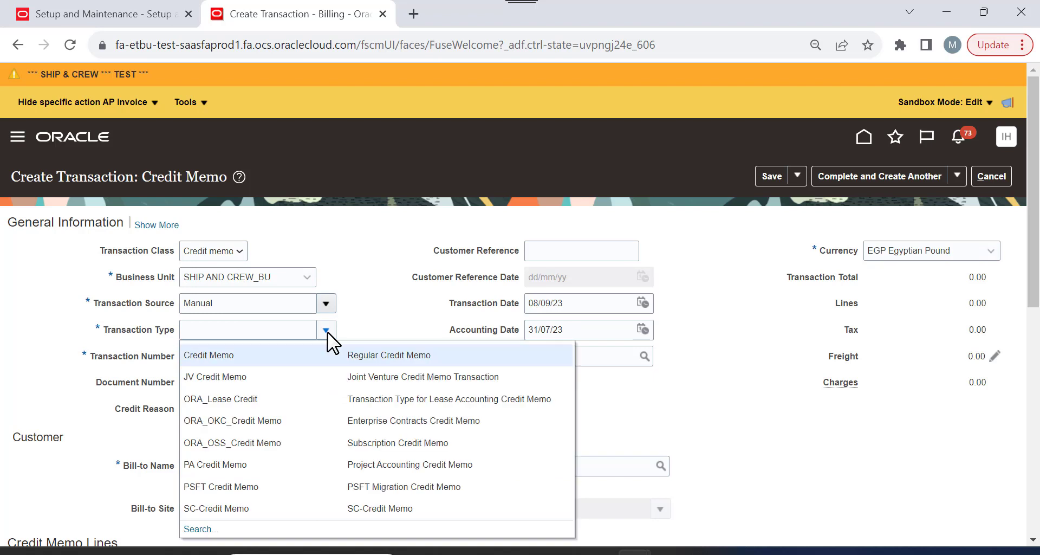
left_click(239, 352)
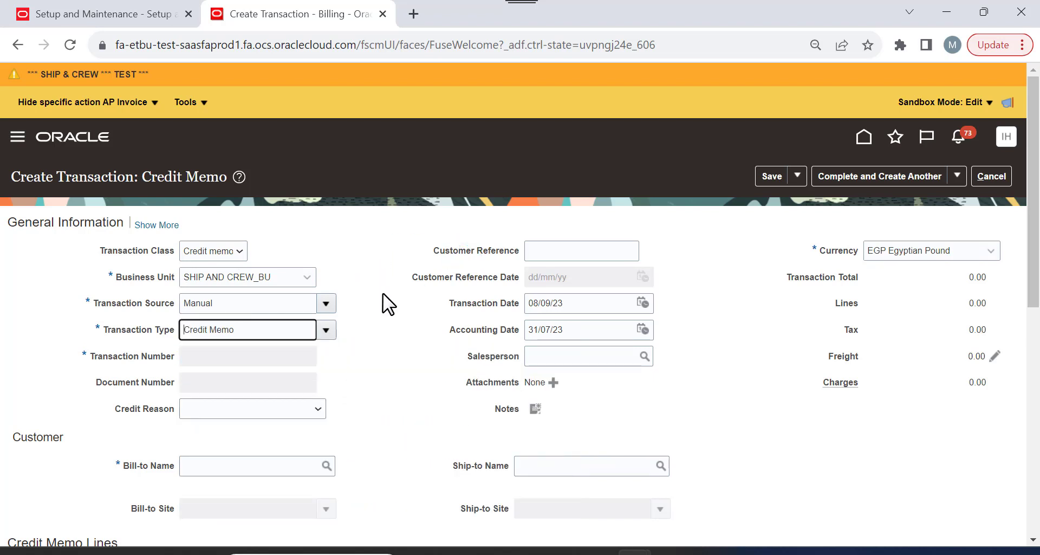
Set the credit memo's bill-to customer to Customer1.
scroll(384, 293, "down", 1)
scroll(387, 296, "down", 1)
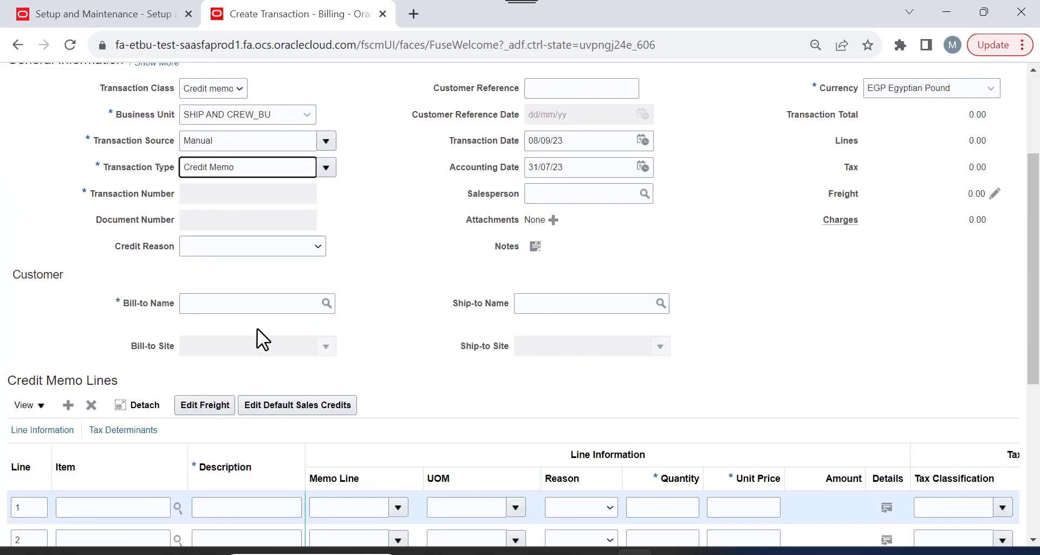
left_click(291, 304)
type("customer")
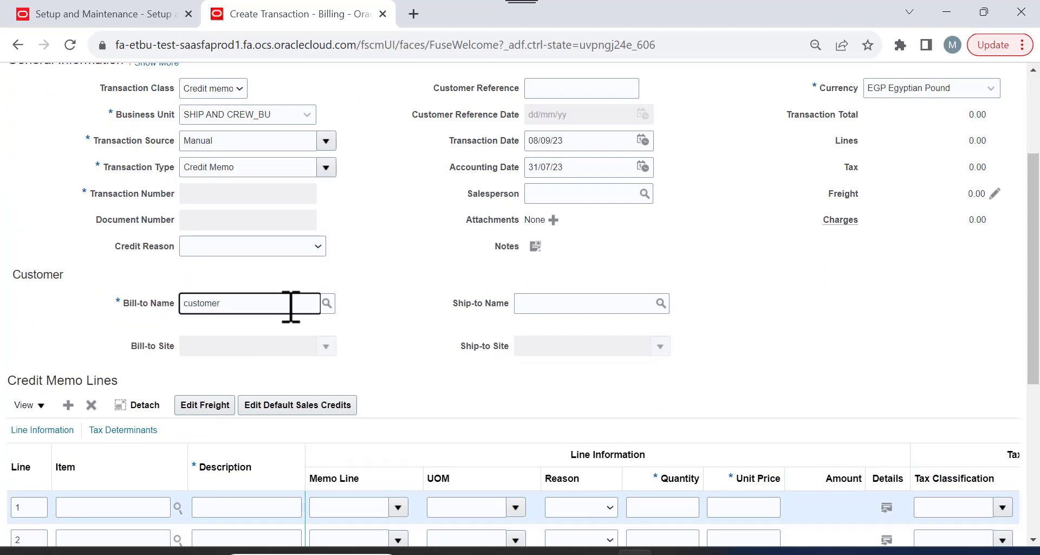
type("q1")
key("Tab")
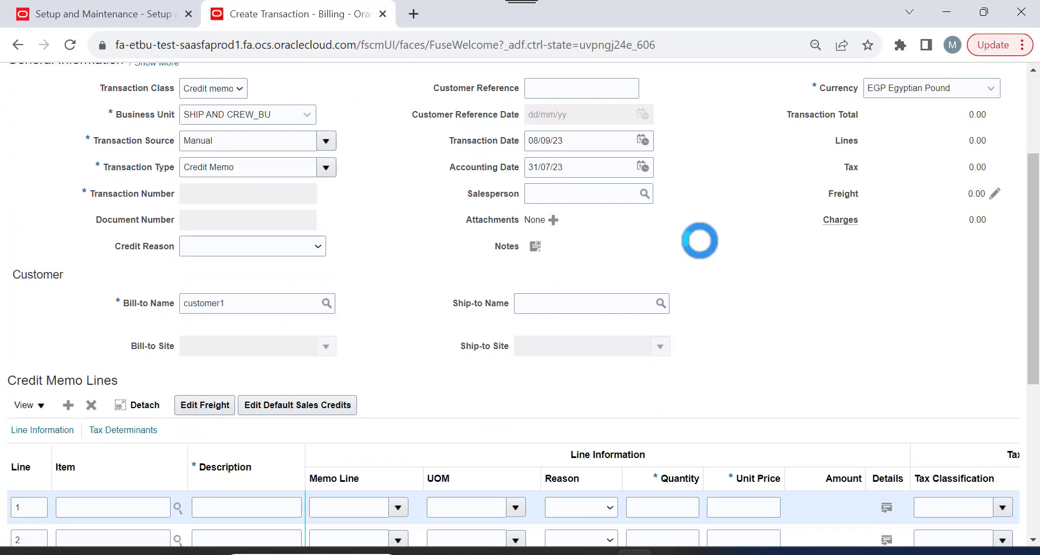
Fill the first credit memo line with the memo line "ازالة علامة الخطر" and a quantity of 10.
scroll(755, 232, "up", 3)
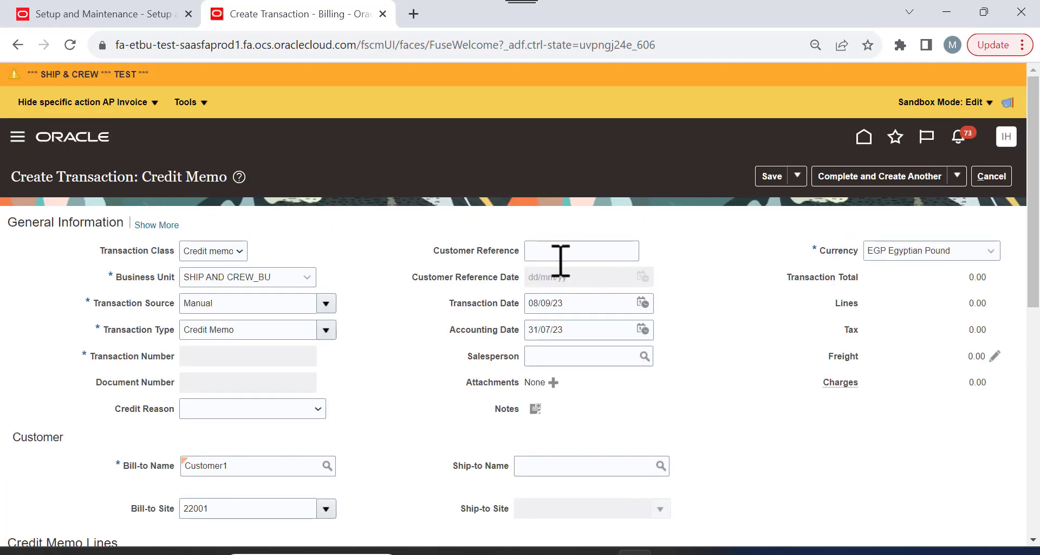
scroll(726, 275, "down", 1)
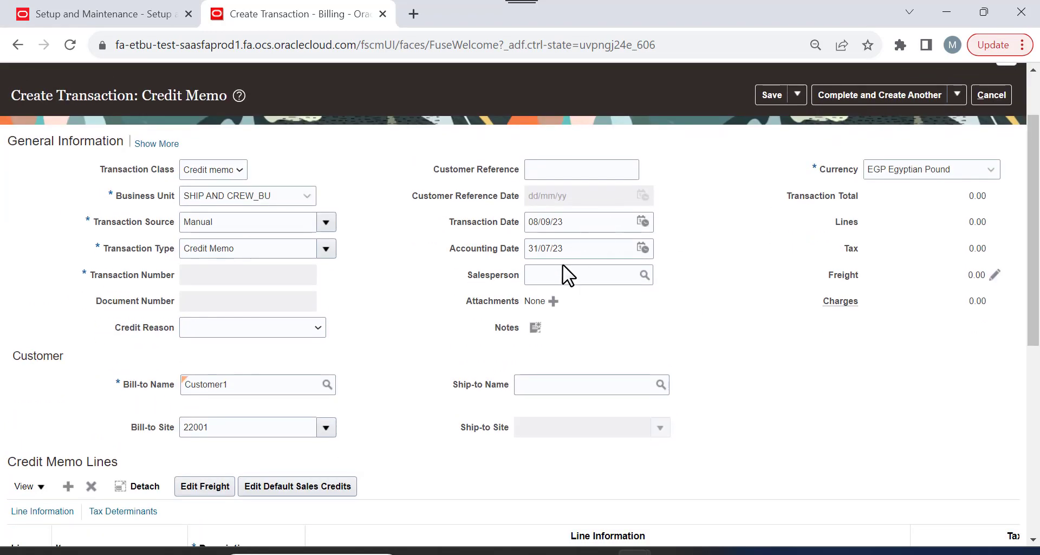
scroll(780, 232, "down", 5)
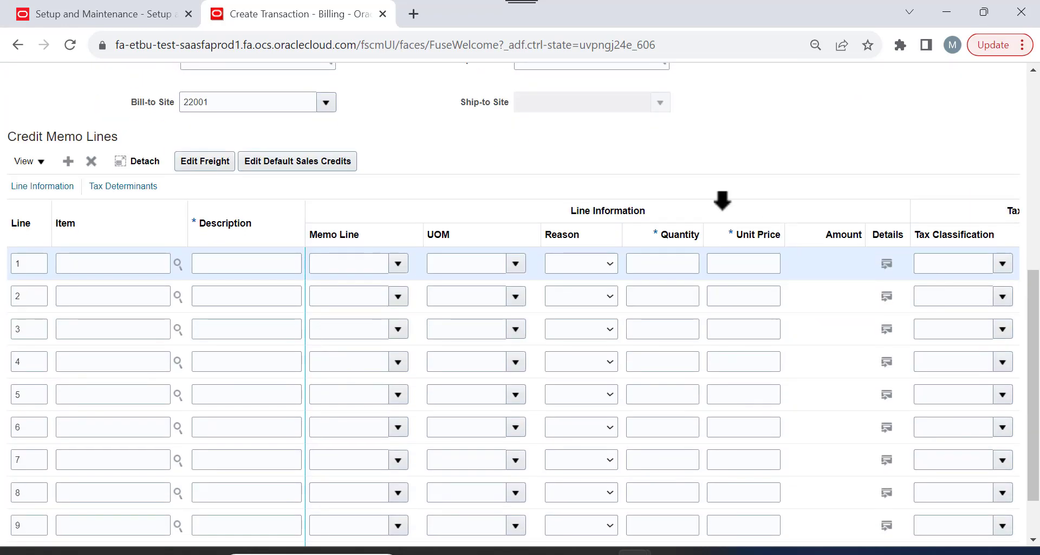
left_click(267, 264)
left_click(399, 264)
left_click(361, 263)
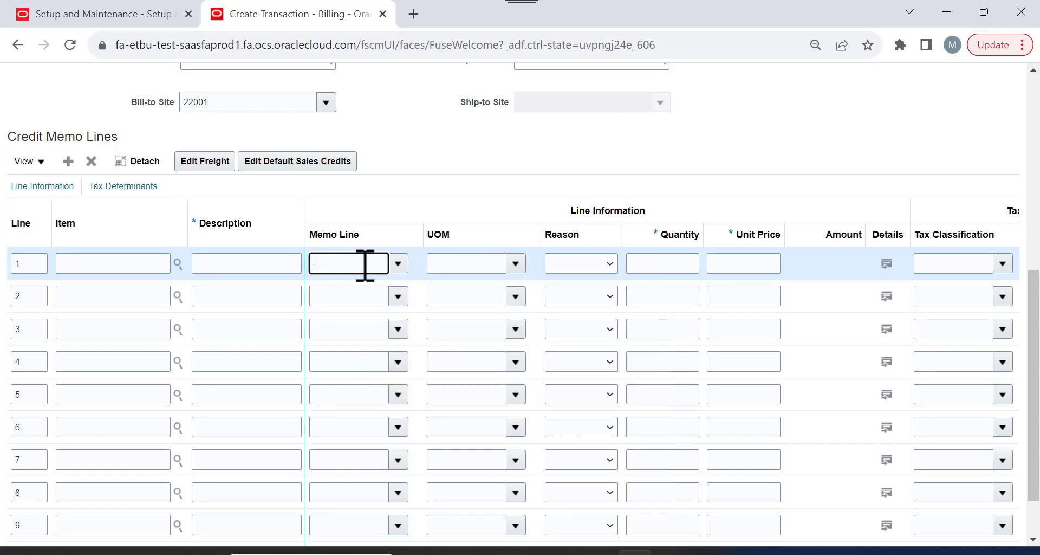
left_click(689, 264)
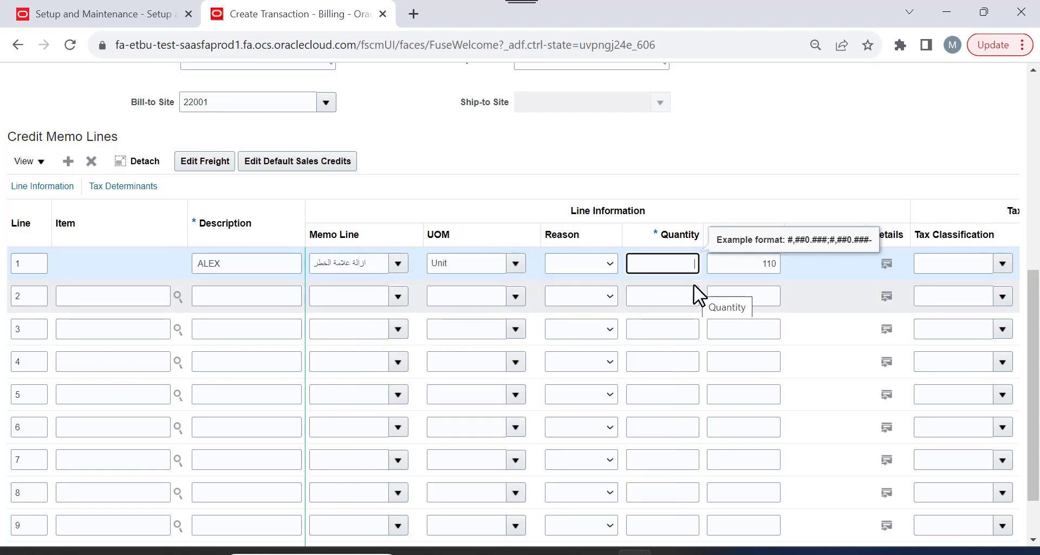
type("10")
key("Tab")
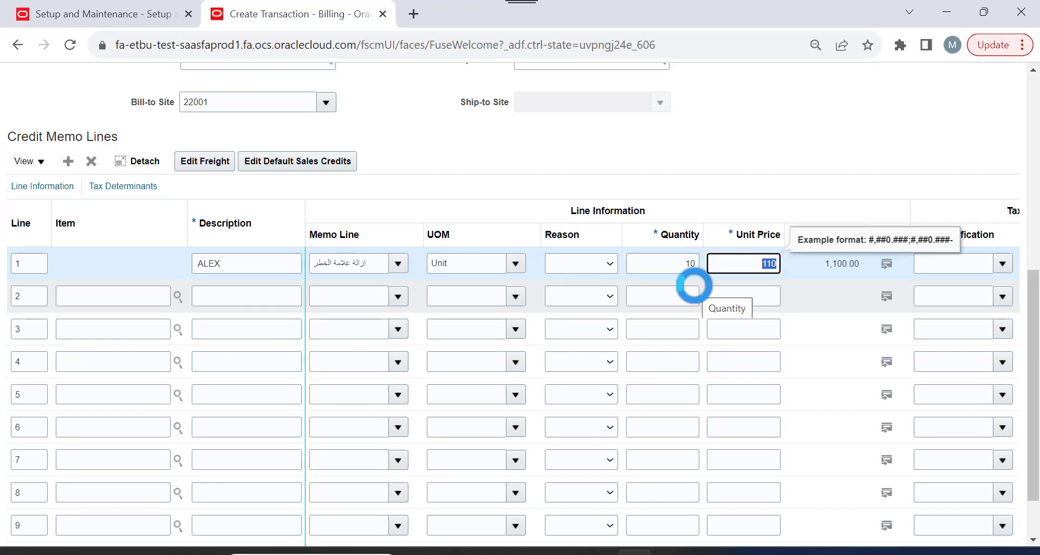
Save the credit memo and check its header and line details.
scroll(815, 198, "up", 2)
scroll(814, 194, "up", 6)
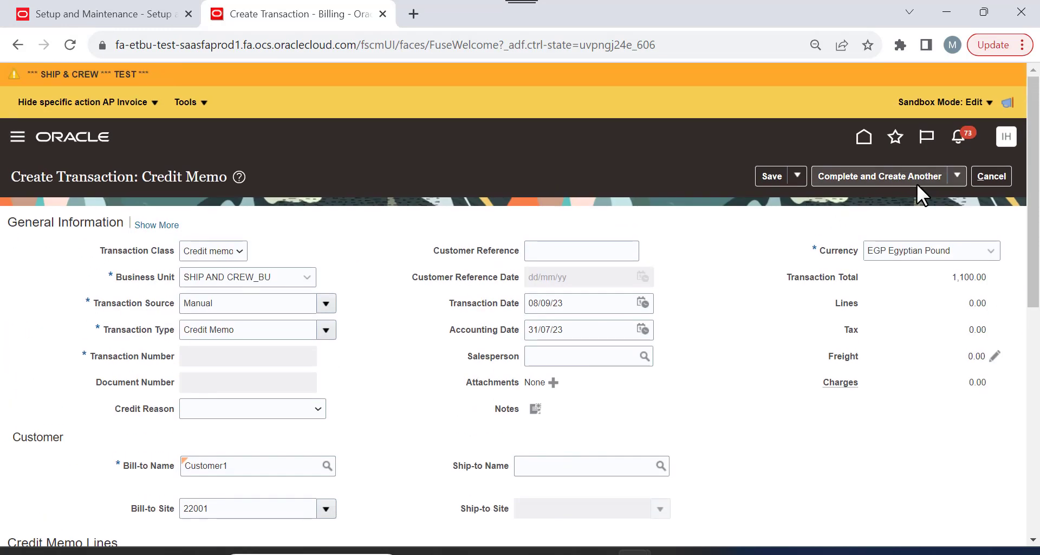
left_click(773, 176)
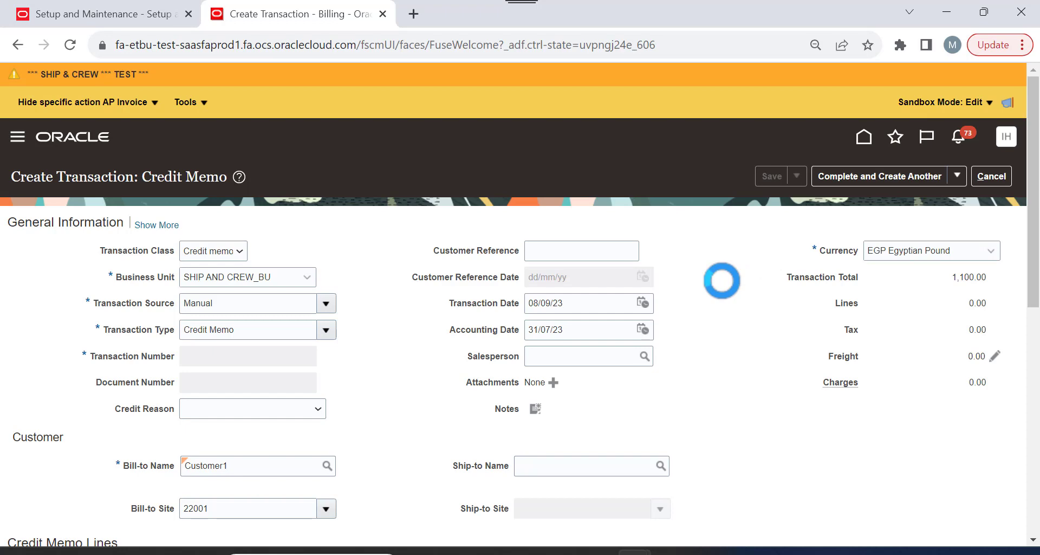
scroll(721, 279, "down", 4)
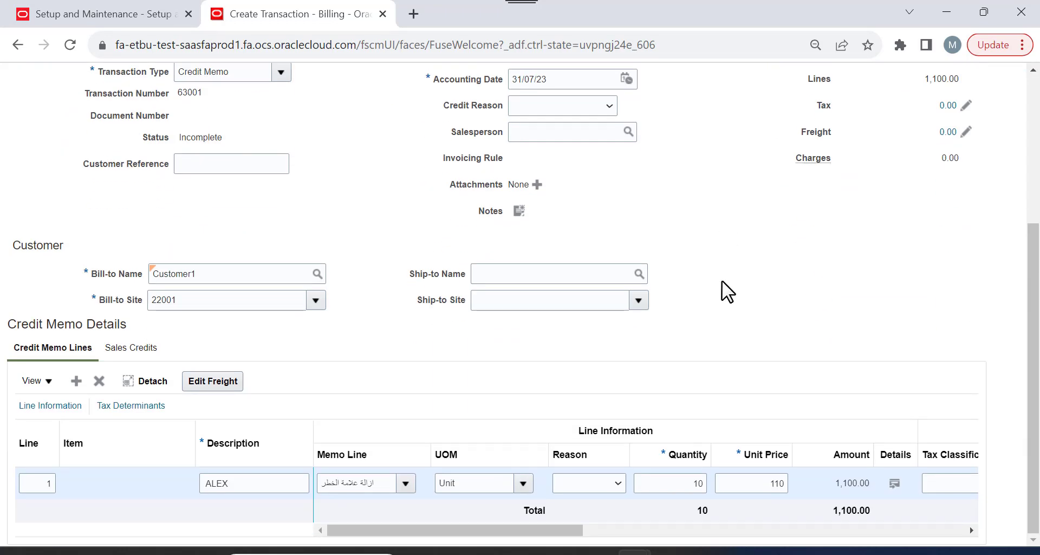
scroll(721, 279, "up", 3)
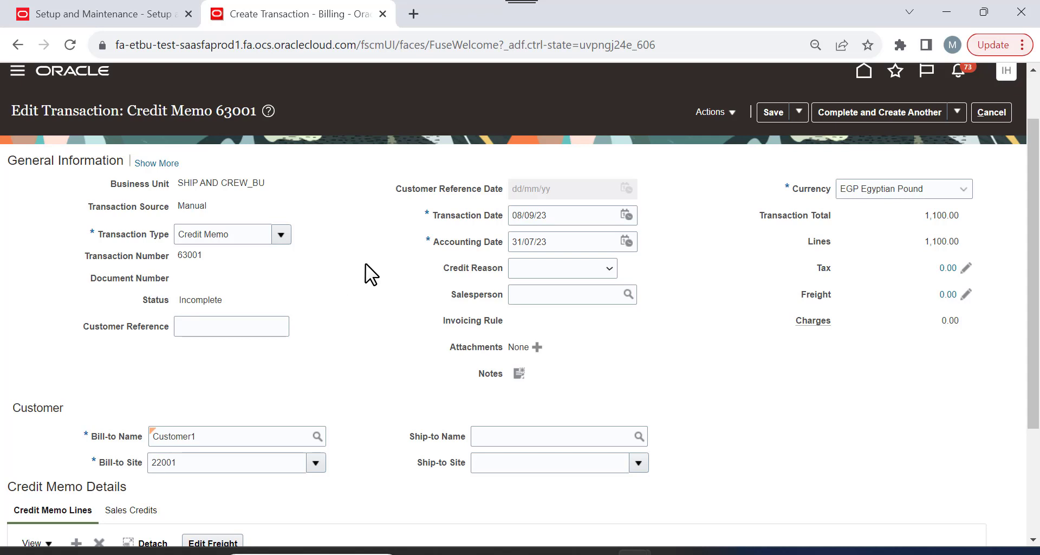
scroll(369, 260, "down", 3)
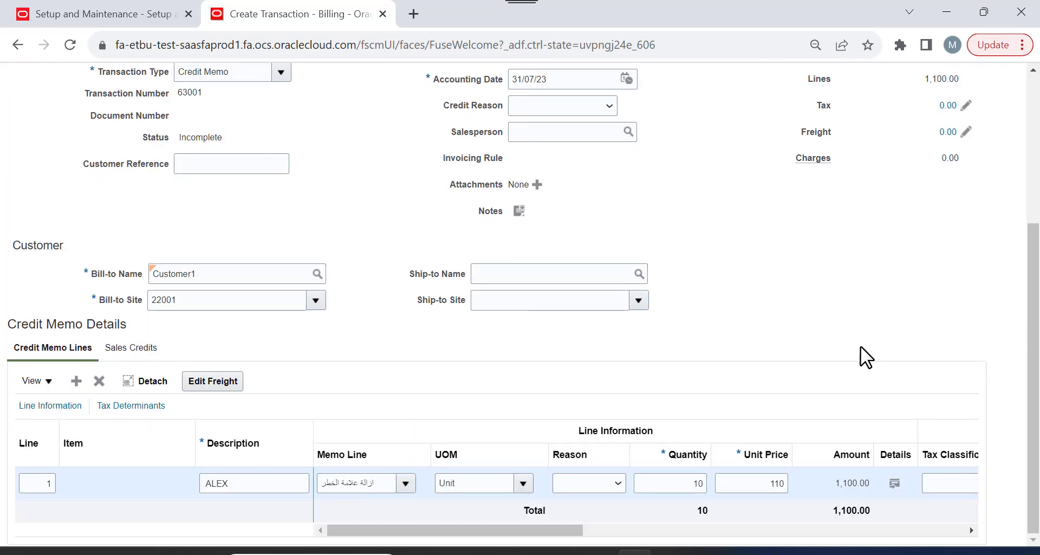
left_click_drag(566, 531, 430, 499)
scroll(671, 259, "up", 5)
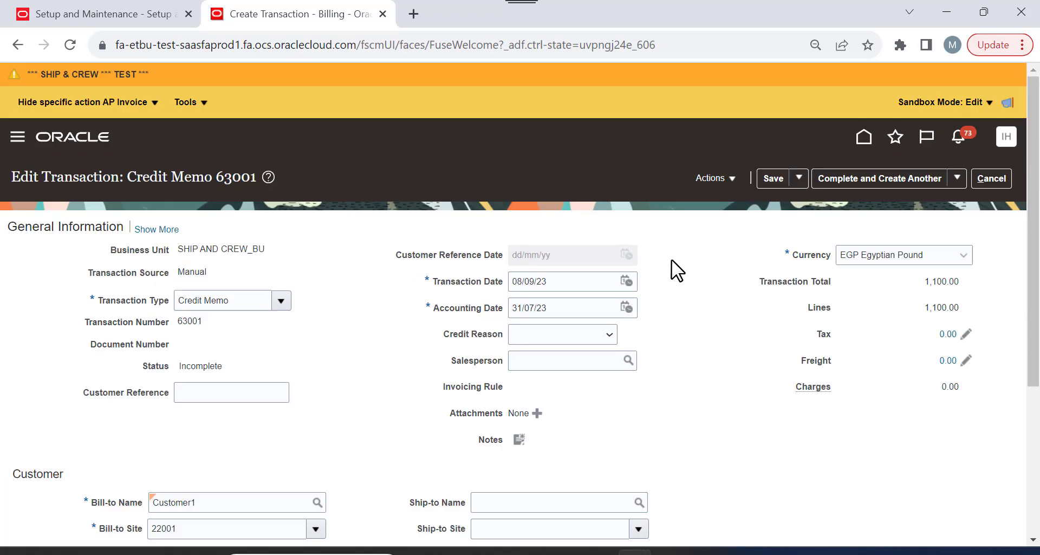
Try to complete and review the credit memo, and dismiss the resulting message.
left_click(956, 178)
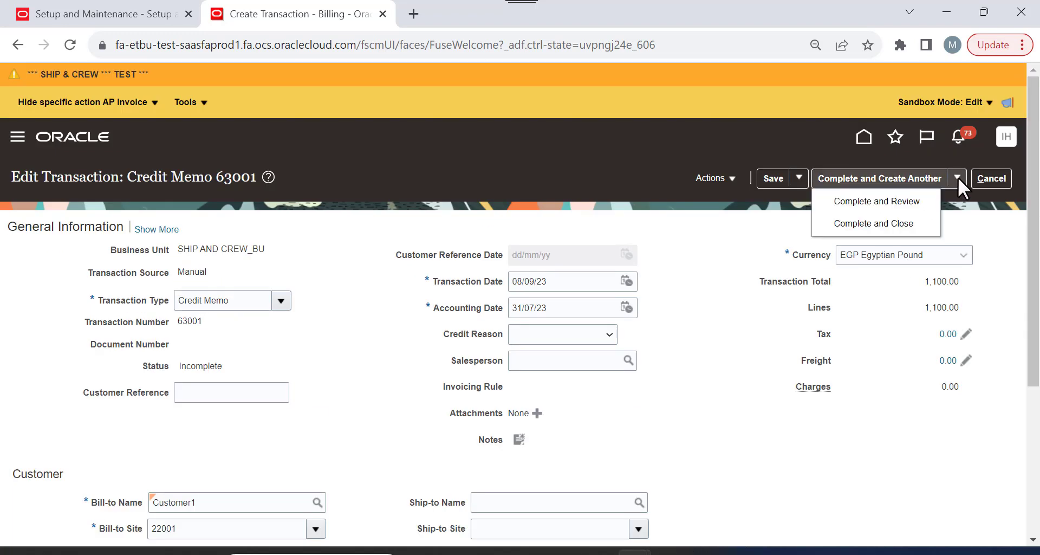
left_click(903, 200)
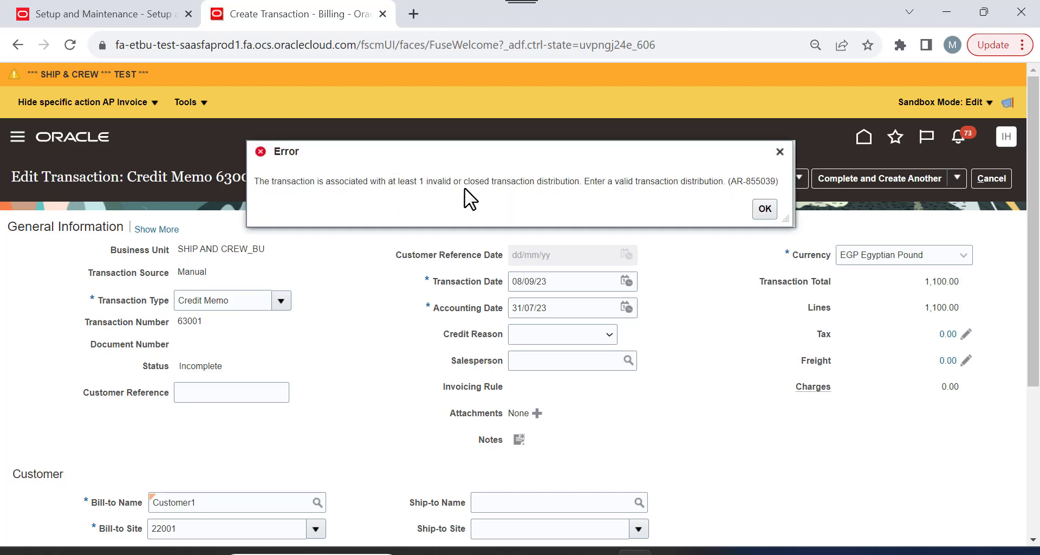
left_click(765, 208)
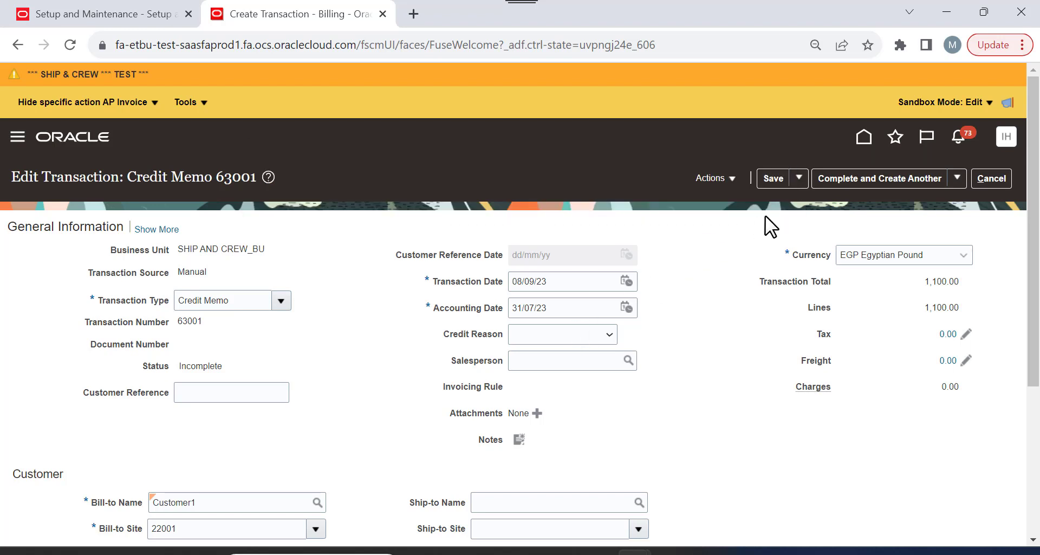
Set the Receivable distribution's account segment to 111103 and save the credit memo's distributions.
left_click(711, 179)
left_click(727, 205)
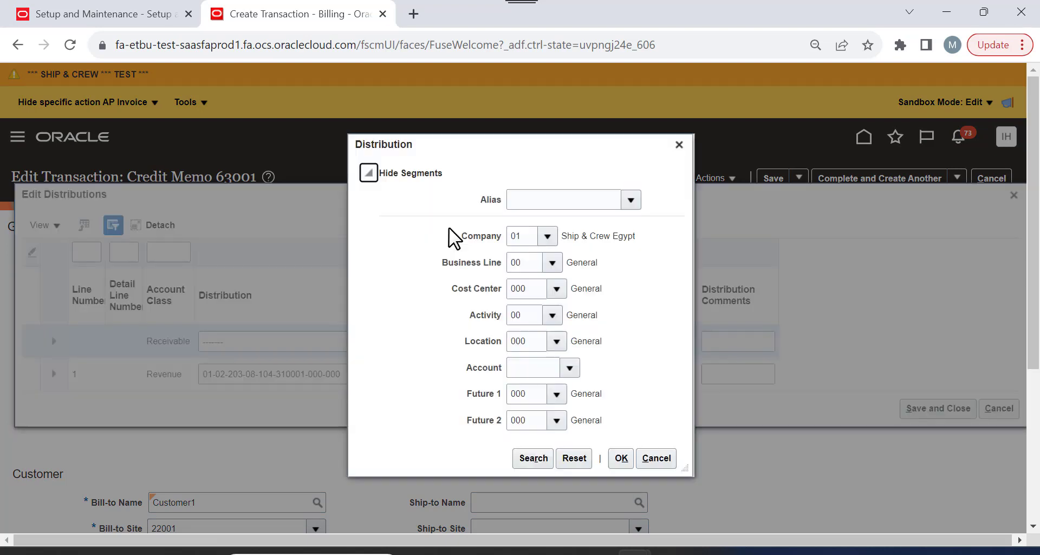
left_click(571, 363)
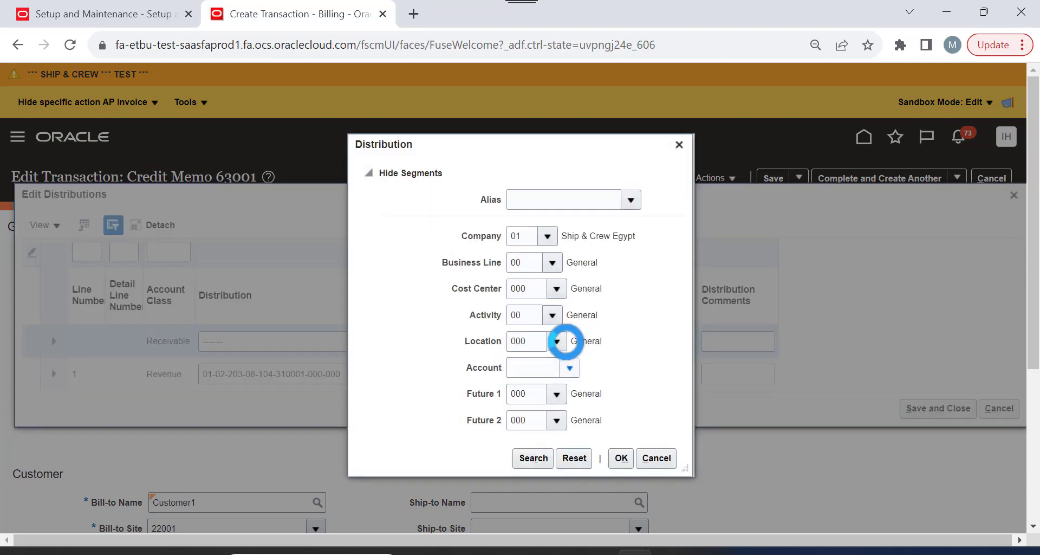
left_click(536, 280)
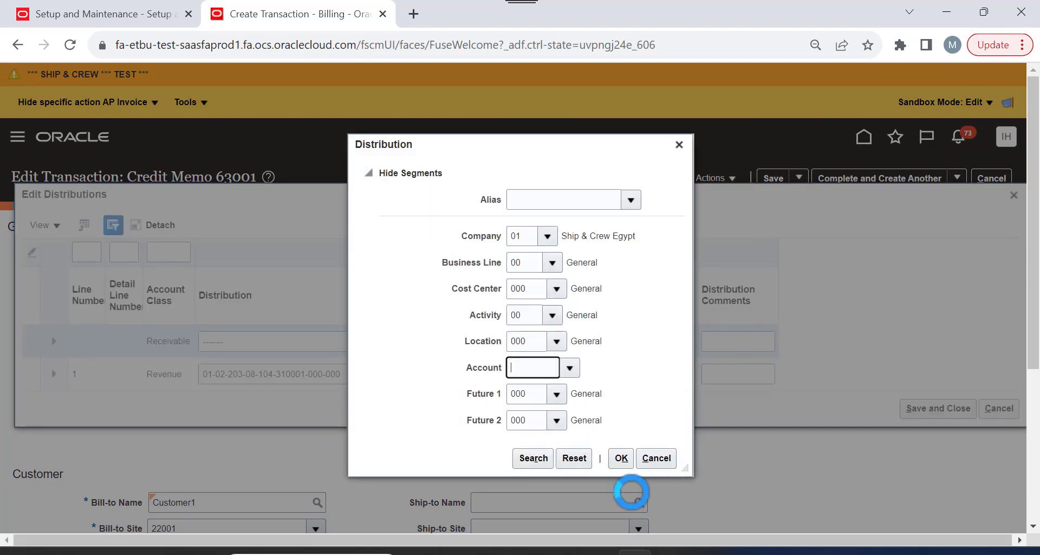
left_click(619, 457)
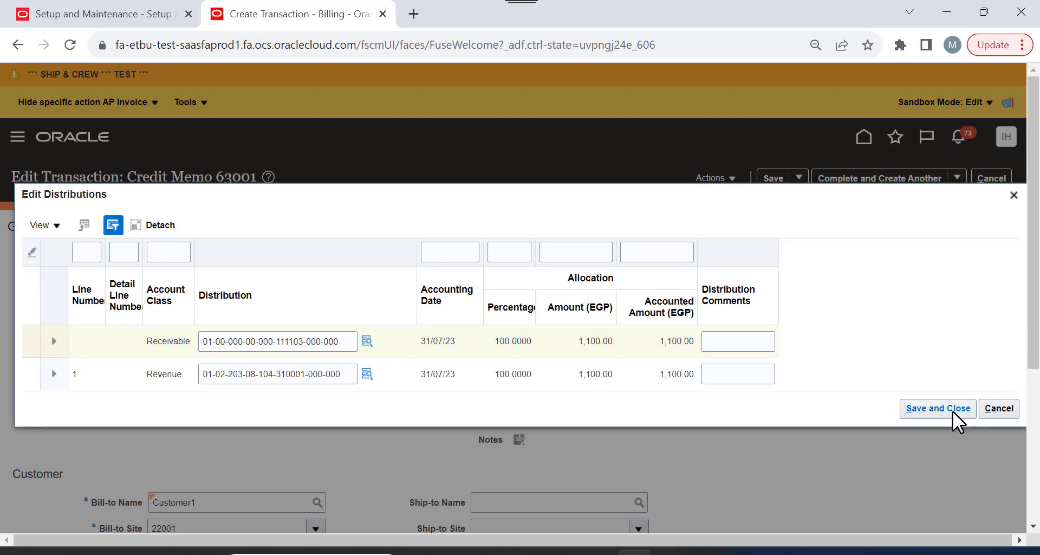
left_click(952, 409)
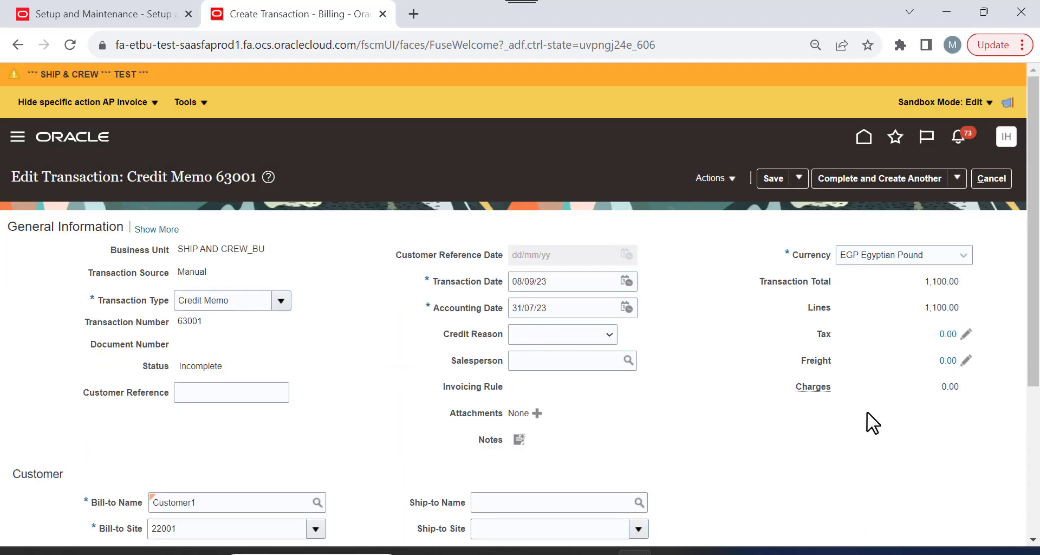
Try again to complete and review the credit memo with the updated receivable distribution.
left_click(953, 179)
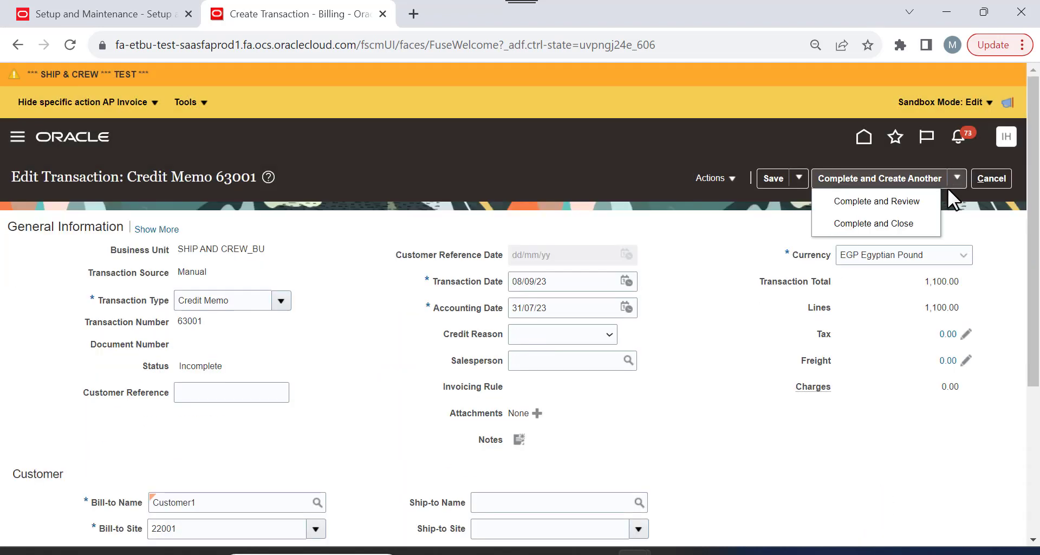
left_click(912, 202)
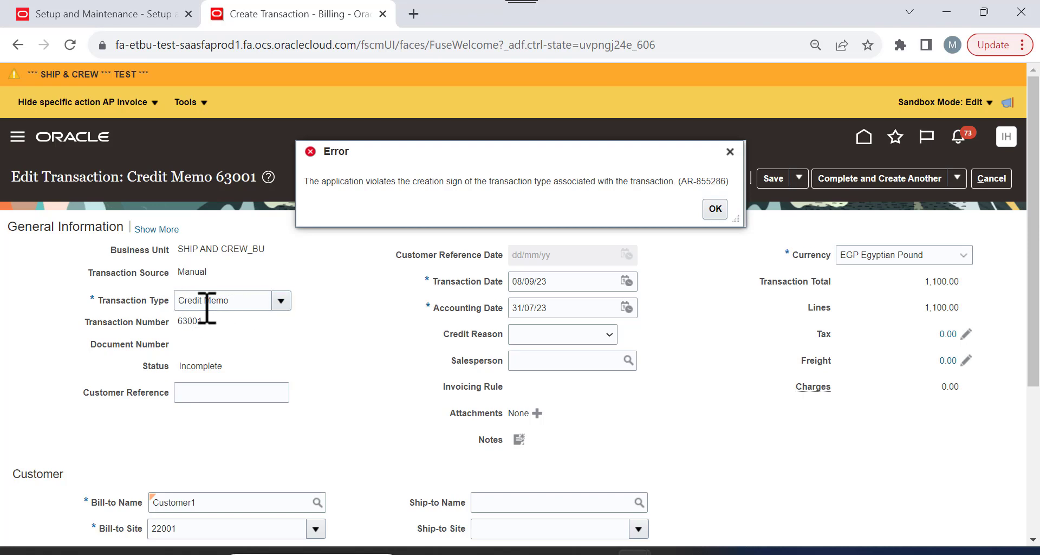
left_click(719, 209)
Set the quantity of the credit memo's line 1 to negative ten in the format 10-.
scroll(727, 374, "down", 4)
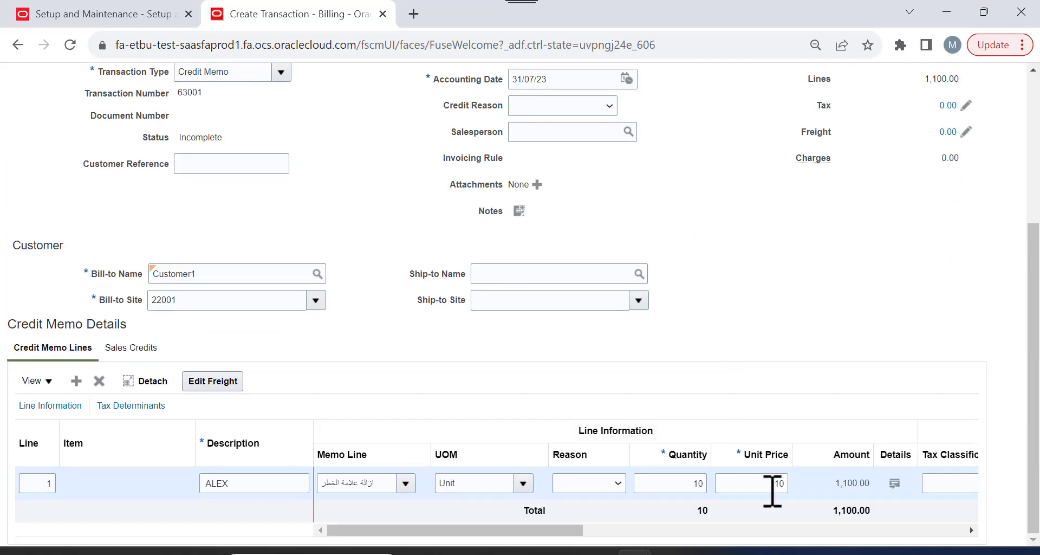
left_click(680, 483)
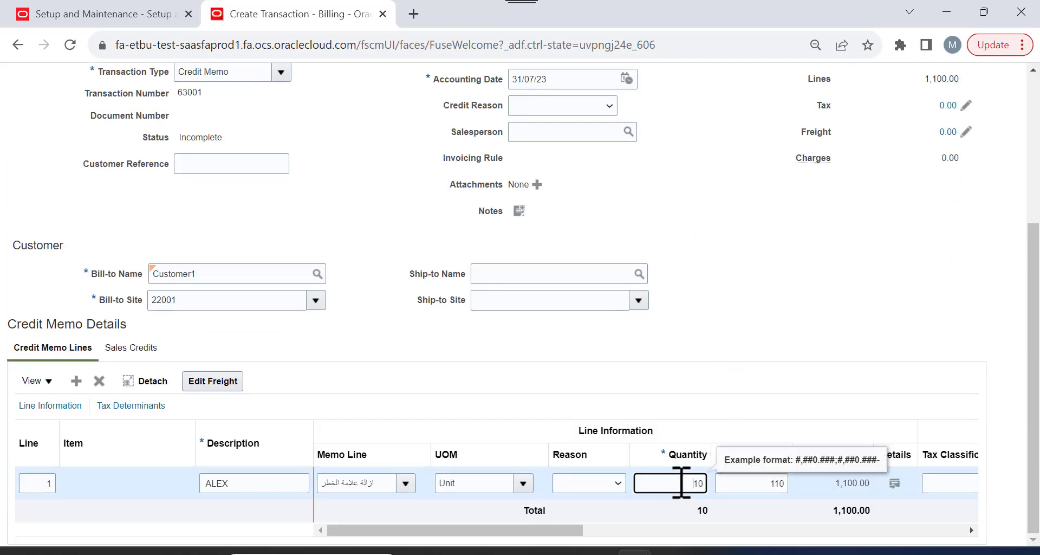
type("-")
key("Tab")
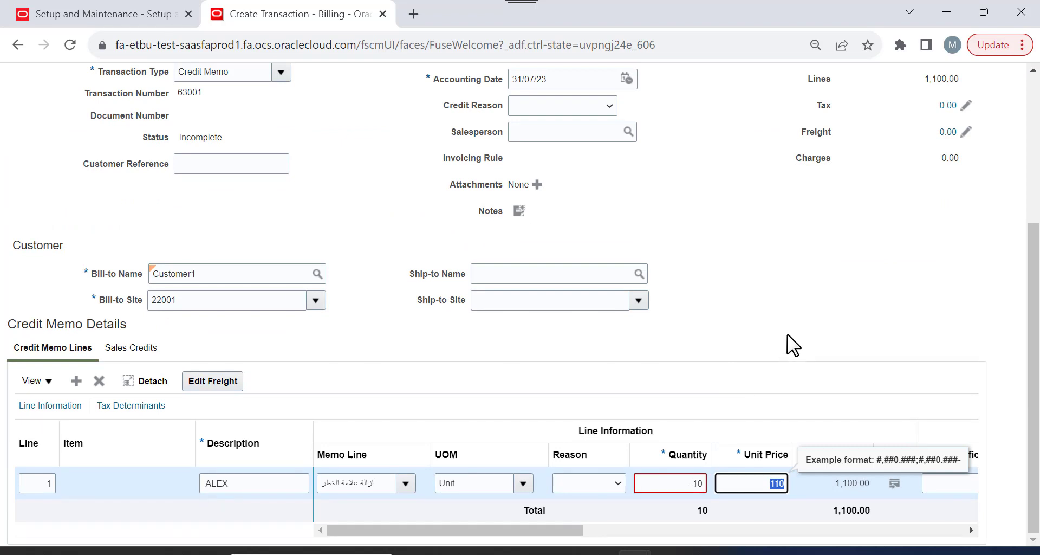
double_click(693, 484)
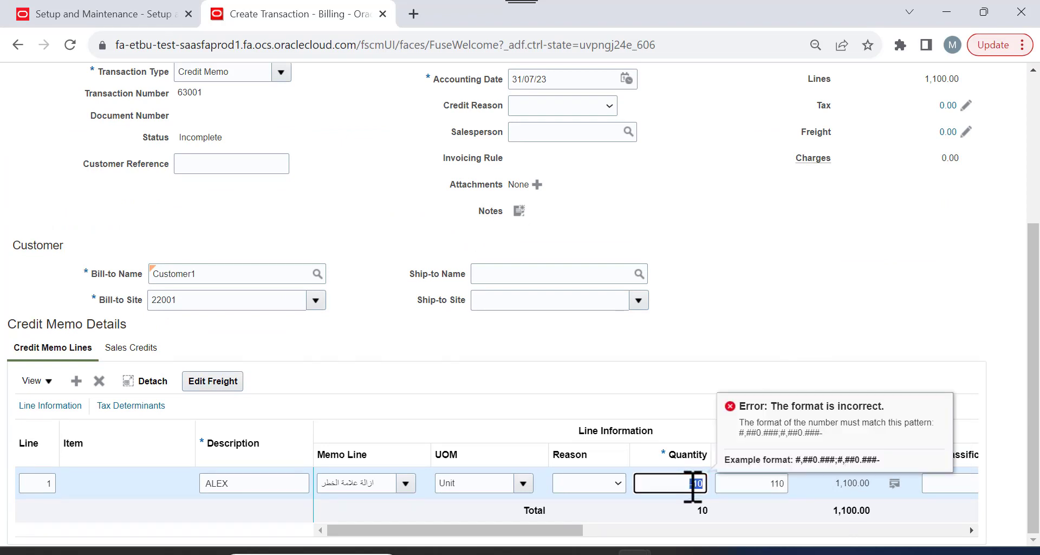
type("1-=")
type("0-")
key("Tab")
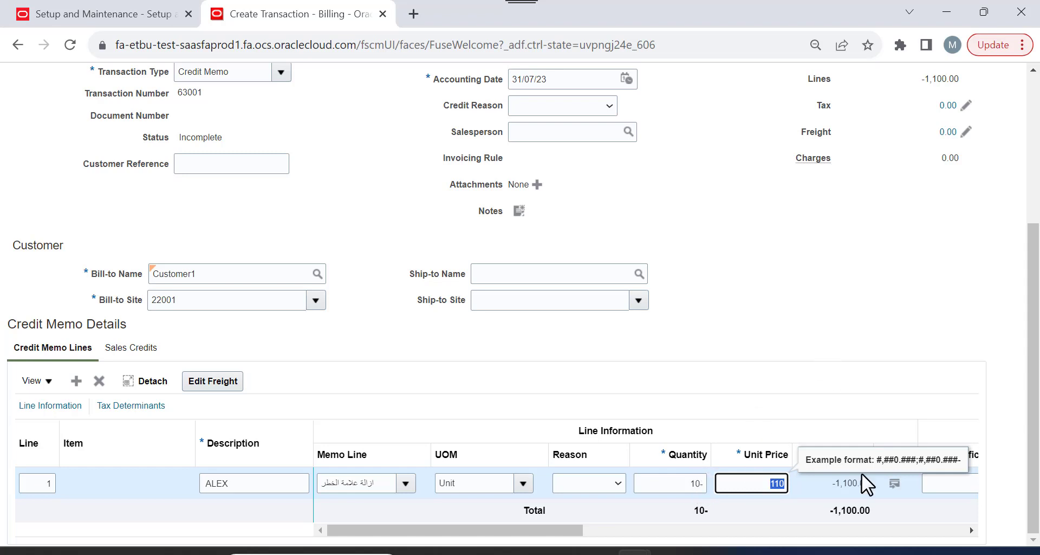
Complete the credit memo with the review option and check its header and line details.
scroll(868, 297, "up", 5)
left_click(960, 181)
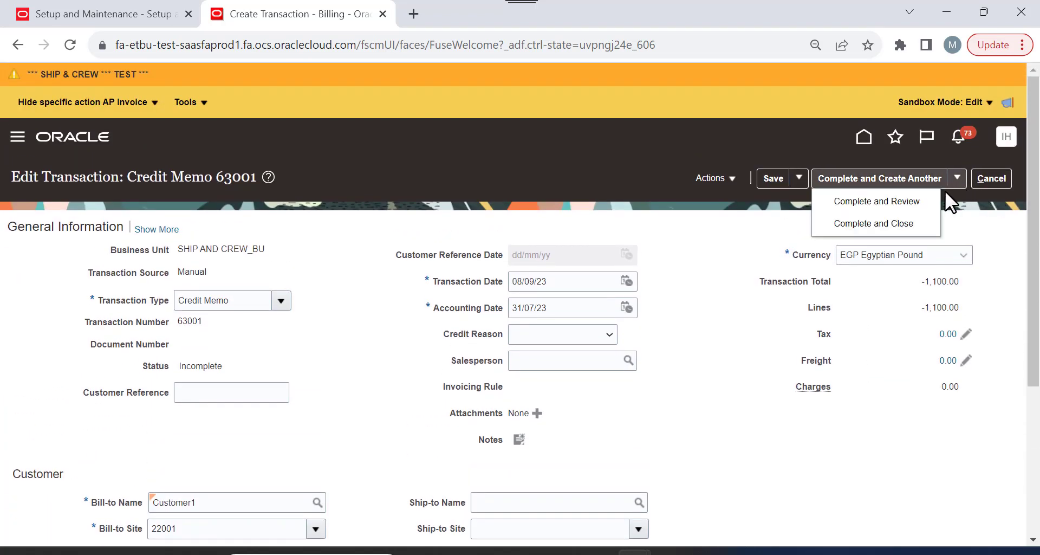
left_click(911, 200)
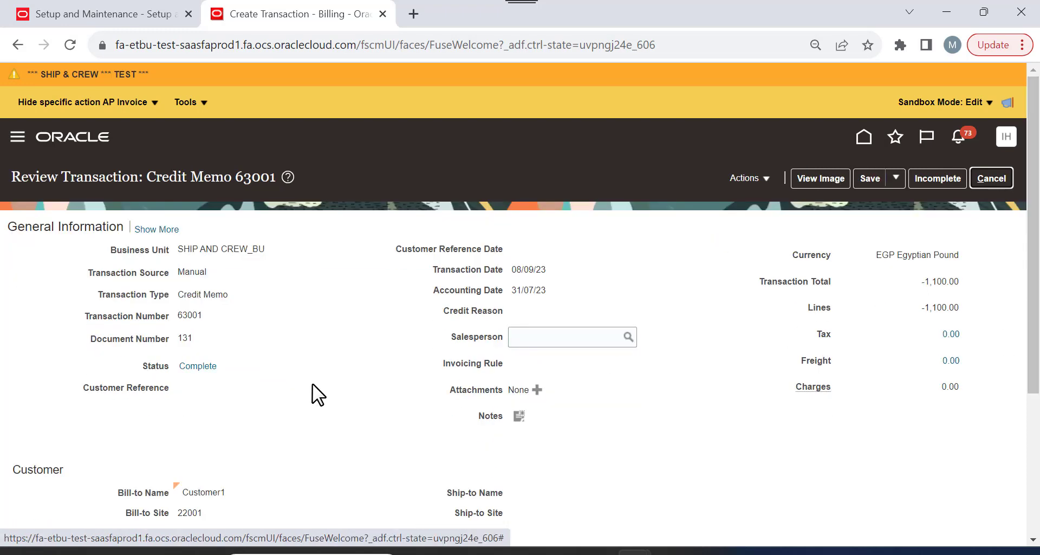
scroll(261, 363, "down", 4)
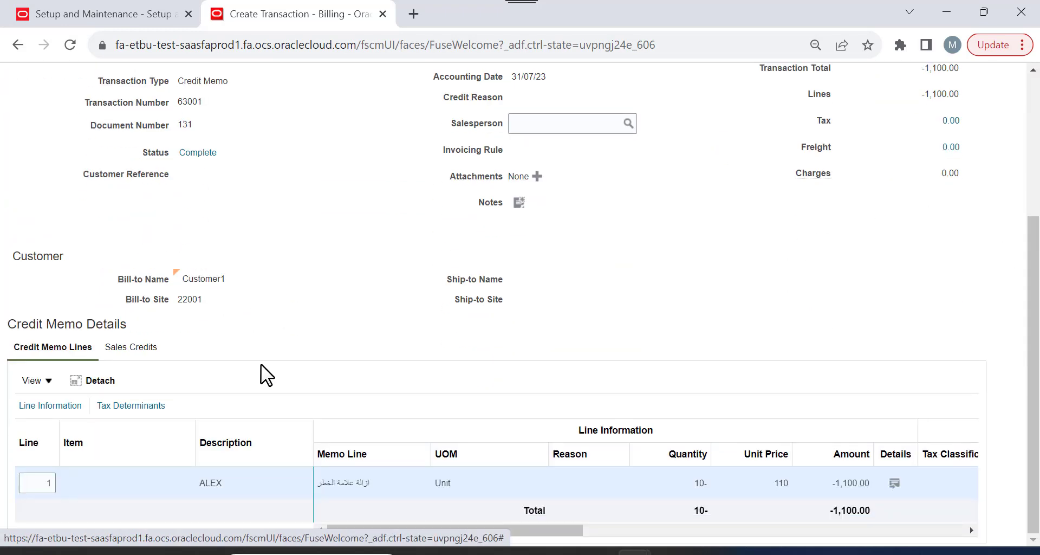
scroll(290, 337, "up", 3)
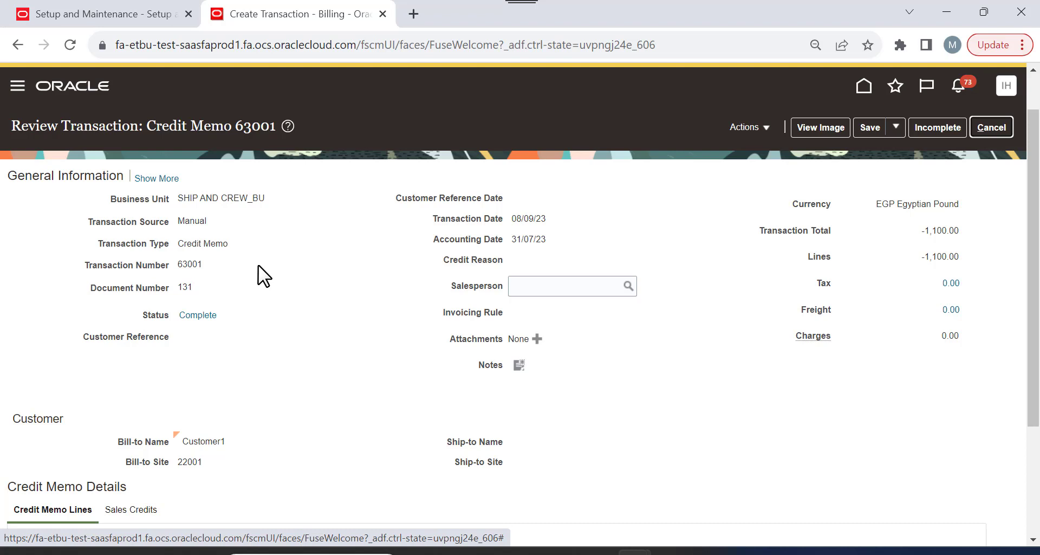
Switch to the Book2 workbook in Excel and fill the Create Receivable Transaction and Create Receivables Credit Memo cells, B6 and B9, with light green.
key("alt+Tab")
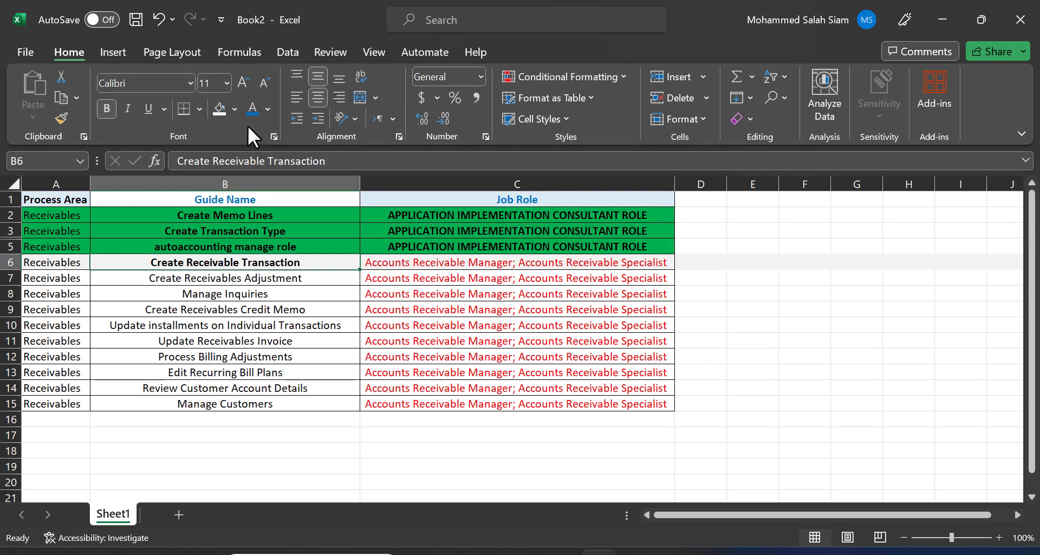
left_click(236, 109)
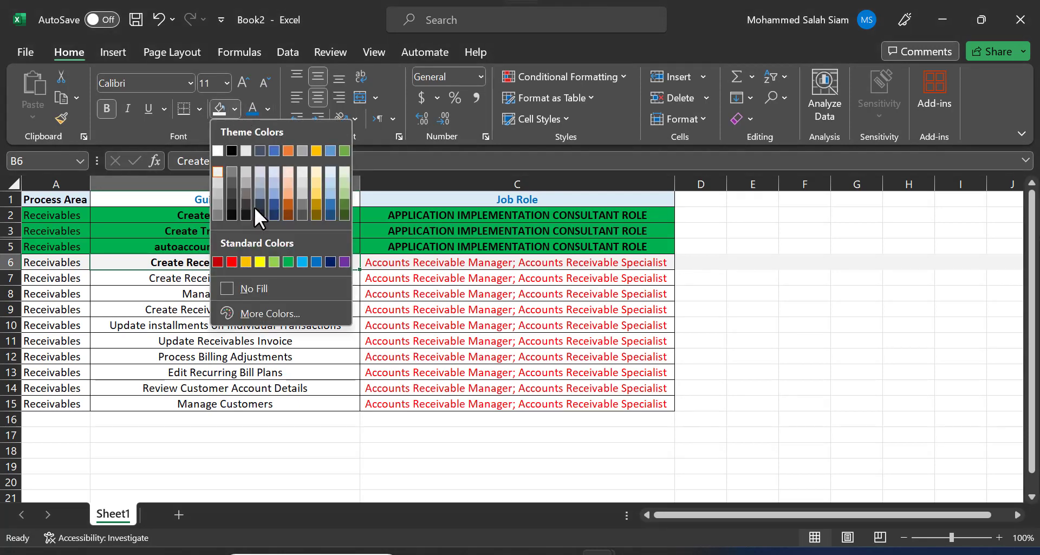
left_click(274, 262)
left_click(293, 308)
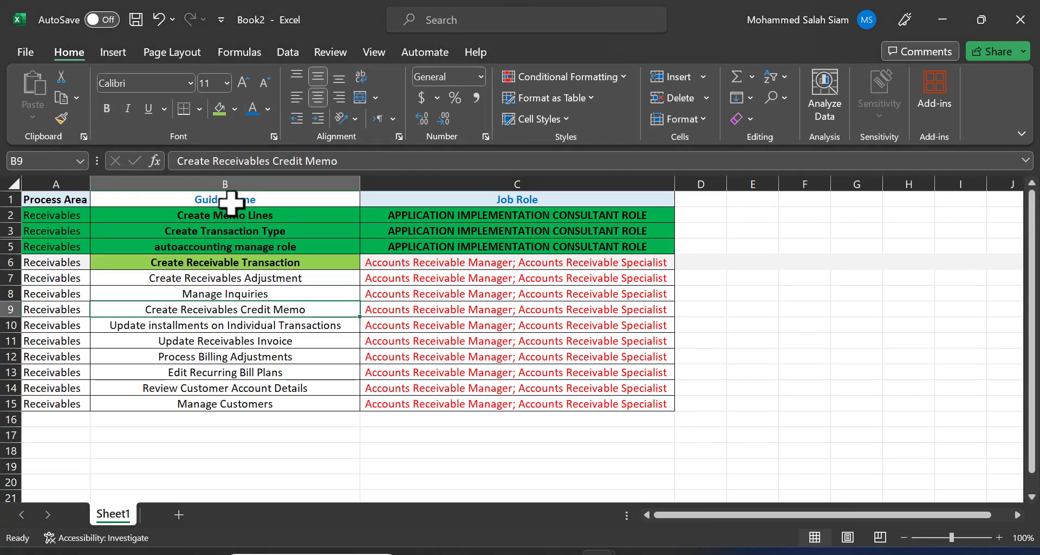
left_click(219, 113)
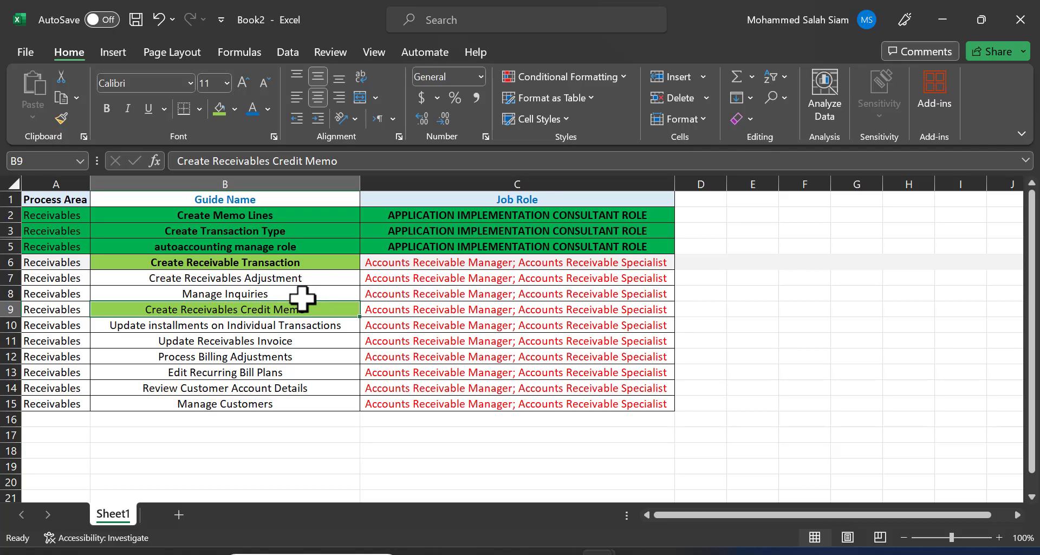
Switch back to the Oracle billing page in the browser and post the completed credit memo to the ledger.
key("alt+Tab")
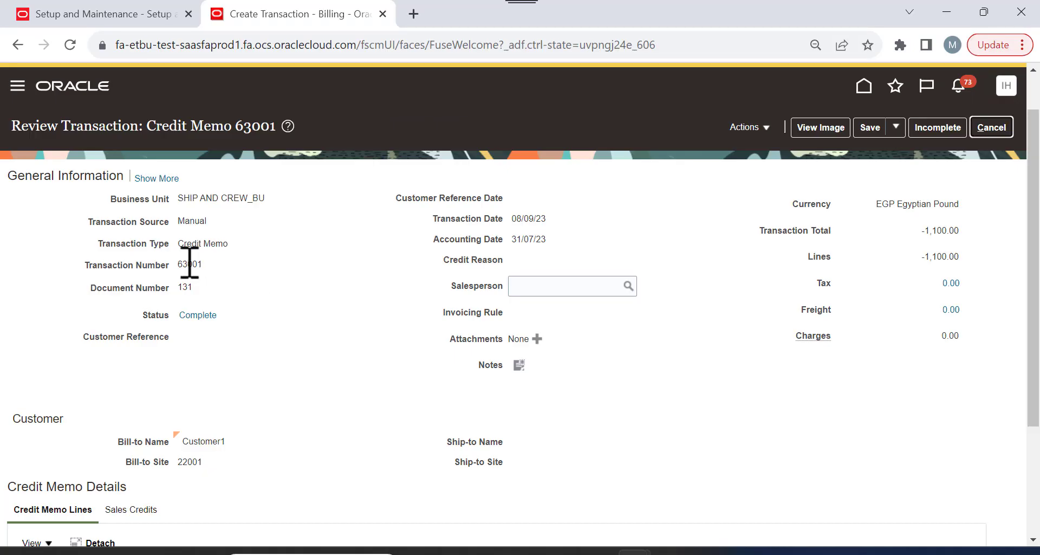
double_click(189, 264)
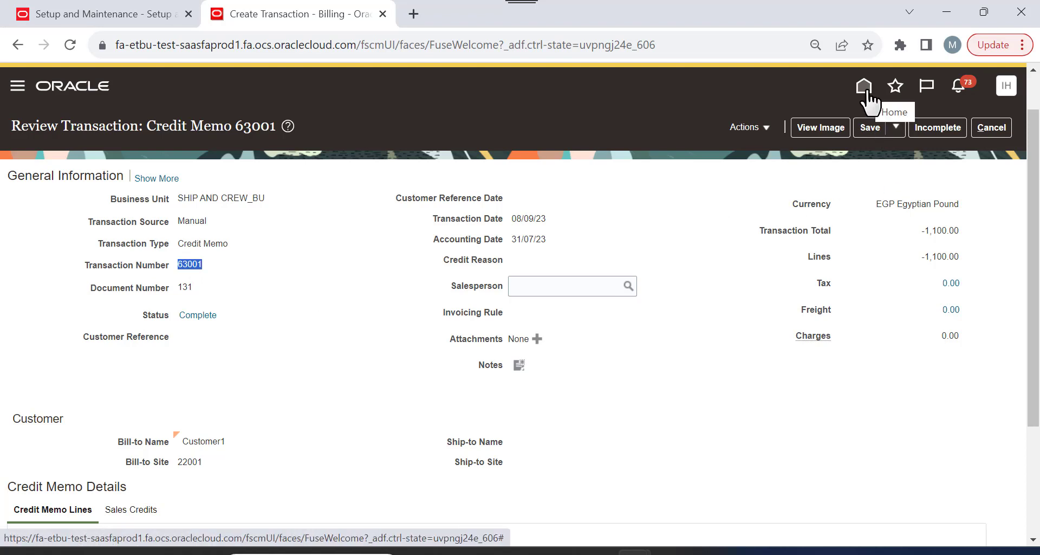
left_click(756, 128)
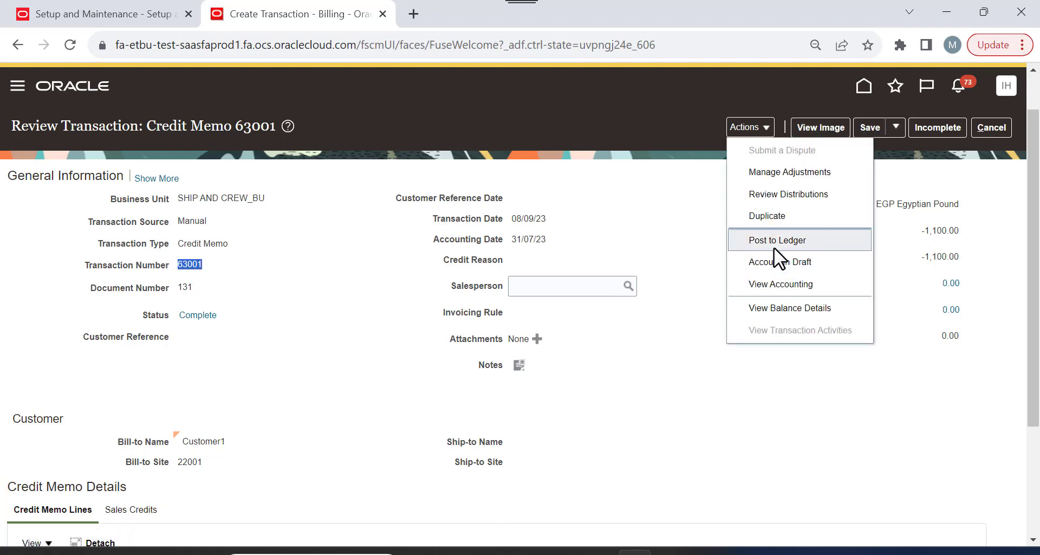
left_click(772, 245)
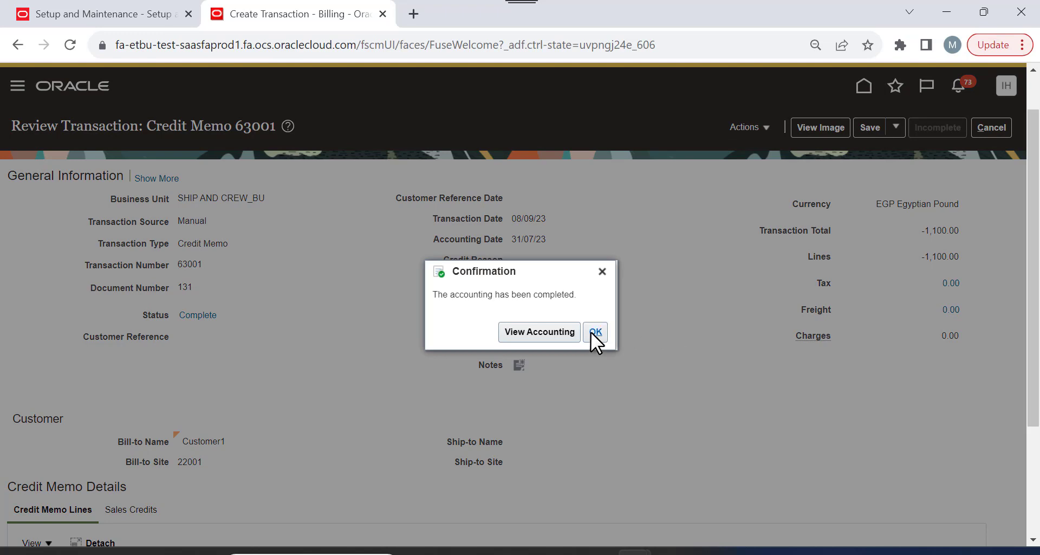
left_click(593, 332)
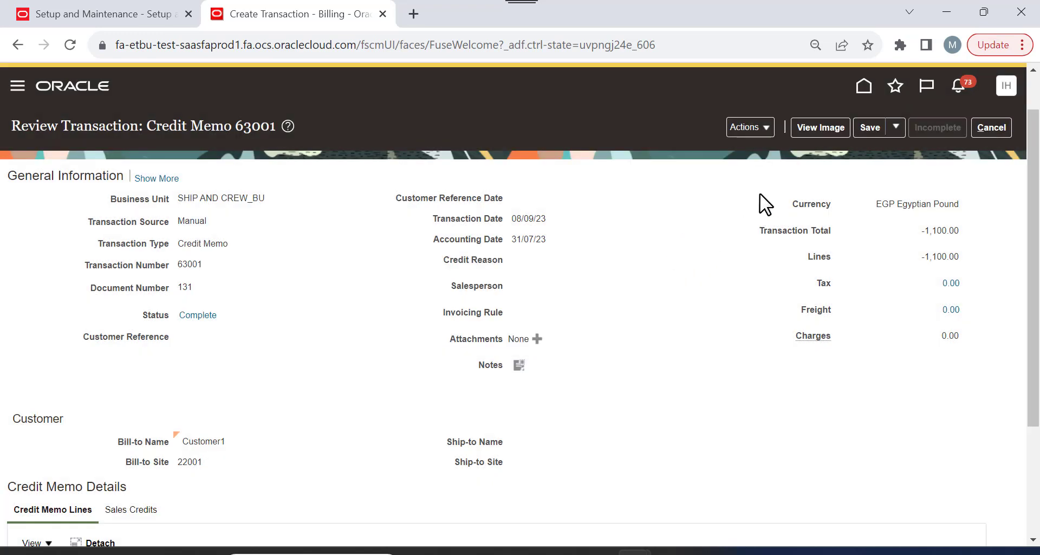
left_click(758, 131)
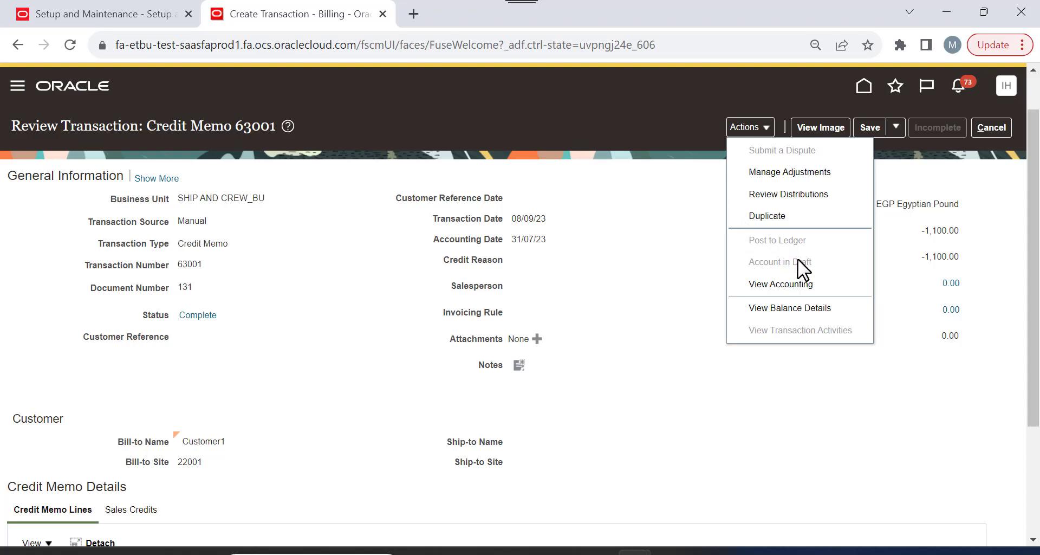
left_click(647, 260)
Leave the credit memo review without saving and reopen the credit memo by searching for transaction number 63001.
left_click(975, 130)
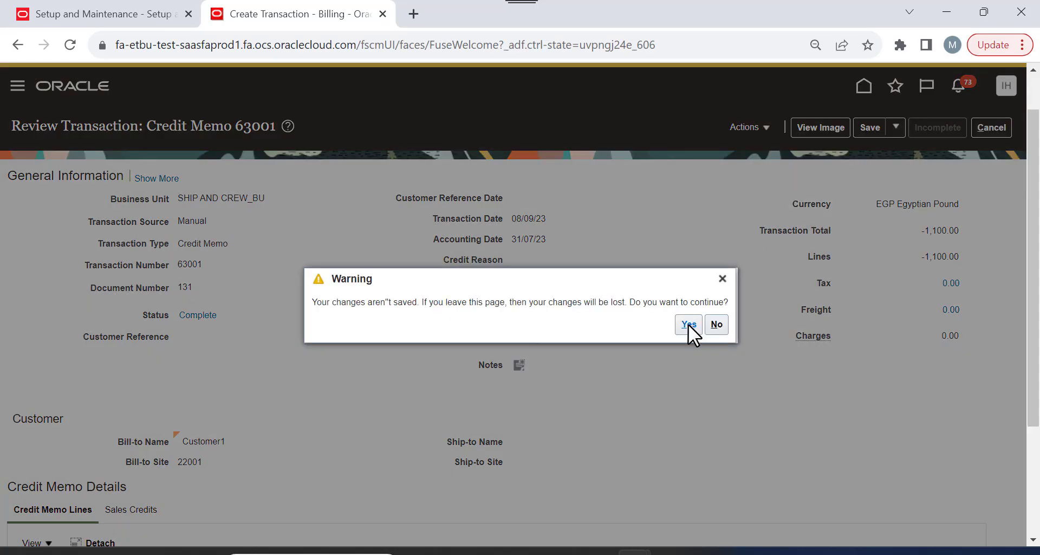
left_click(689, 323)
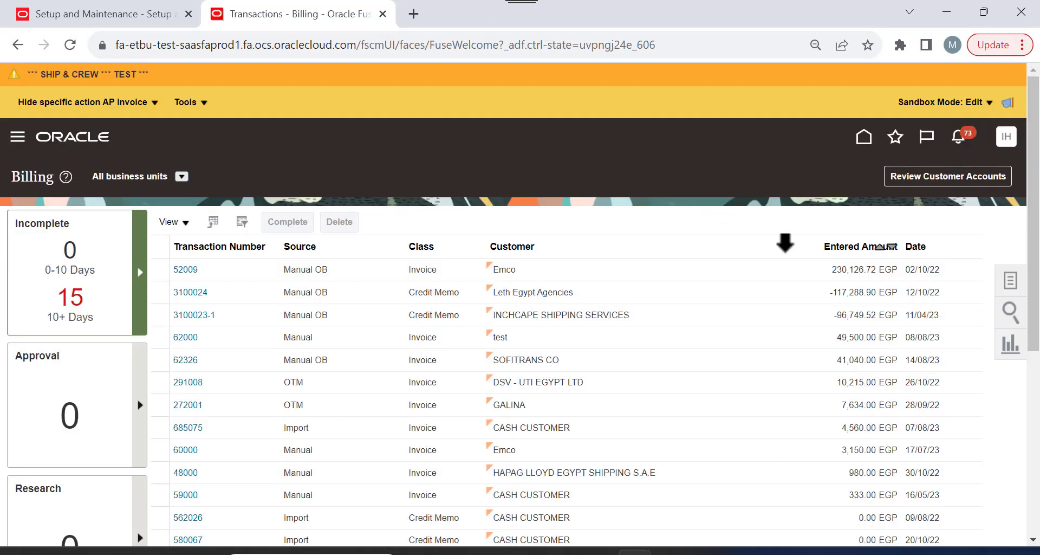
left_click(1008, 313)
left_click(832, 237)
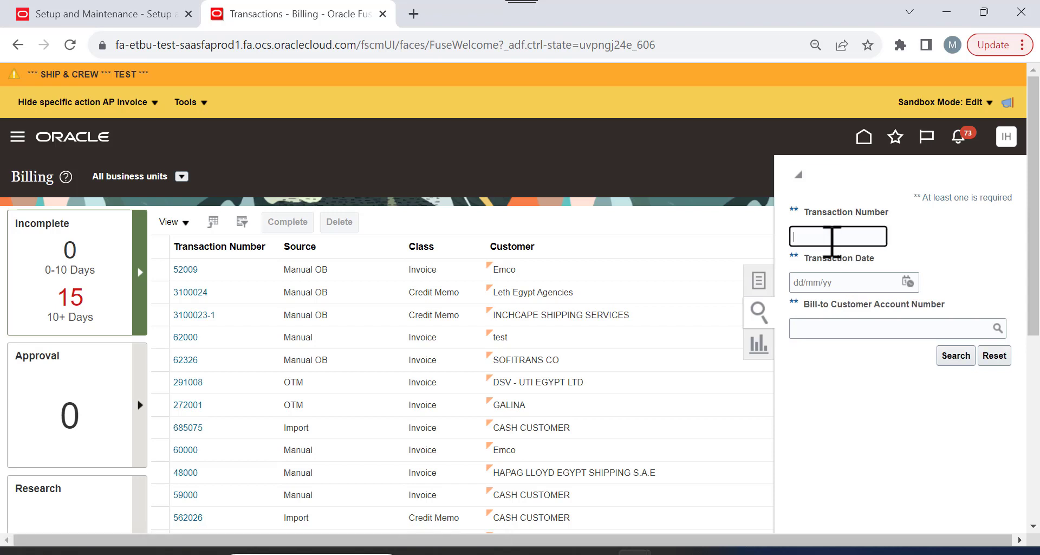
type("63001")
left_click(953, 357)
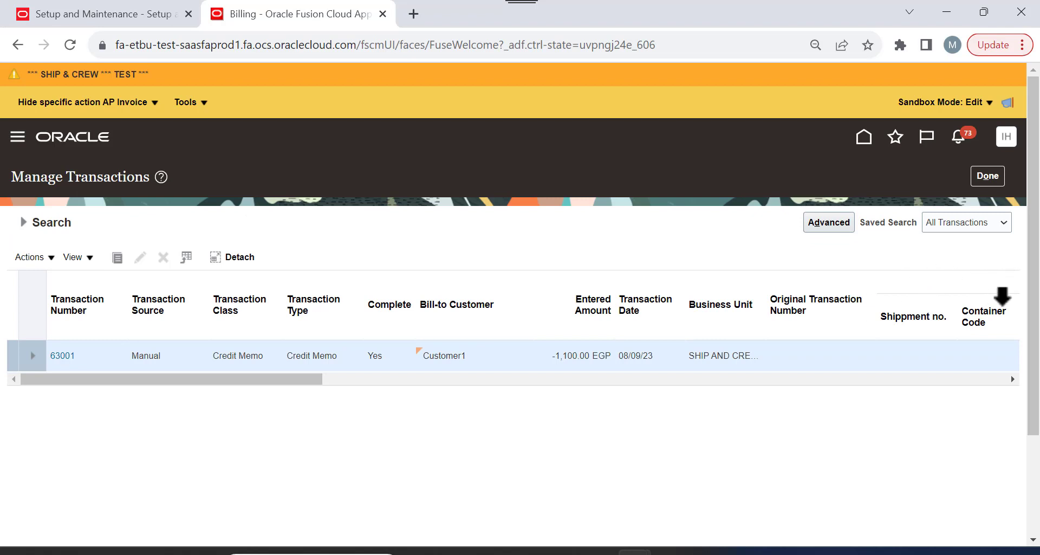
left_click(62, 356)
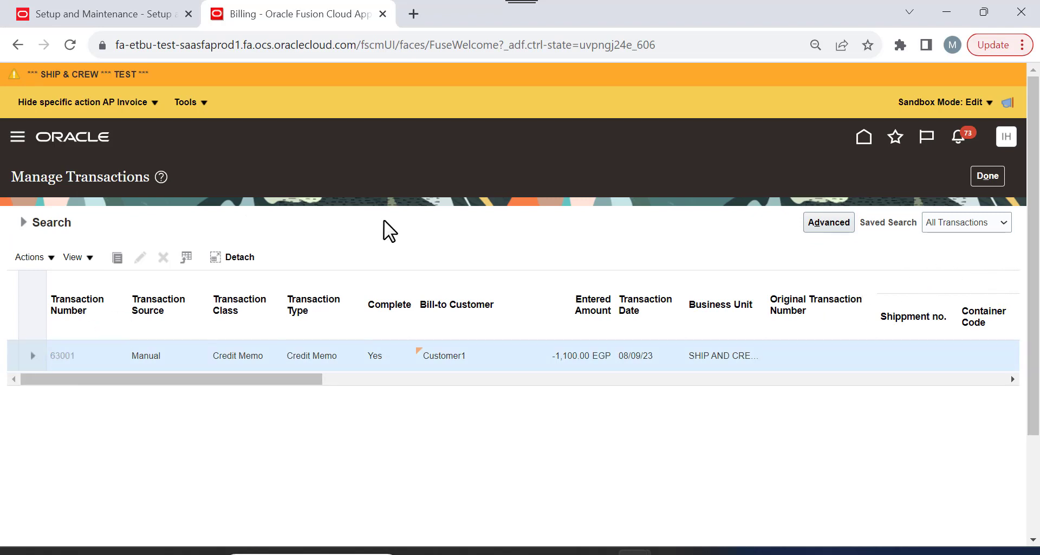
Examine the reopened credit memo's header and lines, and expand its additional general information.
scroll(618, 281, "down", 5)
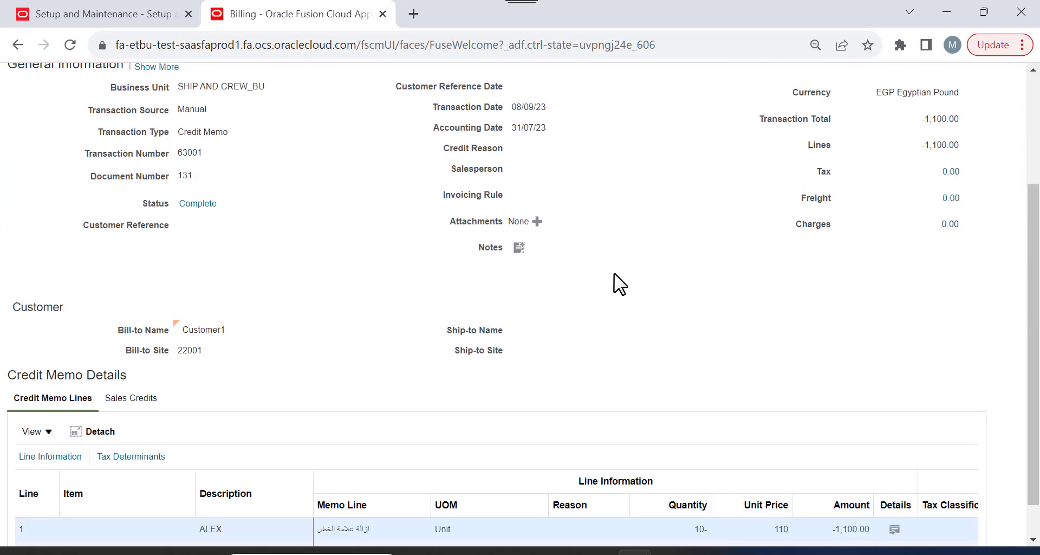
scroll(623, 255, "up", 5)
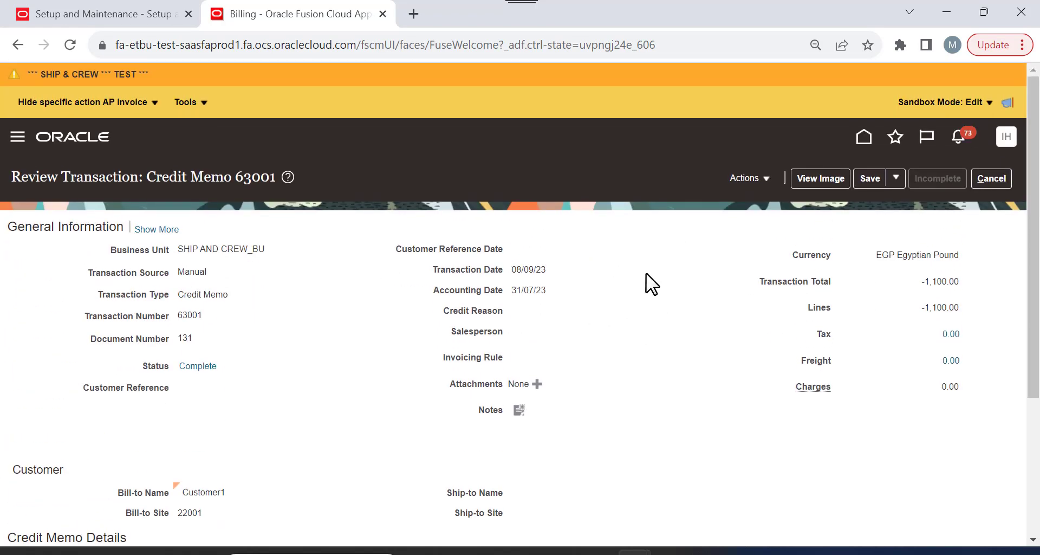
scroll(646, 281, "down", 5)
scroll(650, 249, "up", 3)
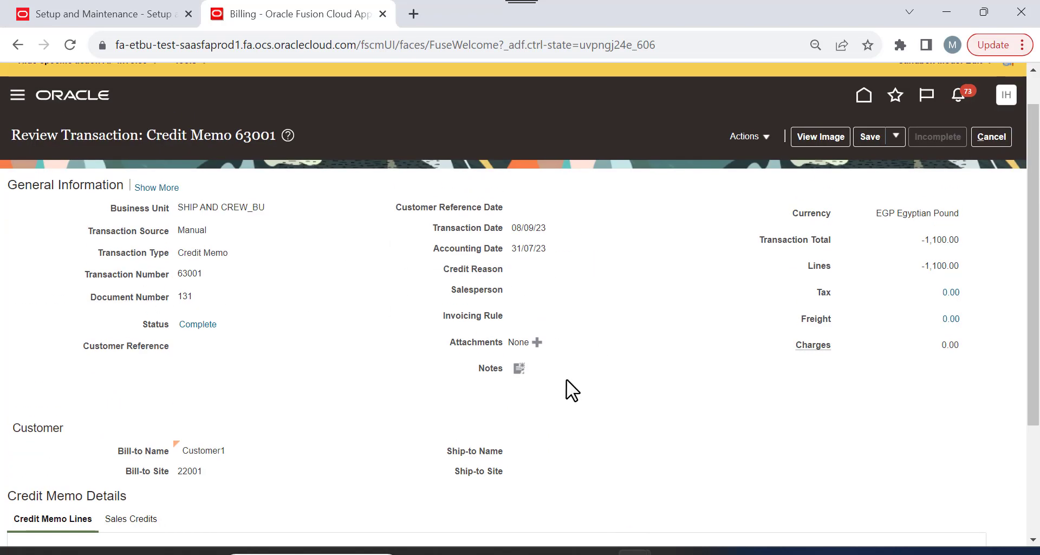
left_click(156, 187)
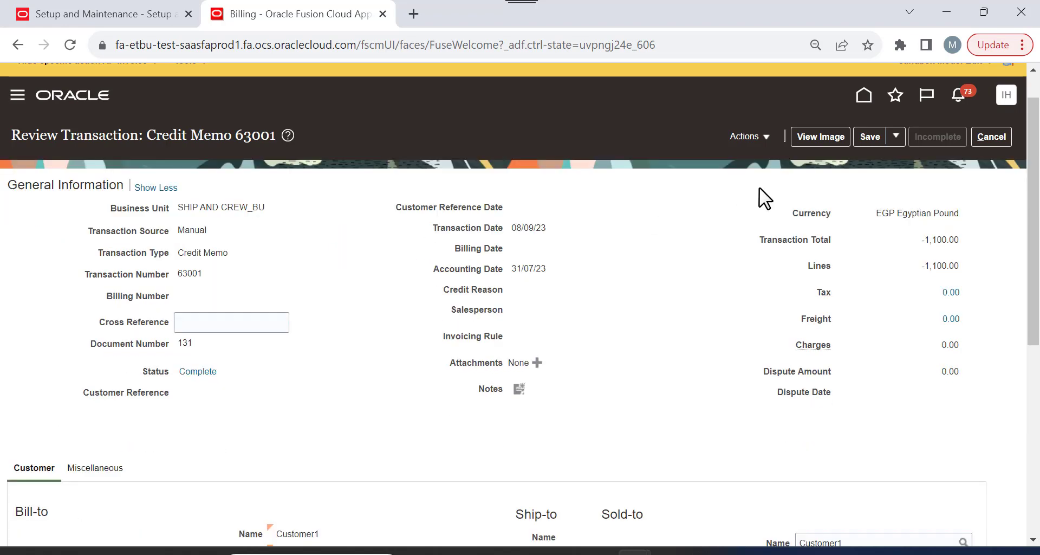
View the credit memo's balance details and its final accounting lines.
left_click(745, 136)
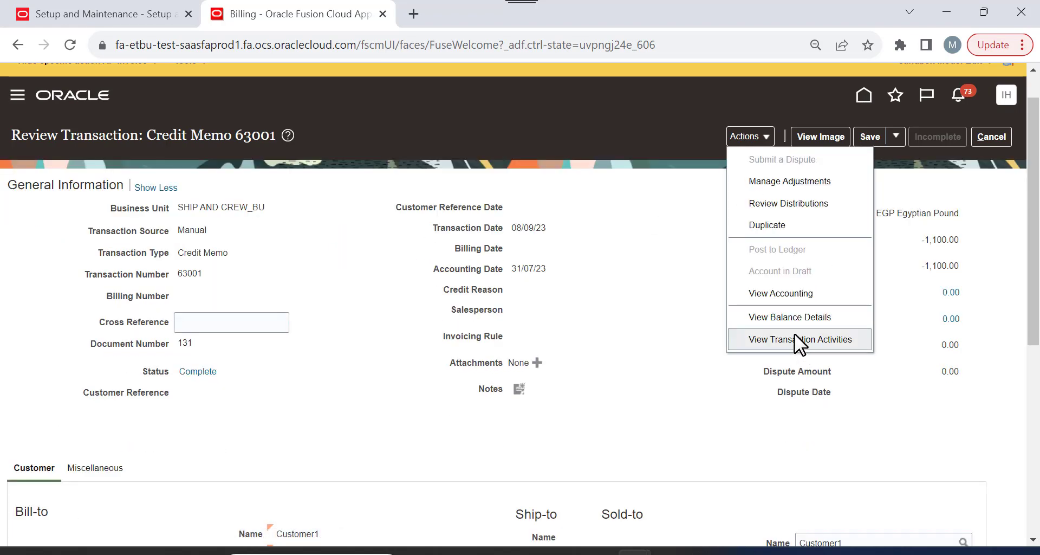
left_click(784, 316)
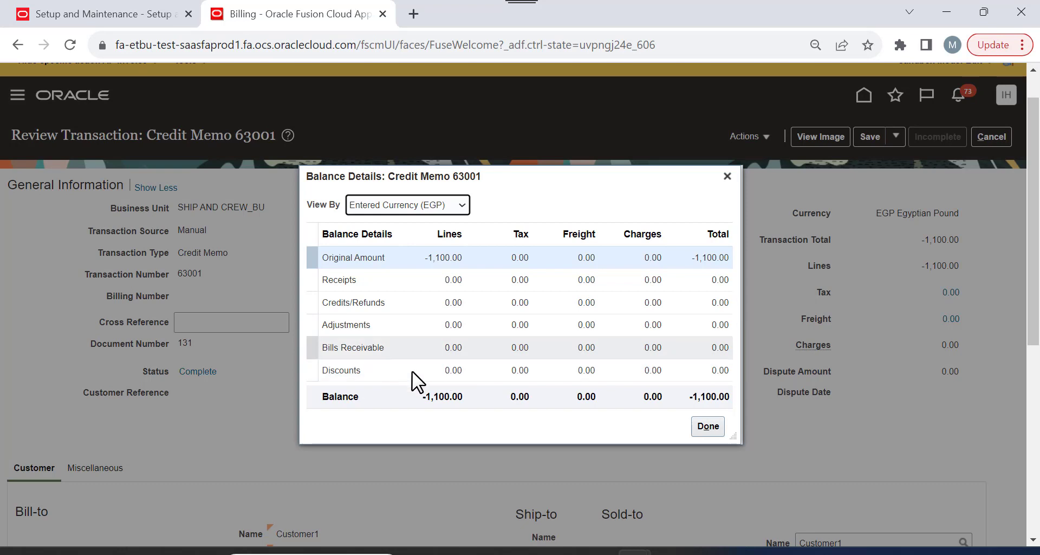
left_click(708, 426)
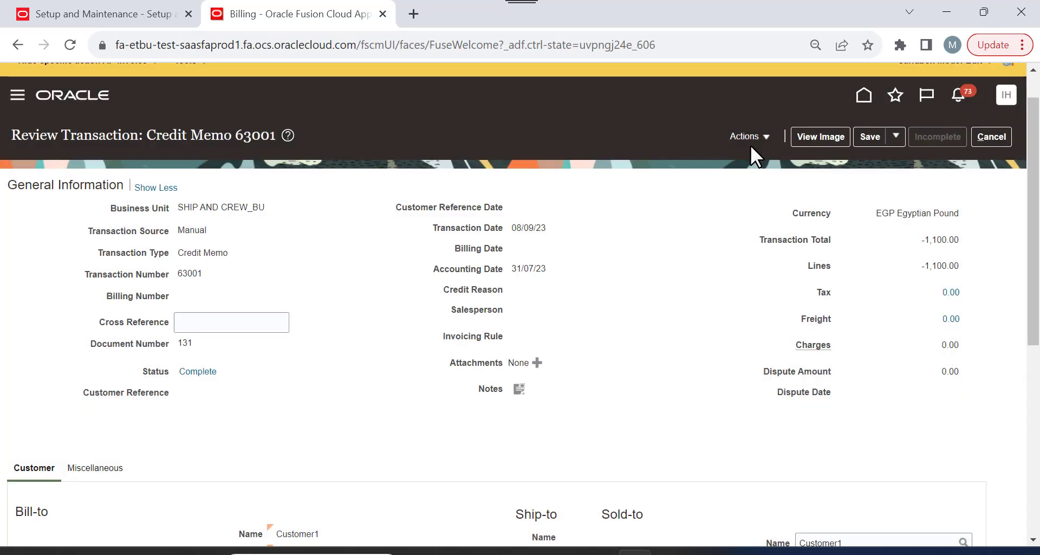
left_click(750, 141)
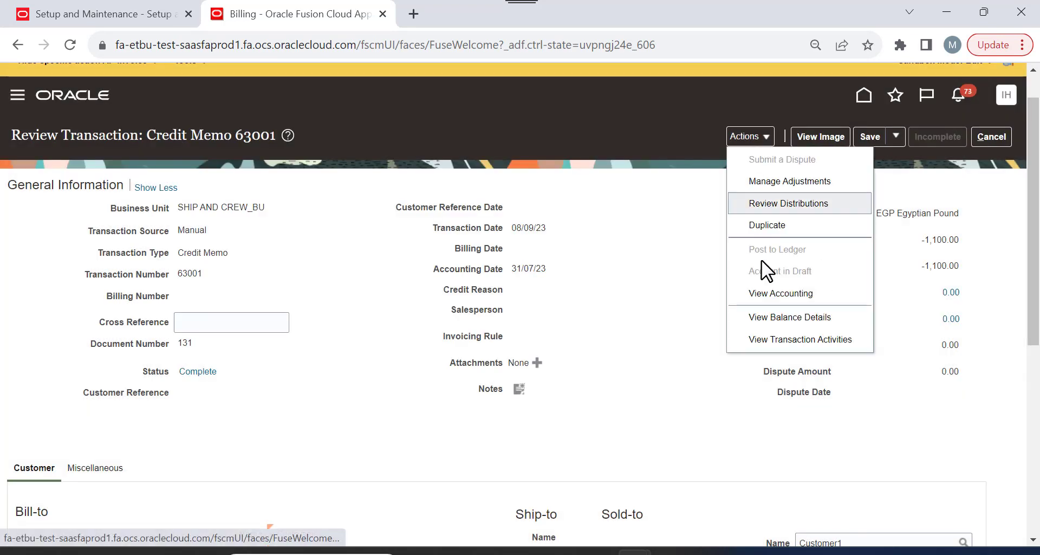
left_click(772, 297)
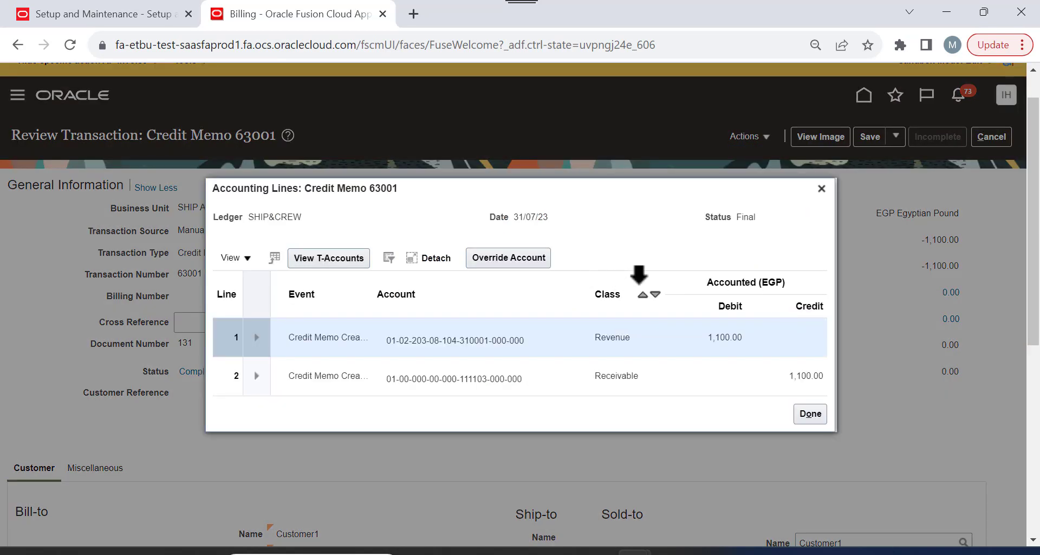
left_click(818, 188)
Save the credit memo as required and review its receivable and revenue distributions.
left_click(758, 137)
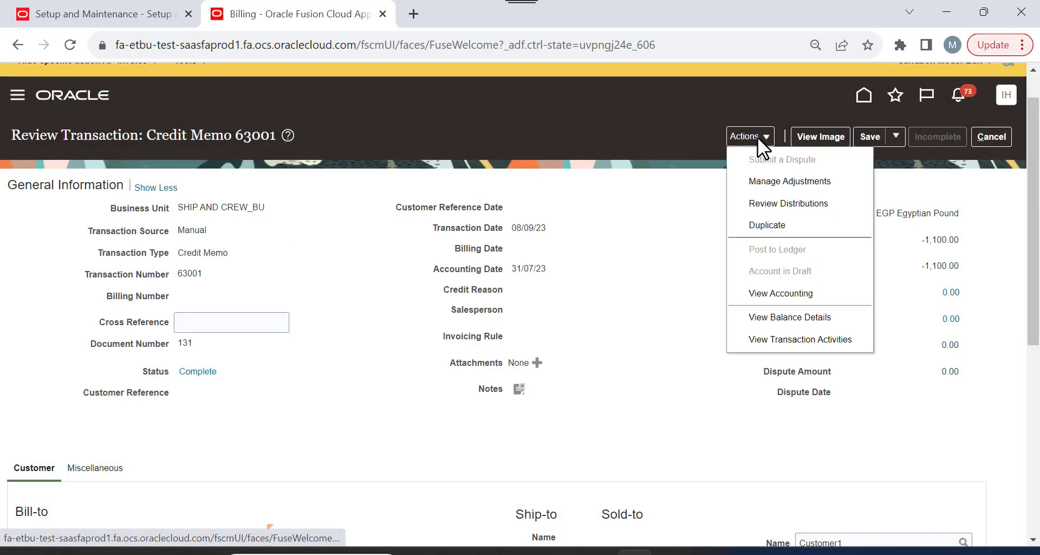
left_click(791, 202)
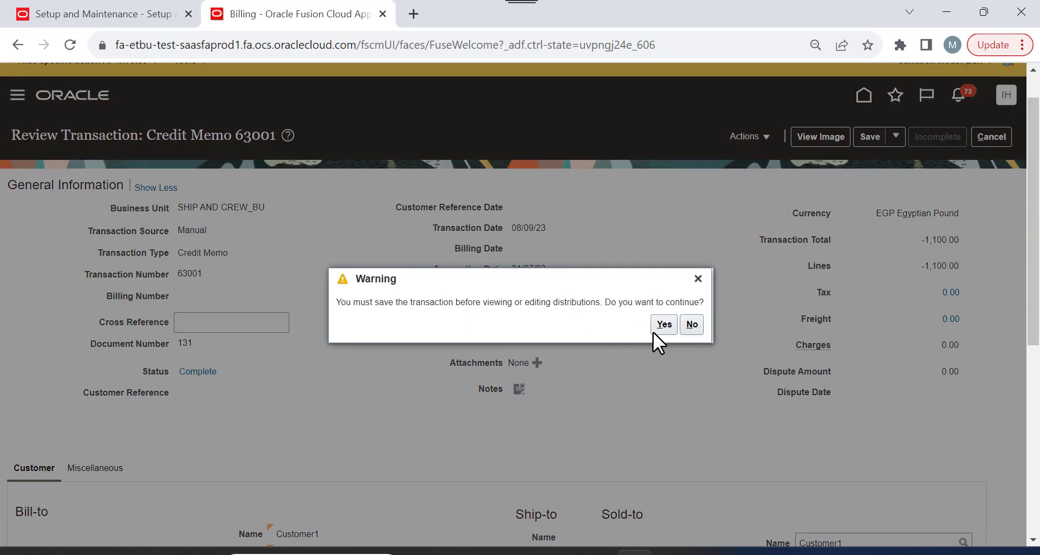
left_click(663, 324)
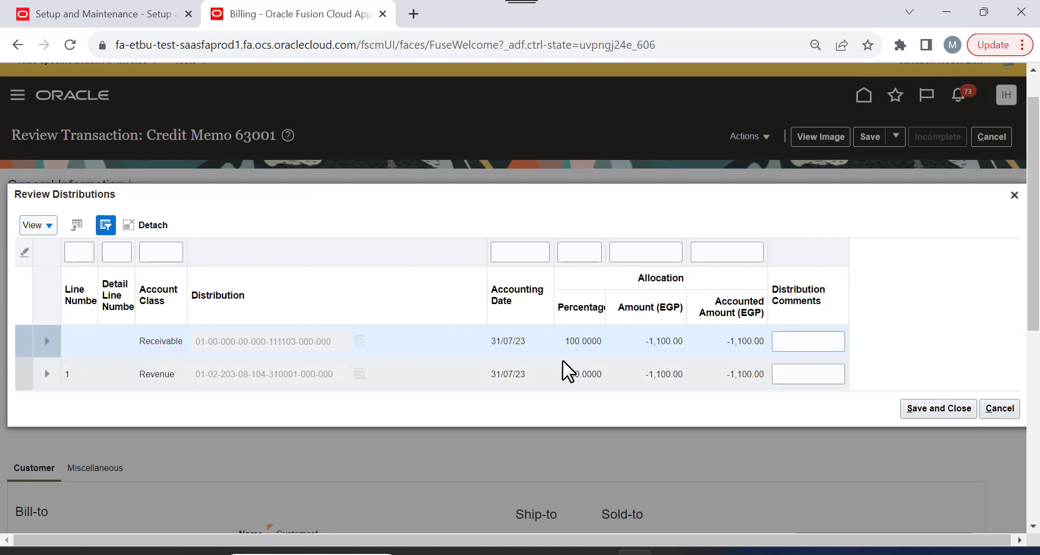
left_click(1013, 194)
View the credit memo's printed image enlarged and examine its customer details, line, quantity and total amount.
left_click(807, 152)
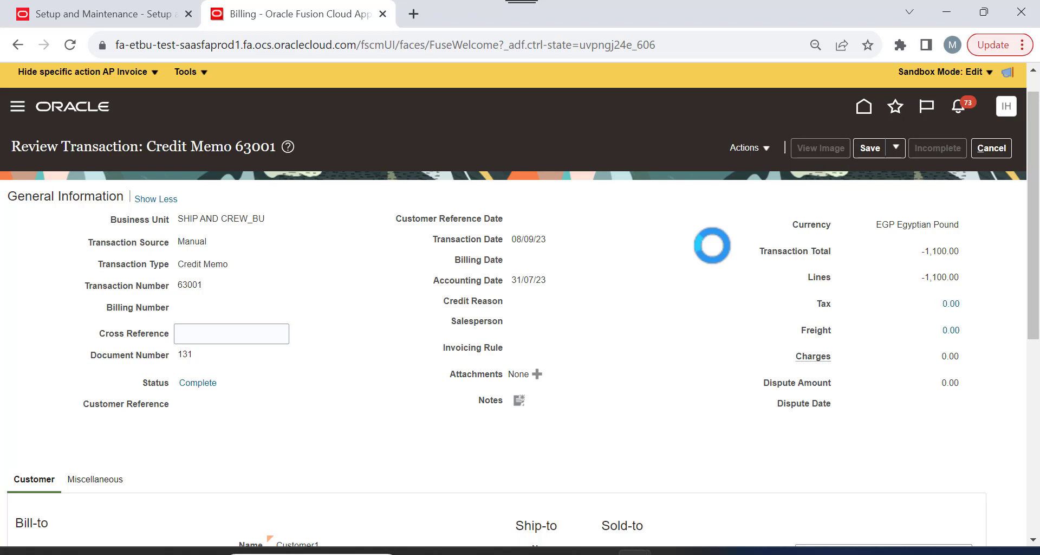
scroll(712, 245, "down", 2)
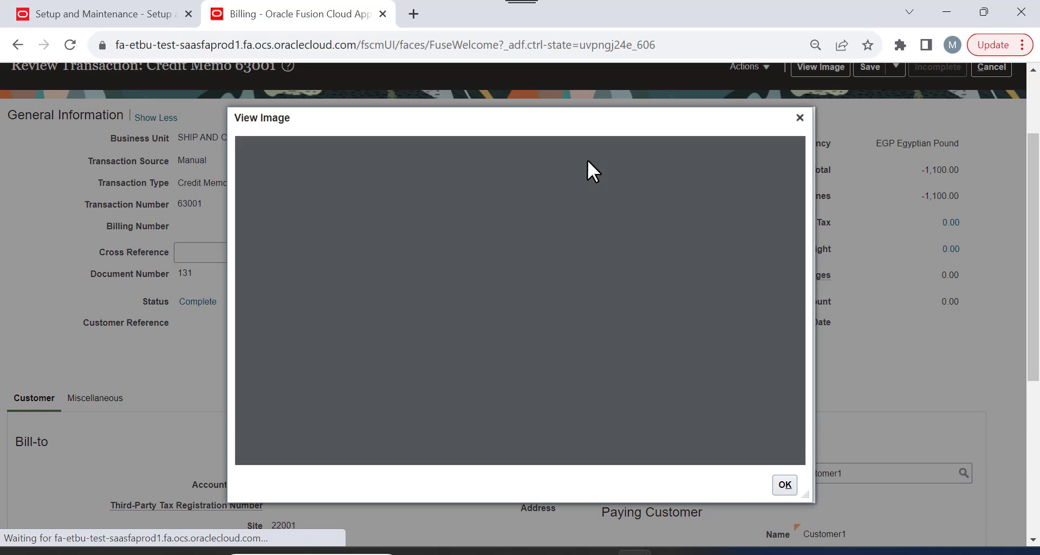
scroll(739, 253, "down", 5)
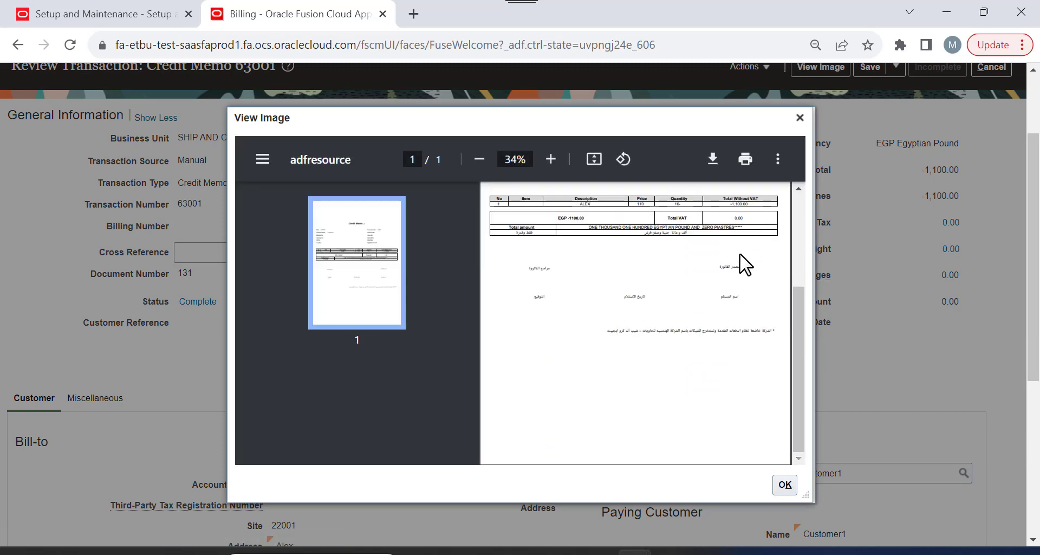
scroll(742, 255, "up", 5)
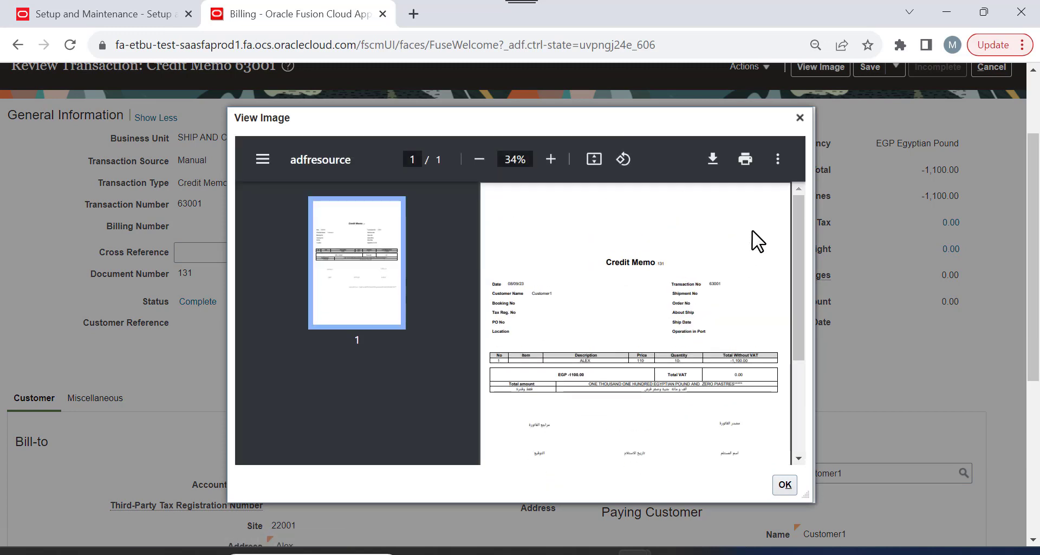
left_click(550, 159)
left_click(550, 159)
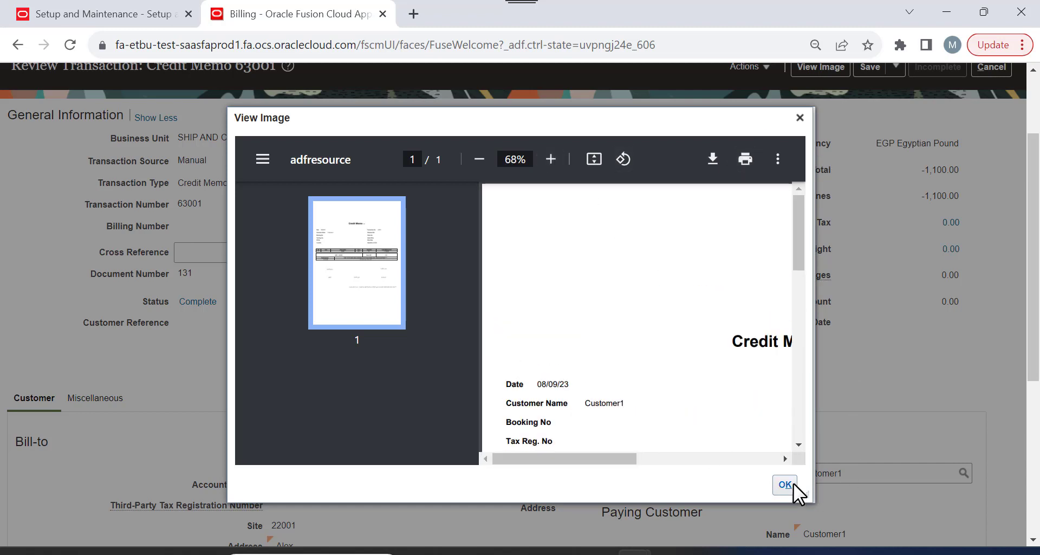
left_click_drag(597, 459, 702, 460)
scroll(694, 352, "down", 5)
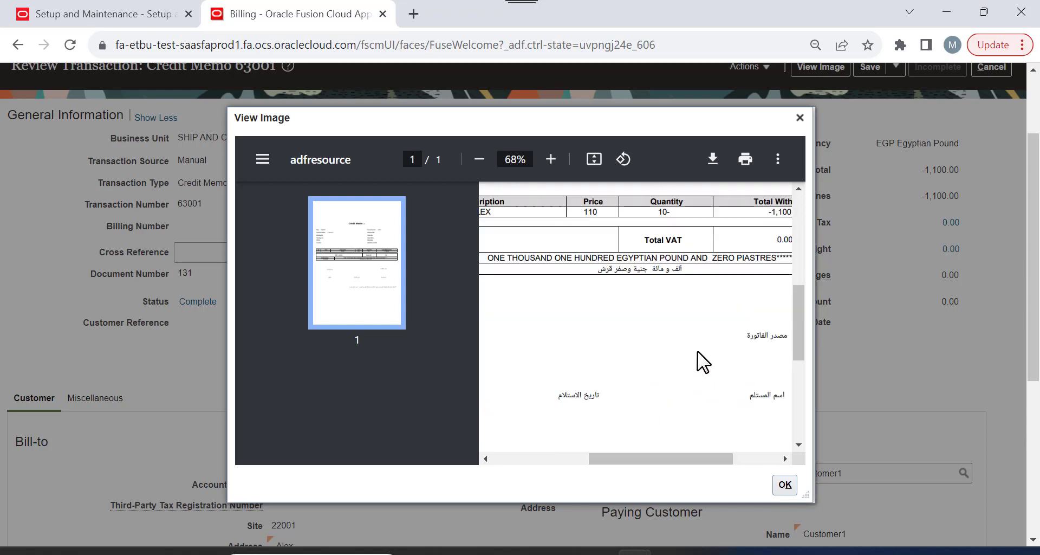
scroll(697, 350, "up", 1)
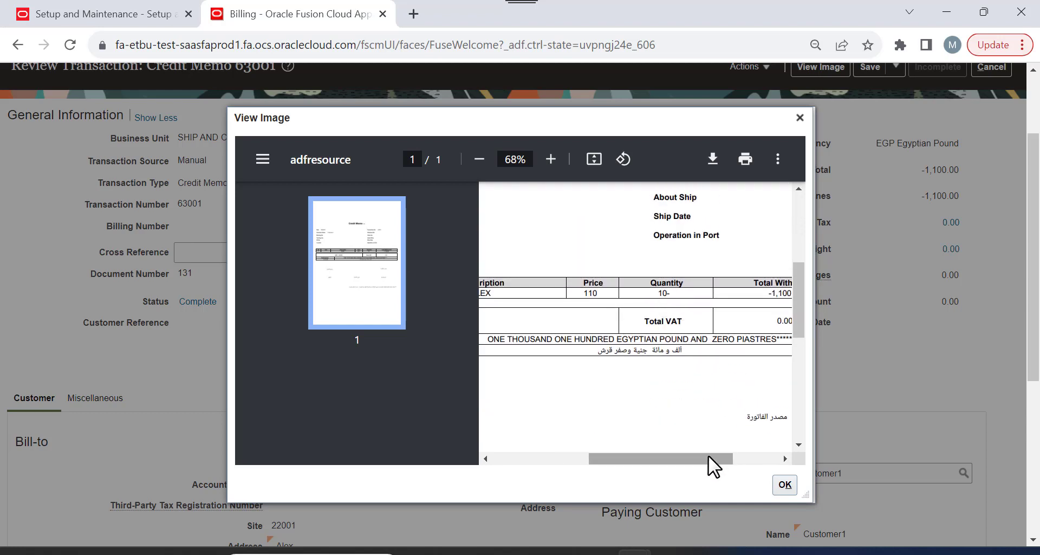
left_click_drag(709, 458, 761, 454)
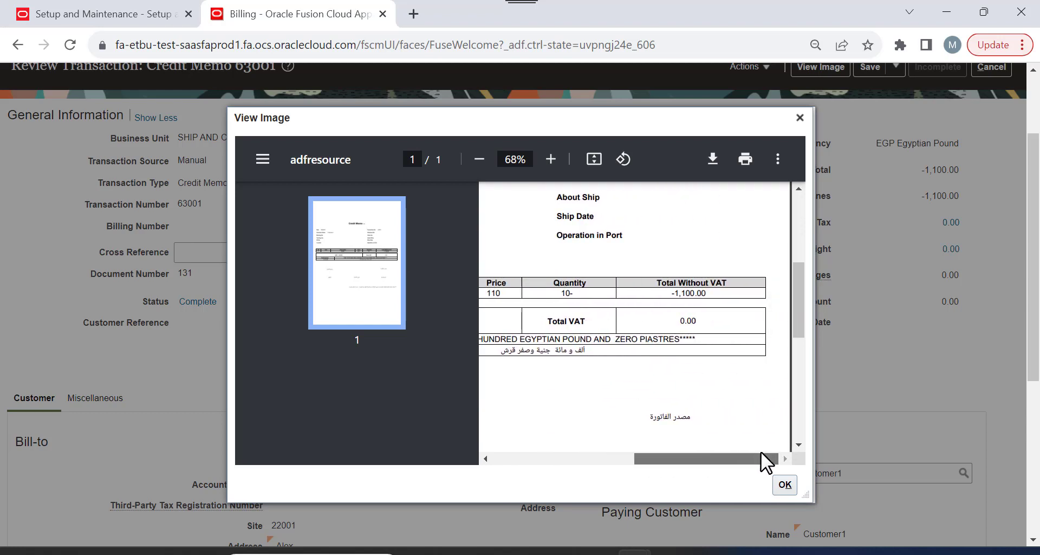
left_click_drag(694, 463, 552, 459)
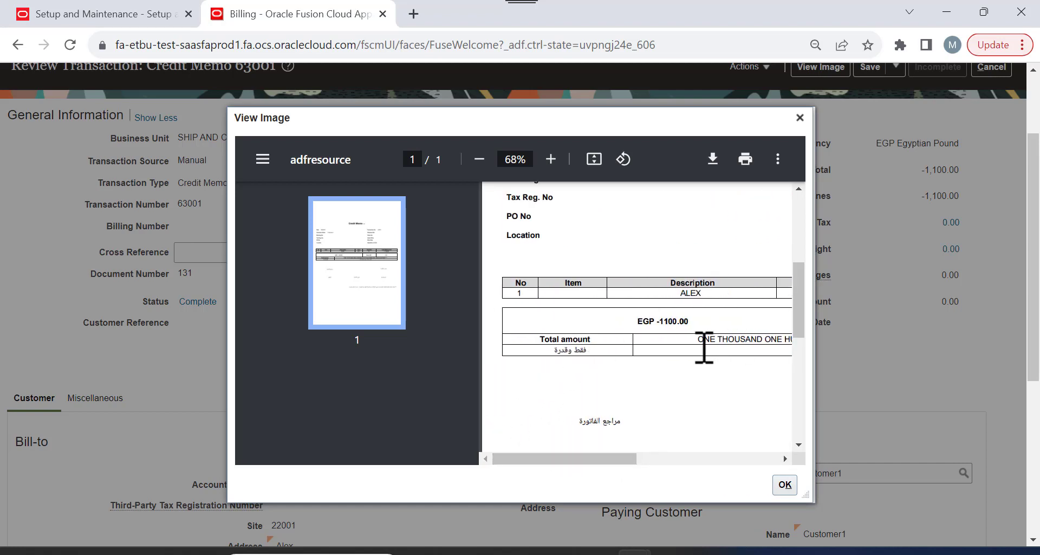
scroll(632, 384, "down", 3)
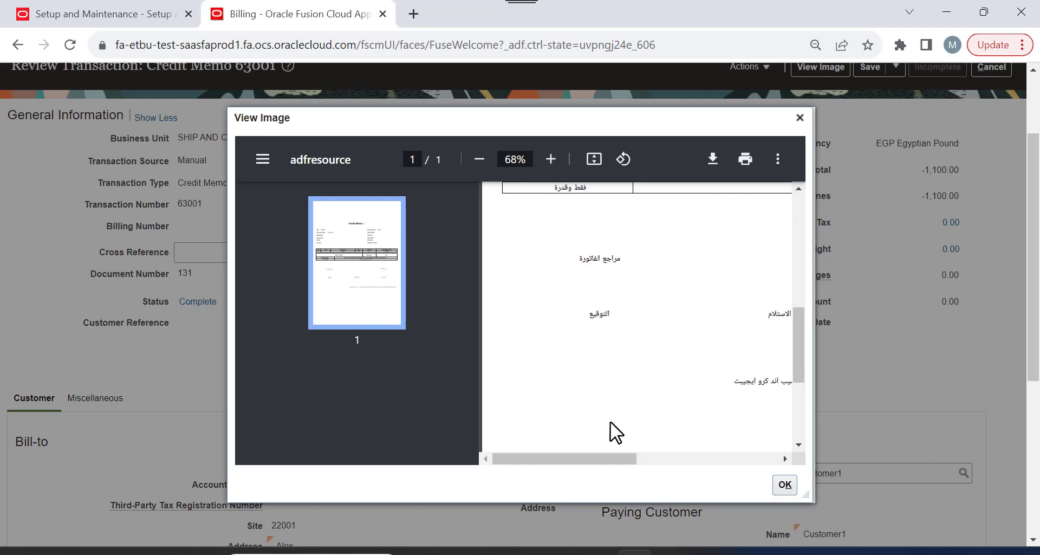
left_click_drag(604, 454, 492, 443)
scroll(615, 339, "up", 5)
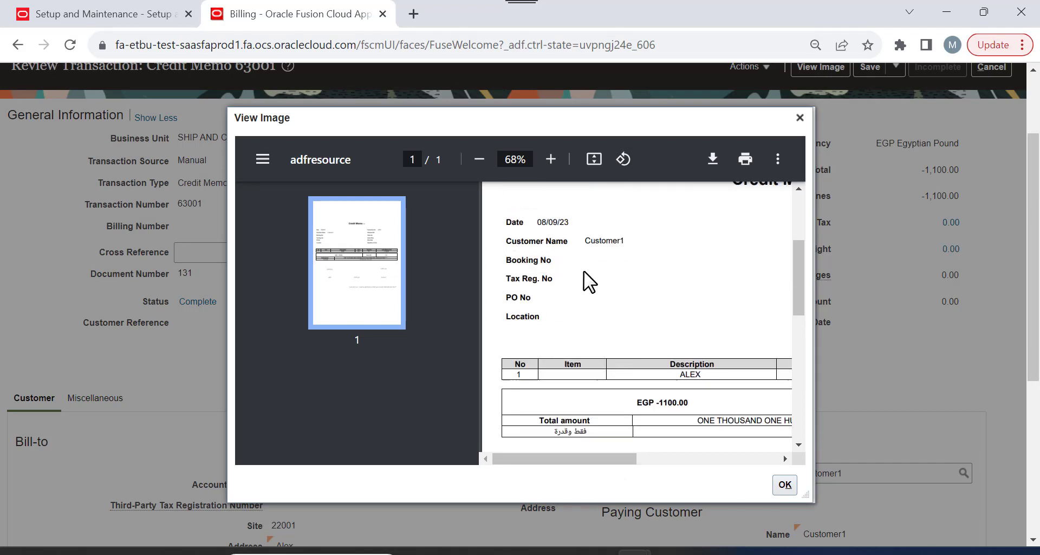
left_click(800, 118)
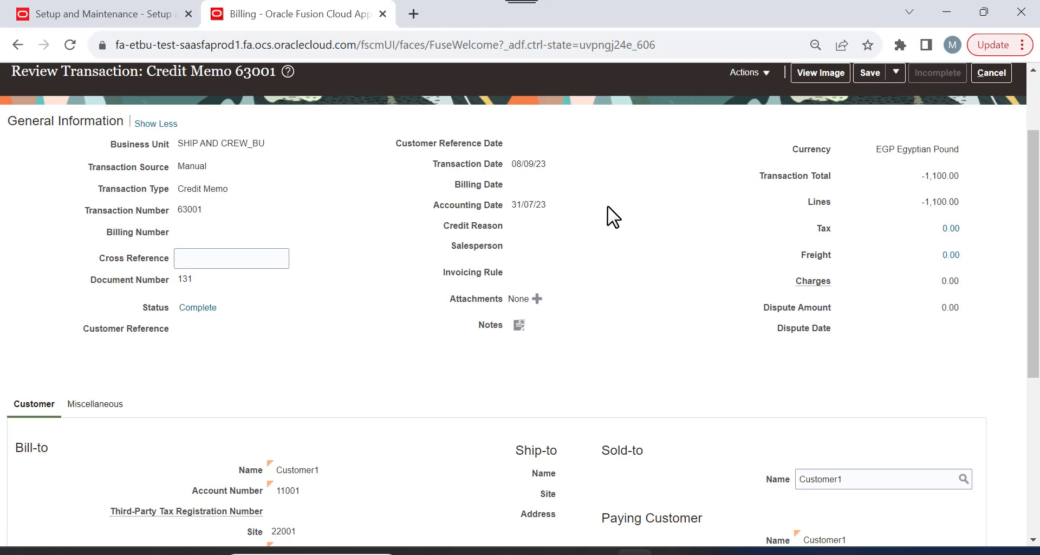
View the credit memo's transaction activities for all installments.
scroll(665, 201, "up", 2)
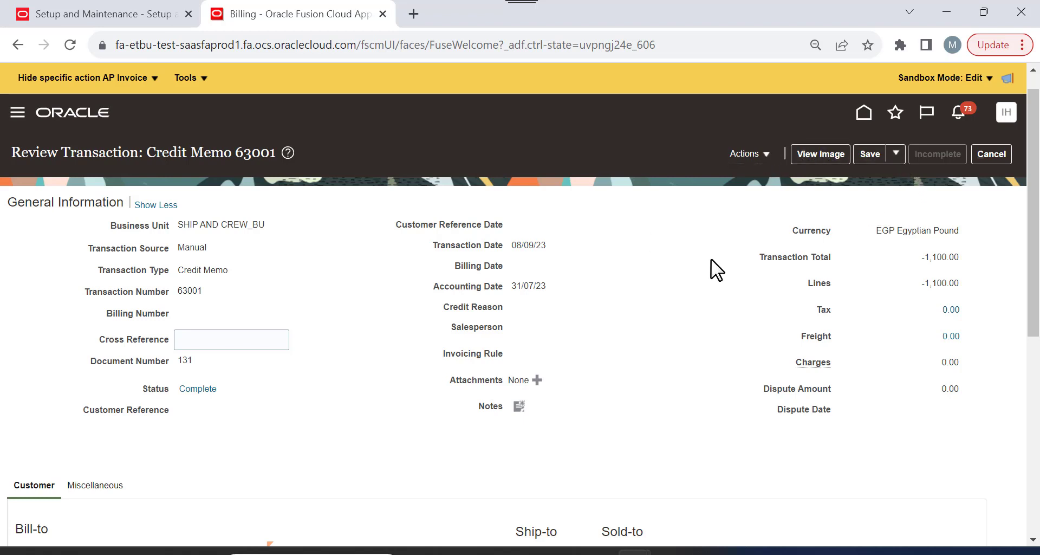
left_click(753, 159)
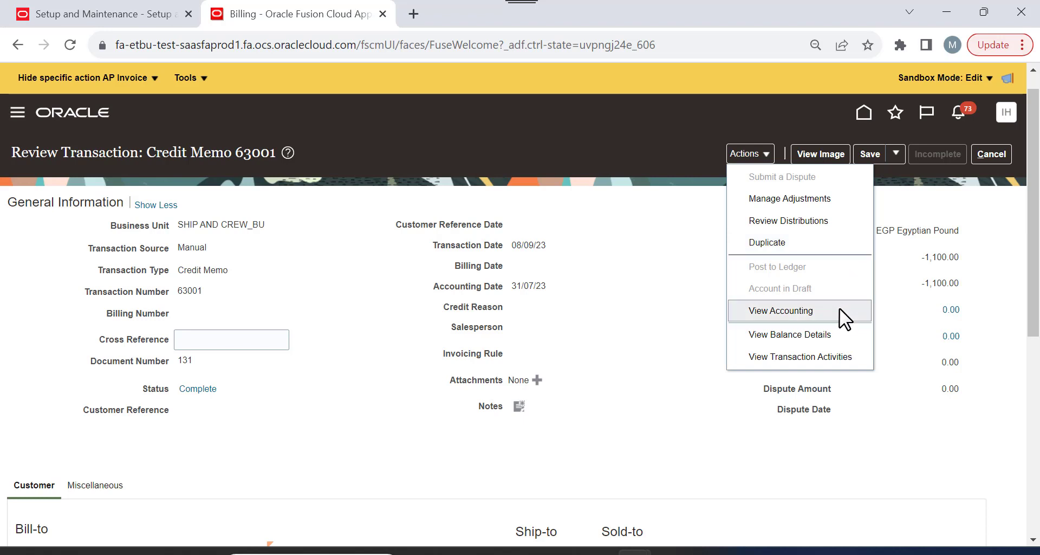
left_click(847, 356)
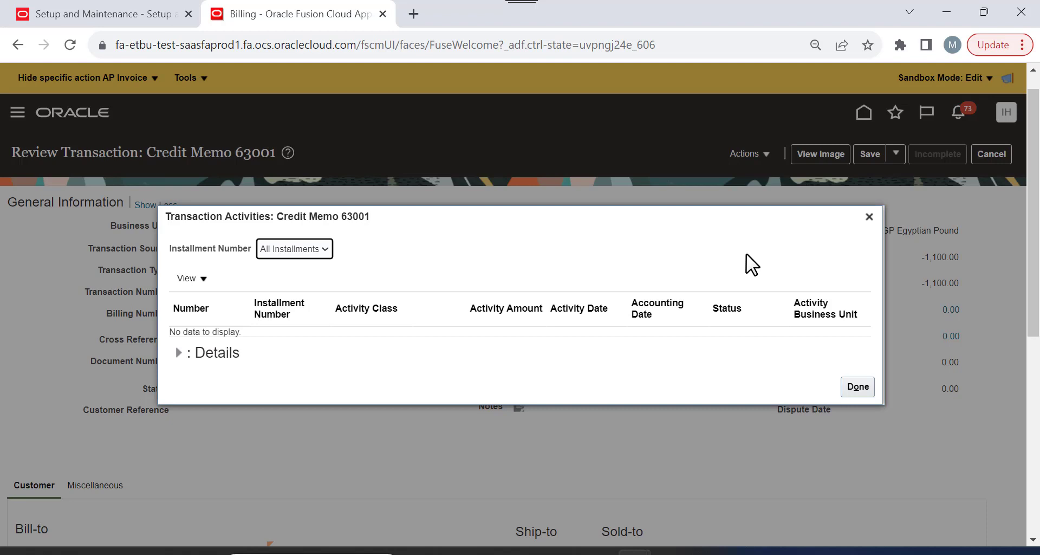
Switch to the Excel topic list, fill the Manage Inquiries cell light green, and return to the browser.
key("alt+Tab")
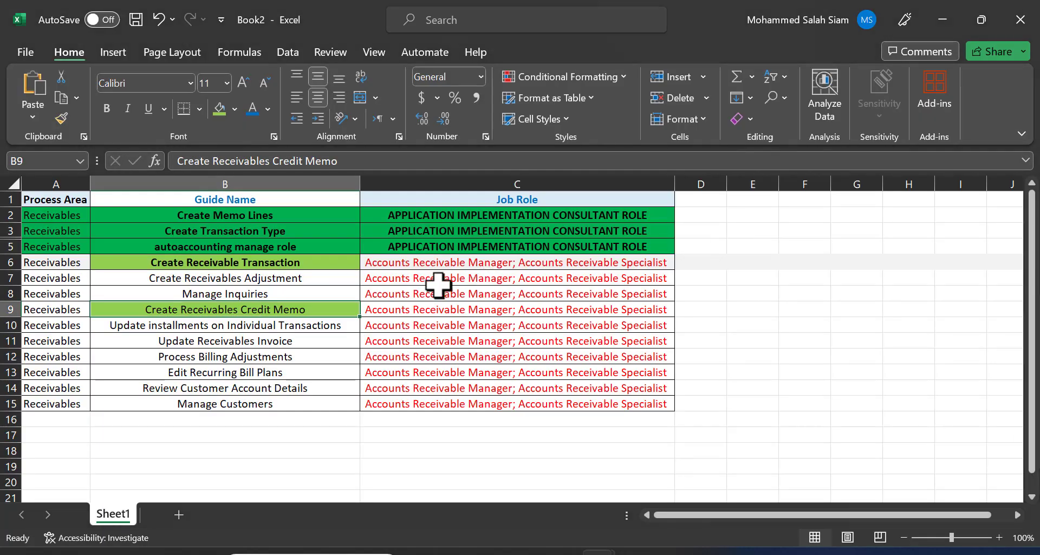
left_click(250, 294)
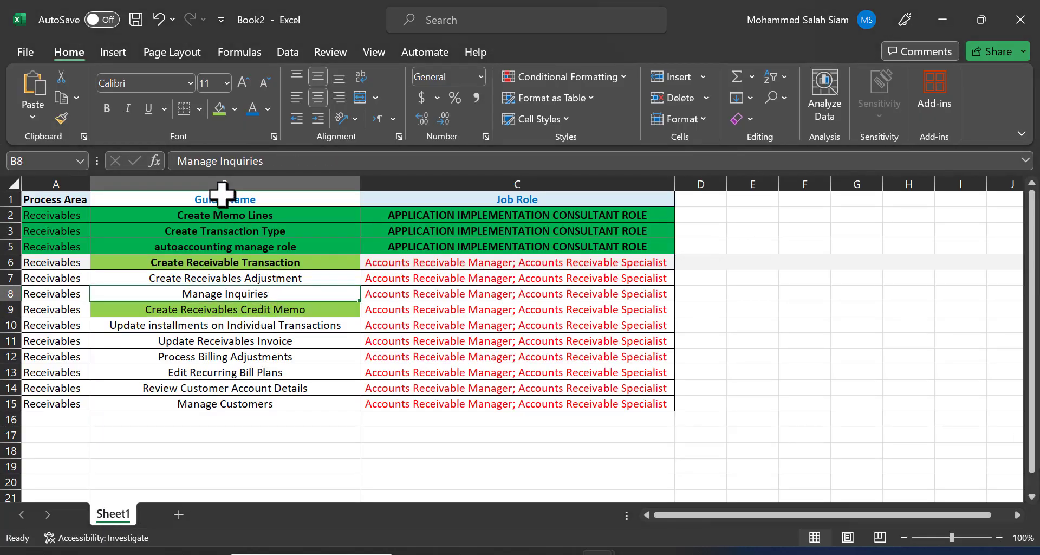
left_click(219, 108)
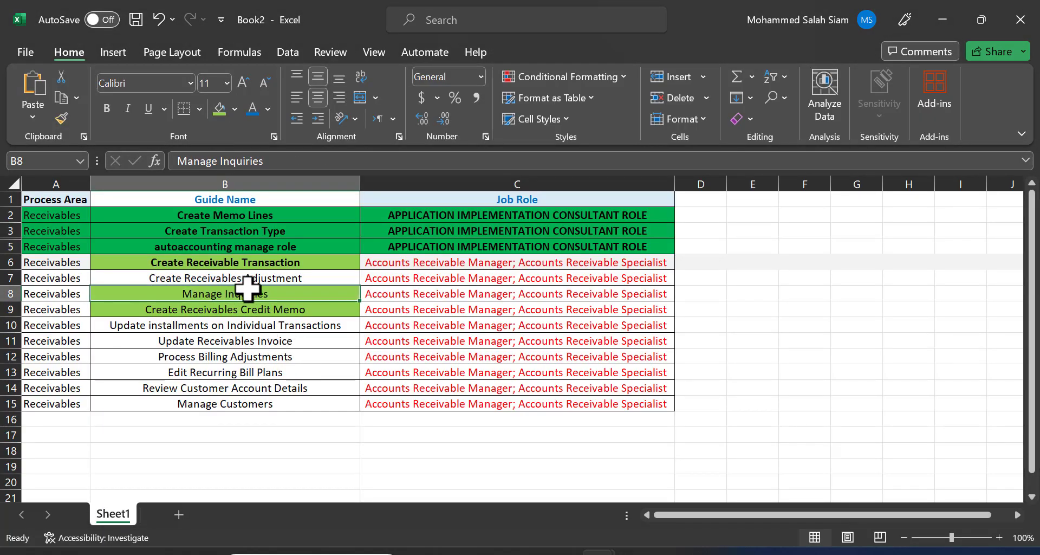
left_click(937, 22)
Close the transaction activities and leave the credit memo without saving, going back to the Billing overview.
left_click(857, 386)
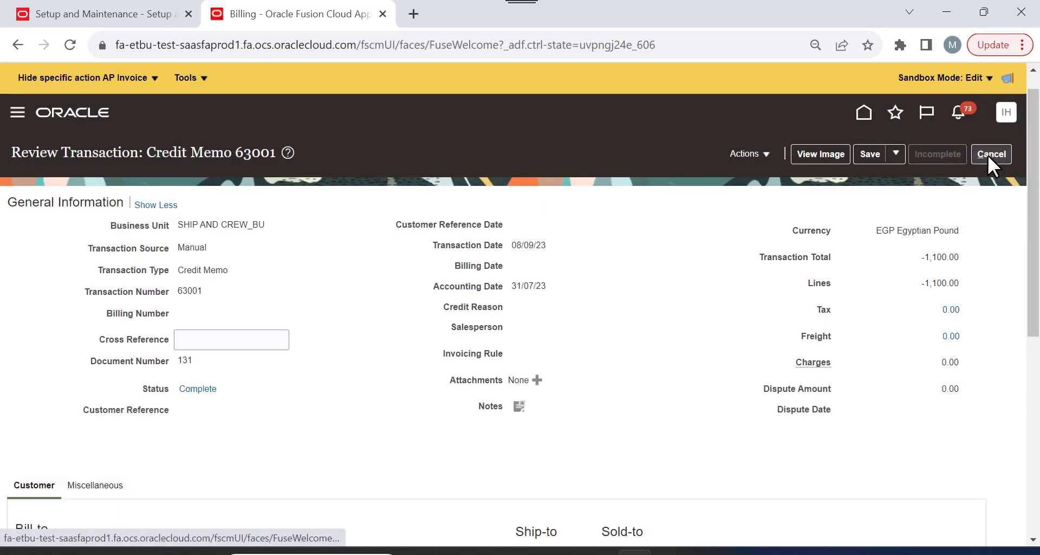
left_click(989, 155)
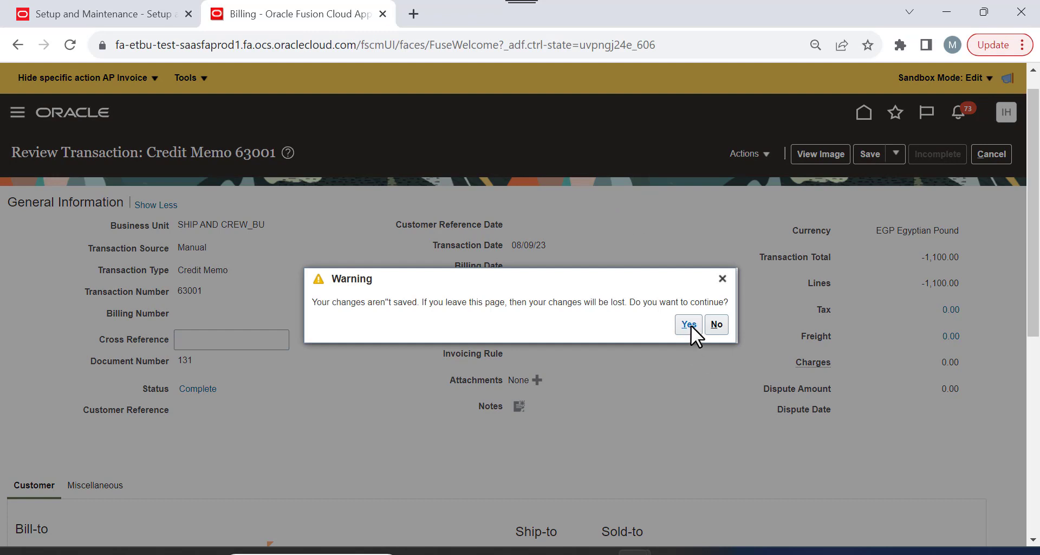
left_click(689, 323)
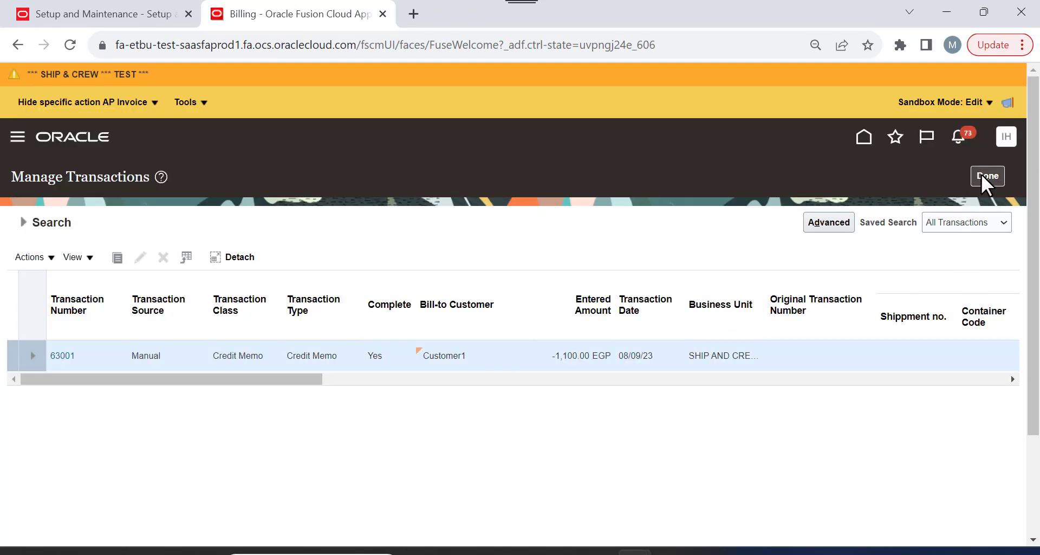
left_click(983, 175)
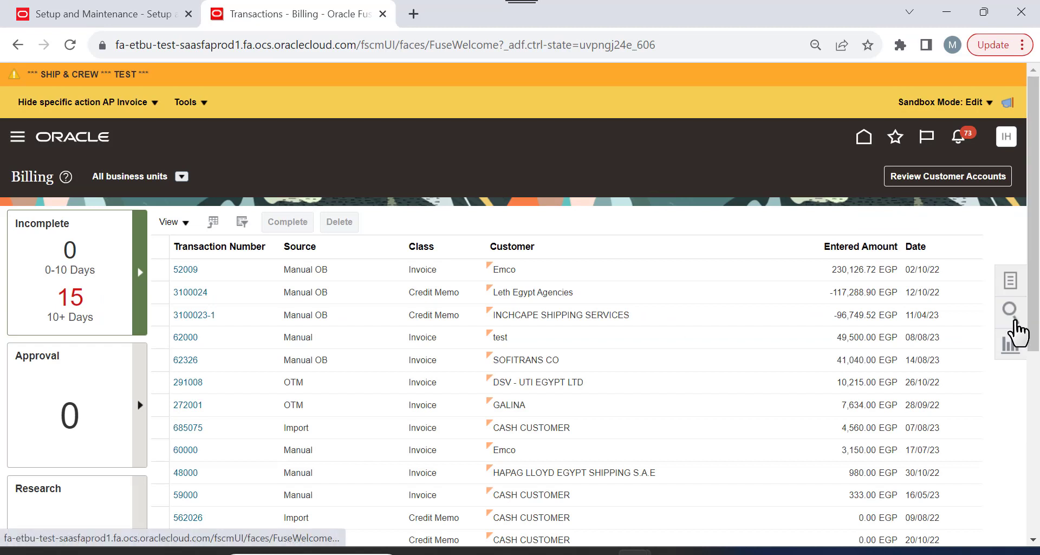
Search the billing transactions for transaction number 63000 and open that invoice.
left_click(846, 236)
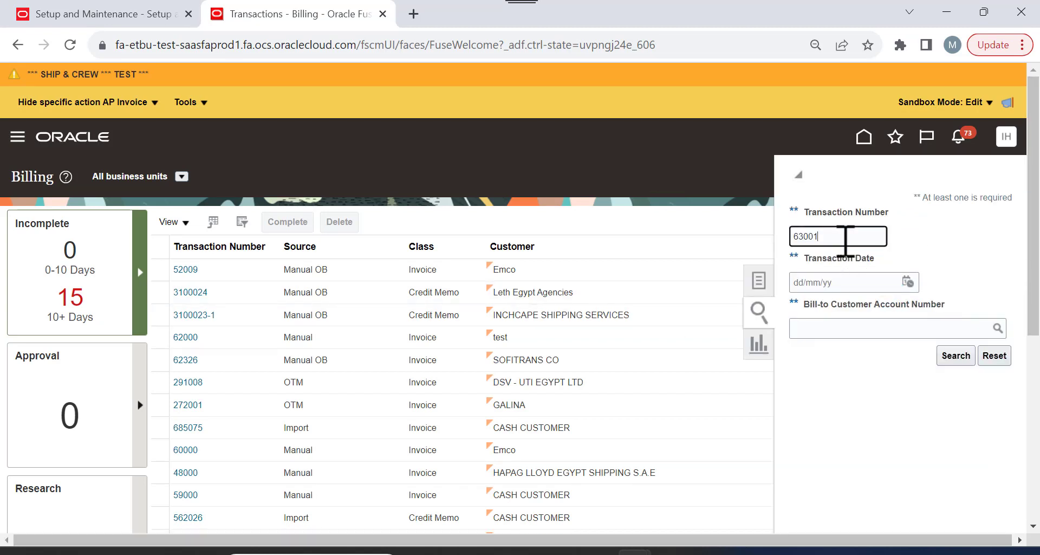
key("BackSpace")
type("0")
left_click(956, 353)
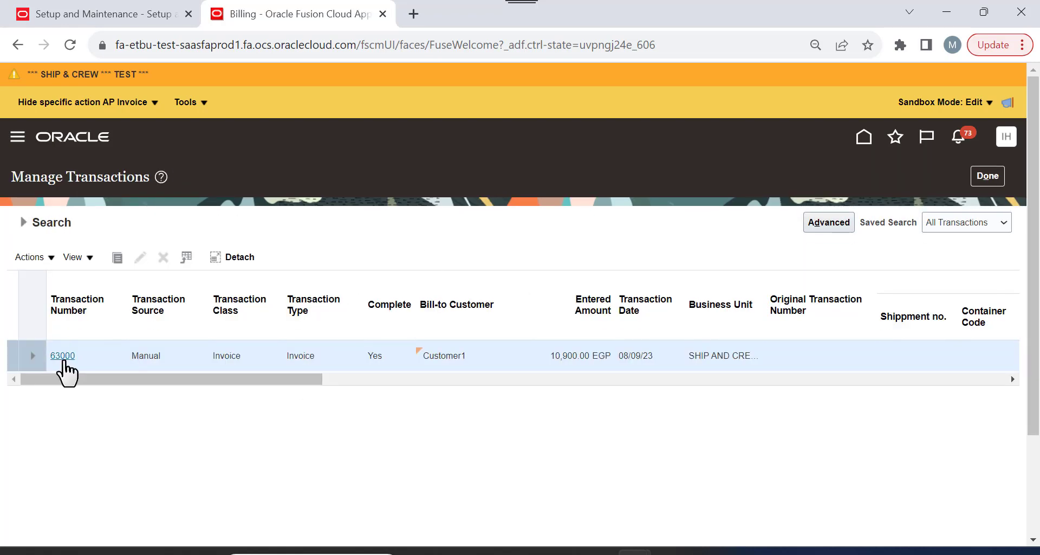
left_click(63, 356)
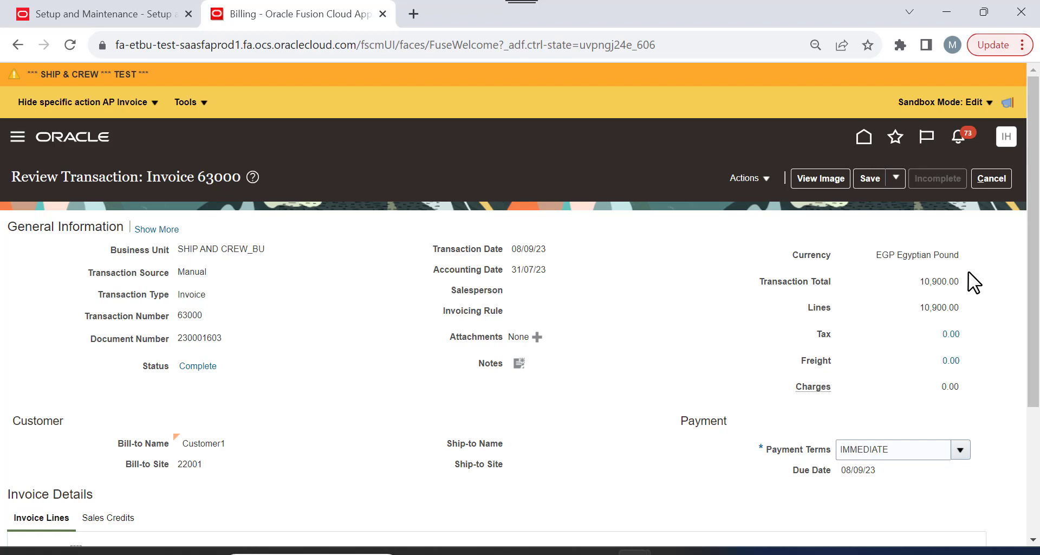
Start a new adjustment on the invoice with receivables activity Adjustment and adjustment type Line Adjustments.
left_click(747, 181)
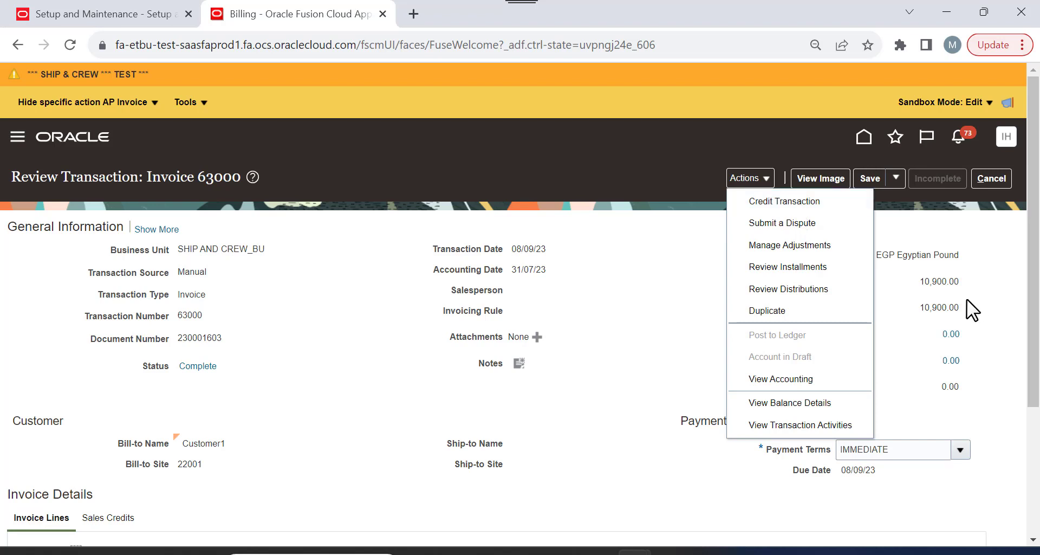
left_click(786, 247)
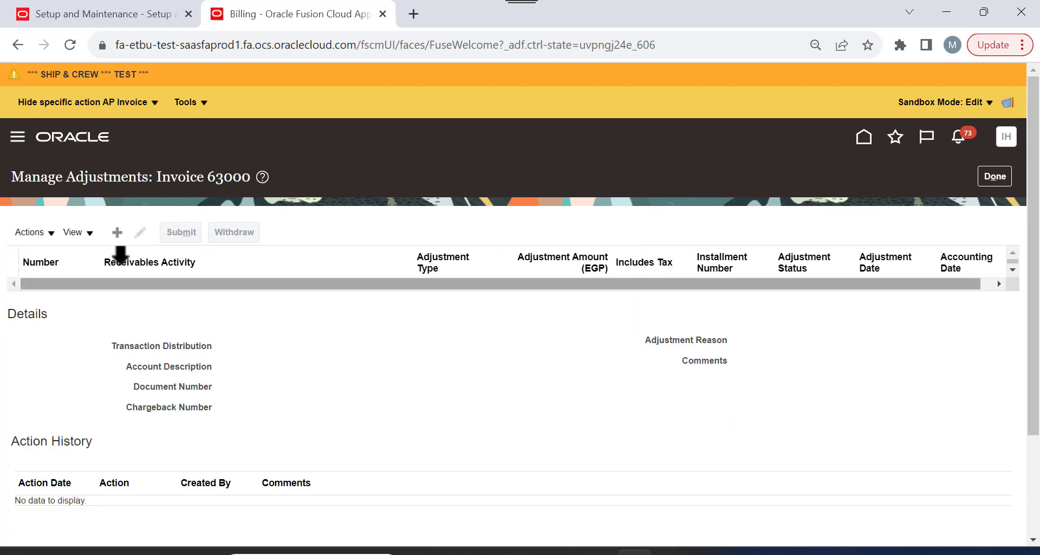
left_click(111, 233)
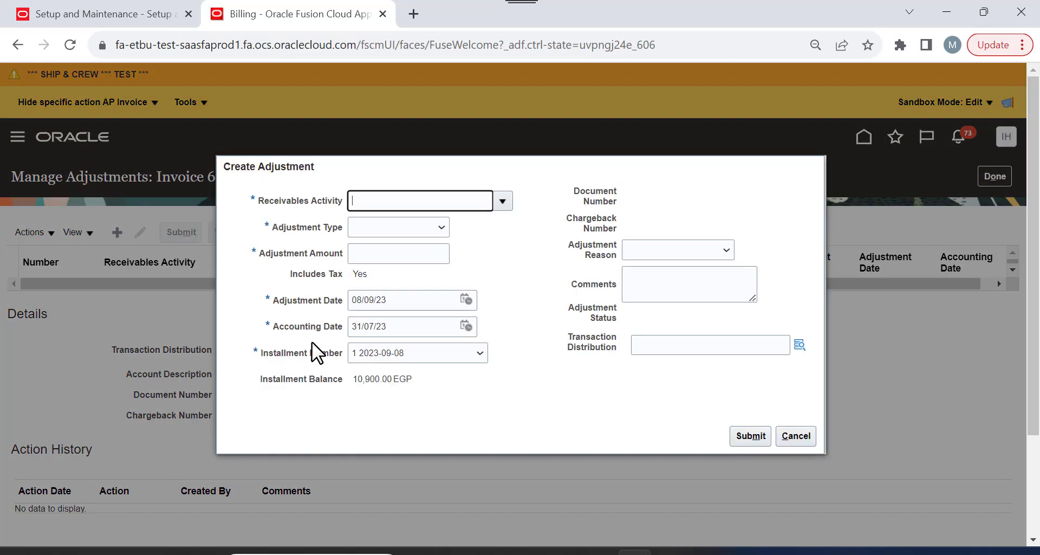
left_click(496, 202)
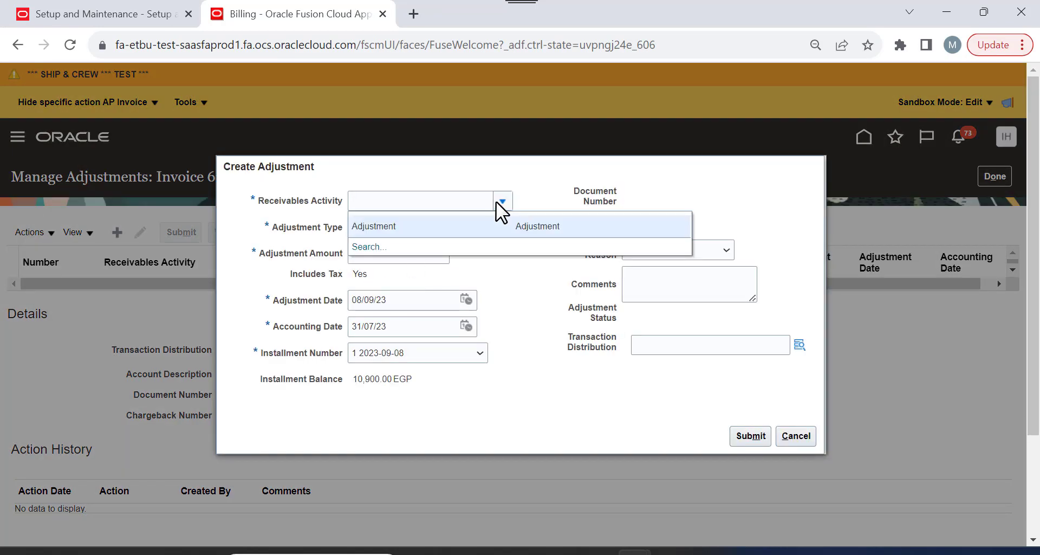
left_click(382, 223)
left_click(440, 227)
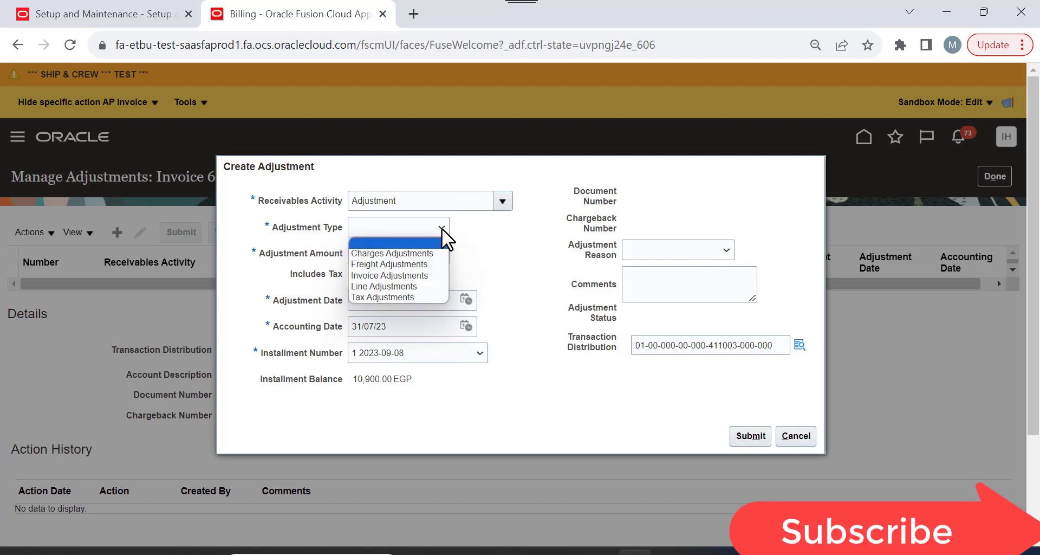
left_click(414, 285)
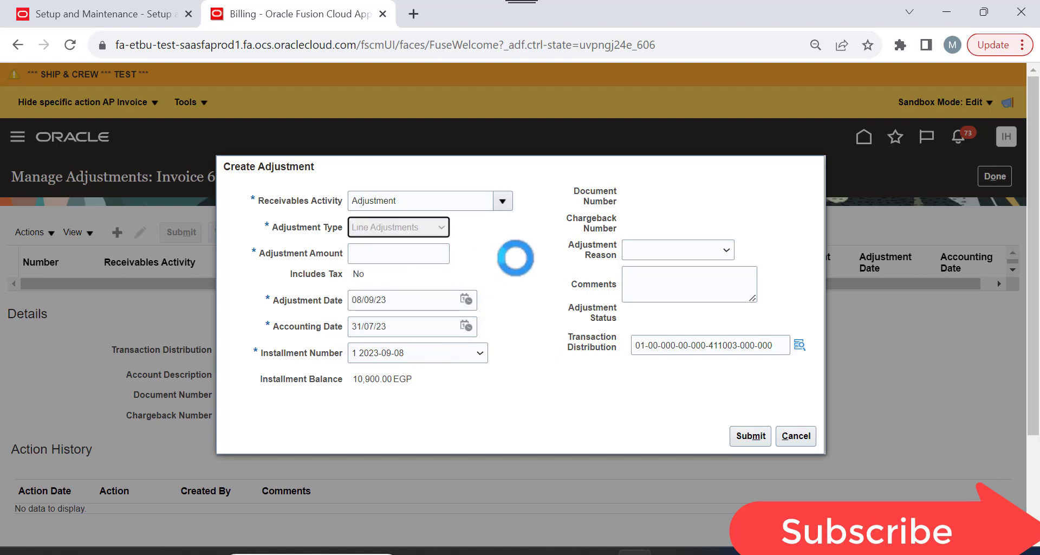
Set the adjustment amount to 100 and the reason to Charges, submit the adjustment and dismiss the resulting message.
left_click(409, 254)
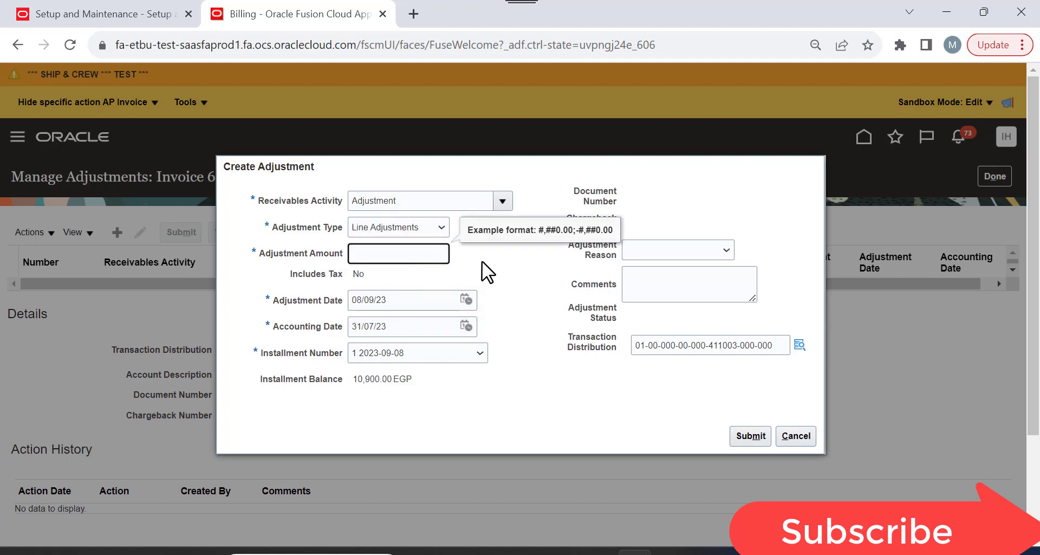
type("100")
key("Tab")
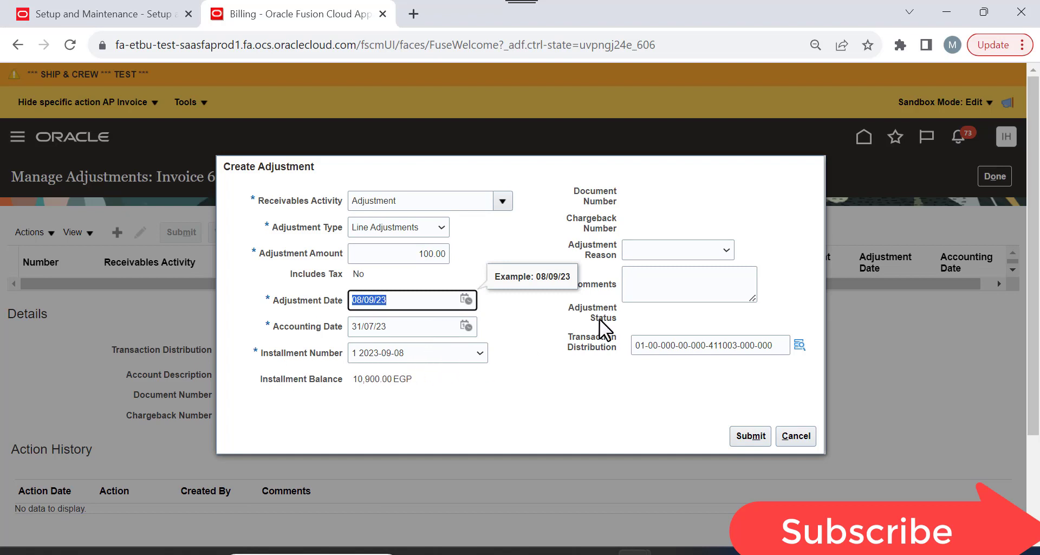
left_click(662, 248)
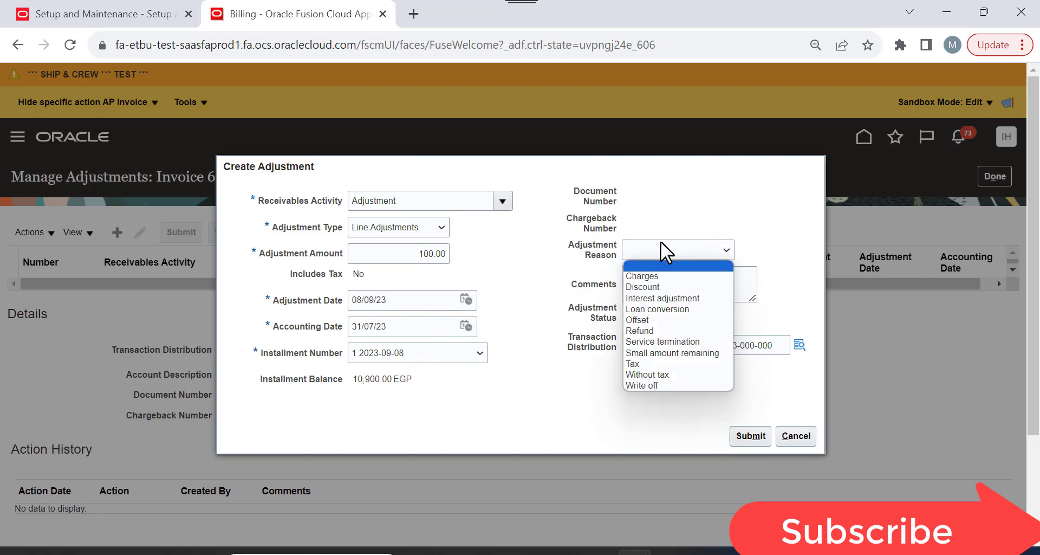
left_click(681, 278)
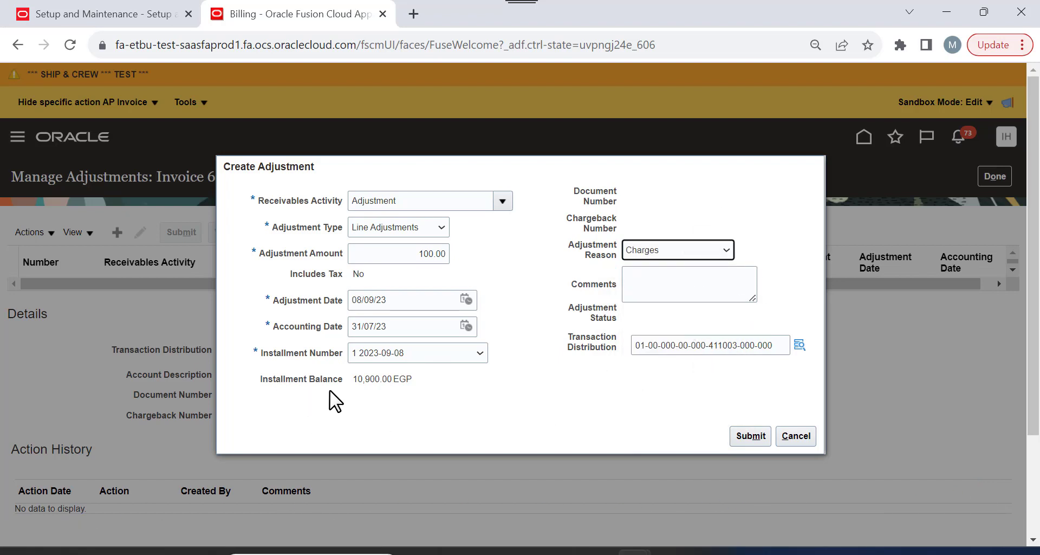
left_click_drag(359, 380, 414, 378)
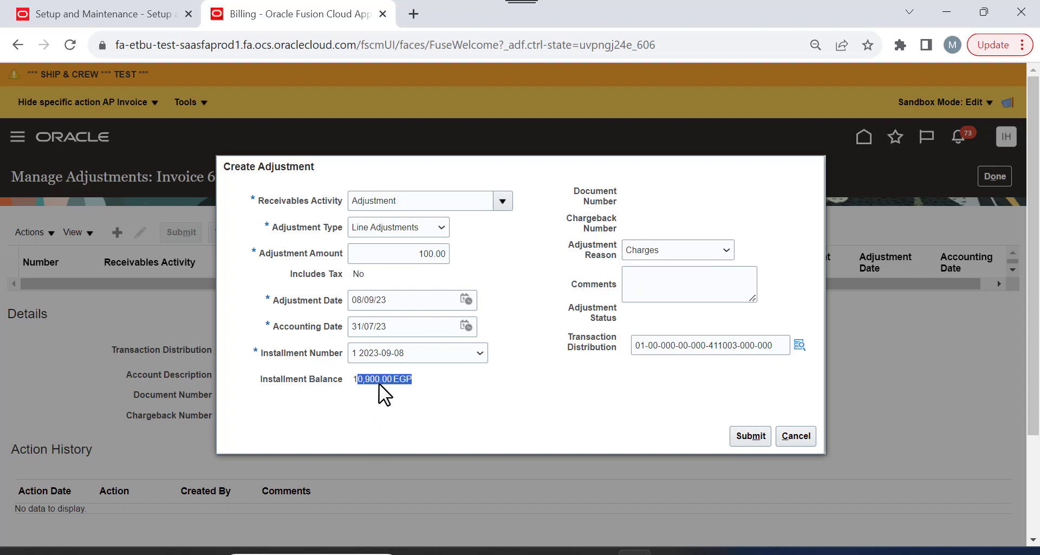
left_click(744, 437)
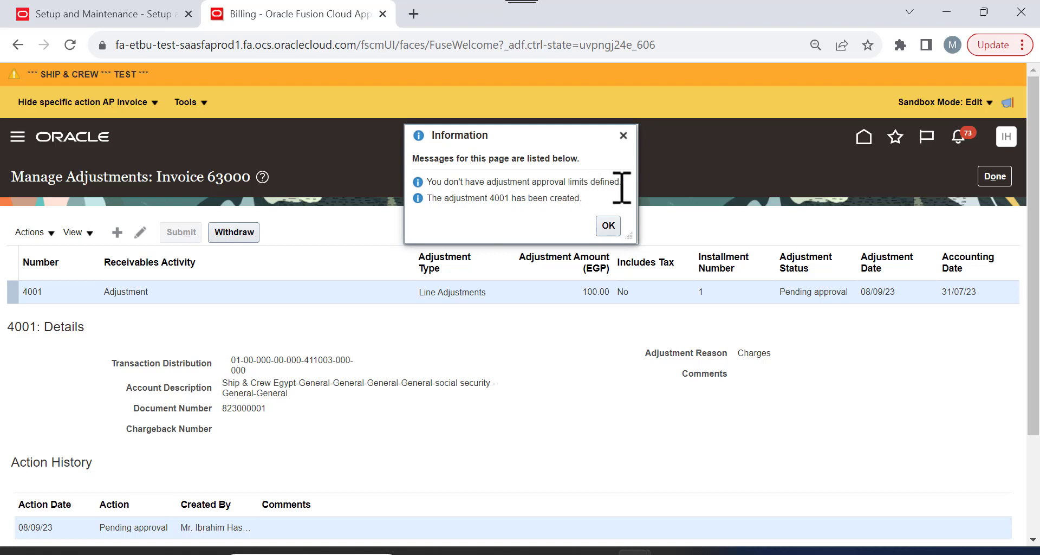
double_click(502, 198)
left_click(609, 231)
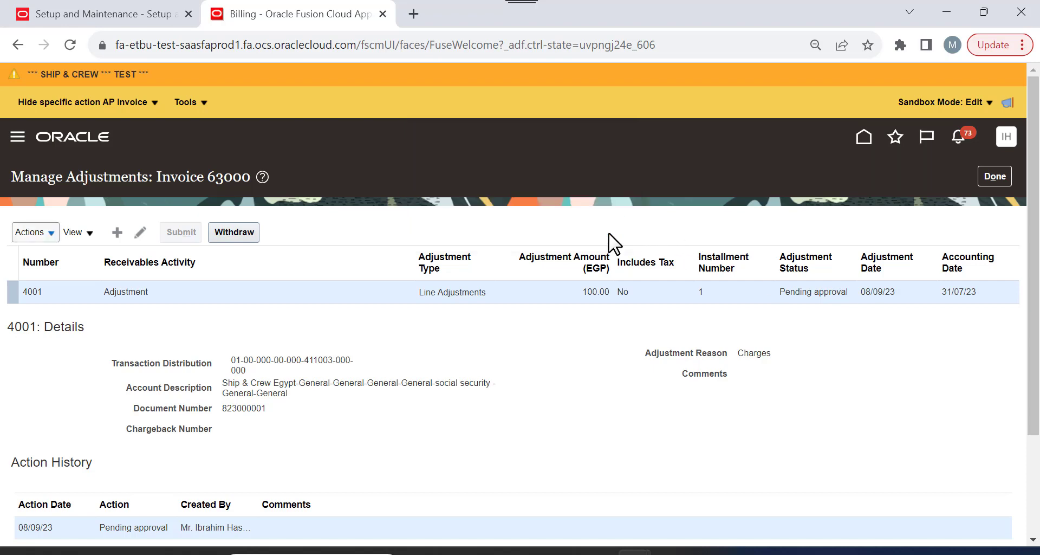
Examine the submitted adjustment's details and action history, and return to the invoice.
left_click(120, 290)
scroll(617, 341, "down", 3)
scroll(606, 323, "up", 3)
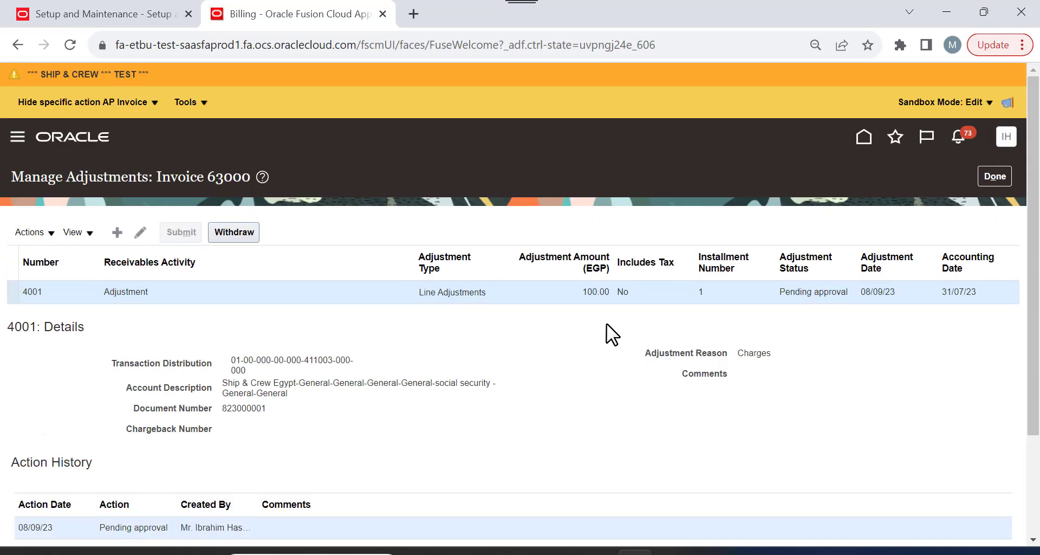
scroll(606, 323, "down", 3)
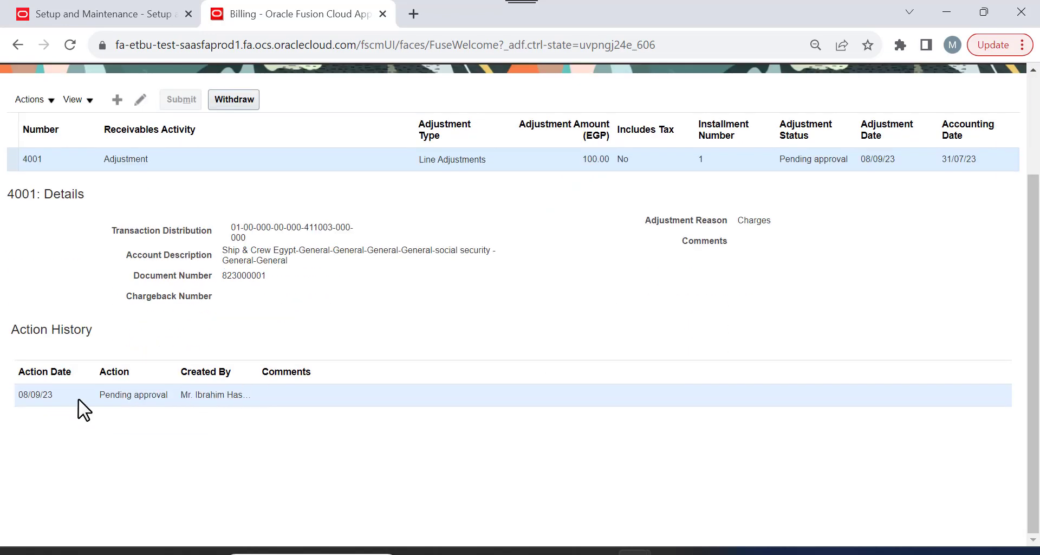
scroll(547, 334, "up", 3)
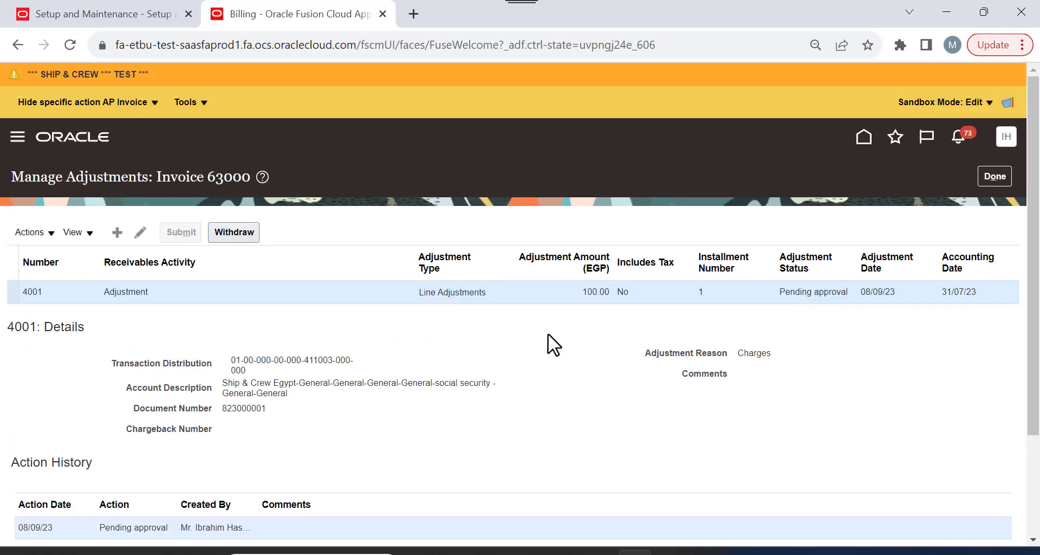
left_click(994, 176)
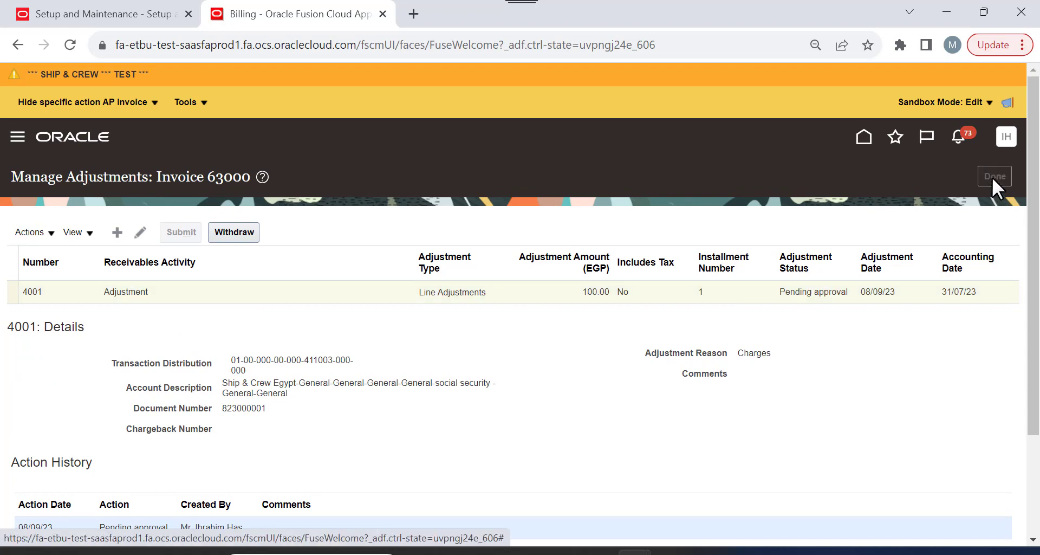
Check the invoice's totals and lines, and reopen its adjustments to examine the adjustment status and action history.
scroll(877, 355, "down", 3)
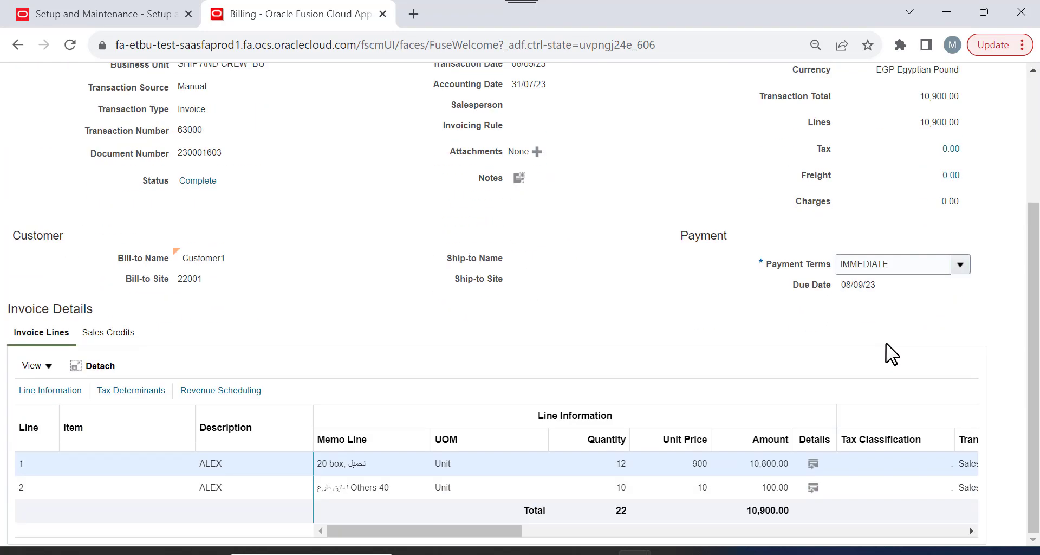
scroll(888, 353, "up", 3)
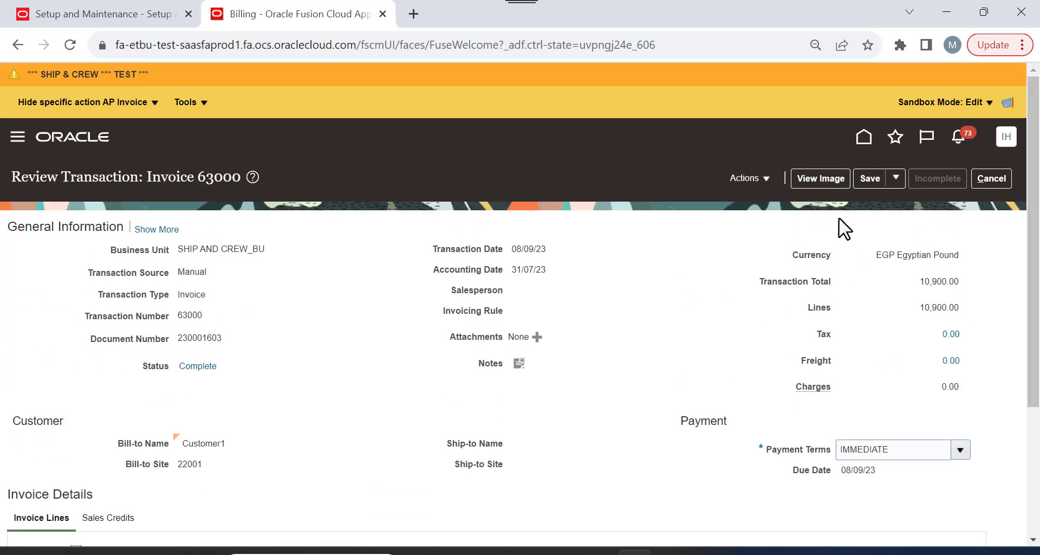
left_click(759, 174)
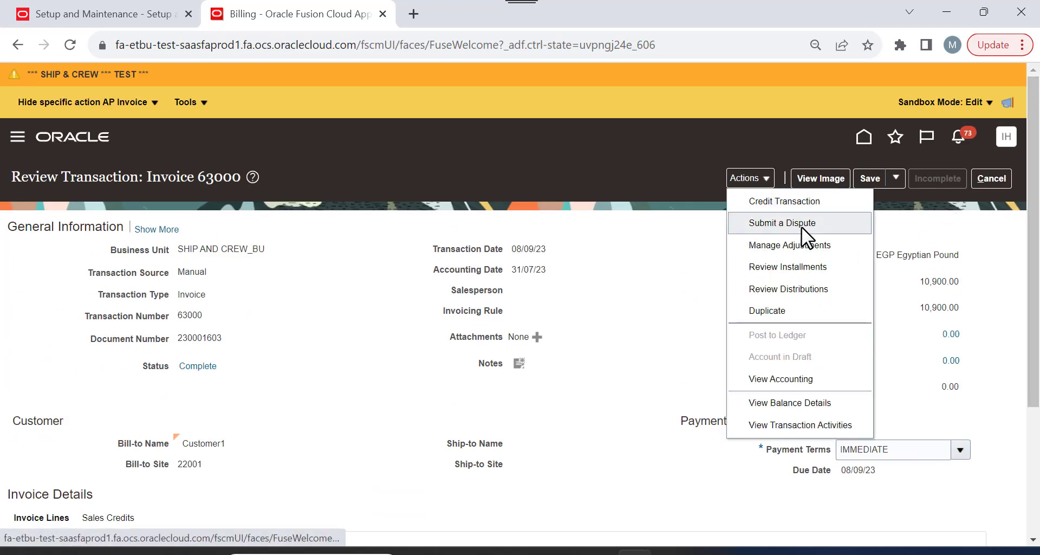
left_click(810, 245)
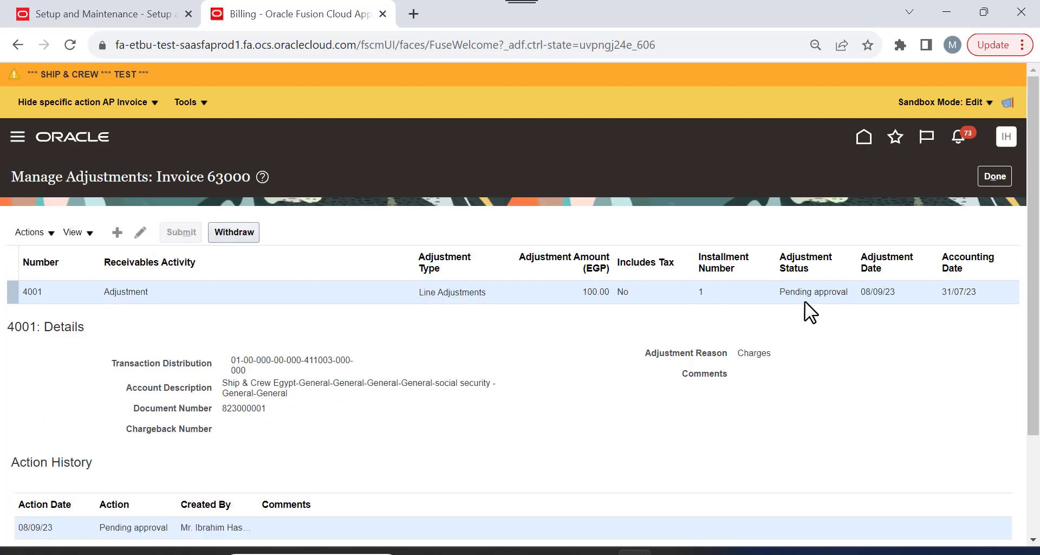
scroll(592, 331, "down", 3)
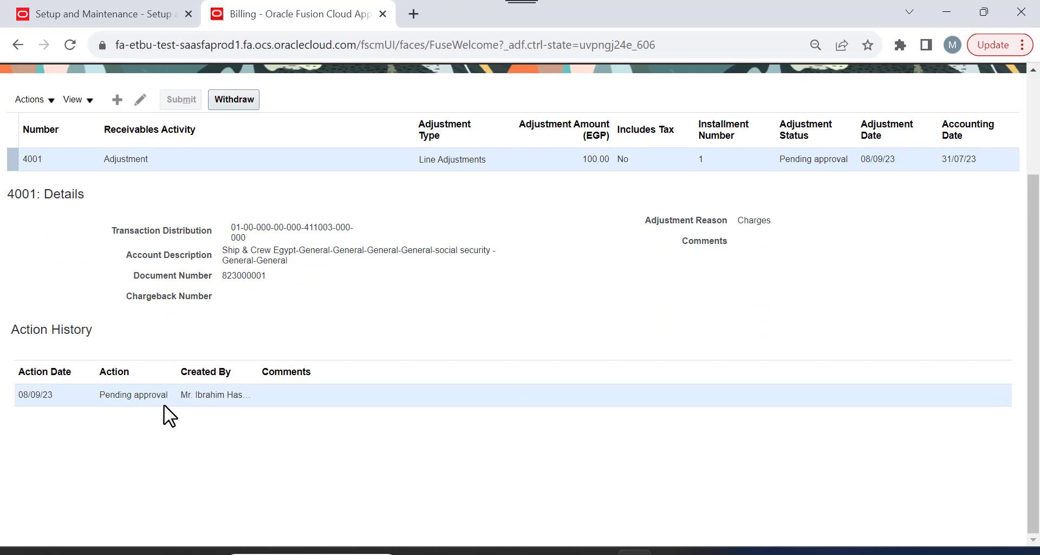
Return from the adjustments to the invoice, check its totals and lines, and close the invoice.
scroll(469, 323, "up", 3)
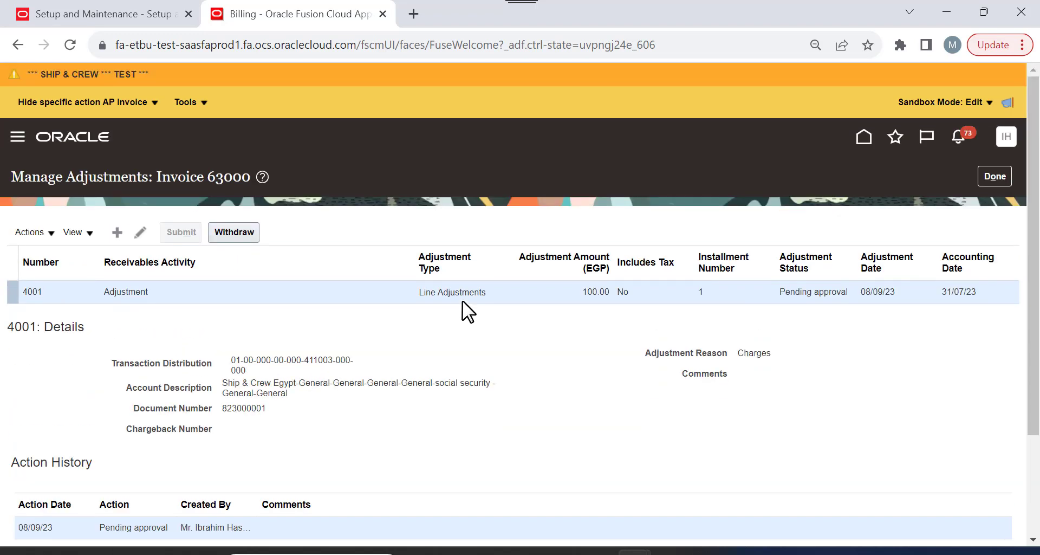
left_click(995, 176)
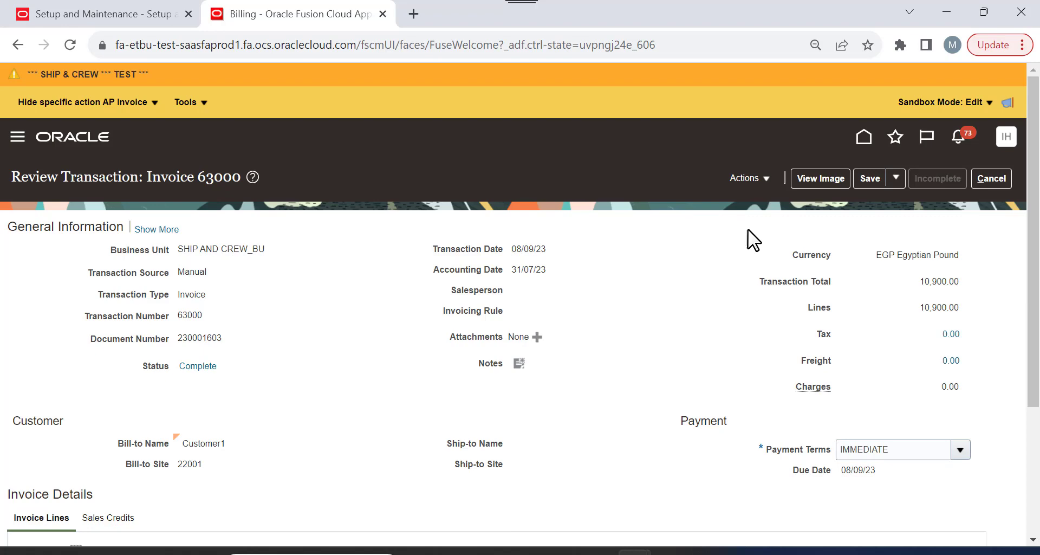
scroll(759, 265, "down", 4)
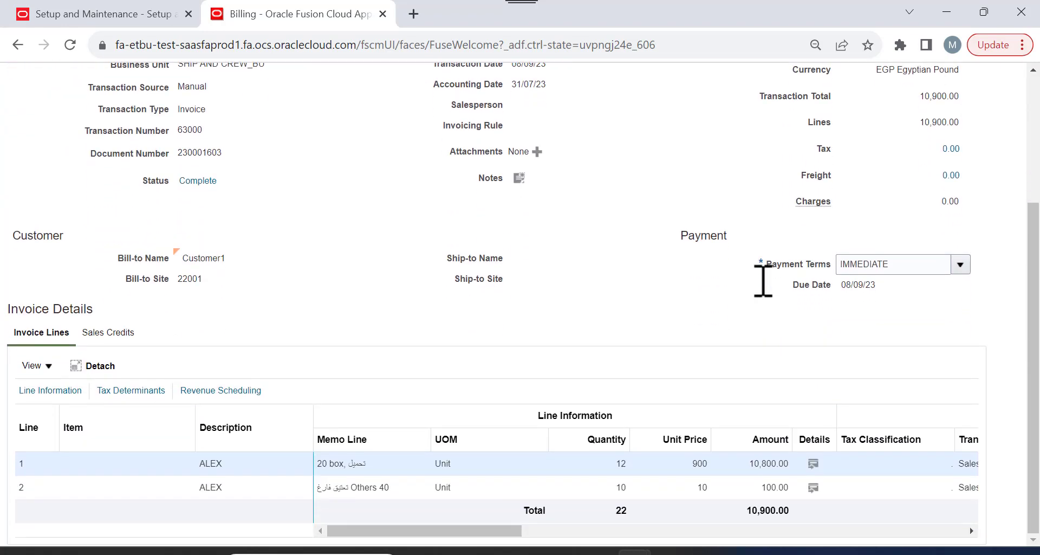
scroll(758, 278, "up", 4)
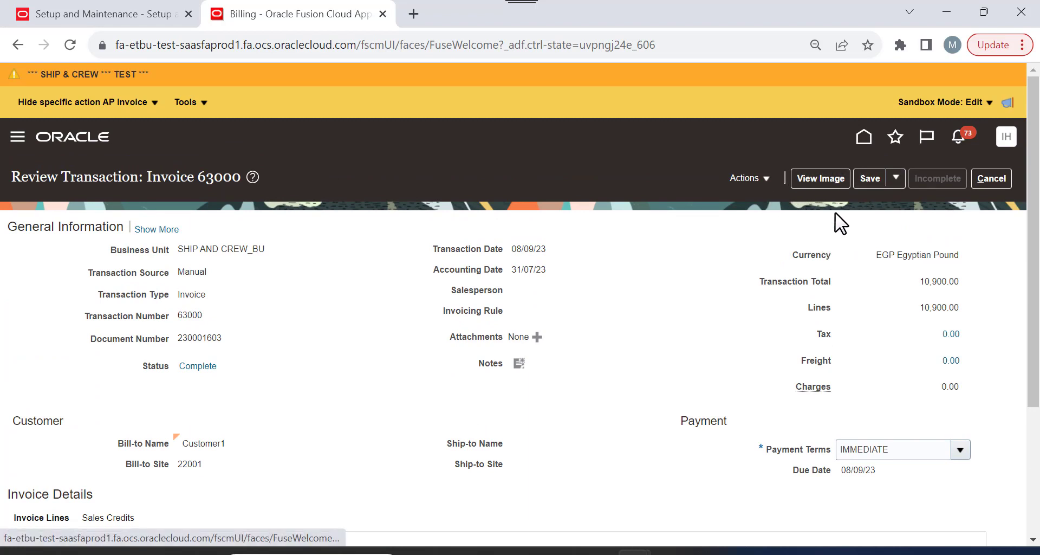
left_click(764, 180)
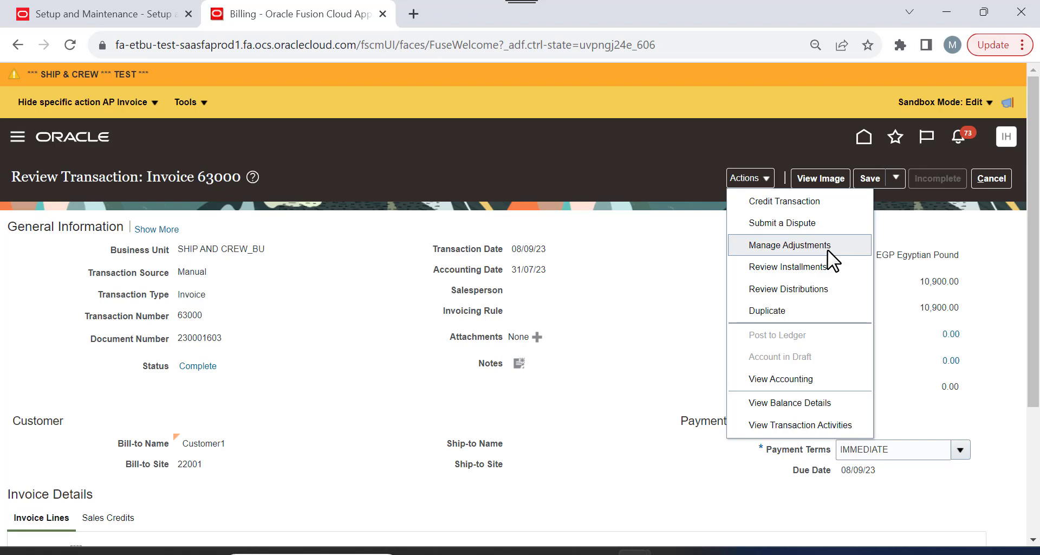
left_click(602, 249)
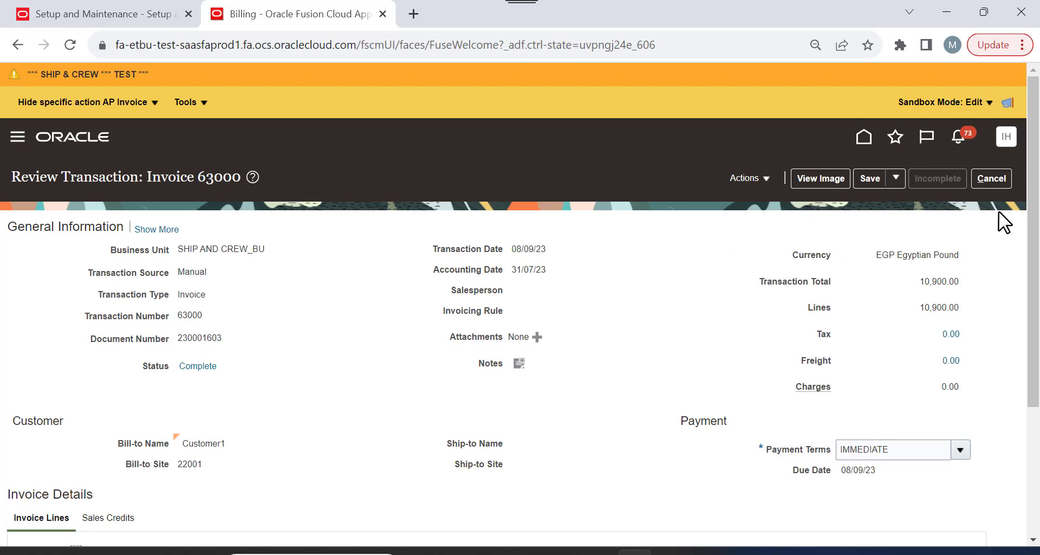
left_click(997, 177)
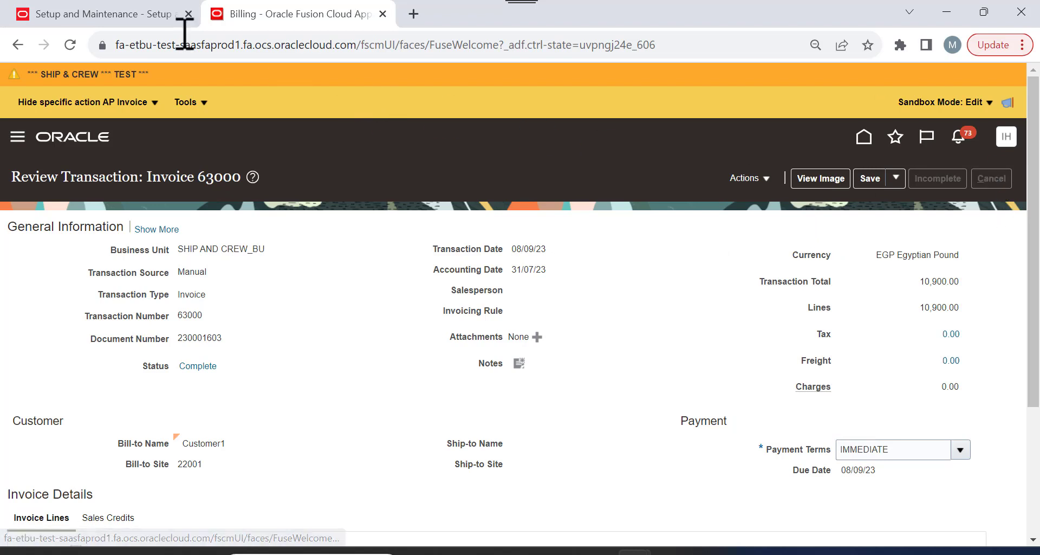
Switch to the Financials setup page, search its tasks for %adjust%, and dismiss the search results.
left_click(97, 22)
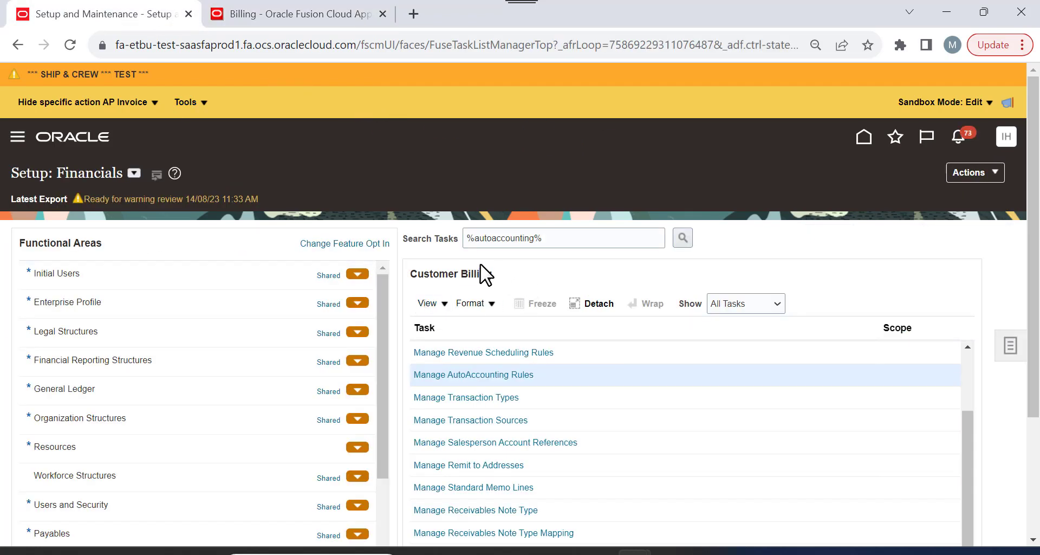
triple_click(515, 241)
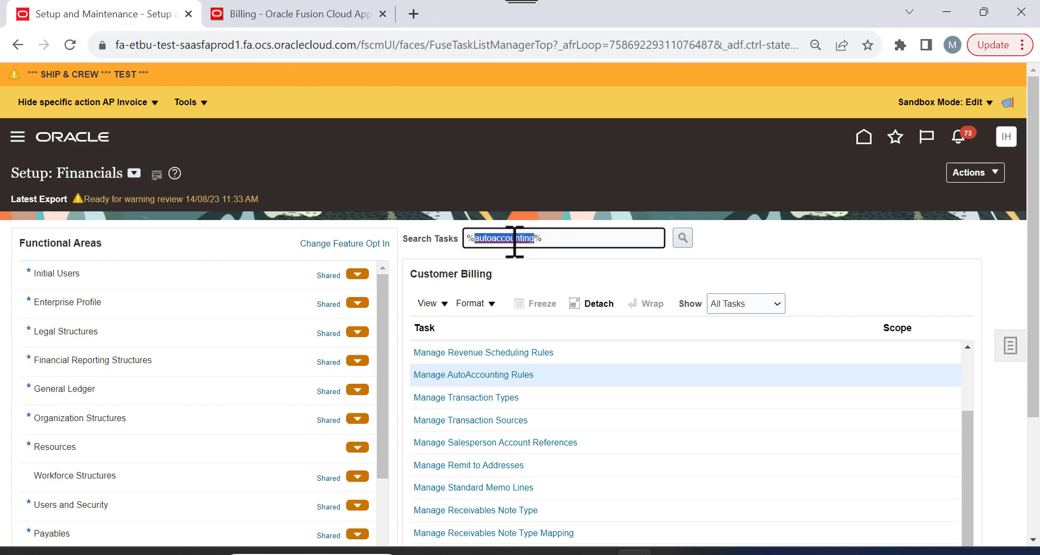
type("%adjust")
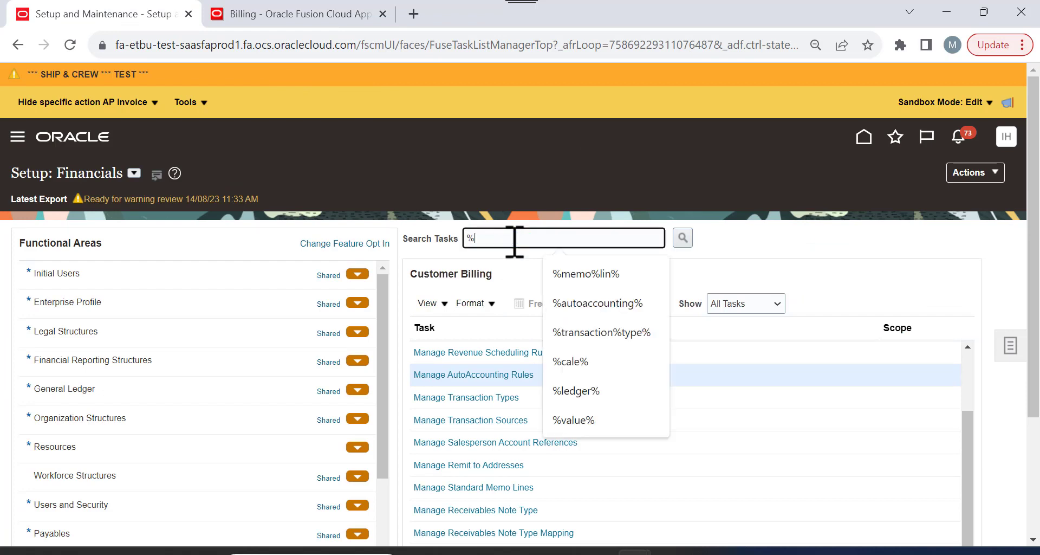
type("%")
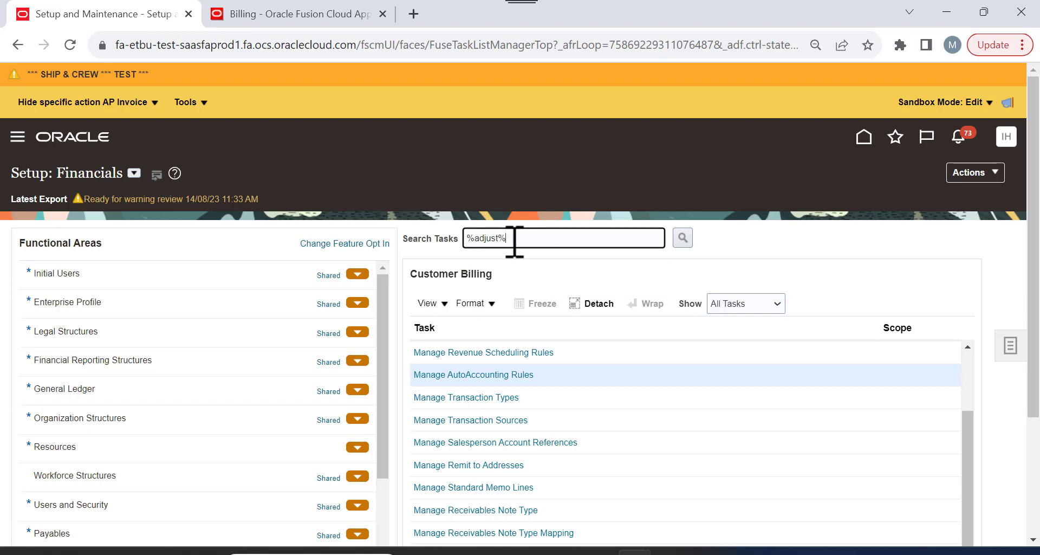
key("Return")
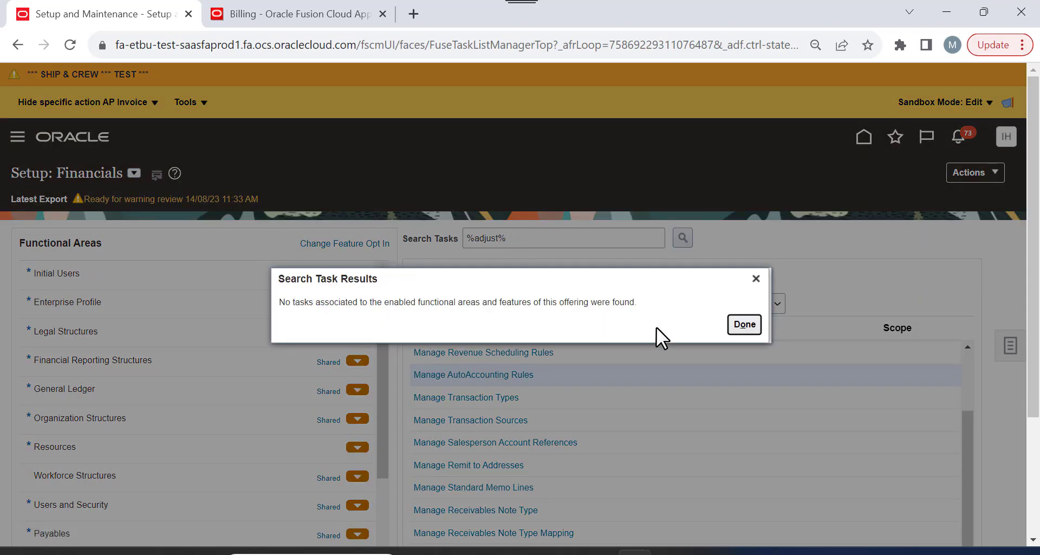
left_click(736, 323)
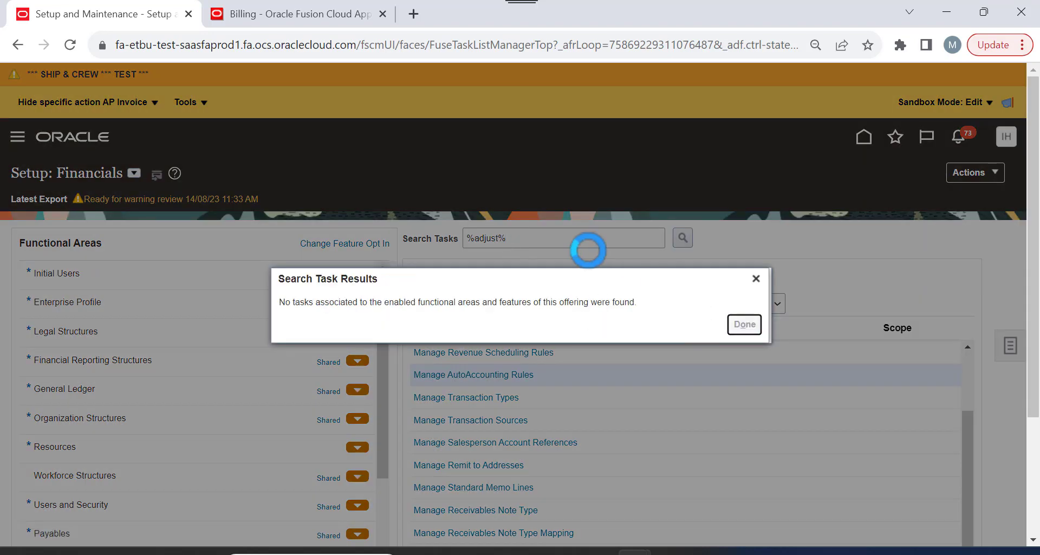
Open the Manage Approval Limits task in the Receivables functional area.
scroll(612, 388, "down", 2)
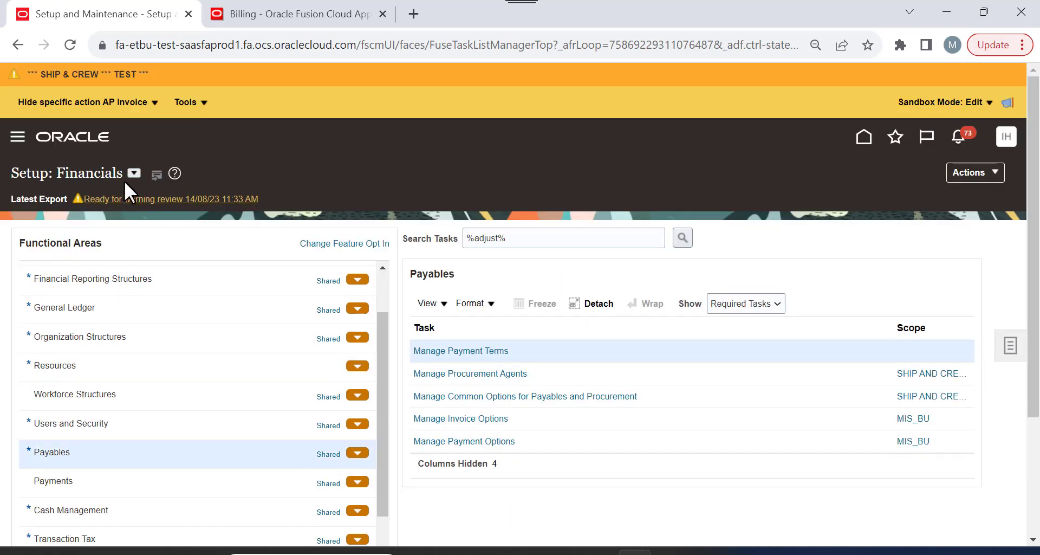
scroll(162, 346, "down", 3)
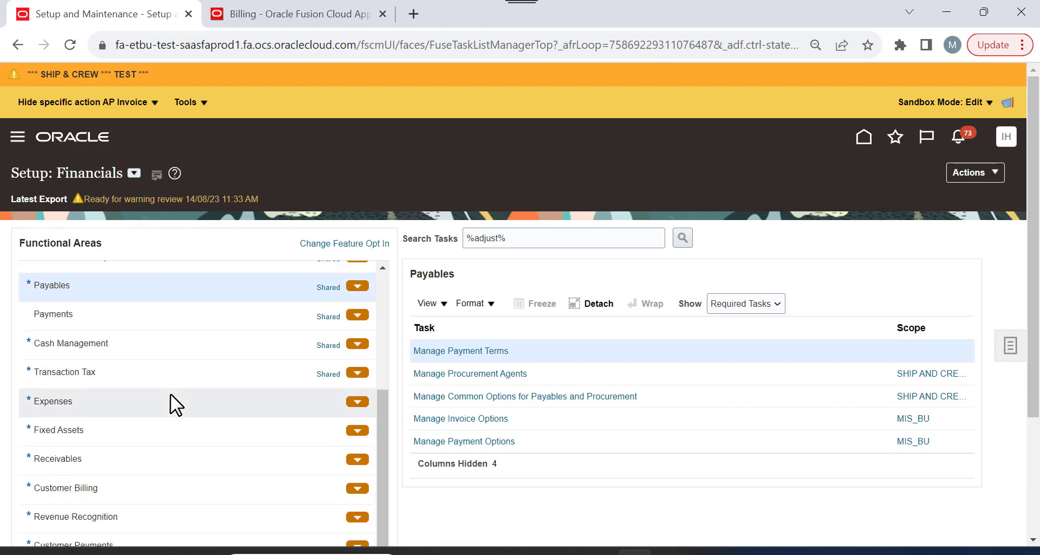
scroll(162, 385, "down", 3)
left_click(77, 303)
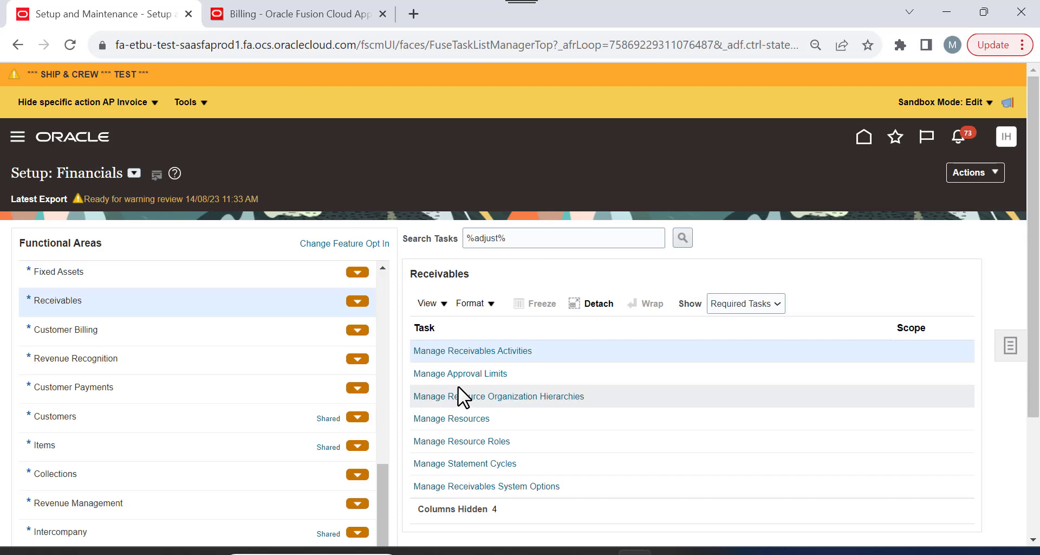
left_click(453, 375)
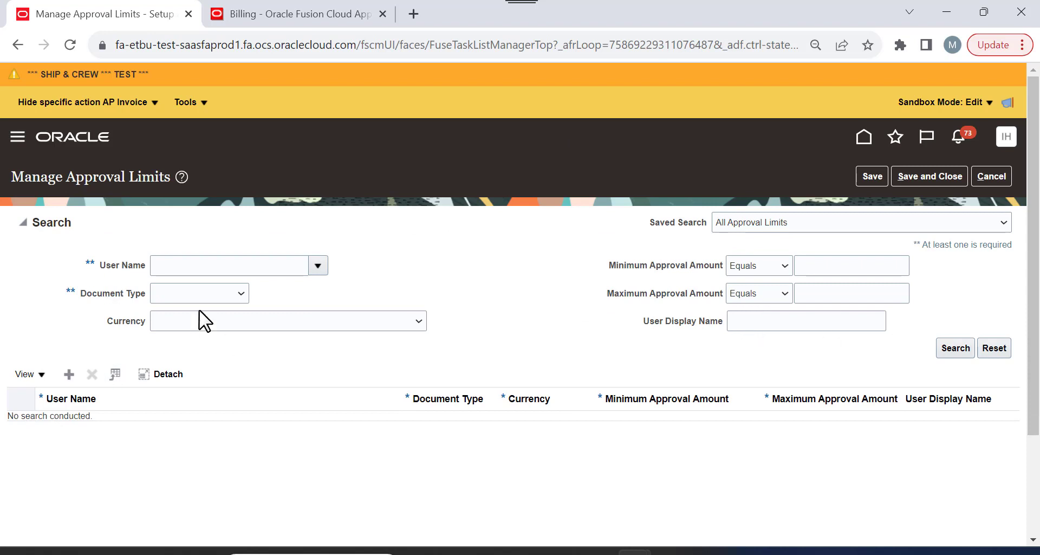
Search the approval limits for document type Adjustment.
left_click(197, 294)
left_click(201, 317)
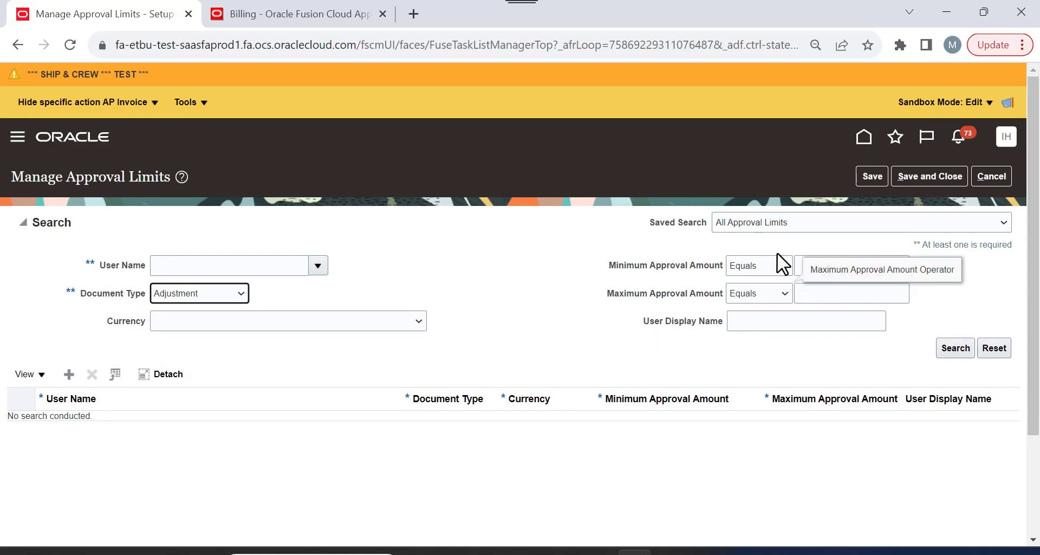
left_click(954, 349)
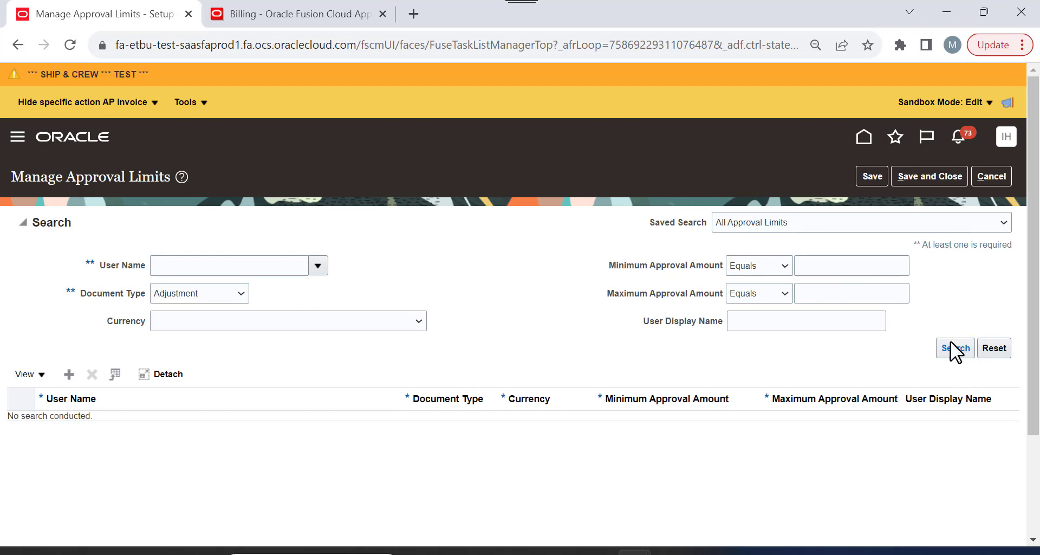
left_click(951, 347)
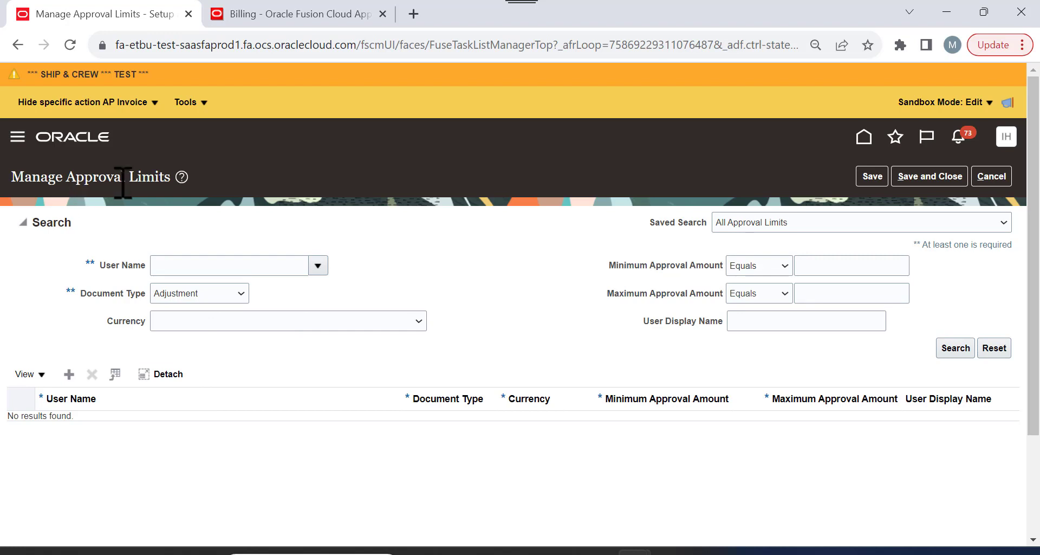
Add a new approval limit row, try to assign the own user name to it, and dismiss the message.
left_click(69, 373)
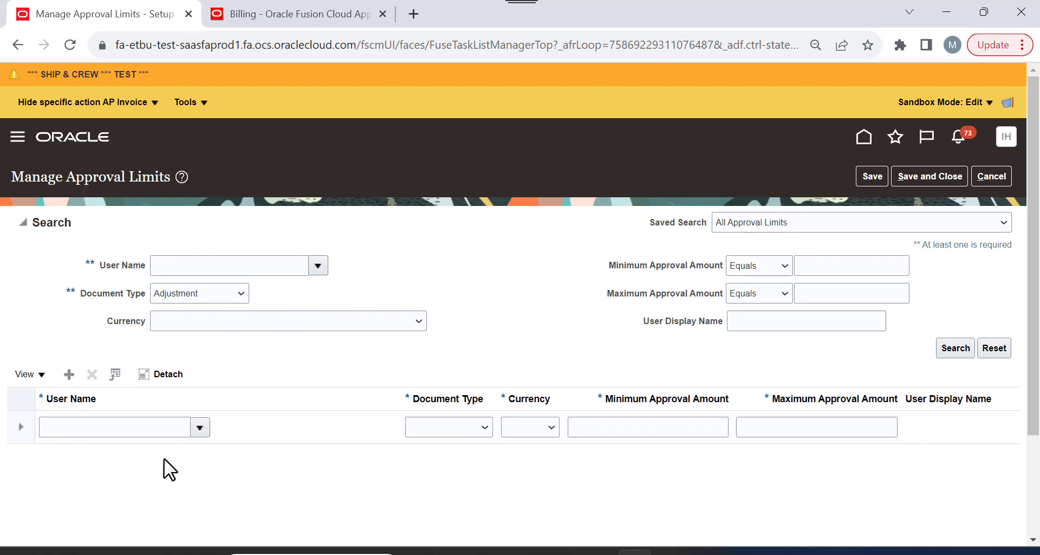
left_click(200, 428)
left_click(200, 428)
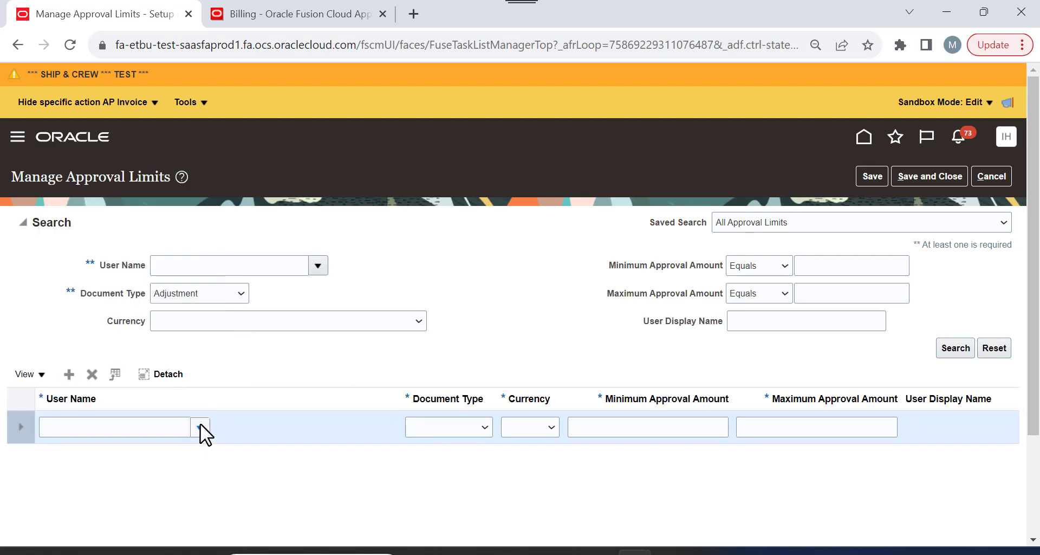
left_click(135, 428)
type("ibrahi")
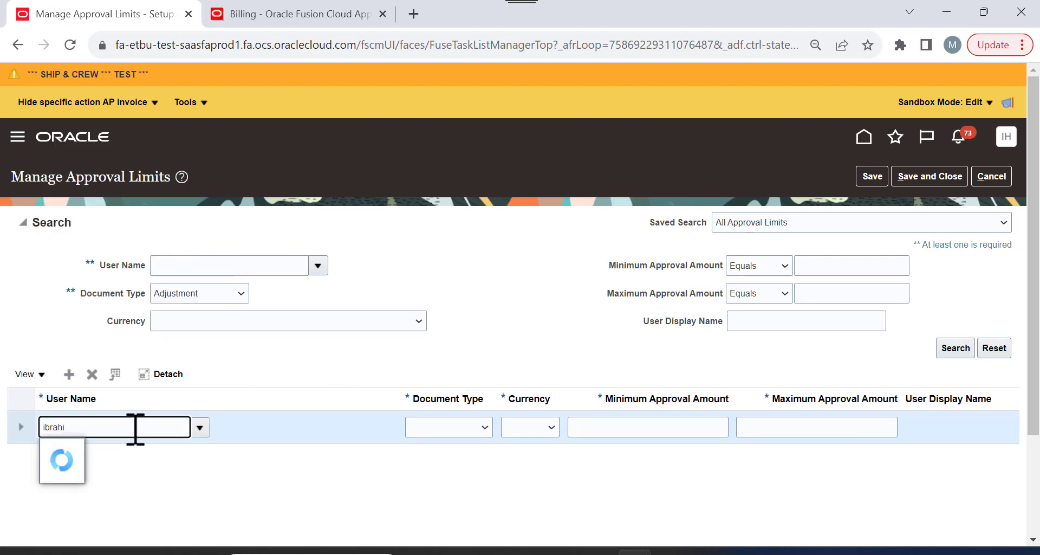
left_click(144, 451)
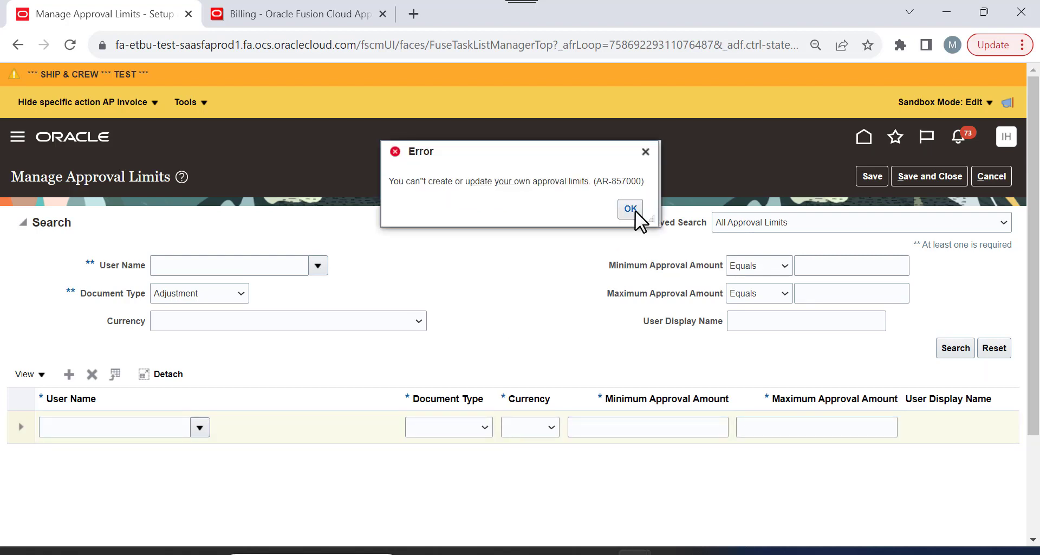
left_click(630, 209)
Set the new limit to document type Adjustment and currency EGP, with minimum amount 0 and maximum amount 999,999,999,999,999.
left_click(486, 428)
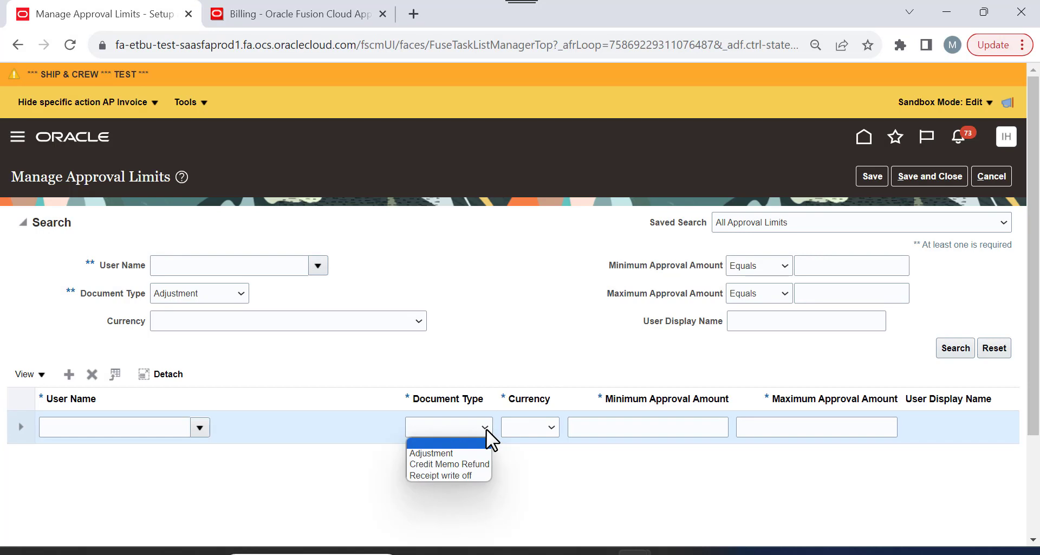
left_click(448, 450)
left_click(551, 427)
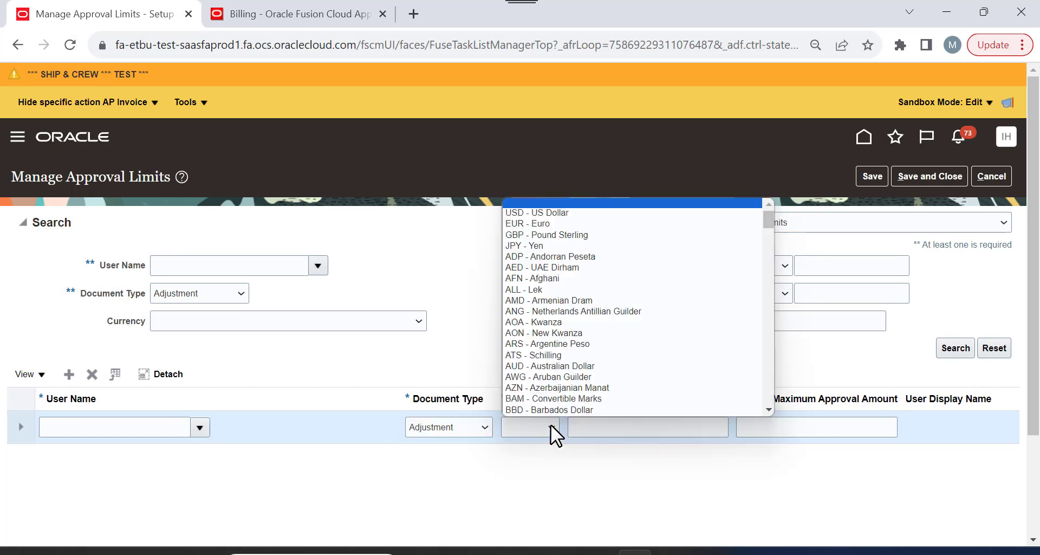
key("e")
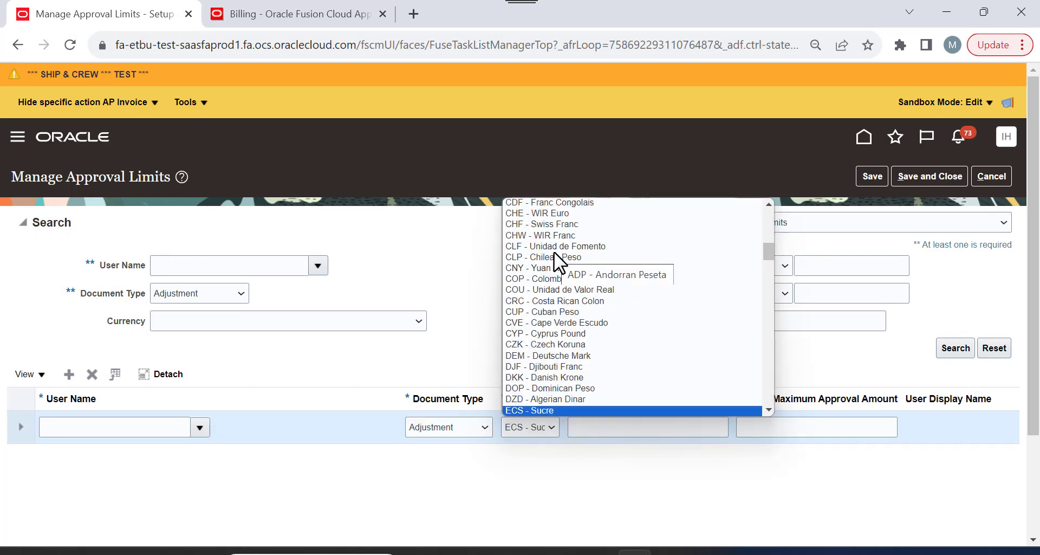
key("Down")
key("Down")
key("Down")
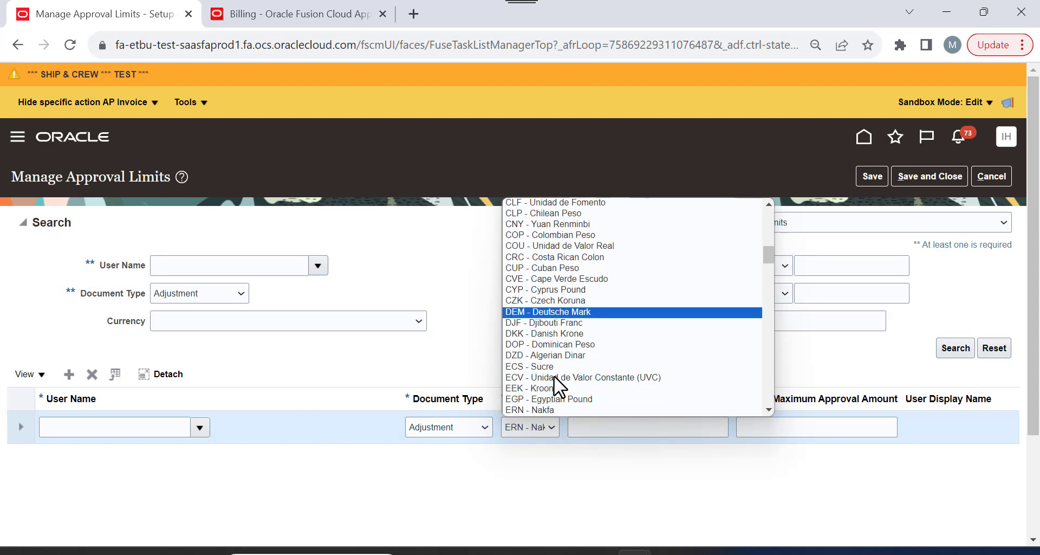
left_click(534, 408)
left_click(703, 427)
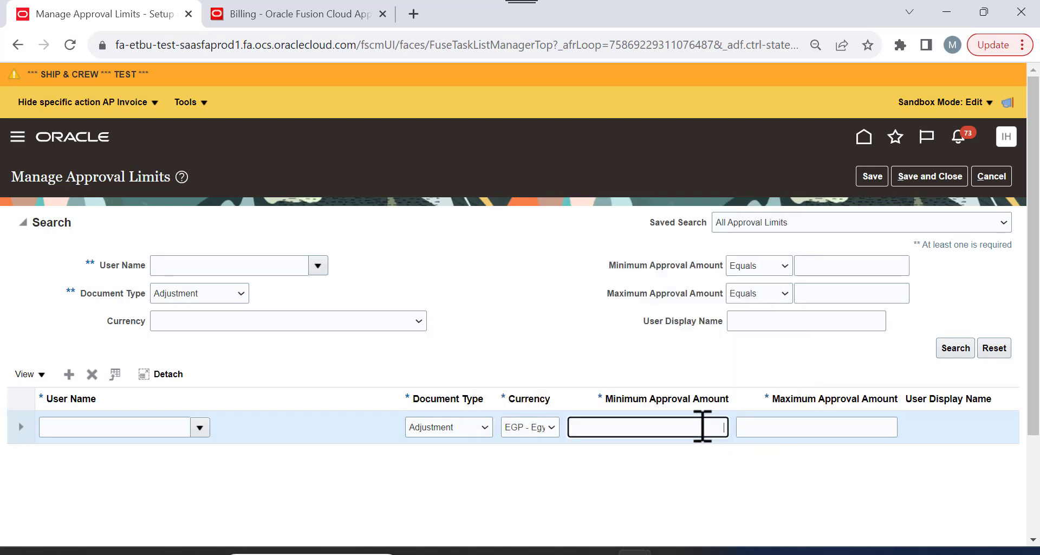
type("0")
key("Tab")
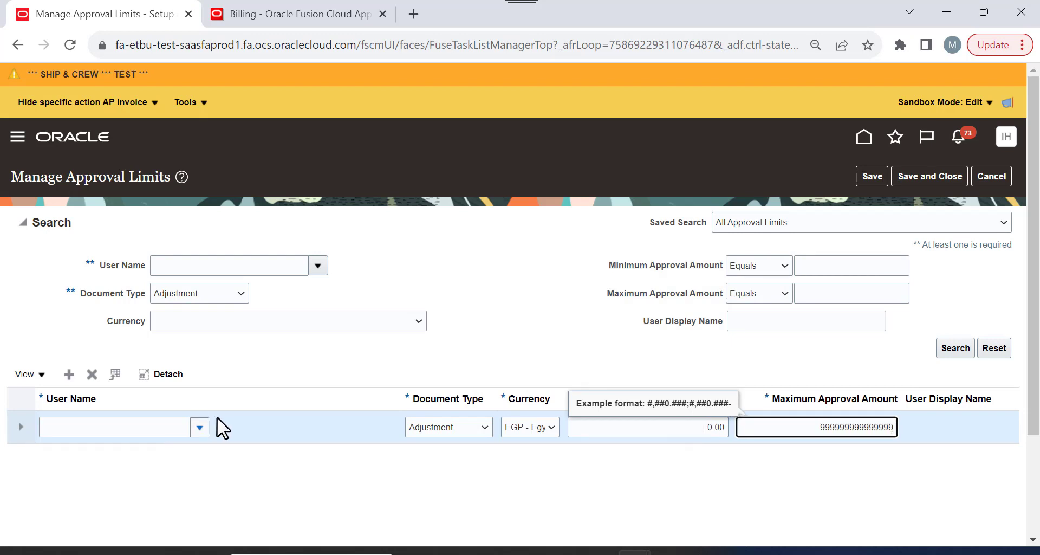
Try again to enter the own user name in the completed approval limit row, read the error and dismiss it.
left_click(200, 426)
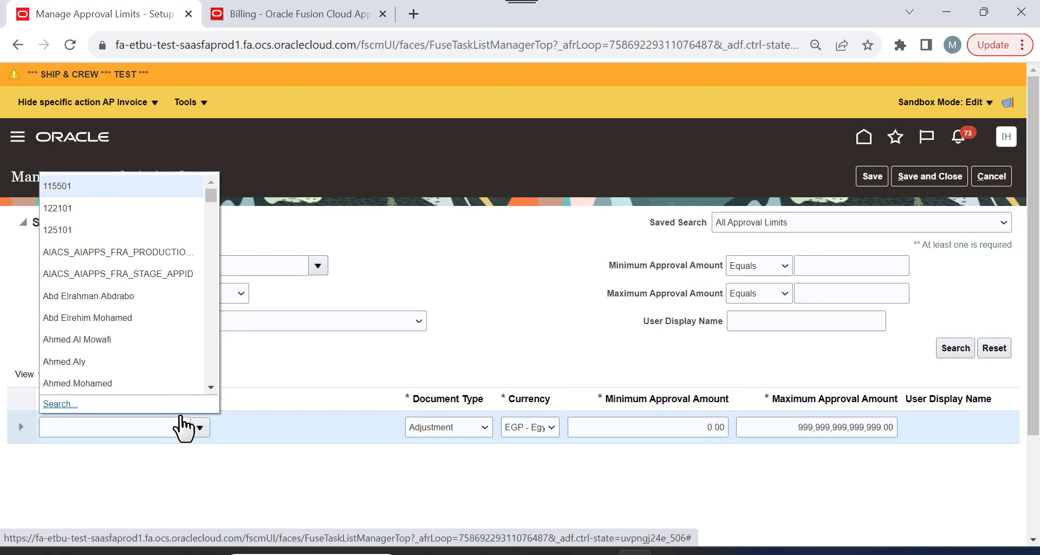
left_click(165, 430)
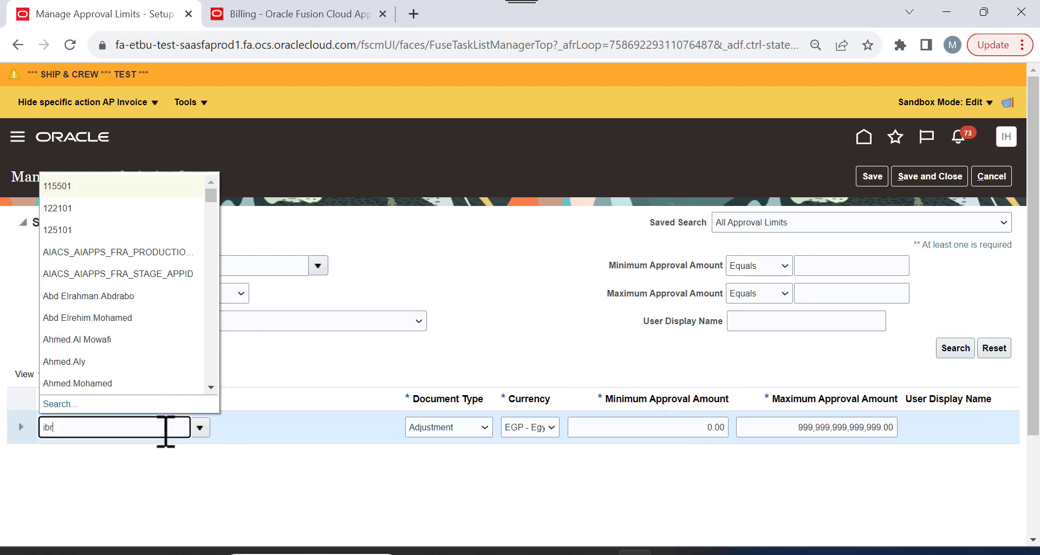
key("Tab")
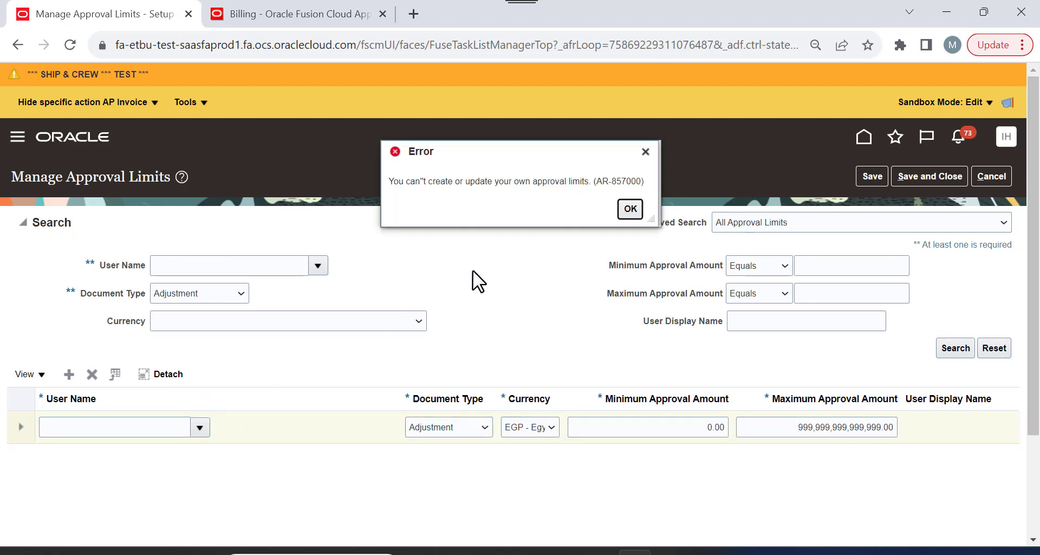
triple_click(489, 181)
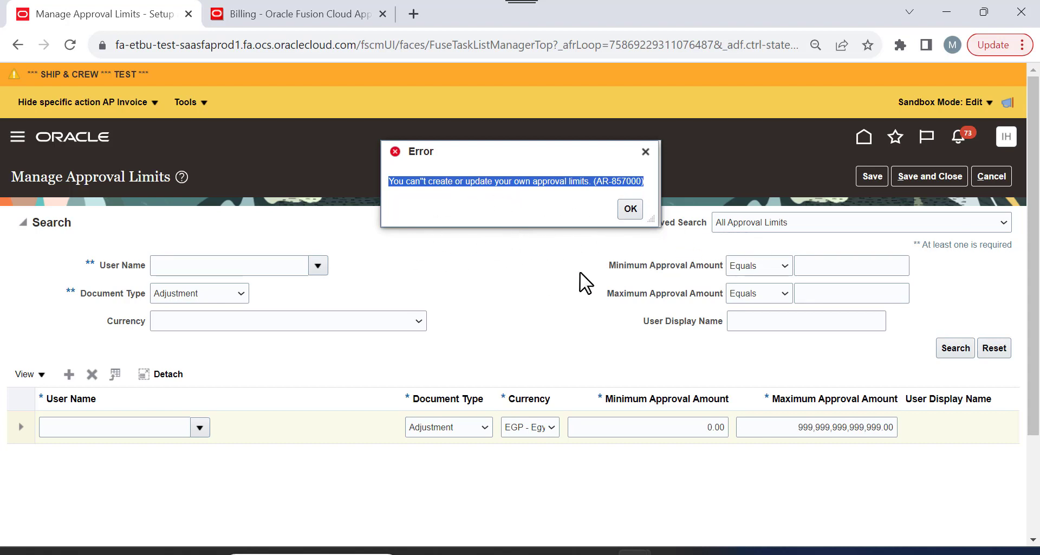
left_click(630, 209)
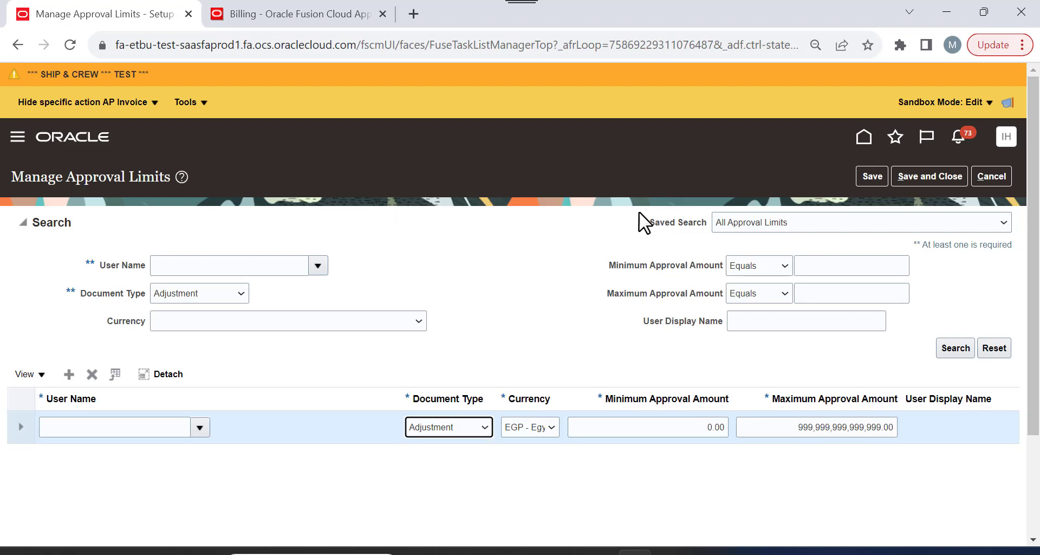
Discard the unfinished adjustment approval limit and return from the transaction results to the Billing overview.
left_click(989, 179)
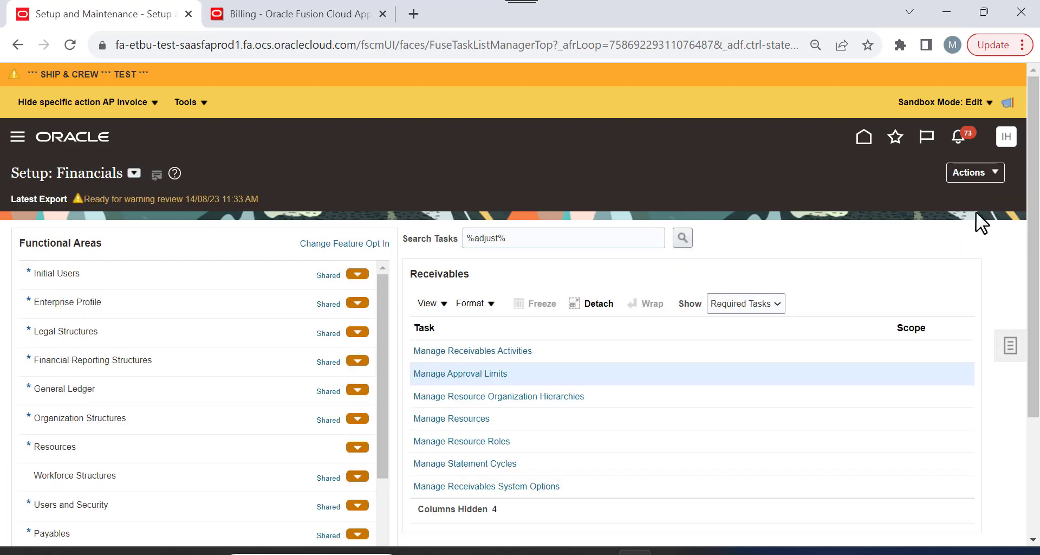
left_click(312, 12)
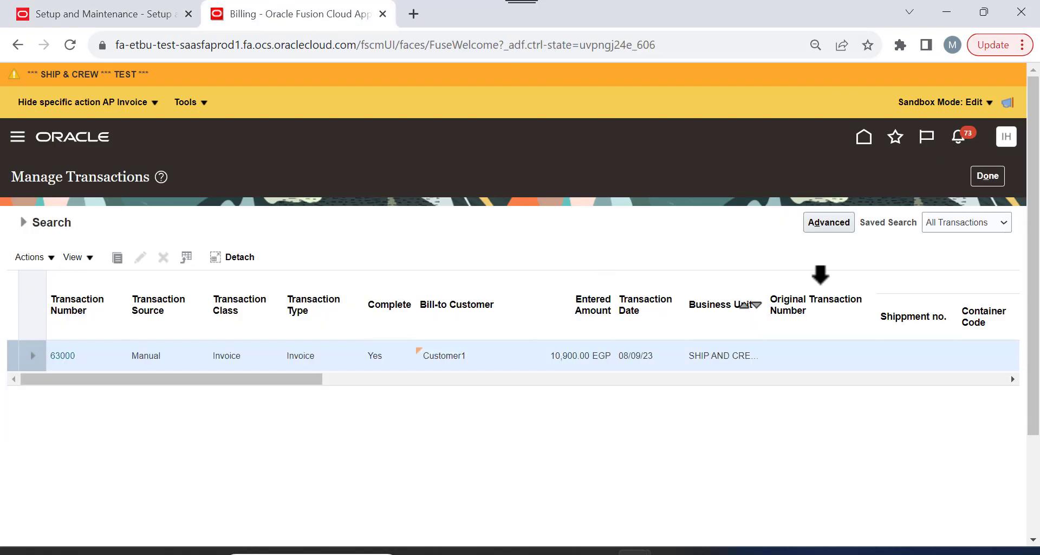
left_click(986, 176)
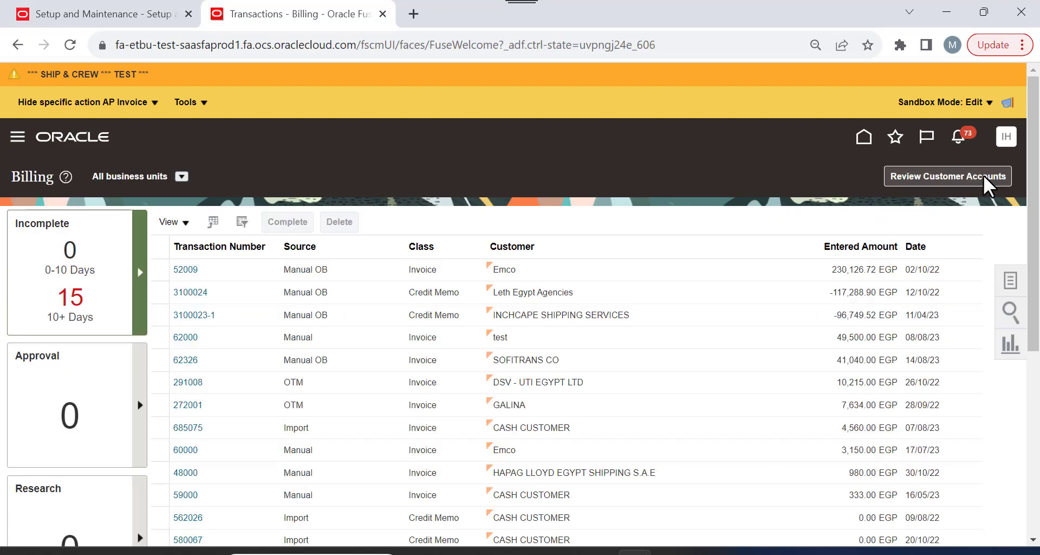
Search for invoice 63000, open its adjustments to check the approval status and action history, and leave the invoice without saving.
left_click(1011, 311)
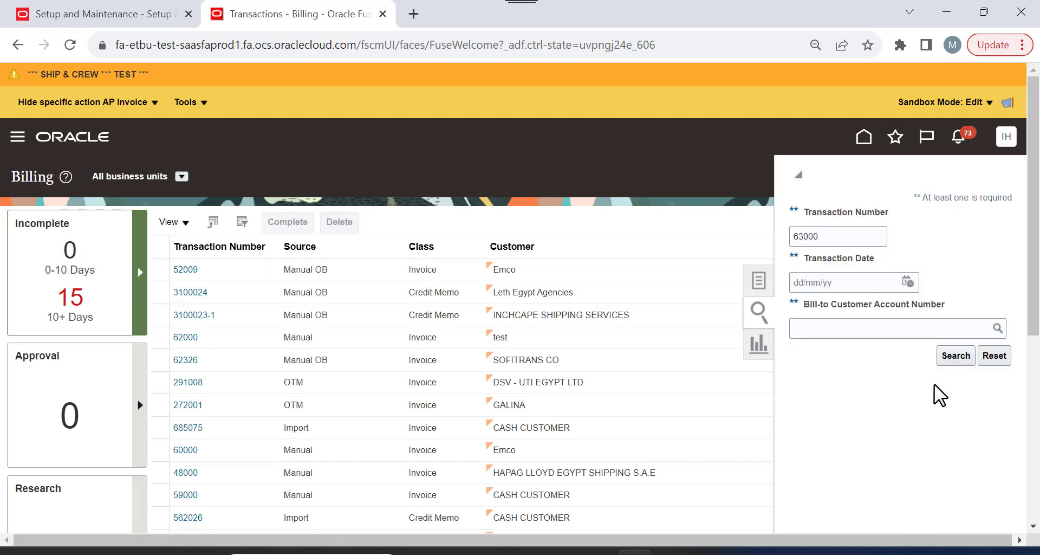
left_click(955, 357)
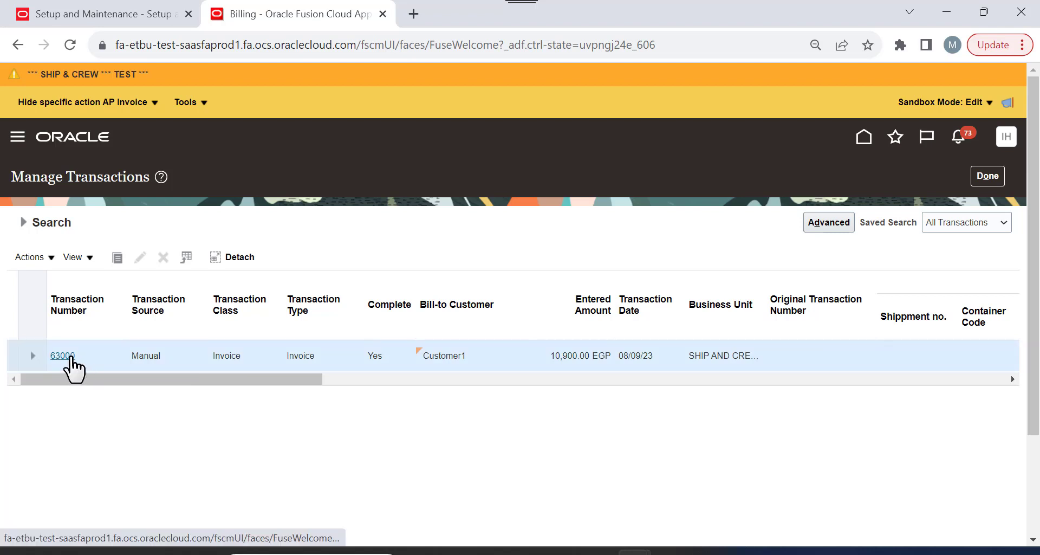
left_click(64, 355)
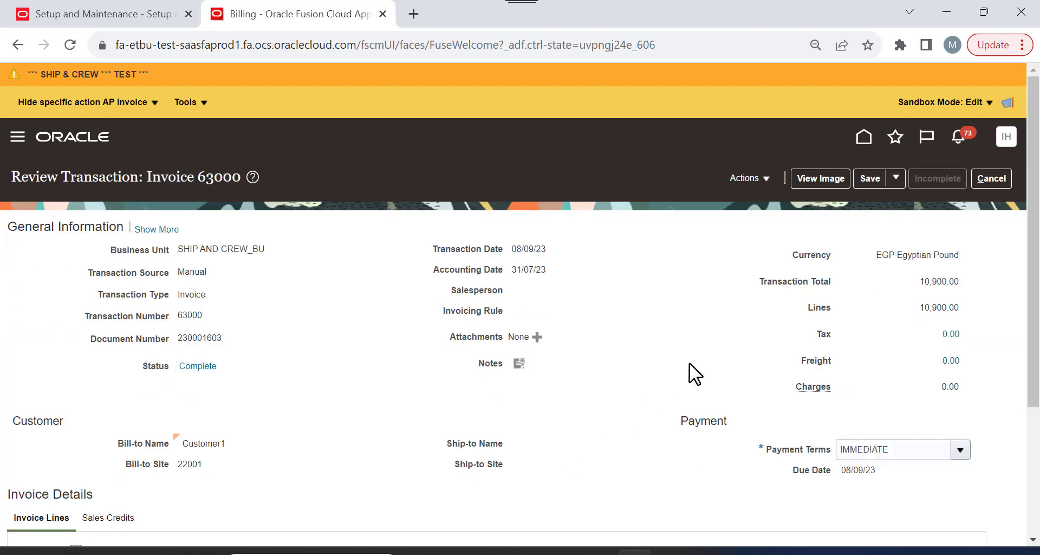
left_click(753, 178)
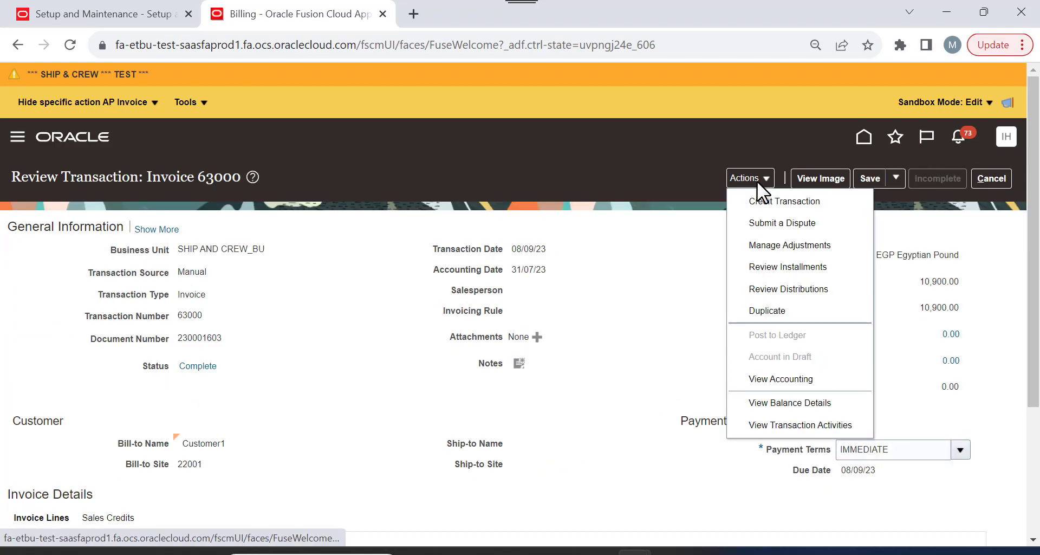
left_click(809, 252)
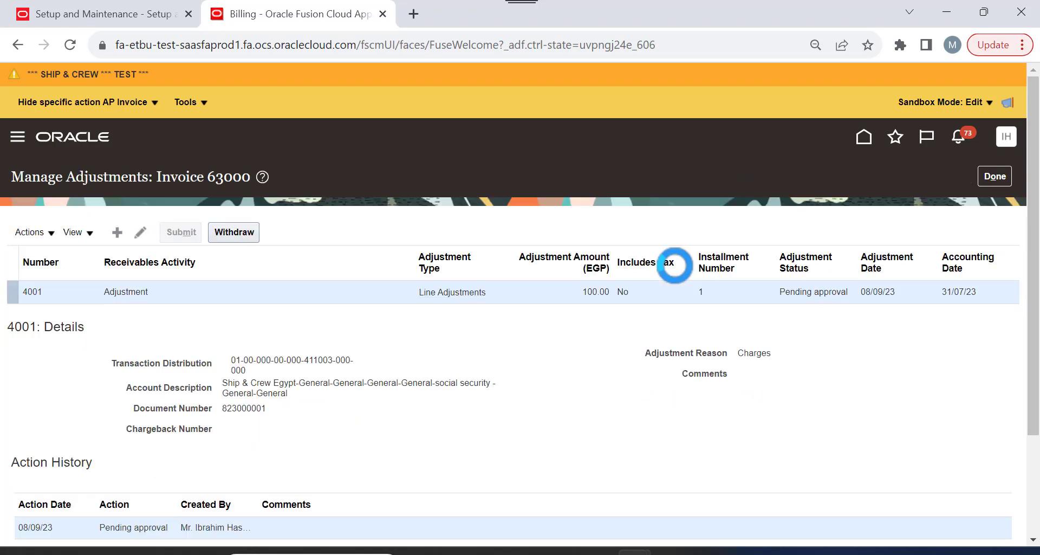
scroll(675, 265, "down", 2)
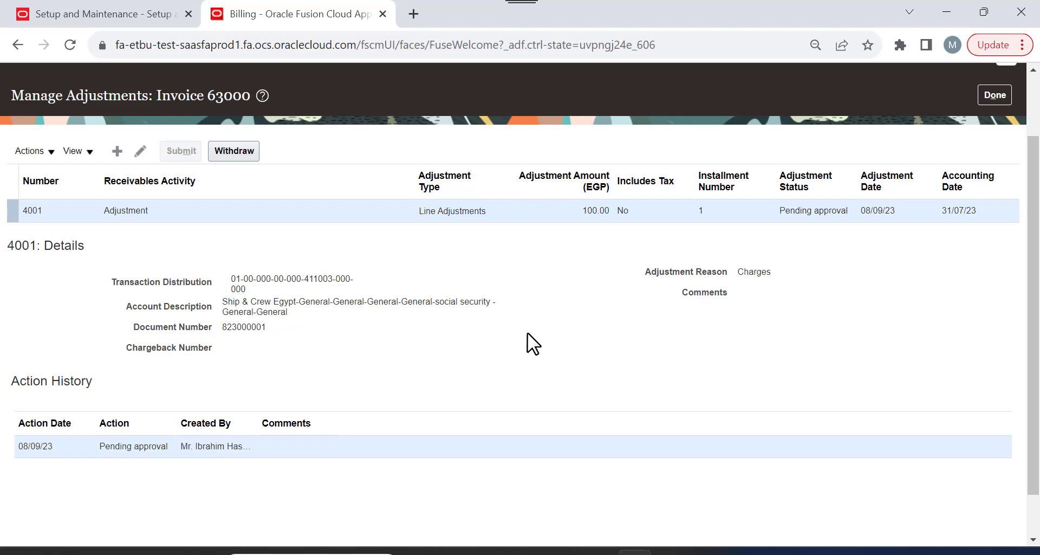
scroll(528, 333, "up", 2)
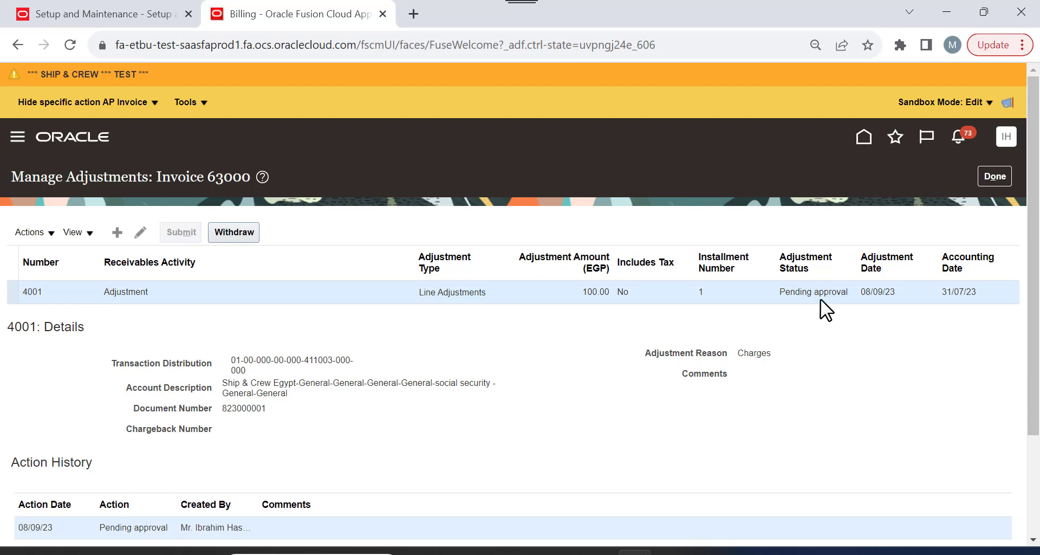
left_click(999, 176)
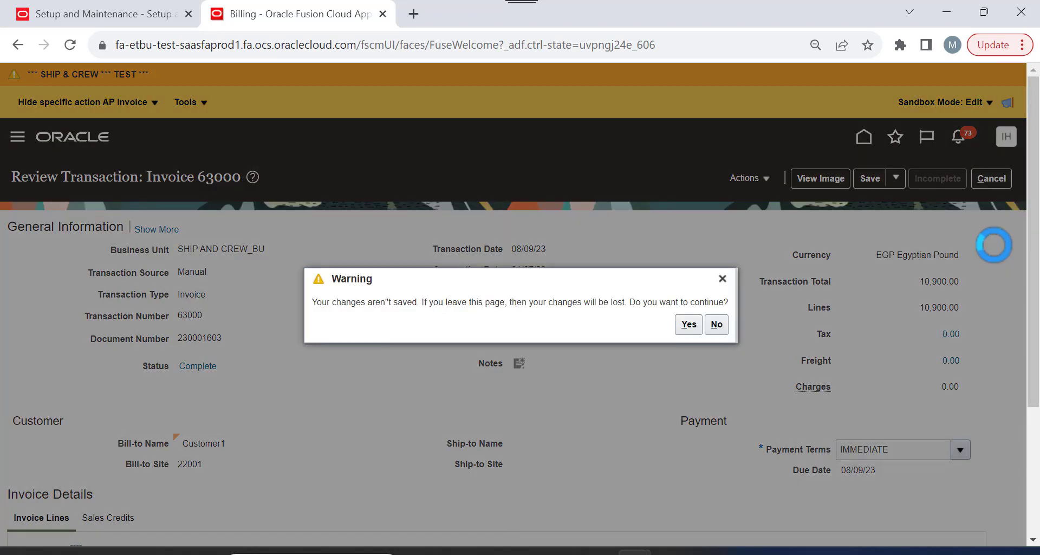
left_click(688, 323)
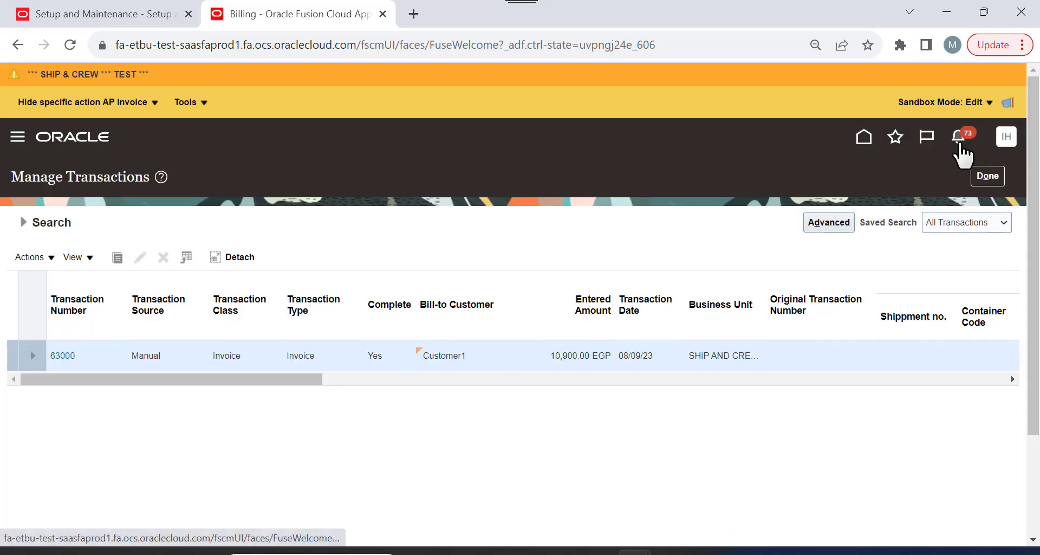
Check the pending notifications for the adjustment approval and return to the Billing overview.
left_click(959, 142)
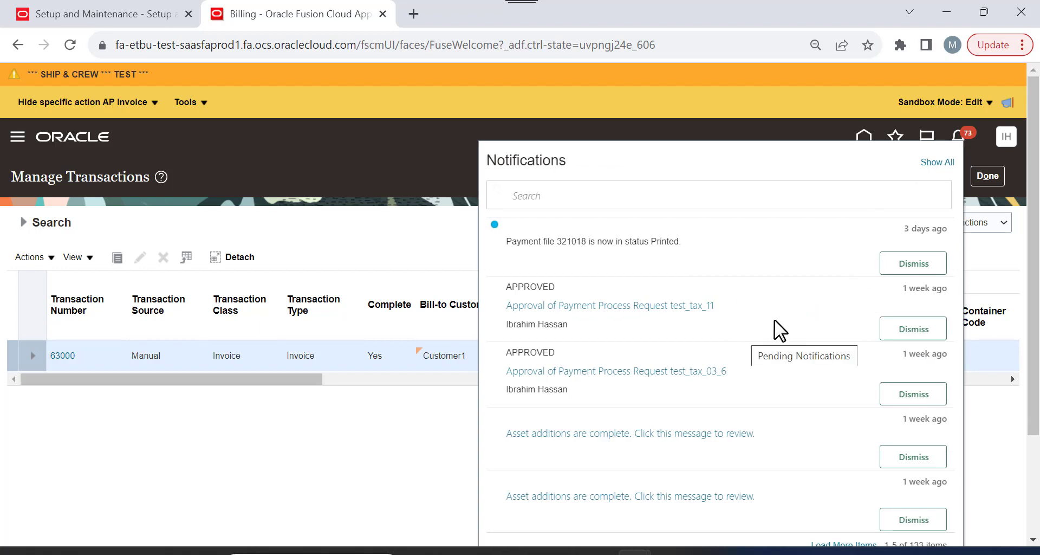
left_click(1006, 264)
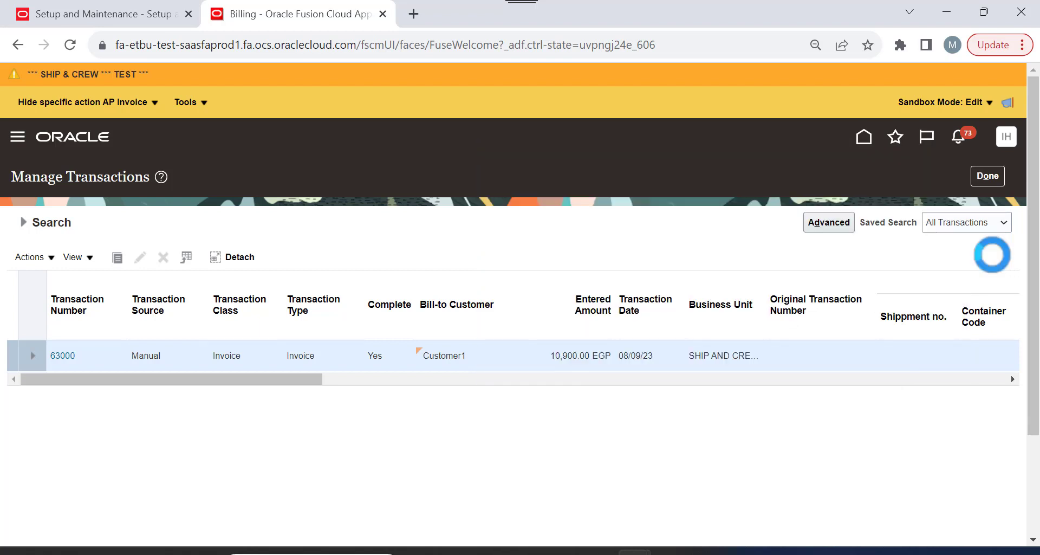
left_click(990, 176)
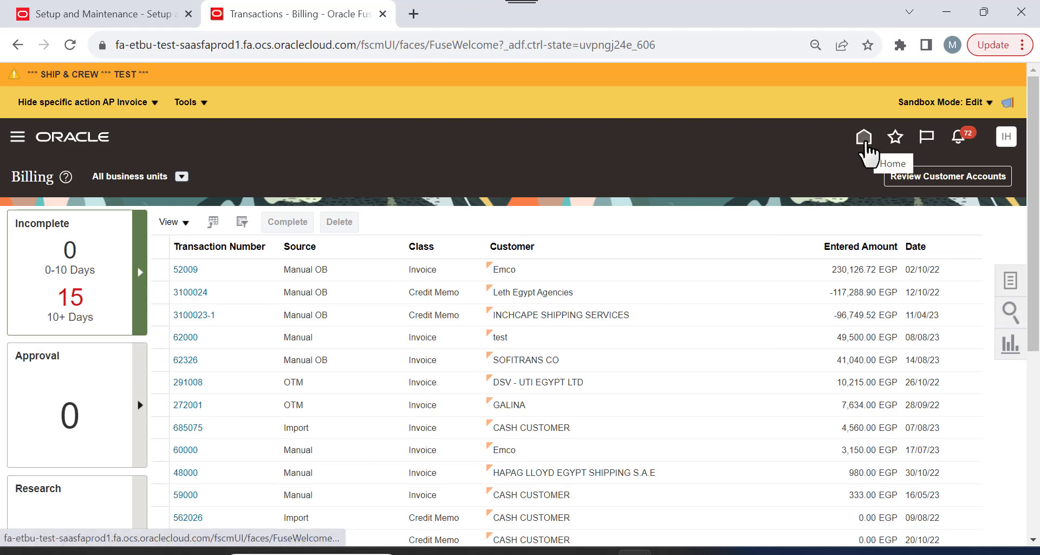
Switch to the guide list in Excel and fill the Create Receivables Adjustment cell with the light green colour.
key("alt+Tab")
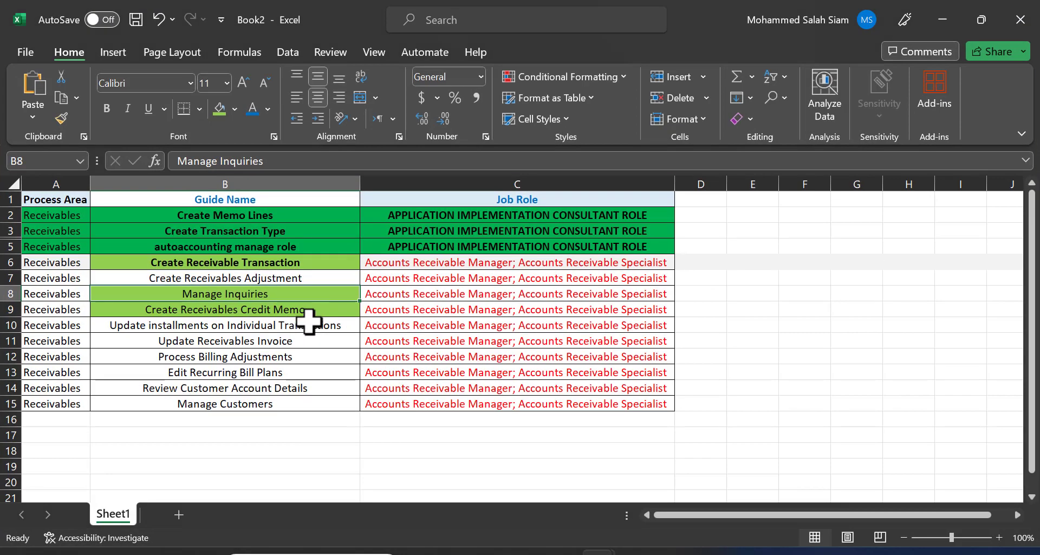
left_click(293, 279)
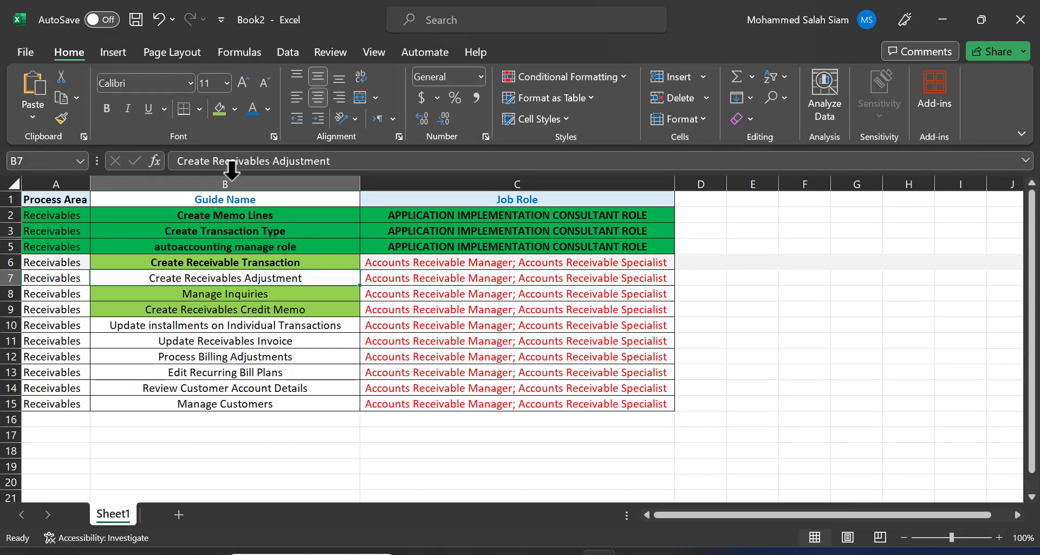
left_click(219, 115)
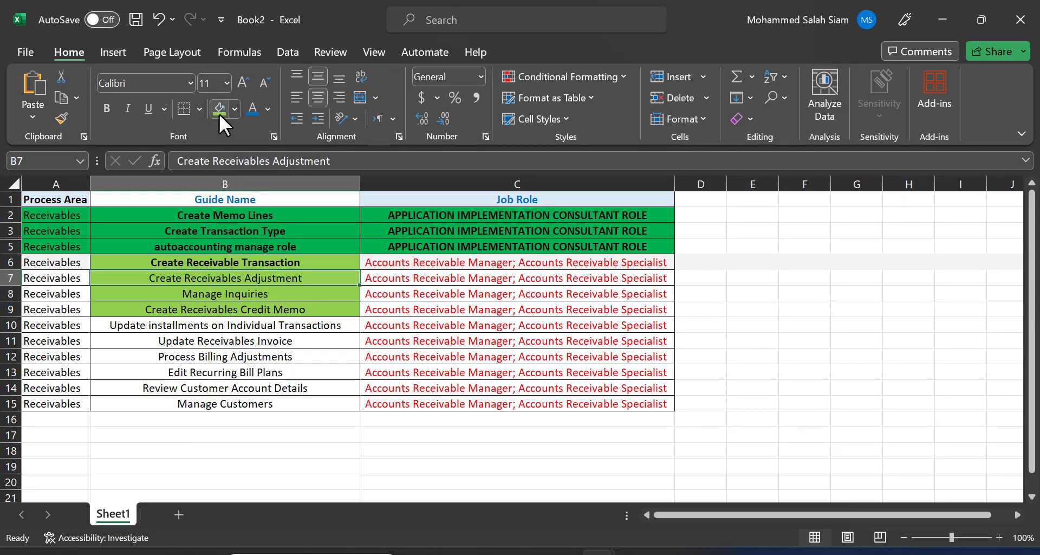
left_click(278, 340)
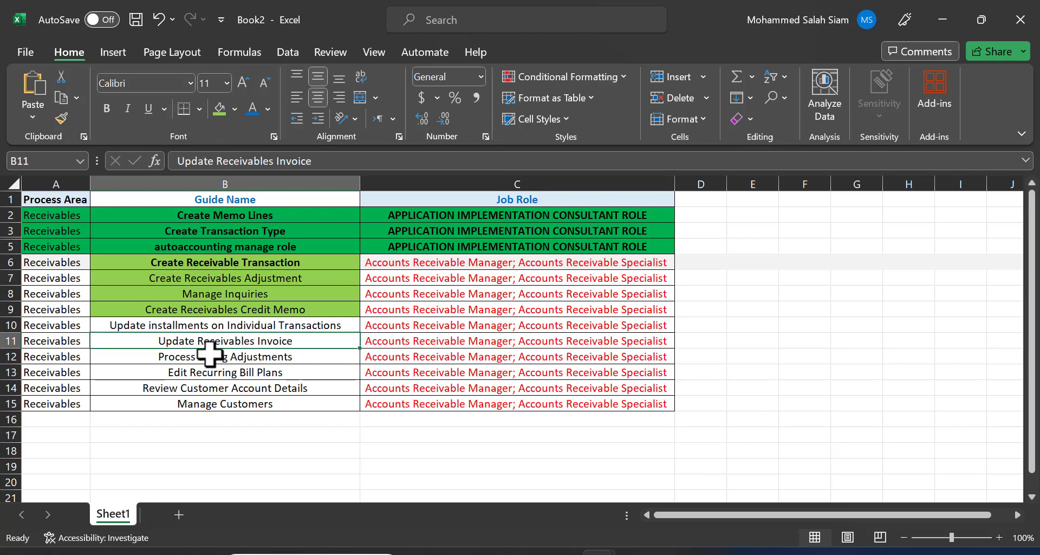
Switch back to Oracle Billing, find invoice 63000 again and open its installments for review.
key("alt+Tab")
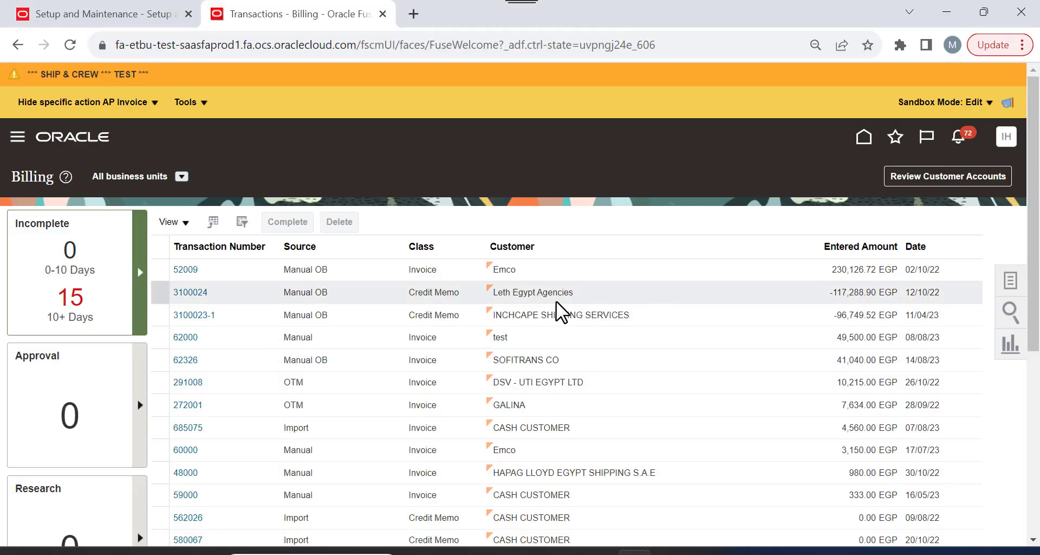
left_click(1008, 311)
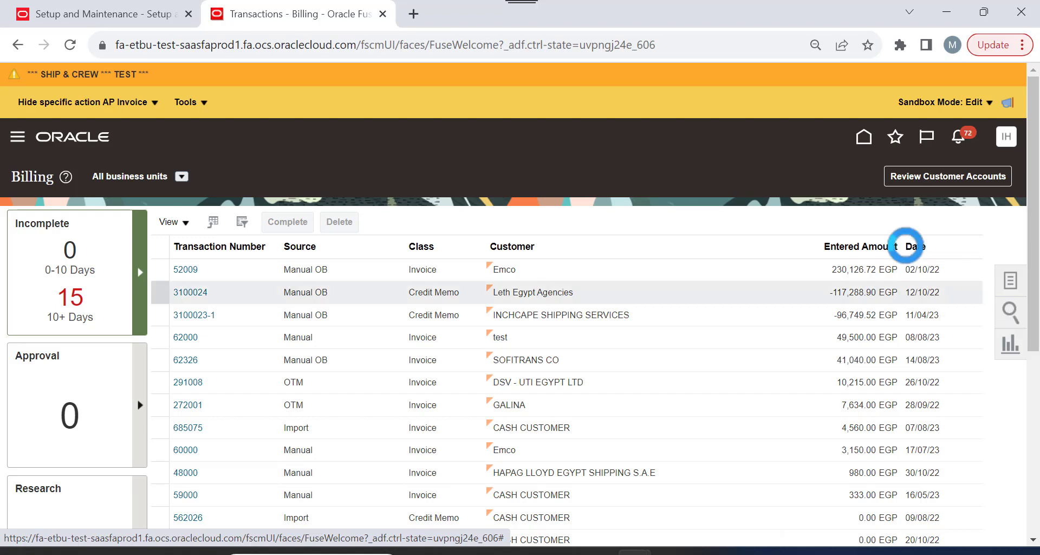
left_click(949, 357)
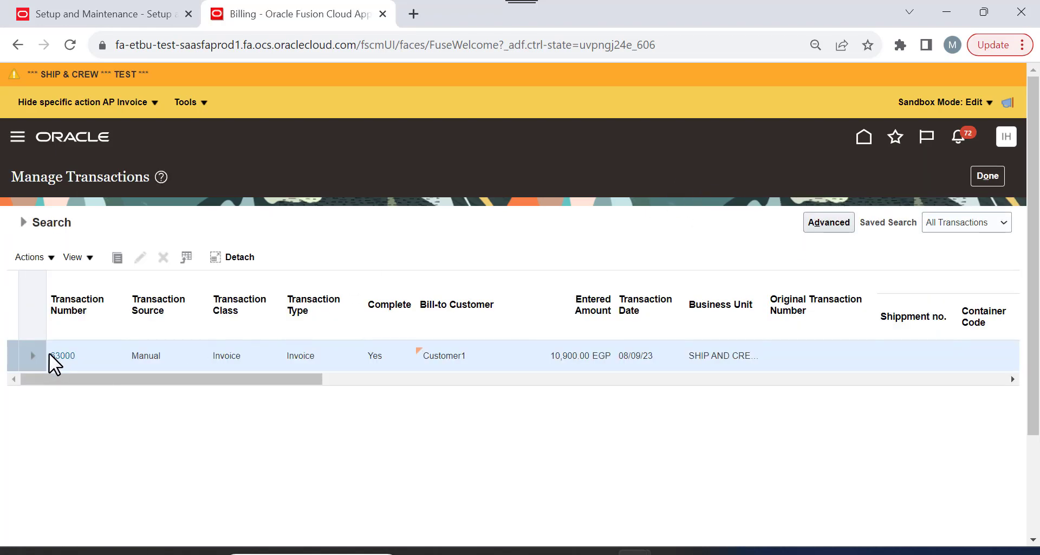
left_click(55, 356)
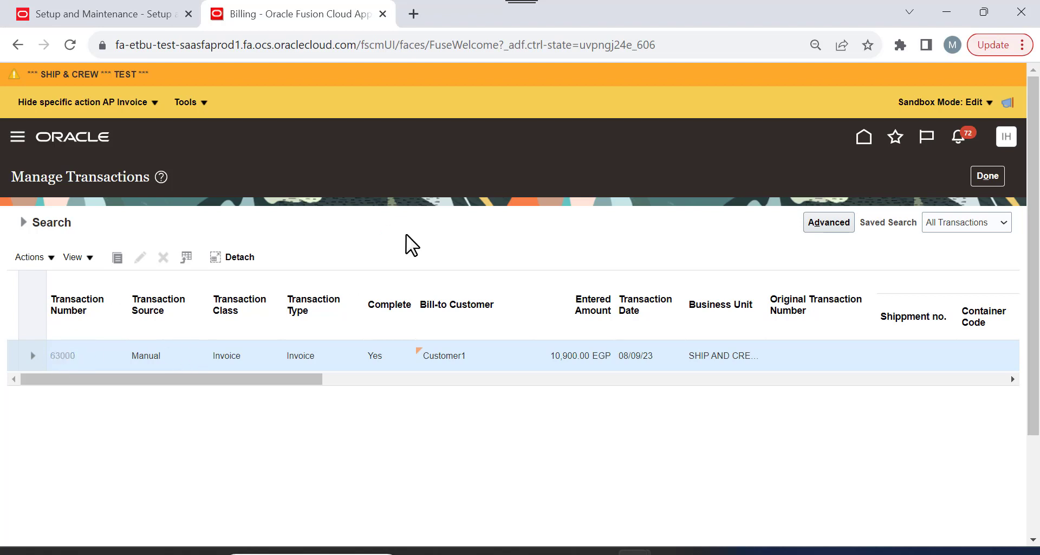
left_click(756, 180)
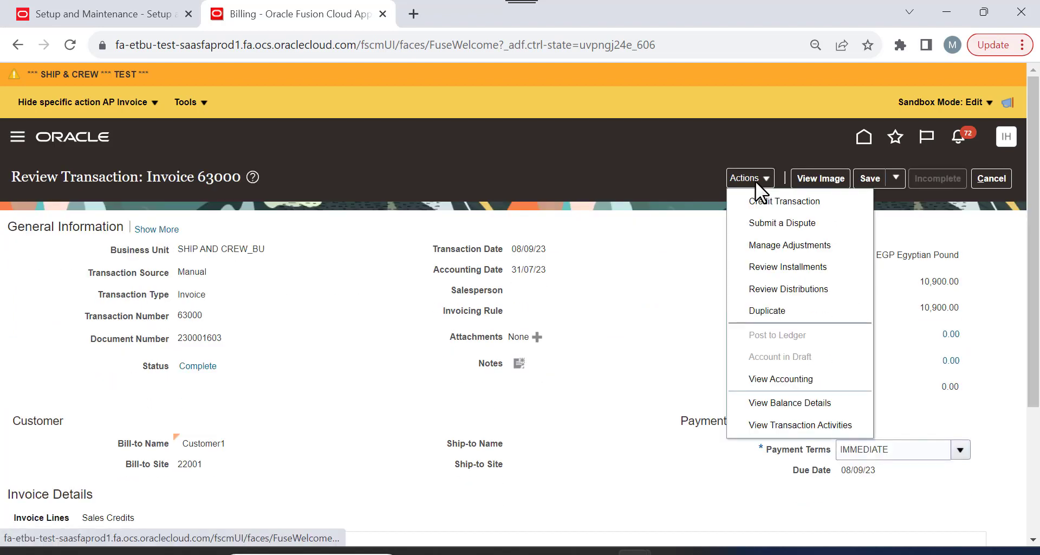
left_click(827, 276)
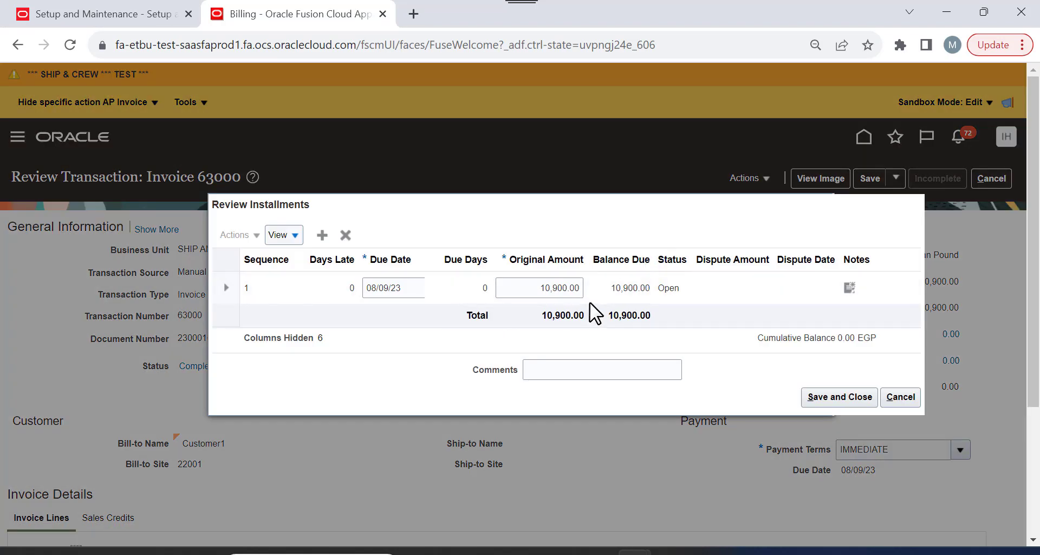
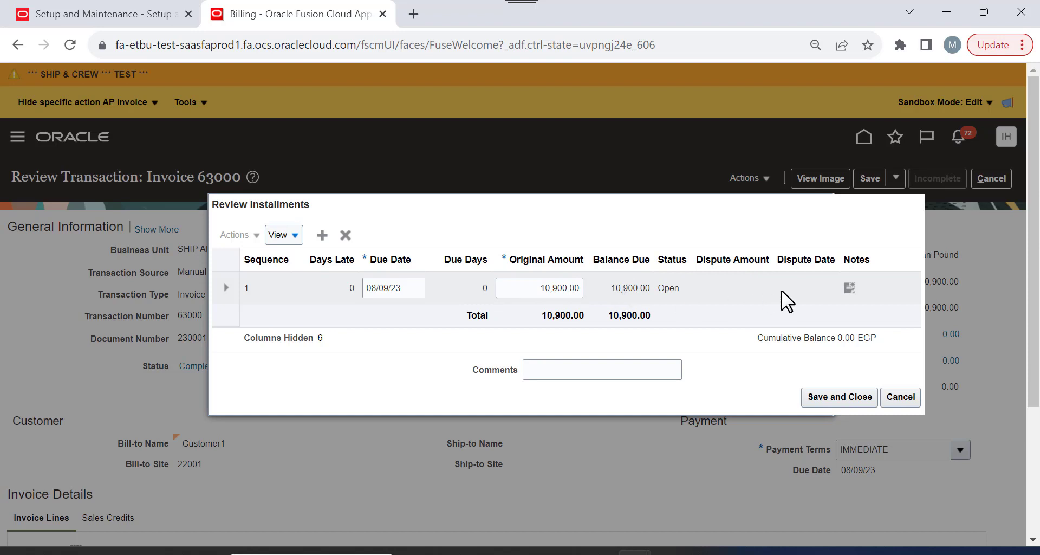
Set the original amount of the invoice's first installment to 10,000.
left_click(548, 287)
double_click(549, 292)
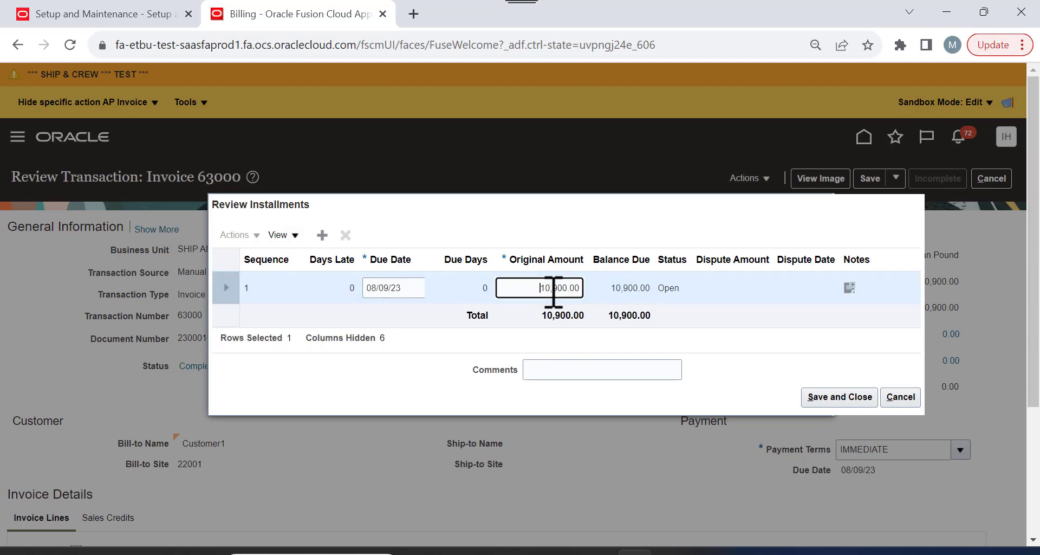
left_click_drag(555, 292, 585, 293)
key("BackSpace")
key("BackSpace")
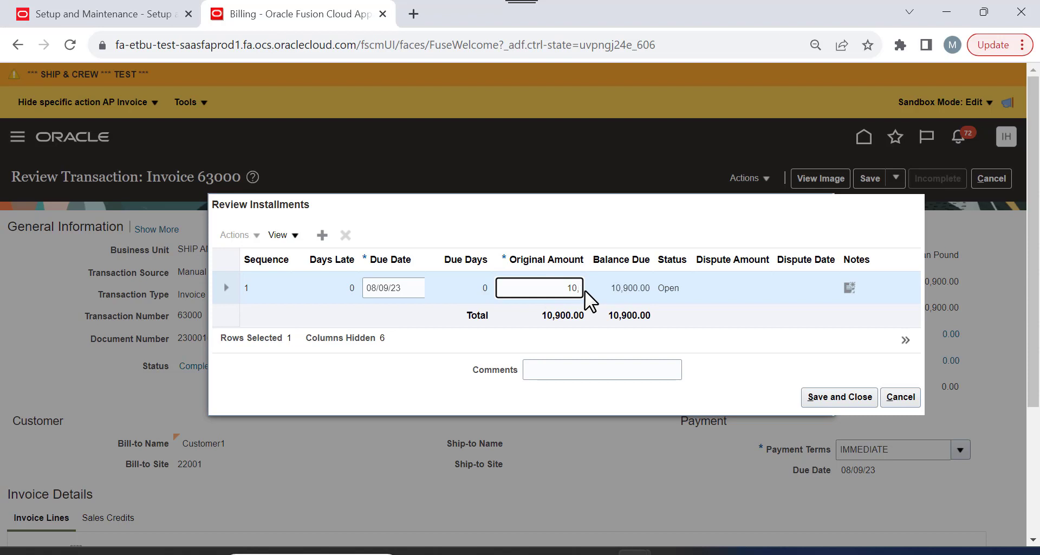
type(",000")
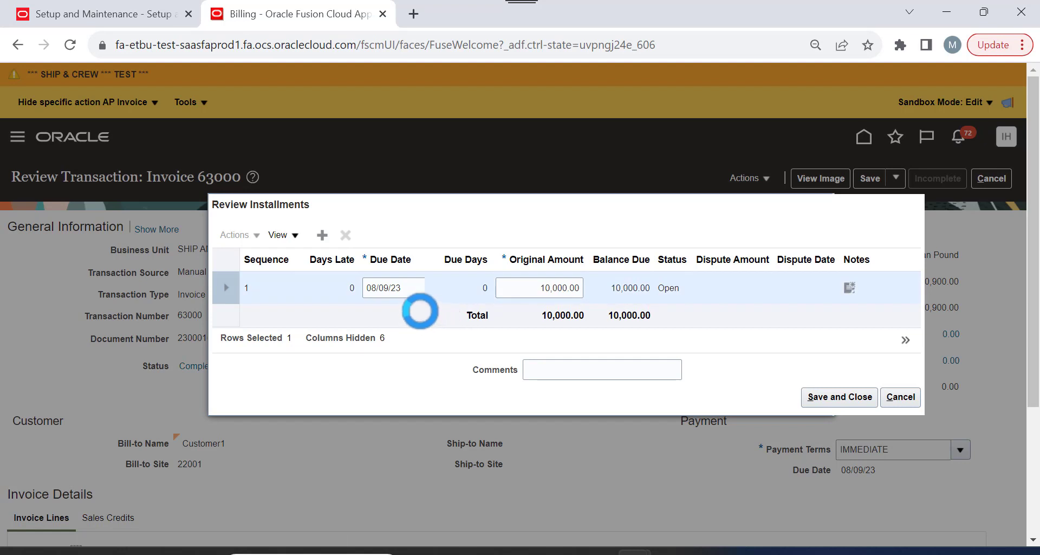
Add a second installment with due date 08/10/23 and an original amount of 900.
left_click(392, 305)
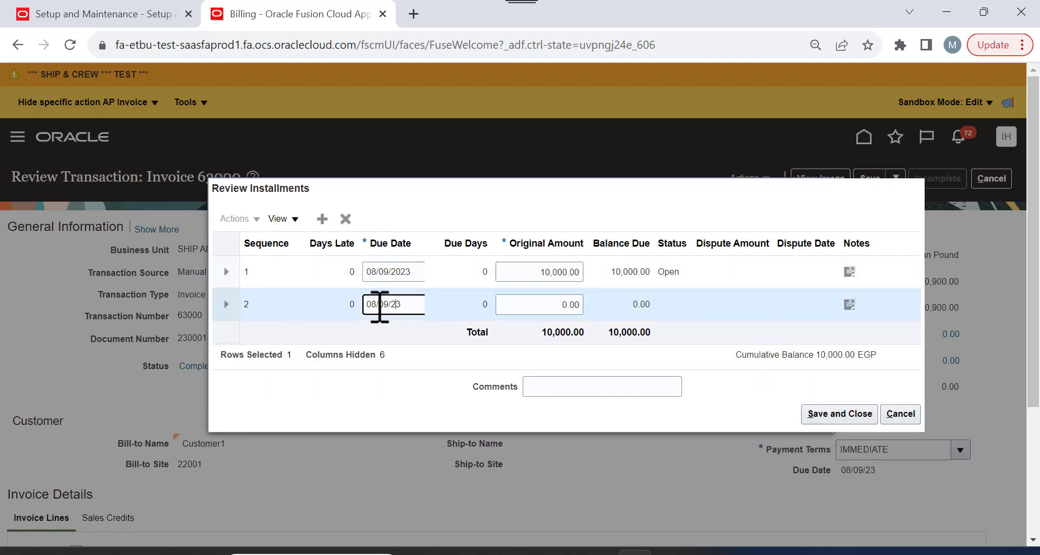
double_click(379, 304)
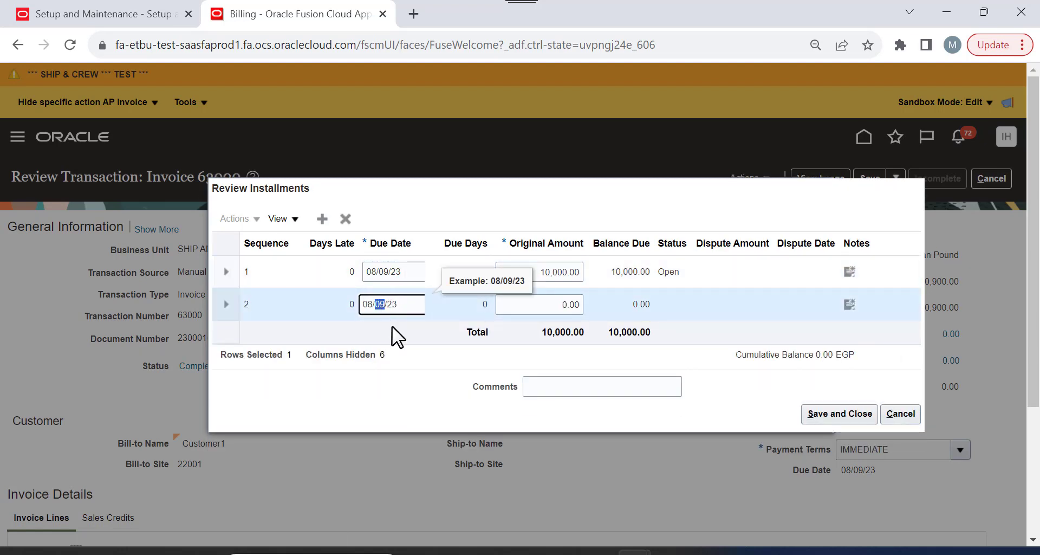
type("10")
key("Tab")
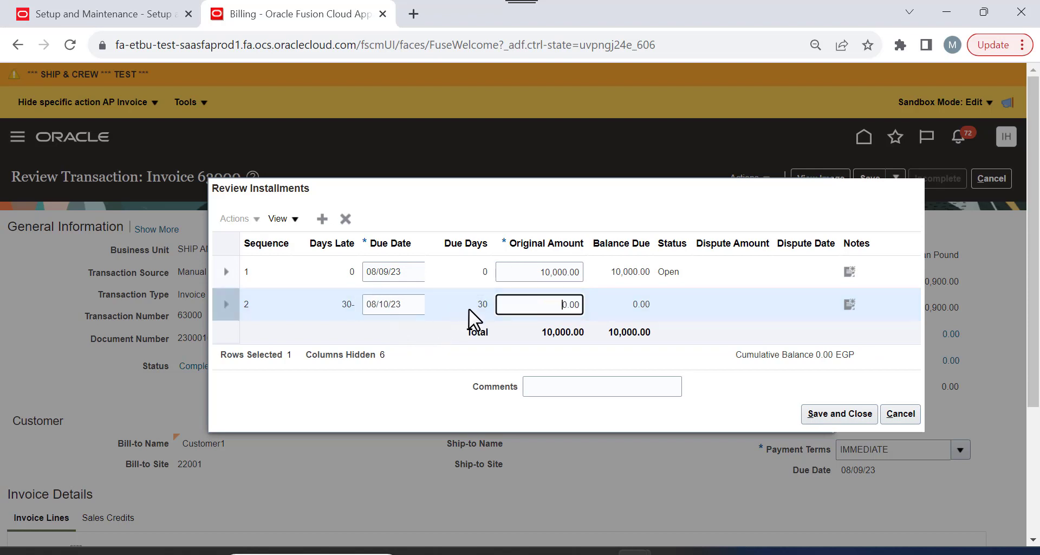
double_click(536, 308)
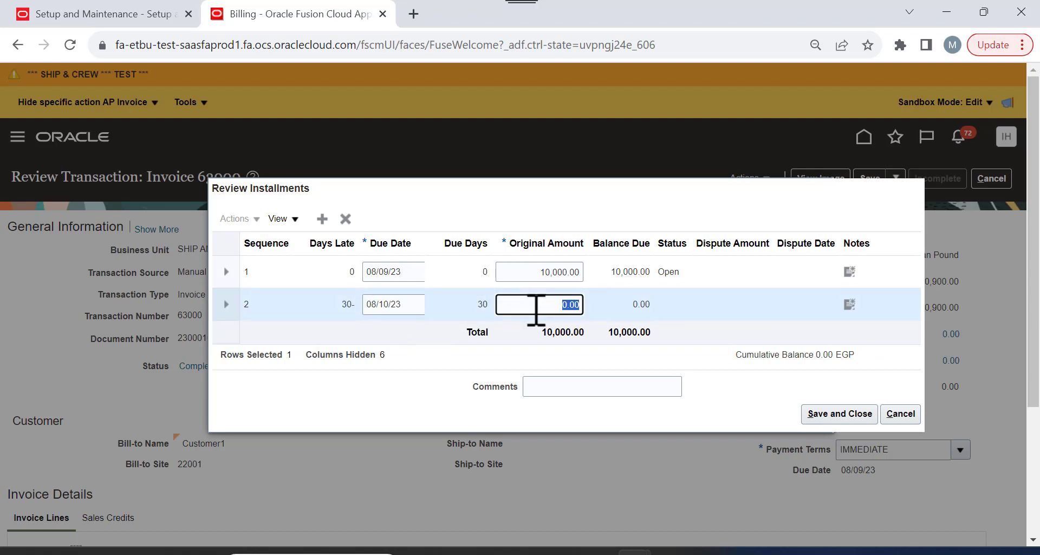
type("9000")
key("BackSpace")
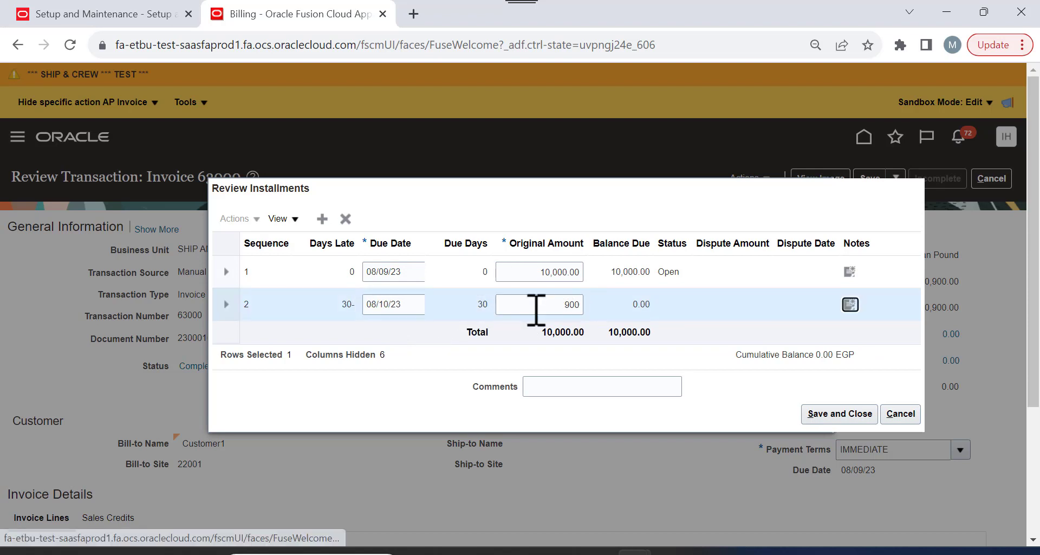
key("Tab")
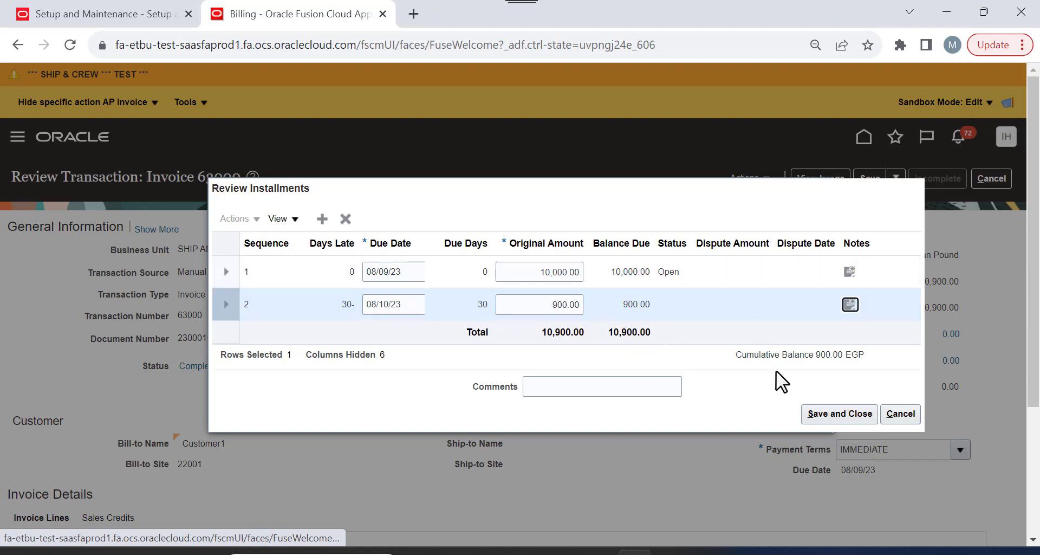
Save the installment changes, switch to the guide list in Excel and fill the Update installments on Individual Transactions cell with light green.
left_click(823, 417)
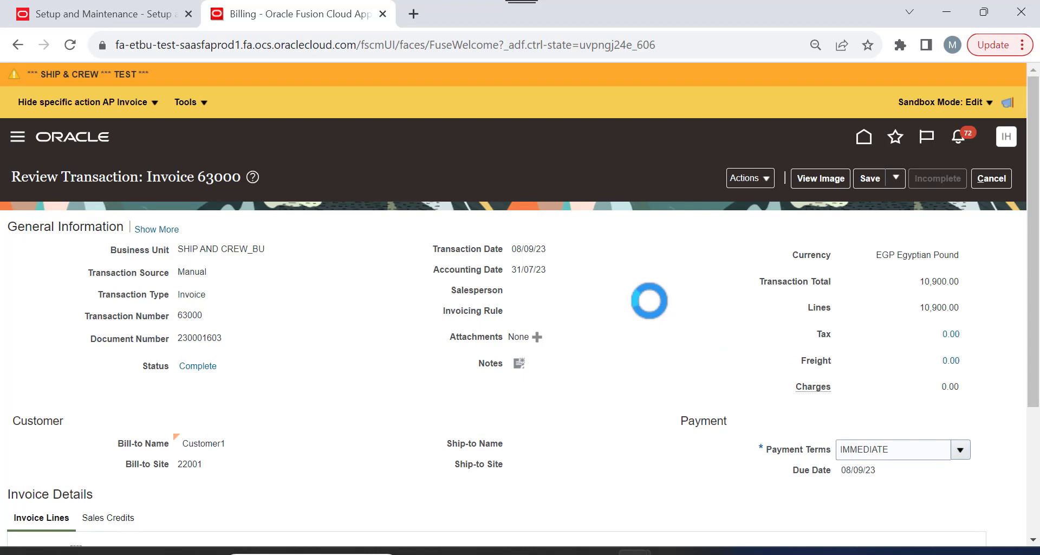
key("alt+Tab")
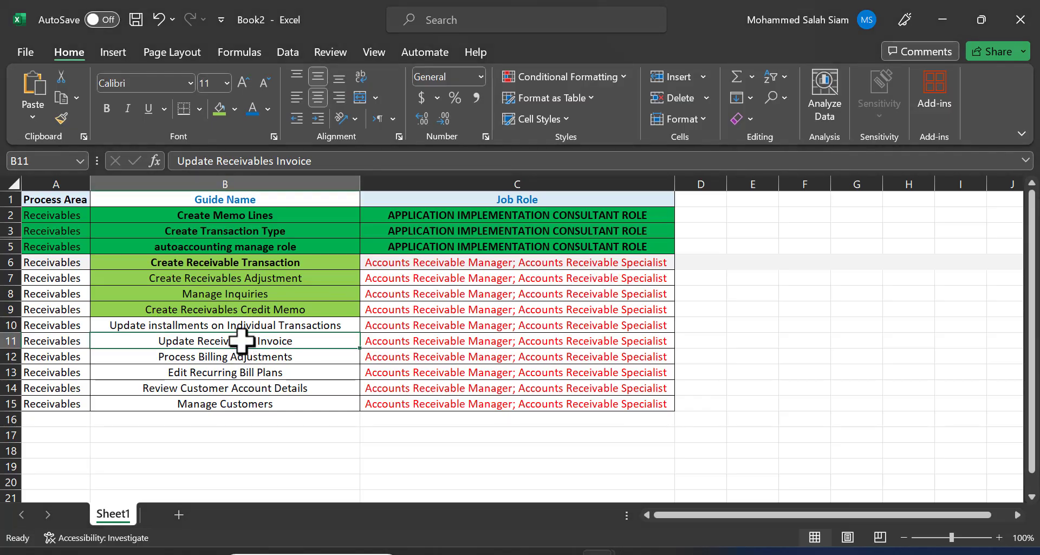
left_click(242, 327)
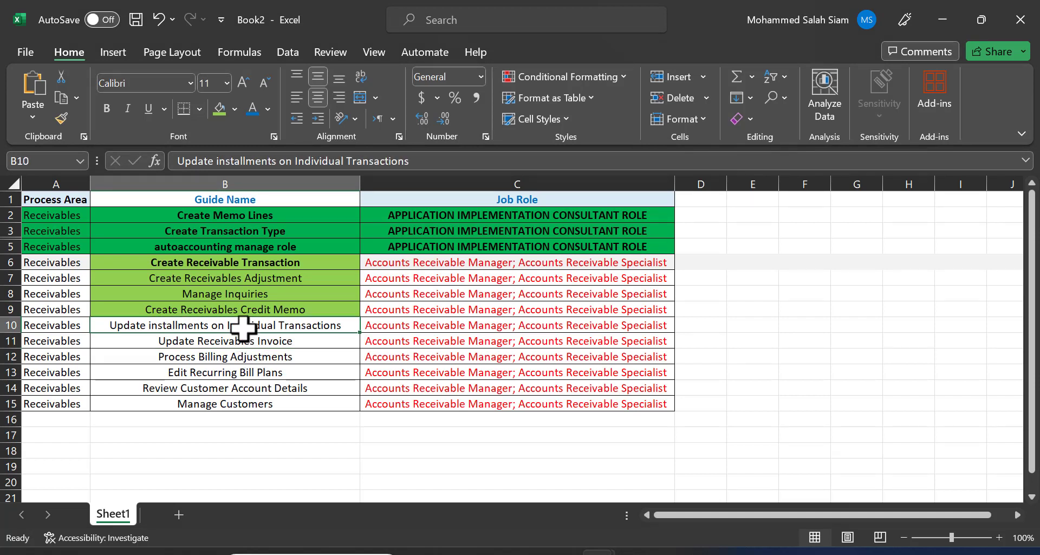
left_click(219, 108)
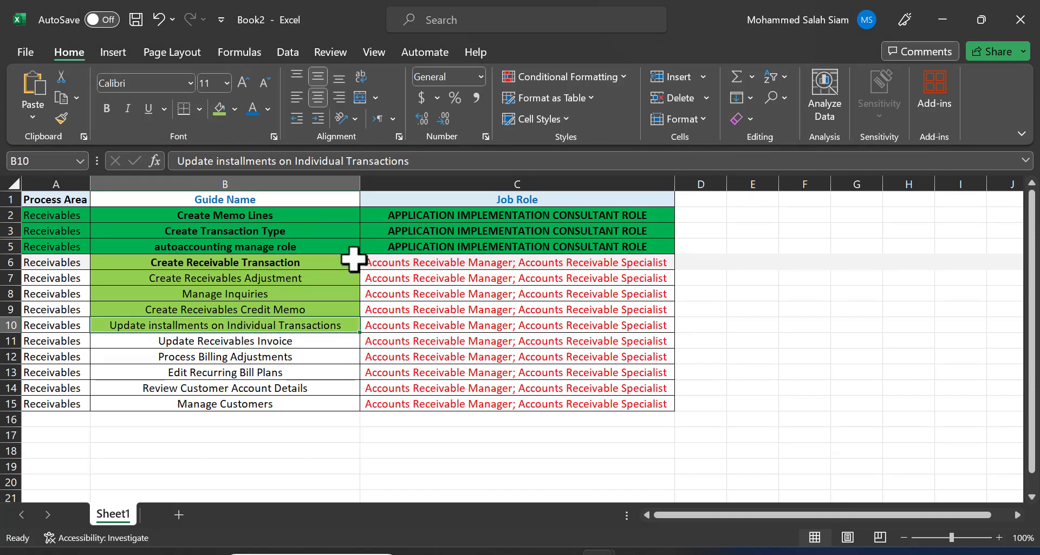
left_click(300, 346)
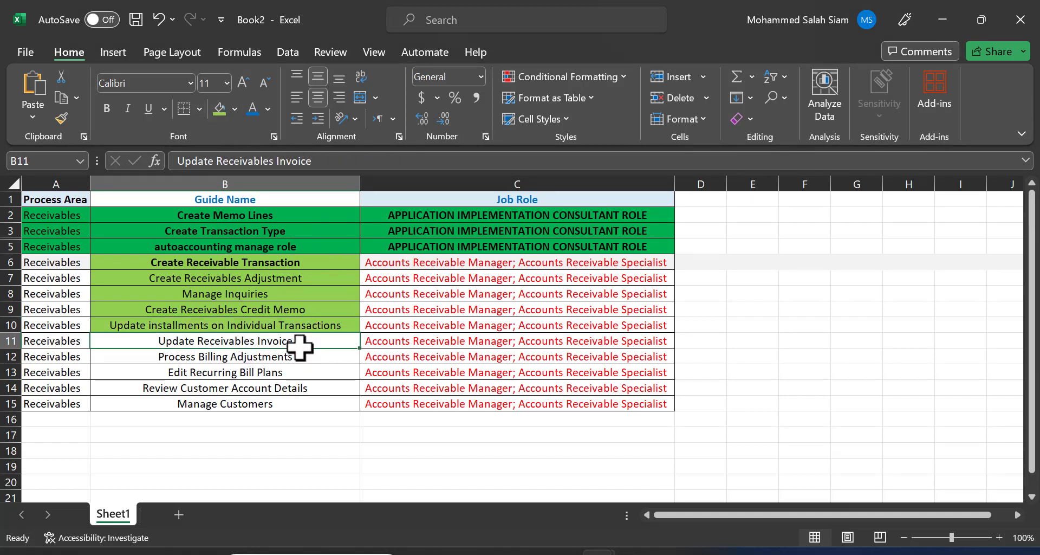
Switch back to Oracle Billing, leave invoice 63000 discarding unsaved changes, and return to the Billing overview.
key("alt+Tab")
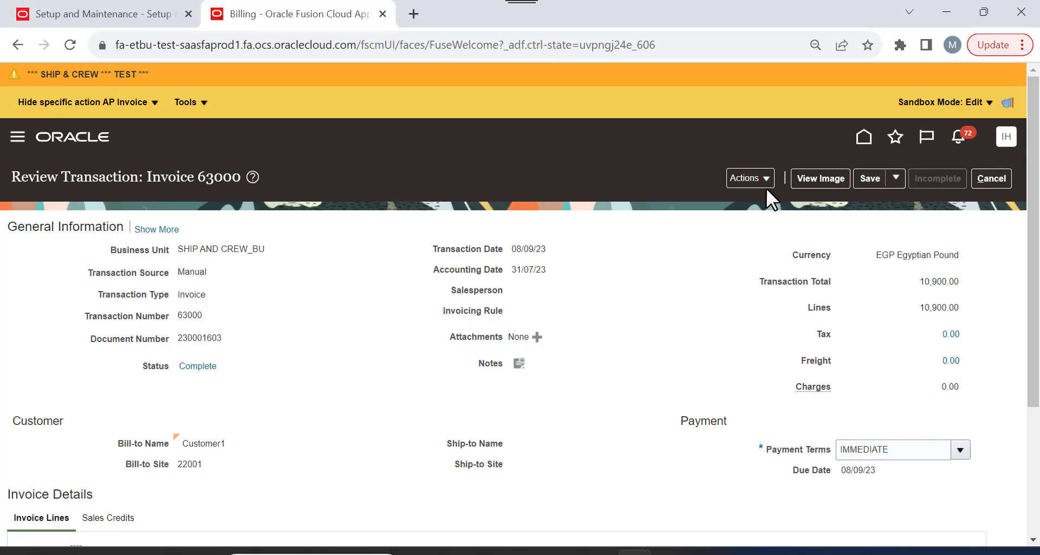
left_click(976, 180)
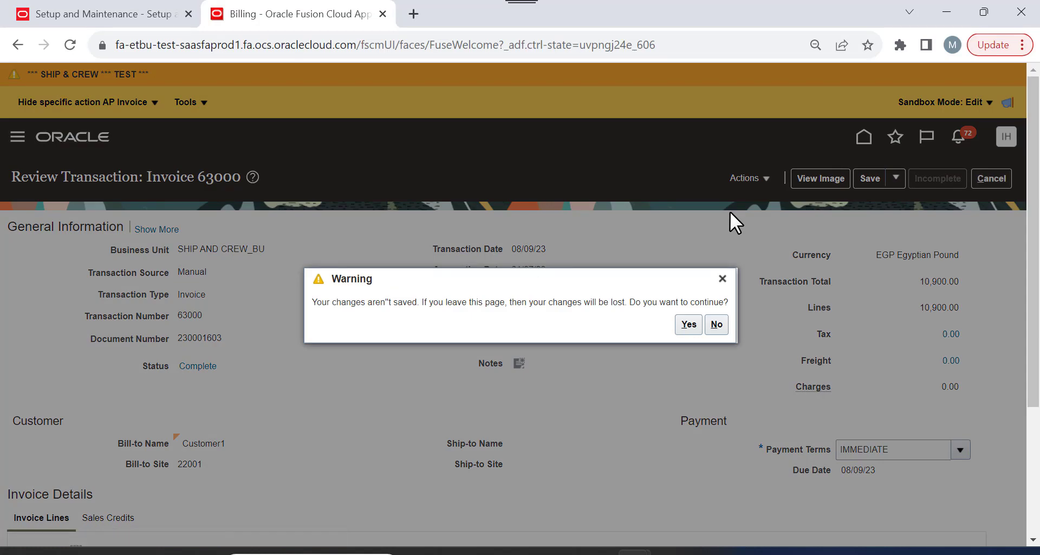
left_click(687, 325)
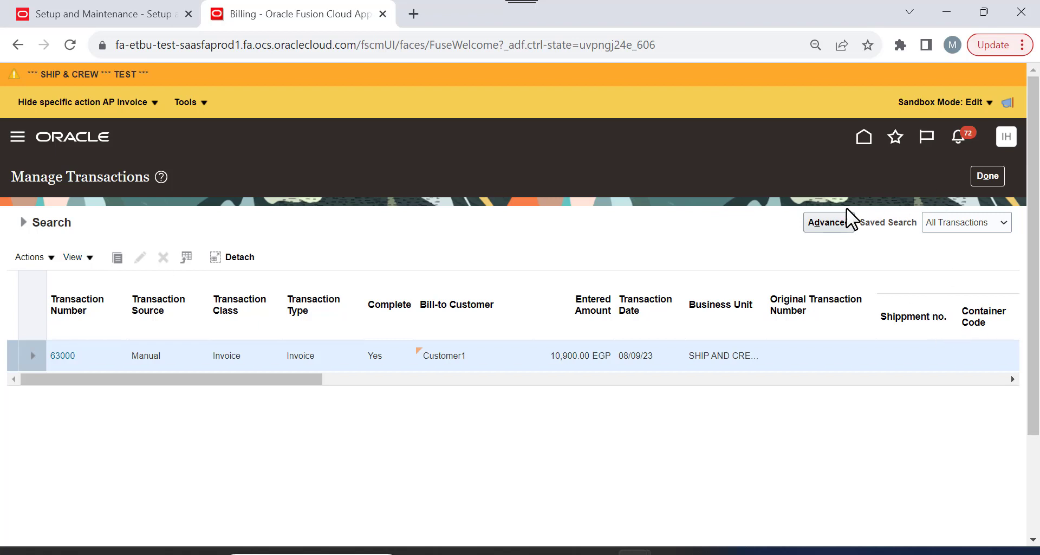
left_click(986, 176)
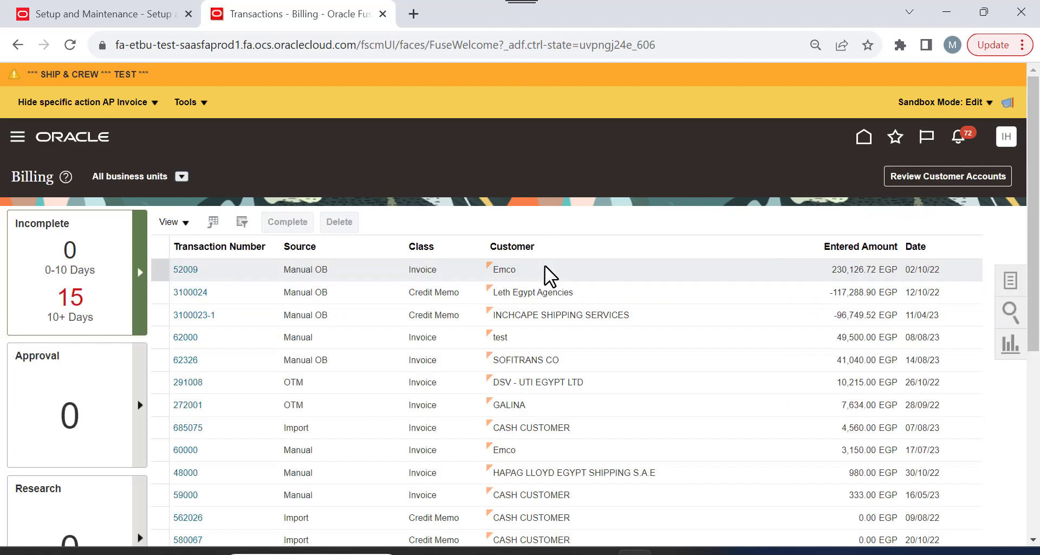
Create a new invoice transaction with business unit SHIP AND CREW_BU, transaction source Manual and transaction type Invoice.
left_click(1013, 290)
left_click(889, 188)
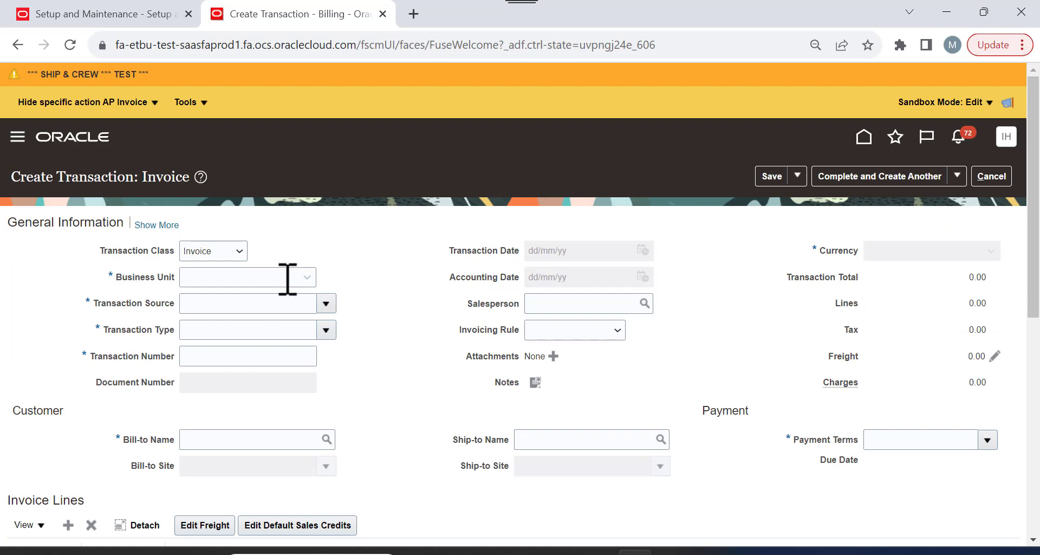
left_click(226, 253)
left_click(226, 252)
left_click(265, 272)
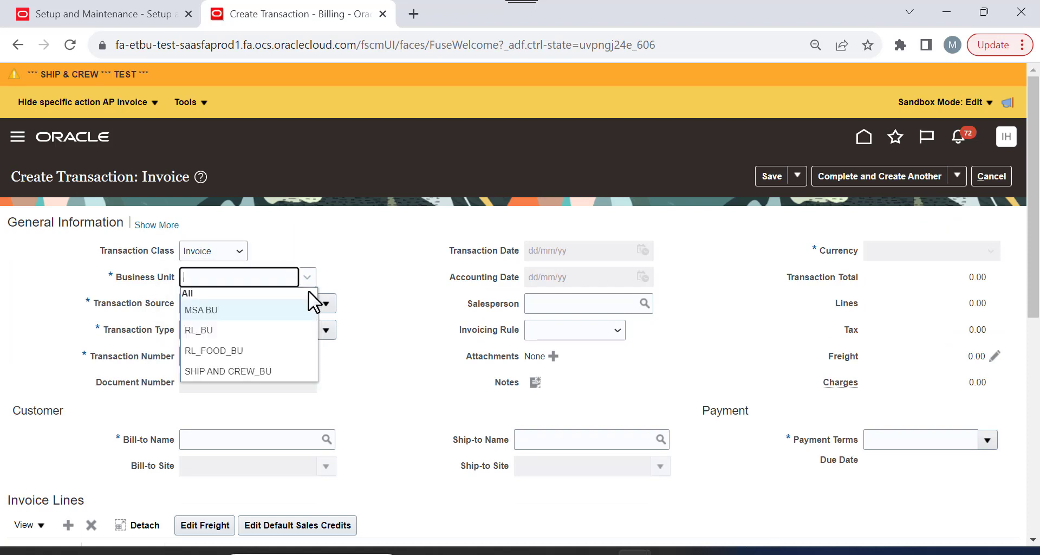
left_click(262, 367)
left_click(321, 296)
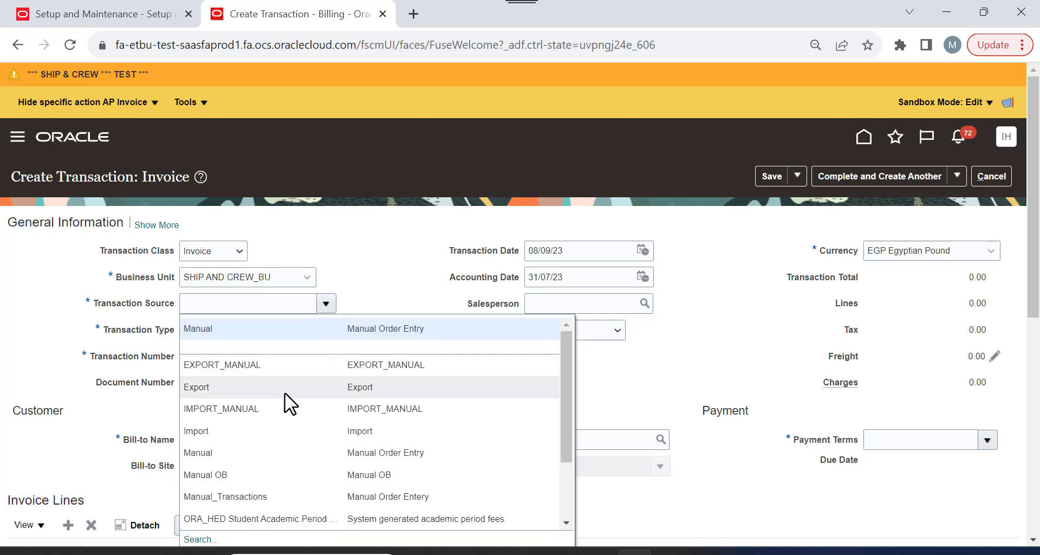
left_click(269, 453)
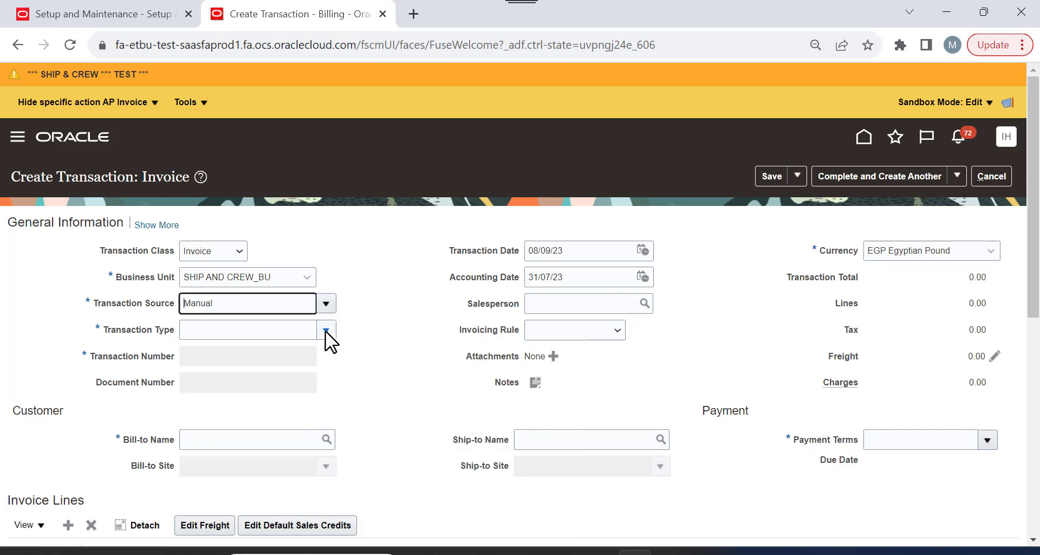
left_click(325, 330)
left_click(267, 223)
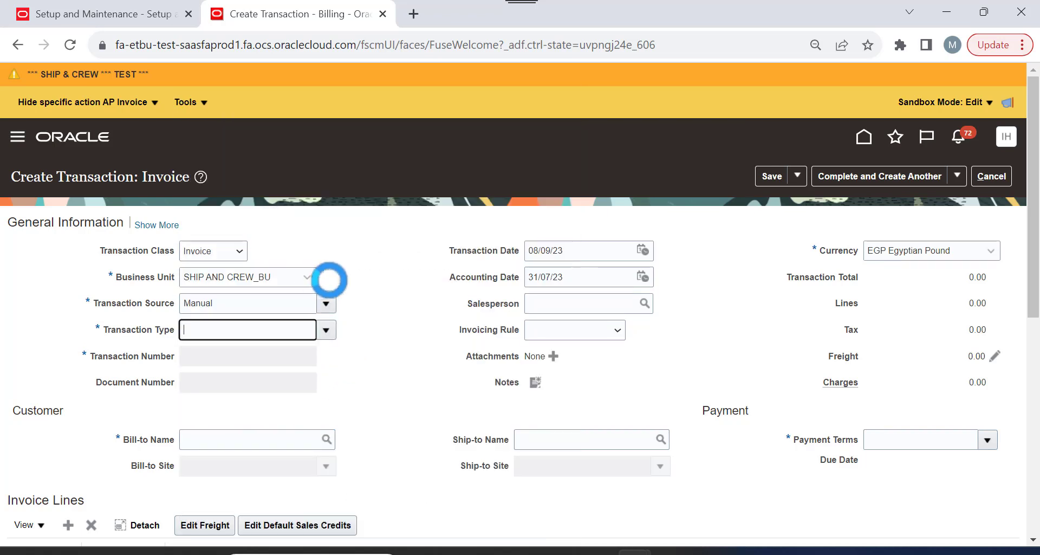
Set the new invoice's bill-to name to Customer1.
scroll(650, 298, "down", 1)
scroll(596, 286, "down", 2)
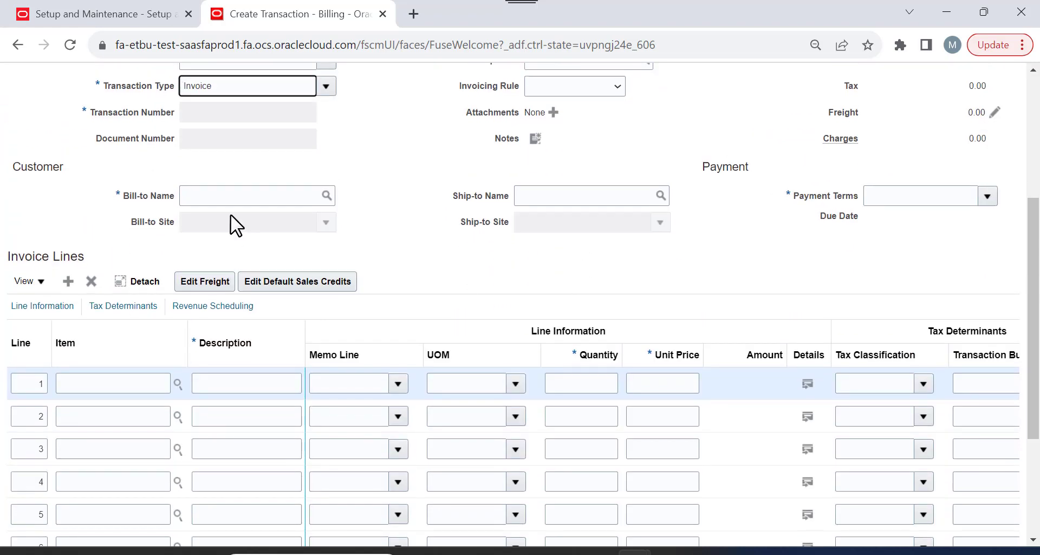
left_click(227, 196)
type("cuato")
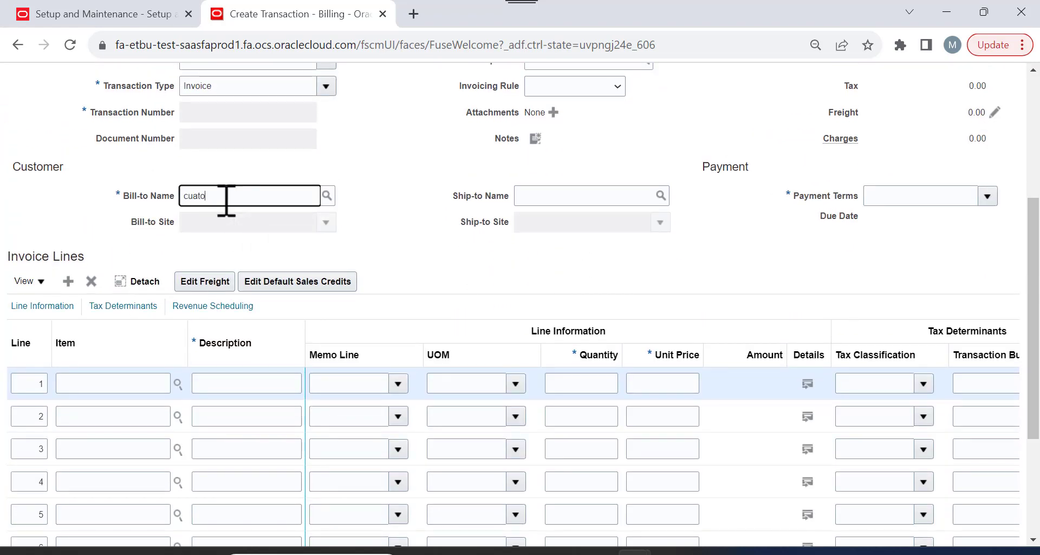
type("mer1")
key("Tab")
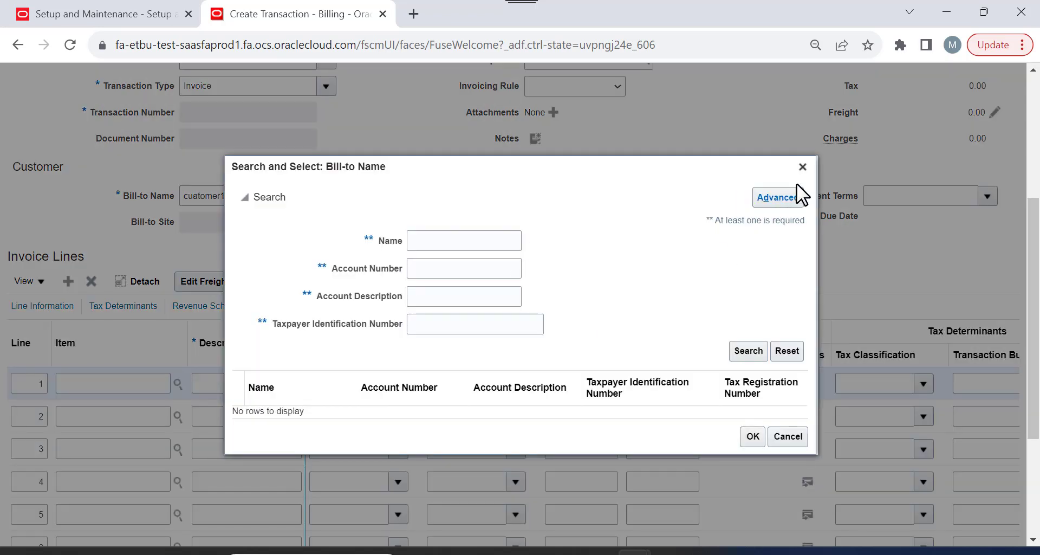
left_click(801, 168)
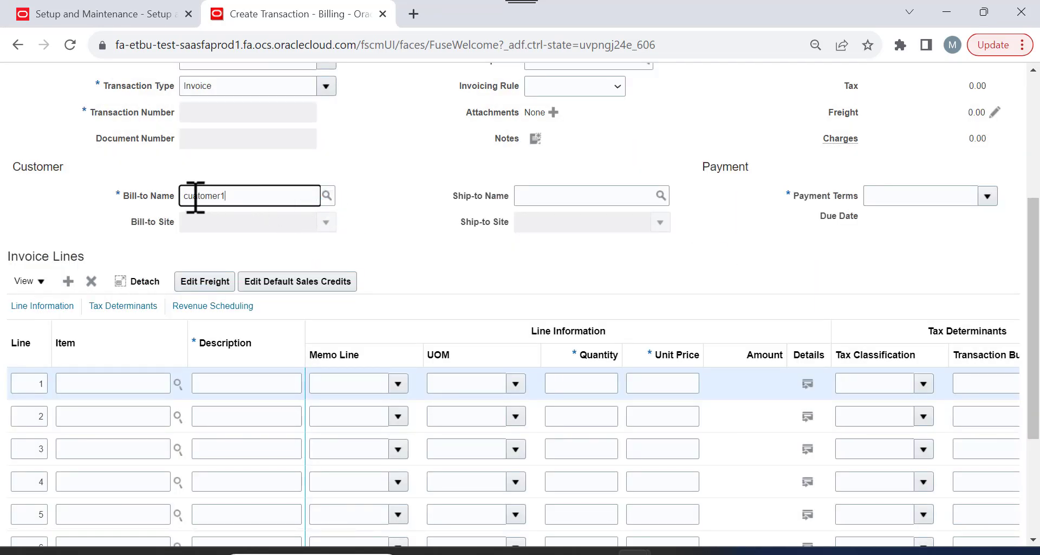
left_click(317, 256)
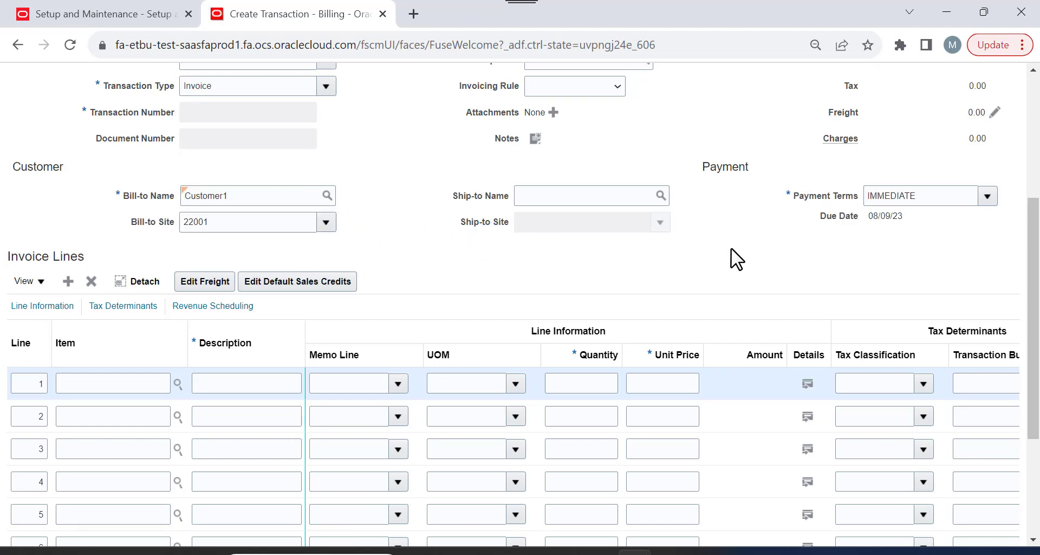
Fill invoice line 1 with the memo line صادر 40 قدم and a quantity of 30.
scroll(730, 247, "up", 1)
scroll(748, 255, "down", 2)
left_click(287, 303)
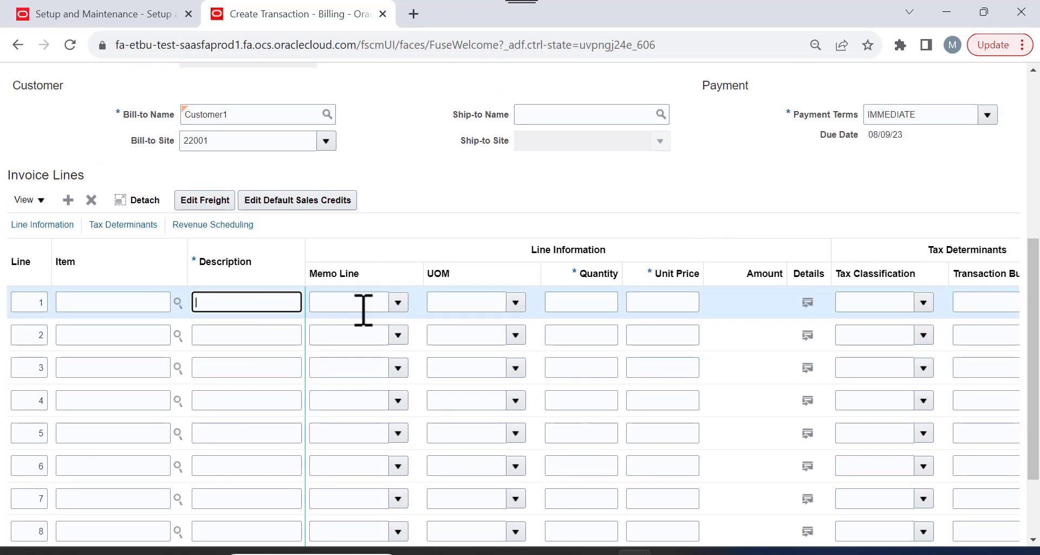
left_click(363, 310)
left_click(396, 302)
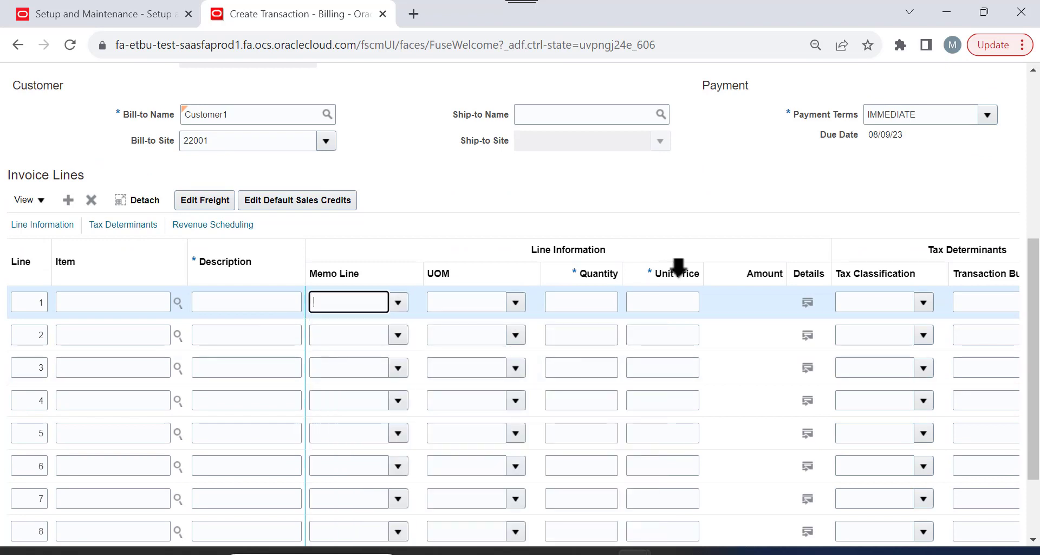
left_click(577, 304)
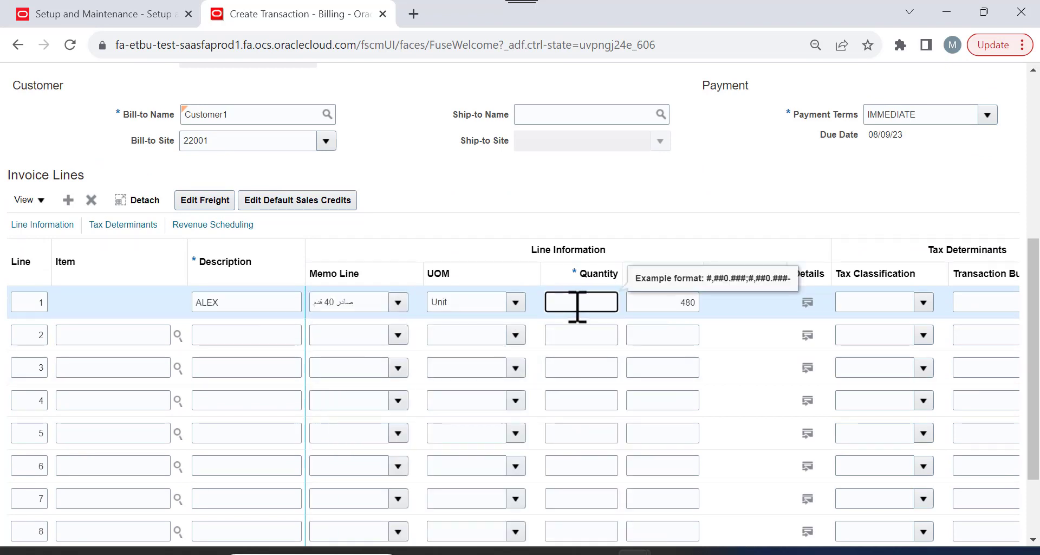
type("30")
key("Tab")
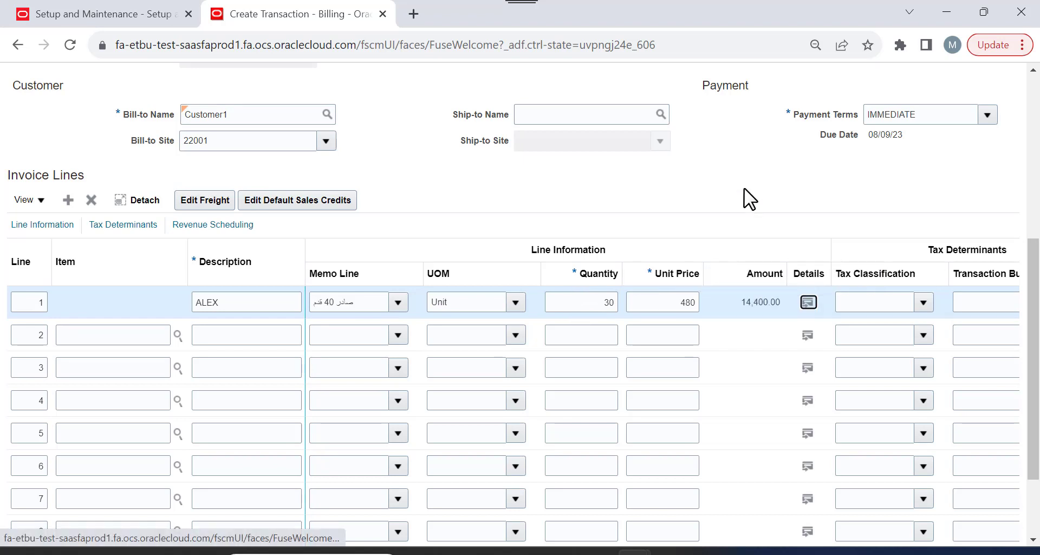
Save the new invoice for Customer1.
scroll(758, 190, "up", 6)
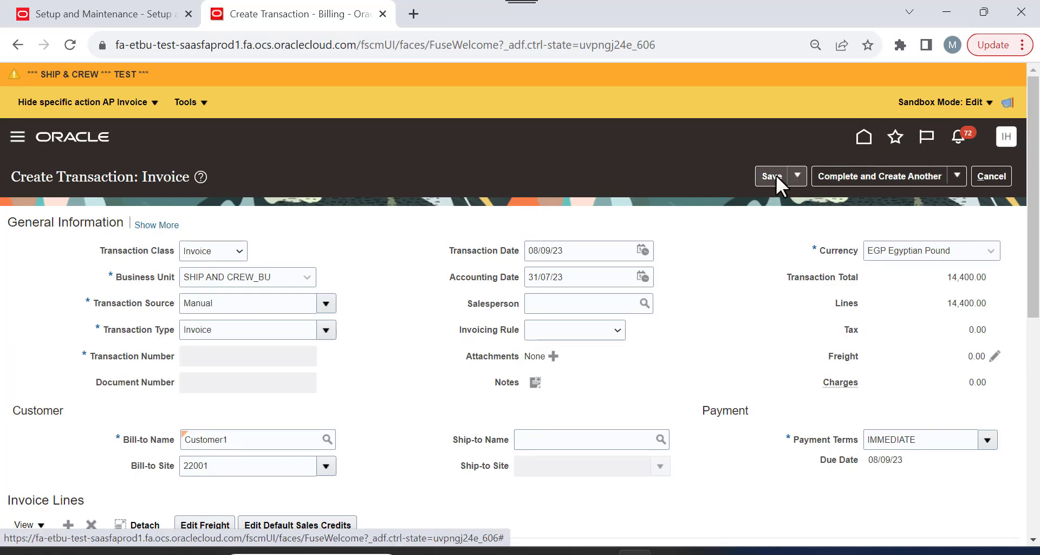
left_click(797, 177)
left_click(775, 181)
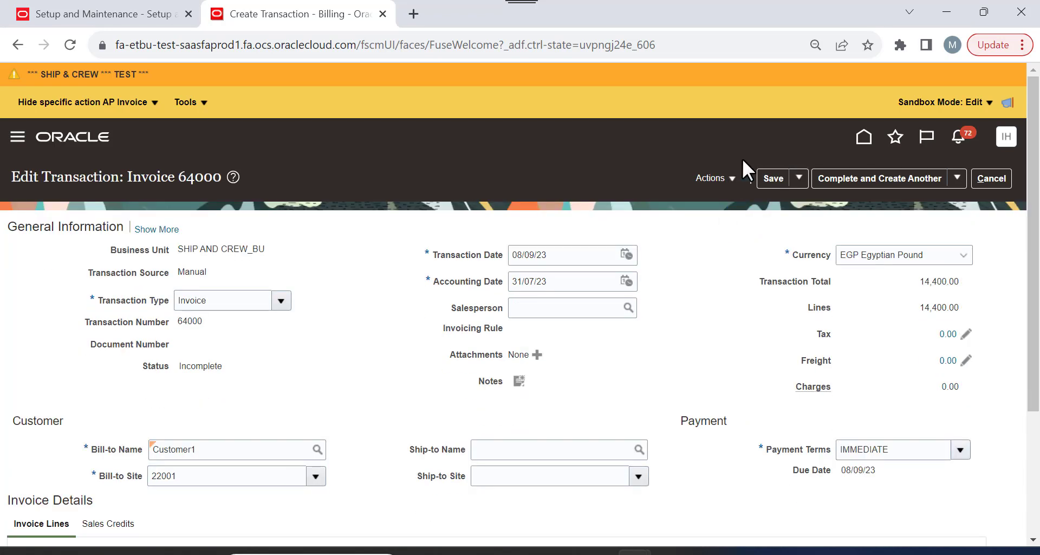
Edit the invoice's distributions, set the Receivable line's account segment to 111002 Clearing Account and save them.
left_click(726, 180)
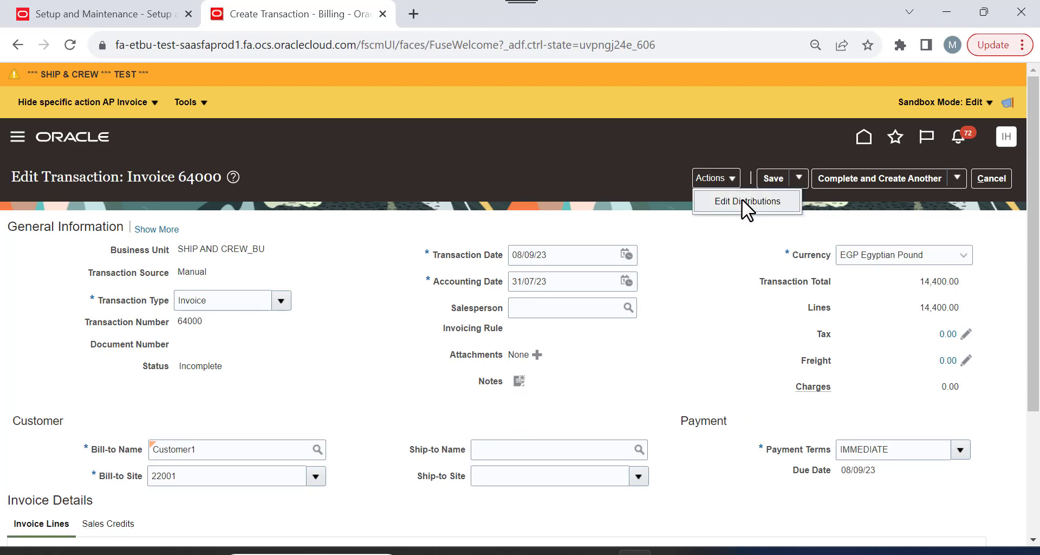
left_click(742, 199)
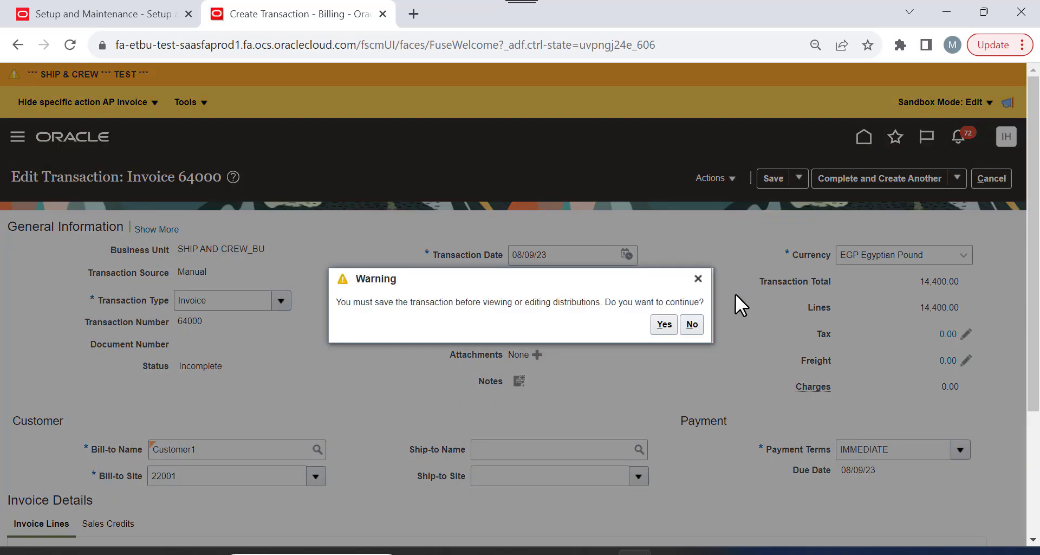
left_click(666, 323)
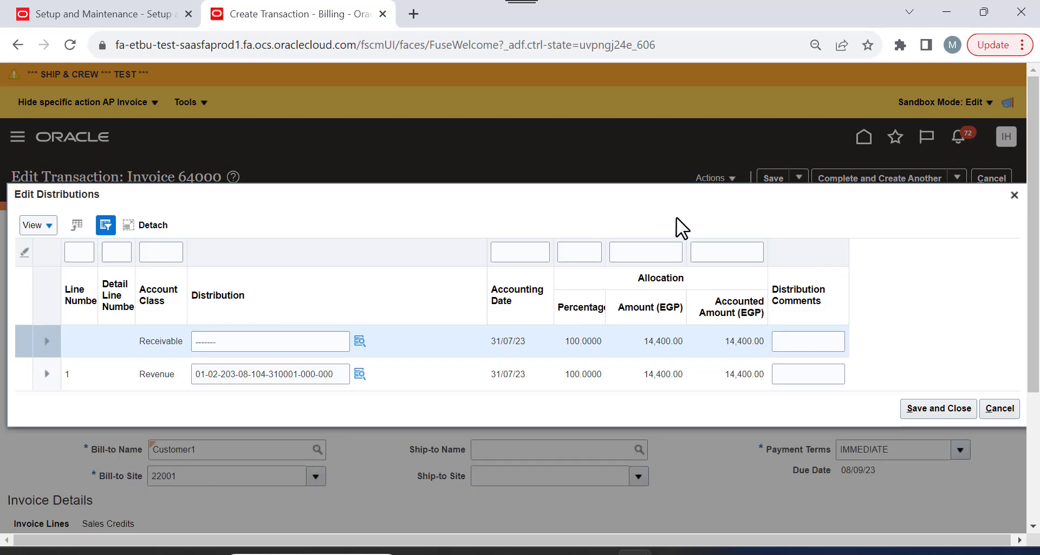
left_click(360, 343)
left_click(360, 341)
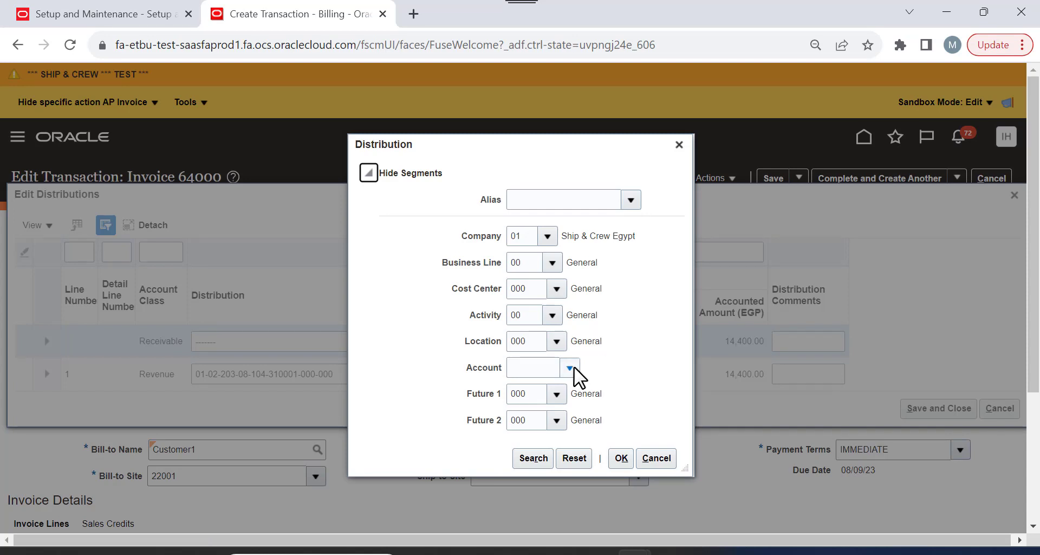
left_click(573, 367)
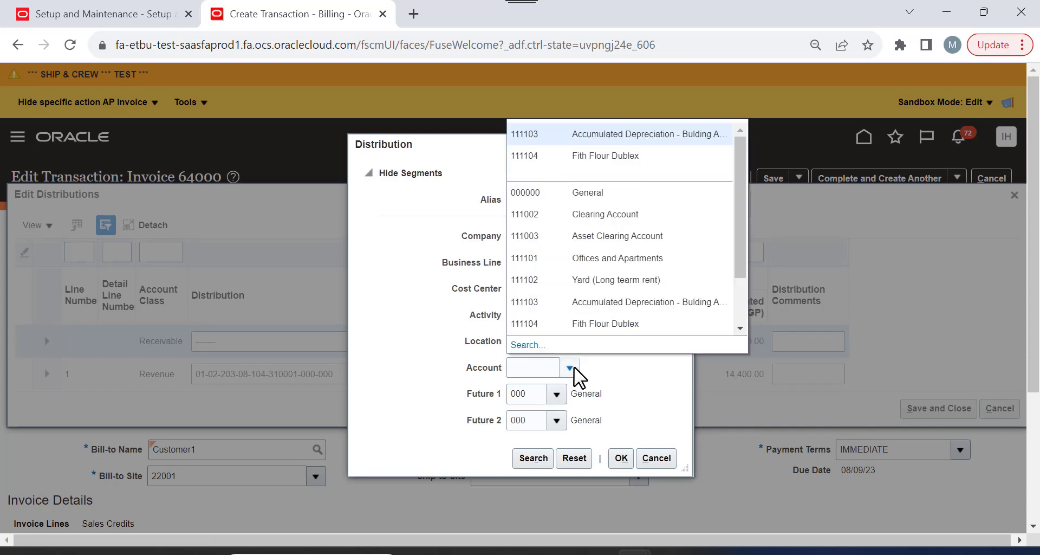
left_click(570, 217)
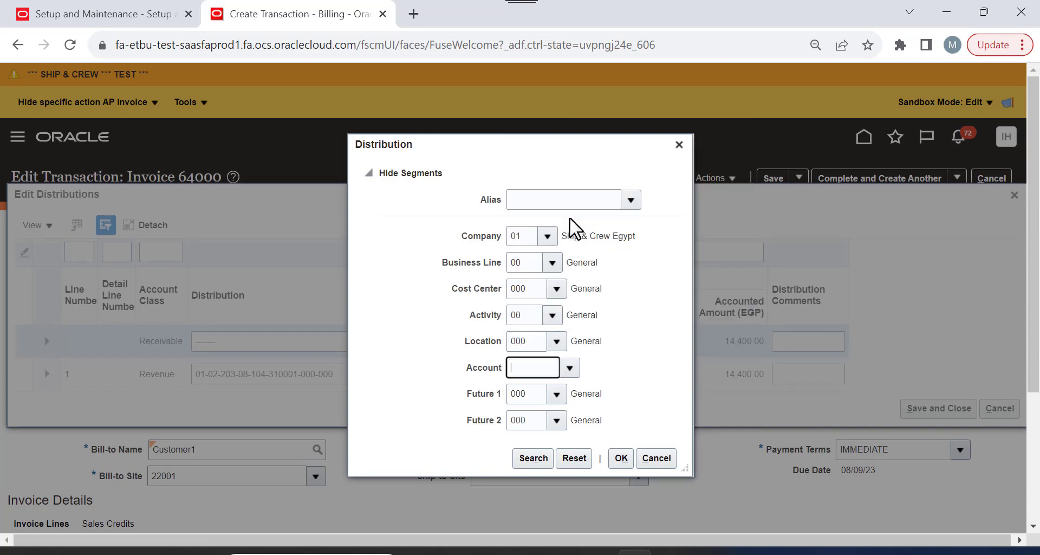
left_click(620, 456)
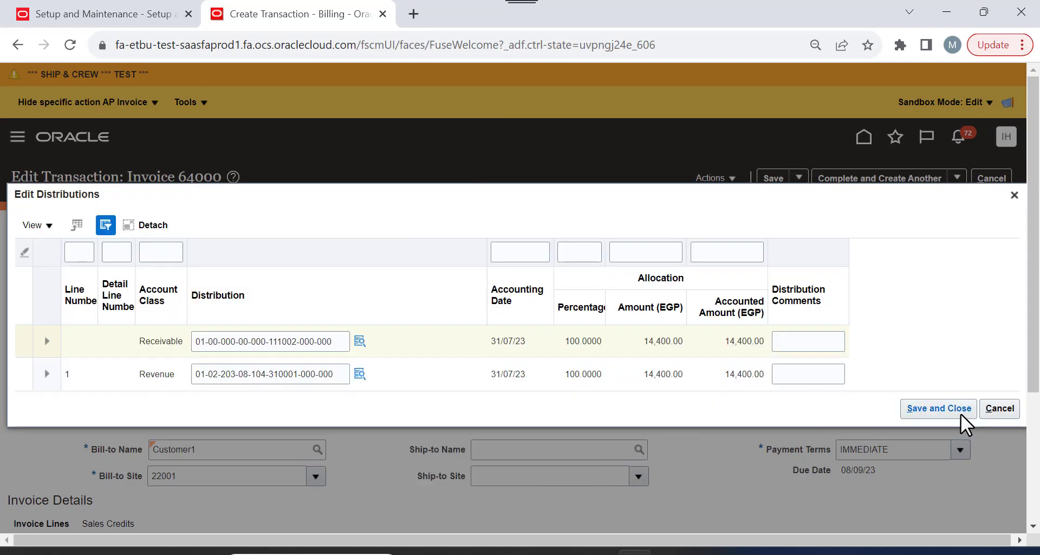
left_click(921, 408)
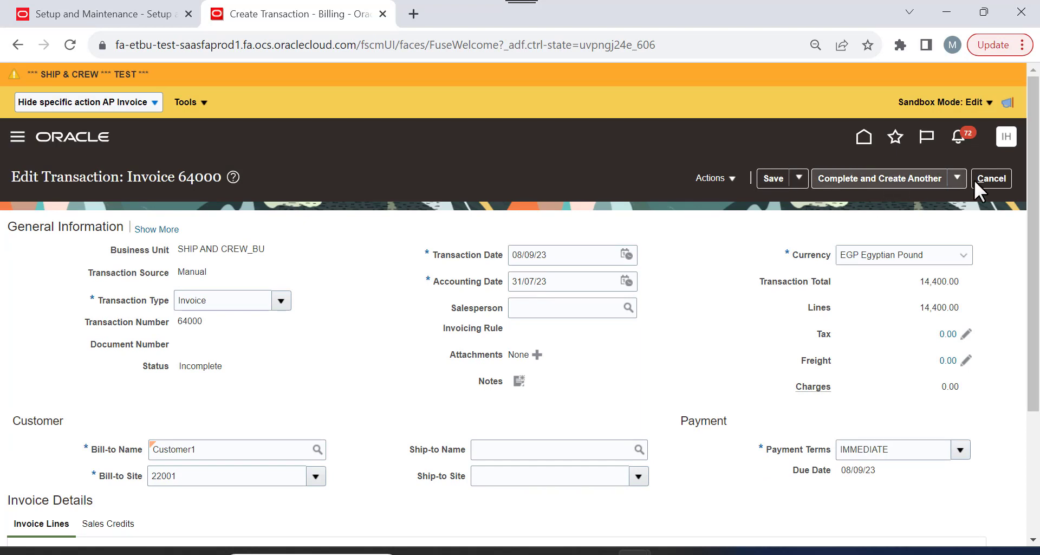
Copy the new invoice's transaction number, and complete and close the invoice.
left_click(958, 177)
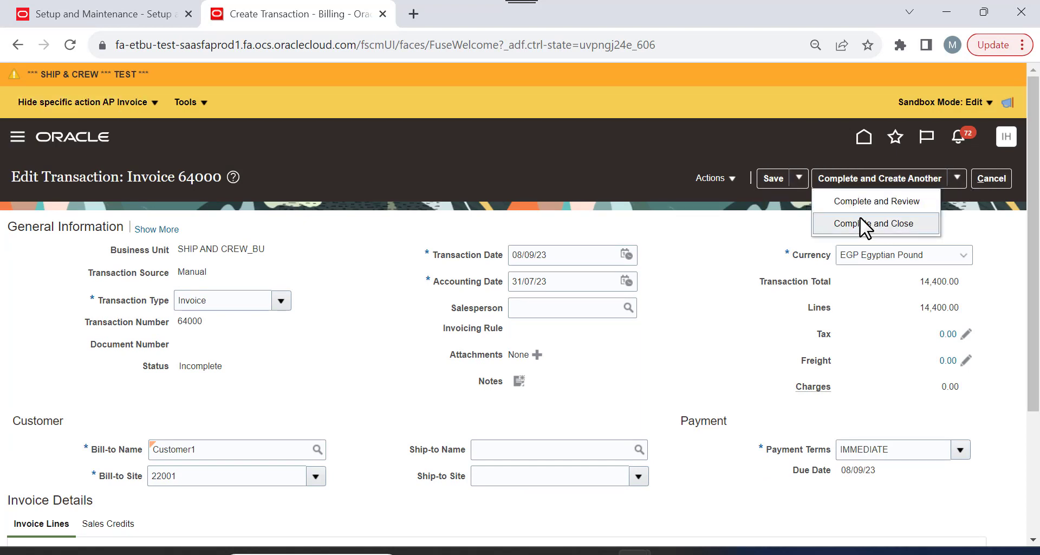
double_click(187, 324)
right_click(189, 325)
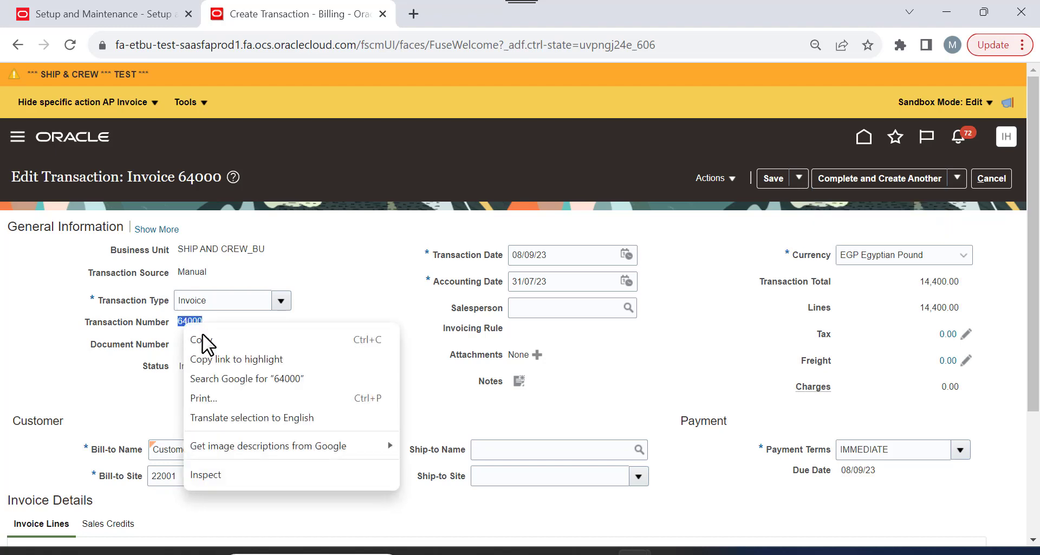
left_click(209, 338)
left_click(956, 178)
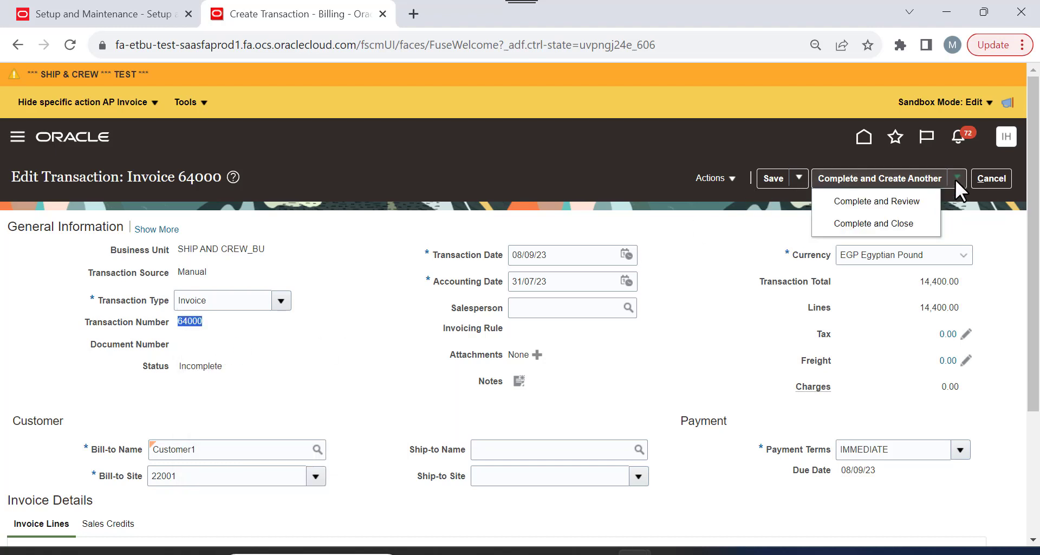
left_click(909, 226)
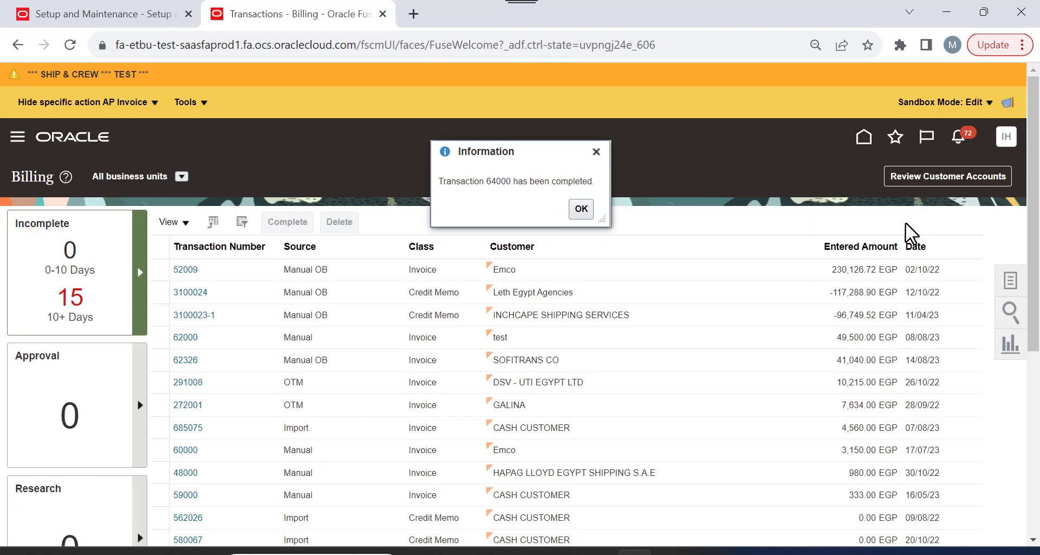
Search the billing transactions for the number copied from the completion message and open the matching Customer1 invoice.
double_click(498, 181)
right_click(497, 183)
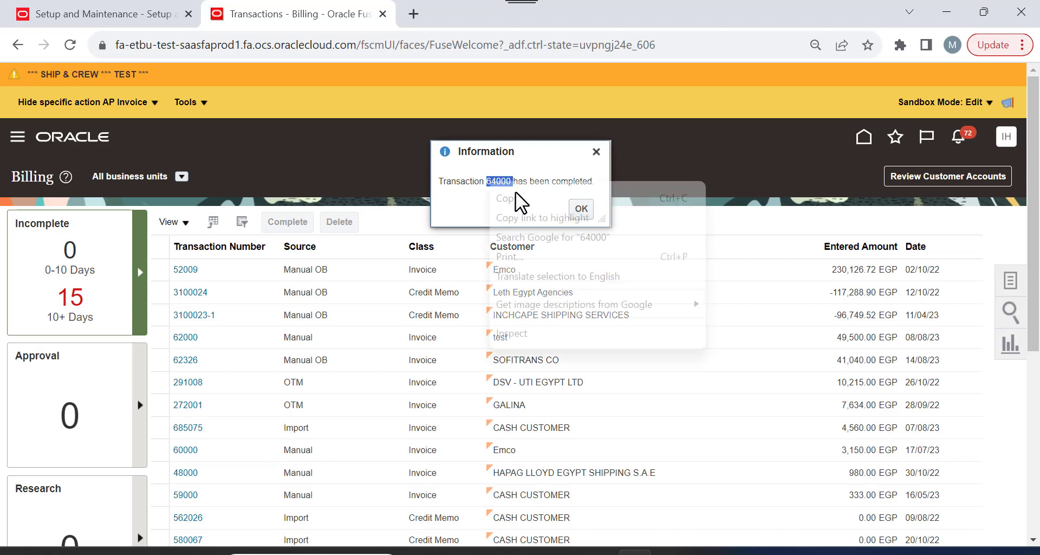
left_click(517, 197)
left_click(581, 209)
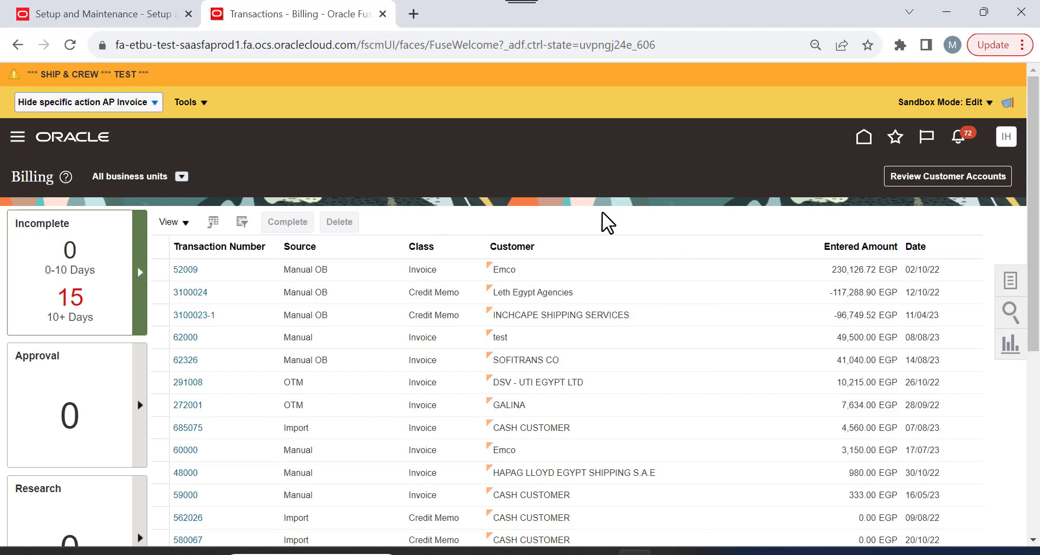
left_click(1009, 315)
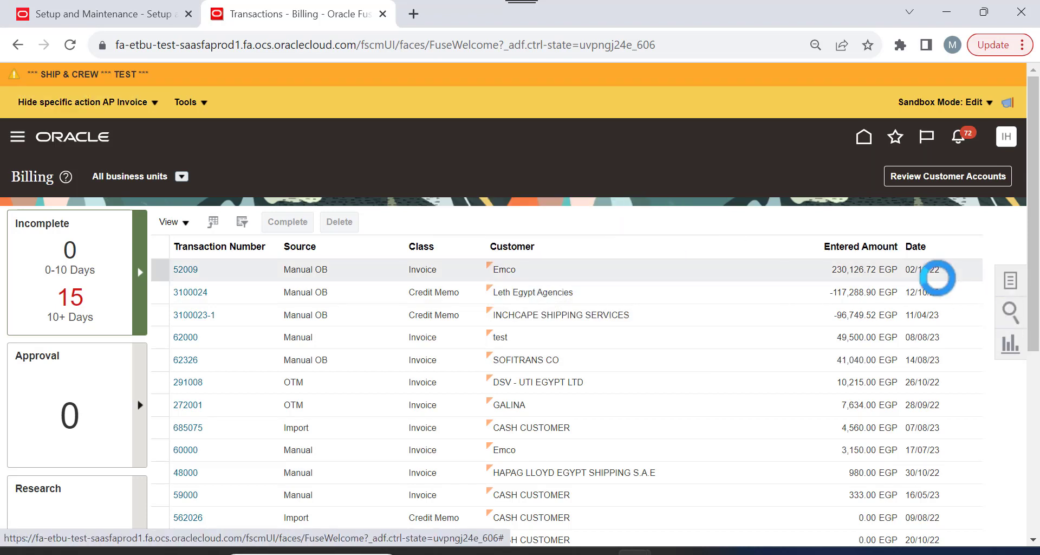
left_click(854, 237)
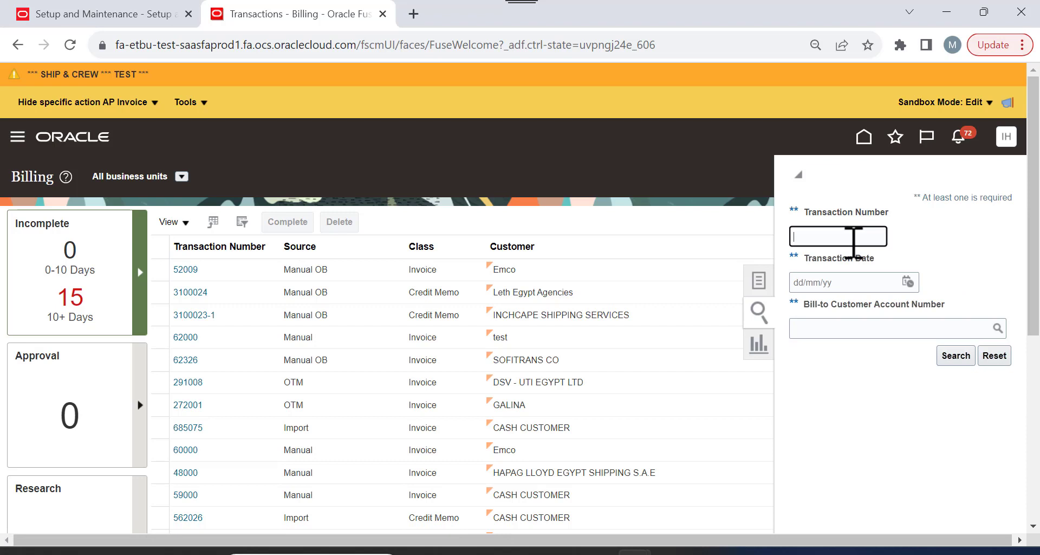
key("ctrl+v")
left_click(966, 353)
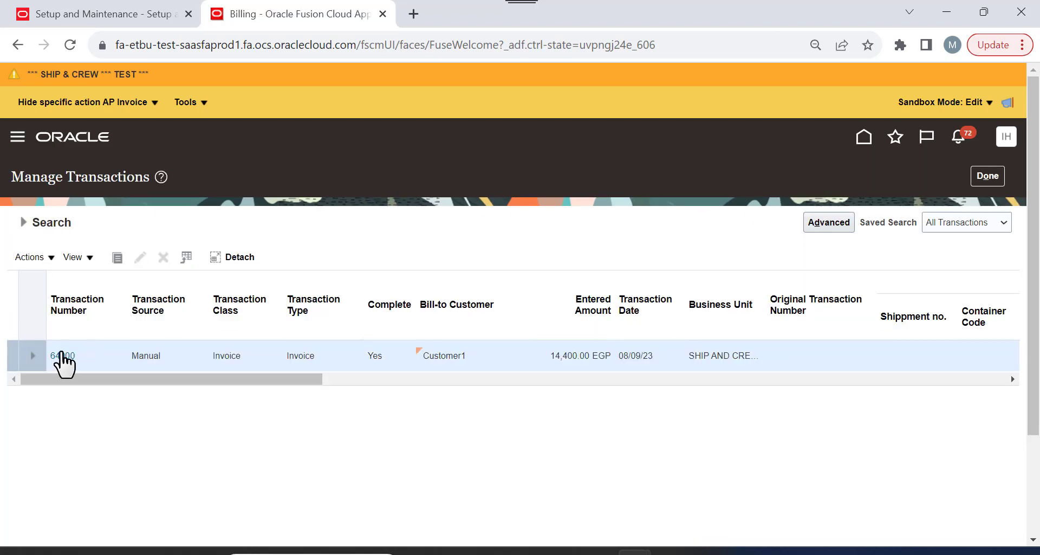
left_click(62, 356)
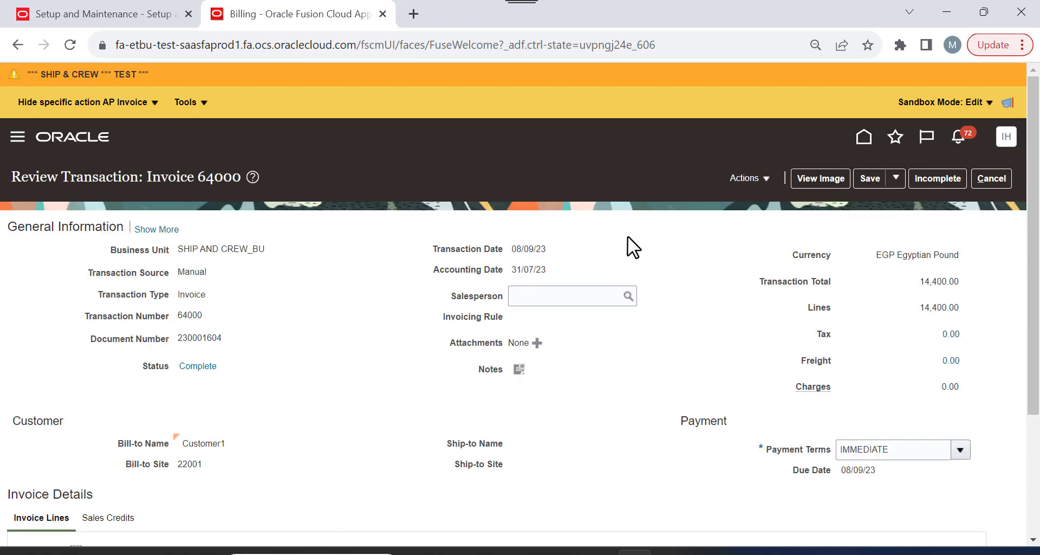
Set the invoice back to incomplete and add line 2 with memo line تحميل طرود, quantity 213 and unit price 190.
left_click(936, 179)
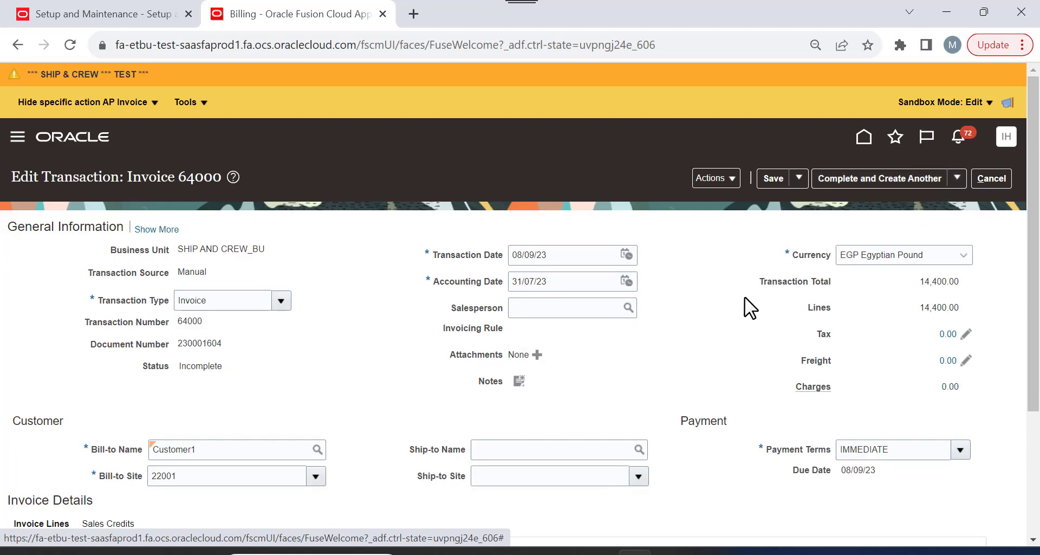
scroll(745, 296, "down", 4)
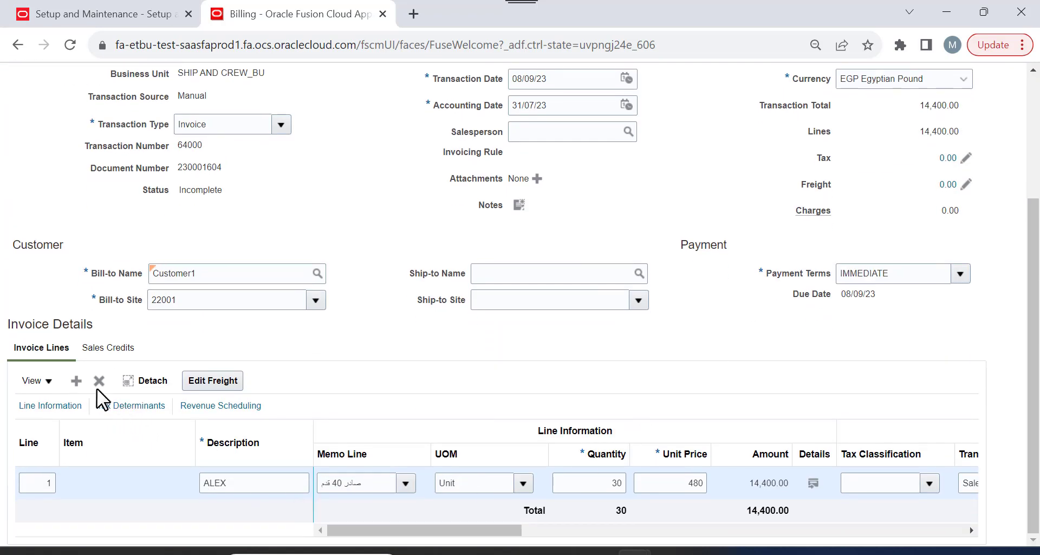
left_click(76, 381)
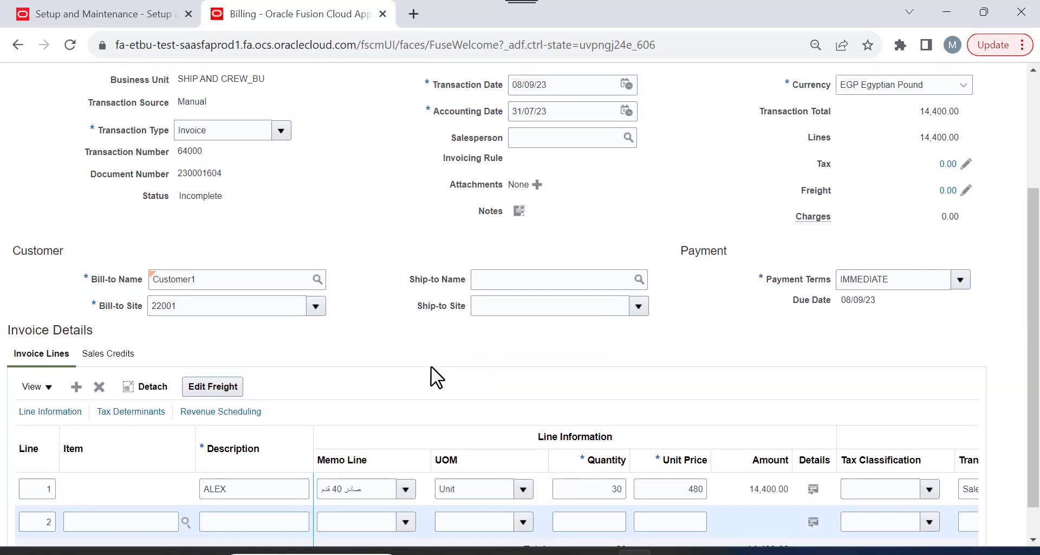
left_click(407, 480)
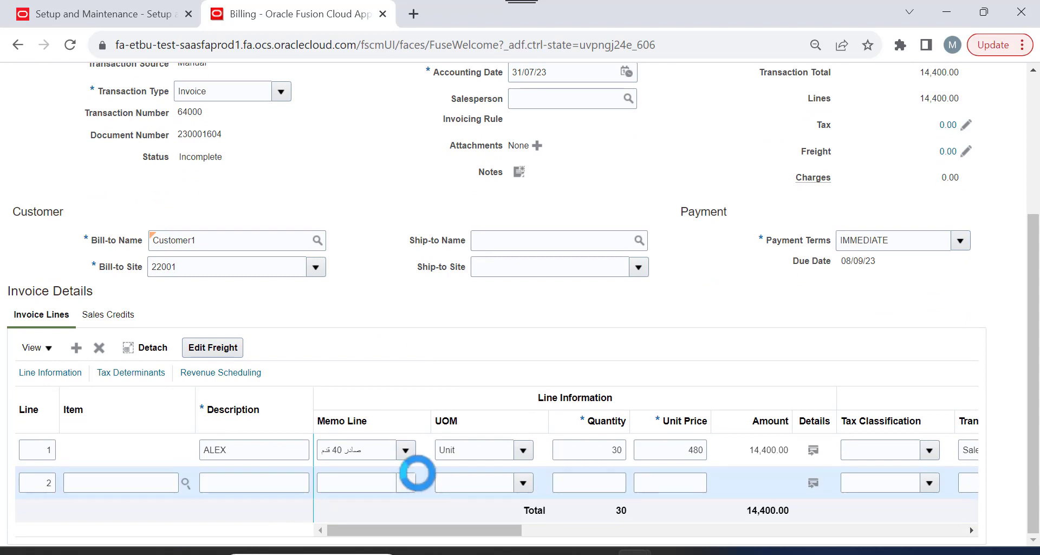
left_click(426, 421)
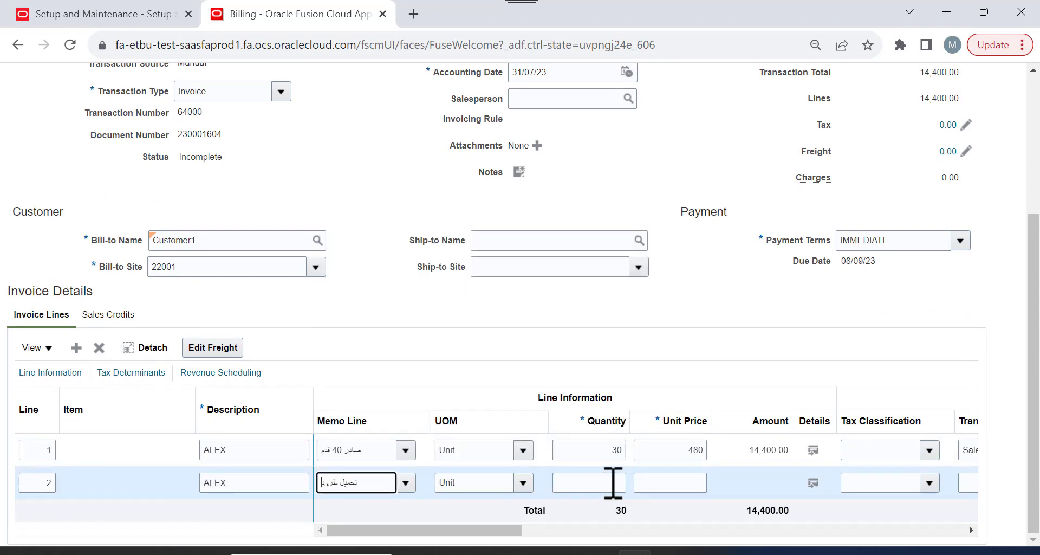
left_click(612, 482)
type("213")
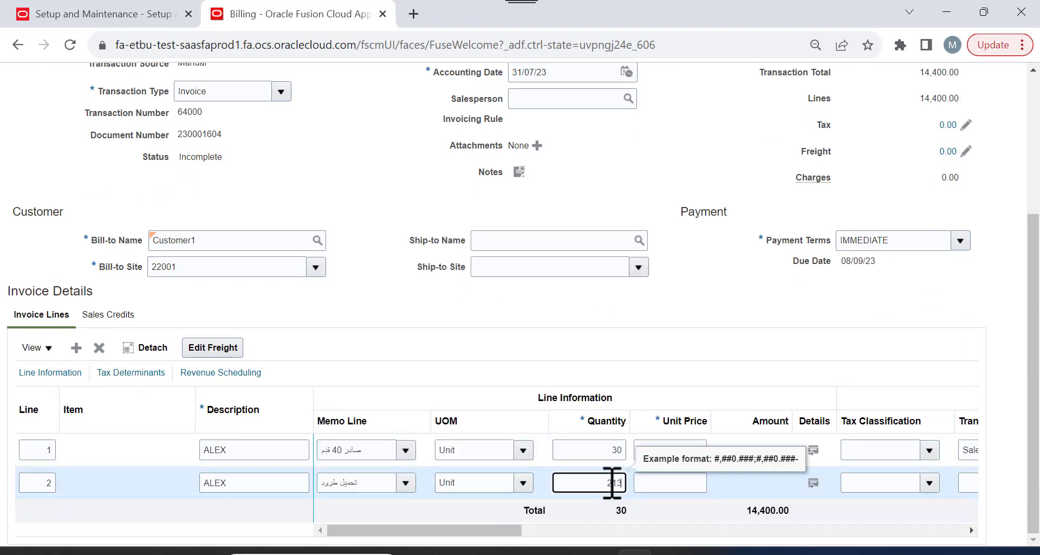
left_click(697, 485)
type("190")
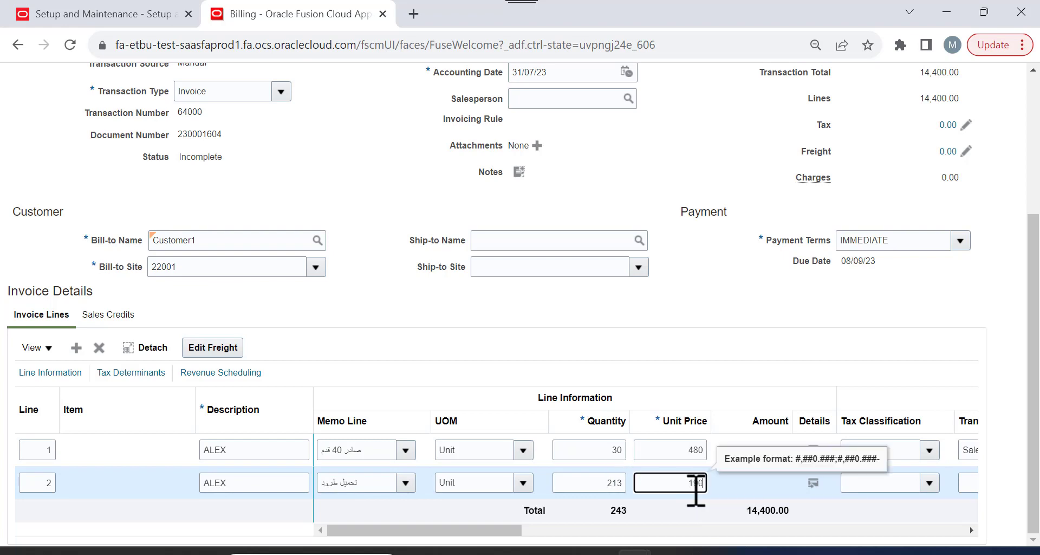
key("Tab")
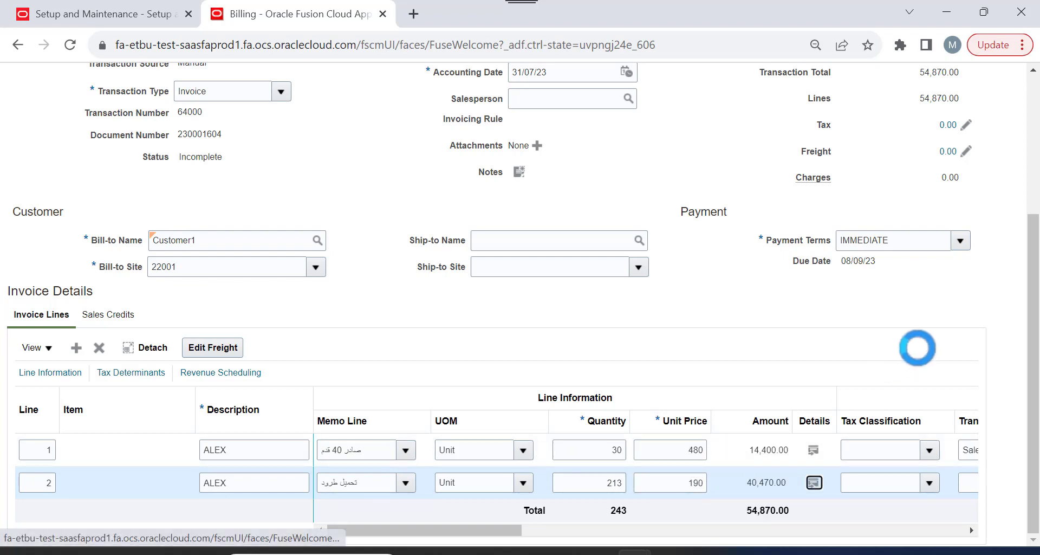
Save the two-line invoice and complete it with the Complete and Review option.
scroll(918, 349, "up", 3)
left_click(772, 126)
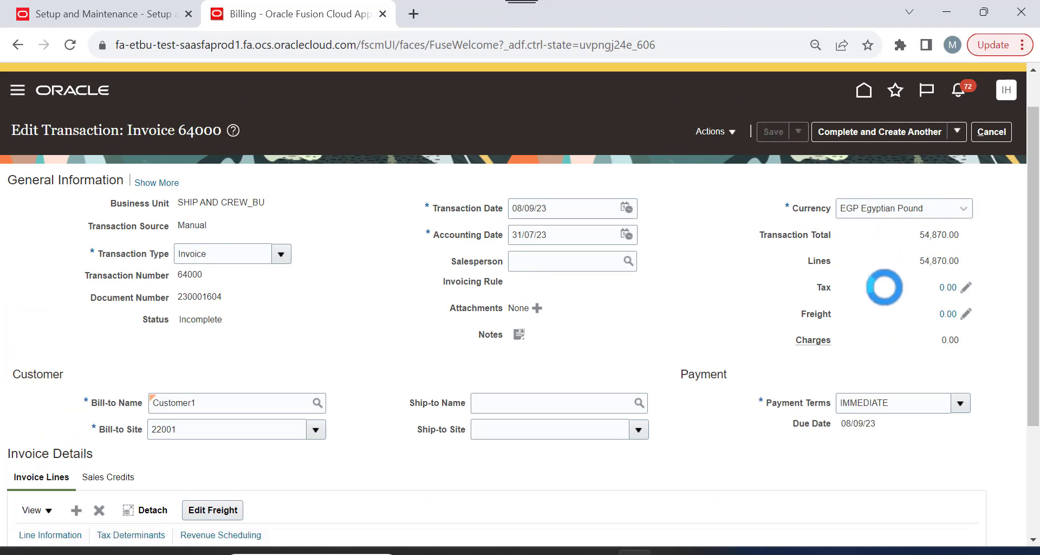
scroll(908, 307, "down", 3)
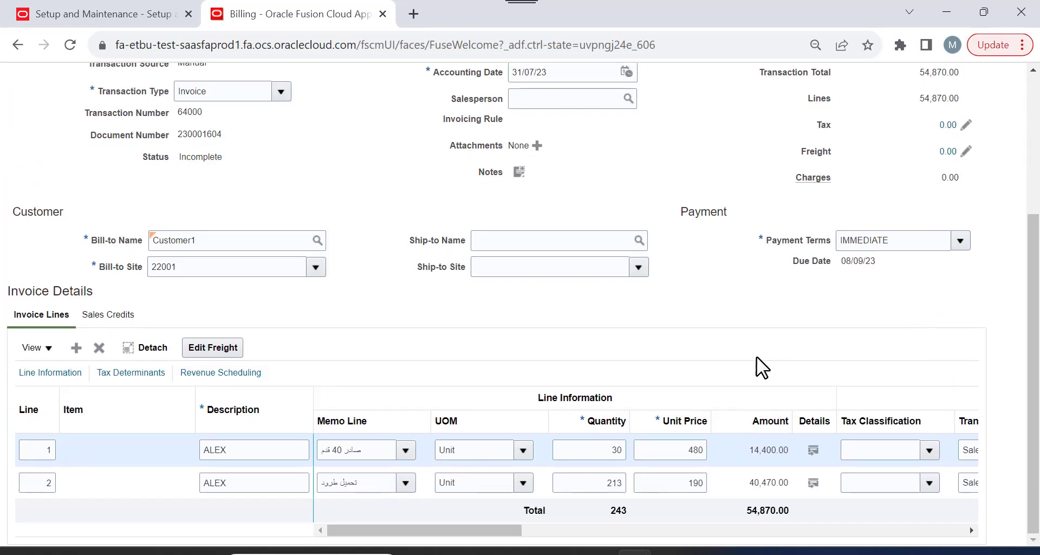
scroll(758, 363, "up", 4)
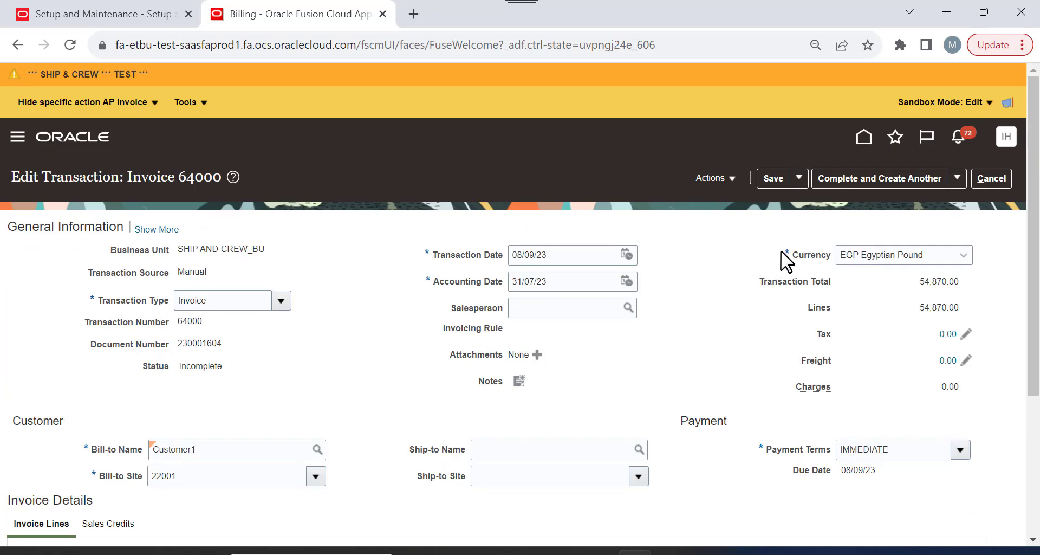
left_click(958, 176)
left_click(904, 200)
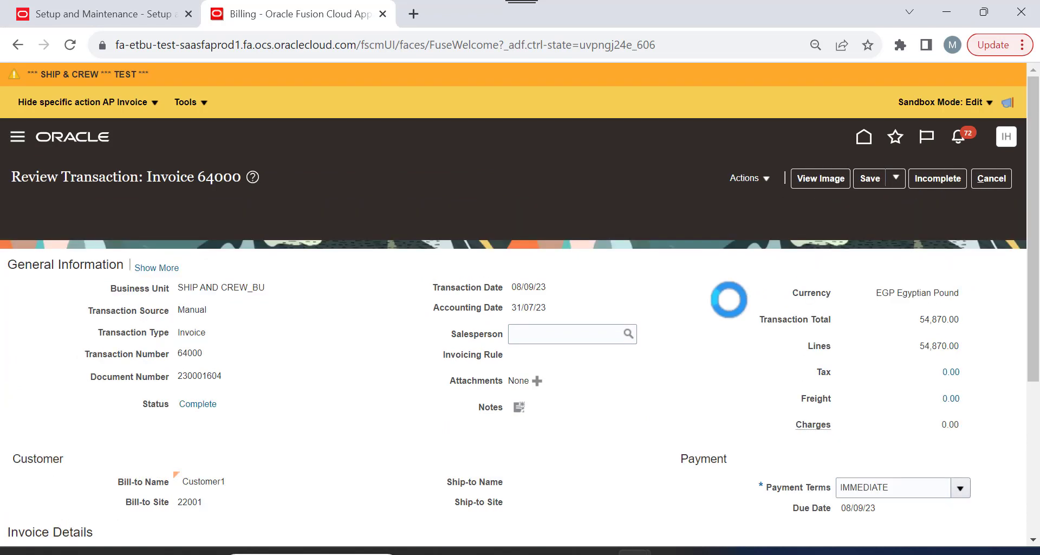
Check the completed invoice's lines and post the invoice to the ledger.
scroll(729, 300, "down", 4)
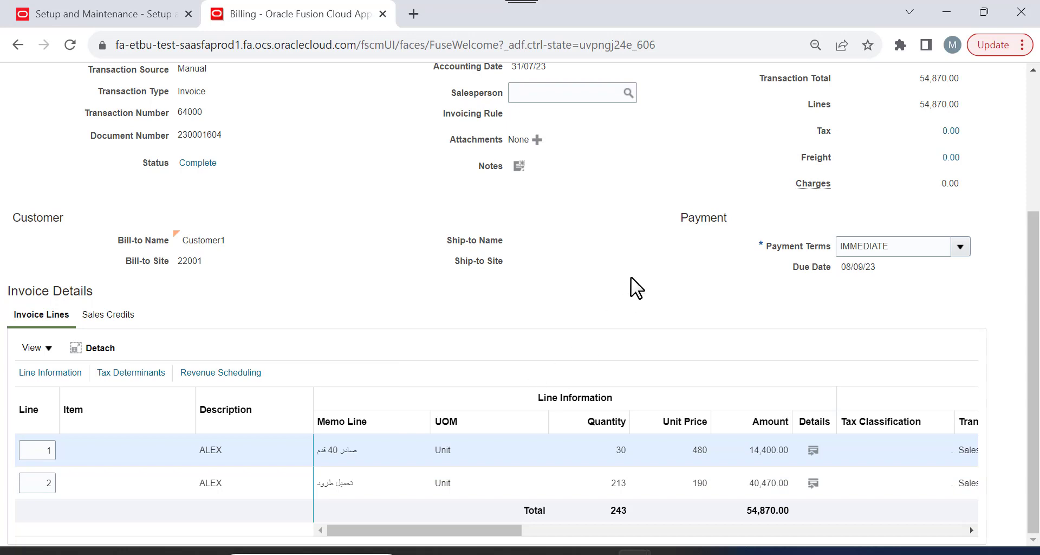
scroll(599, 259, "up", 3)
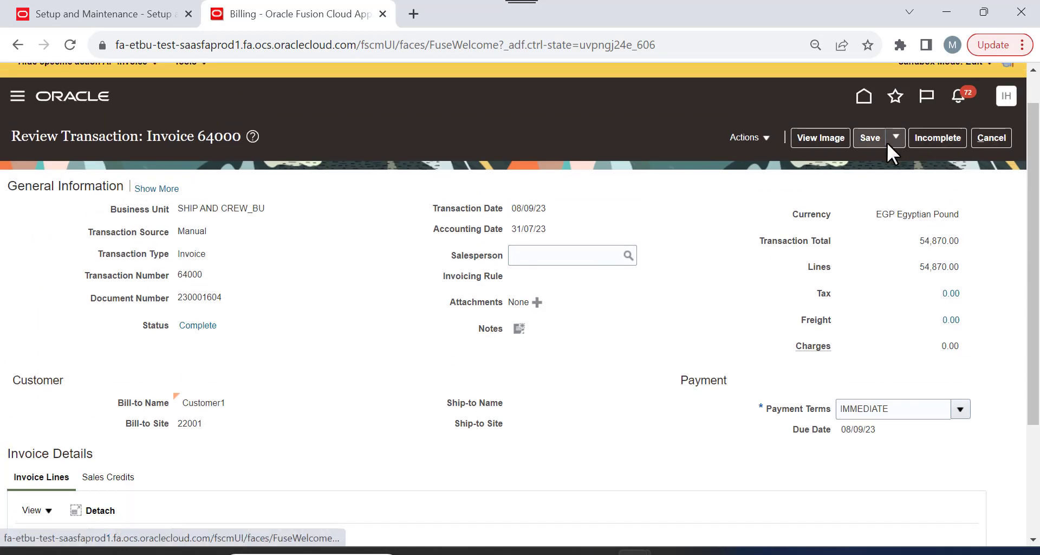
left_click(763, 136)
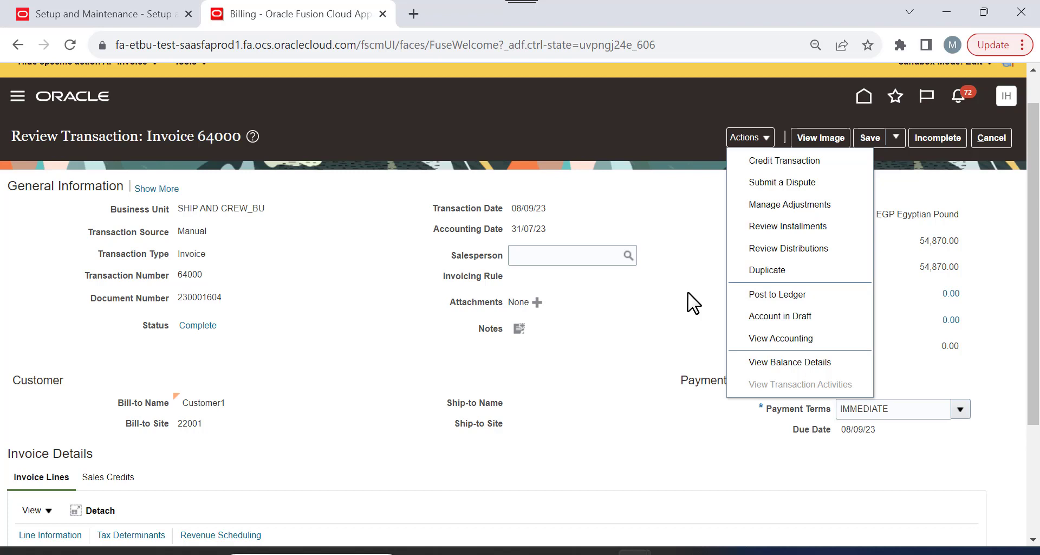
left_click(696, 214)
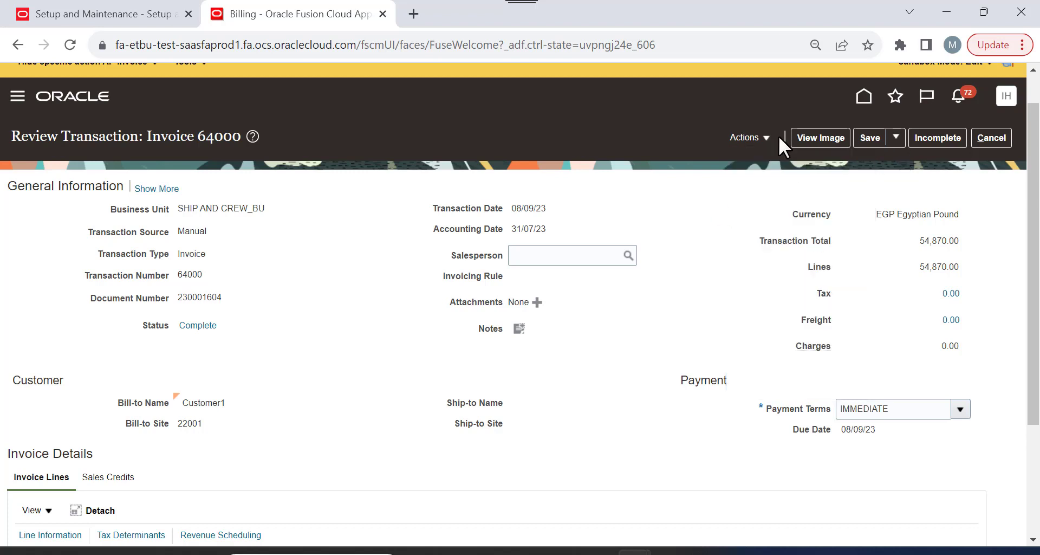
left_click(749, 137)
left_click(775, 296)
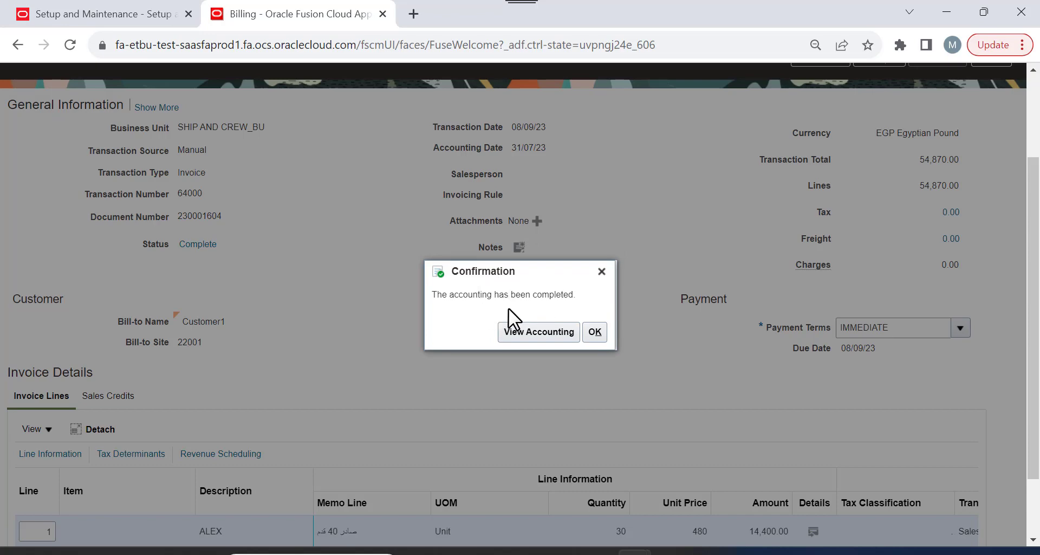
left_click(596, 332)
scroll(755, 186, "up", 2)
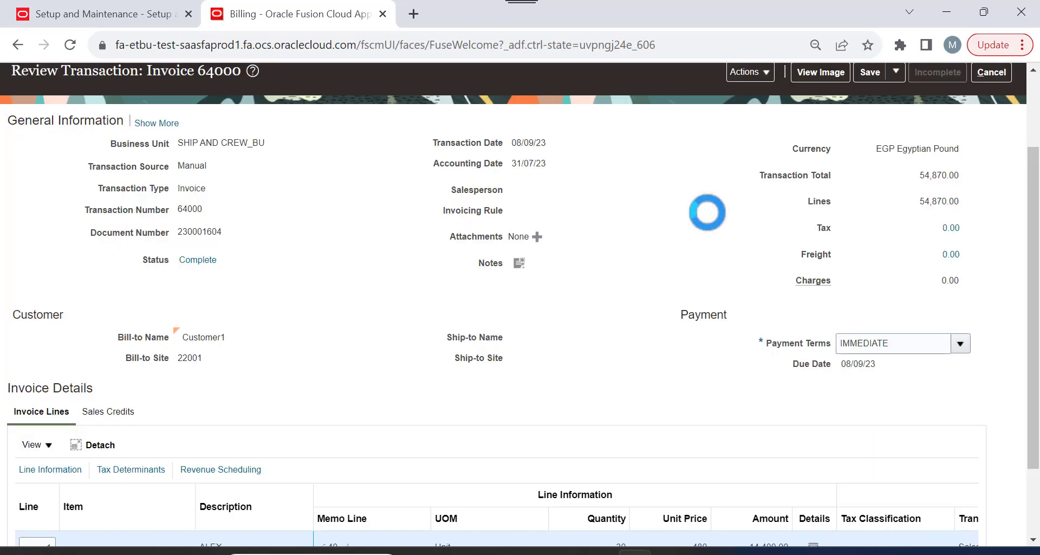
Open a Credit Transaction for the posted invoice and examine its credit memo fields and the line credit percentage and amount entries.
left_click(761, 177)
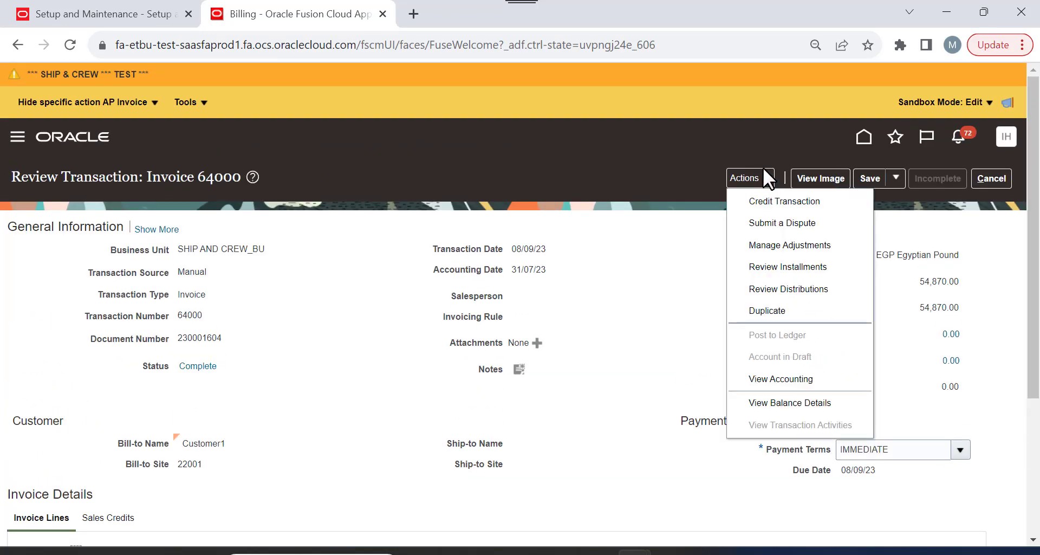
left_click(784, 202)
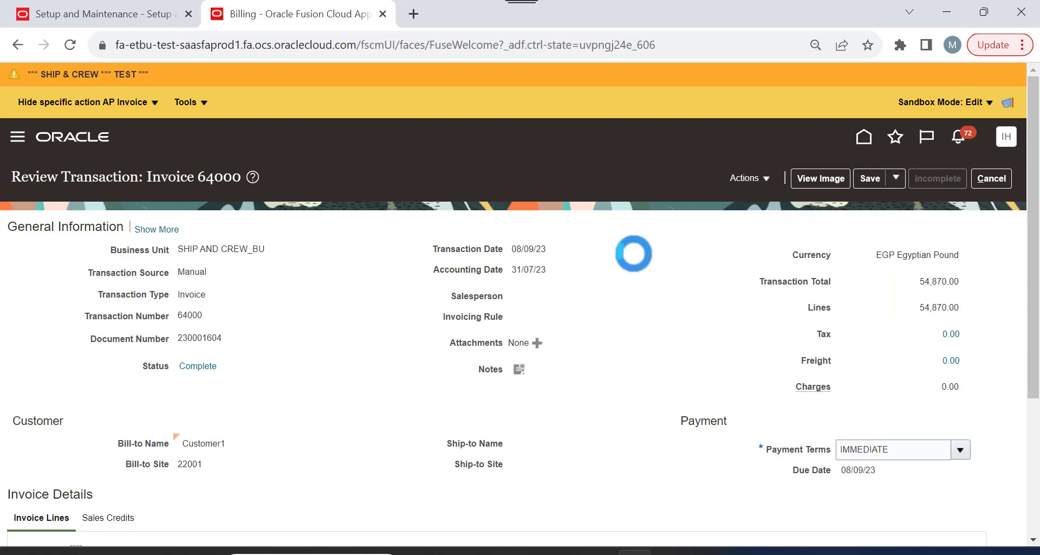
scroll(633, 252, "down", 5)
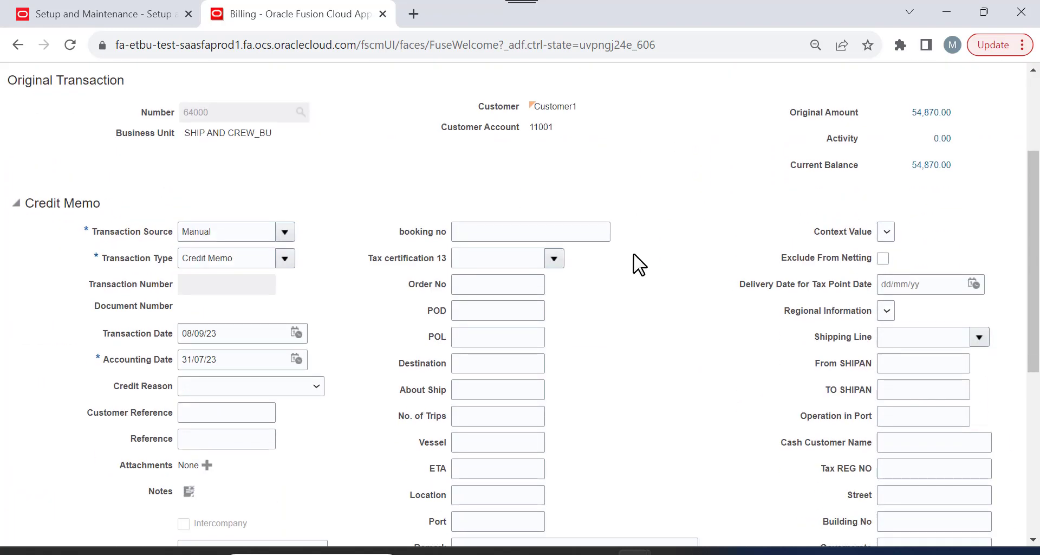
scroll(320, 347, "down", 2)
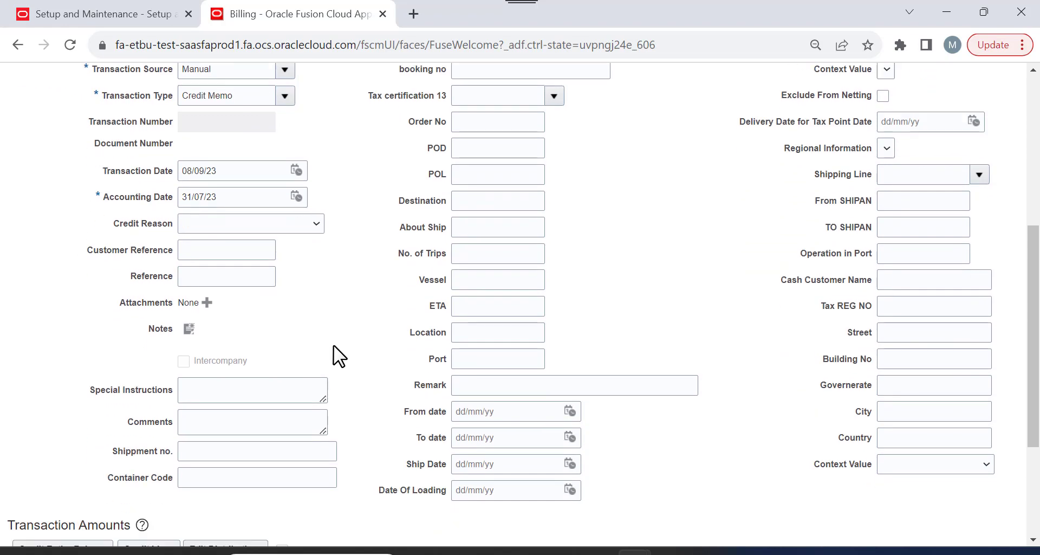
scroll(375, 258, "down", 4)
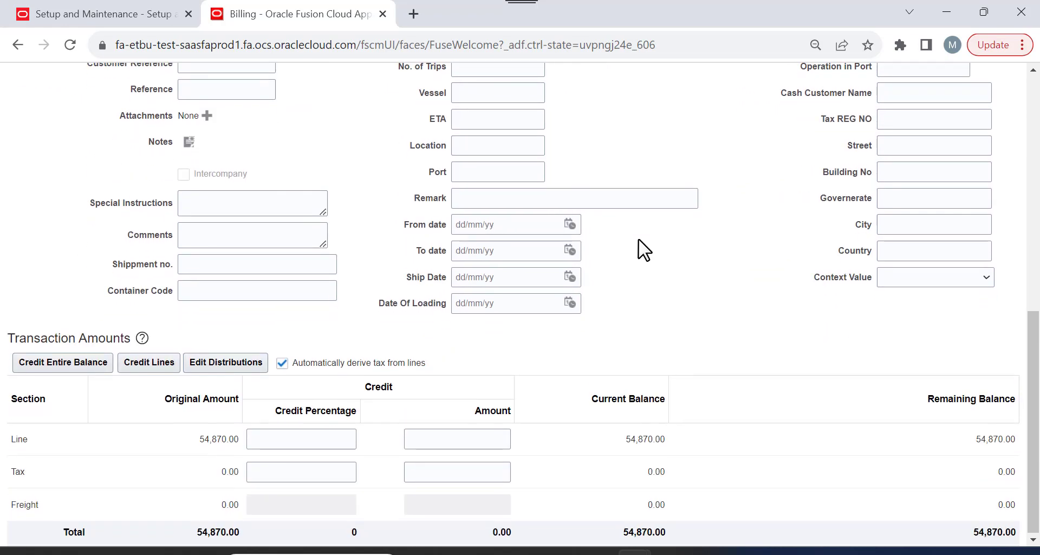
left_click(300, 440)
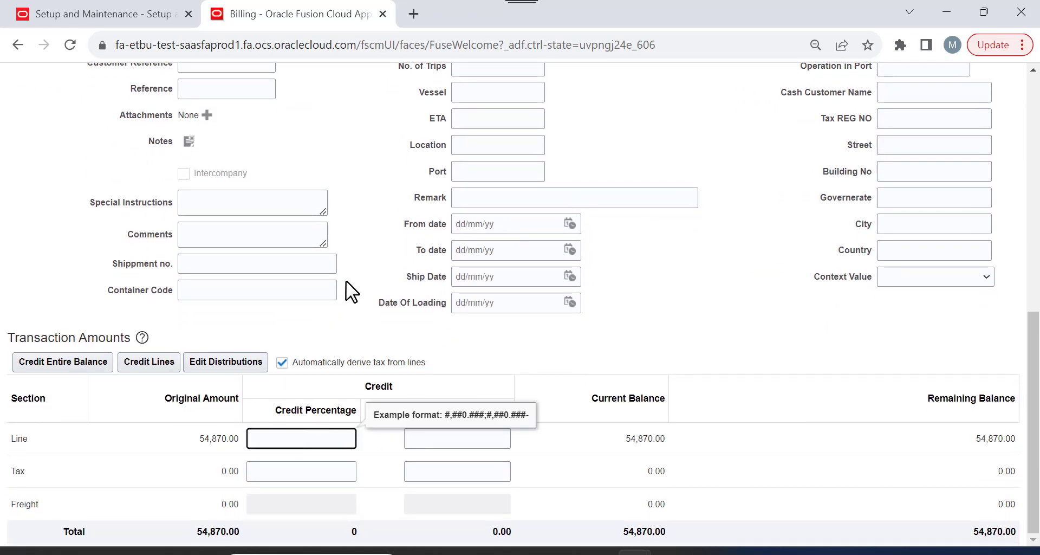
scroll(346, 279, "up", 5)
scroll(346, 279, "up", 2)
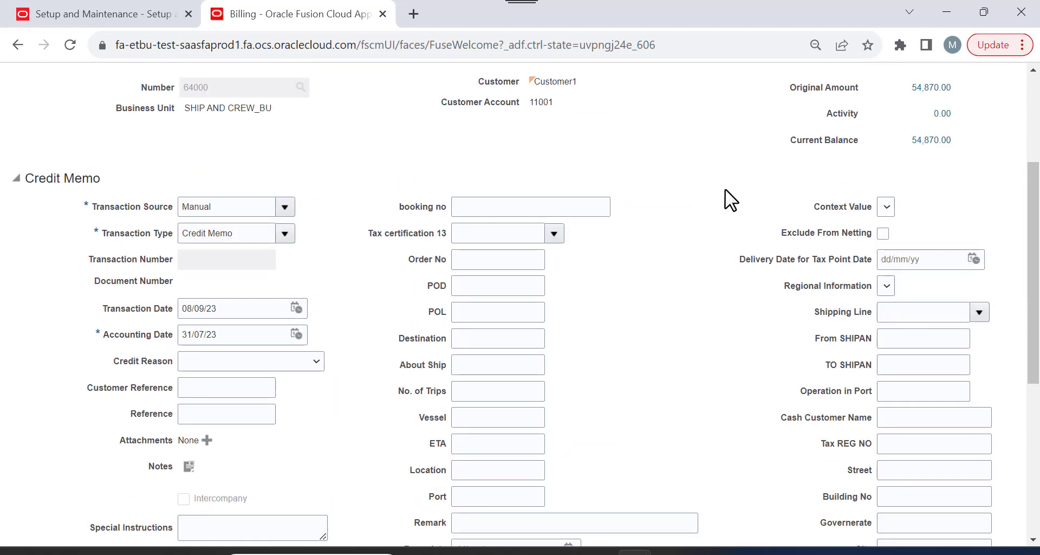
Set the credit memo's credit reason to Duplicate billing.
scroll(724, 189, "up", 2)
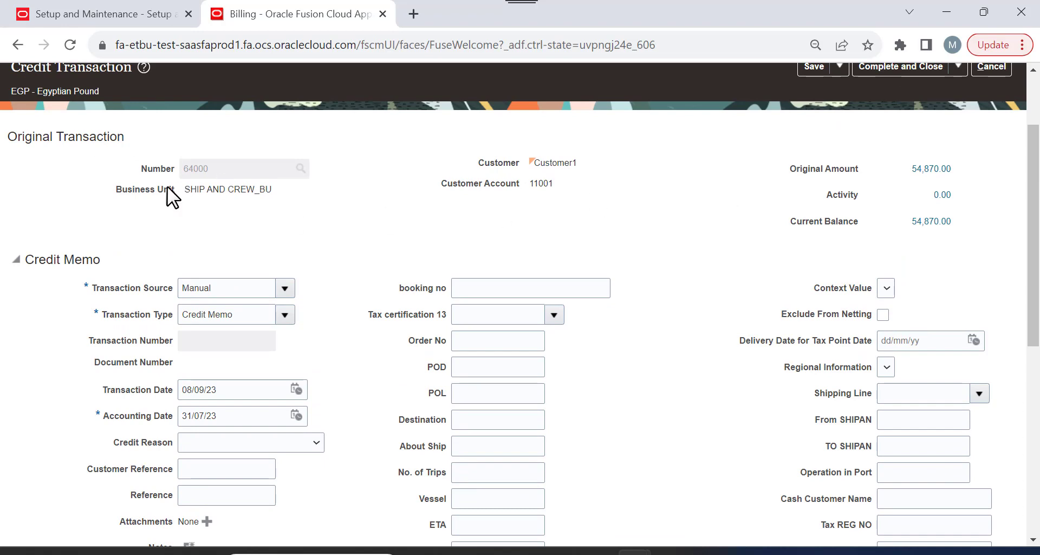
scroll(342, 228, "down", 4)
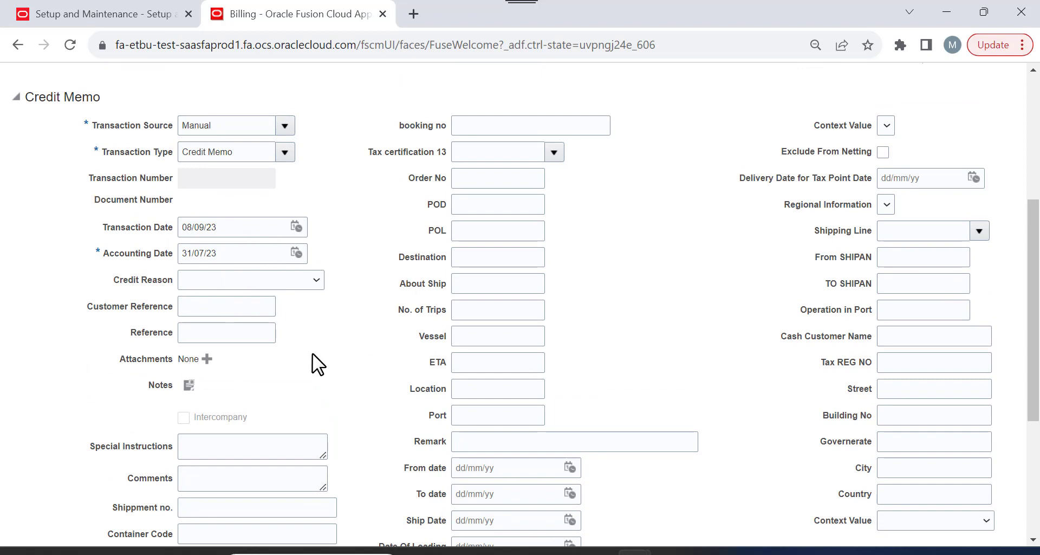
scroll(313, 355, "down", 2)
left_click(252, 199)
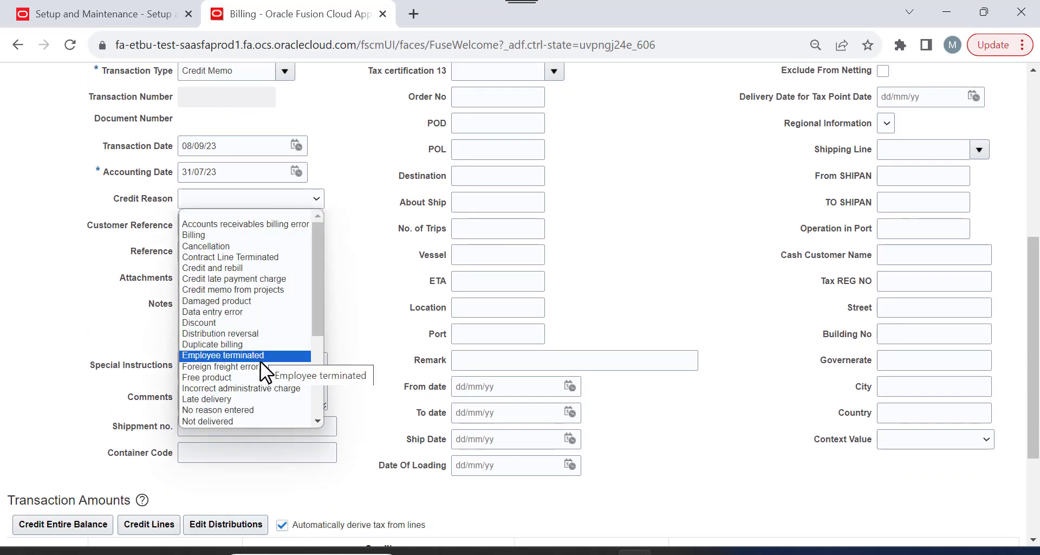
left_click(249, 344)
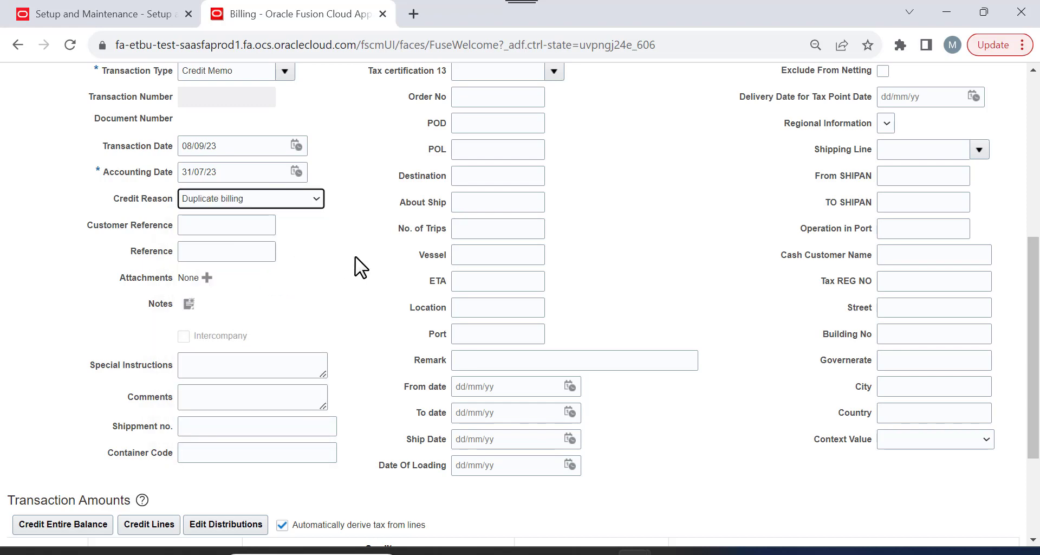
Set the credit percentage for the invoice's Line section to 50 in the transaction amounts.
scroll(355, 255, "down", 3)
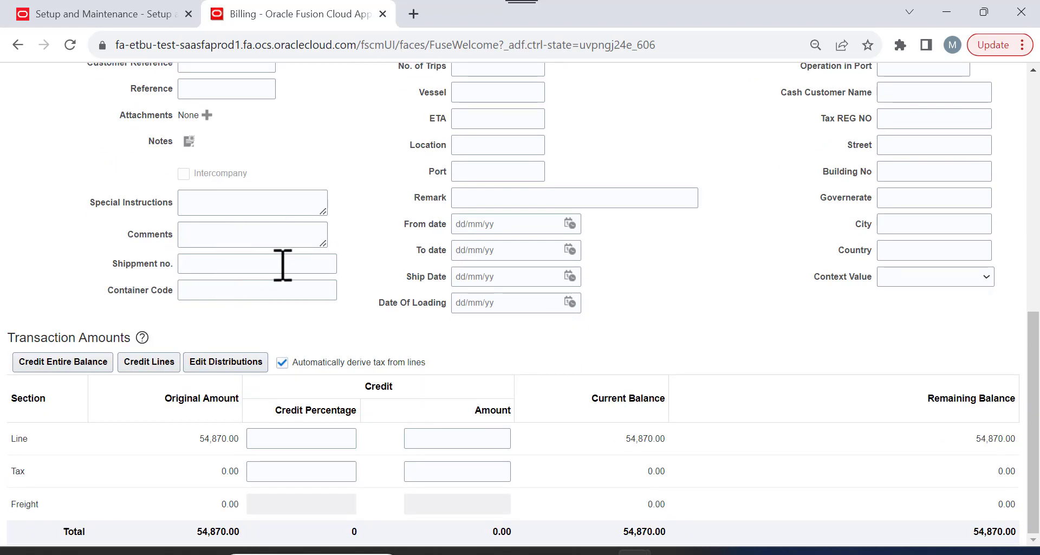
scroll(769, 252, "up", 1)
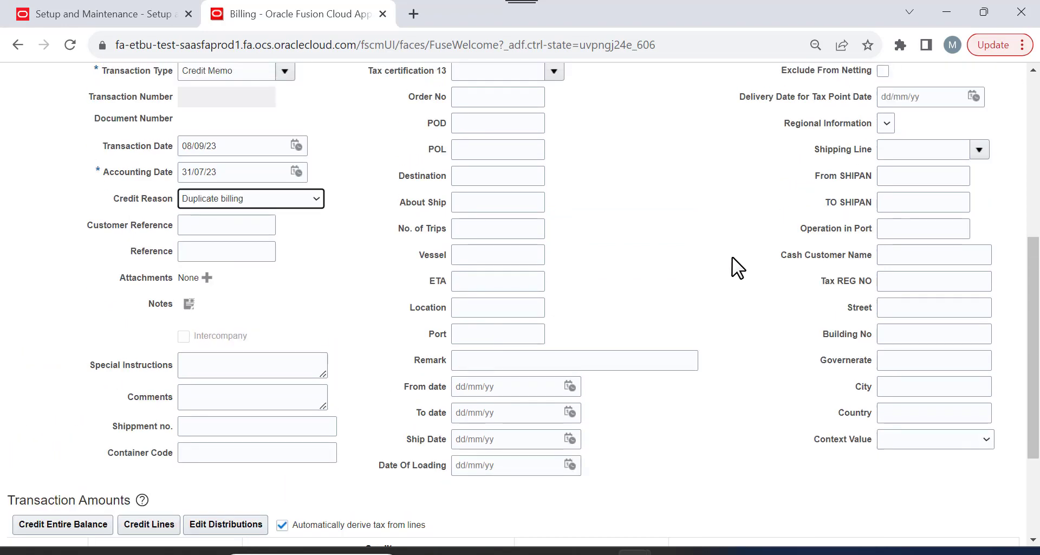
scroll(730, 224, "up", 1)
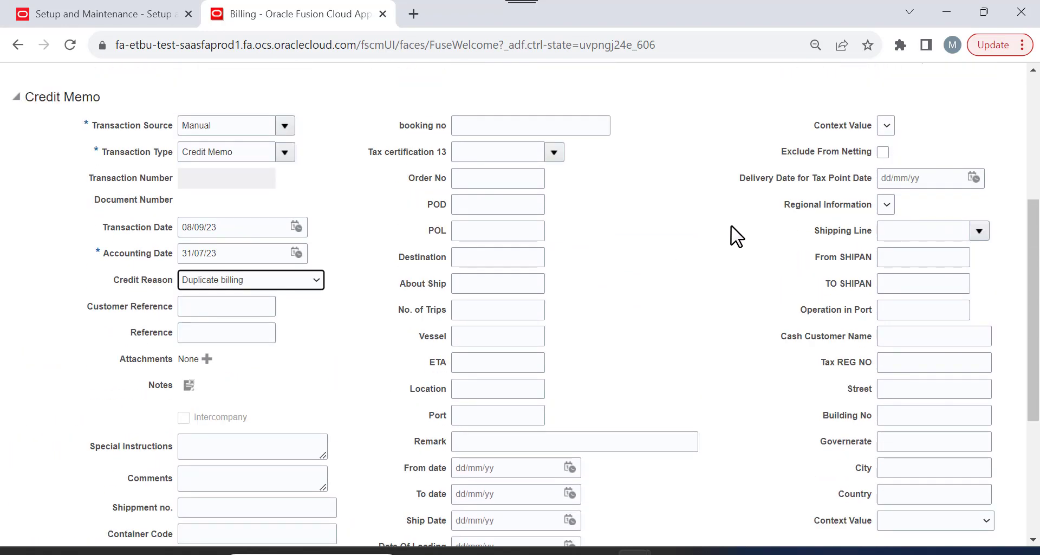
scroll(680, 225, "down", 3)
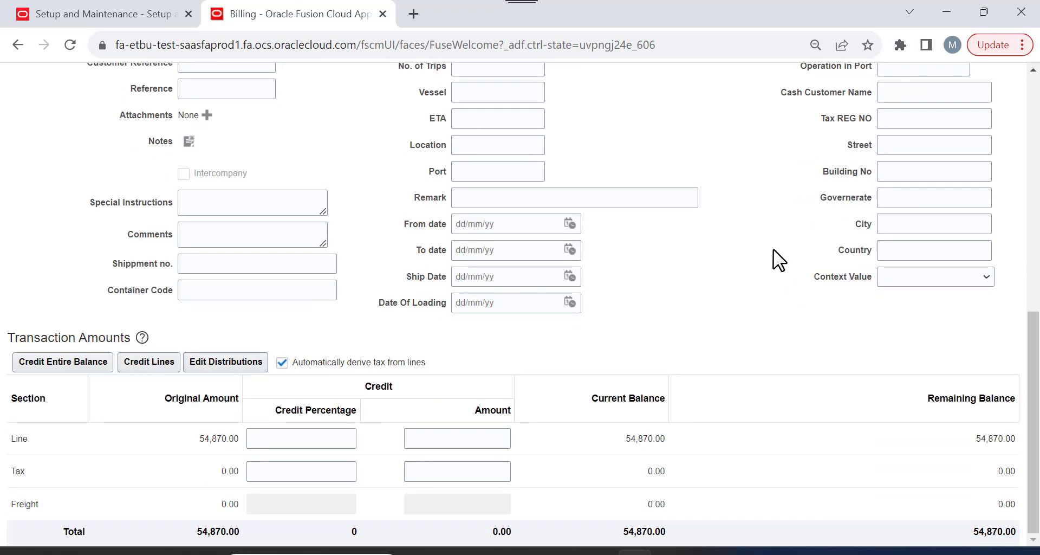
left_click(309, 439)
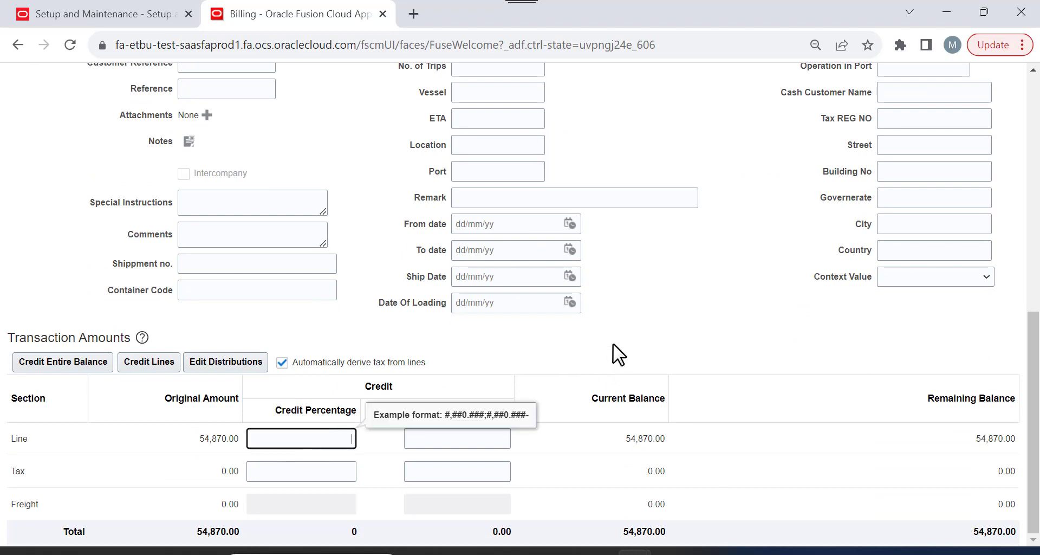
left_click(595, 370)
left_click(301, 438)
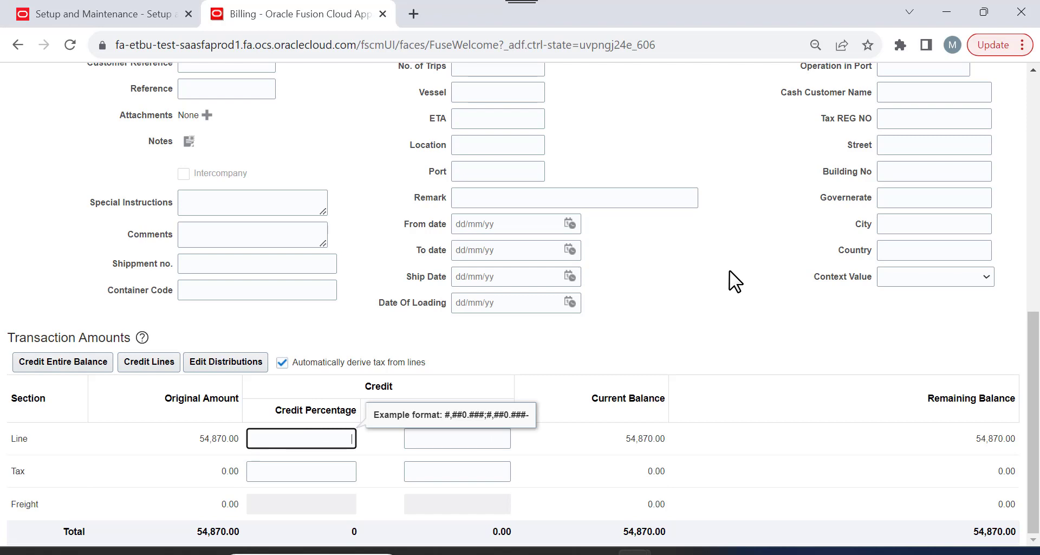
type("50")
key("Tab")
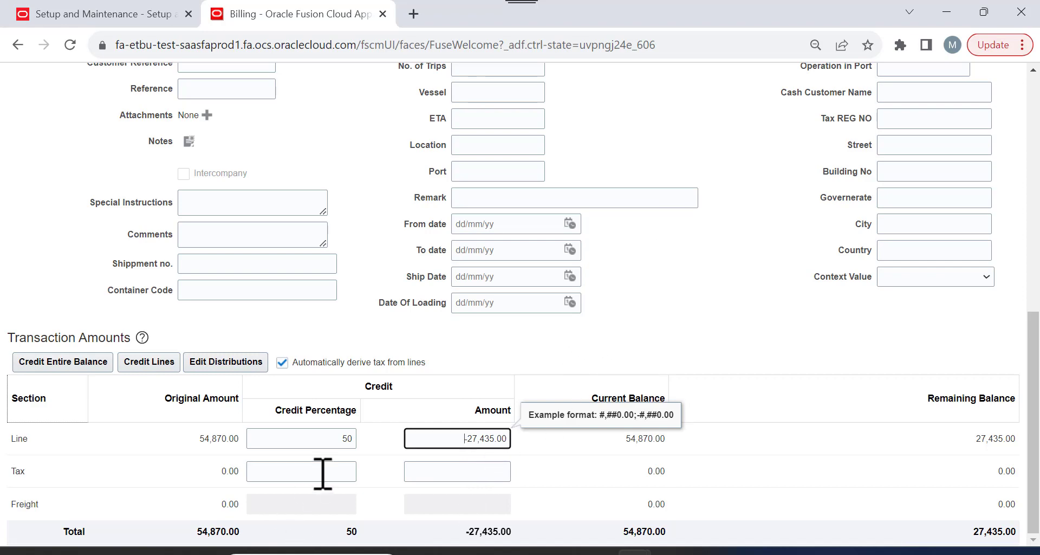
Save the credit memo and complete it with the Complete and Review option.
scroll(672, 320, "up", 5)
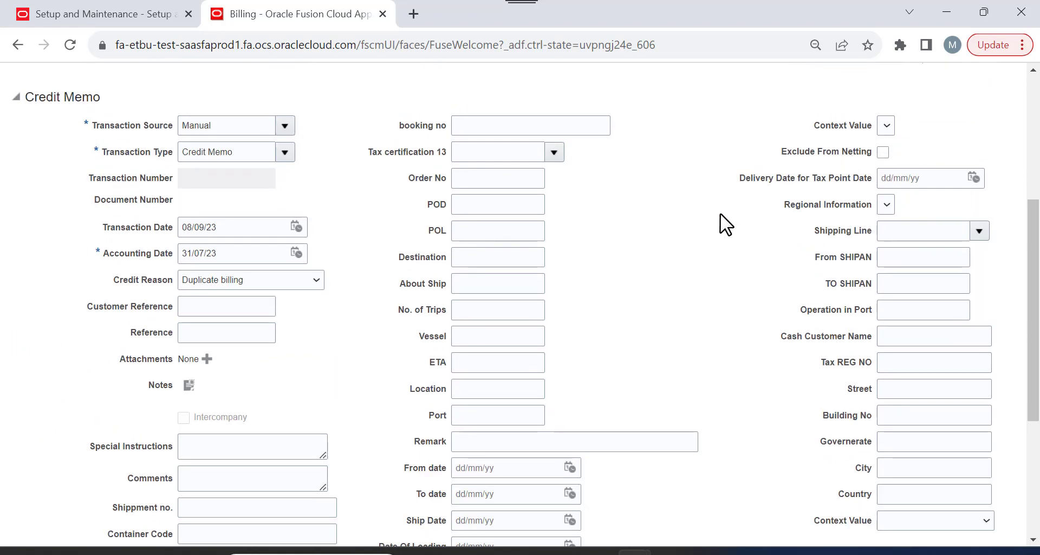
scroll(720, 212, "down", 5)
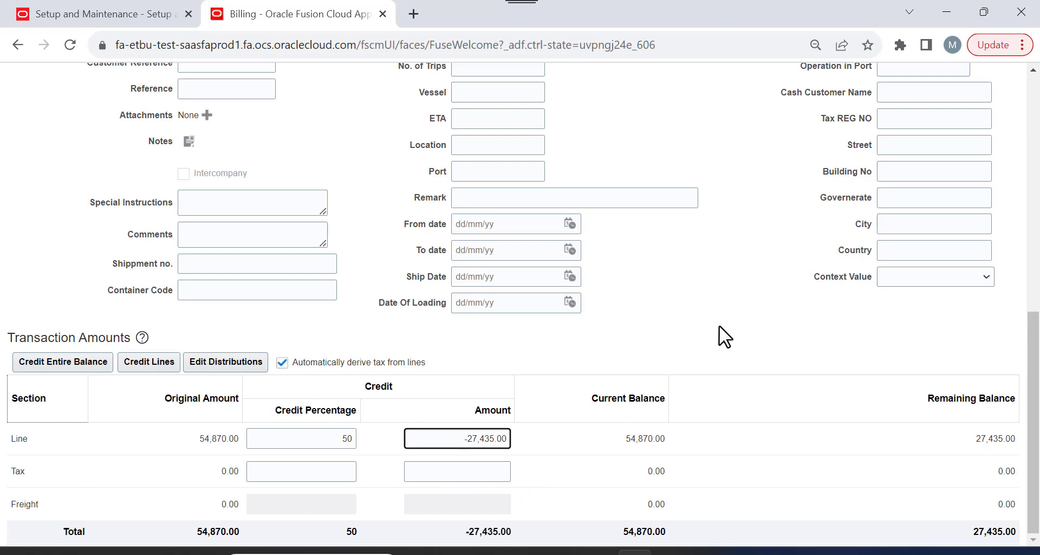
scroll(720, 324, "up", 10)
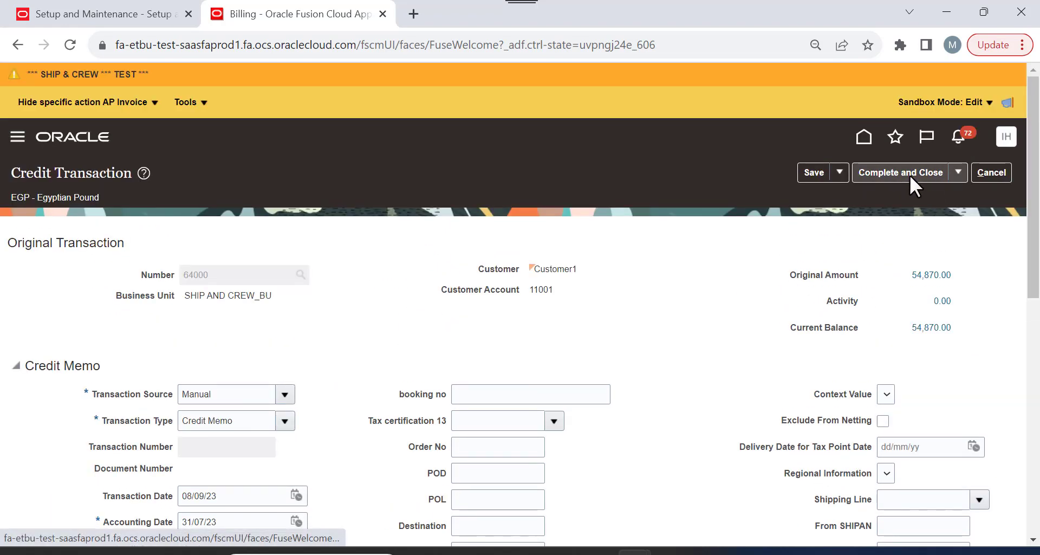
left_click(815, 173)
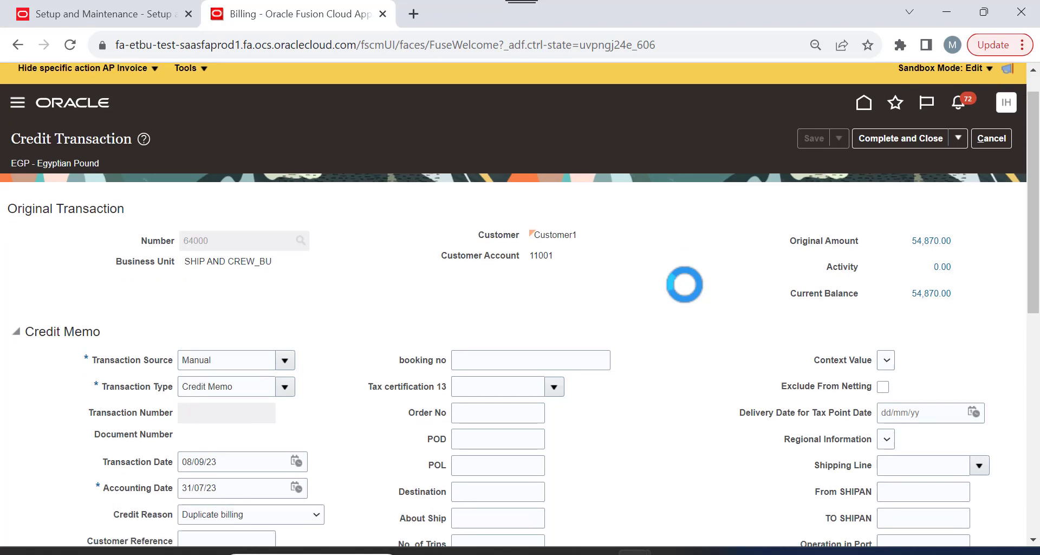
scroll(684, 284, "down", 8)
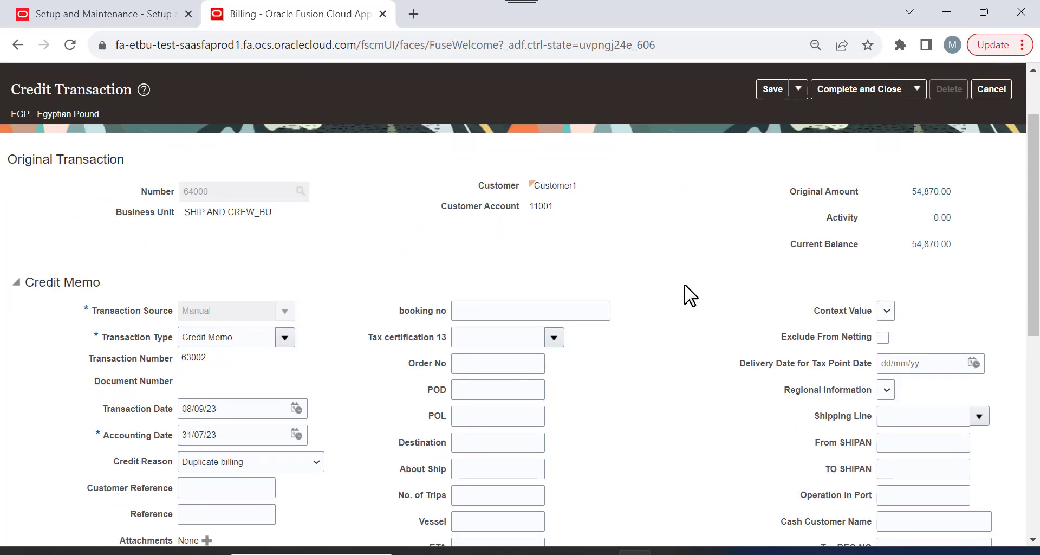
scroll(684, 284, "up", 5)
scroll(684, 284, "up", 4)
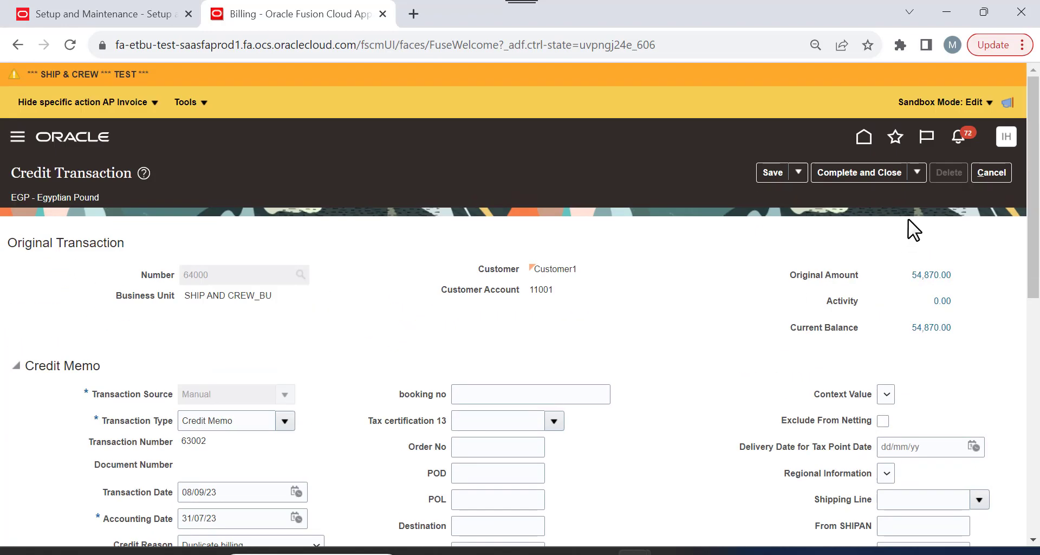
left_click(912, 172)
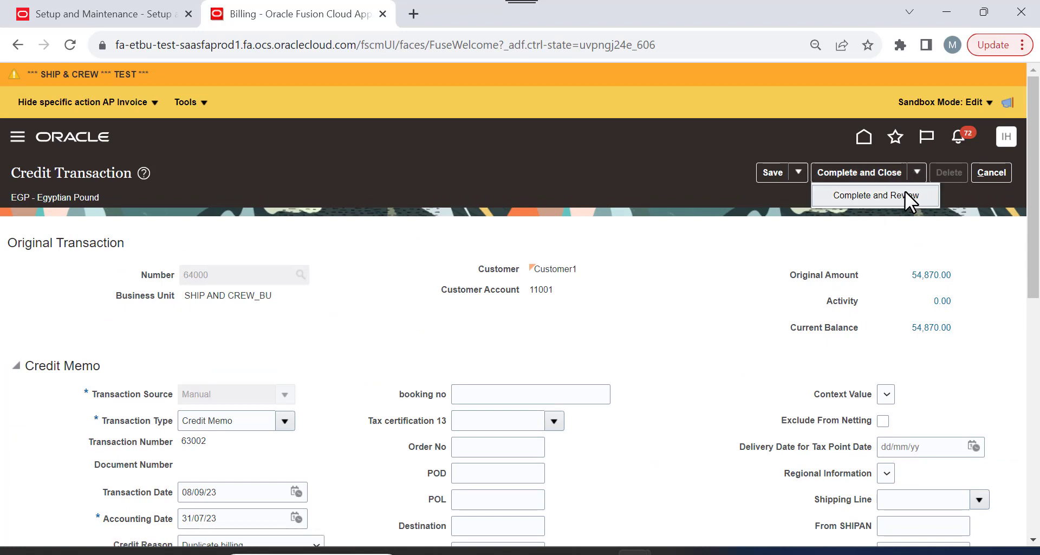
left_click(905, 193)
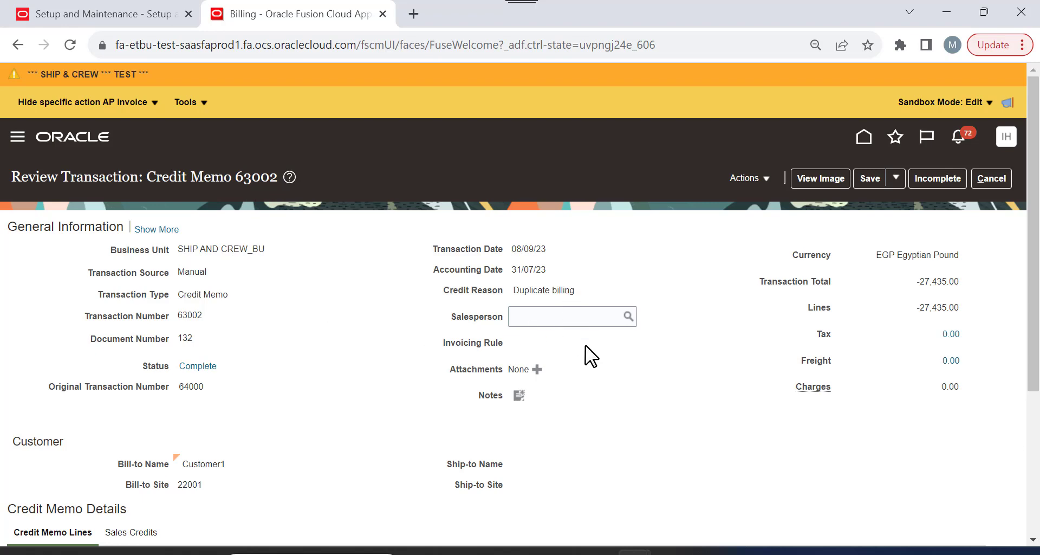
Review the completed credit memo's lines and copy its original transaction number.
scroll(588, 347, "down", 4)
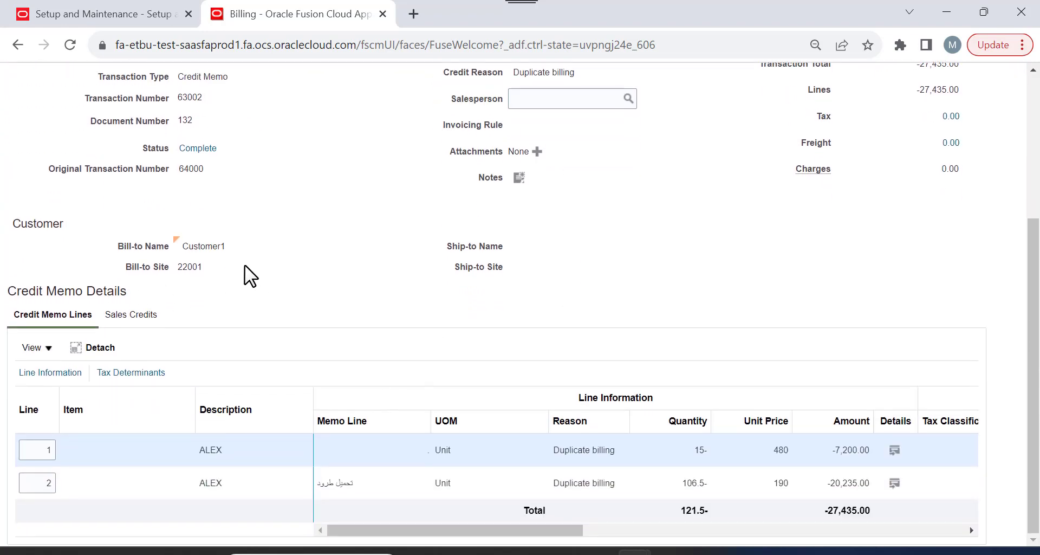
scroll(357, 249, "up", 2)
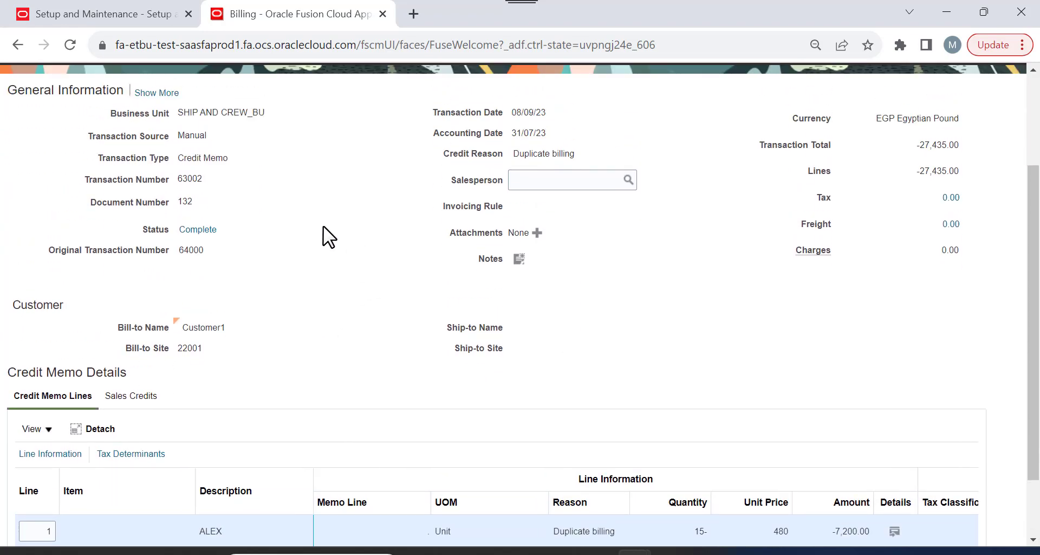
double_click(192, 249)
right_click(196, 250)
left_click(223, 265)
scroll(596, 292, "up", 3)
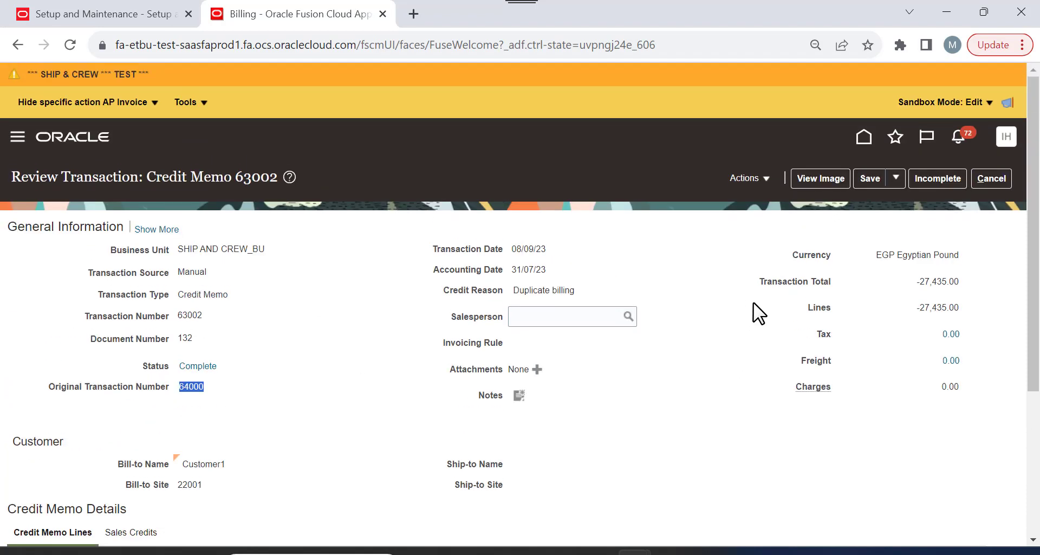
Post the credit memo to the ledger and leave its review page without saving further changes.
left_click(762, 178)
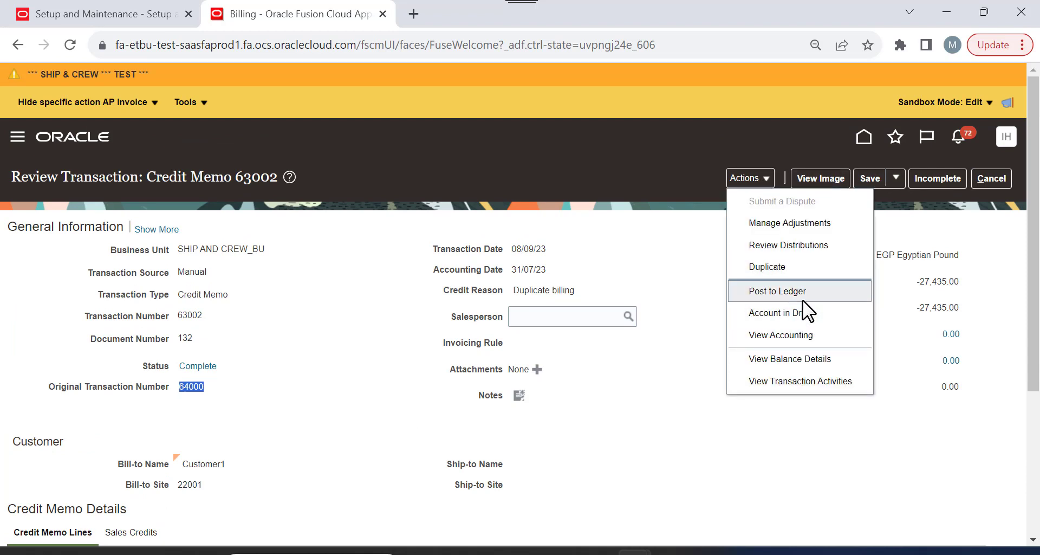
left_click(802, 298)
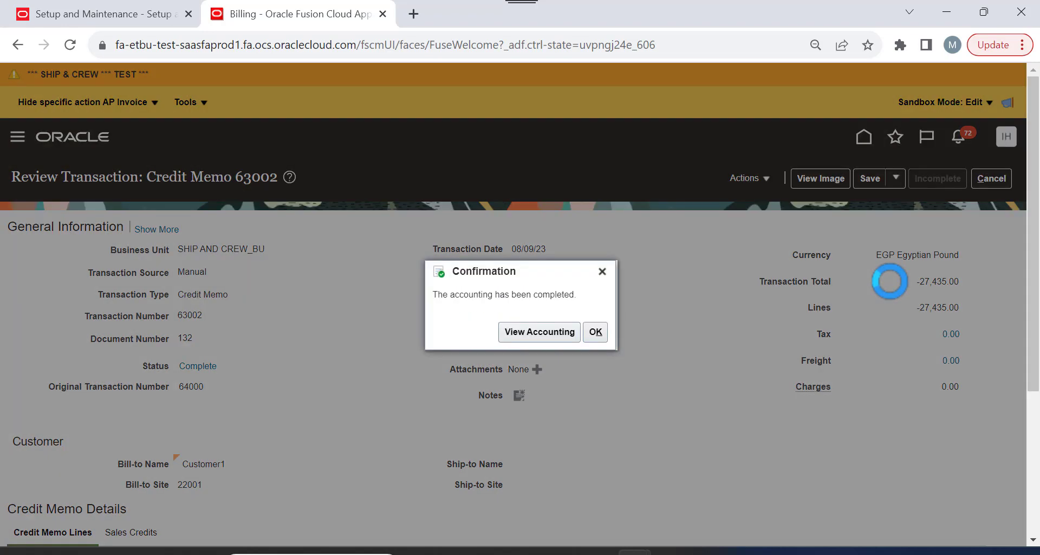
left_click(593, 330)
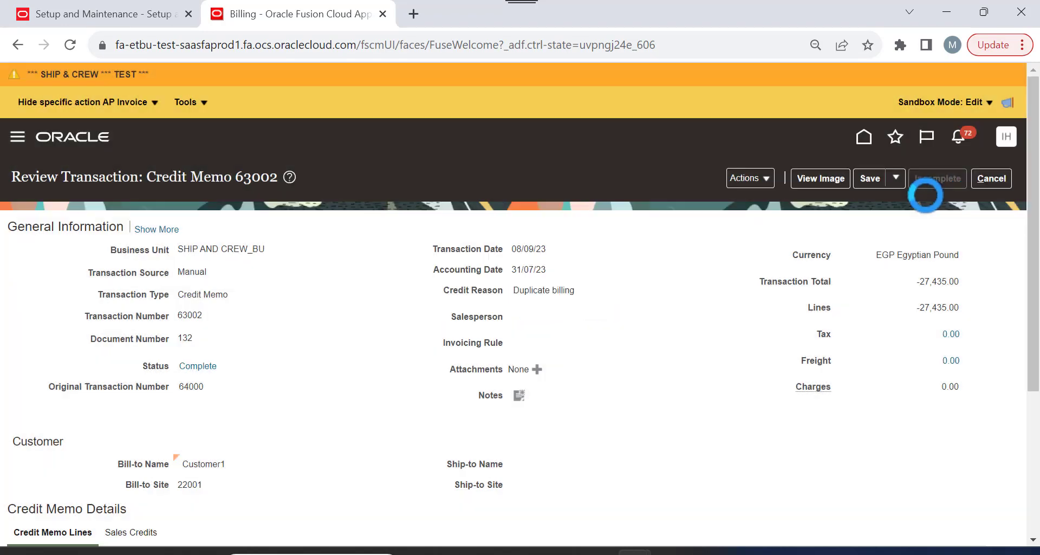
left_click(982, 177)
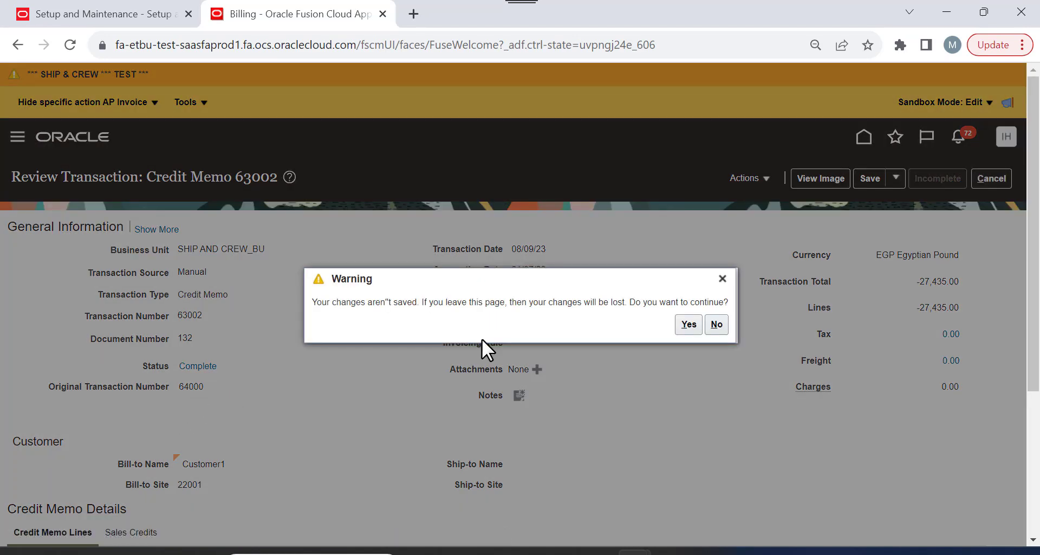
left_click(684, 324)
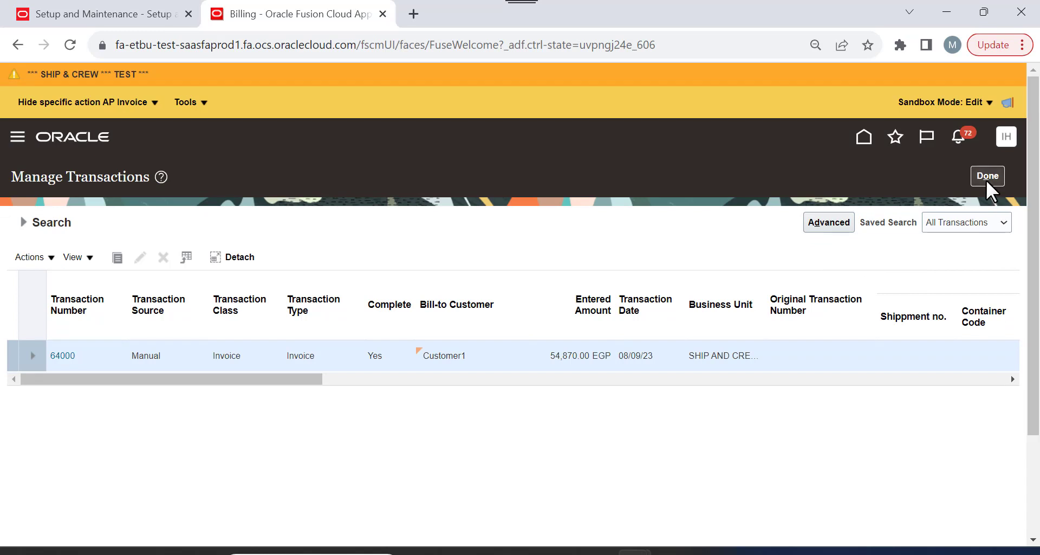
Close the transaction list, search billing by the original transaction number, and reopen the credited invoice.
left_click(987, 176)
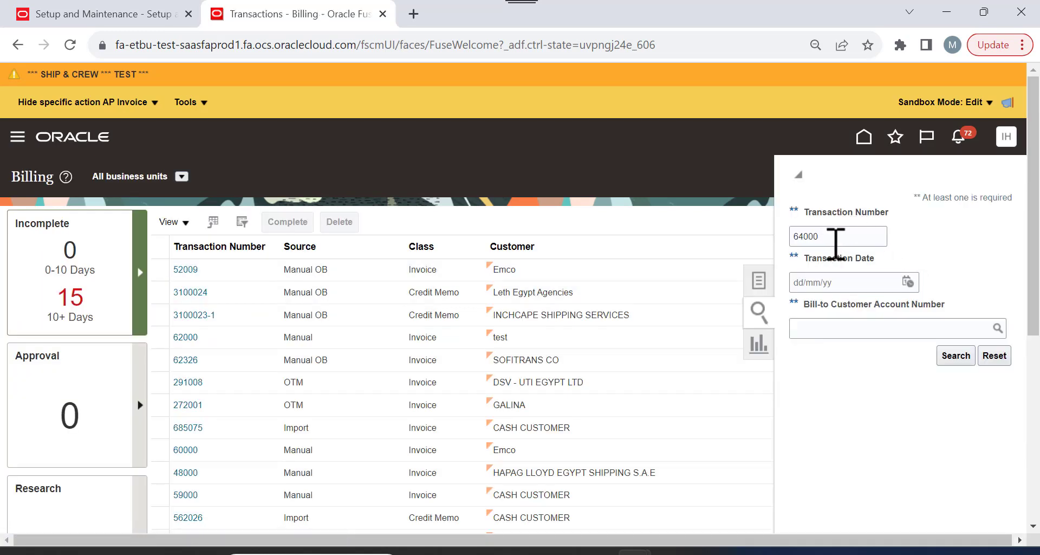
left_click(956, 358)
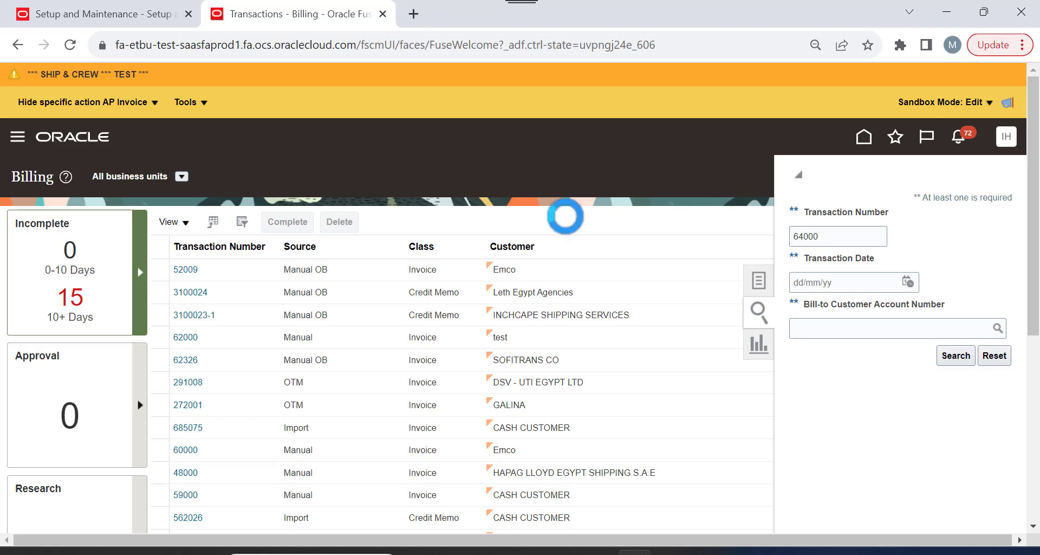
left_click(62, 356)
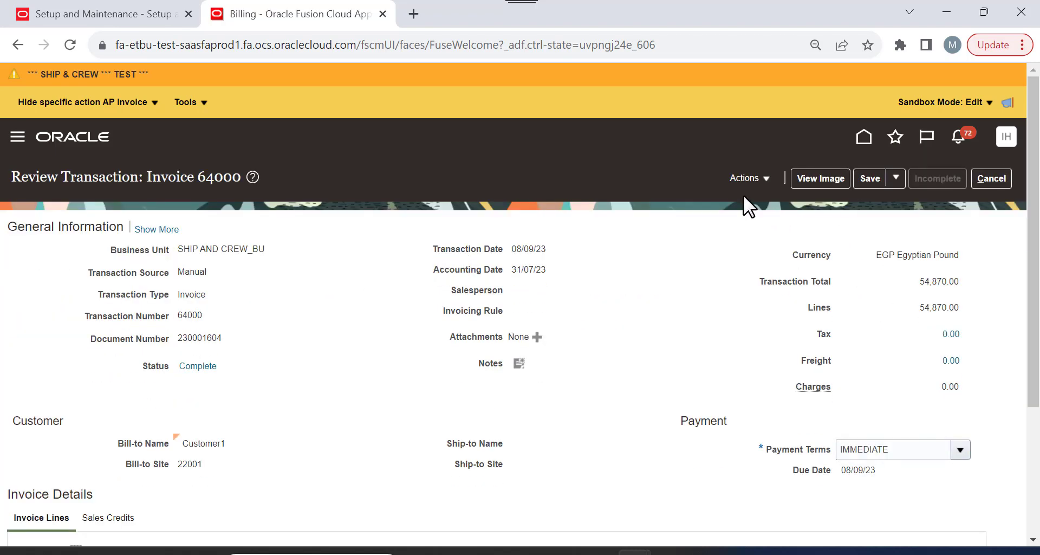
View the invoice's balance details and examine the Credits/Refunds row and the balance in entered currency.
left_click(745, 180)
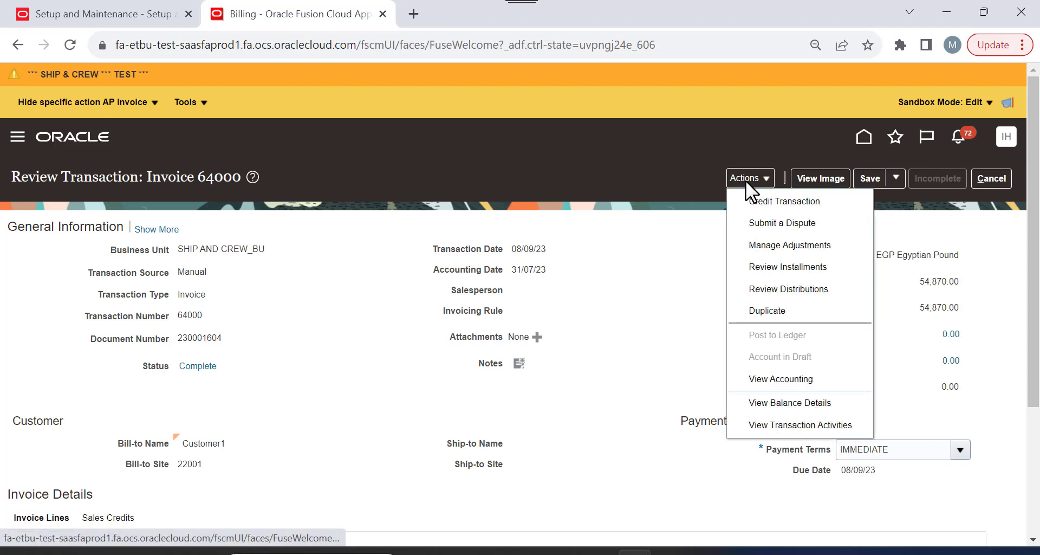
left_click(837, 408)
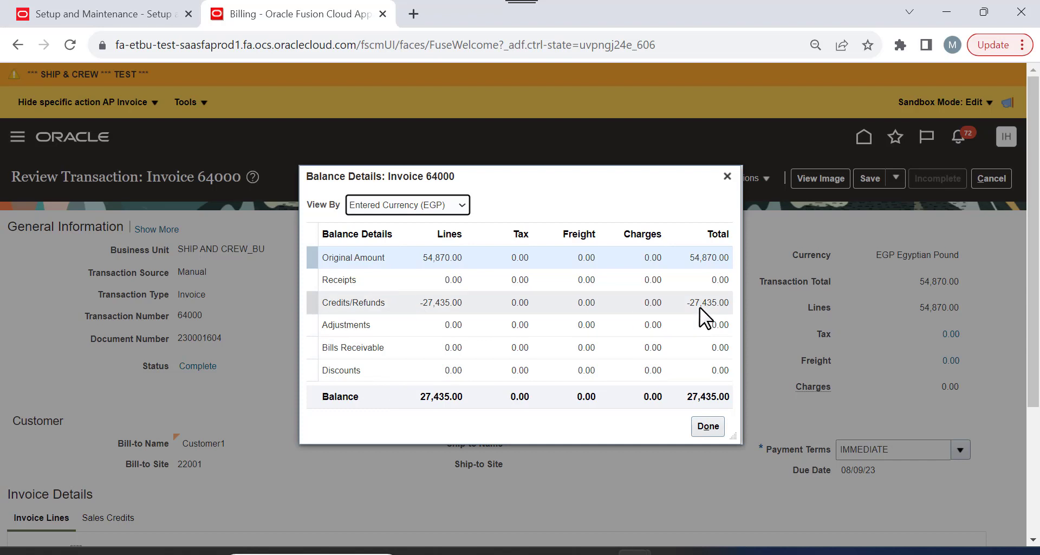
left_click(396, 302)
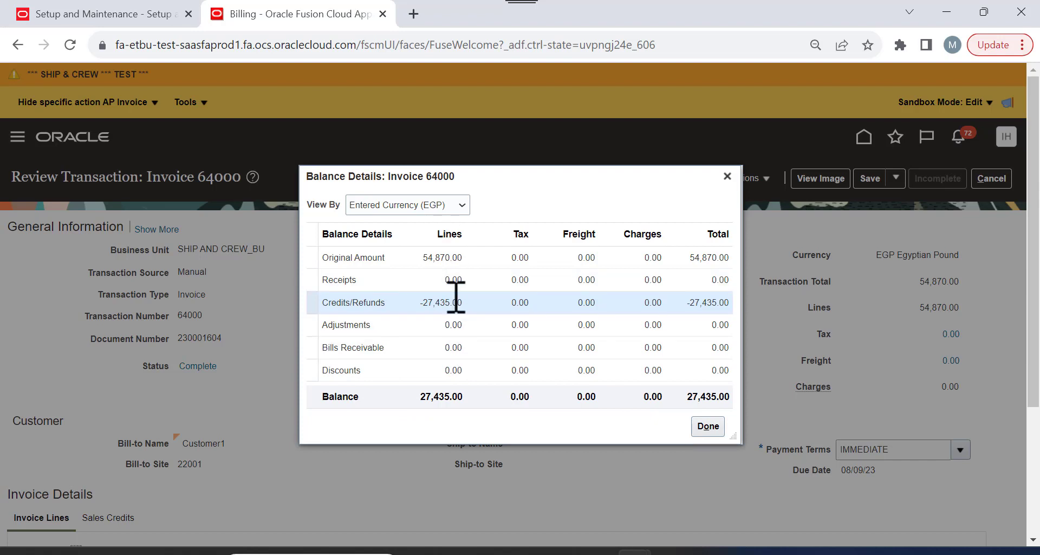
left_click(707, 428)
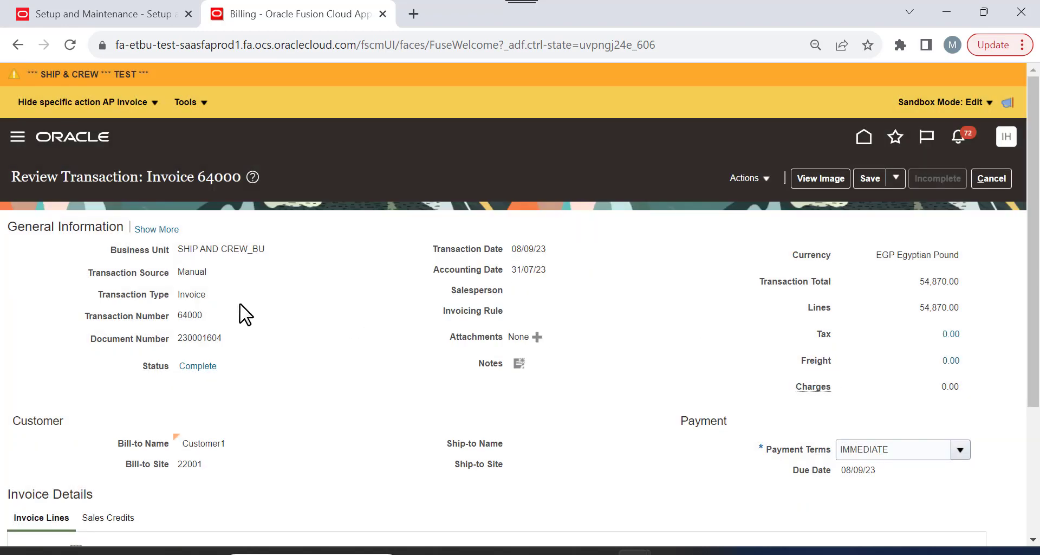
Show the full general information of the credited invoice and examine its customer details and invoice lines.
left_click(146, 230)
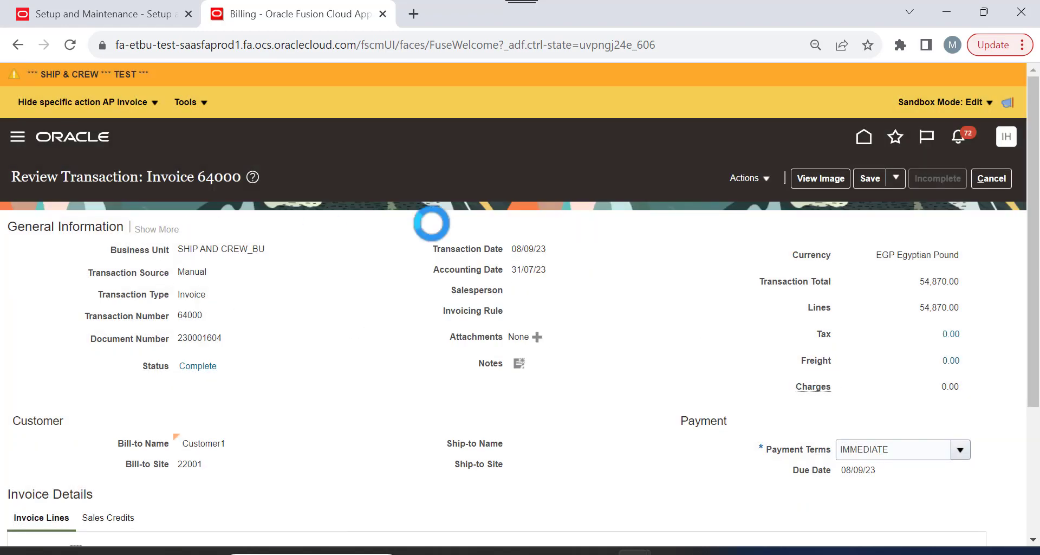
scroll(362, 326, "down", 4)
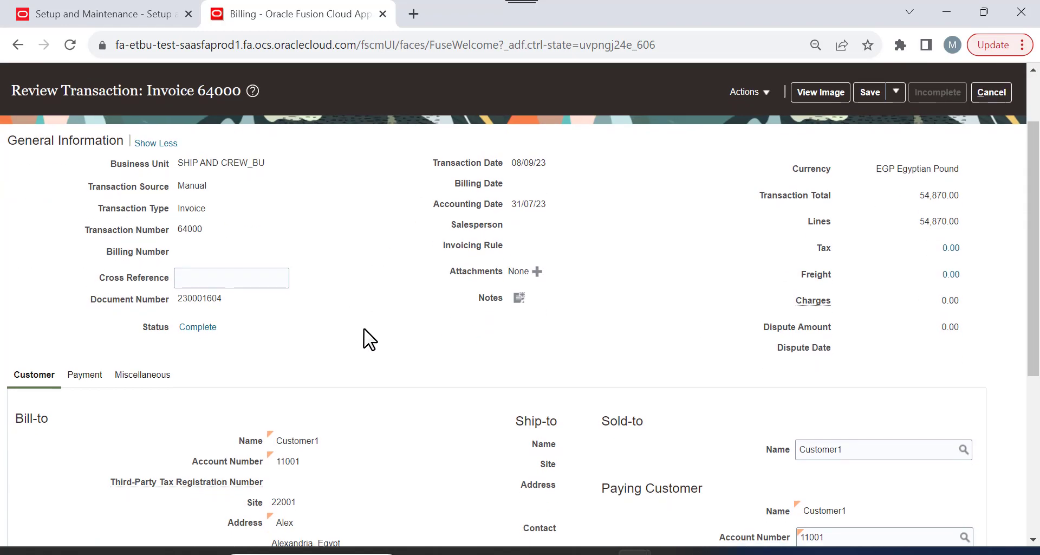
scroll(364, 329, "down", 3)
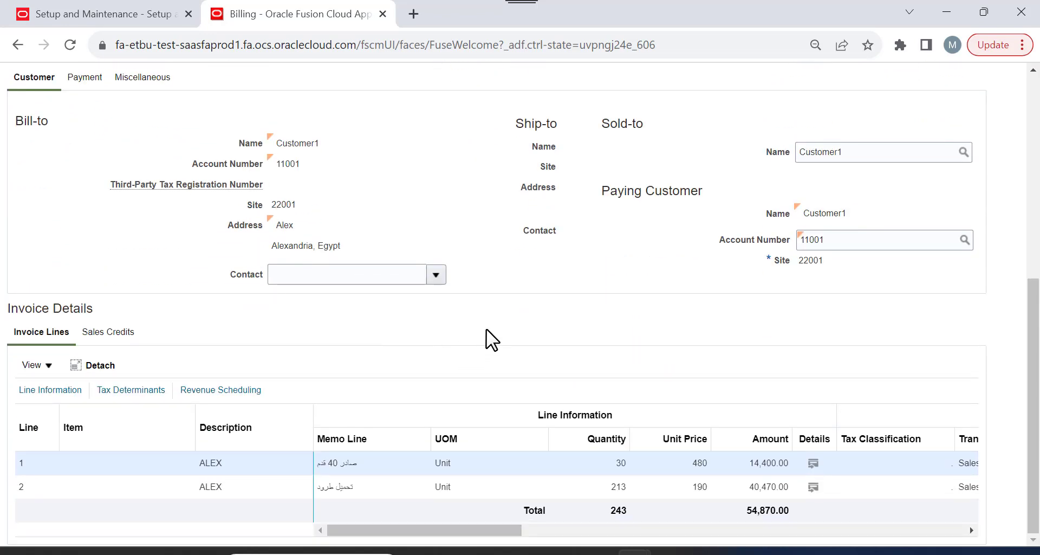
scroll(486, 327, "up", 7)
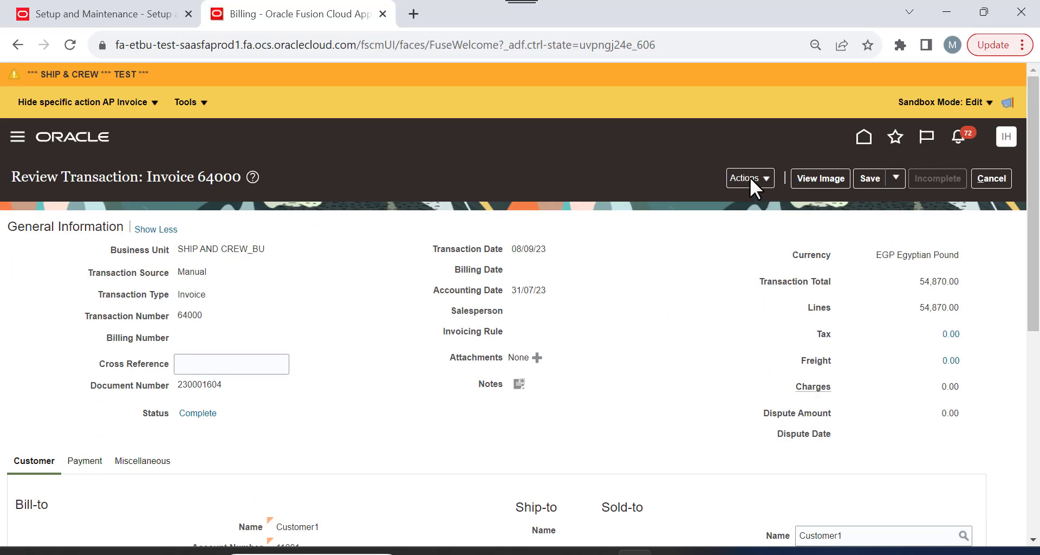
View the invoice's transaction activities, examine the applied credit memo's details and additional information, and close the view.
left_click(756, 187)
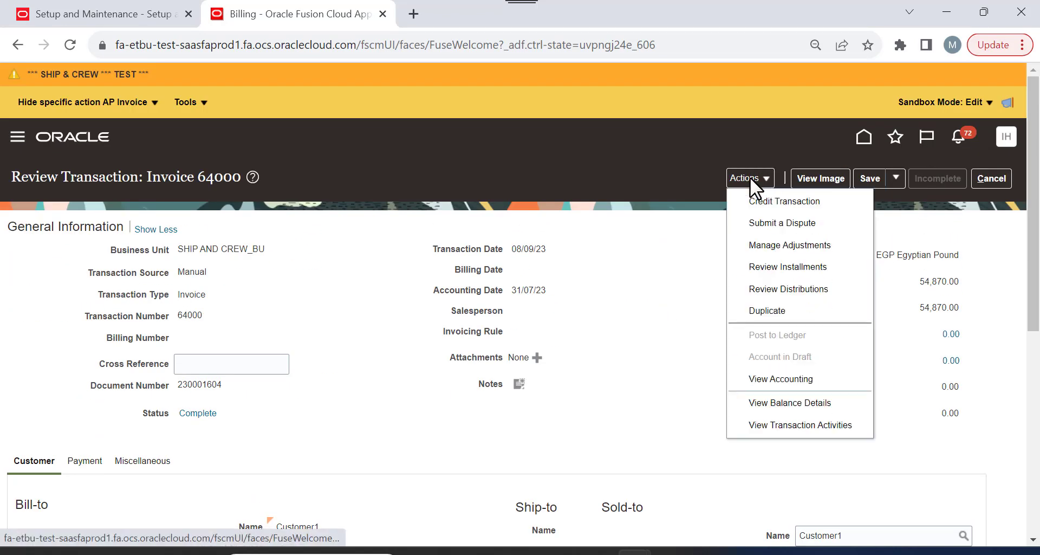
left_click(803, 425)
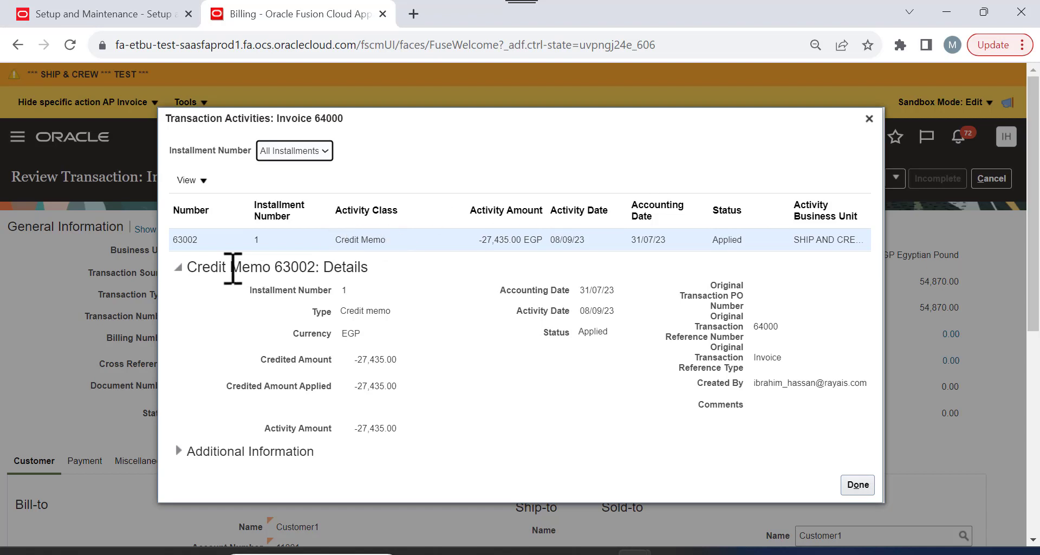
double_click(187, 243)
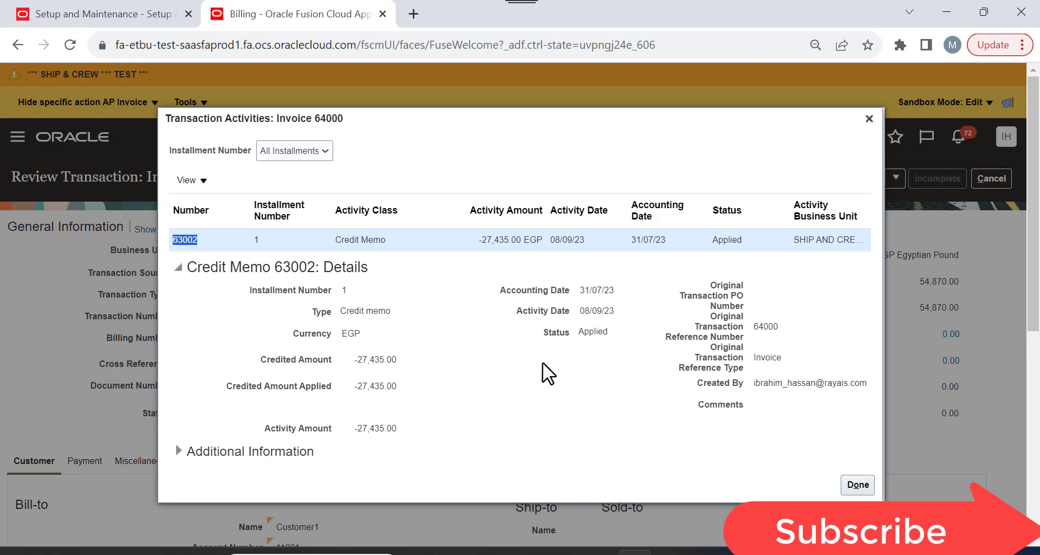
left_click(174, 454)
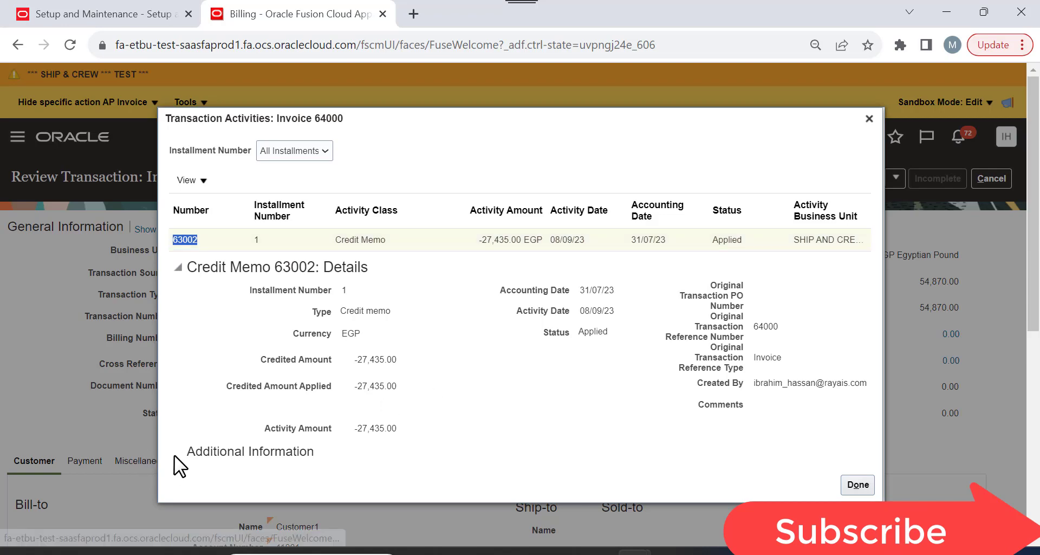
scroll(541, 341, "down", 2)
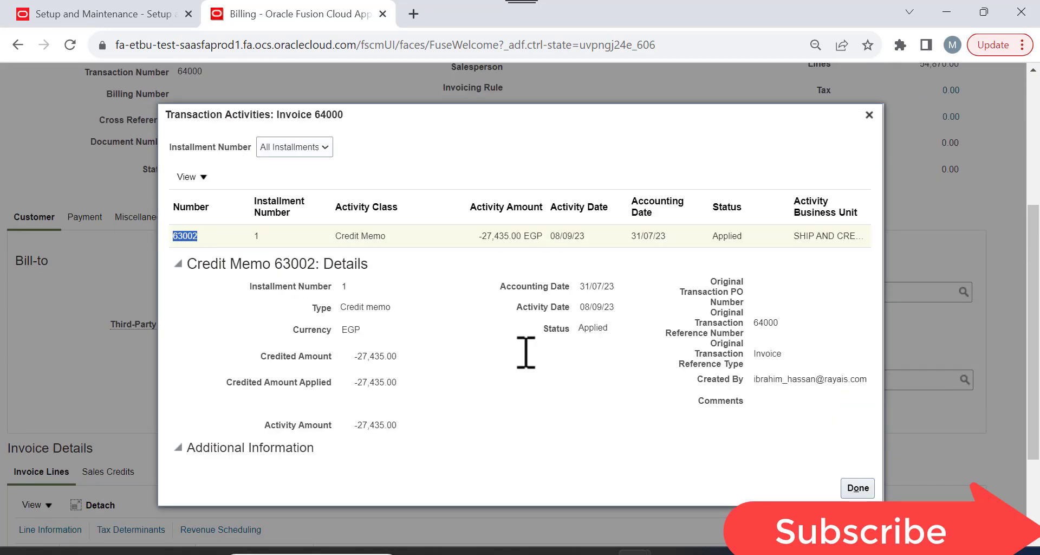
left_click(313, 151)
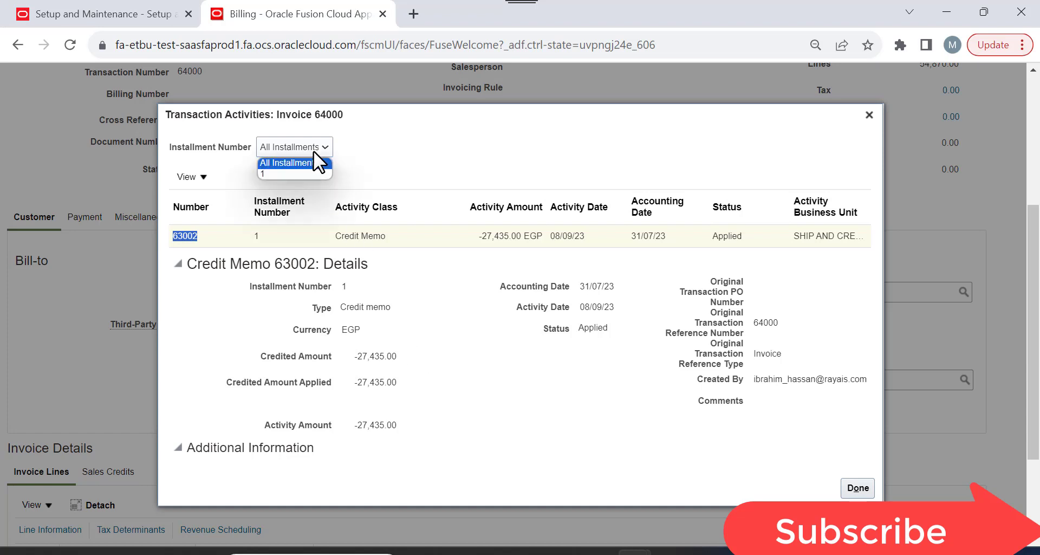
left_click(418, 147)
left_click(857, 487)
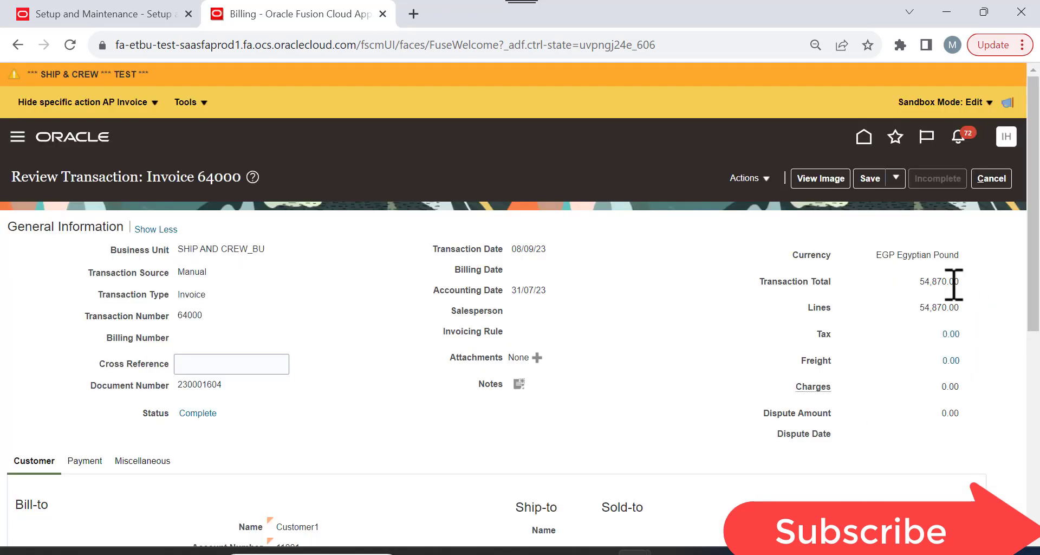
left_click(745, 183)
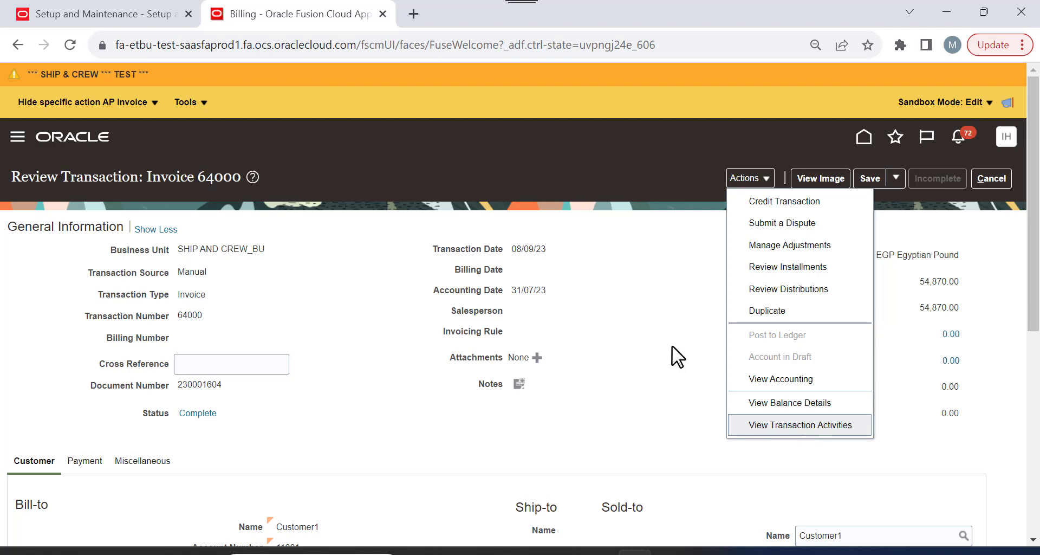
left_click(681, 265)
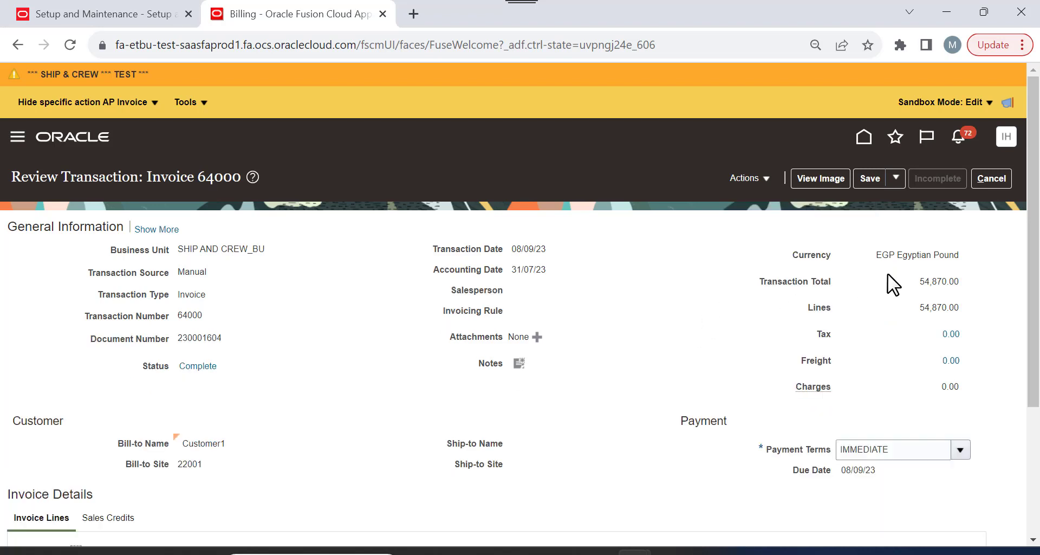
Duplicate the invoice, examine the copied header and lines, and leave the copy without saving it.
left_click(740, 180)
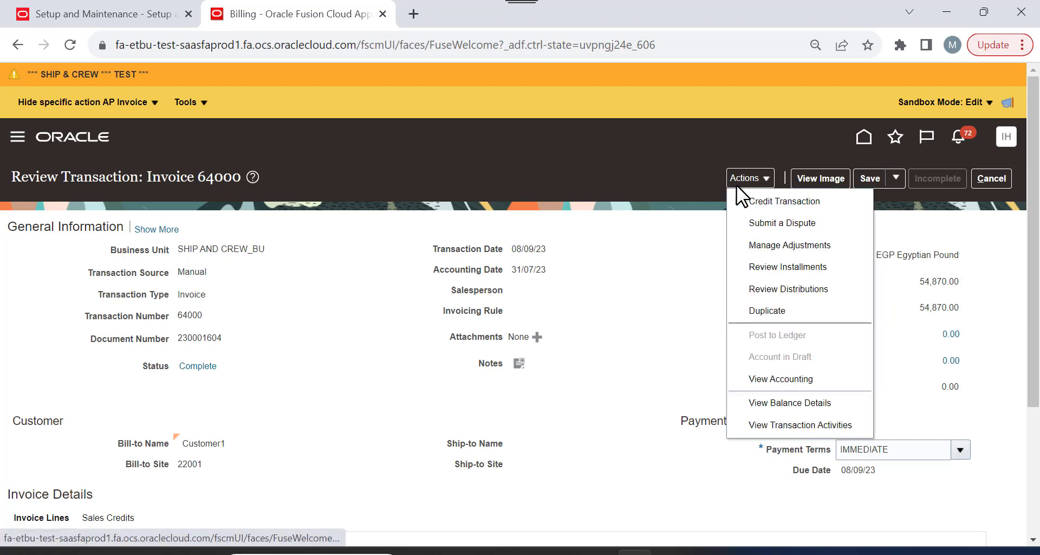
left_click(794, 308)
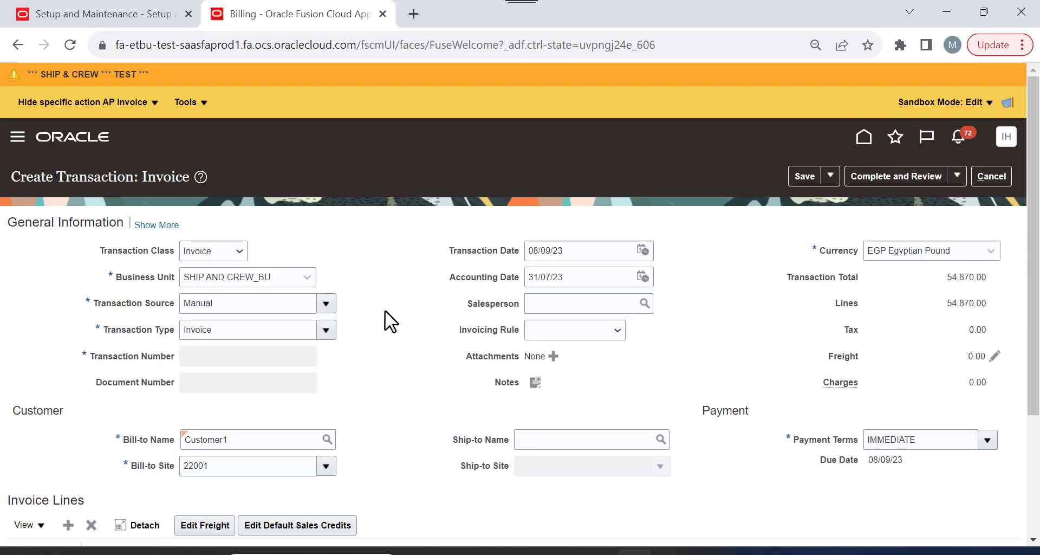
scroll(390, 321, "down", 3)
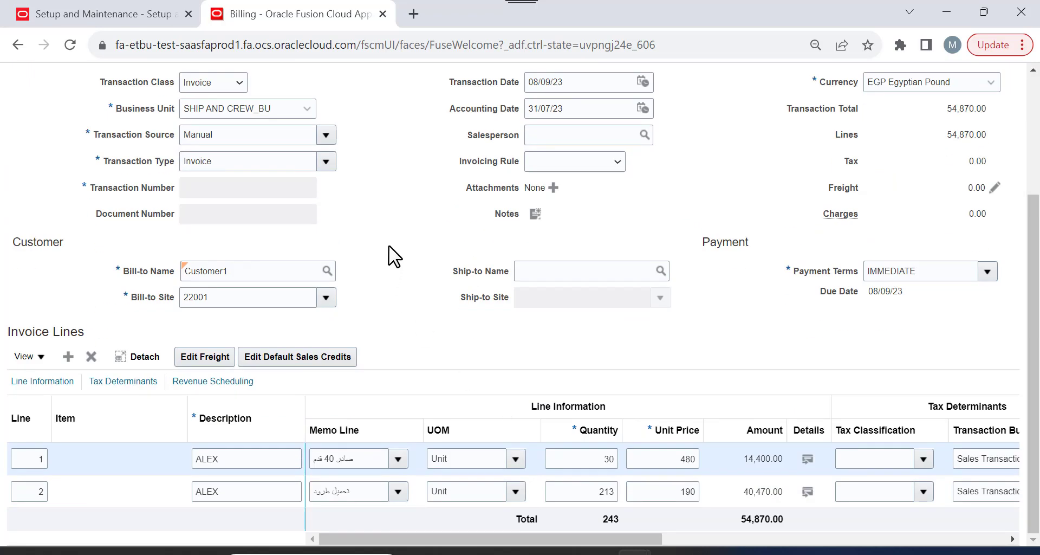
scroll(393, 244, "up", 2)
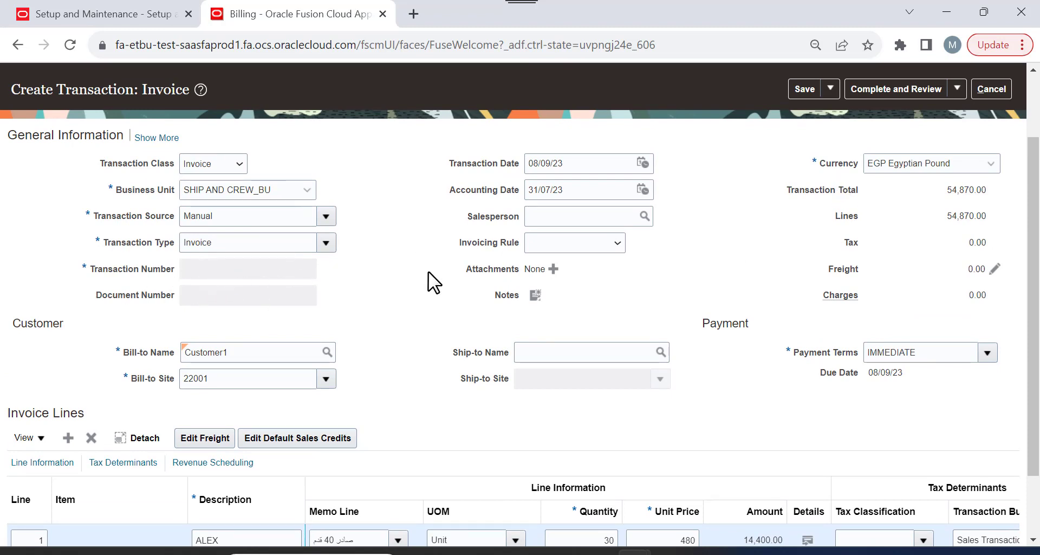
scroll(716, 223, "down", 2)
scroll(717, 223, "up", 2)
scroll(717, 223, "down", 2)
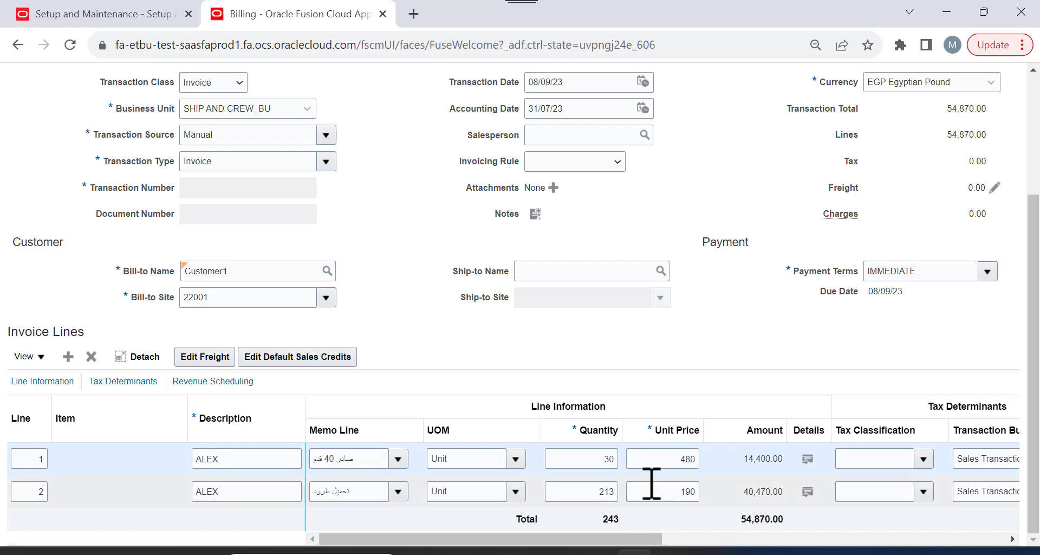
scroll(714, 233, "up", 3)
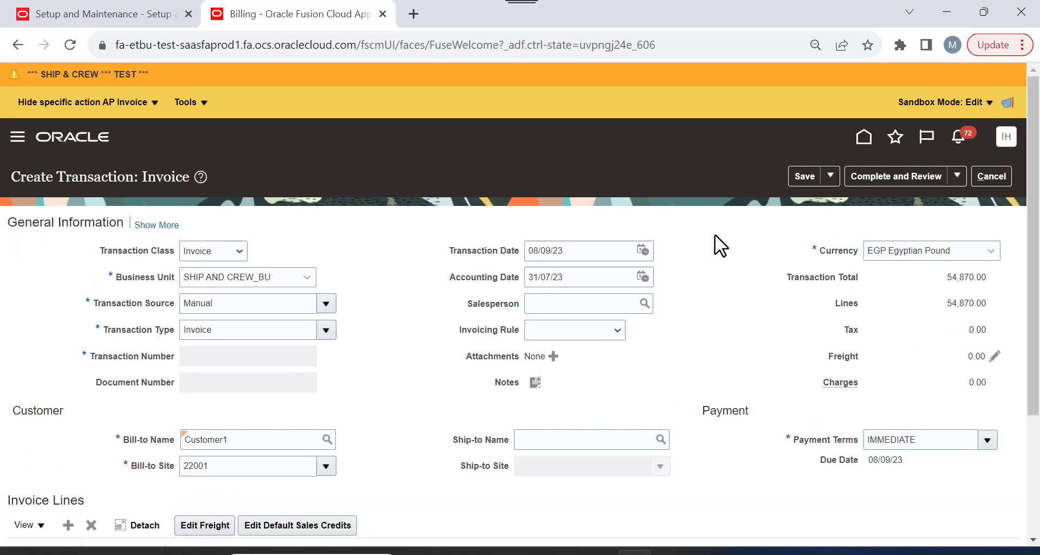
left_click(996, 177)
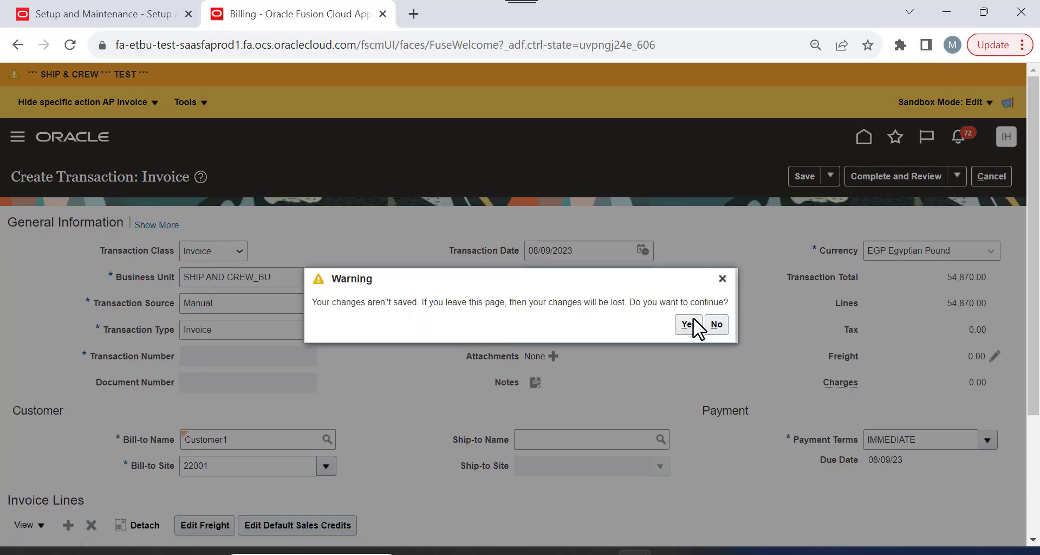
left_click(691, 324)
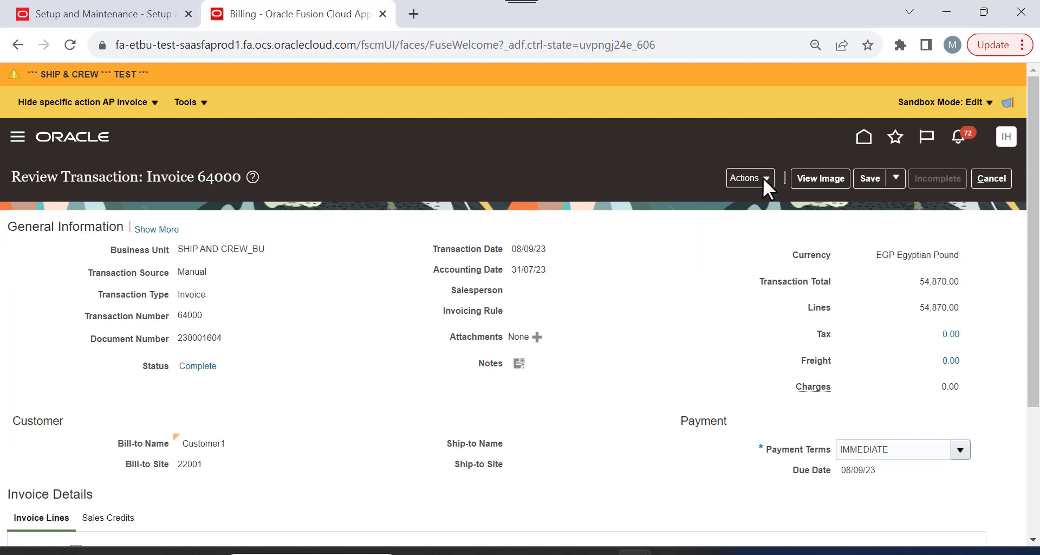
left_click(762, 177)
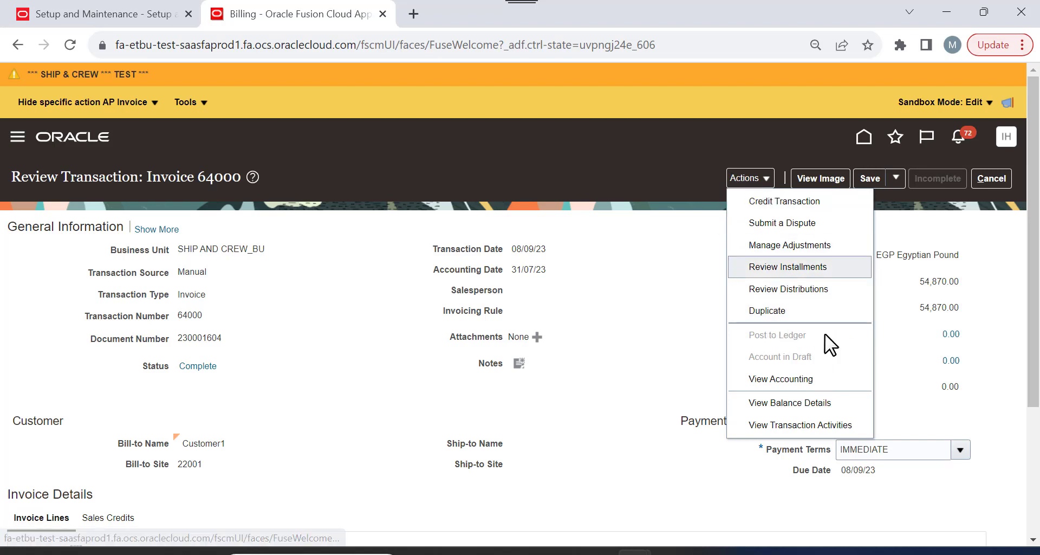
left_click(649, 273)
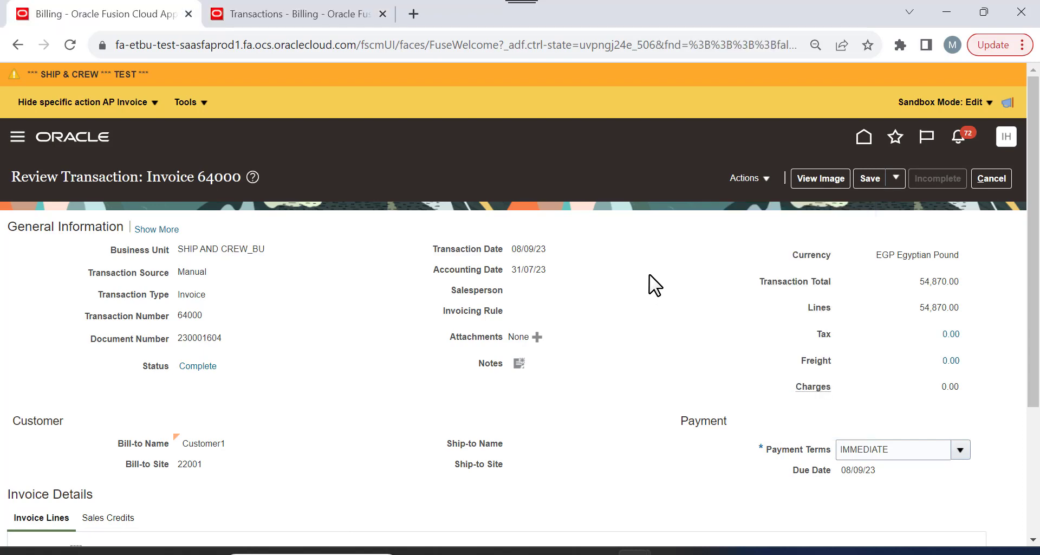
Switch to the Book2 workbook in Excel and fill the Update Receivables Invoice and Manage Customers cells (B11 and B15) with light green.
key("alt+Tab")
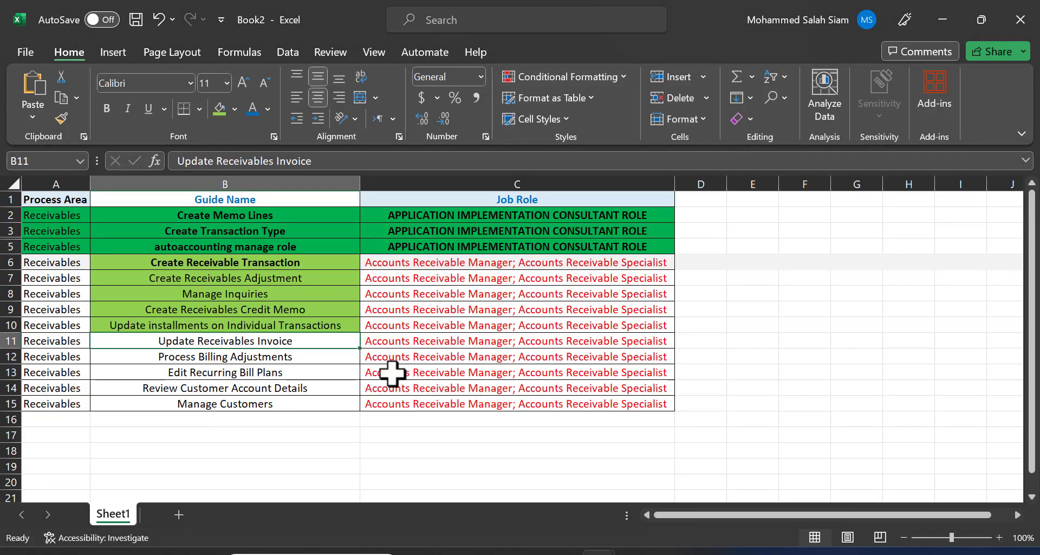
left_click(218, 108)
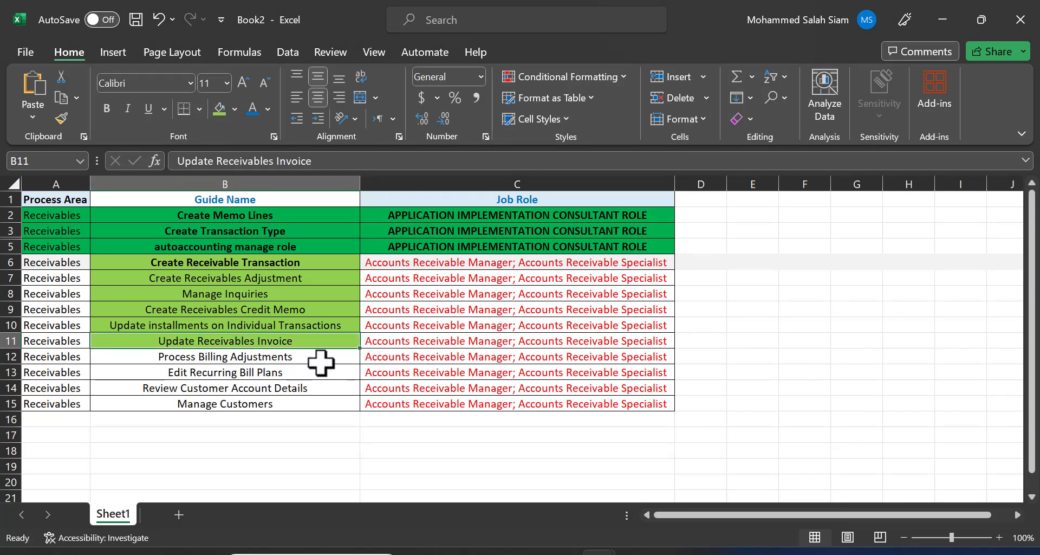
left_click(267, 405)
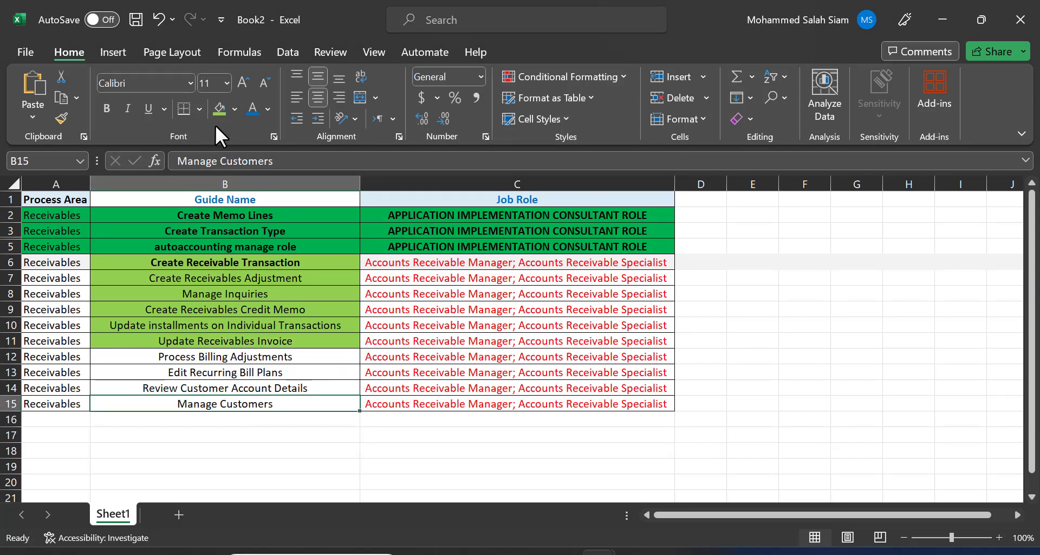
left_click(219, 108)
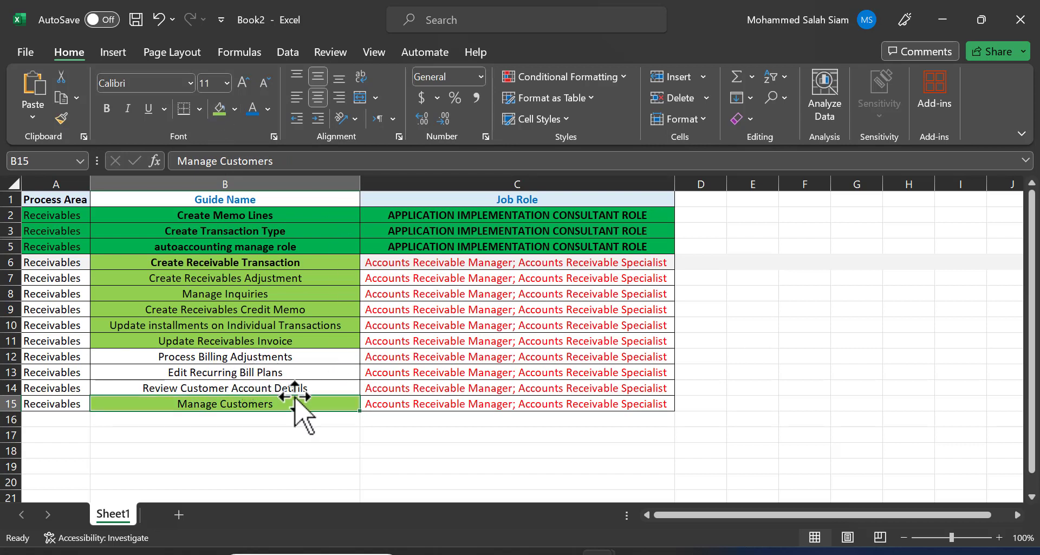
Select the guide names from Process Billing Adjustments to Review Customer Account Details (B12:B14).
left_click_drag(293, 357, 304, 388)
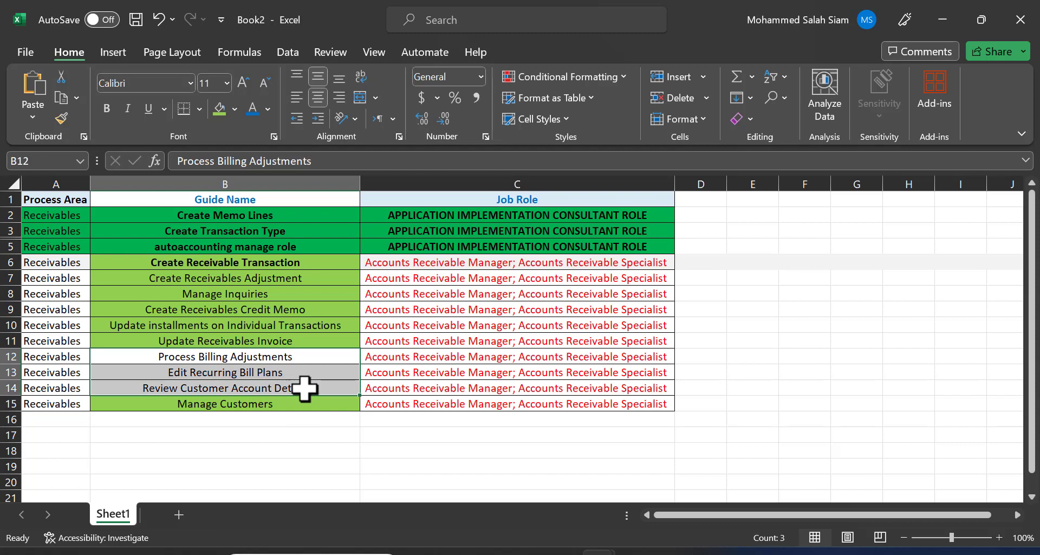